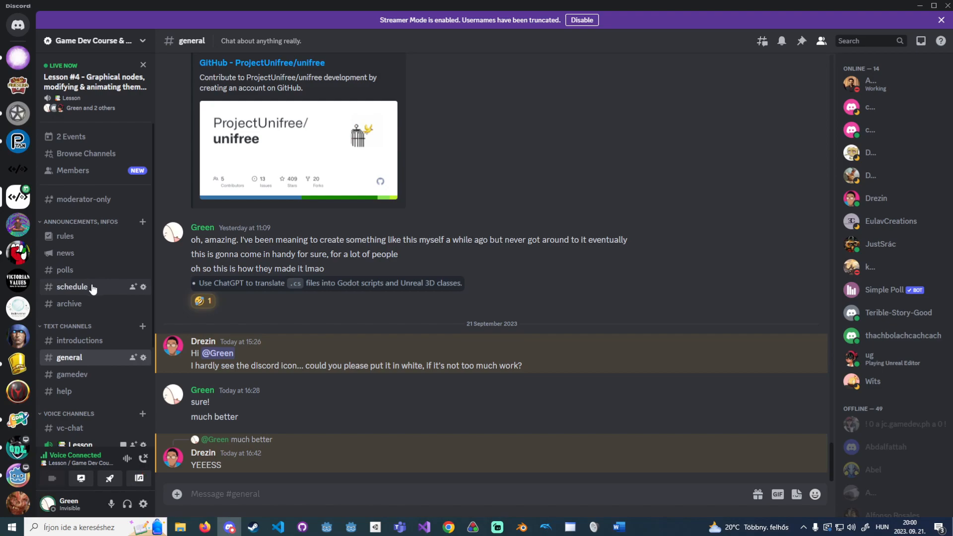
Open the schedule channel and review the Lesson #4 title and its list of topics.
left_click(93, 288)
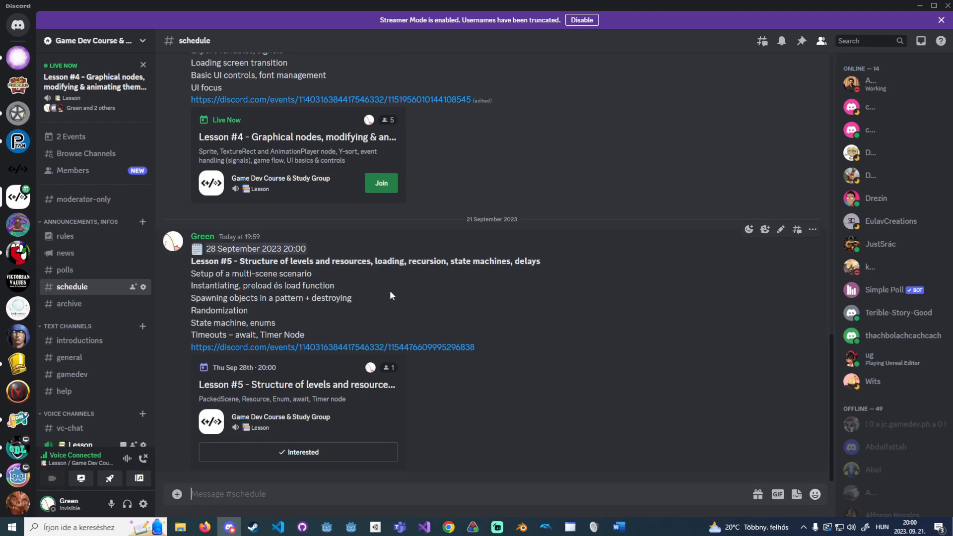
scroll(390, 295, "up", 3)
scroll(447, 304, "up", 2)
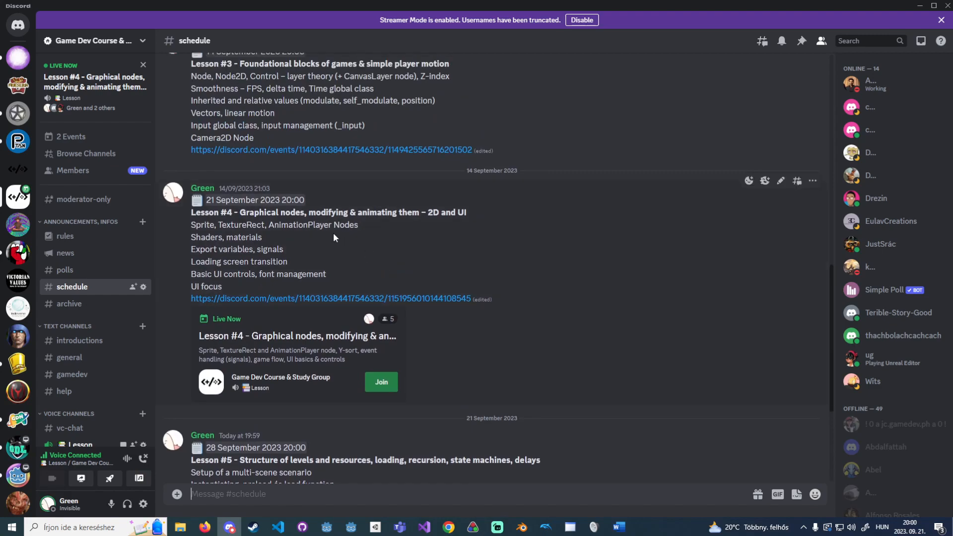
left_click_drag(239, 213, 469, 214)
left_click(461, 217)
scroll(488, 219, "down", 1)
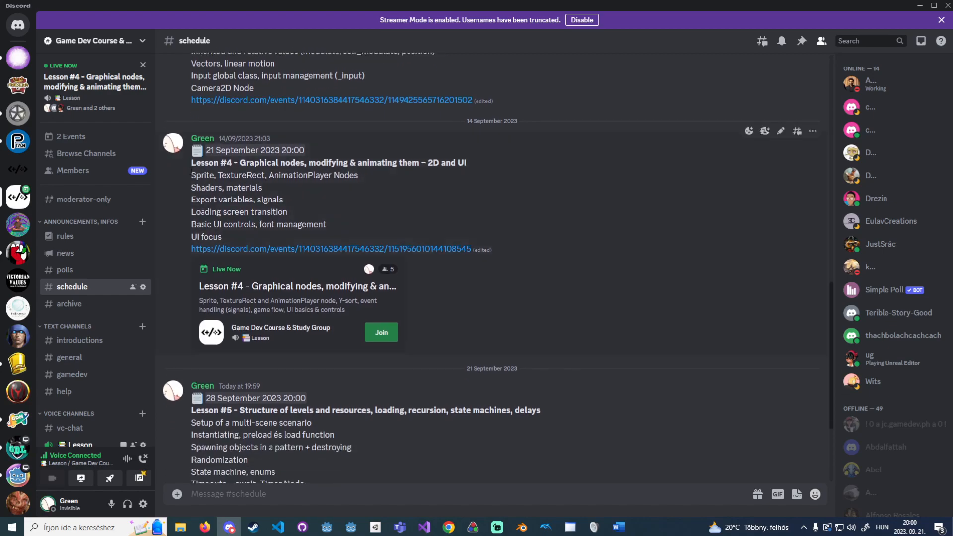
left_click_drag(191, 179, 232, 238)
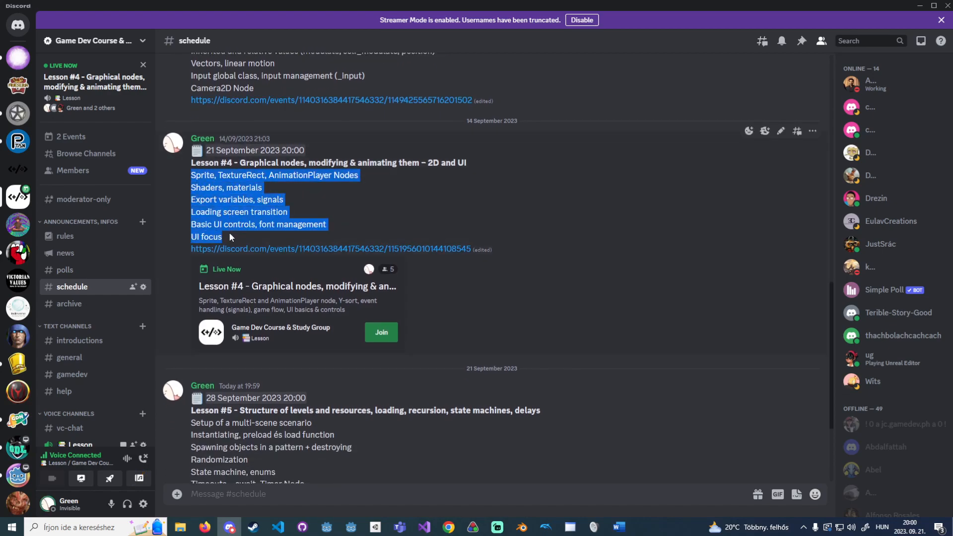
left_click(232, 238)
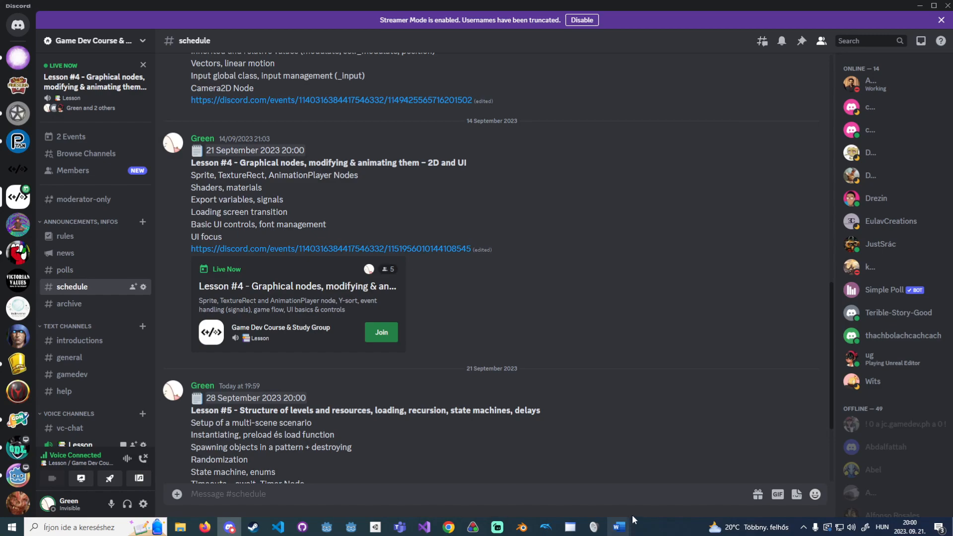
Switch to course-material.docx in Word and review the course's lesson outline table, then return to Discord.
mouse_move(622, 526)
left_click(673, 489)
scroll(557, 383, "down", 4)
scroll(557, 383, "up", 4)
scroll(558, 383, "up", 2)
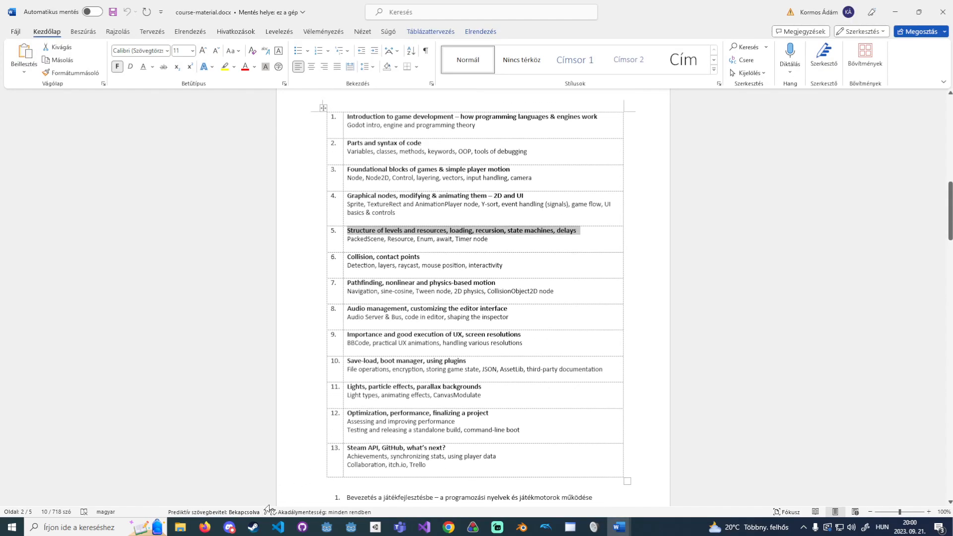
key("alt+Tab")
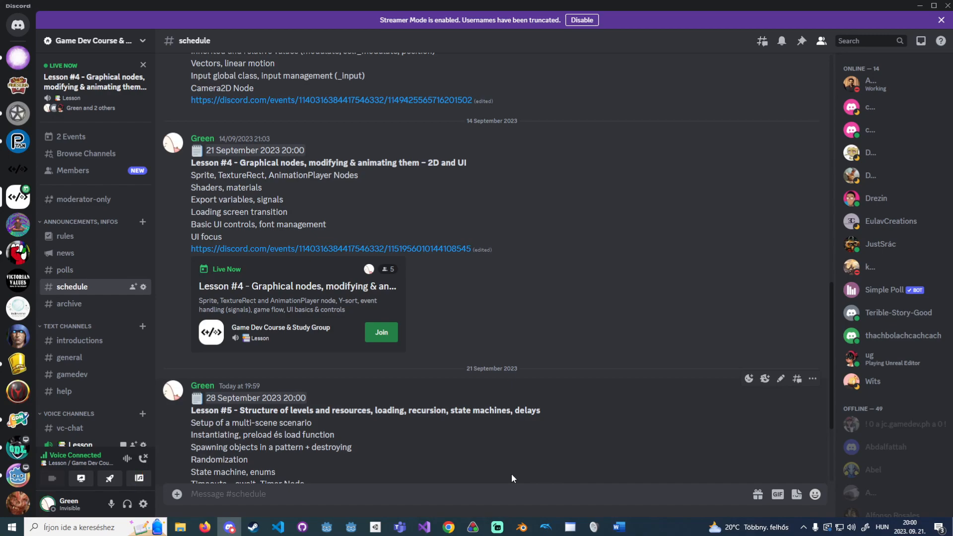
Review the Lesson #5 topics in the schedule channel alongside the Lesson #4 entry.
scroll(512, 473, "down", 3)
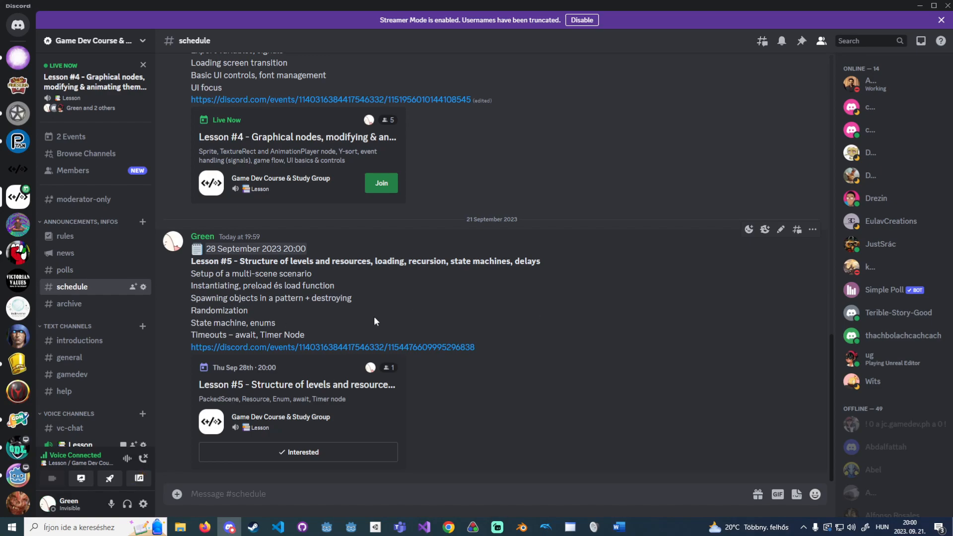
scroll(356, 321, "up", 3)
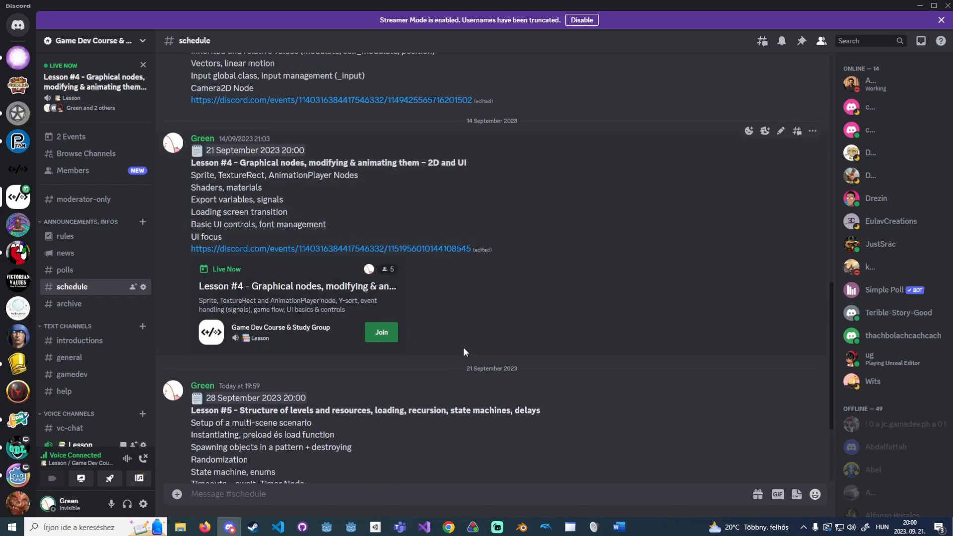
scroll(464, 335, "down", 2)
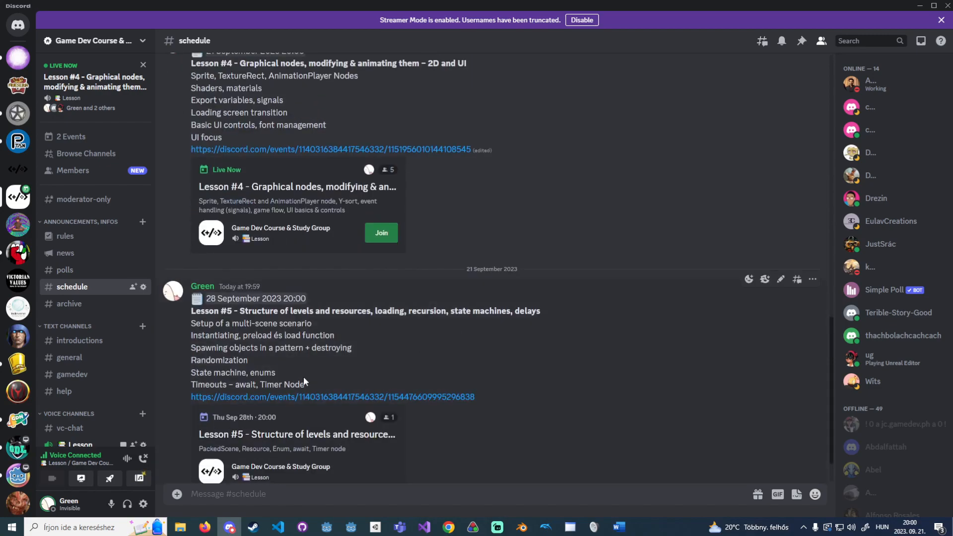
left_click_drag(305, 385, 191, 322)
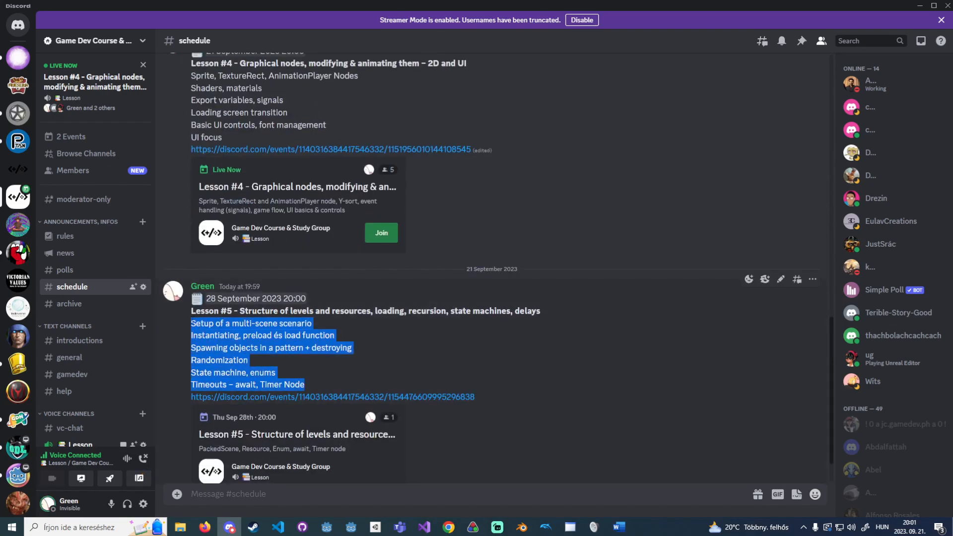
scroll(297, 368, "up", 1)
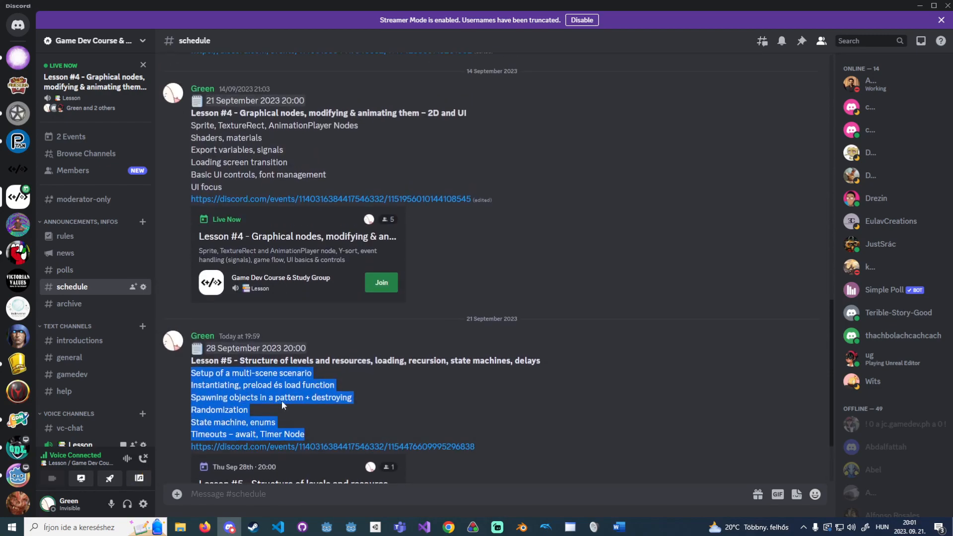
left_click(346, 374)
Copy the Lesson #4 topic list, from "Sprite, TextureRect, AnimationPlayer Nodes" through "UI focus", out of the schedule message.
scroll(347, 375, "up", 2)
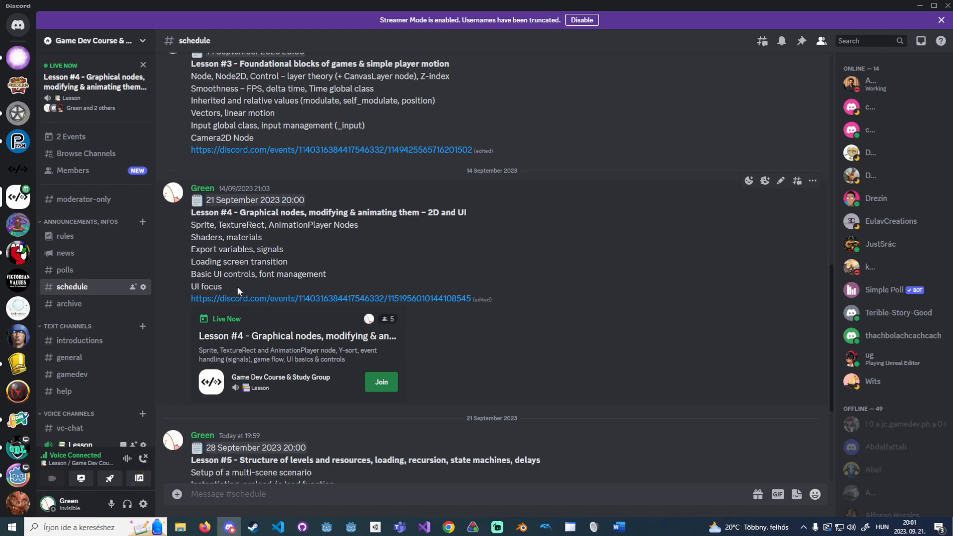
left_click_drag(234, 288, 193, 230)
key("ctrl+c")
left_click(194, 231)
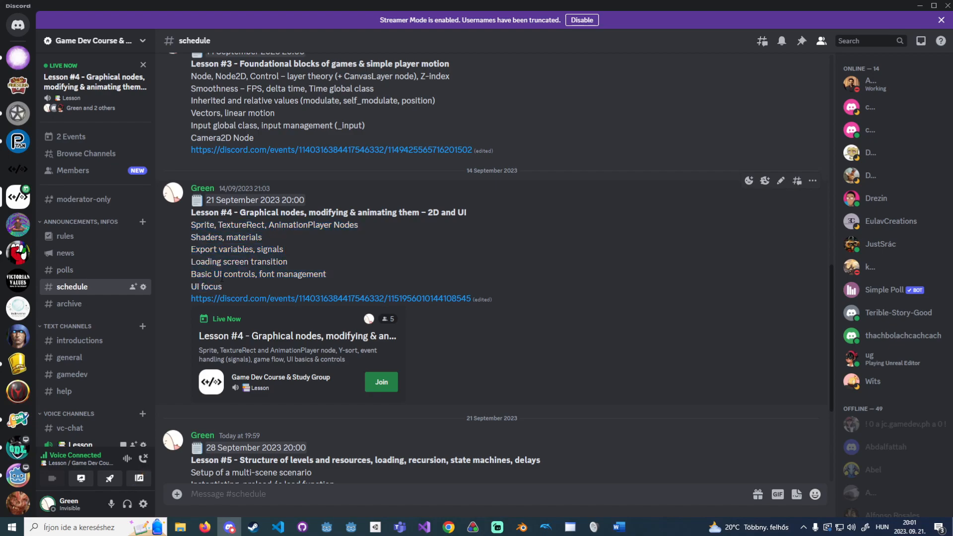
Launch Paint and enlarge the blank canvas to 1914 × 935 pixels.
left_click(94, 527)
type("paint")
key("Return")
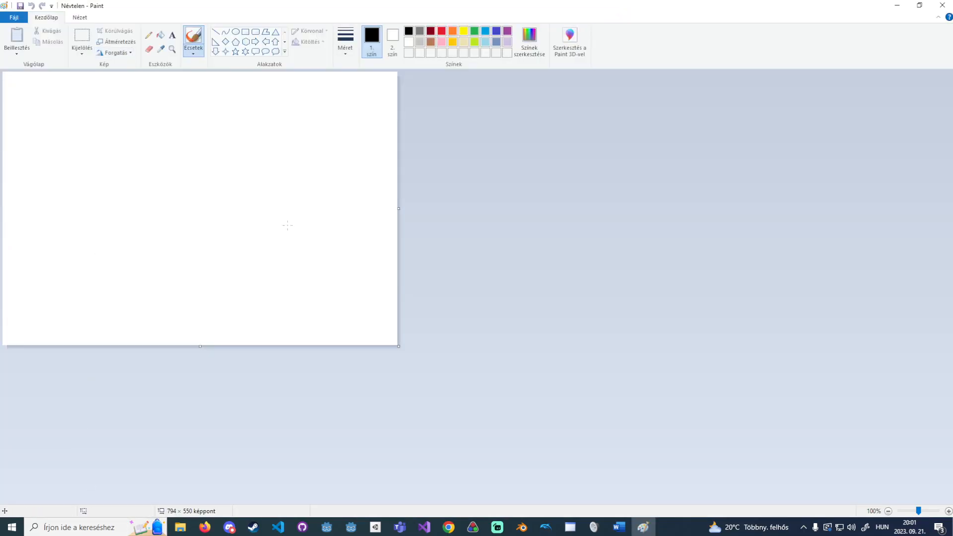
left_click_drag(399, 346, 952, 535)
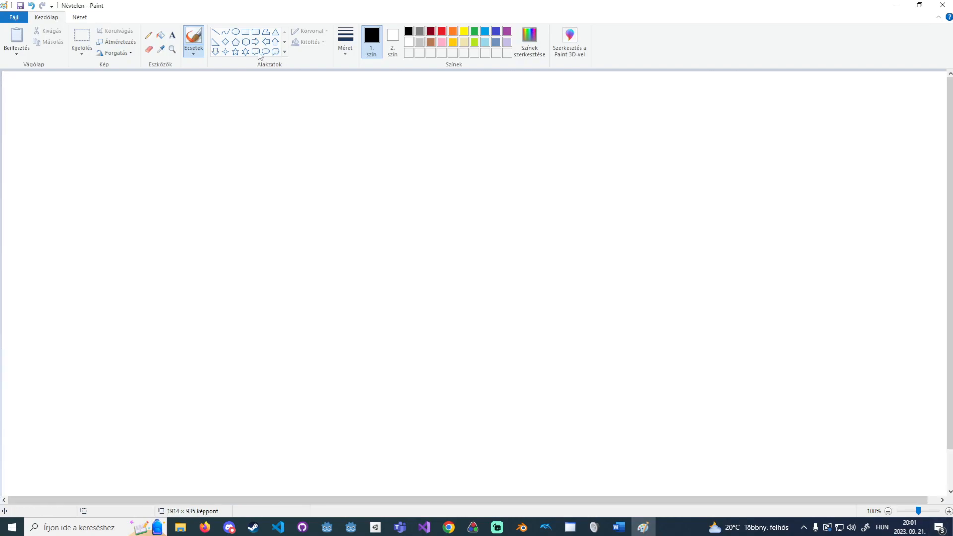
Paste the copied lesson topics as a text block in the canvas's upper-left corner, wide enough for each topic to fit one line.
left_click(172, 35)
left_click(8, 75)
key("ctrl+v")
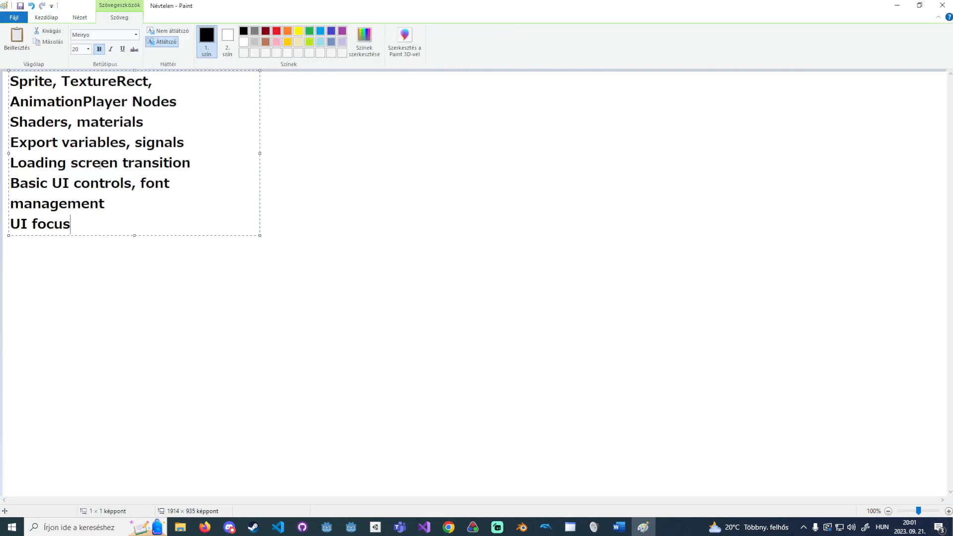
left_click_drag(260, 154, 442, 153)
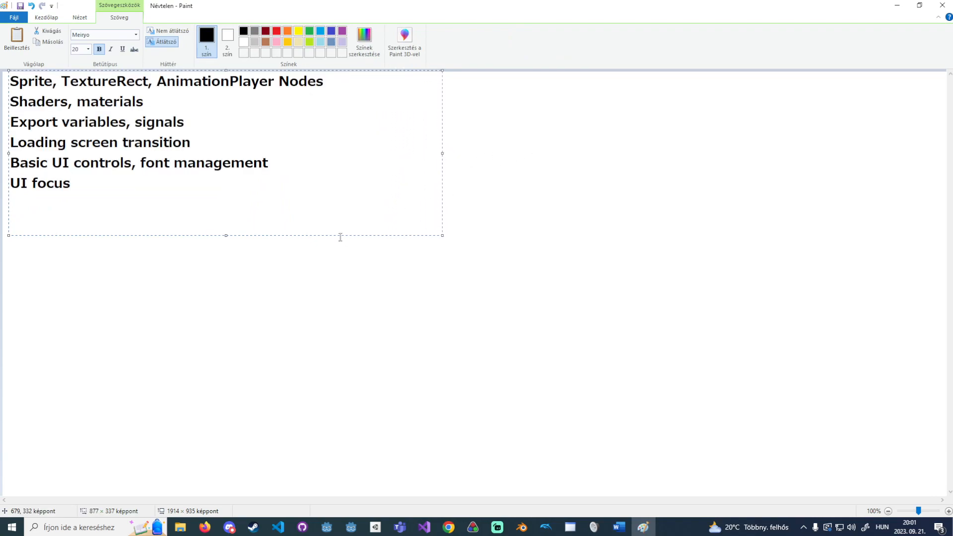
left_click_drag(341, 236, 335, 237)
left_click(521, 198)
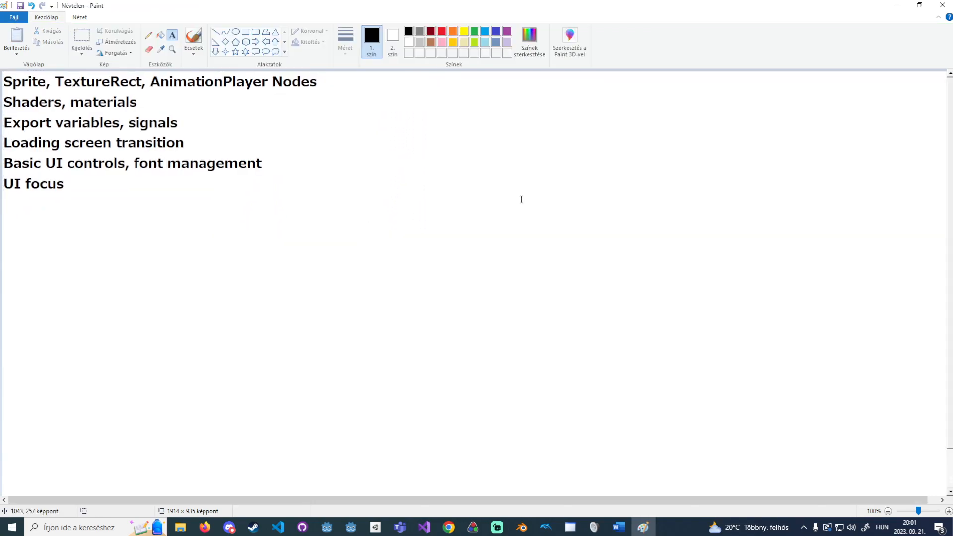
Open the GodotCourse project from the Godot Project Manager, viewing the Paint topic list while it loads.
left_click(353, 527)
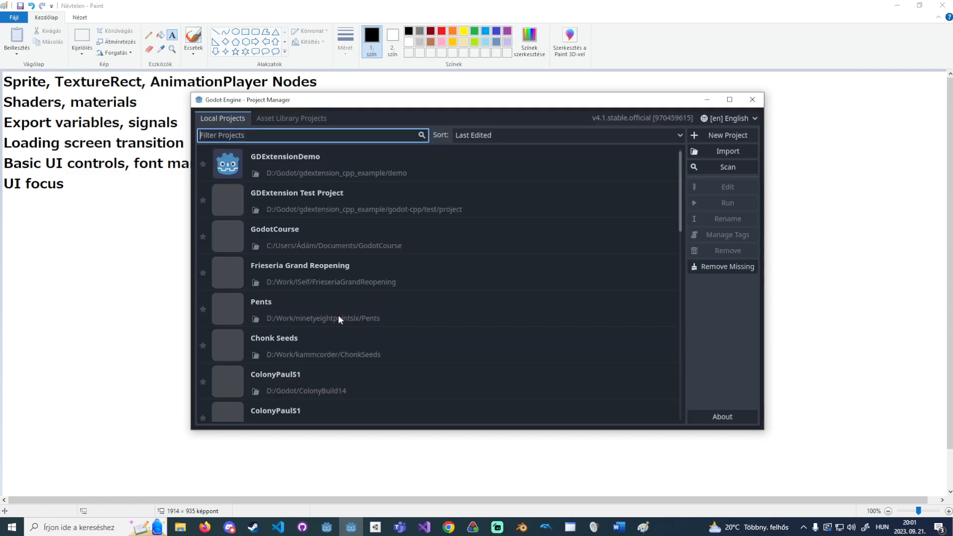
double_click(353, 242)
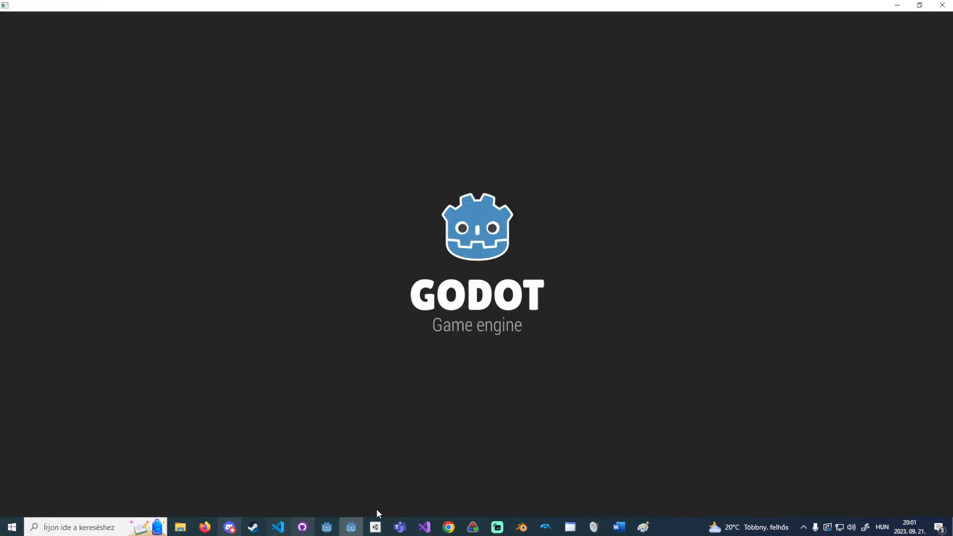
left_click(644, 526)
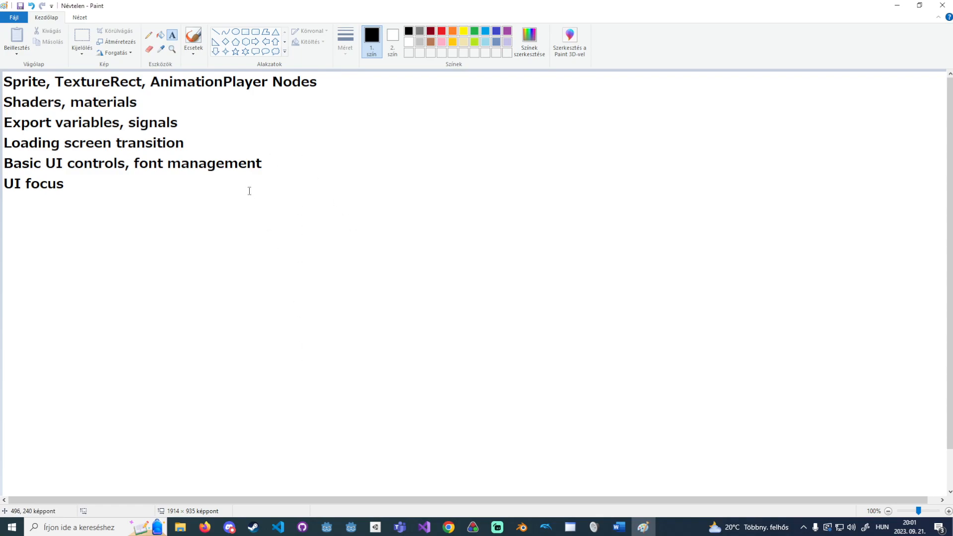
left_click(351, 527)
mouse_move(229, 527)
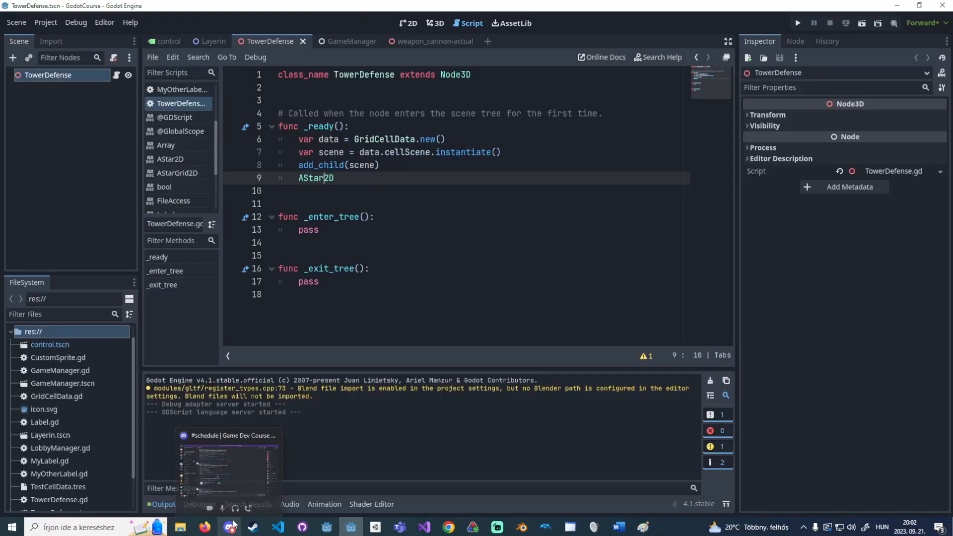
Close the TowerDefense, GameManager and weapon_cannon-actual scenes in the Godot editor.
left_click(302, 42)
left_click(303, 43)
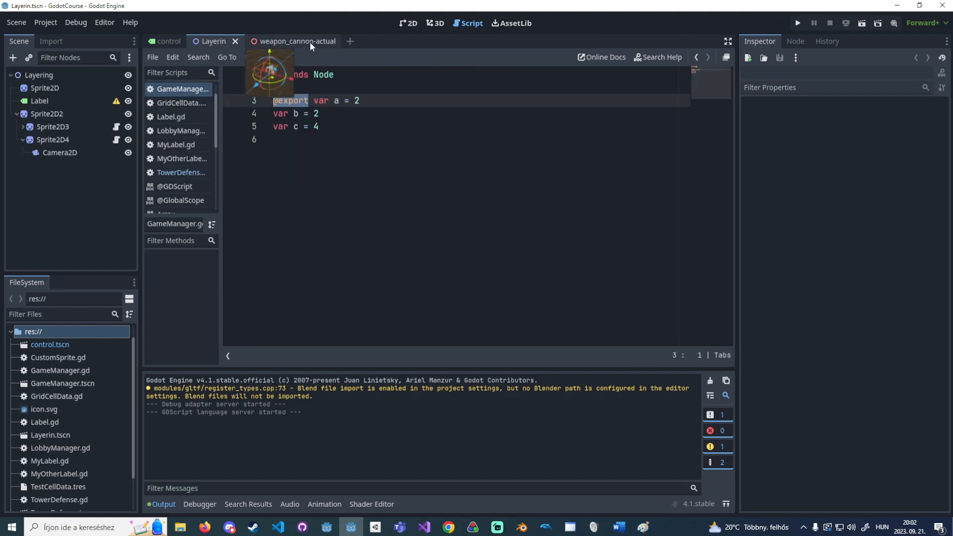
left_click(311, 41)
left_click(332, 43)
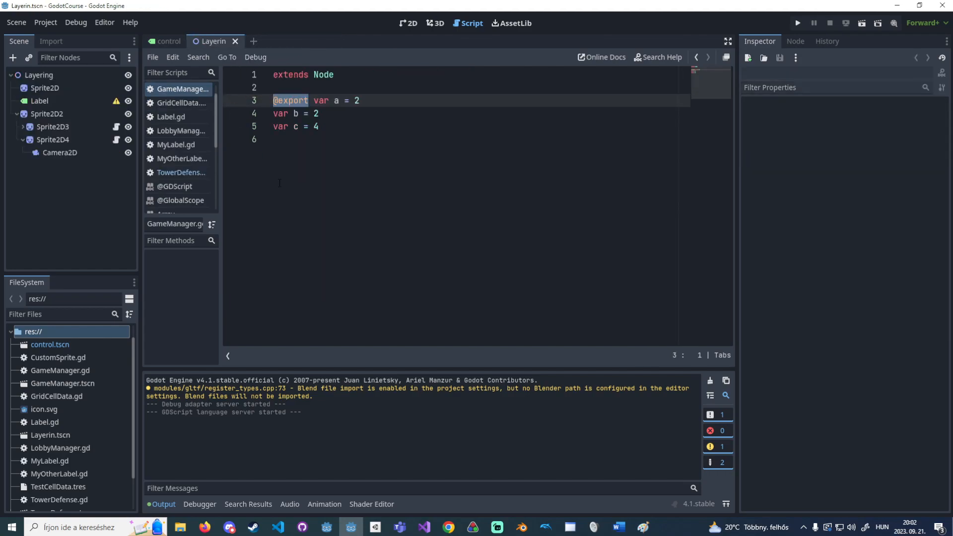
Glance at the Discord schedule, then switch to the topic list in Paint and choose the brush tool.
left_click(230, 528)
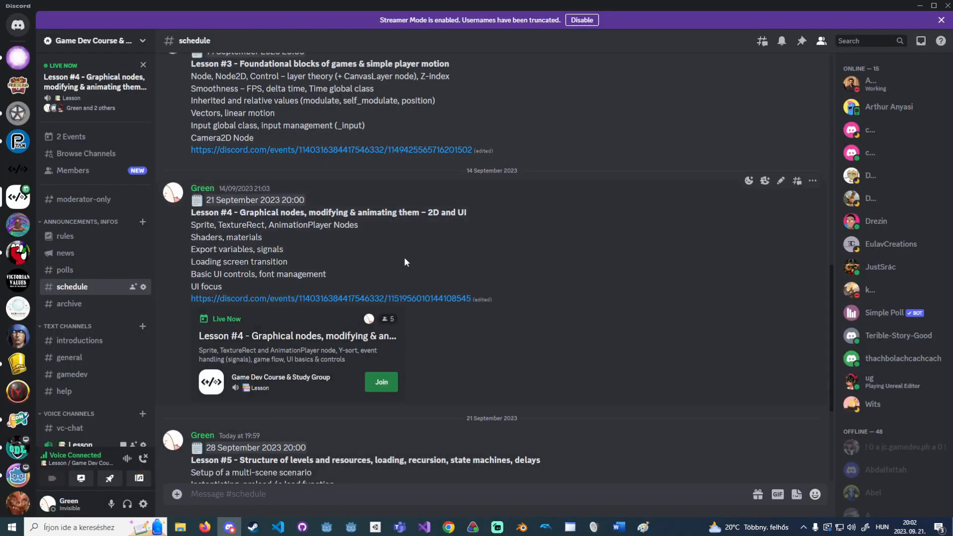
left_click(643, 527)
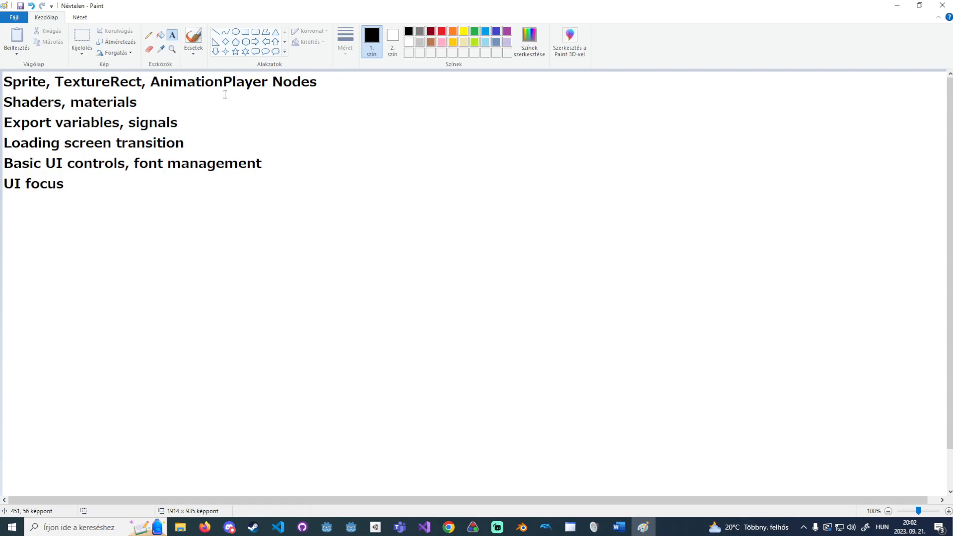
left_click(193, 43)
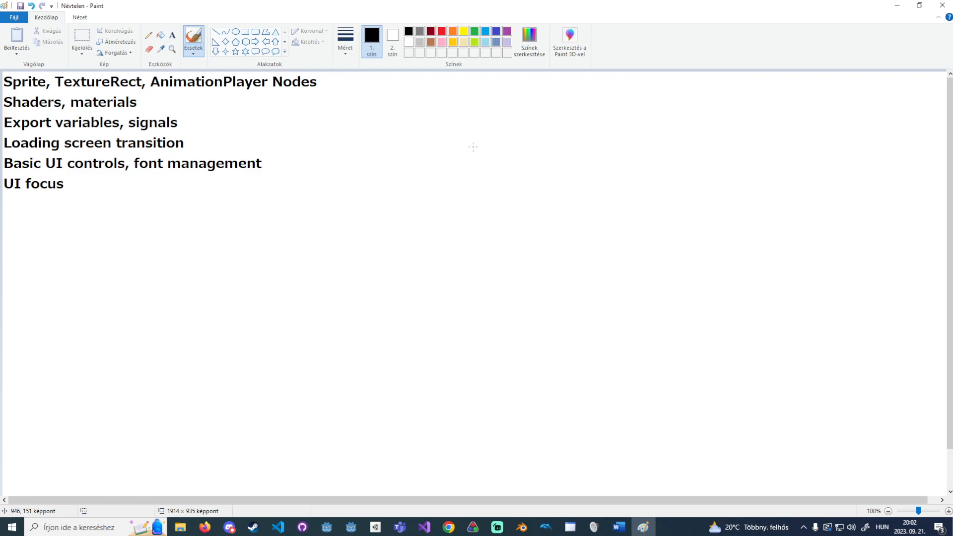
Check the running recording in Streamlabs Desktop and return to the Paint canvas.
left_click(228, 527)
left_click(496, 527)
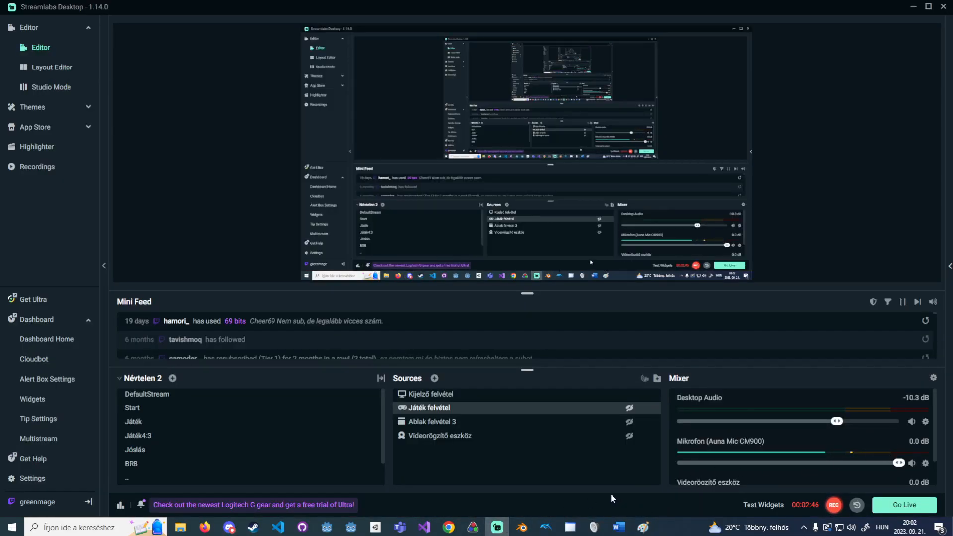
left_click(643, 527)
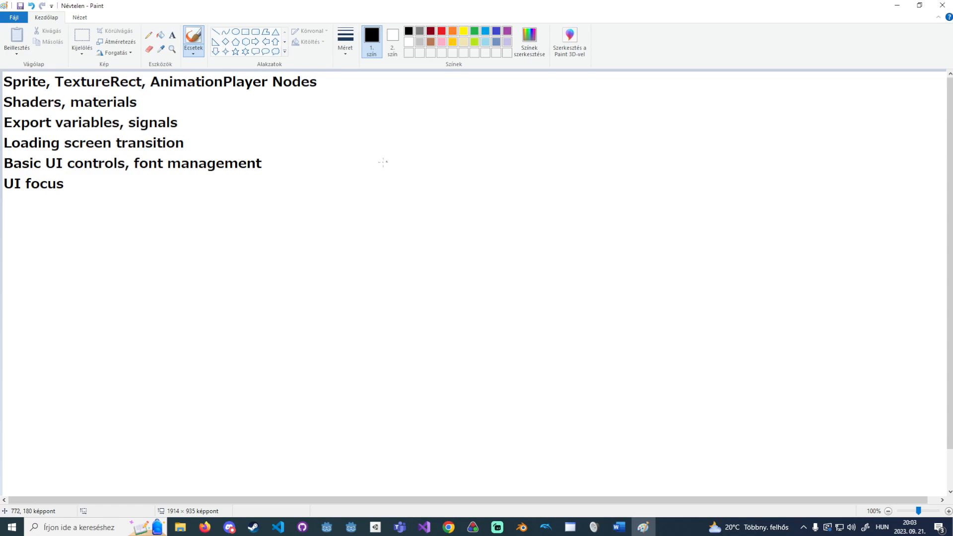
Handwrite the headings "2D world" and "UI" side by side to the right of the topic list.
mouse_move(425, 124)
left_mouse_down()
mouse_move(438, 146)
mouse_move(515, 138)
left_mouse_up()
left_click_drag(524, 147, 531, 136)
mouse_move(543, 124)
left_mouse_down()
mouse_move(535, 147)
mouse_move(573, 122)
mouse_move(564, 144)
left_mouse_up()
left_click_drag(724, 124, 743, 135)
mouse_move(741, 123)
left_mouse_down()
mouse_move(740, 149)
mouse_move(756, 149)
left_mouse_up()
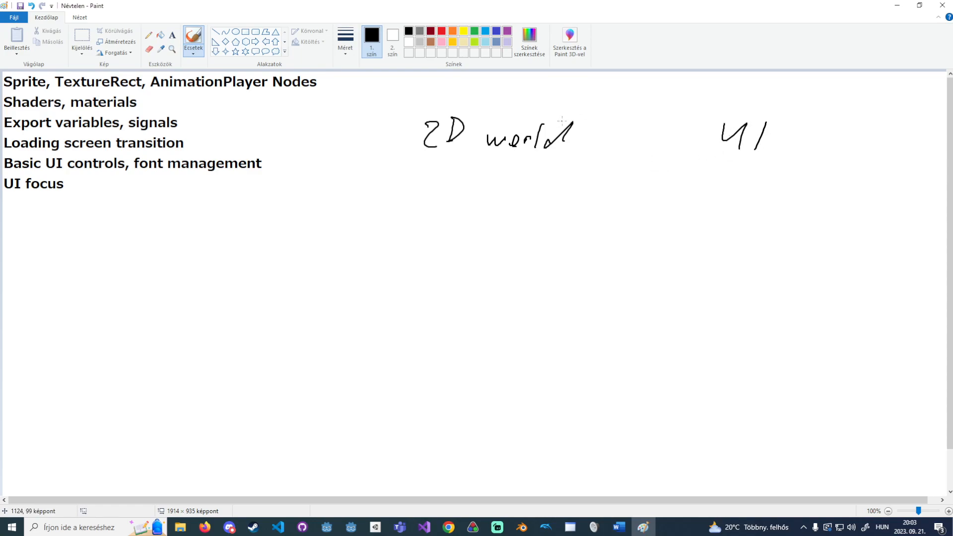
Handwrite the title "textures:" above and between the two headings.
mouse_move(558, 85)
left_mouse_down()
mouse_move(573, 80)
mouse_move(569, 97)
mouse_move(584, 94)
left_mouse_up()
mouse_move(588, 84)
left_mouse_down()
mouse_move(597, 97)
mouse_move(589, 97)
left_mouse_up()
mouse_move(604, 87)
left_mouse_down()
mouse_move(617, 86)
mouse_move(610, 98)
left_mouse_up()
left_click_drag(621, 86, 636, 99)
mouse_move(642, 96)
left_mouse_down()
mouse_move(653, 85)
mouse_move(674, 99)
left_mouse_up()
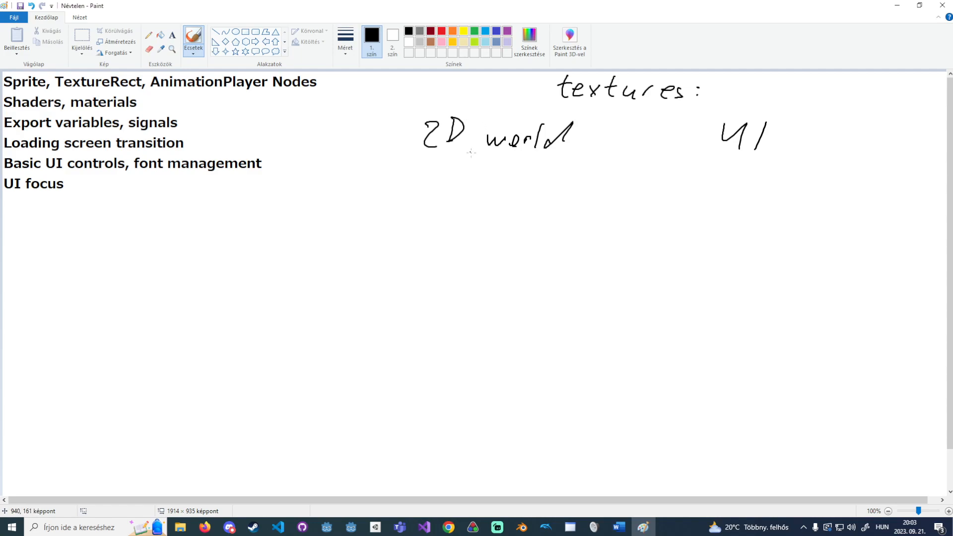
Handwrite "Sprite" beneath the "2D world" heading.
left_click_drag(457, 167, 449, 188)
mouse_move(463, 182)
left_mouse_down()
mouse_move(463, 197)
mouse_move(506, 173)
left_mouse_up()
mouse_move(496, 166)
left_mouse_down()
mouse_move(501, 190)
mouse_move(522, 186)
left_mouse_up()
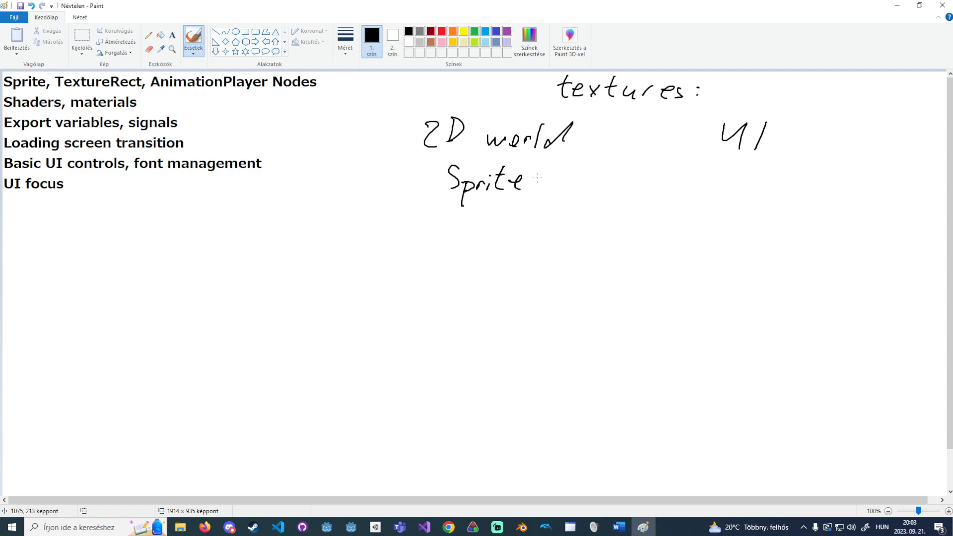
Handwrite "TextureRect" beneath the "UI" heading.
mouse_move(701, 170)
left_mouse_down()
mouse_move(715, 169)
mouse_move(711, 191)
left_mouse_up()
left_click_drag(715, 185, 739, 190)
mouse_move(738, 179)
left_mouse_down()
mouse_move(731, 191)
mouse_move(746, 187)
left_mouse_up()
left_click_drag(742, 174, 793, 190)
left_click_drag(794, 173, 804, 191)
mouse_move(805, 186)
left_mouse_down()
mouse_move(814, 179)
mouse_move(815, 189)
left_mouse_up()
mouse_move(821, 179)
left_mouse_down()
mouse_move(818, 191)
mouse_move(832, 171)
left_mouse_up()
mouse_move(834, 170)
left_mouse_down()
mouse_move(826, 181)
mouse_move(836, 192)
left_mouse_up()
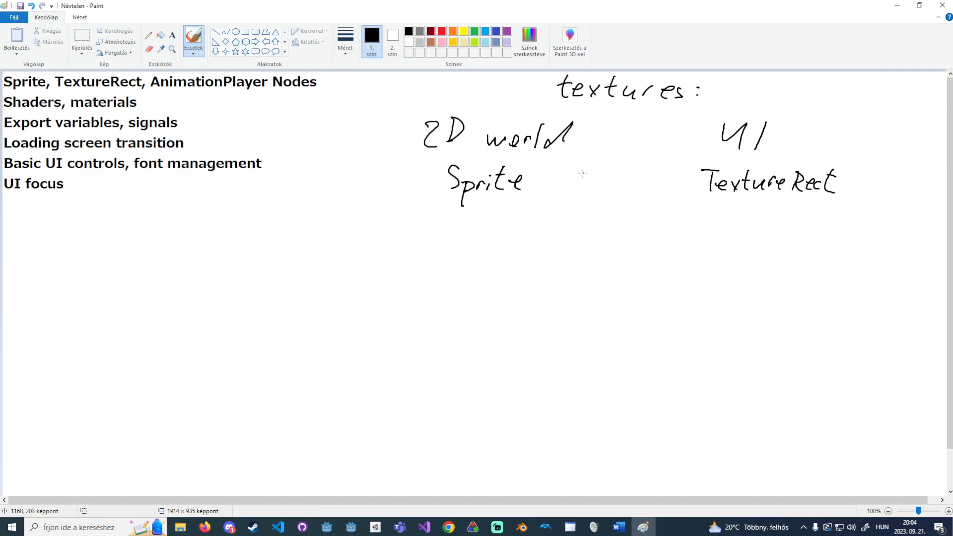
Handwrite "texture" between "Sprite" and "TextureRect", with an arrow pointing to it from each of them.
left_click_drag(540, 179, 553, 180)
mouse_move(555, 175)
left_mouse_down()
mouse_move(568, 182)
mouse_move(556, 188)
left_mouse_up()
left_click_drag(689, 186, 668, 188)
mouse_move(677, 183)
left_mouse_down()
mouse_move(667, 188)
mouse_move(675, 193)
left_mouse_up()
mouse_move(586, 178)
left_mouse_down()
mouse_move(575, 184)
mouse_move(586, 190)
left_mouse_up()
left_click_drag(588, 184, 604, 192)
mouse_move(605, 184)
left_mouse_down()
mouse_move(598, 193)
mouse_move(654, 192)
left_mouse_up()
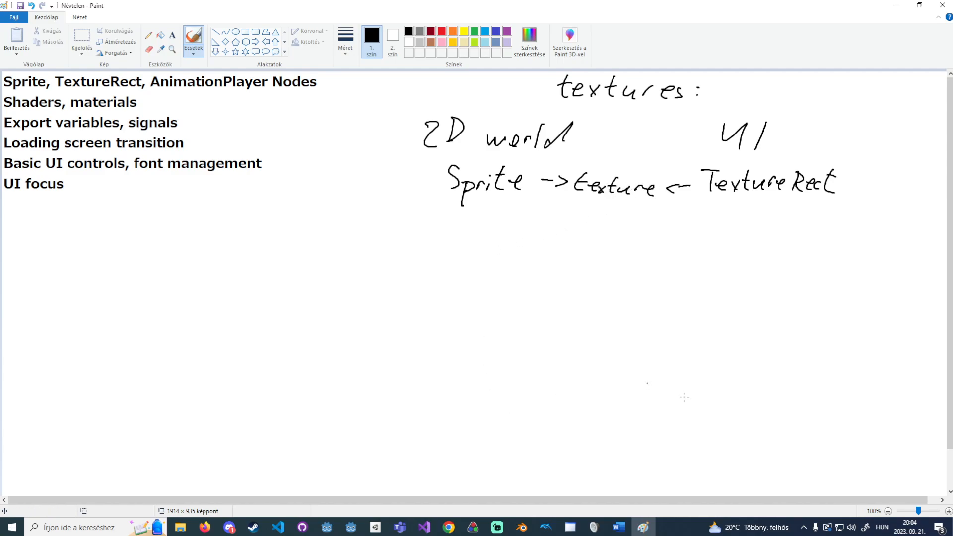
Switch to Godot and show the Layerin scene in the 2D editor.
left_click(351, 527)
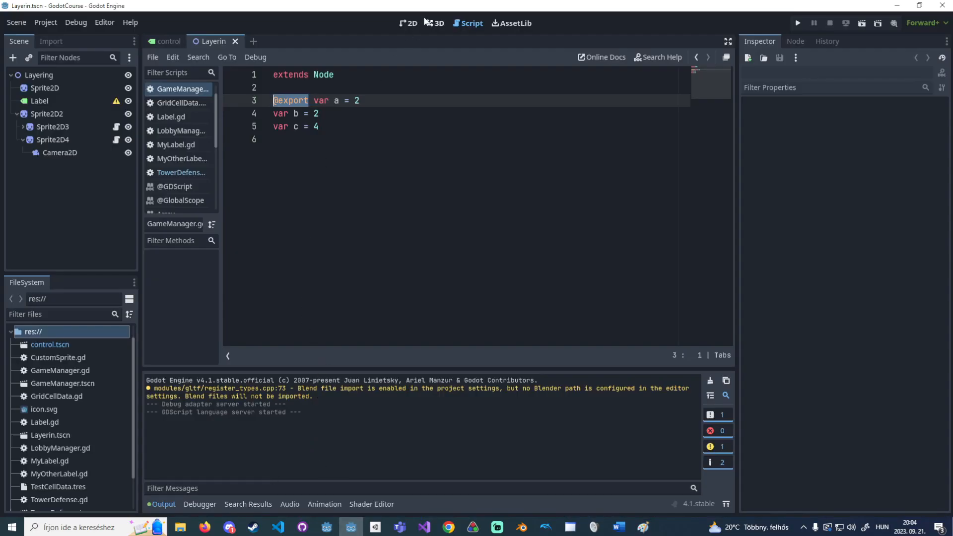
left_click(408, 23)
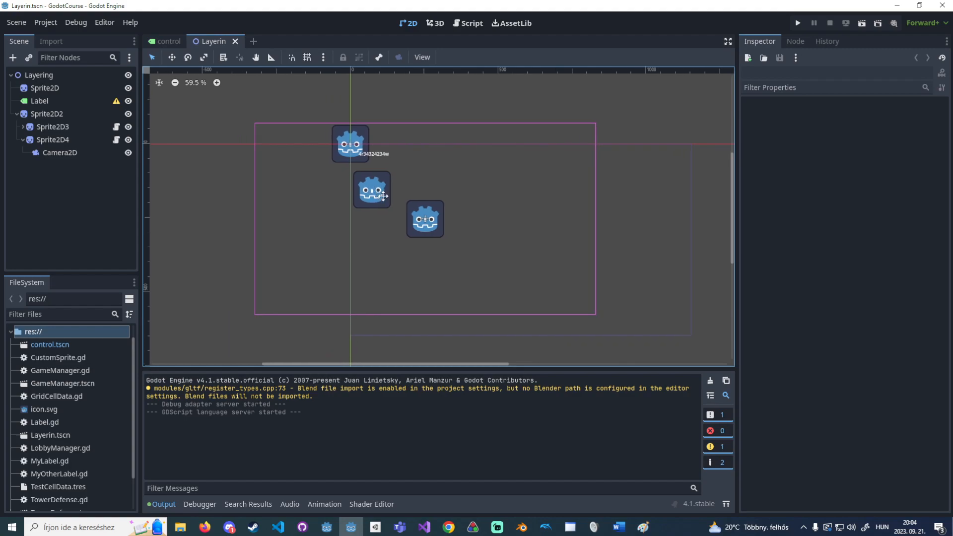
scroll(393, 224, "down", 1)
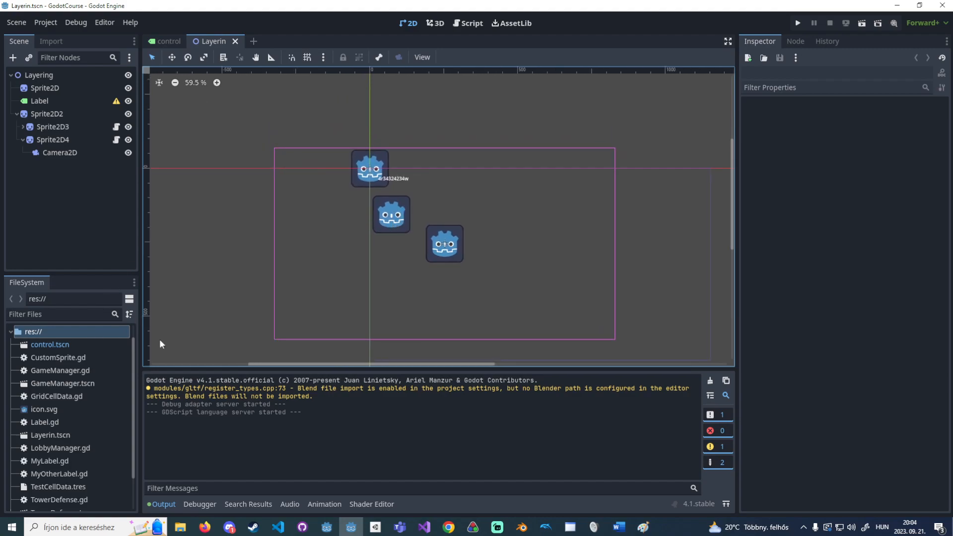
Switch to Discord and start streaming Screen 1 to the Lesson voice channel.
left_click(230, 527)
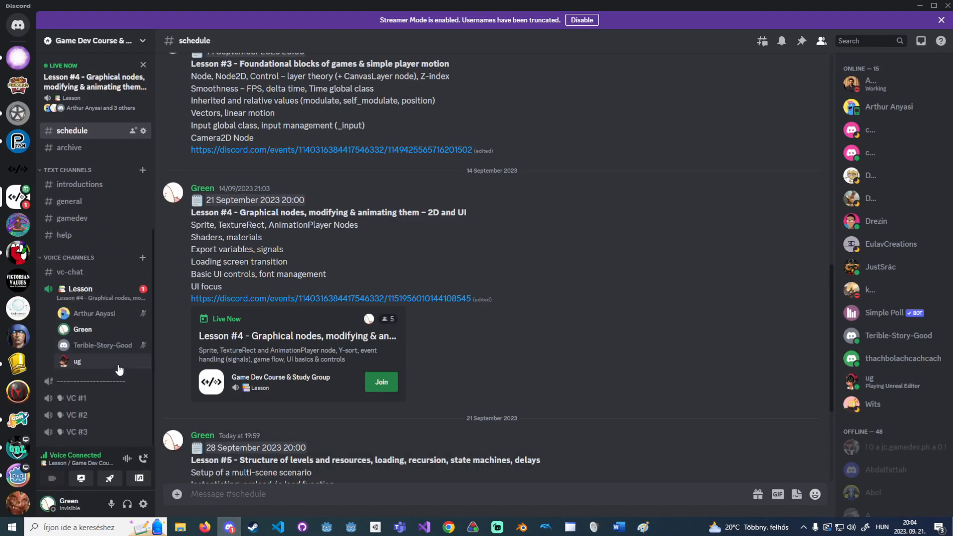
scroll(118, 367, "down", 3)
scroll(303, 372, "down", 4)
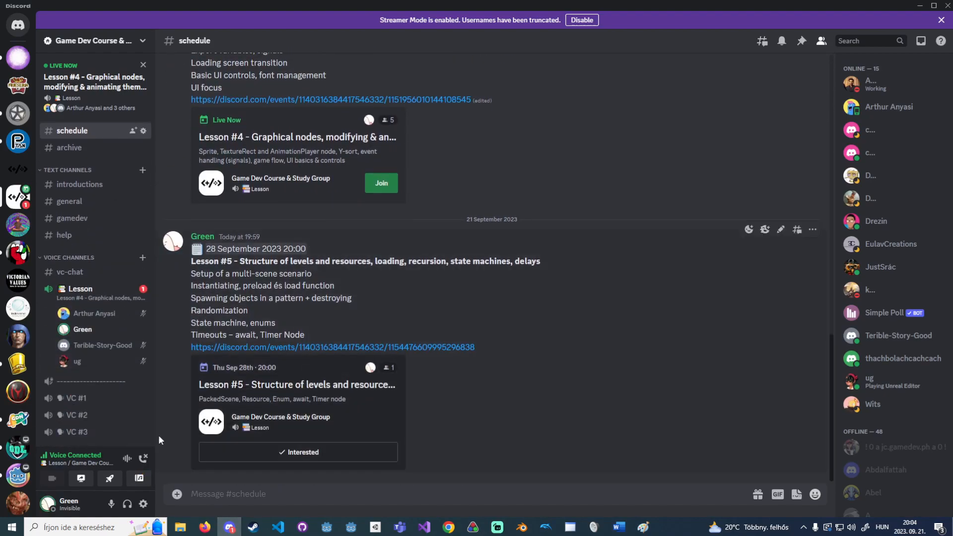
left_click(81, 478)
left_click(425, 206)
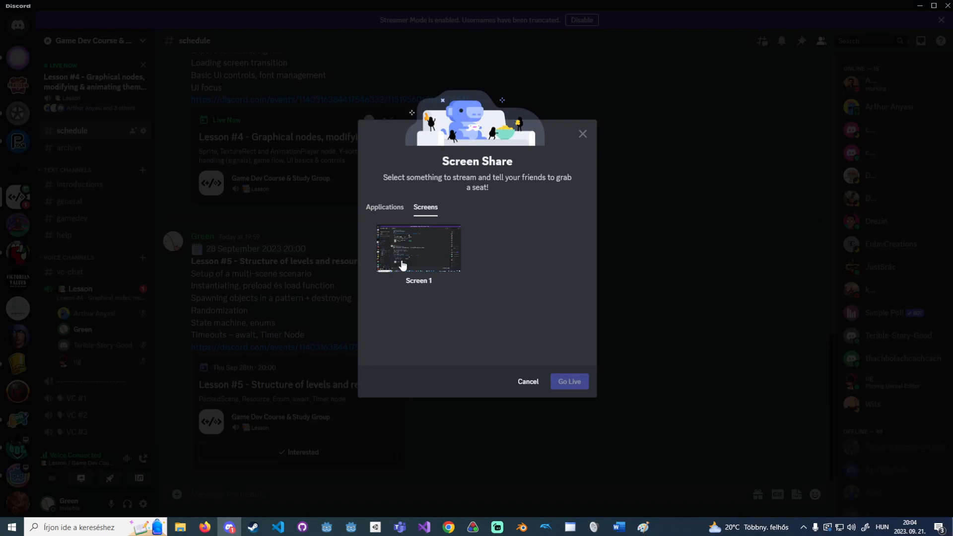
left_click(419, 249)
left_click(570, 392)
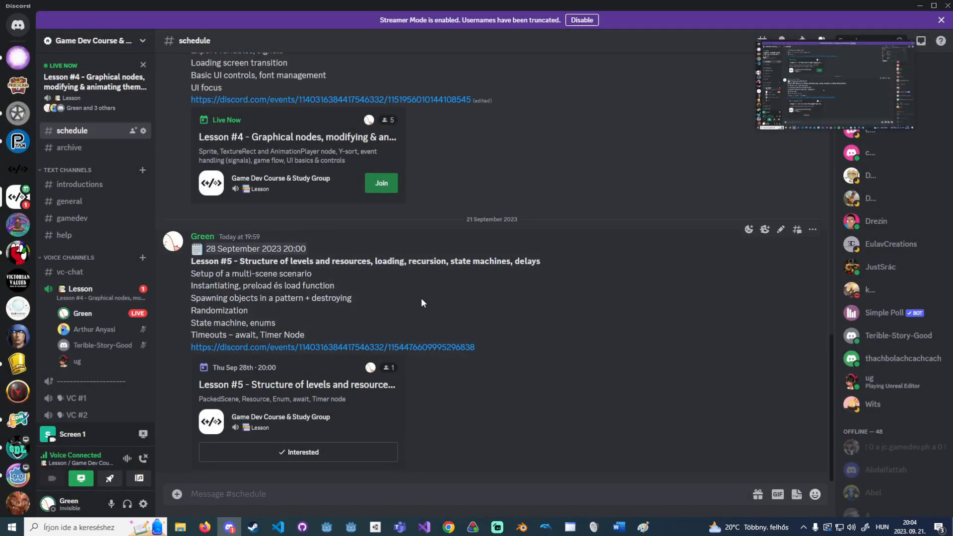
scroll(139, 273, "down", 1)
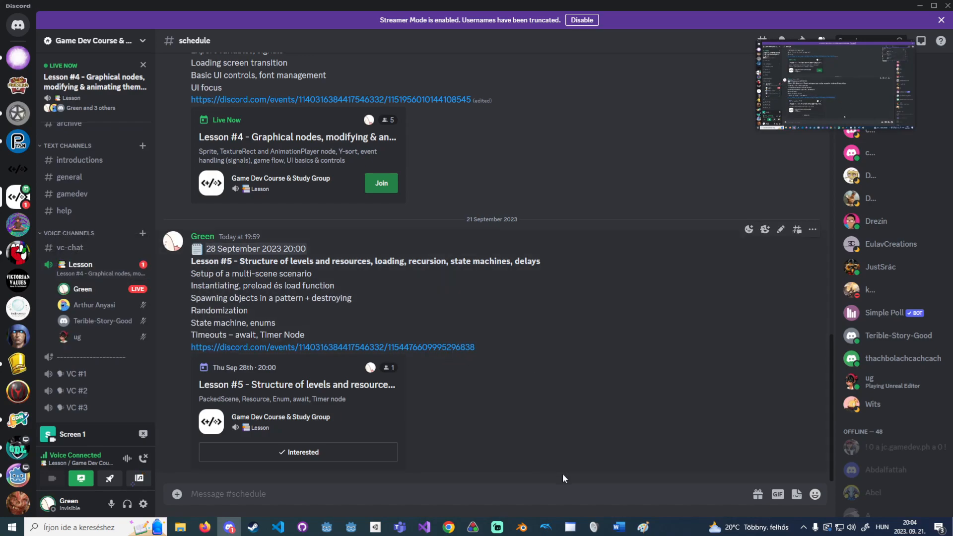
Return to Godot by way of Paint and look over the Layerin and control scenes in the 2D editor.
left_click(645, 527)
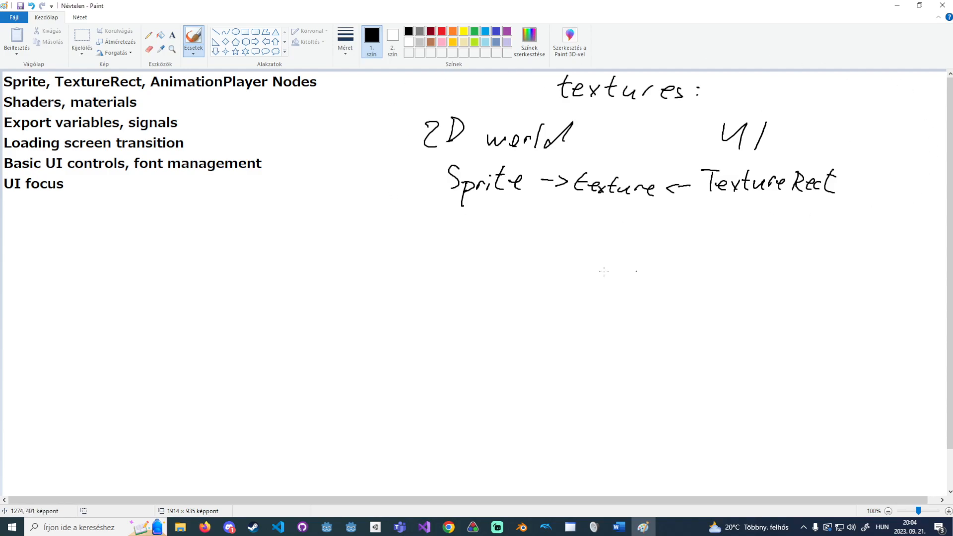
left_click(351, 527)
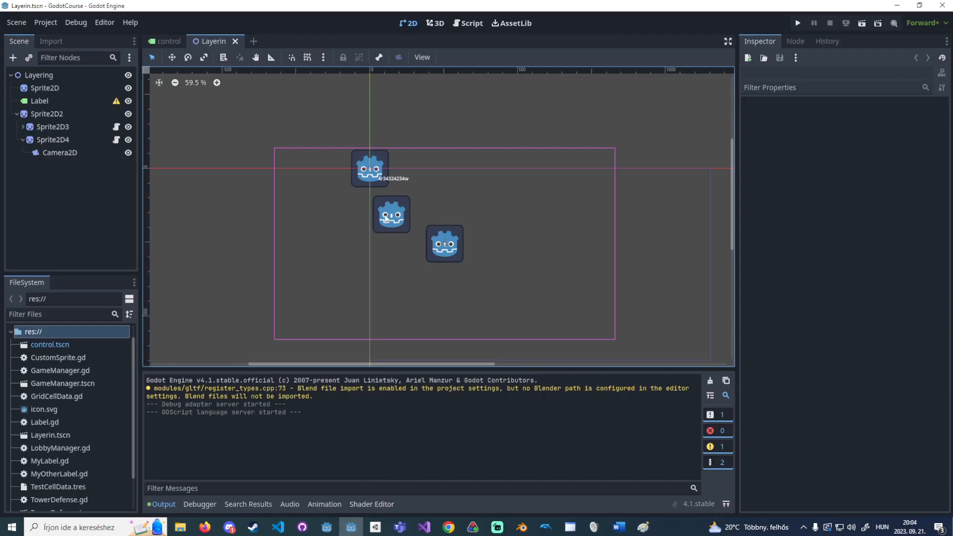
middle_click_drag(425, 216, 422, 203)
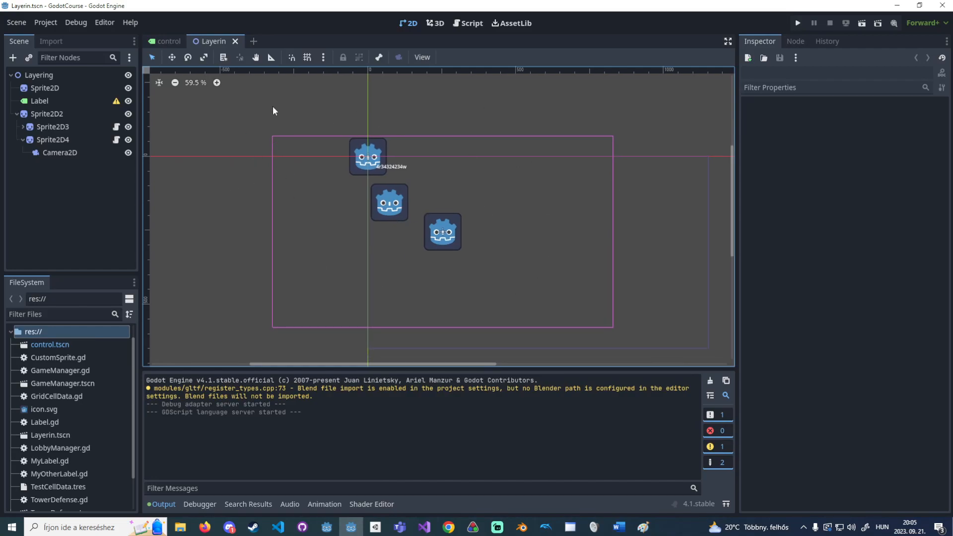
left_click(158, 41)
left_click(79, 75)
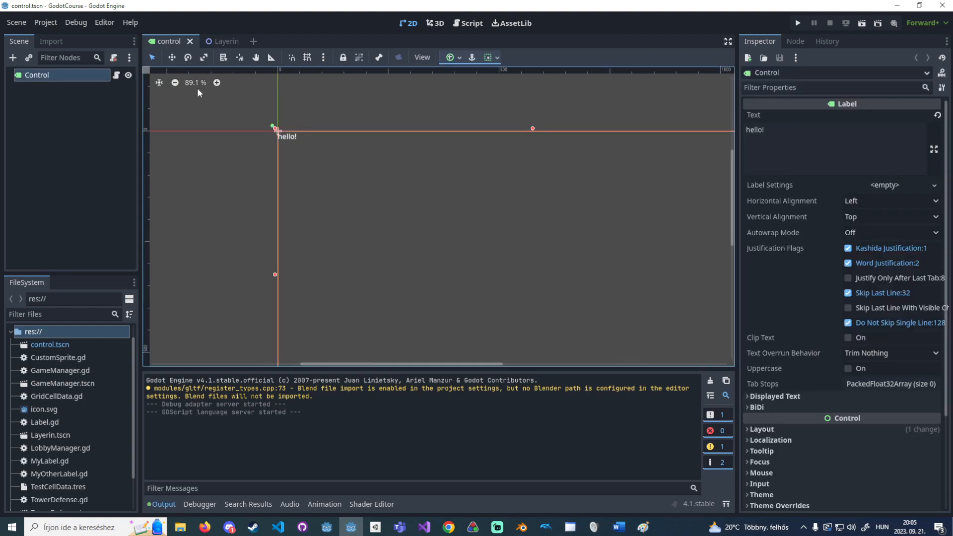
left_click(222, 41)
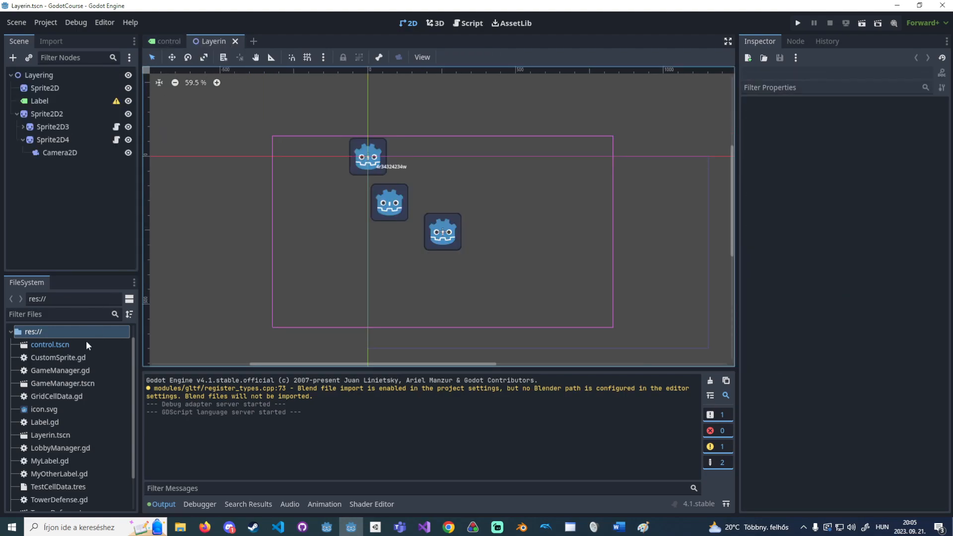
Create a new scene named UI in the res:// folder with User Interface as its root type.
right_click(87, 332)
right_click(82, 332)
right_click(82, 332)
mouse_move(111, 340)
left_click(260, 353)
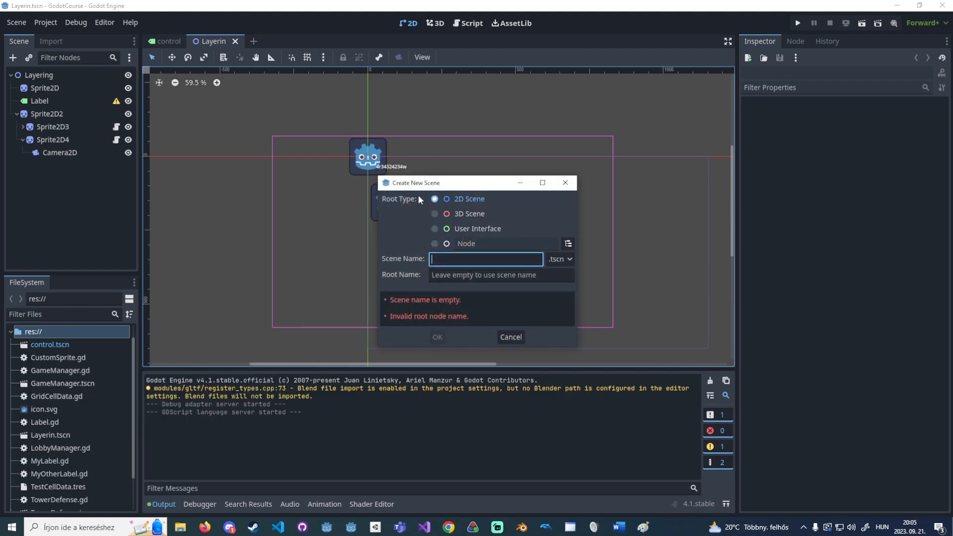
left_click(469, 230)
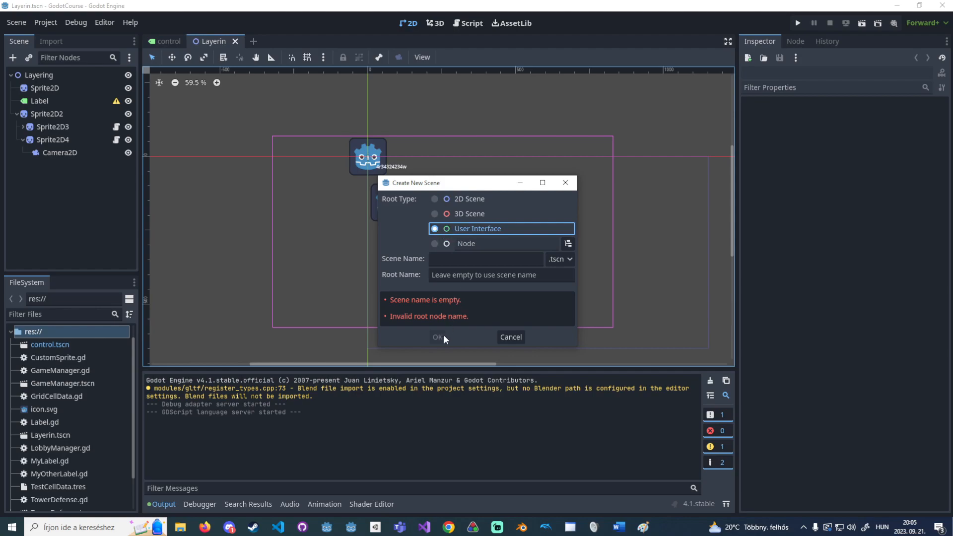
left_click(467, 263)
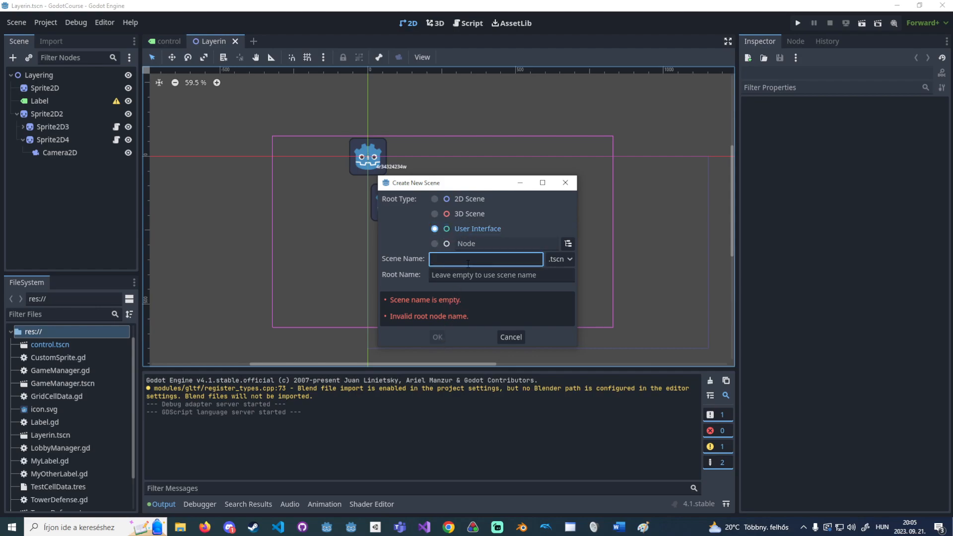
type("UI")
key("Return")
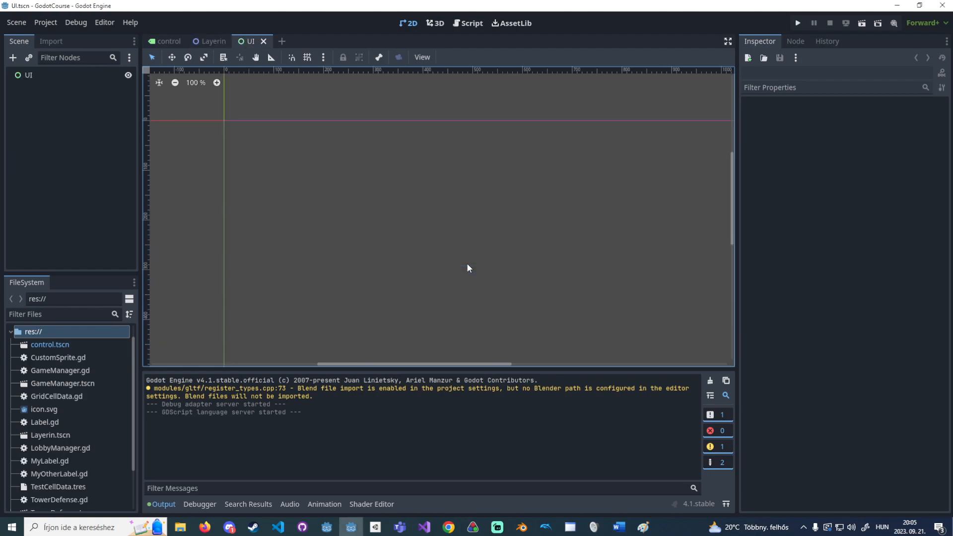
Add a TextureRect node as a child of the UI root node.
right_click(55, 81)
left_click(77, 87)
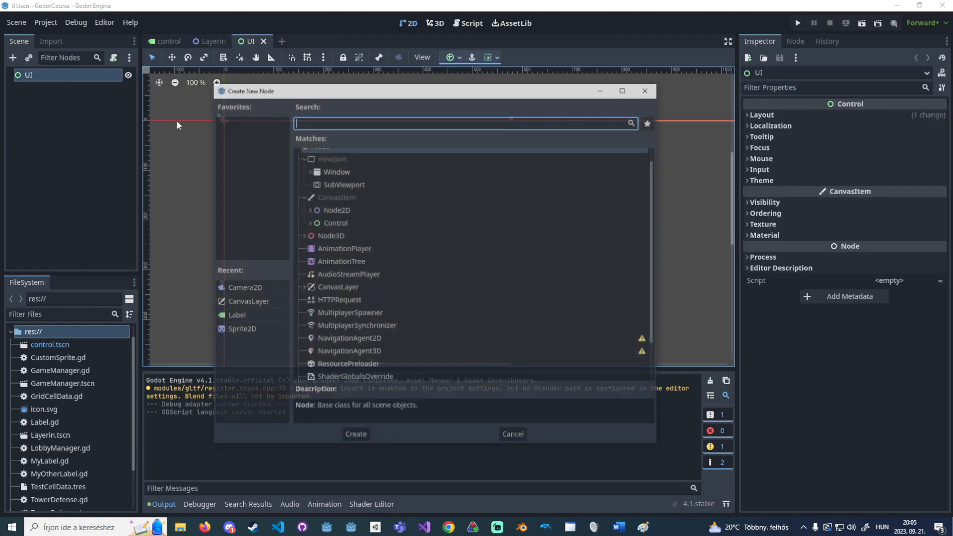
type("textu")
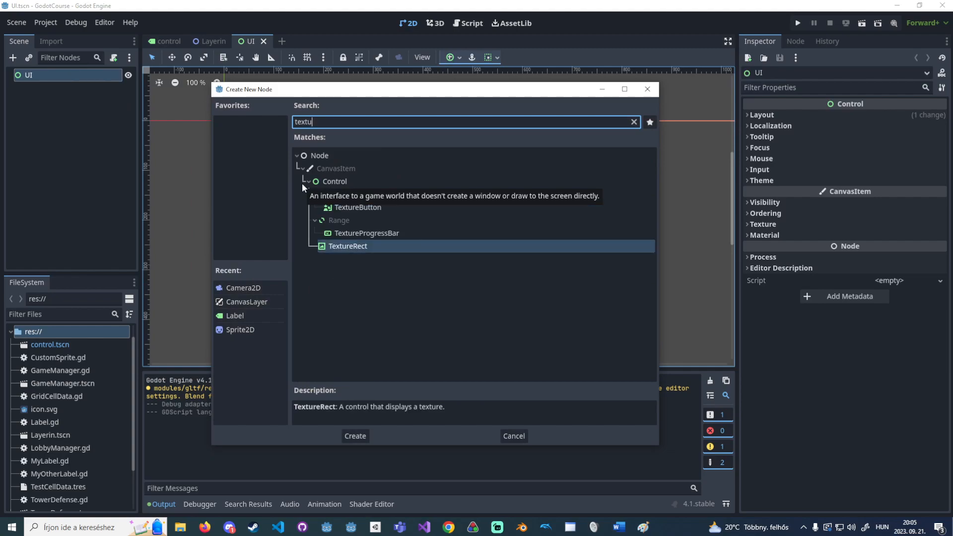
key("Return")
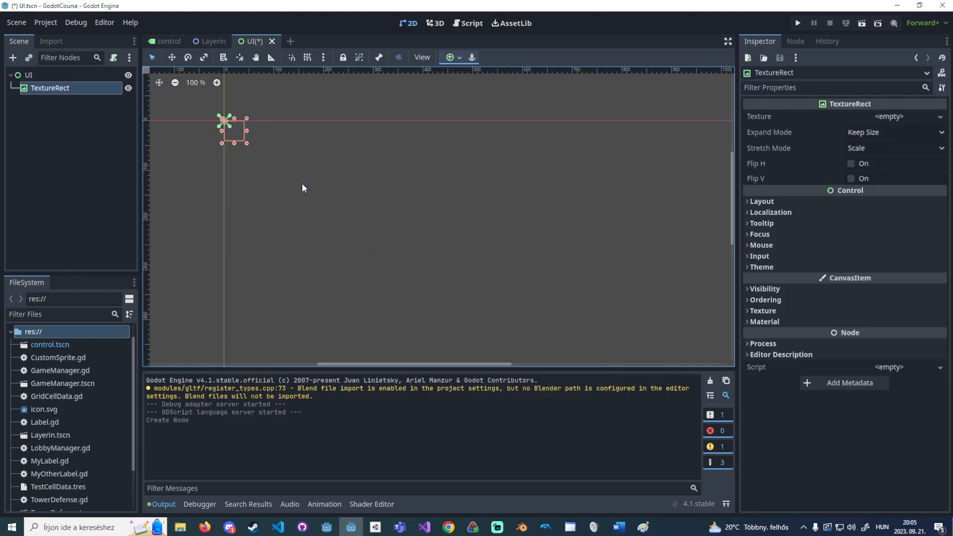
Inspect the Texture property of the Sprite2D node in the Layerin scene for comparison with the TextureRect.
scroll(268, 167, "up", 3)
middle_click_drag(267, 166, 377, 212)
scroll(340, 222, "up", 2)
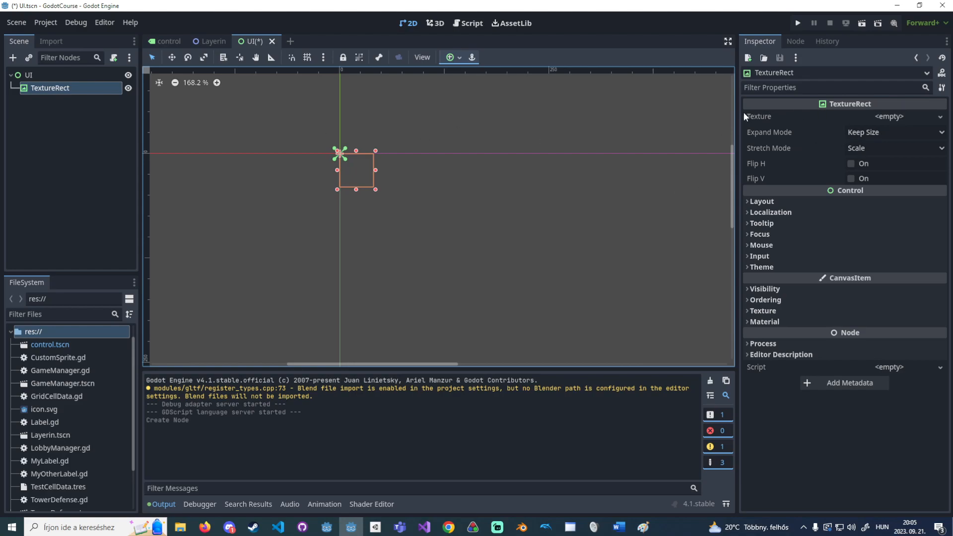
left_click(220, 41)
left_click(45, 88)
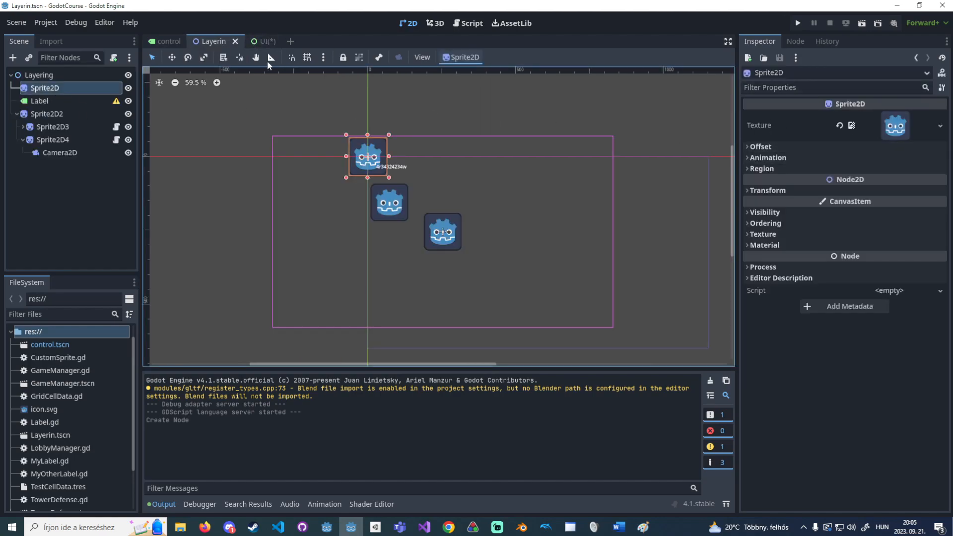
Assign icon.svg as the texture of the TextureRect in the UI scene.
left_click(266, 41)
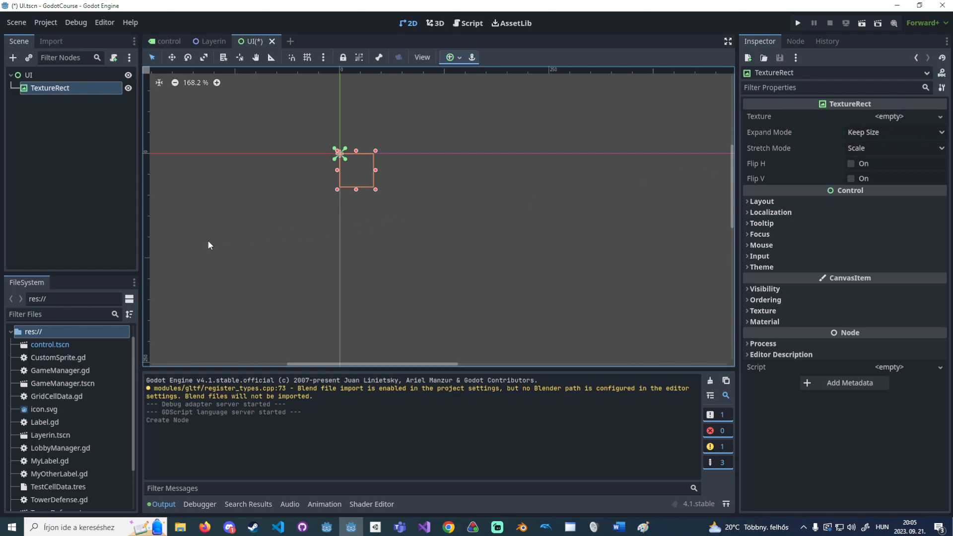
left_click_drag(63, 405, 820, 121)
scroll(532, 193, "up", 1)
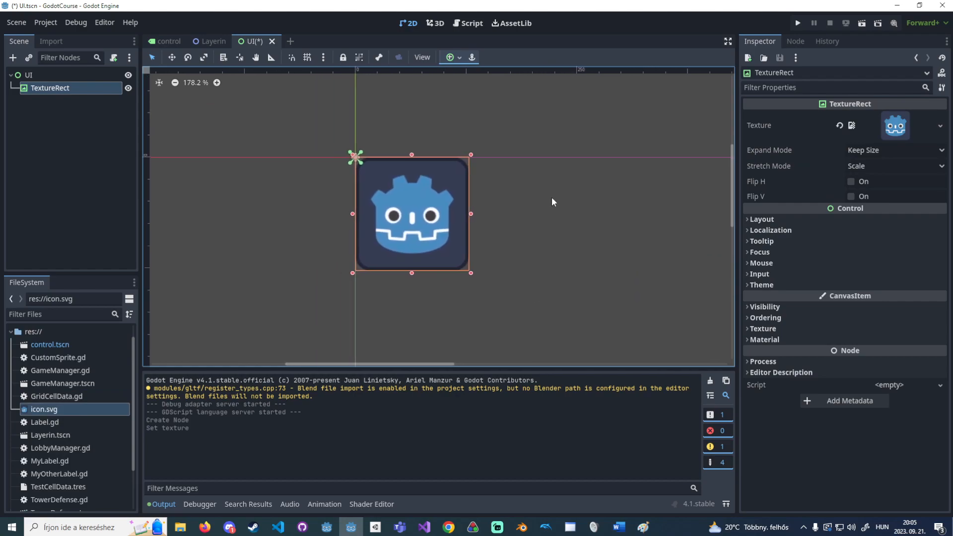
Try to resize the TextureRect on the canvas with Keep Size active, and review its Expand Mode and Stretch Mode options.
left_click(870, 151)
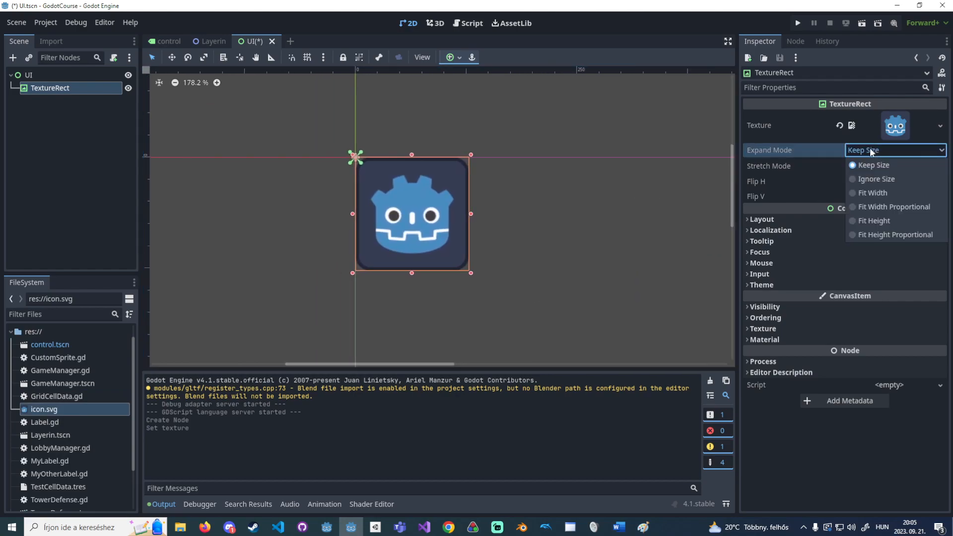
left_click(871, 151)
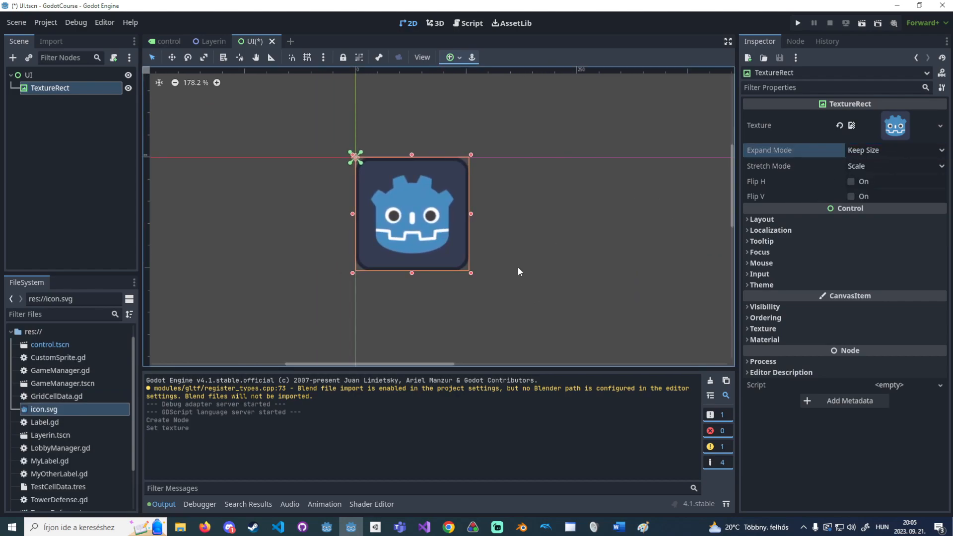
mouse_move(471, 273)
left_mouse_down()
mouse_move(569, 313)
mouse_move(585, 337)
mouse_move(469, 273)
mouse_move(612, 276)
mouse_move(471, 273)
left_mouse_up()
left_click_drag(499, 228, 477, 258)
left_click(863, 150)
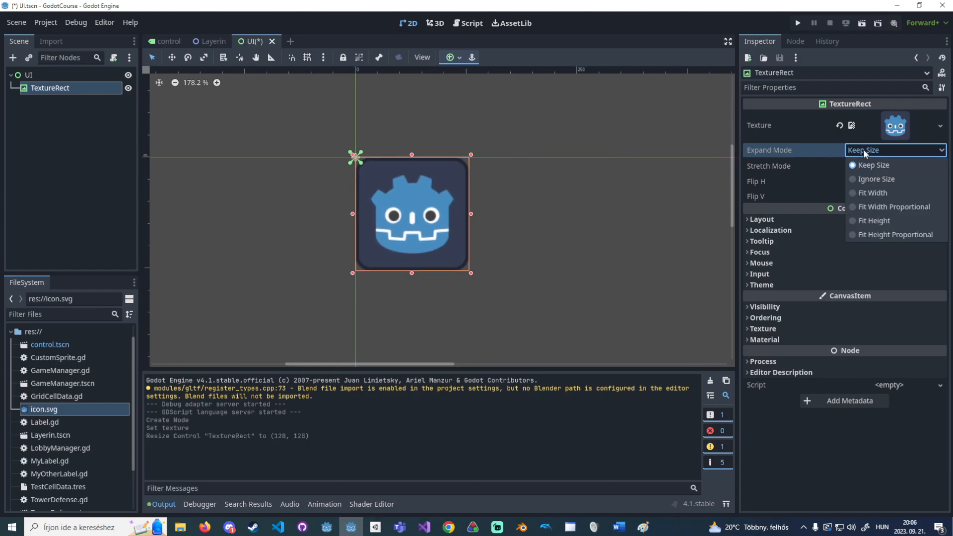
left_click(864, 151)
left_click(868, 164)
left_click(868, 167)
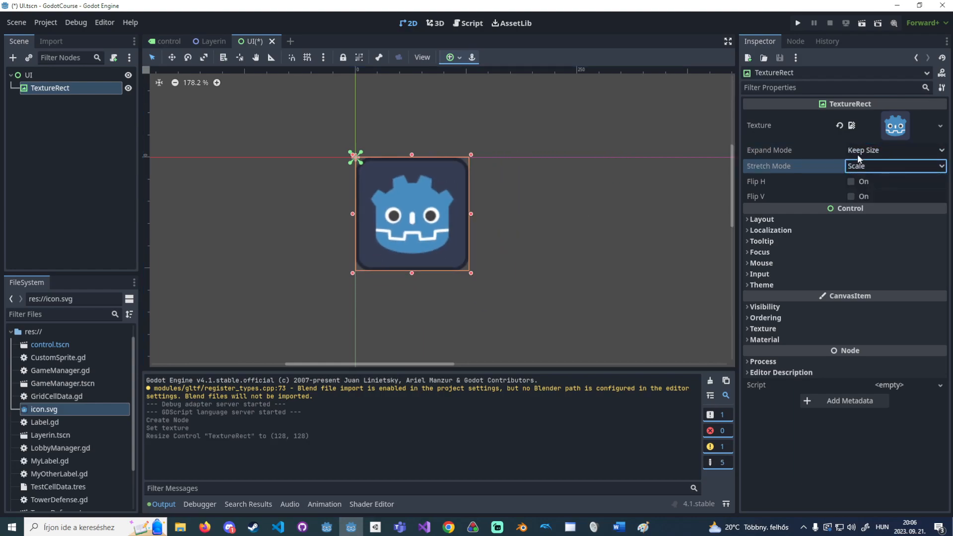
Set the TextureRect's Expand Mode to Fit Width and resize it on the canvas to about 189 × 169.
left_click(869, 150)
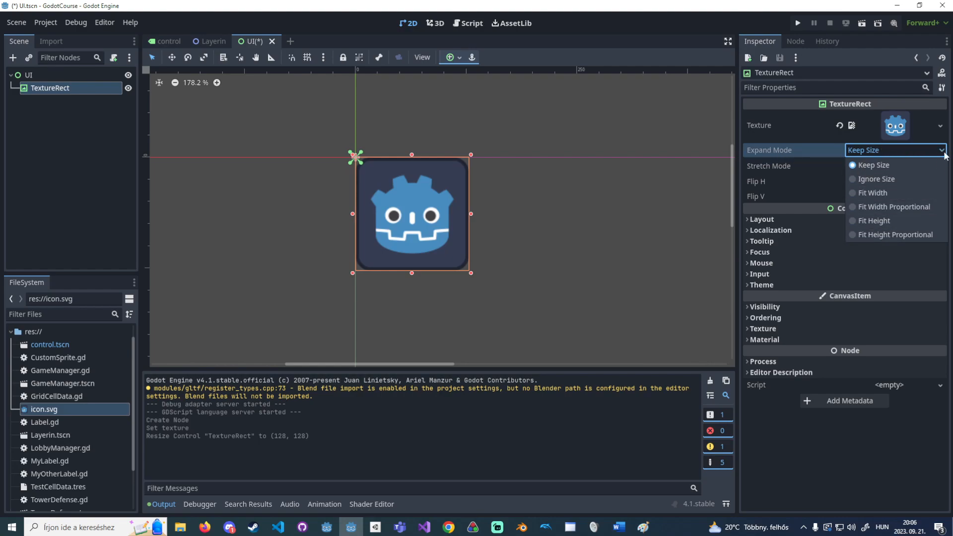
left_click(897, 193)
left_click_drag(471, 273, 439, 310)
Set the TextureRect's Expand Mode to Keep Size and its Stretch Mode to Tile, and shrink it to 128 × 128.
left_click(884, 149)
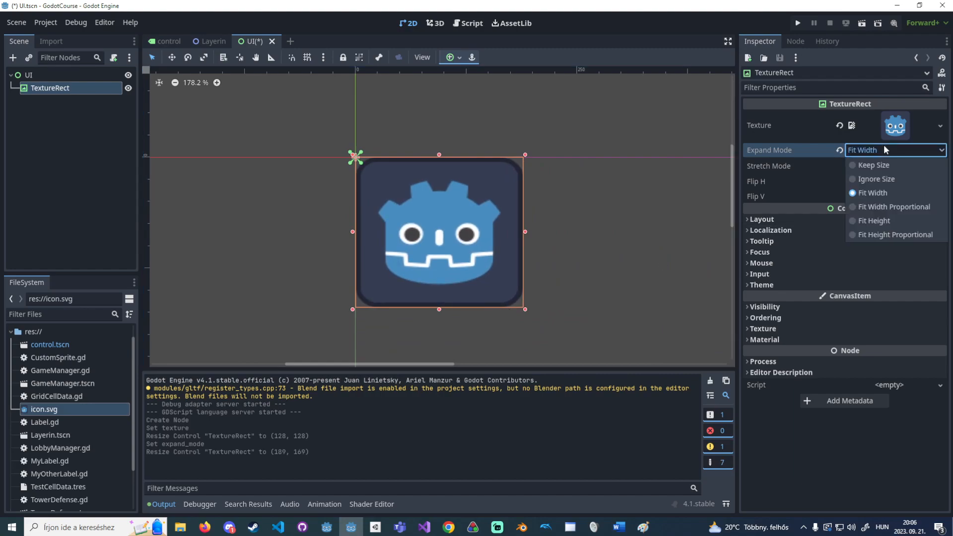
left_click(870, 168)
left_click(867, 169)
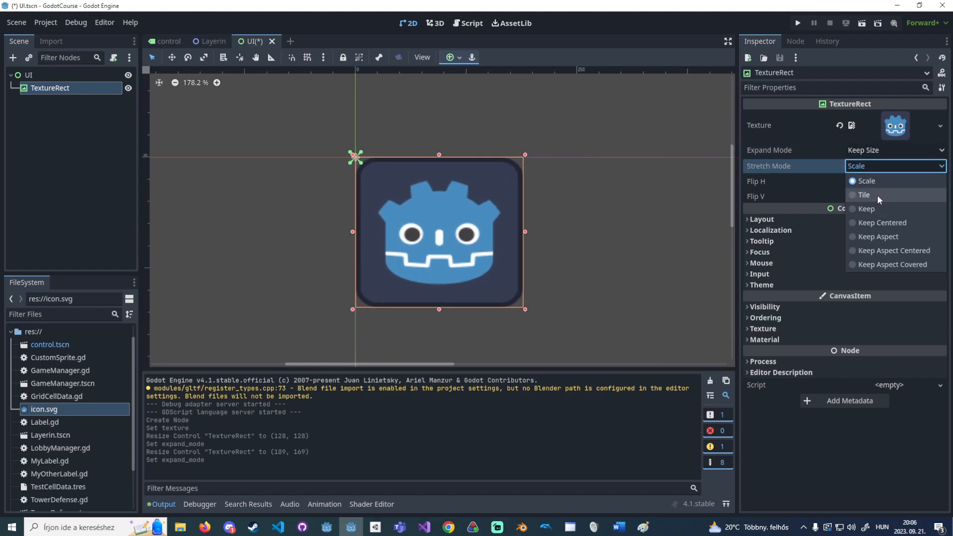
left_click(877, 194)
left_click_drag(521, 314, 452, 263)
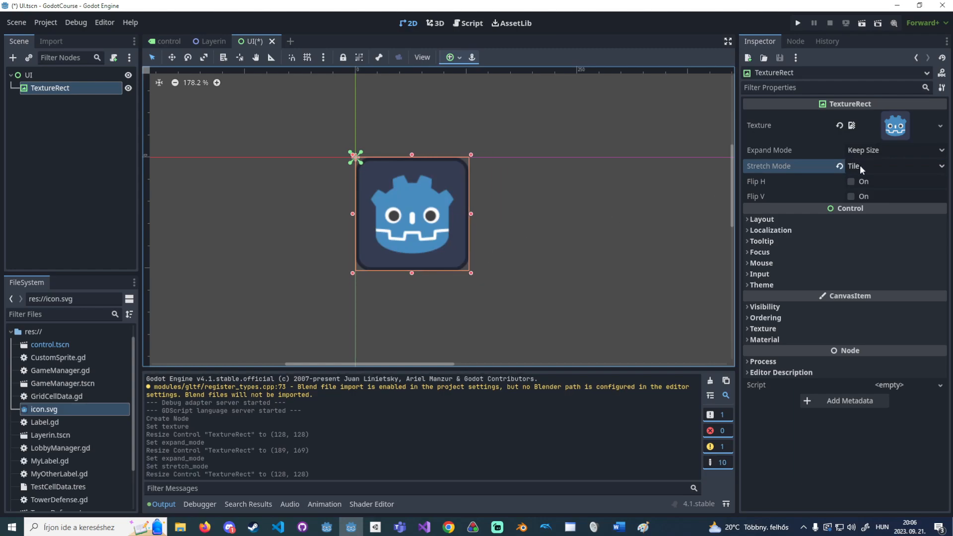
Set the TextureRect's Expand Mode to Ignore Size and reduce its height on the canvas to about 111.
left_click(902, 150)
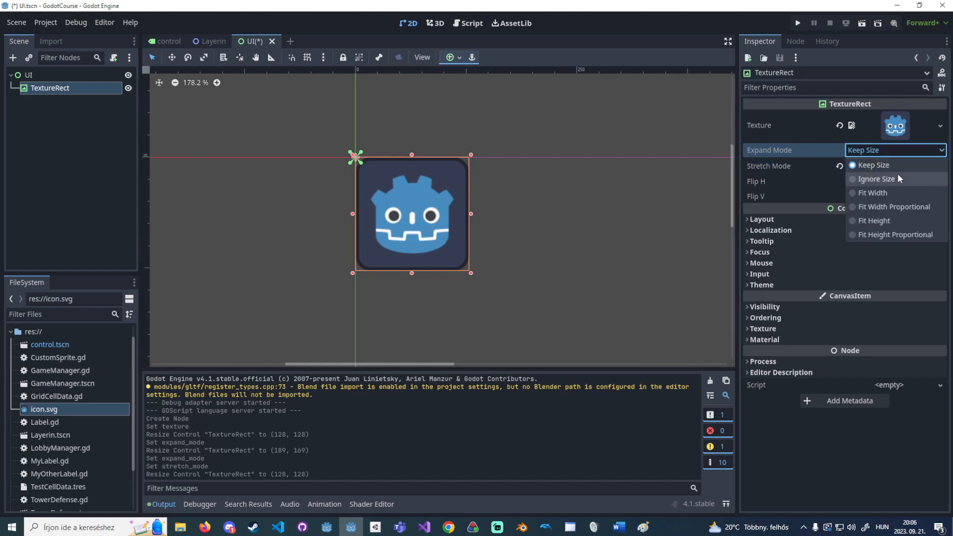
left_click(899, 177)
left_click_drag(414, 275, 424, 258)
Set the TextureRect's Stretch Mode to Keep Aspect Centered and widen it on the canvas to about 179 × 111.
left_click(886, 148)
left_click(887, 149)
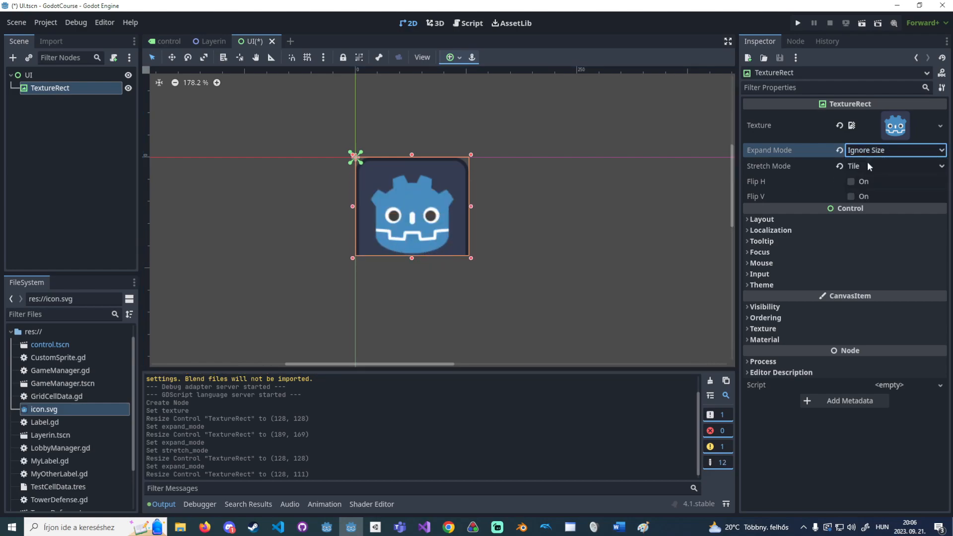
left_click(872, 166)
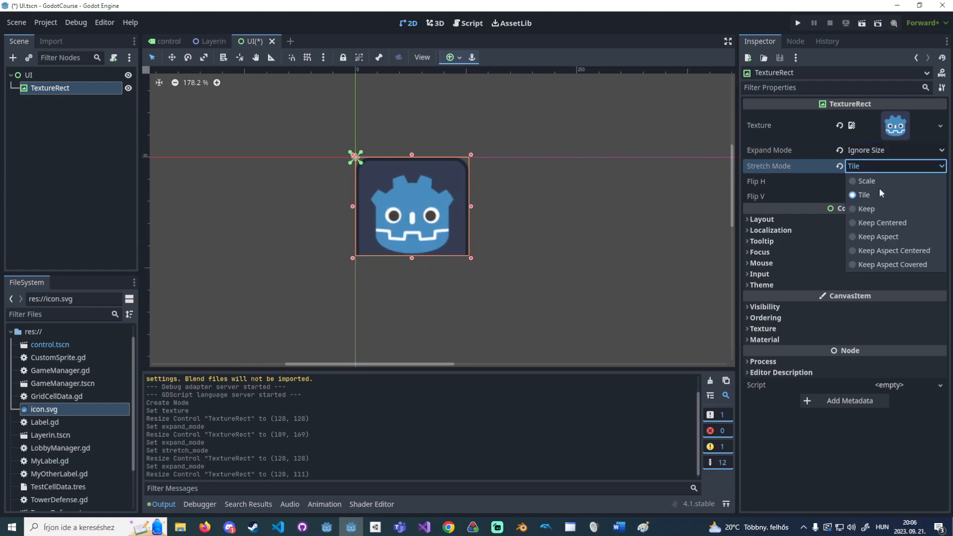
left_click(883, 252)
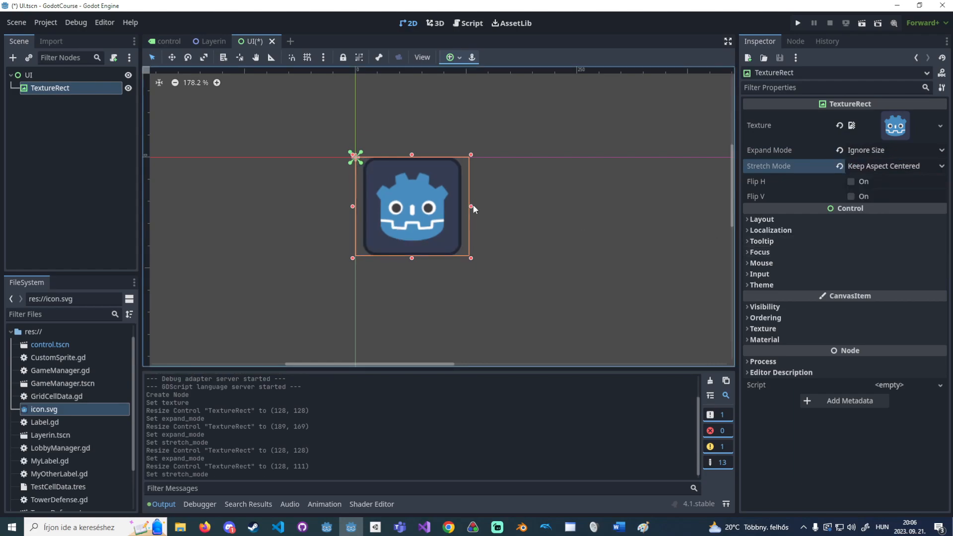
left_click(889, 169)
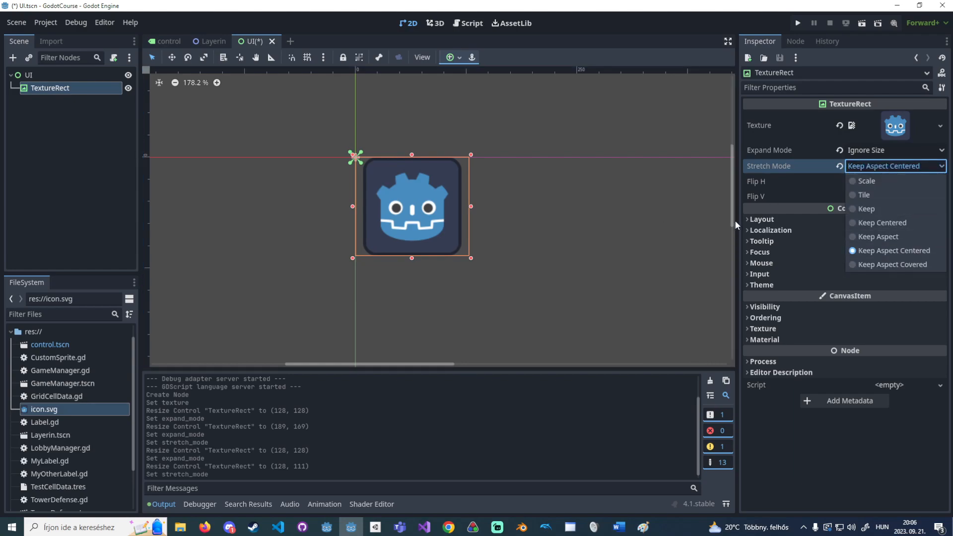
left_click(793, 207)
left_click_drag(473, 209, 516, 206)
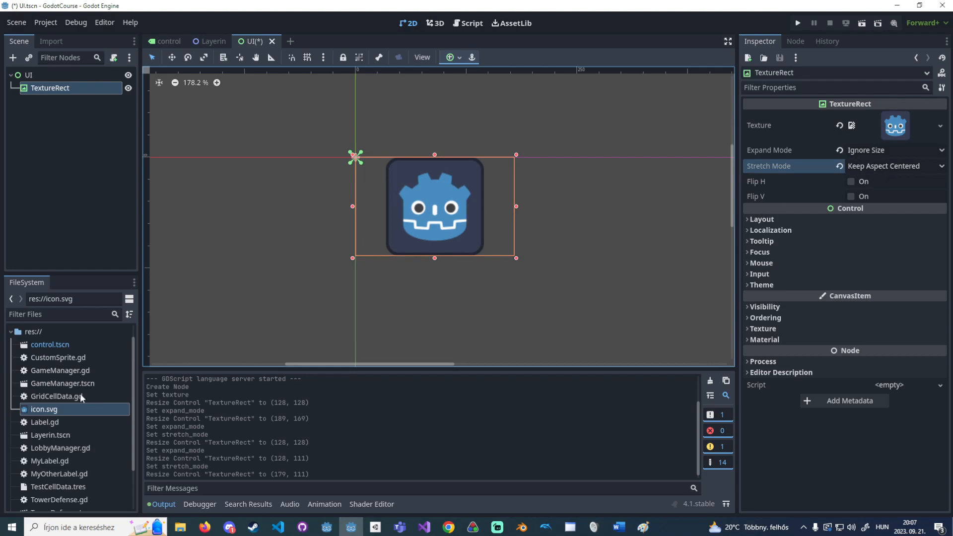
Try the Keep Aspect and Keep Aspect Covered stretch modes on the TextureRect.
left_click(887, 166)
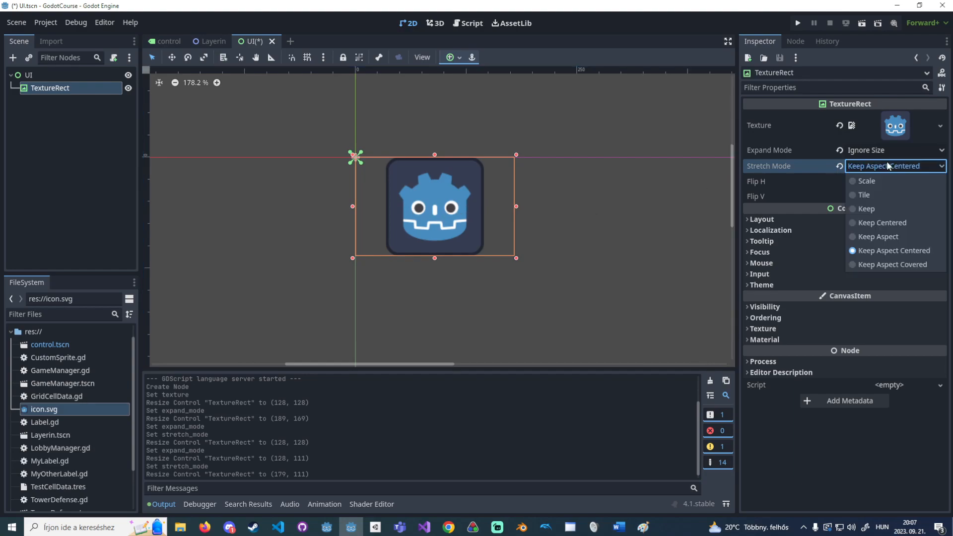
left_click(879, 236)
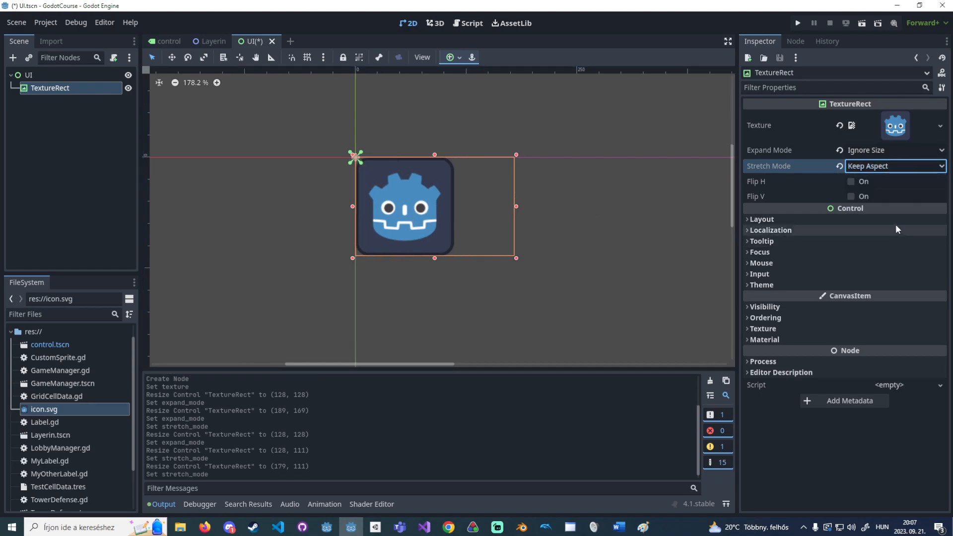
left_click(885, 165)
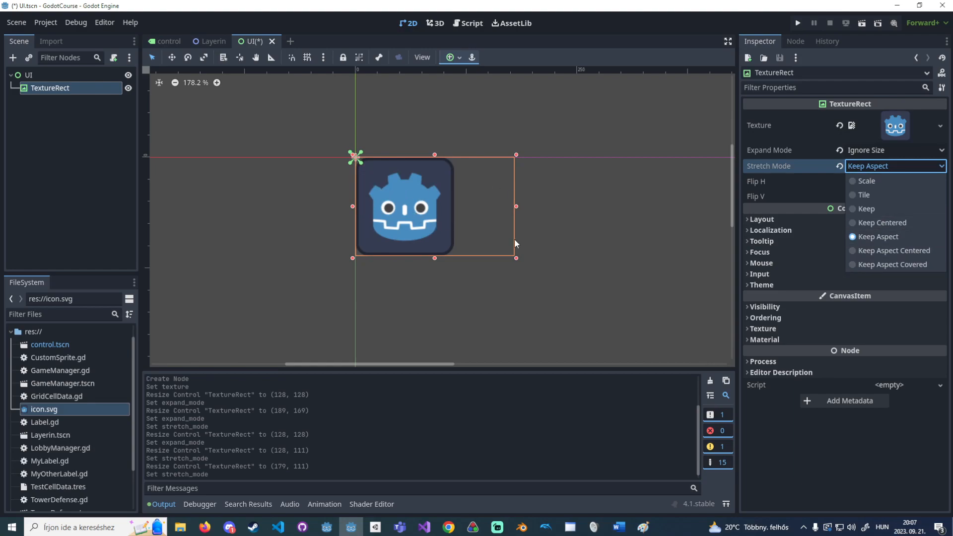
left_click(886, 265)
Narrow the TextureRect on the canvas to about 156 × 111 and set its Stretch Mode to Keep Aspect Centered.
left_click_drag(516, 207, 496, 213)
left_click(913, 166)
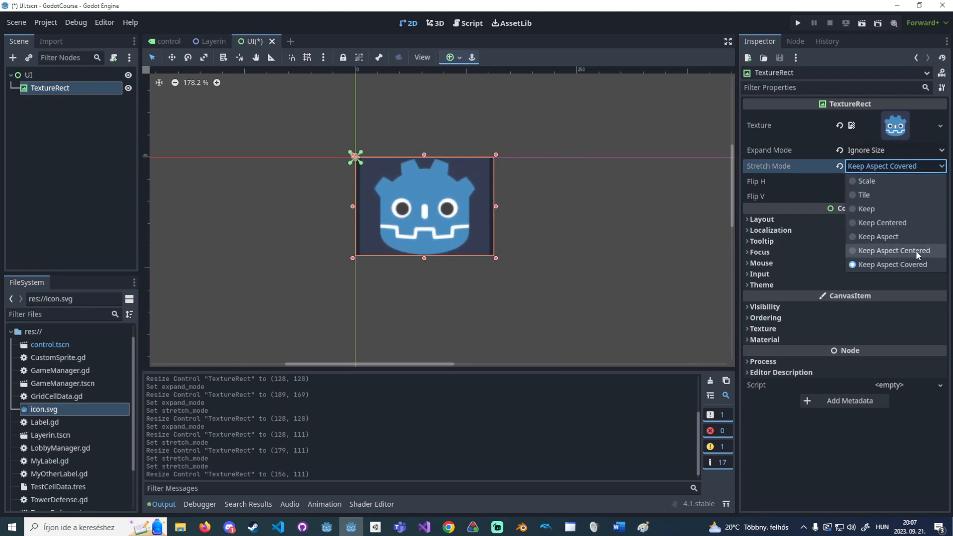
left_click(917, 253)
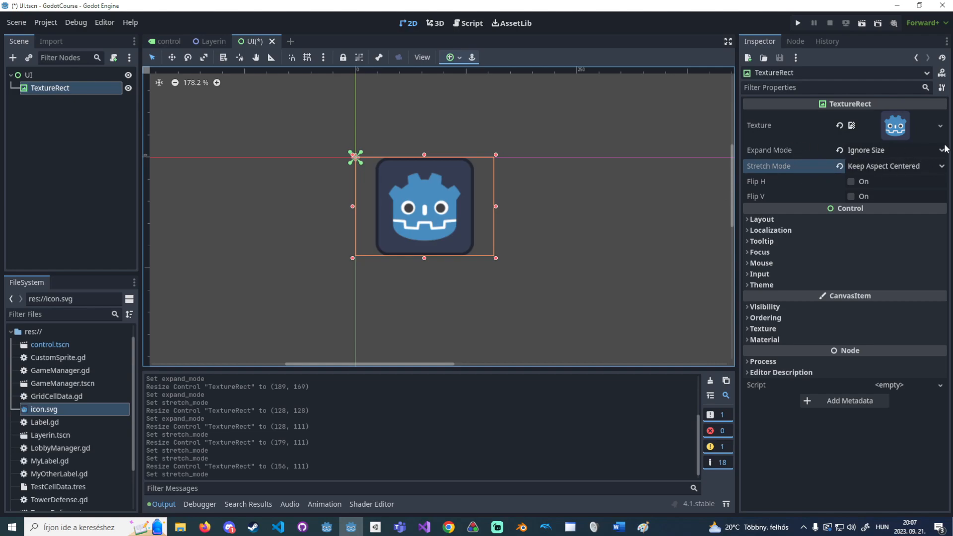
Examine the TextureRect's Layout and Transform properties and compare them with the Sprite2D's Transform in the Layerin scene.
left_click(808, 217)
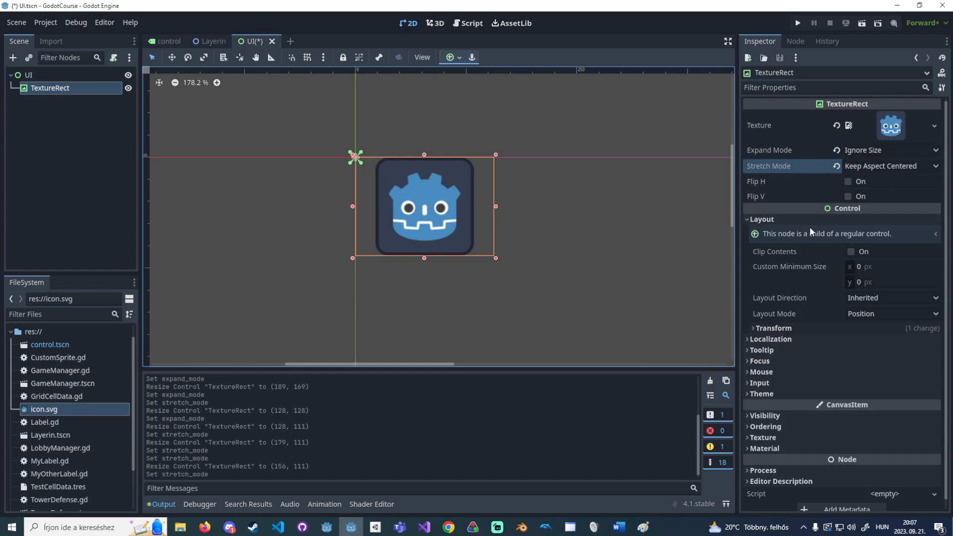
scroll(806, 238, "down", 1)
left_click(796, 214)
left_click(774, 219)
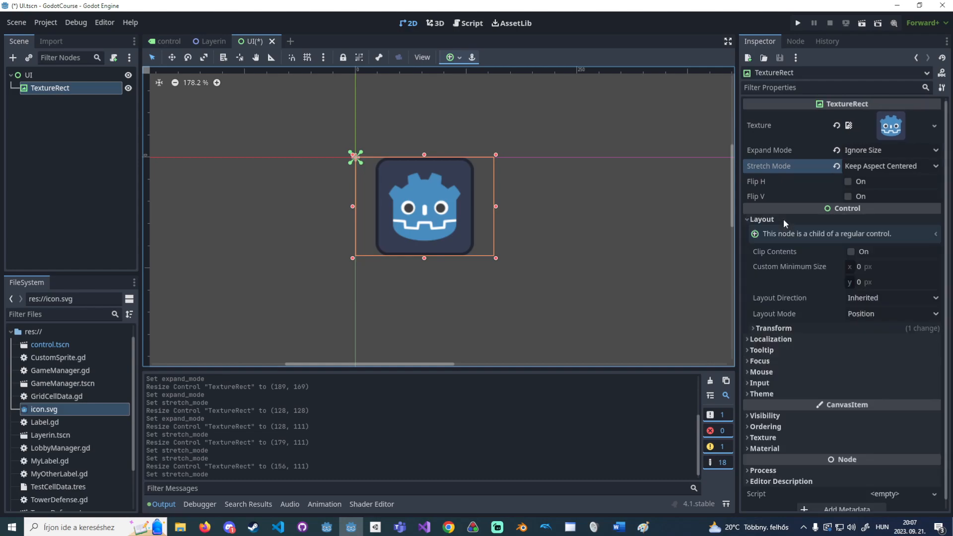
left_click(799, 327)
scroll(800, 324, "down", 1)
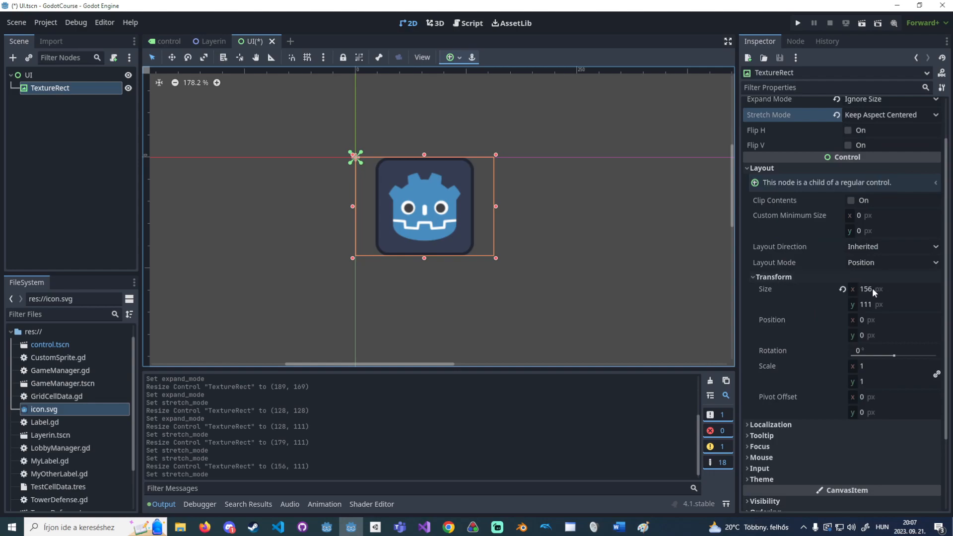
left_click(212, 42)
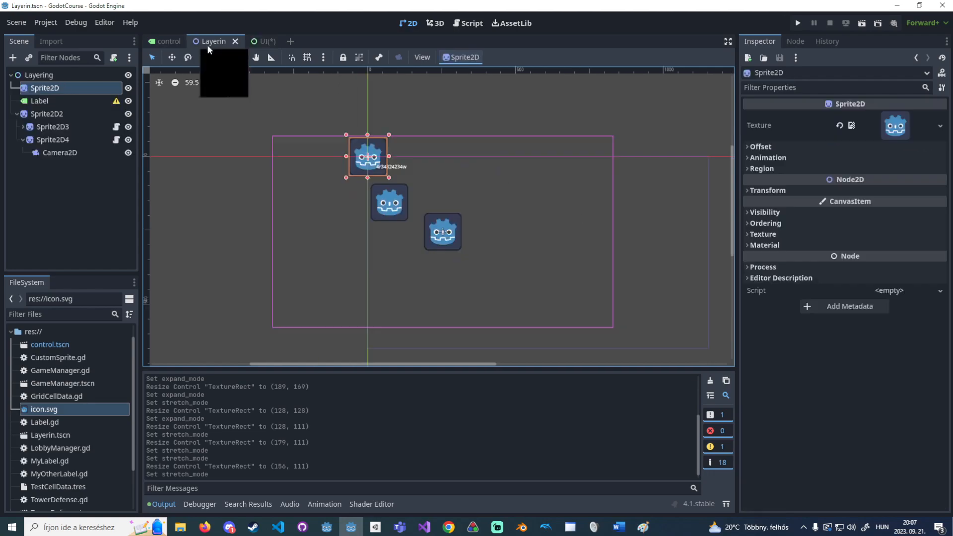
left_click(810, 192)
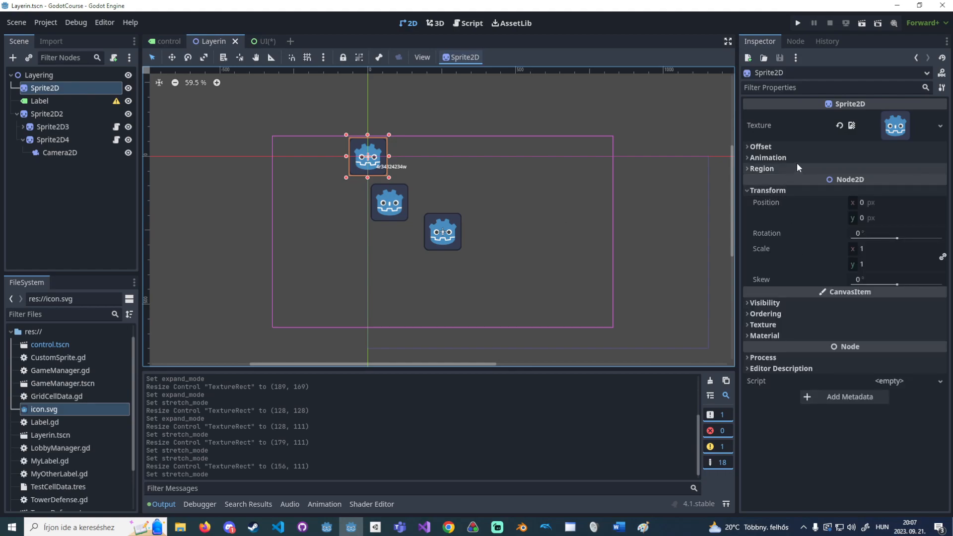
Return to the UI scene and examine the root UI node's Layout and Transform properties and its bounds on the canvas.
left_click(264, 40)
left_click(79, 74)
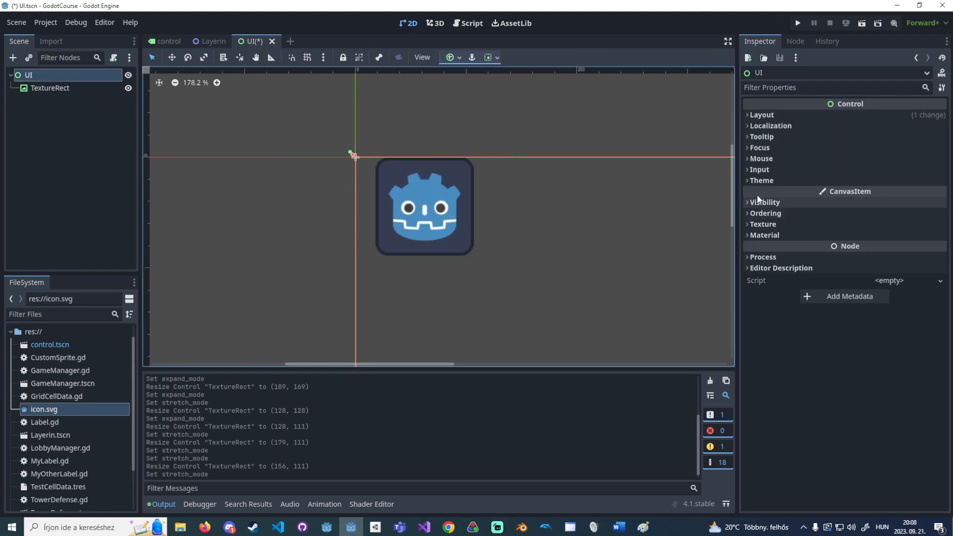
left_click(762, 115)
left_click(774, 240)
scroll(449, 175, "down", 1)
scroll(612, 265, "down", 6)
scroll(618, 255, "up", 4)
scroll(610, 253, "down", 10)
middle_click_drag(568, 234, 526, 264)
scroll(493, 232, "up", 3)
scroll(531, 255, "up", 5)
Try changing the UI node's width in its Transform size, and undo the change.
mouse_move(883, 252)
left_mouse_down()
mouse_move(844, 253)
mouse_move(896, 252)
mouse_move(876, 252)
mouse_move(884, 252)
left_mouse_up()
key("ctrl+z")
scroll(453, 251, "up", 2)
scroll(454, 252, "up", 1)
middle_click_drag(453, 251, 501, 290)
scroll(500, 289, "up", 4)
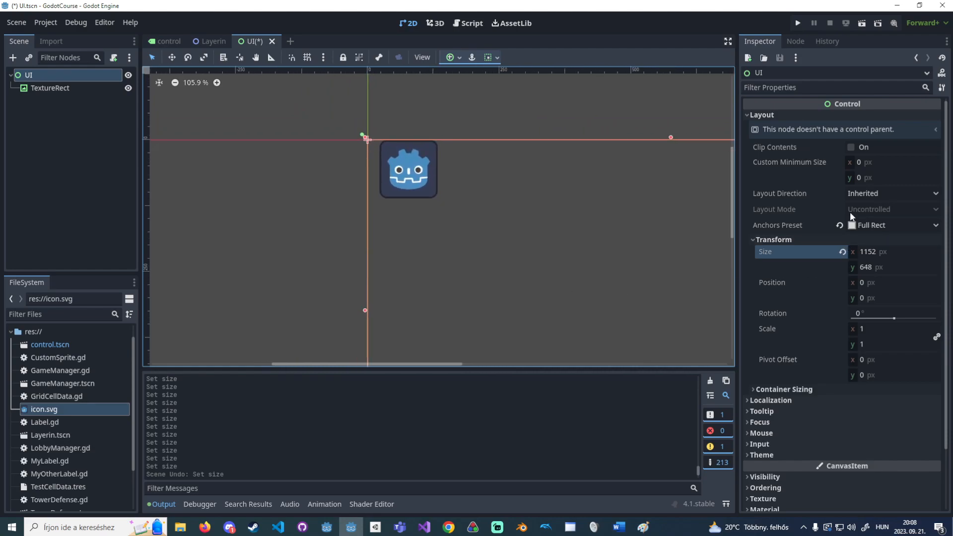
Compare the Sprite2D's properties in the Layerin scene with the UI node's Custom Minimum Size setting.
left_click(213, 42)
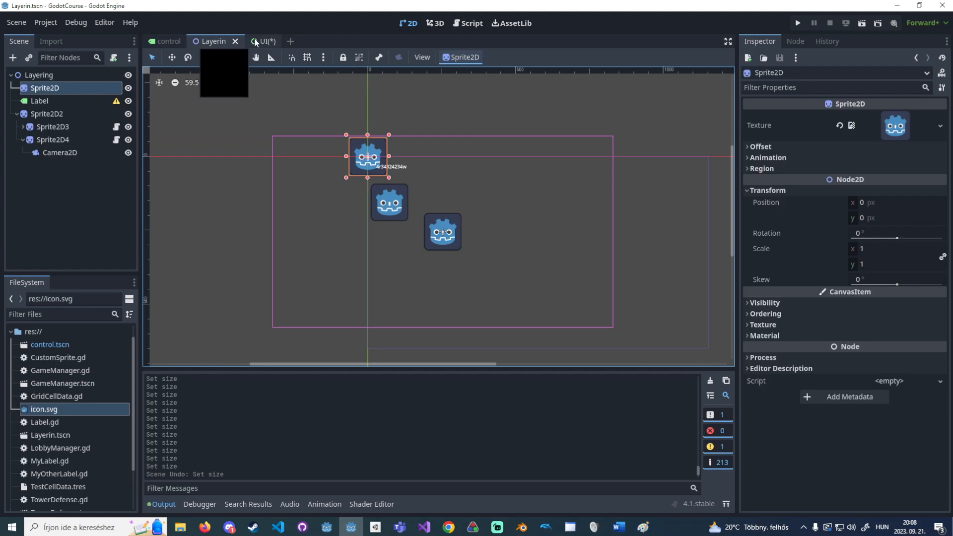
left_click(254, 41)
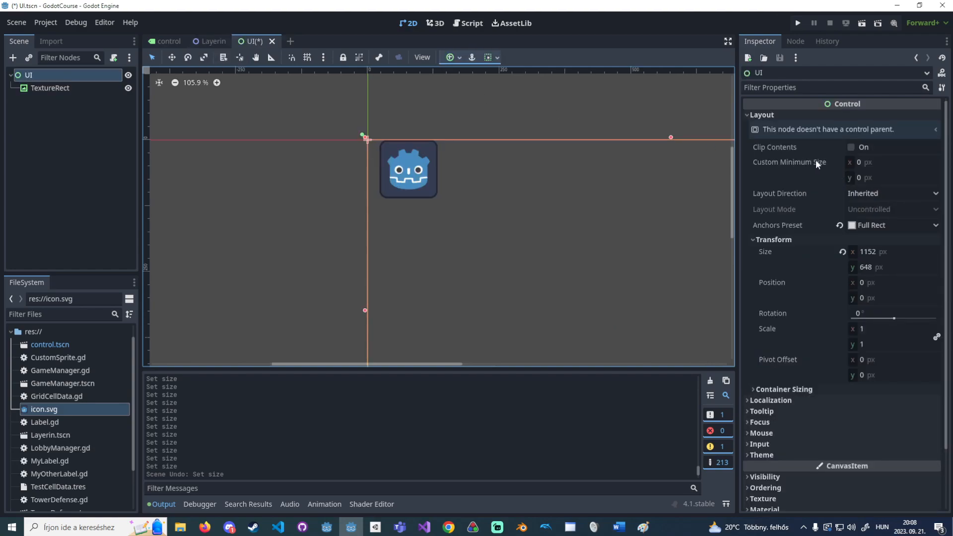
mouse_move(826, 160)
Add an HBoxContainer as a child of the UI node and enlarge it on the canvas to about 200 × 131.
right_click(77, 74)
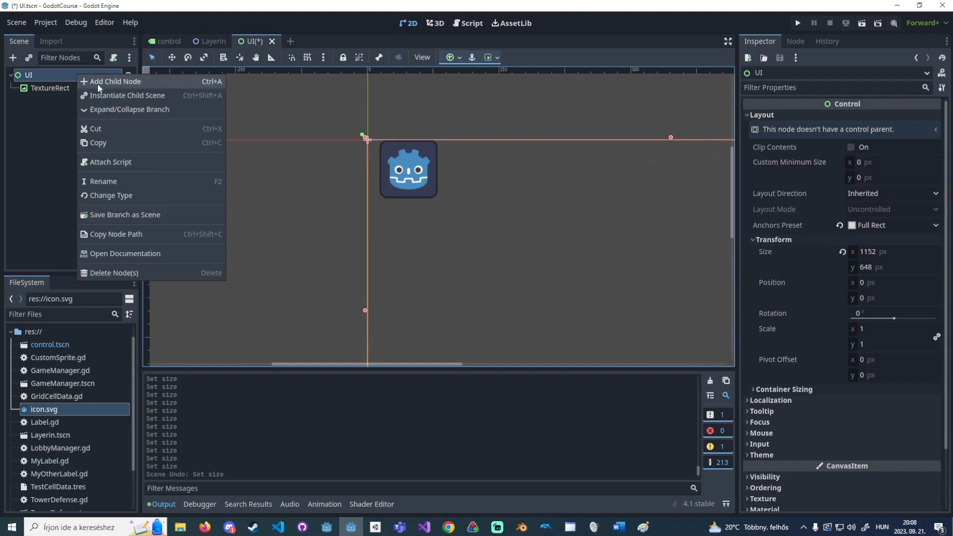
left_click(97, 82)
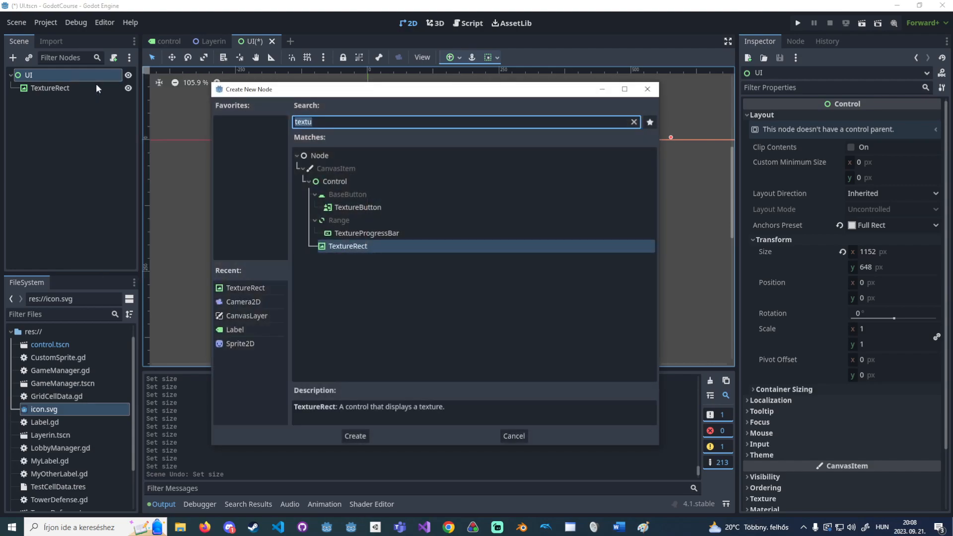
type("hbo")
key("Return")
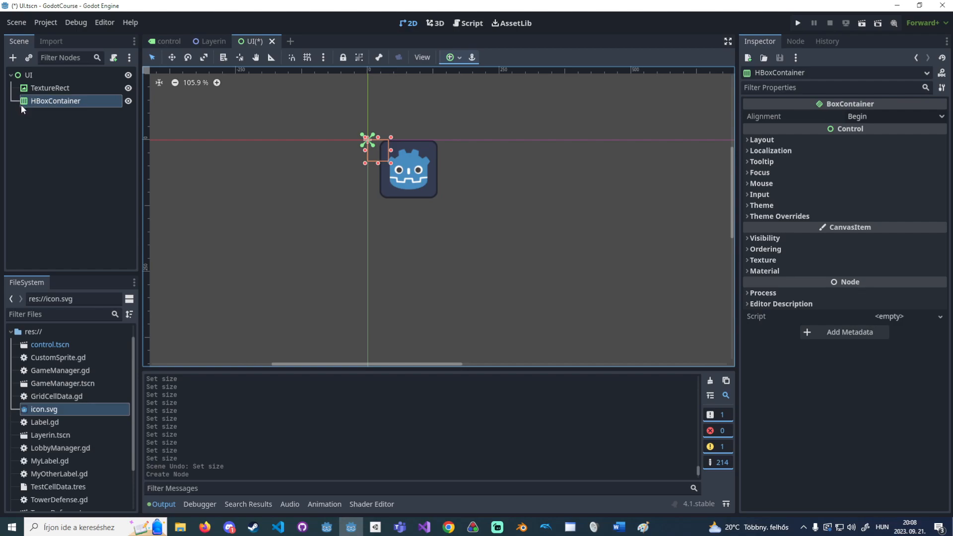
left_click_drag(391, 162, 475, 212)
Move the TextureRect into the HBoxContainer and set its Custom Minimum Size to 100 × 100 px.
left_click_drag(84, 88, 88, 97)
left_click(84, 101)
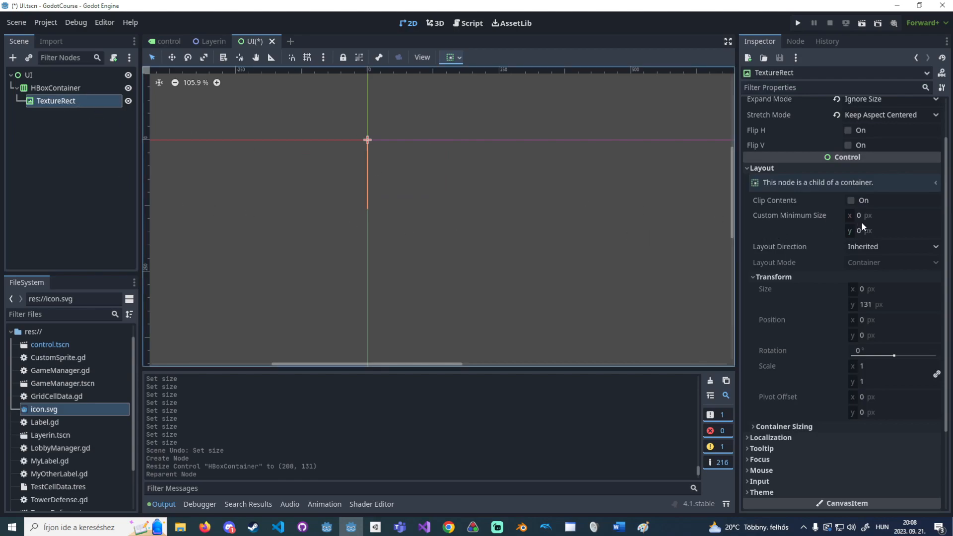
left_click(874, 216)
type("100")
key("Tab")
type("100")
key("Tab")
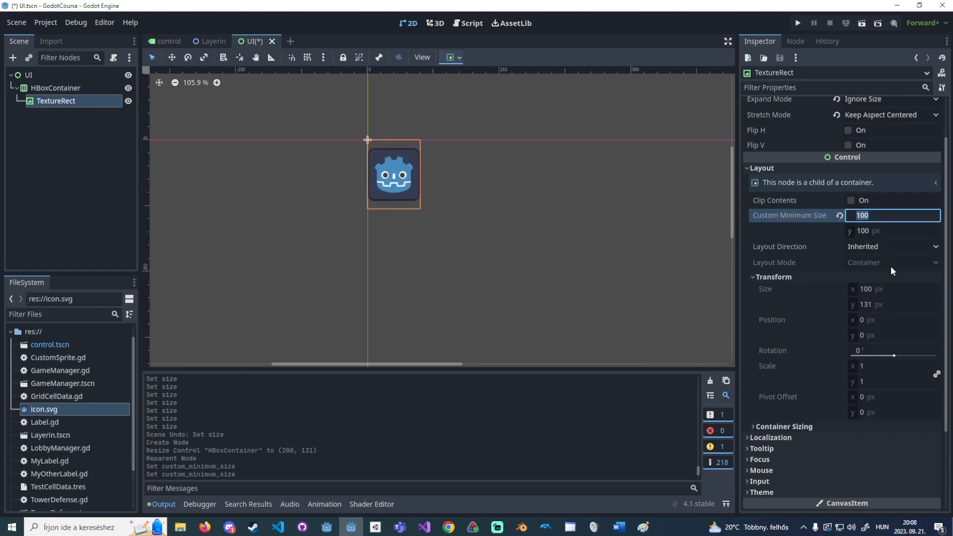
Duplicate the TextureRect three times inside the HBoxContainer.
left_click(74, 103)
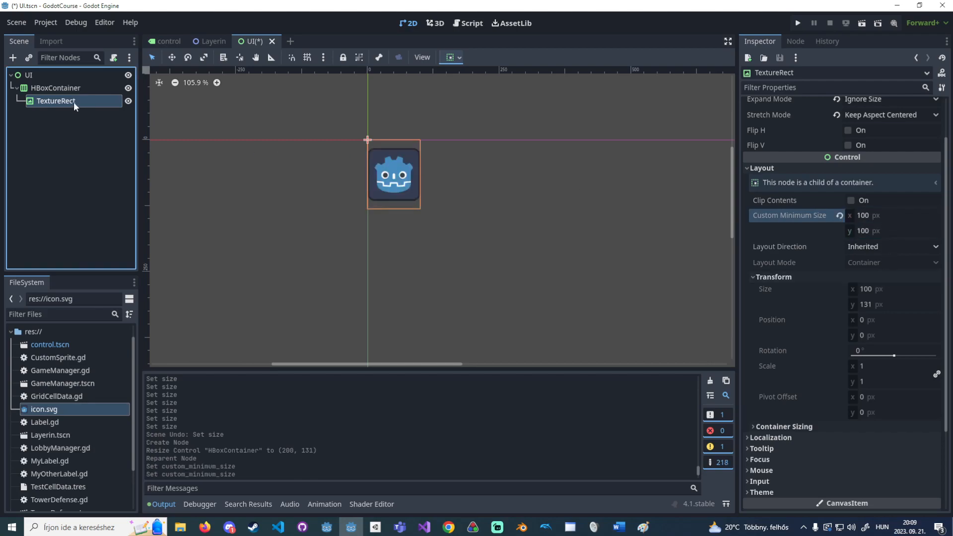
key("ctrl+d")
key("ctrl+d")
key("ctrl+d")
Widen the HBoxContainer on the canvas to about 706 × 131 and set its Alignment to Center.
left_click(78, 88)
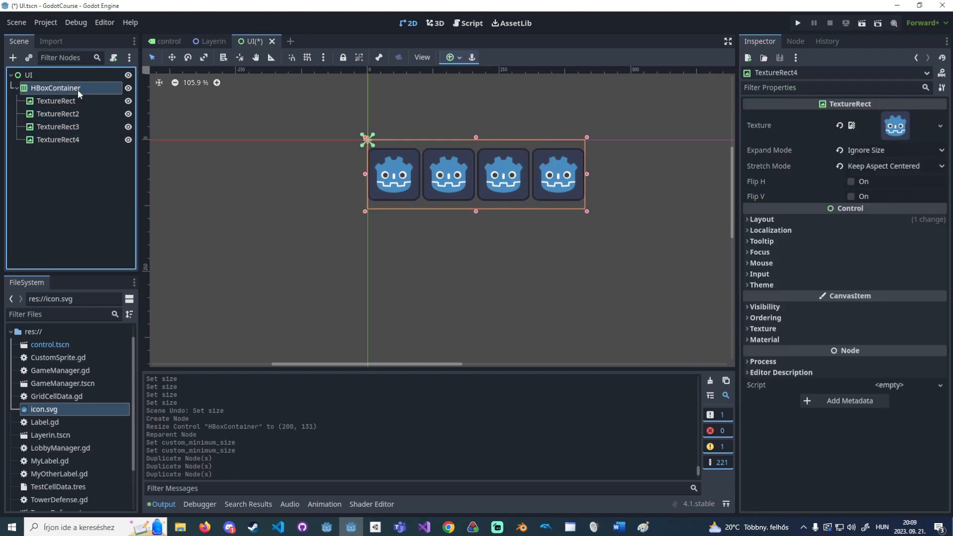
scroll(560, 196, "down", 1)
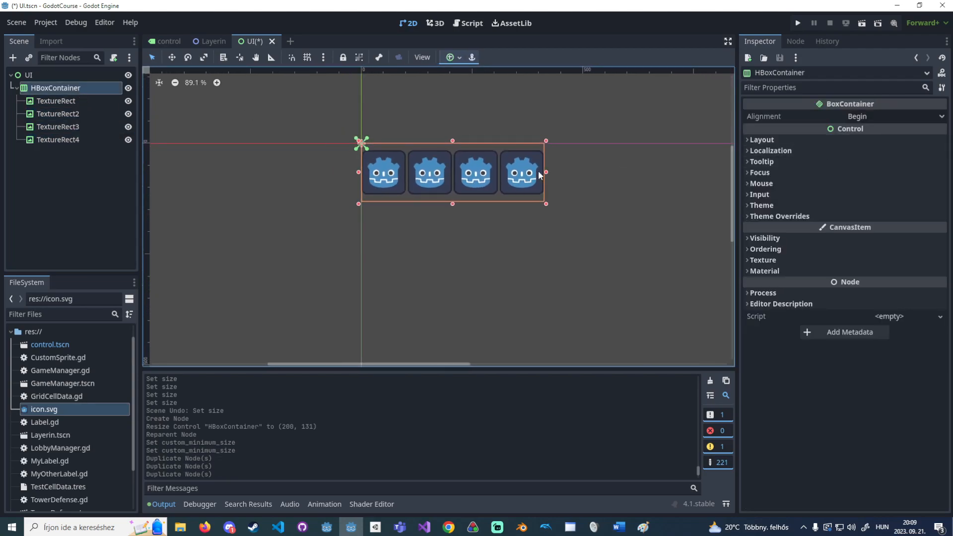
left_click_drag(546, 172, 678, 181)
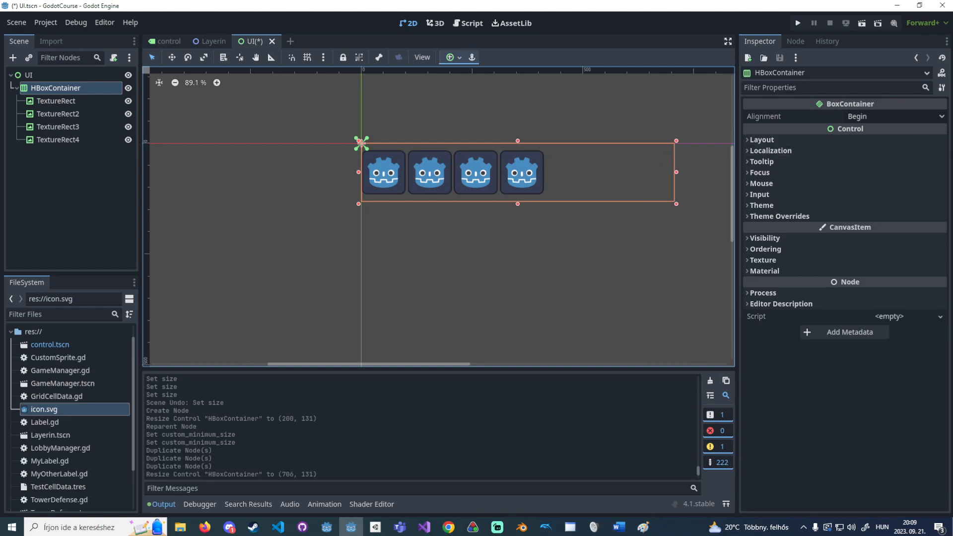
left_click(910, 115)
left_click(894, 144)
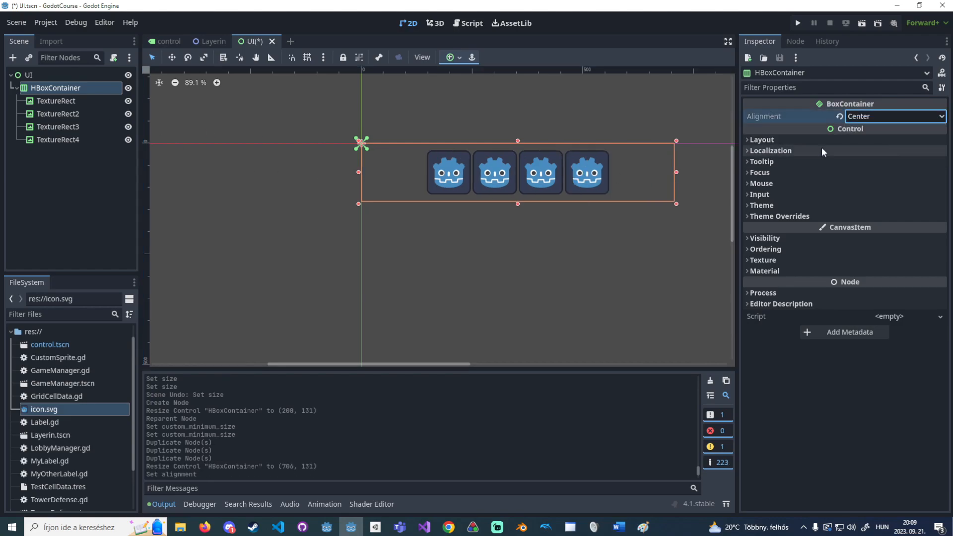
Try the End alignment on the HBoxContainer, and set it back to Center.
middle_click_drag(535, 197, 490, 211)
left_click(881, 115)
left_click(879, 154)
left_click(882, 115)
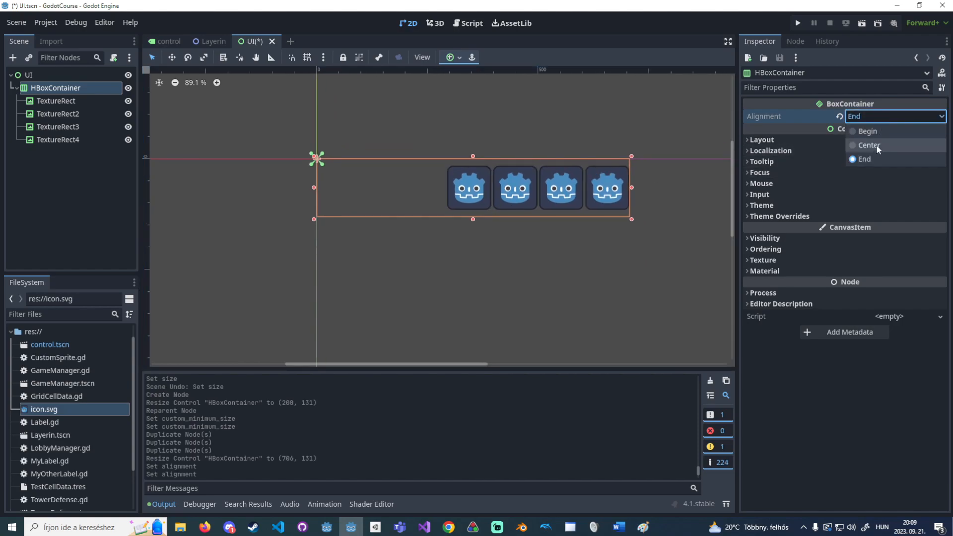
left_click(878, 145)
scroll(397, 165, "down", 1)
scroll(427, 180, "right", 1)
scroll(427, 180, "up", 3)
Check whether the first TextureRect's Size and Position can be edited inside the HBoxContainer, and look through the duplicated TextureRects.
left_click(93, 101)
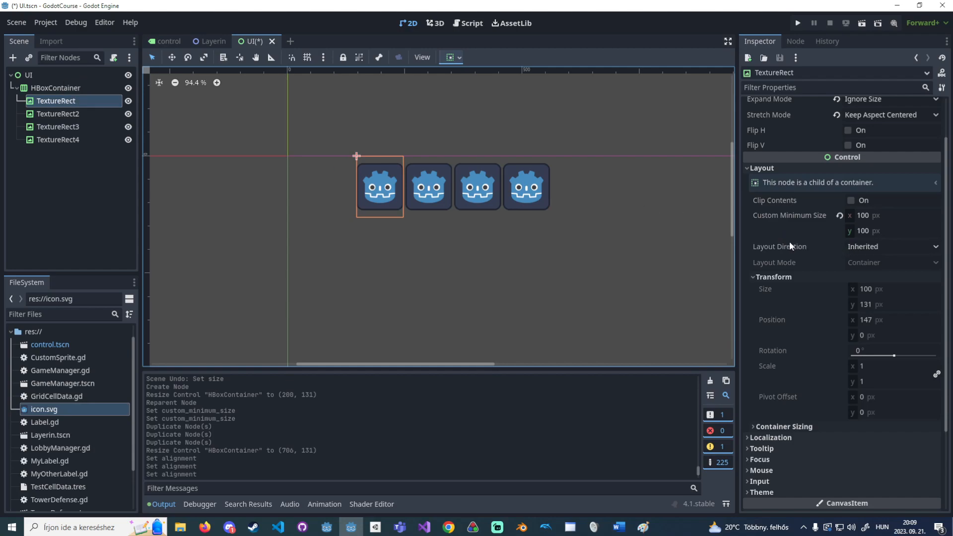
left_click(878, 289)
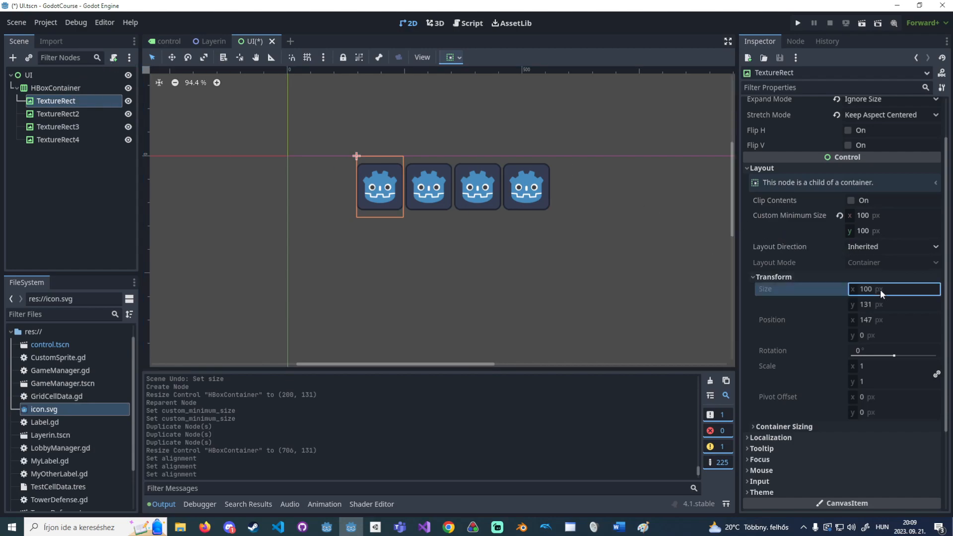
left_click(878, 304)
left_click(880, 319)
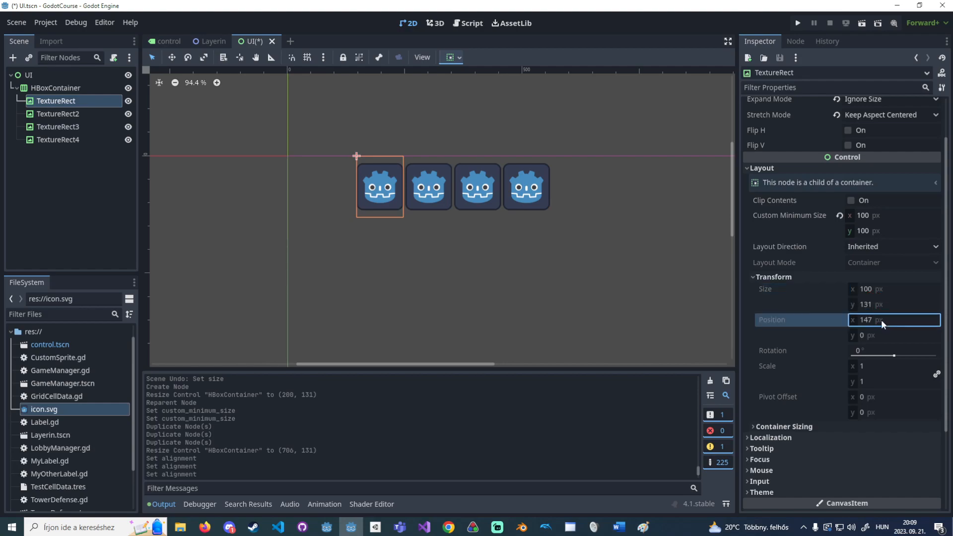
left_click(859, 304)
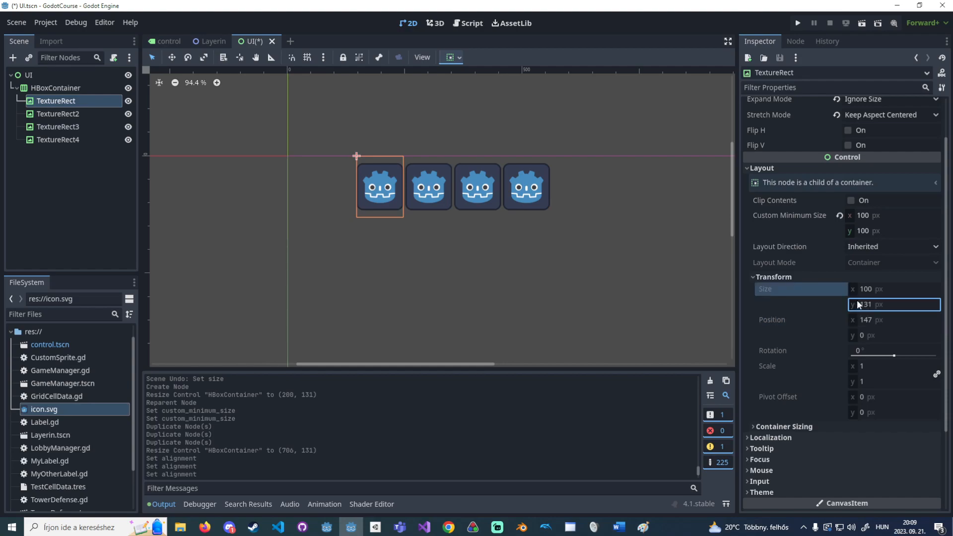
left_click(71, 127)
left_click(73, 139)
left_click(69, 102)
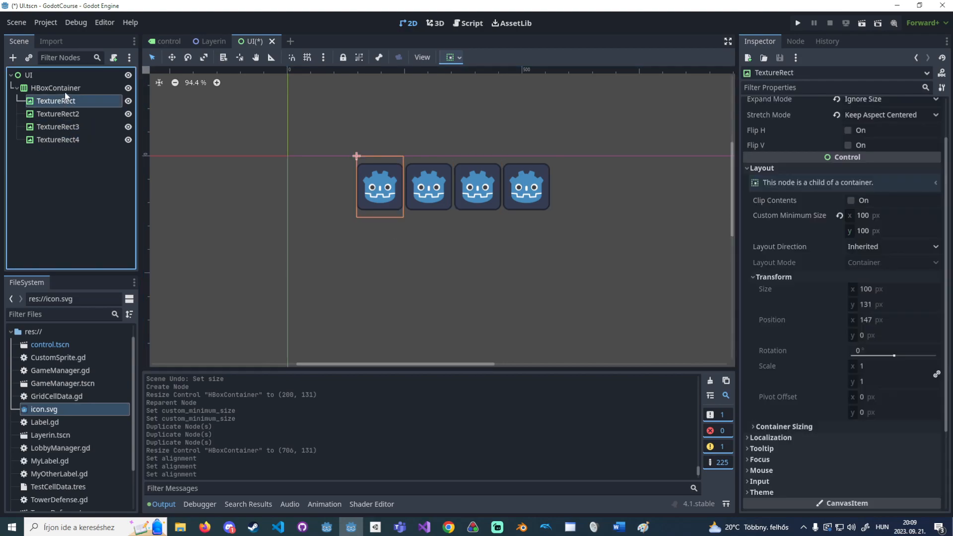
Check whether the first TextureRect's Rotation, Scale and Pivot Offset can be edited inside the HBoxContainer, and collapse its Transform properties.
left_click(65, 91)
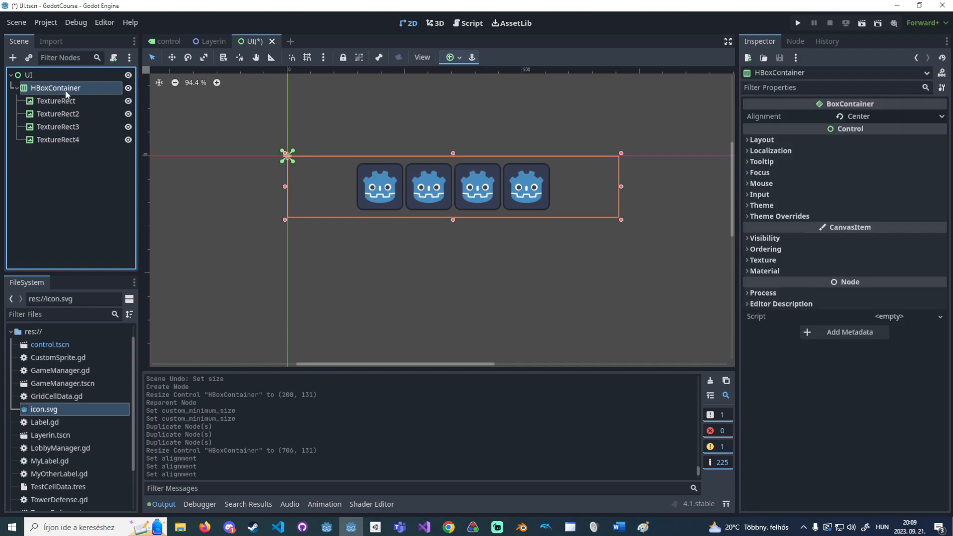
left_click(73, 100)
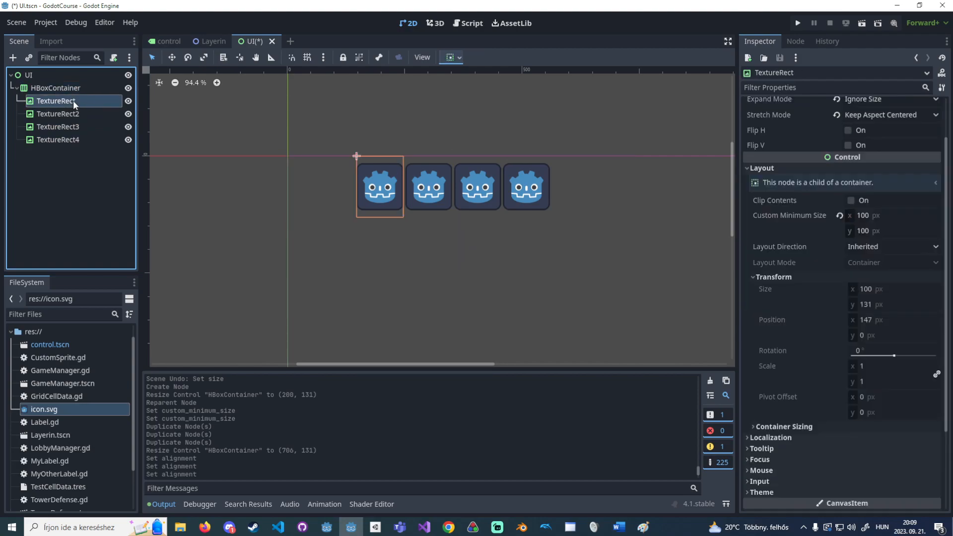
scroll(842, 296, "down", 1)
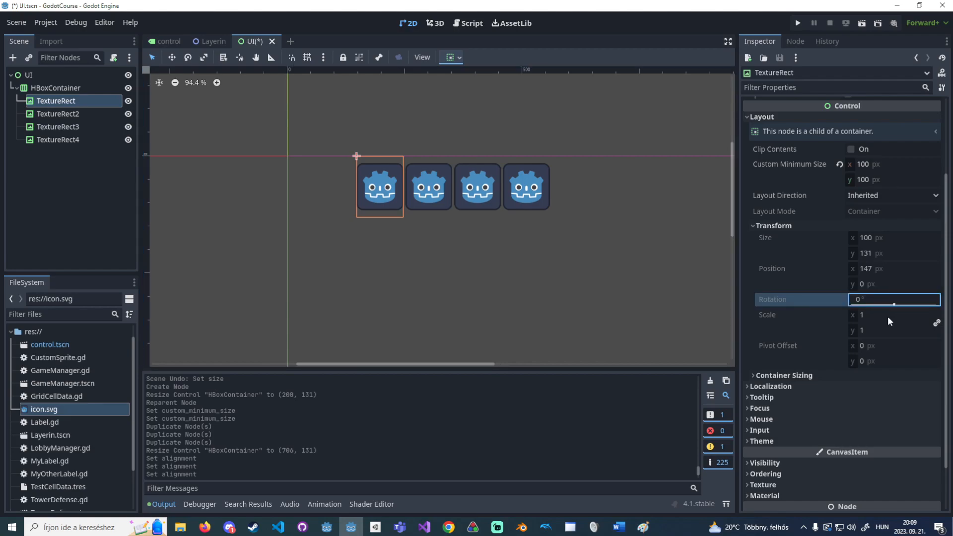
left_click(913, 319)
left_click(892, 347)
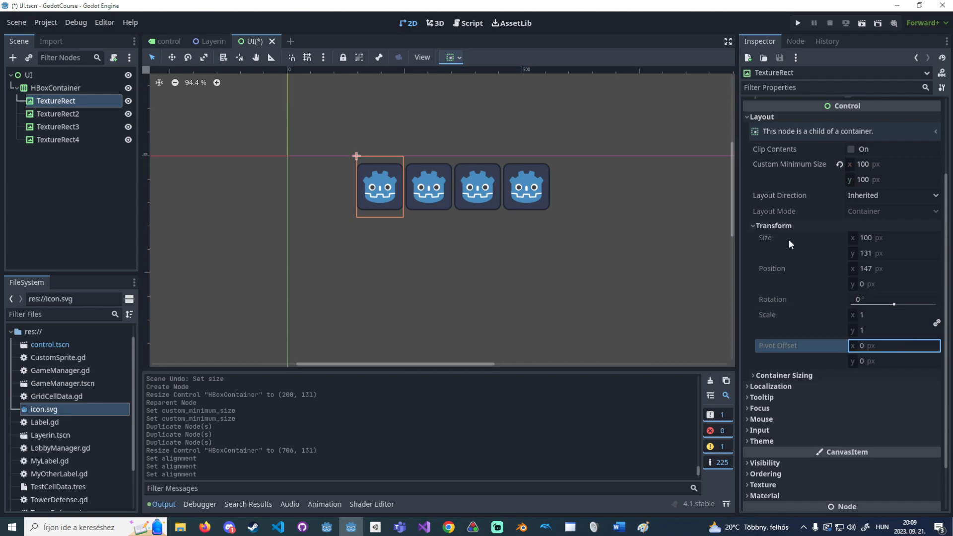
left_click(773, 227)
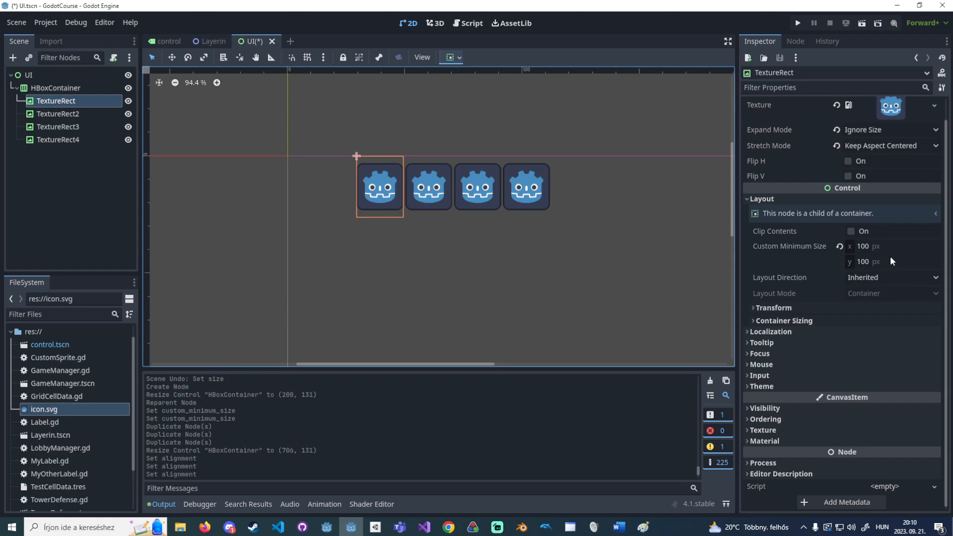
Try altering the first TextureRect's Custom Minimum Size, undo it, and look through the Layout Direction options.
mouse_move(882, 246)
left_mouse_down()
mouse_move(893, 246)
mouse_move(883, 247)
left_mouse_up()
key("ctrl+z")
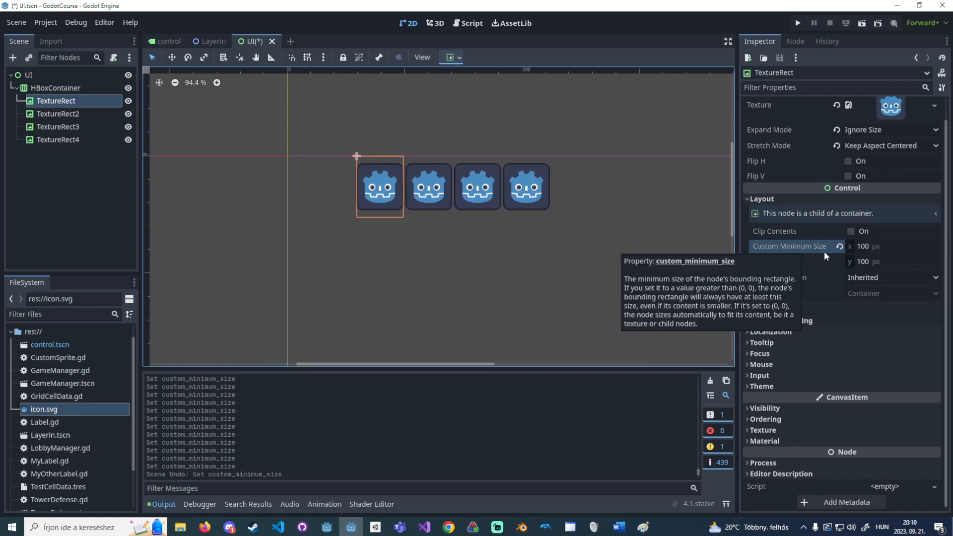
left_click(864, 278)
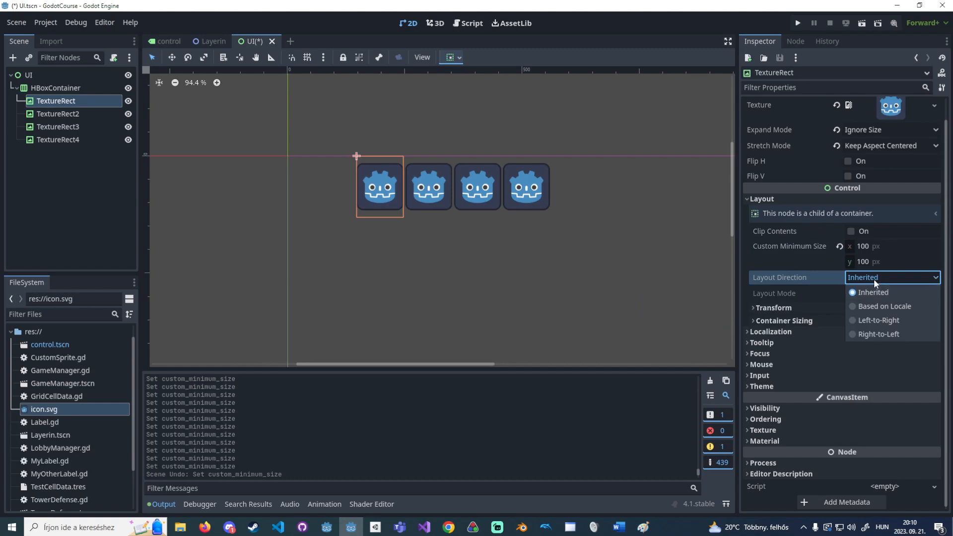
left_click(873, 280)
Switch to Paint to review the lesson's topic list, and return to the Godot editor.
key("alt+Tab")
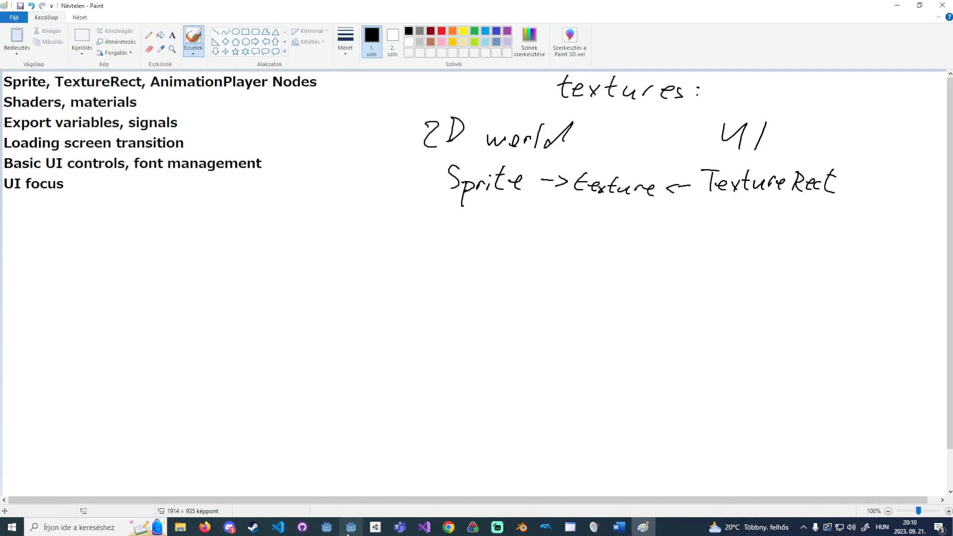
mouse_move(347, 533)
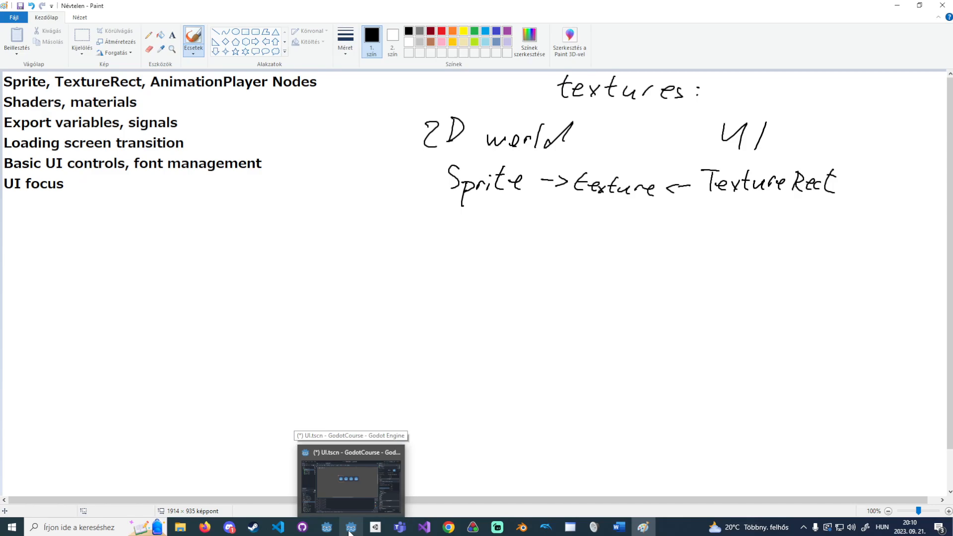
left_click(350, 529)
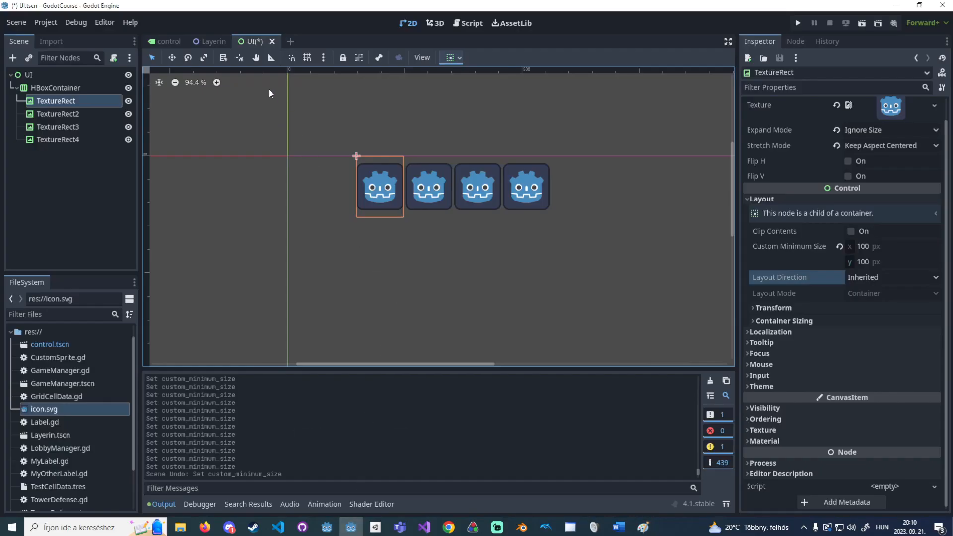
Add an AnimationPlayer node under the Layering root of the Layerin scene.
left_click(214, 42)
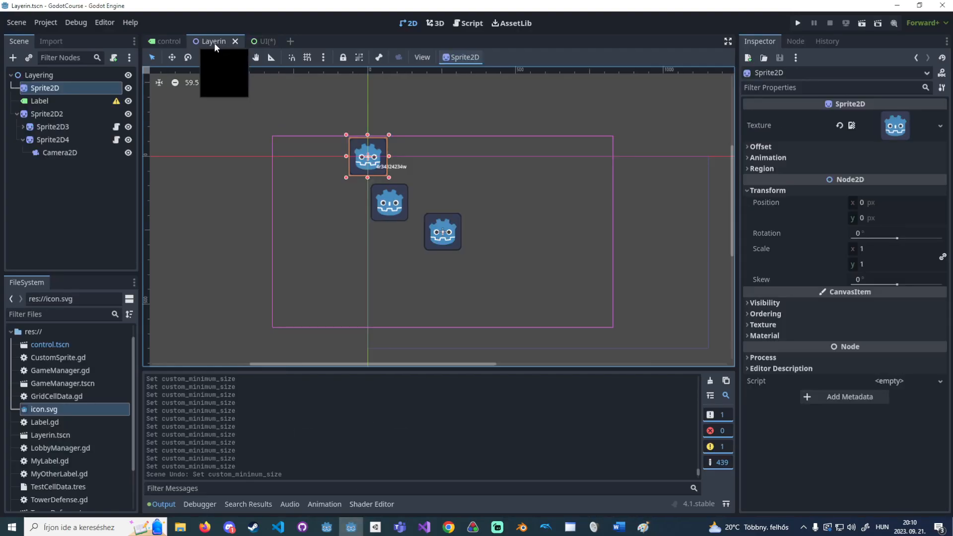
right_click(70, 74)
left_click(98, 83)
type("animation")
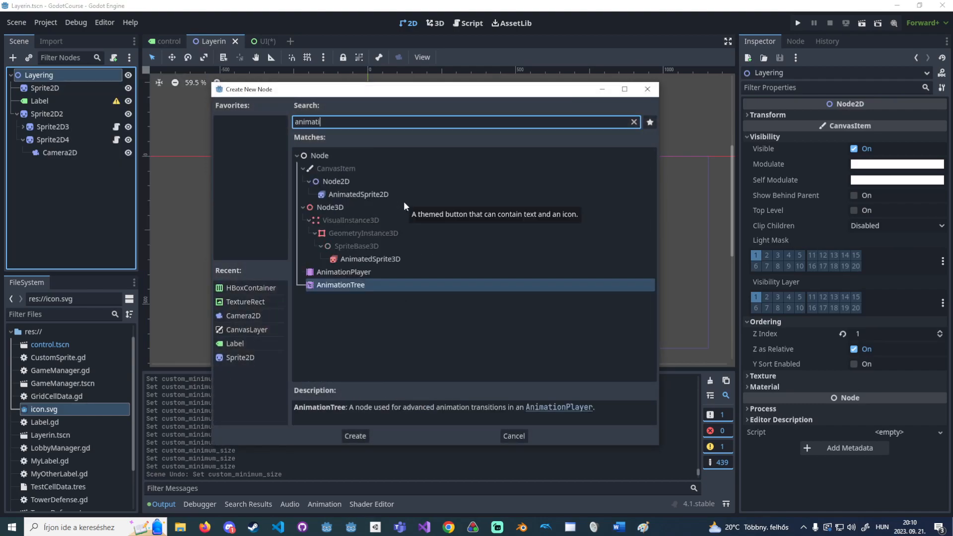
key("Up")
key("Return")
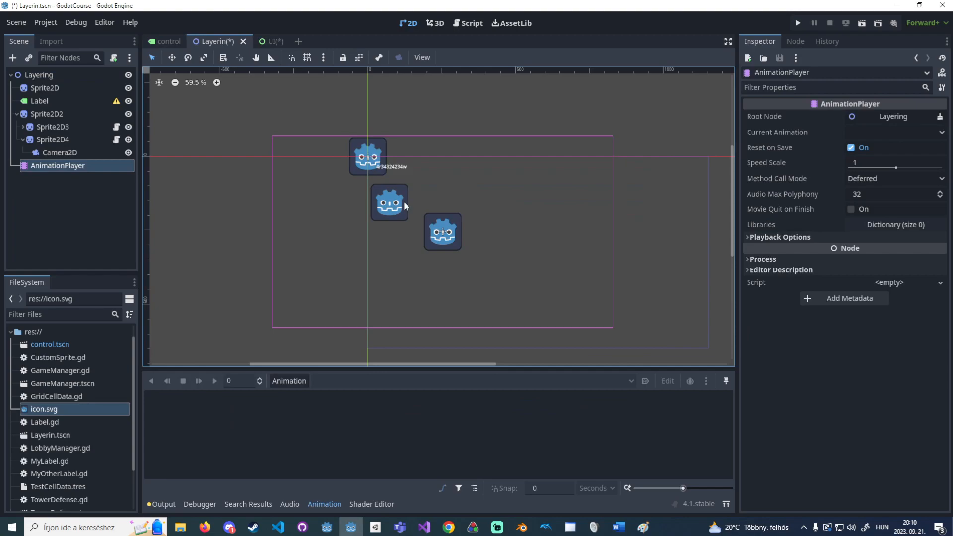
Create an animation named new_animation in the AnimationPlayer.
left_click(294, 381)
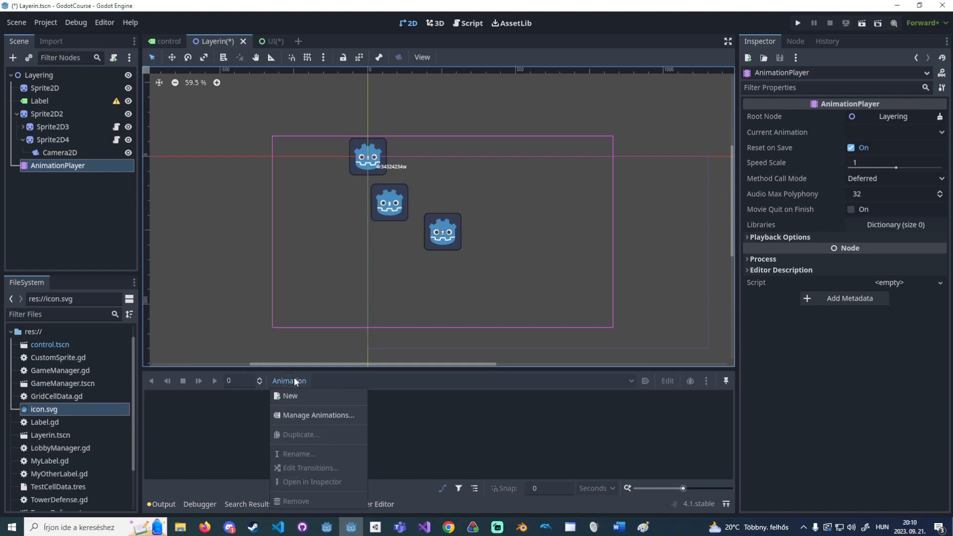
left_click(303, 395)
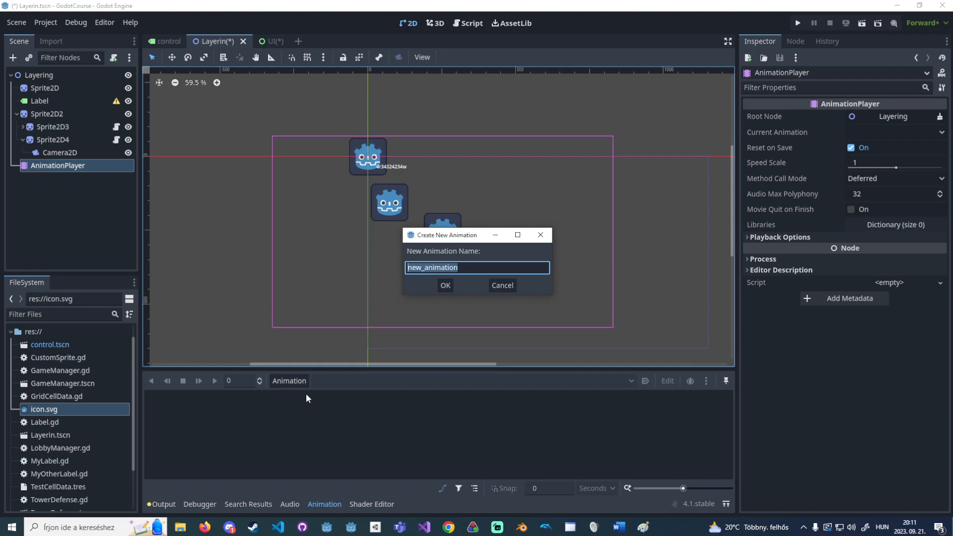
key("Return")
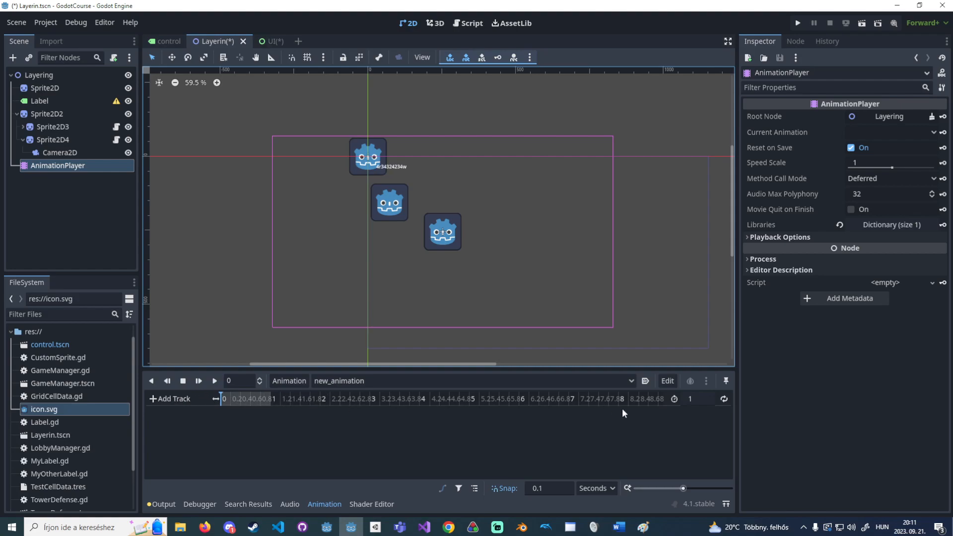
Preview the empty animation with ping-pong looping, and turn looping off with the playhead back at 0.
left_click_drag(696, 396, 697, 396)
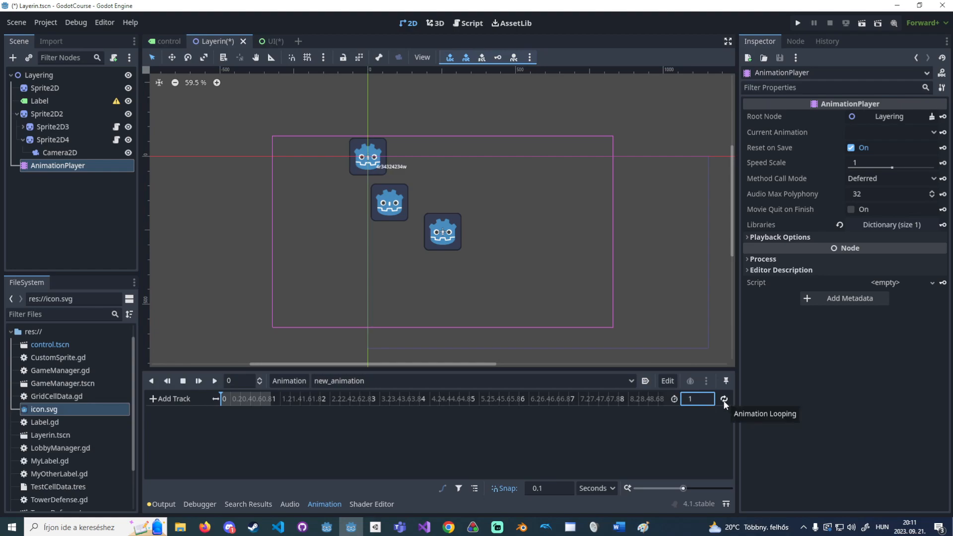
left_click(723, 400)
left_click(723, 400)
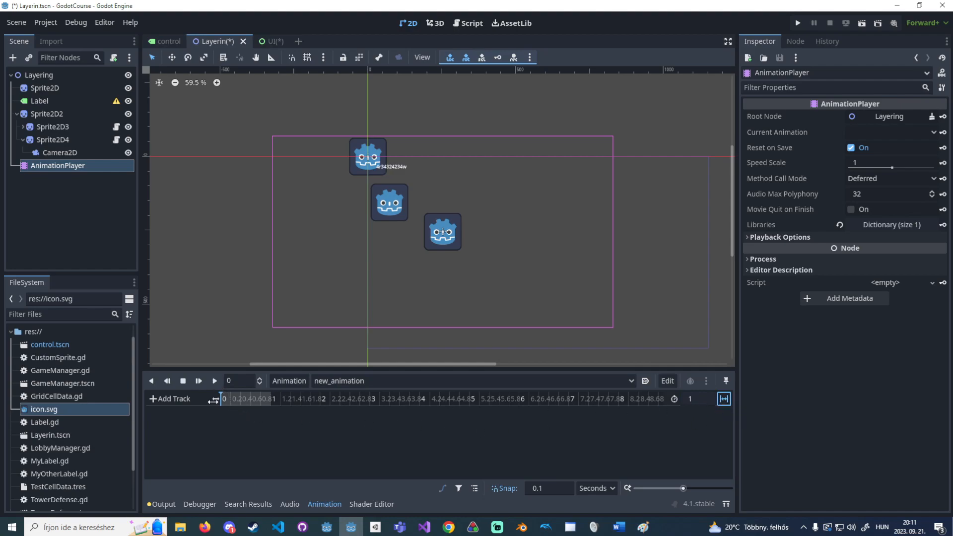
left_click(215, 381)
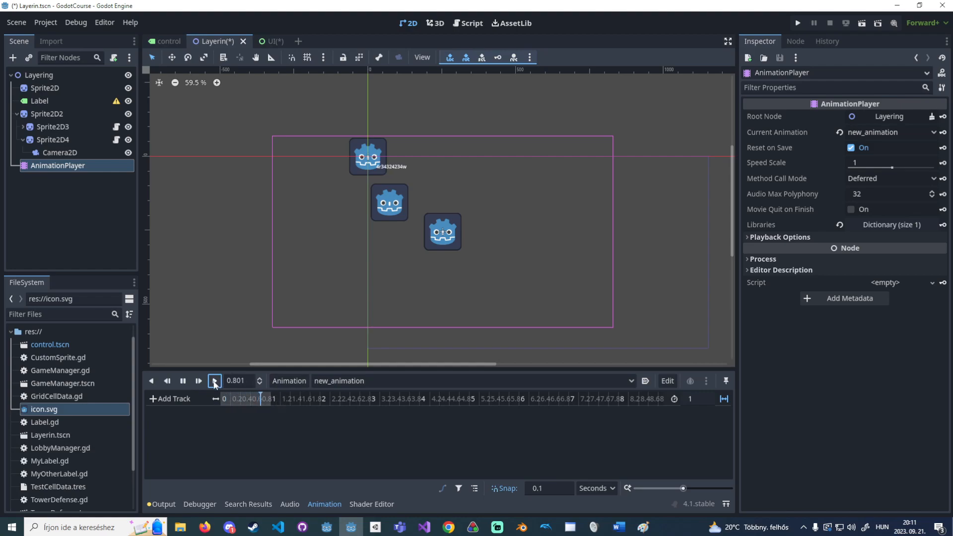
left_click(183, 381)
left_click(723, 399)
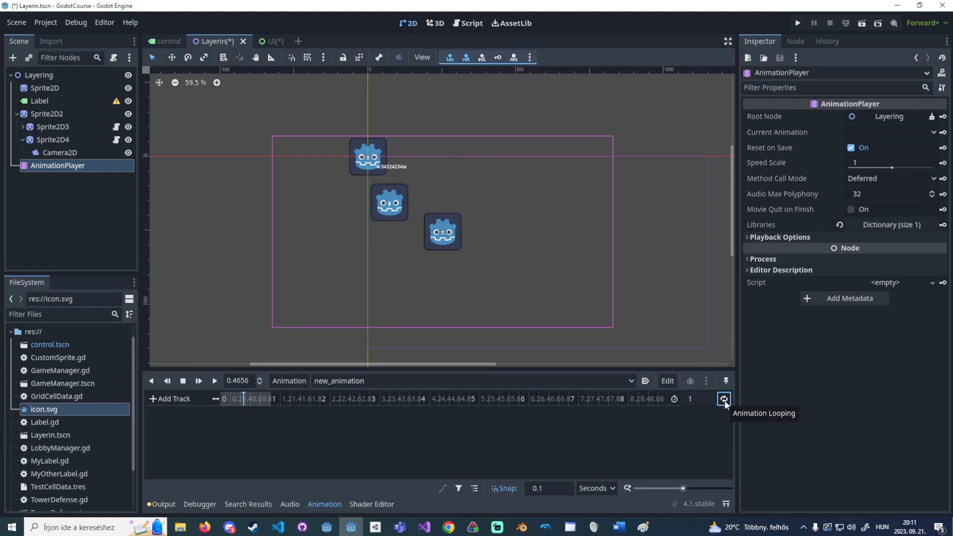
left_click(246, 391)
left_click_drag(246, 394, 219, 396)
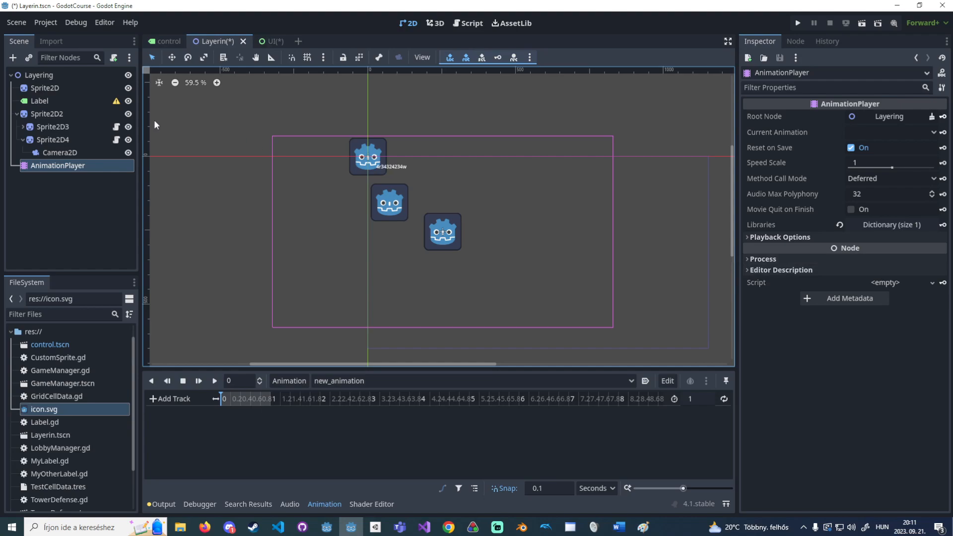
Delete the Sprite2D3 and Sprite2D4 nodes together with their children.
left_click(77, 138)
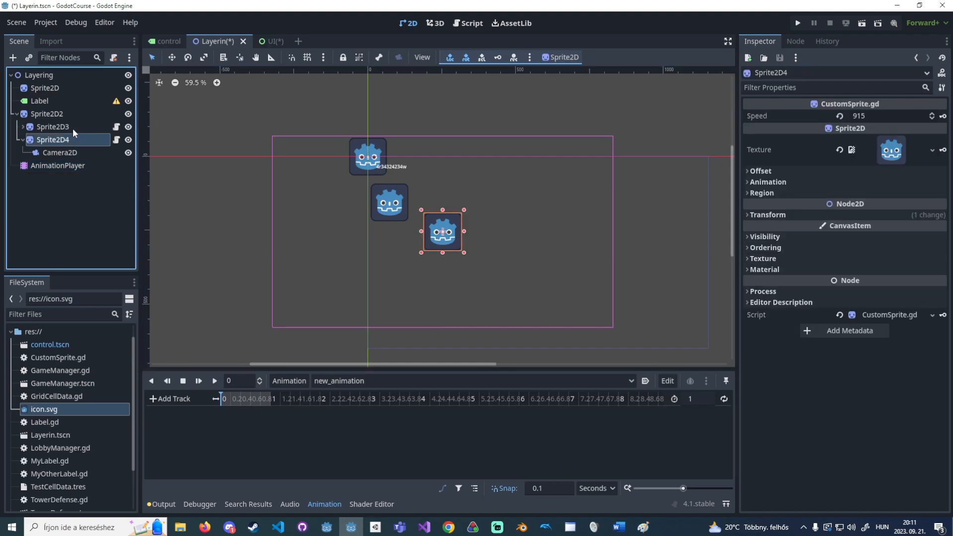
left_click(72, 129, "ctrl")
key("Delete")
left_click(446, 283)
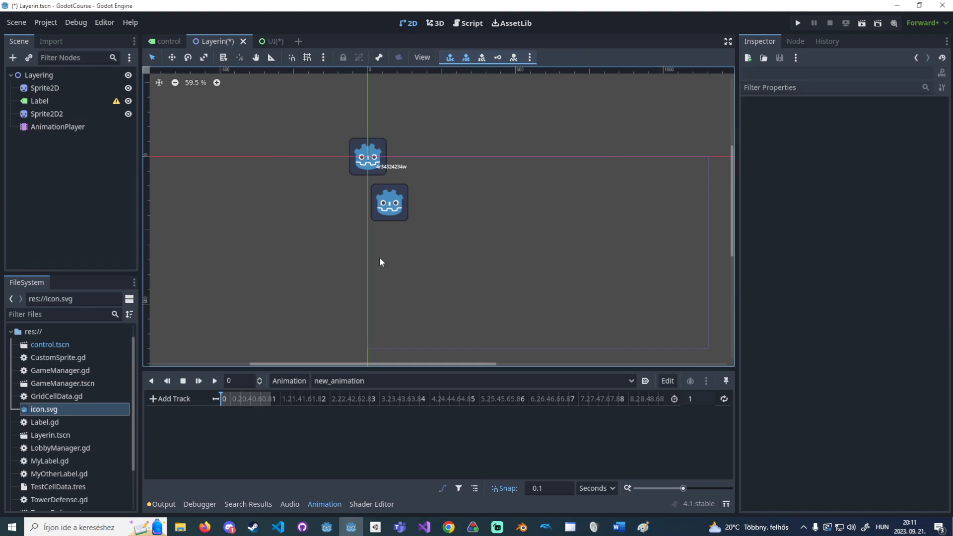
Move Sprite2D2 on the canvas to about position (241, 192).
left_click(68, 113)
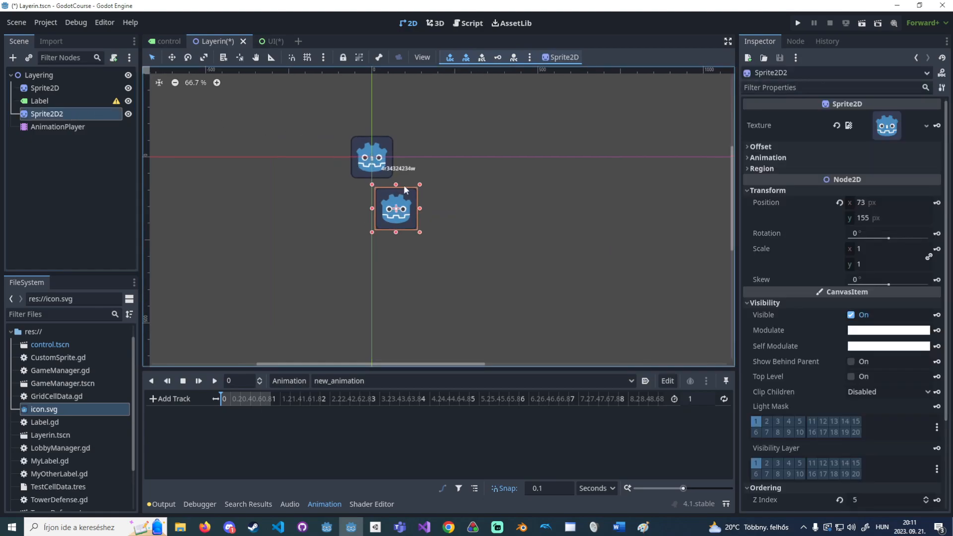
scroll(325, 193, "up", 2)
left_click_drag(325, 193, 387, 207)
Move the Label to the right of Sprite2D2 on the canvas, and hide the first Sprite2D.
left_click(315, 164)
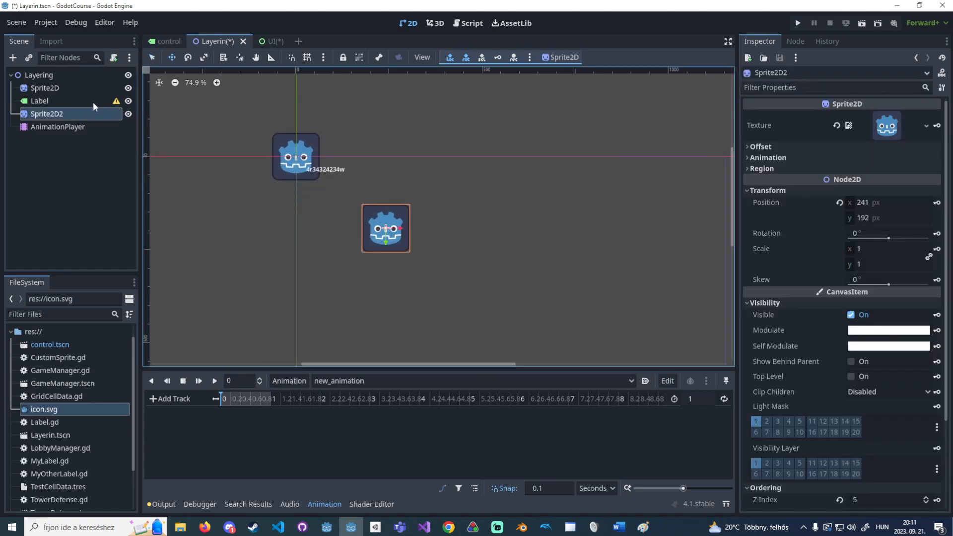
left_click_drag(315, 163, 481, 226)
scroll(410, 227, "up", 2)
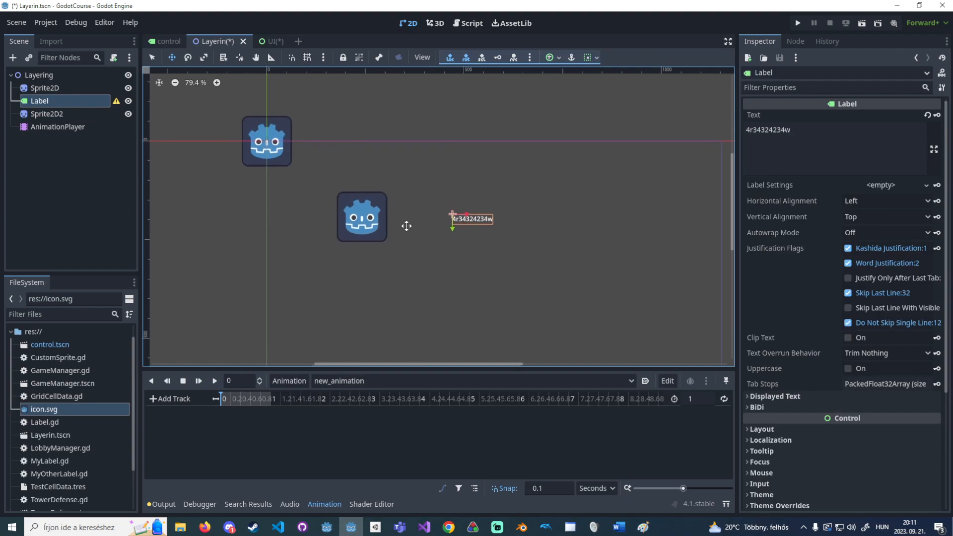
left_click(128, 87)
scroll(285, 159, "up", 1)
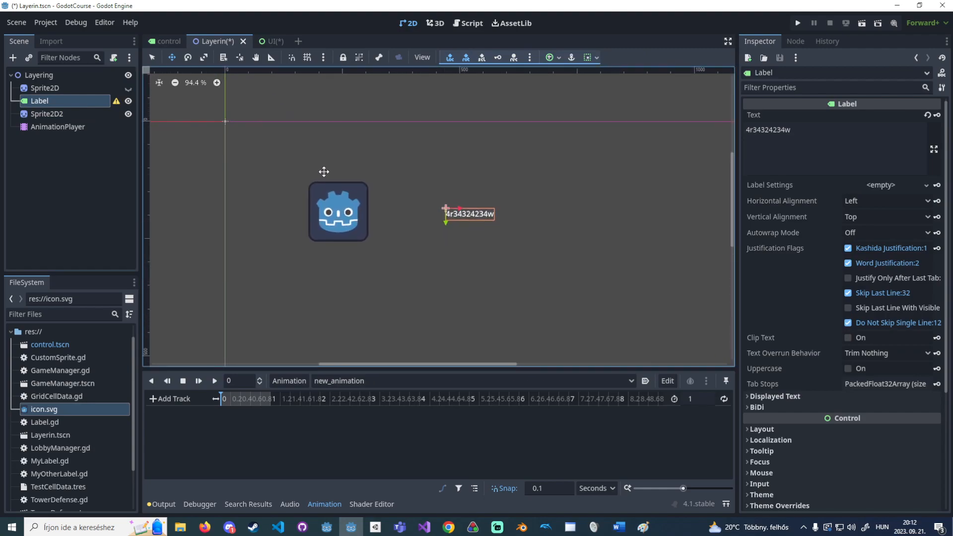
Key Sprite2D2's Modulate at time 0 in new_animation, creating a new track with a RESET track.
left_click(82, 113)
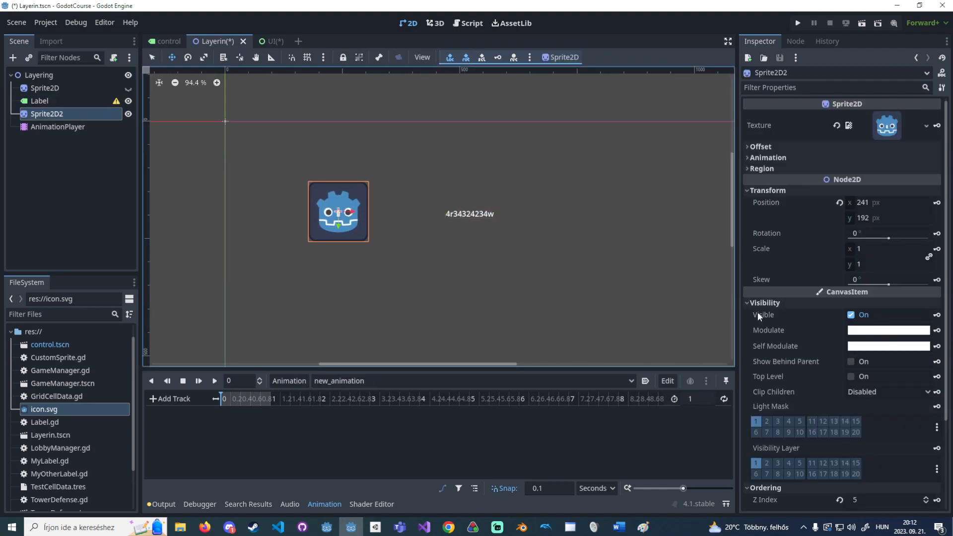
left_click(936, 331)
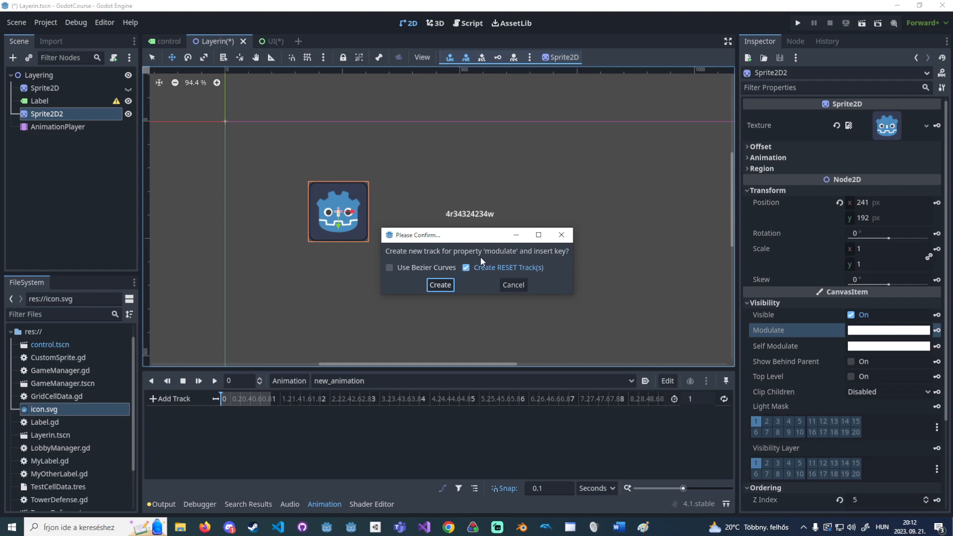
left_click(435, 287)
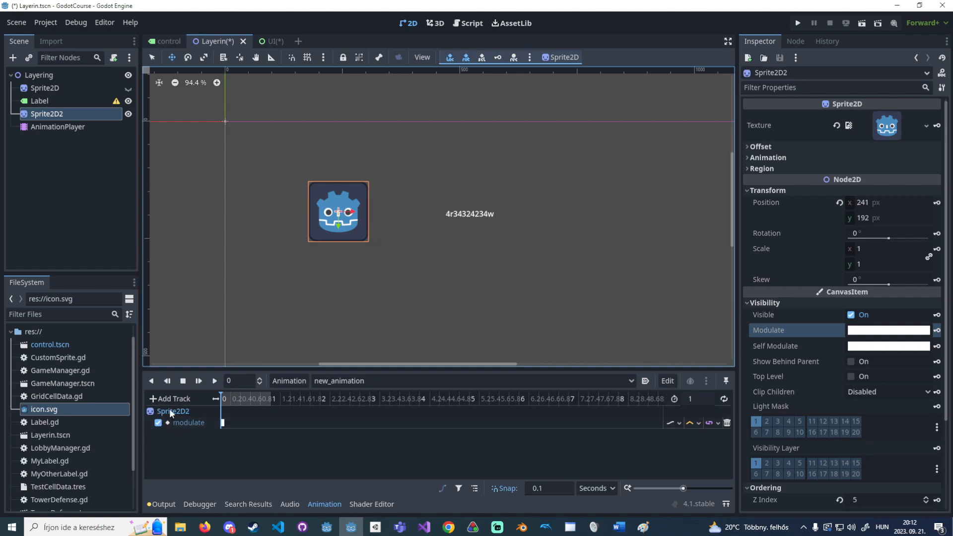
Compare Sprite2D2's Modulate key at time 0 in new_animation with the one in the RESET animation.
left_click(224, 423)
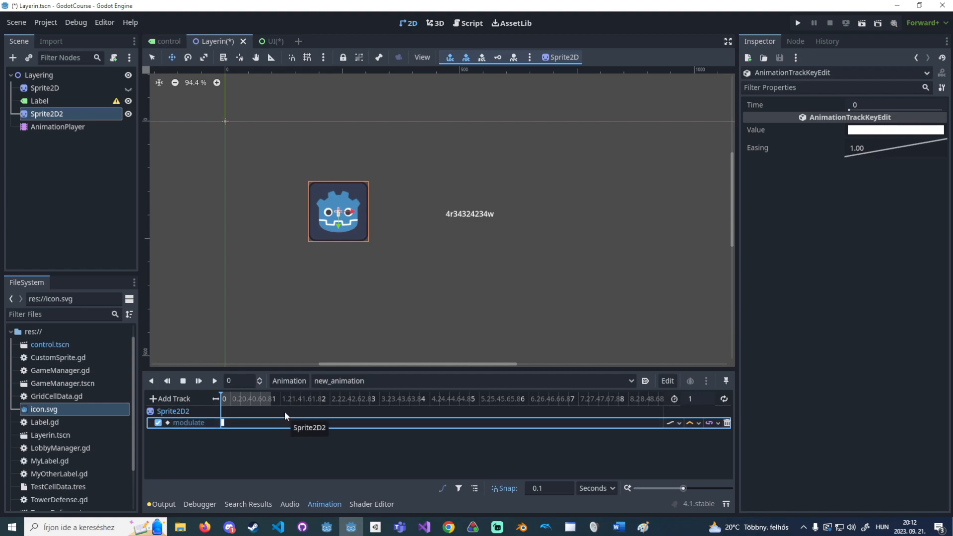
left_click(355, 381)
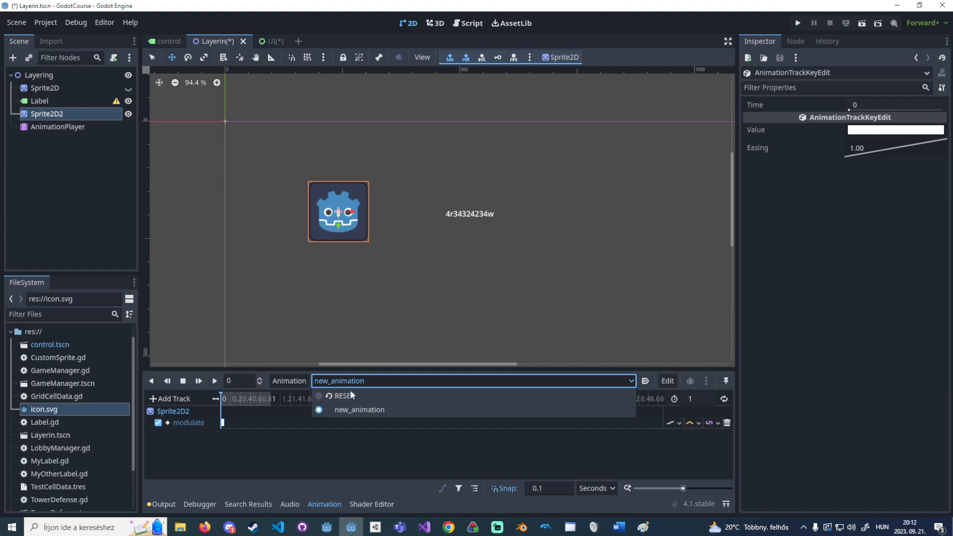
left_click(353, 397)
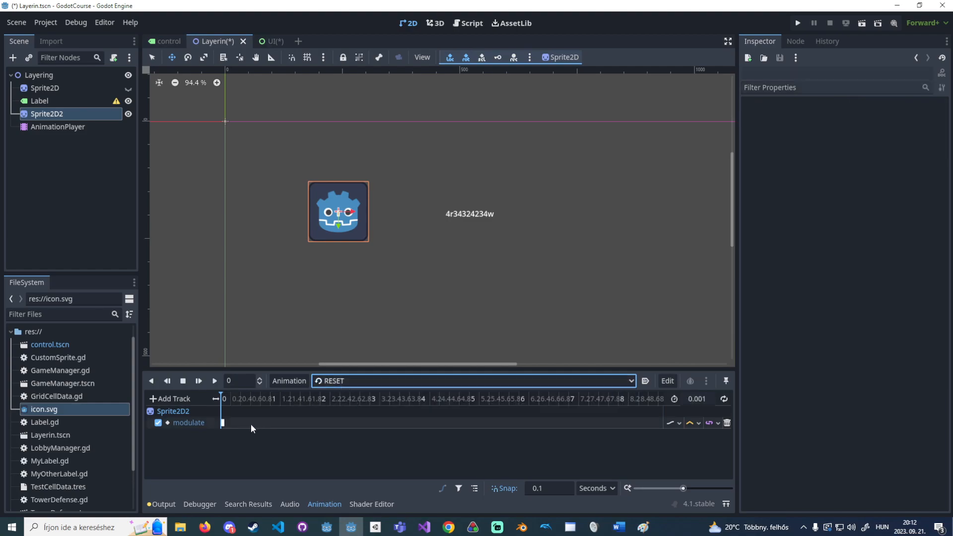
left_click(223, 423)
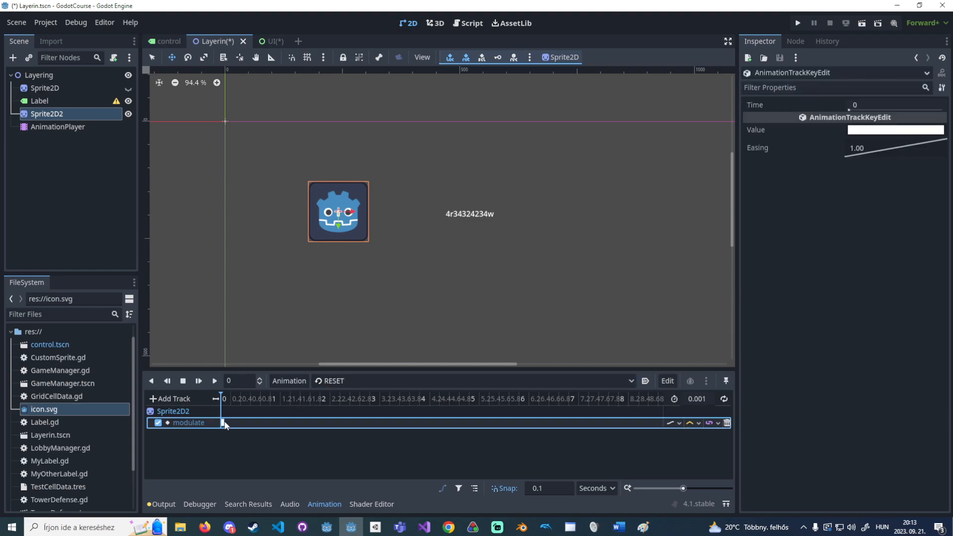
left_click(363, 380)
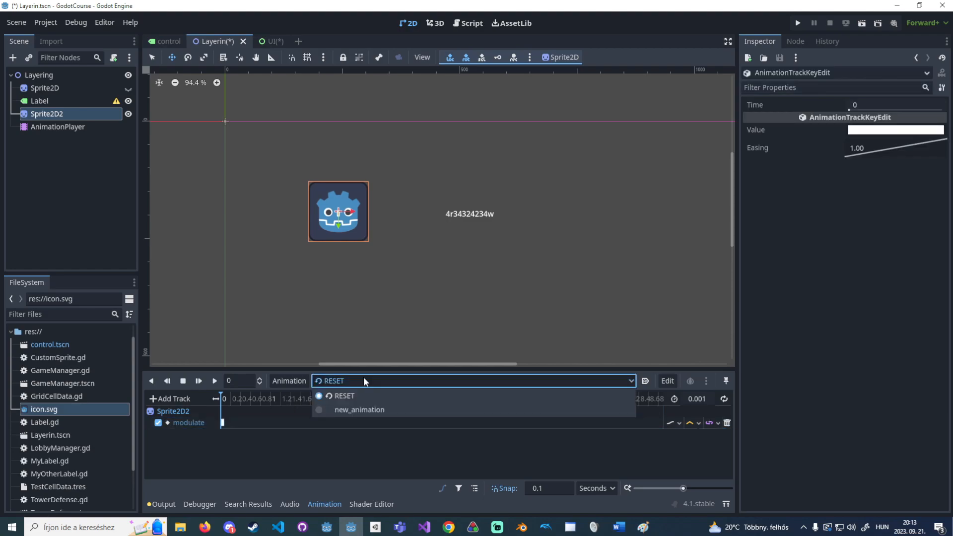
left_click(364, 407)
left_click(362, 382)
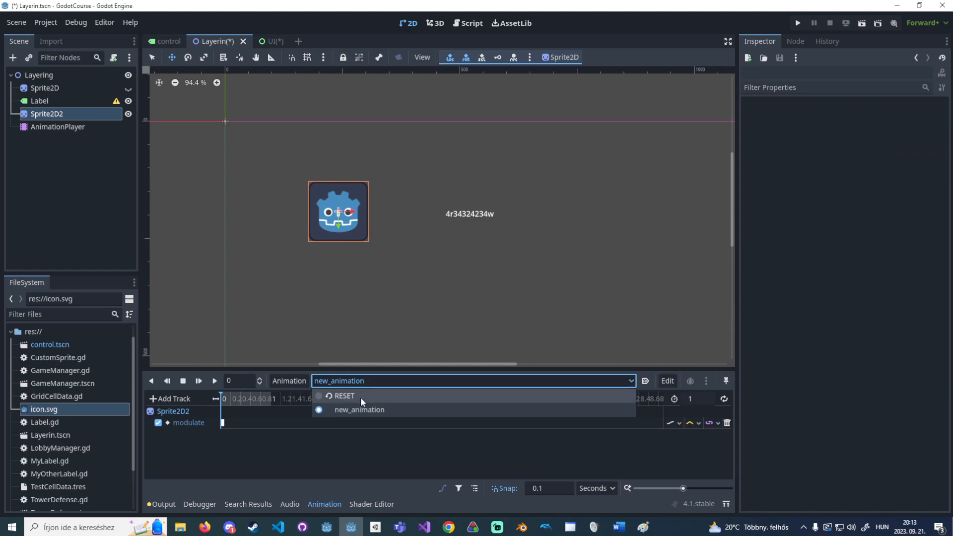
left_click(361, 397)
left_click(222, 423)
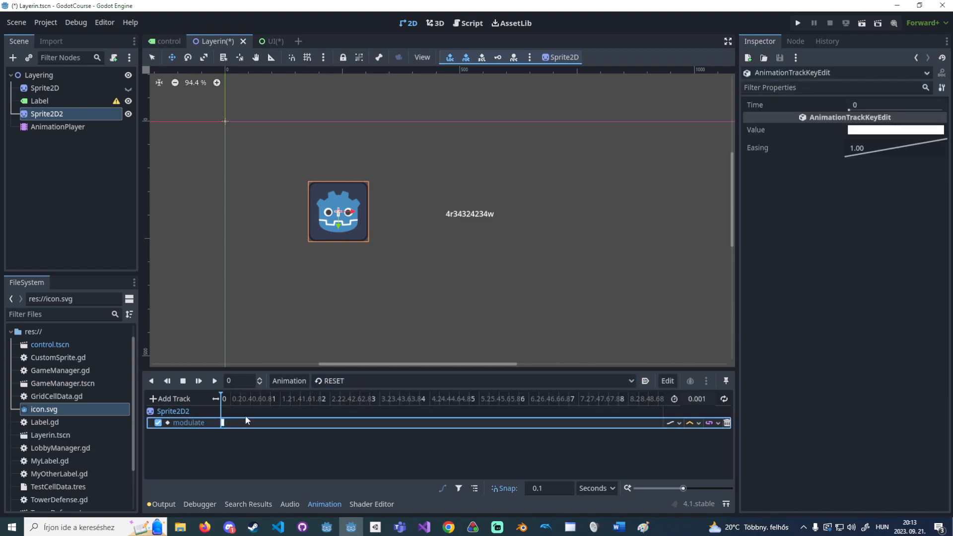
In new_animation, add a black Modulate key for Sprite2D2 at time 1, and play the animation.
left_click(373, 380)
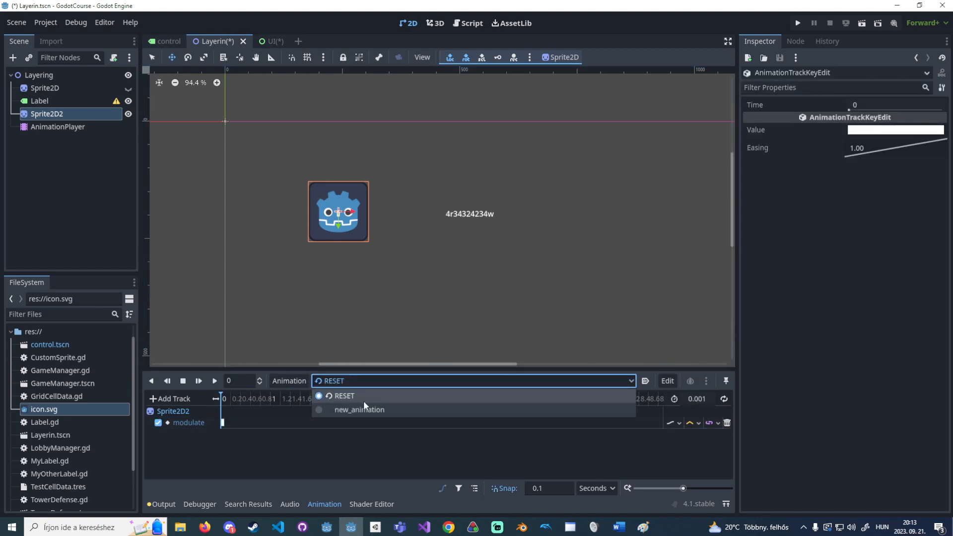
left_click(365, 408)
right_click(270, 422)
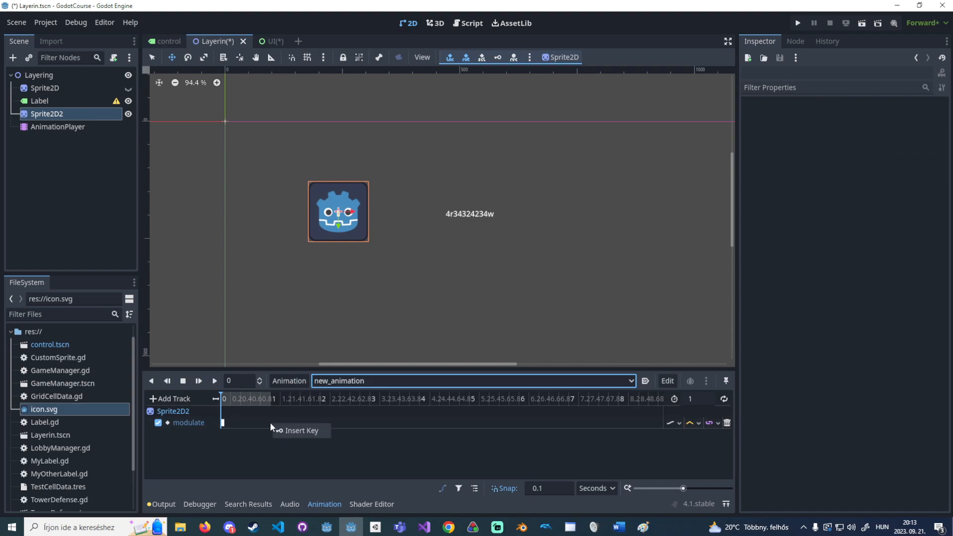
left_click(279, 431)
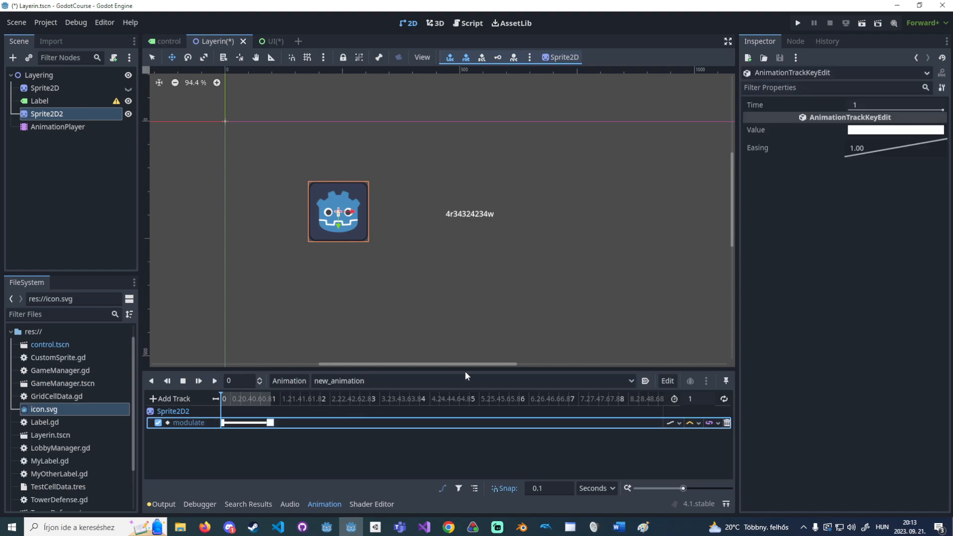
left_click(895, 129)
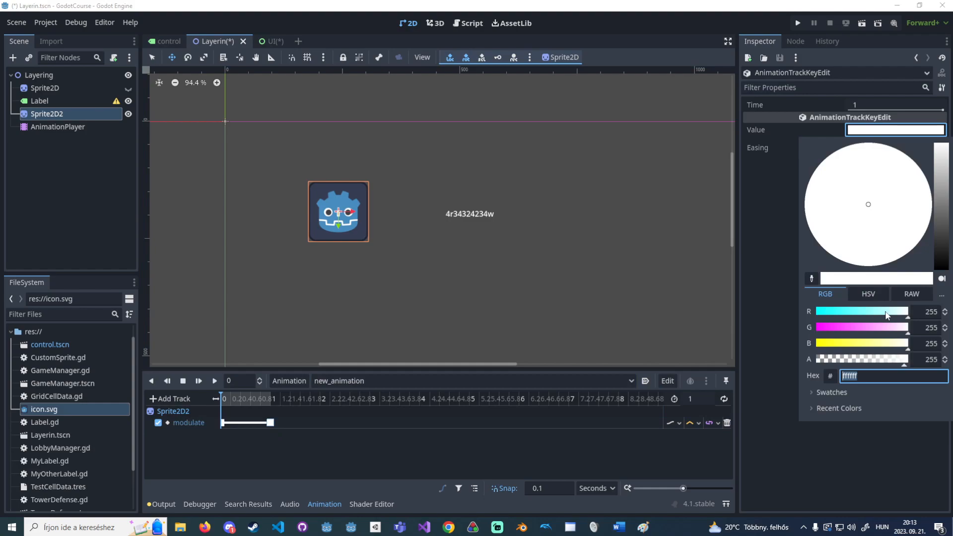
left_click_drag(941, 247, 940, 320)
left_click(810, 439)
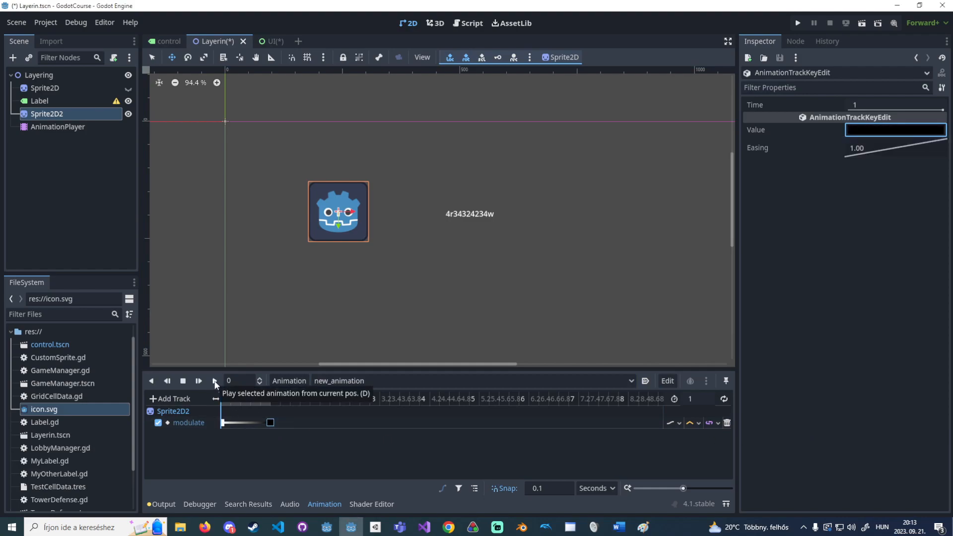
left_click(215, 382)
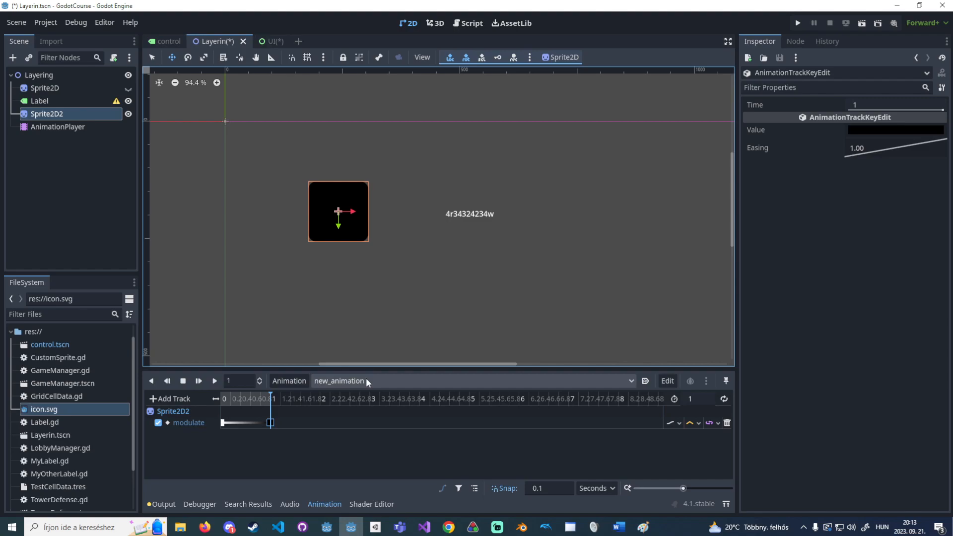
Duplicate new_animation as new_animation_2 and rearrange its Modulate keys to black at 0.5 and white at 1.
left_click(302, 380)
left_click(317, 434)
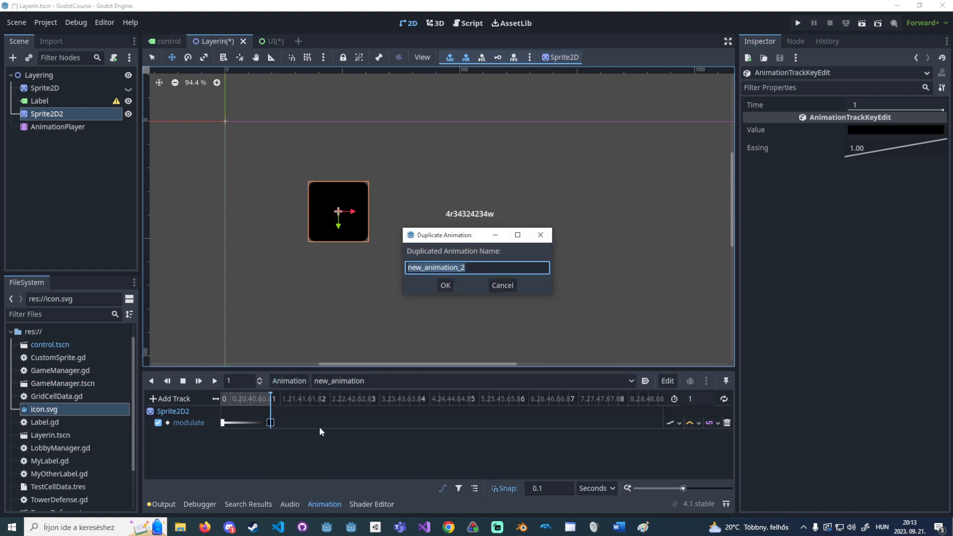
key("End")
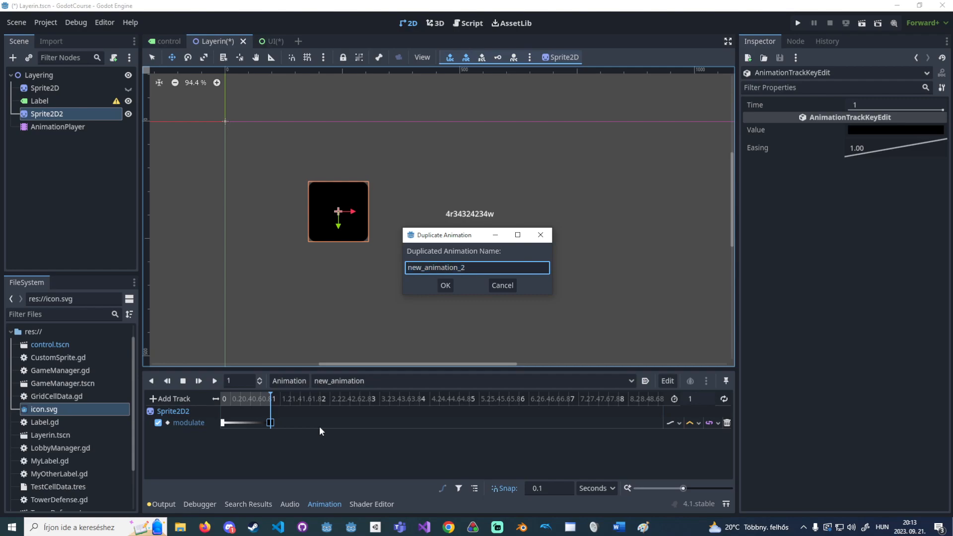
key("Return")
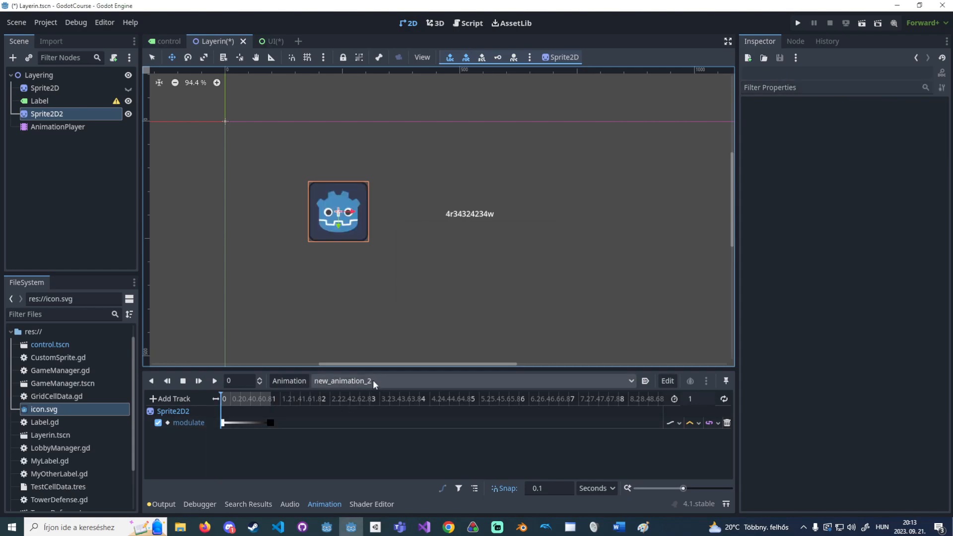
left_click_drag(223, 423, 270, 423)
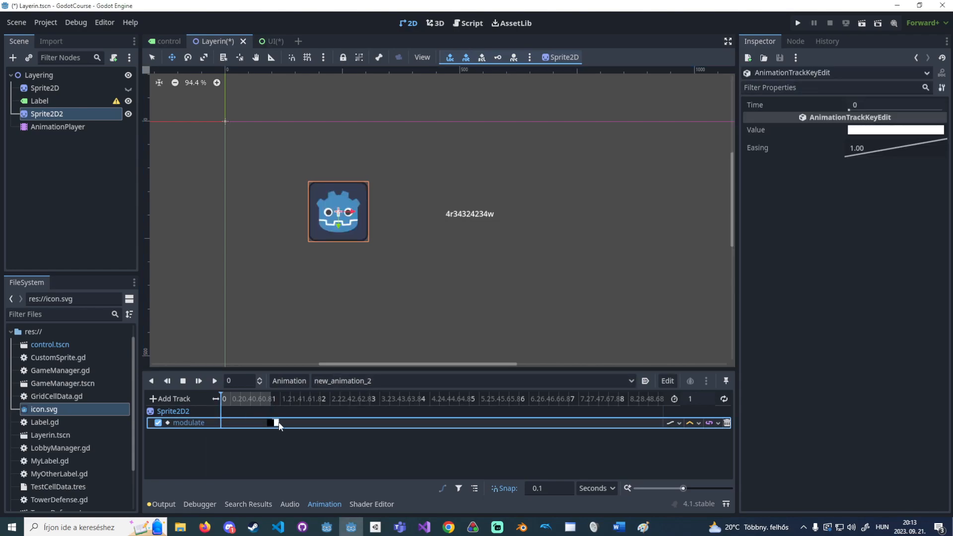
Play new_animation and new_animation_2 in turn to compare their Modulate fades, and return to new_animation.
left_click(391, 380)
left_click(375, 409)
left_click(214, 381)
left_click(364, 379)
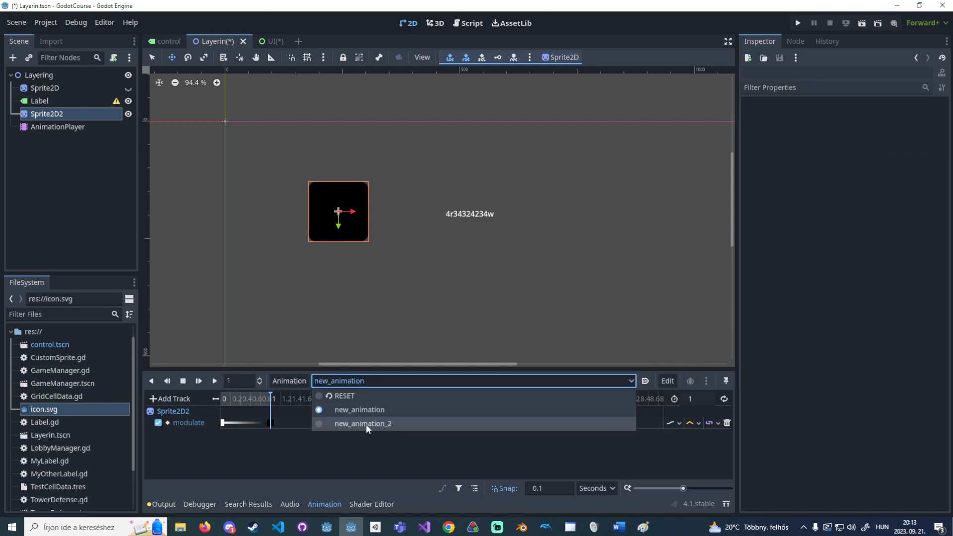
left_click(364, 424)
left_click(214, 380)
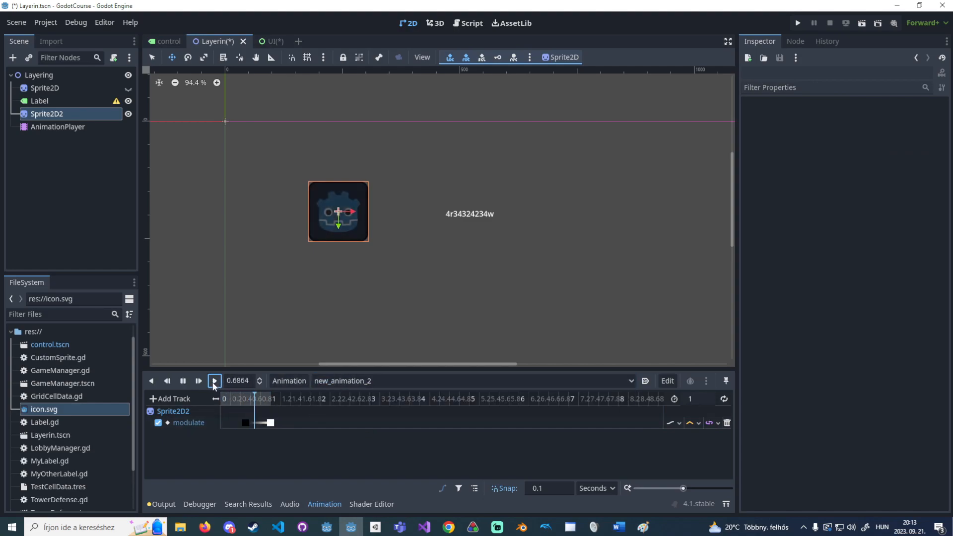
left_click(365, 380)
left_click(367, 411)
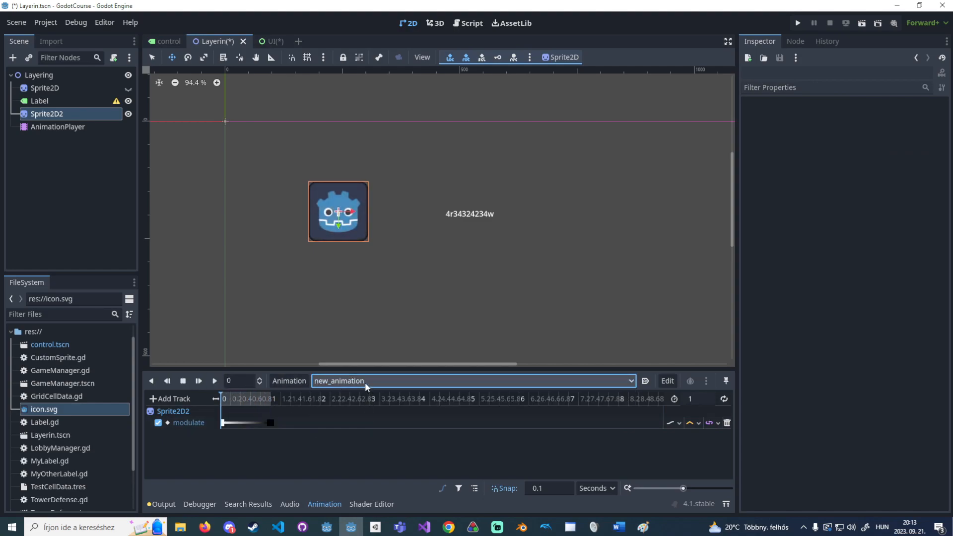
Open new_animation_2 and inspect its black Modulate key at 0.5.
left_click(364, 380)
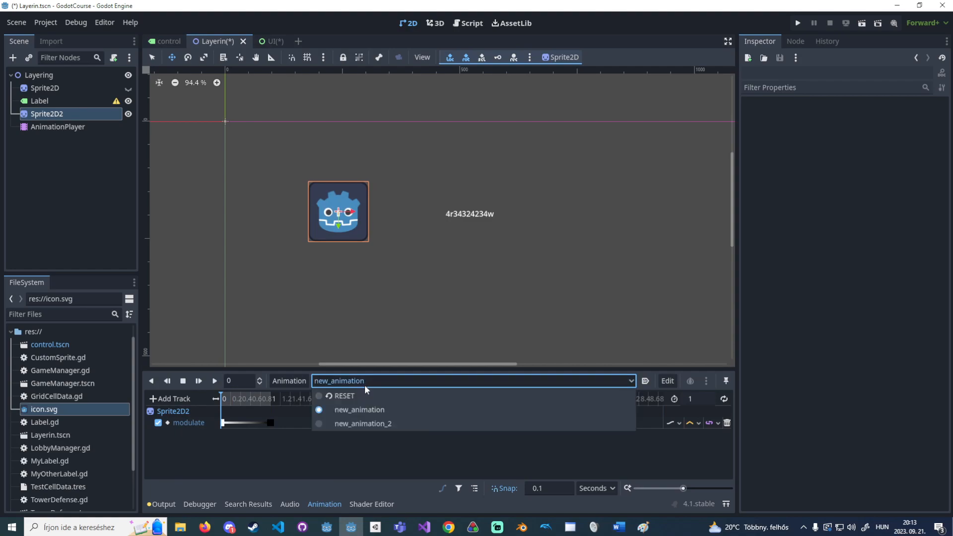
left_click(296, 381)
left_click(296, 380)
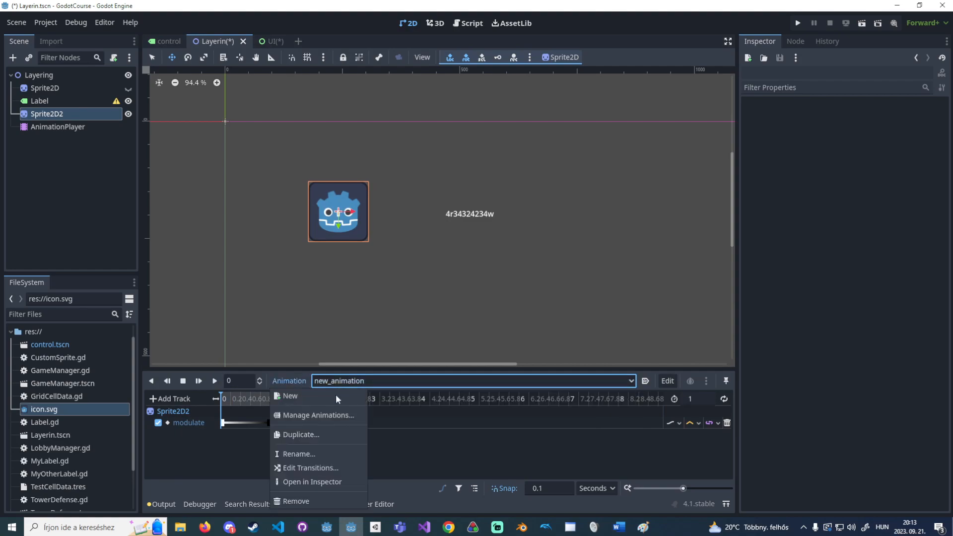
left_click(388, 377)
left_click(388, 379)
left_click(353, 421)
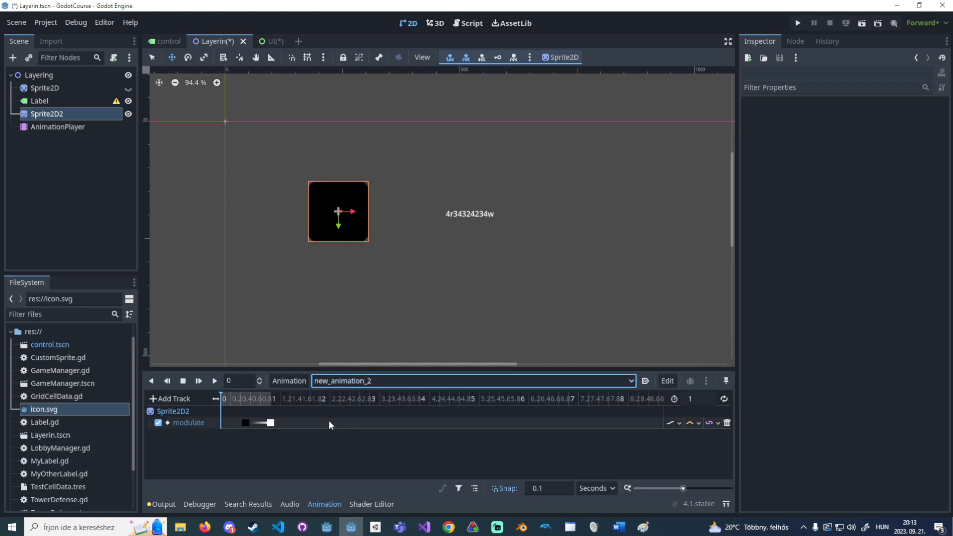
left_click(246, 422)
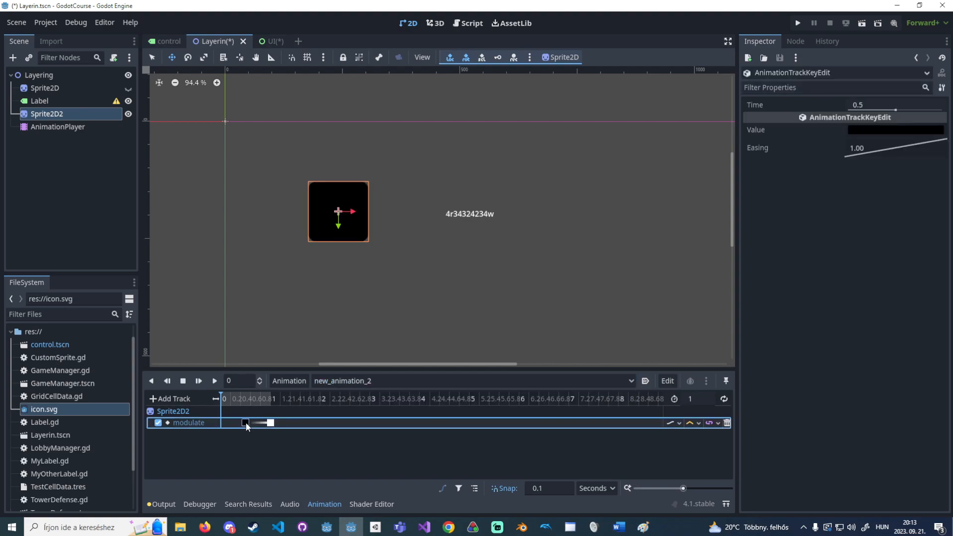
Switch between the RESET animation and new_animation to review which Modulate state the sprite starts from.
left_click(347, 380)
left_click(349, 395)
left_click(347, 380)
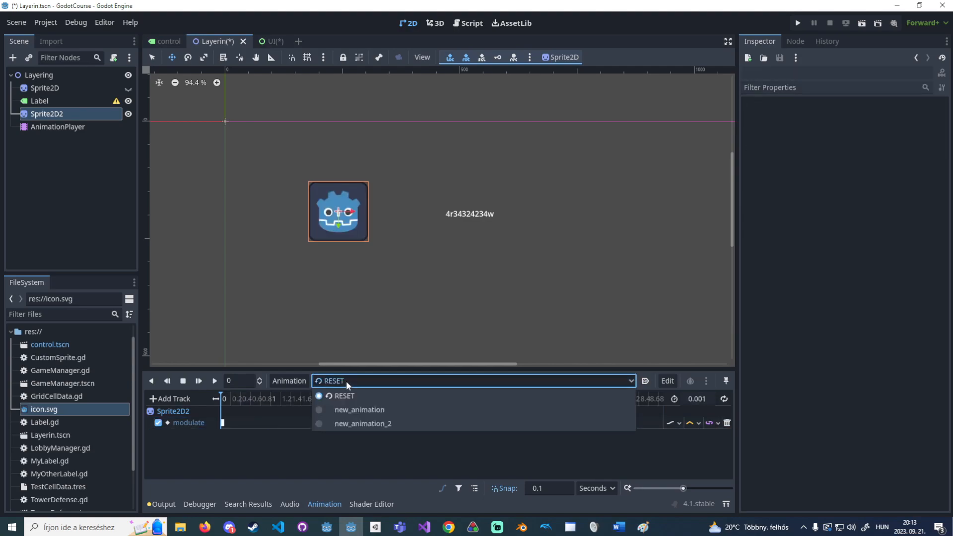
left_click(278, 441)
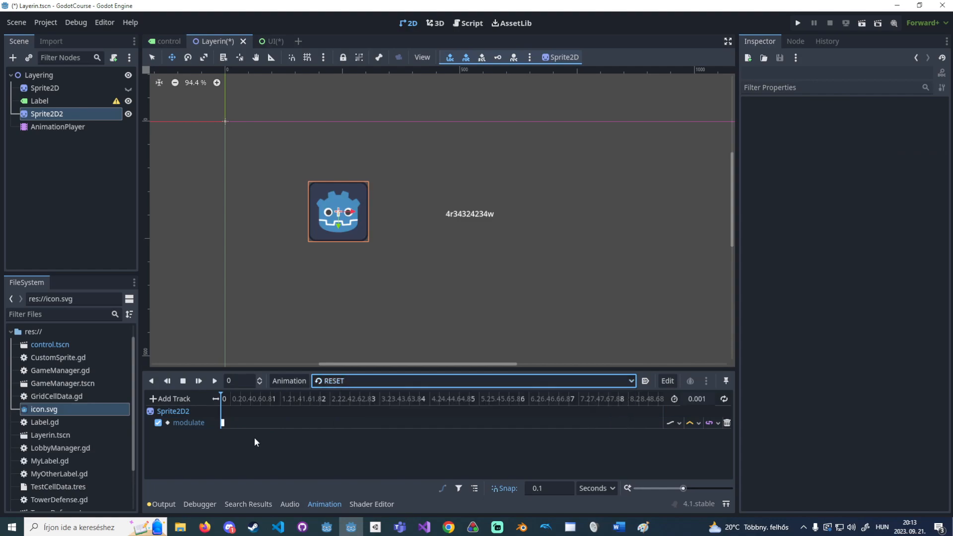
left_click(382, 382)
left_click(291, 440)
left_click(341, 380)
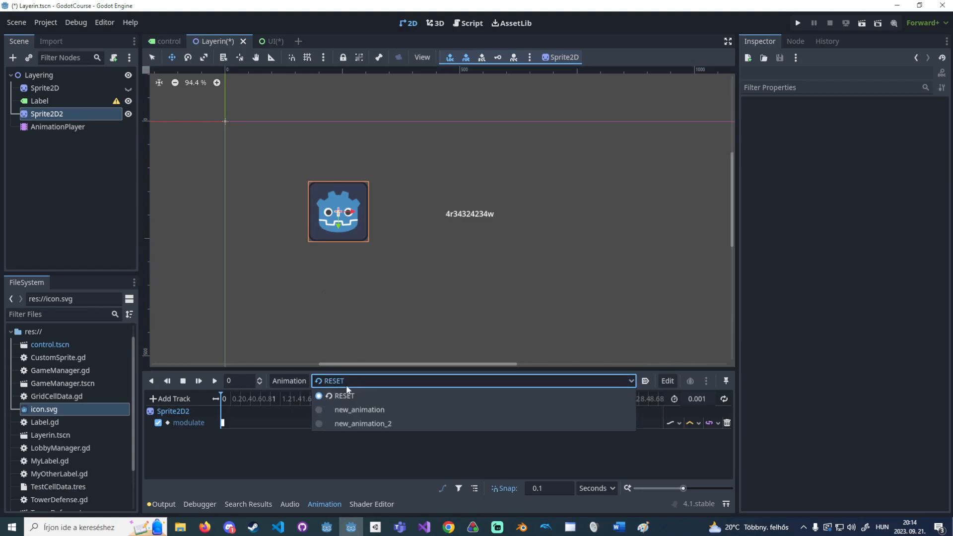
left_click(363, 411)
left_click(386, 381)
left_click(375, 397)
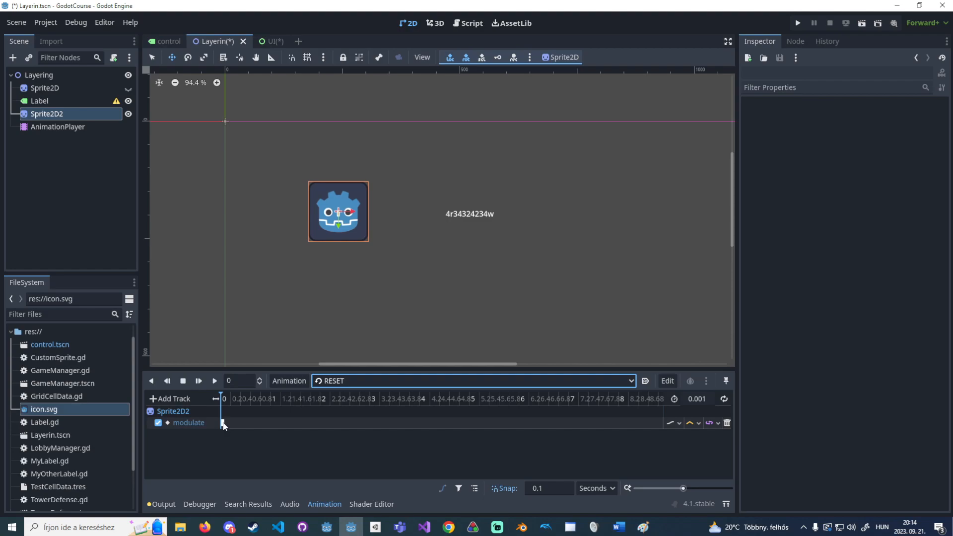
Lower the alpha of the RESET animation's Modulate key to 7, keeping the colour white.
left_click(374, 381)
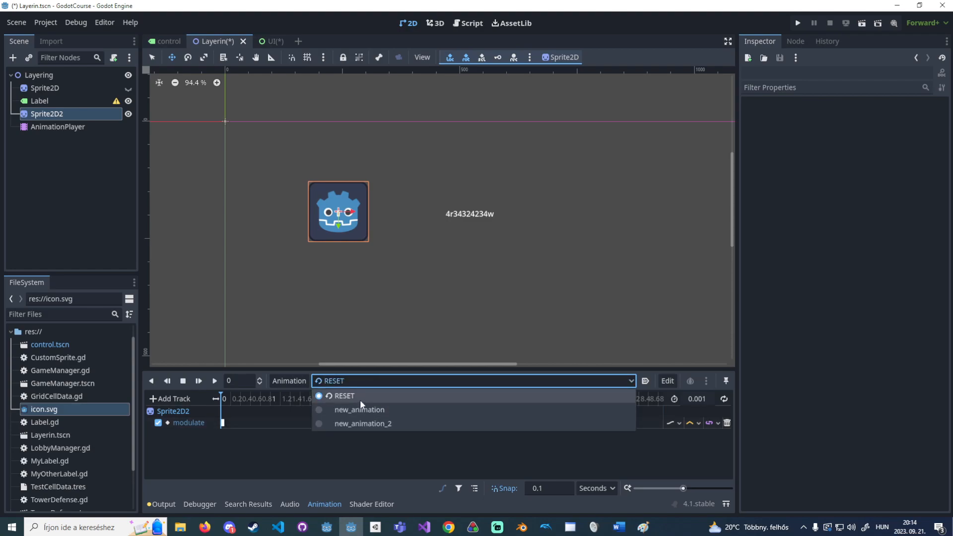
left_click(359, 399)
left_click(223, 423)
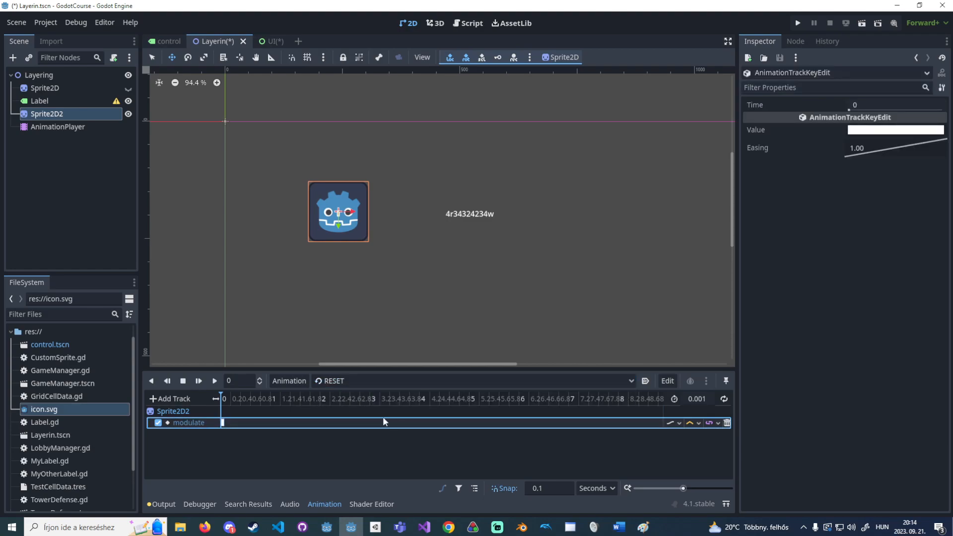
left_click(873, 130)
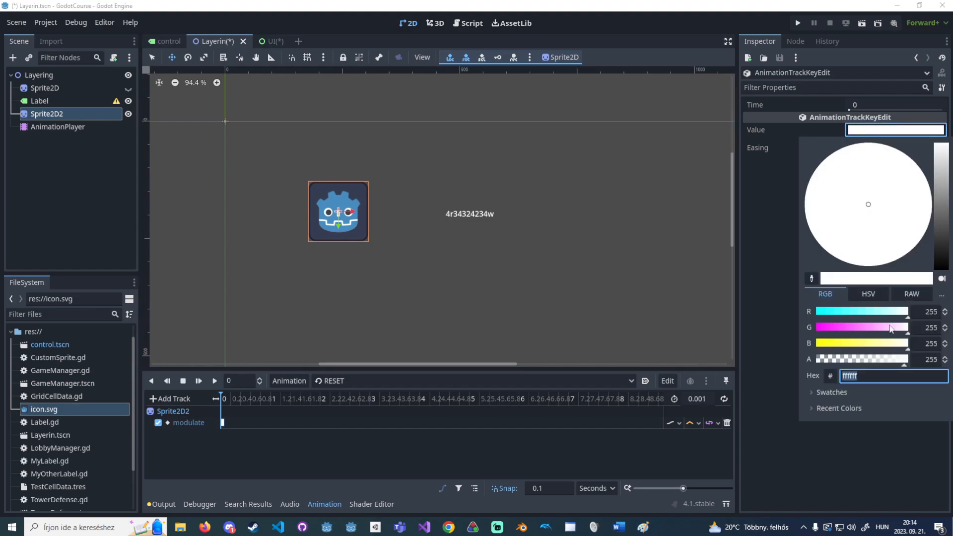
left_click_drag(904, 364, 823, 364)
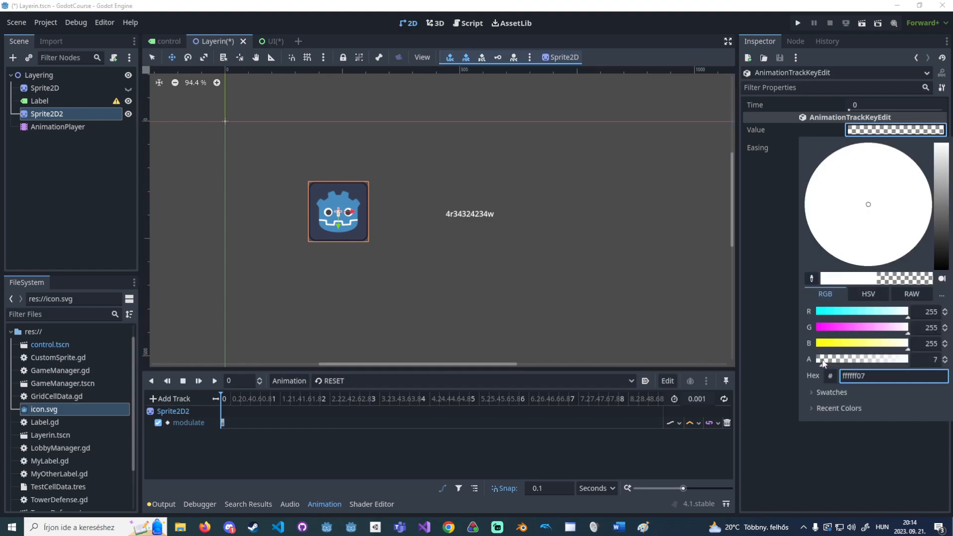
left_click(718, 365)
In new_animation, rearrange the Modulate keys to black at 0 and white at 0.5, and set the time 0 key's colour to ffffff.
left_click(395, 382)
left_click(382, 404)
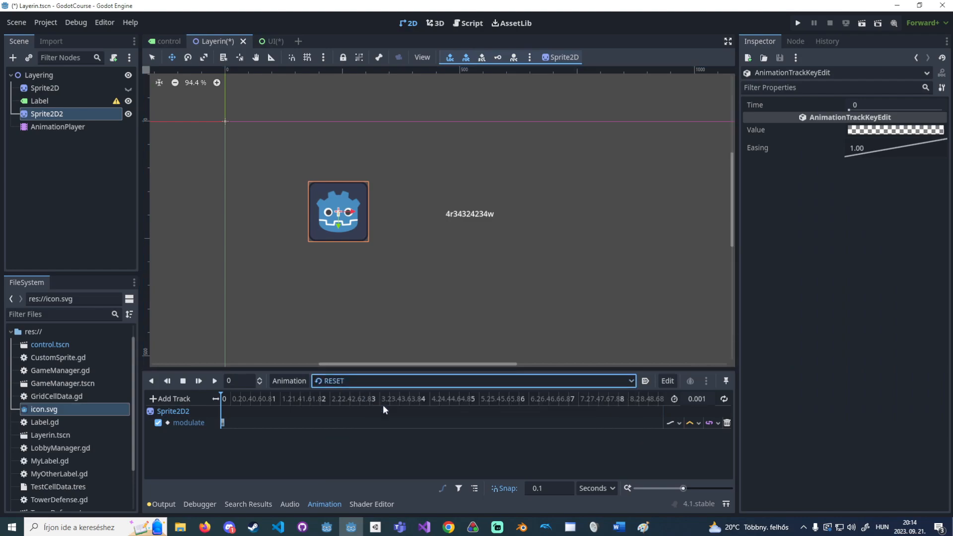
left_click(360, 383)
left_click(283, 424)
mouse_move(224, 422)
left_mouse_down()
mouse_move(246, 423)
mouse_move(223, 423)
left_mouse_up()
left_click(886, 128)
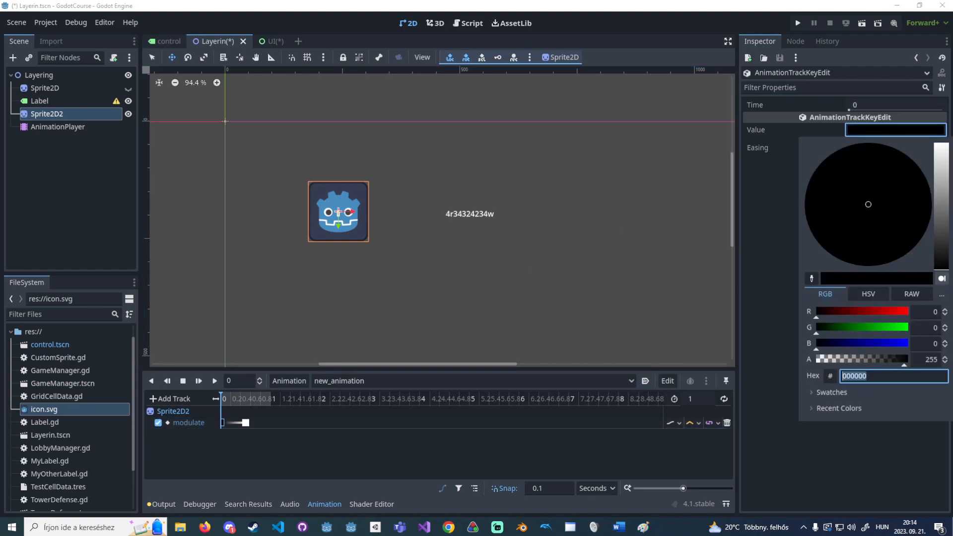
type("ffffff")
key("Return")
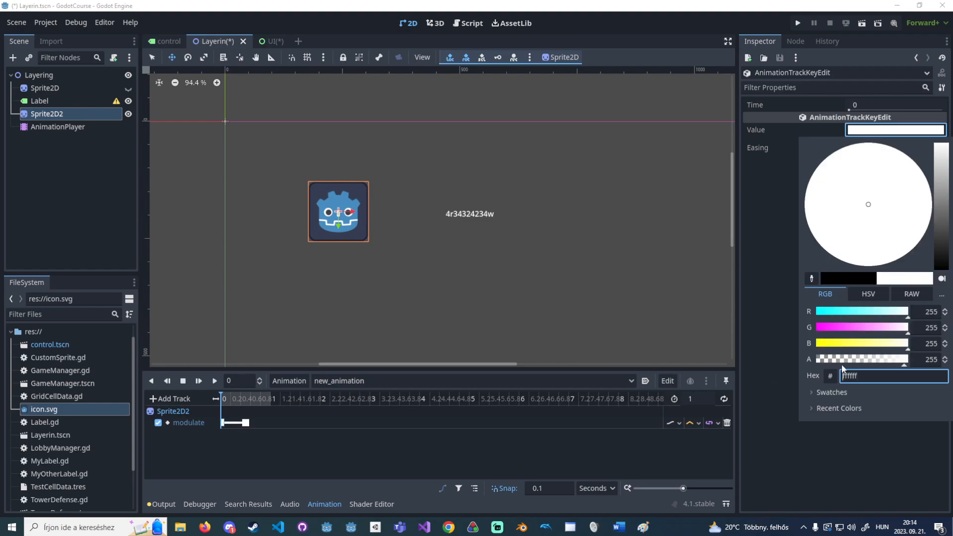
Set the alpha of new_animation's Modulate key at time 0 to 0, and add a Modulate key at 1 with alpha 0.
left_click_drag(851, 362, 784, 360)
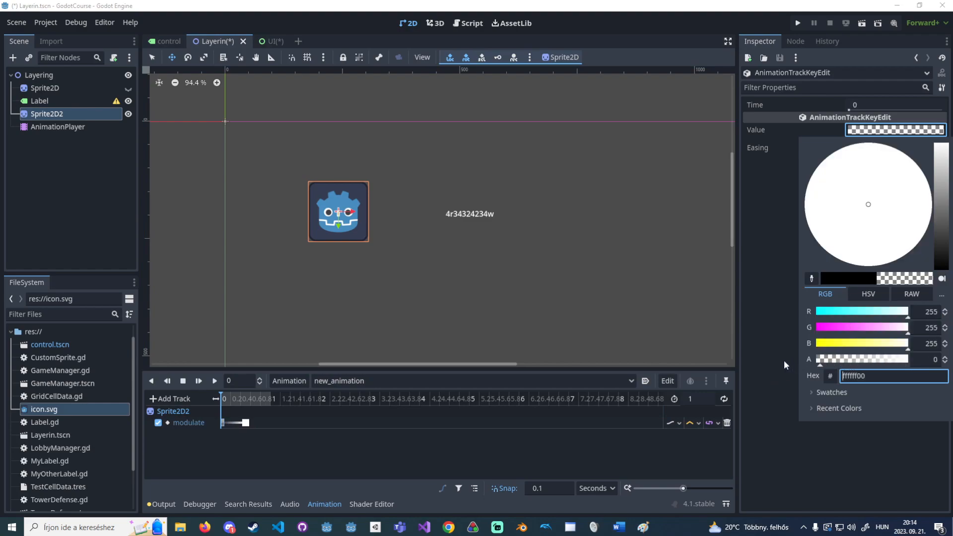
left_click(783, 360)
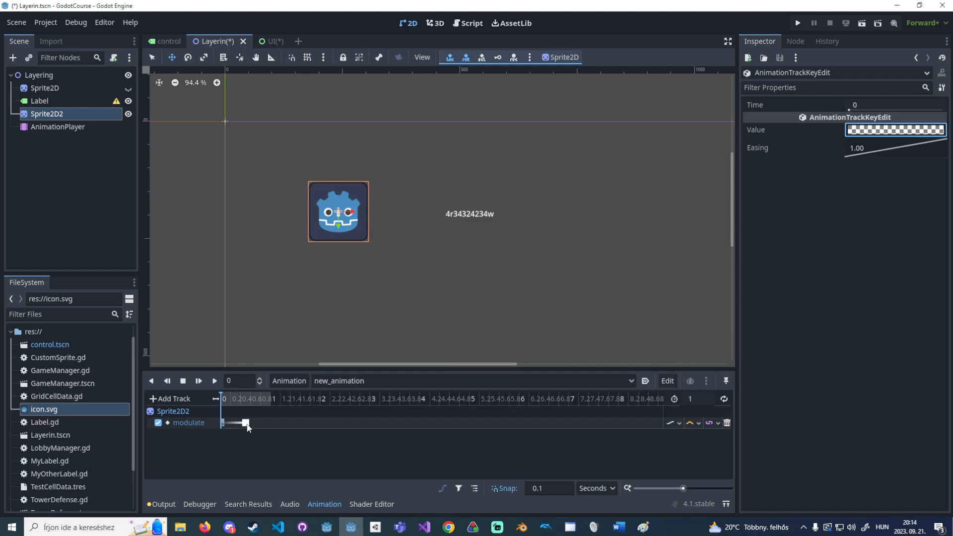
right_click(270, 422)
left_click(278, 425)
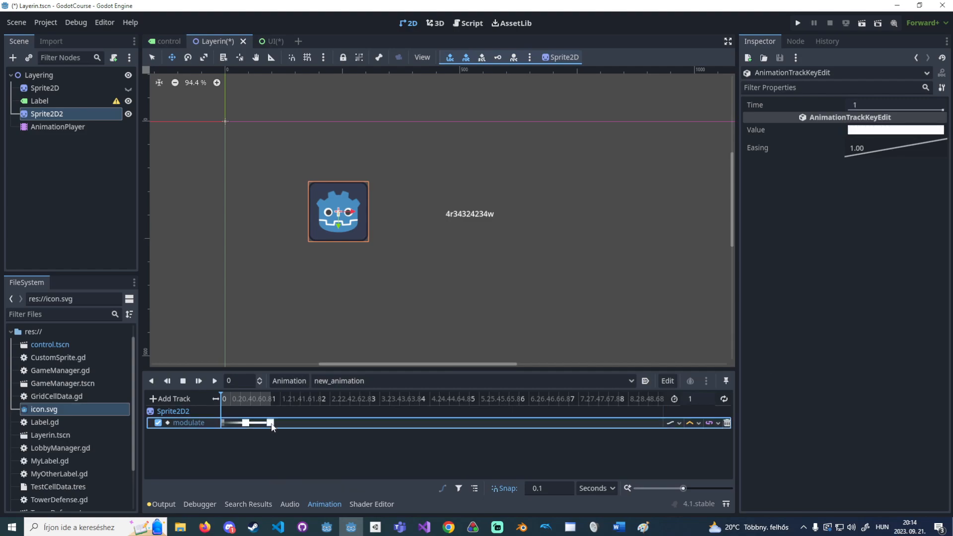
left_click(860, 133)
left_click_drag(904, 360, 816, 359)
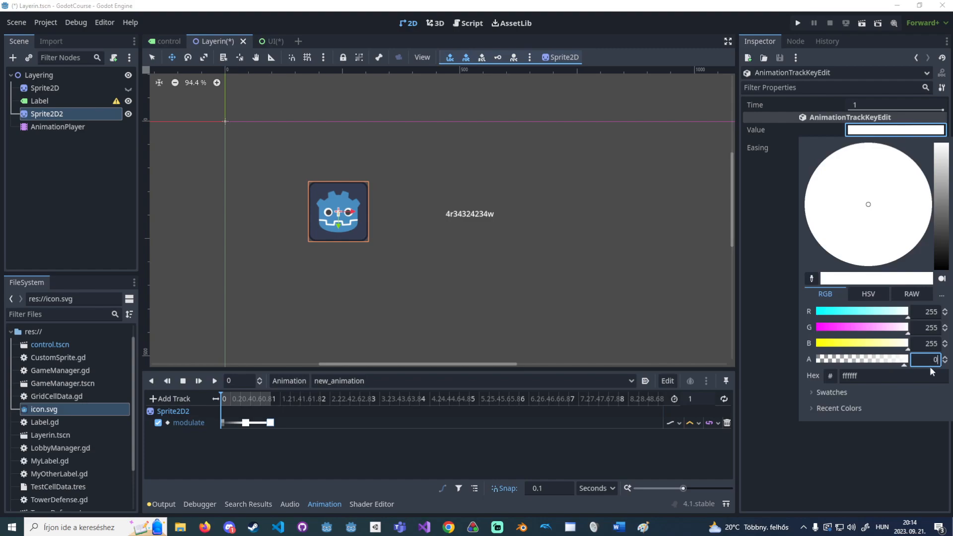
left_click(333, 433)
Play new_animation several times to preview the sprite's fade in and out.
left_click(215, 381)
left_click(214, 380)
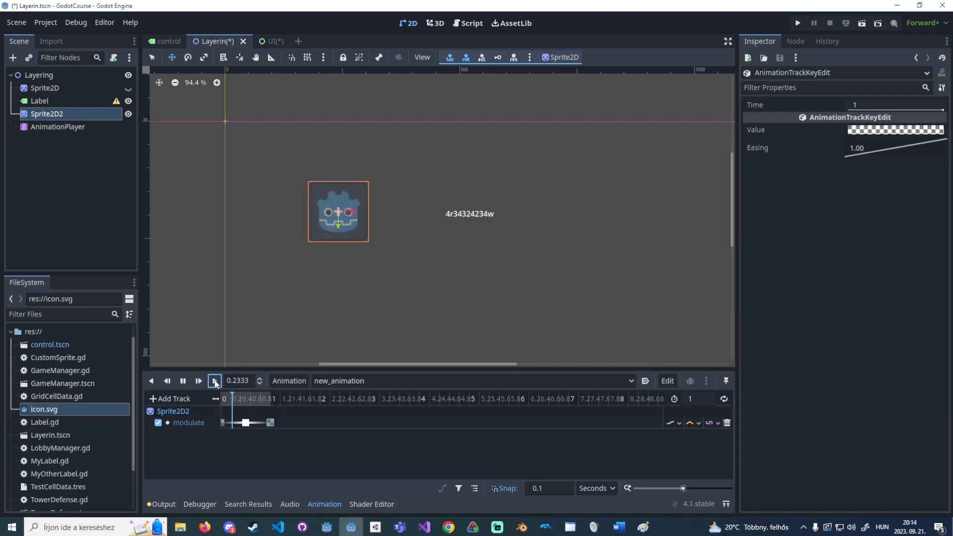
left_click(214, 380)
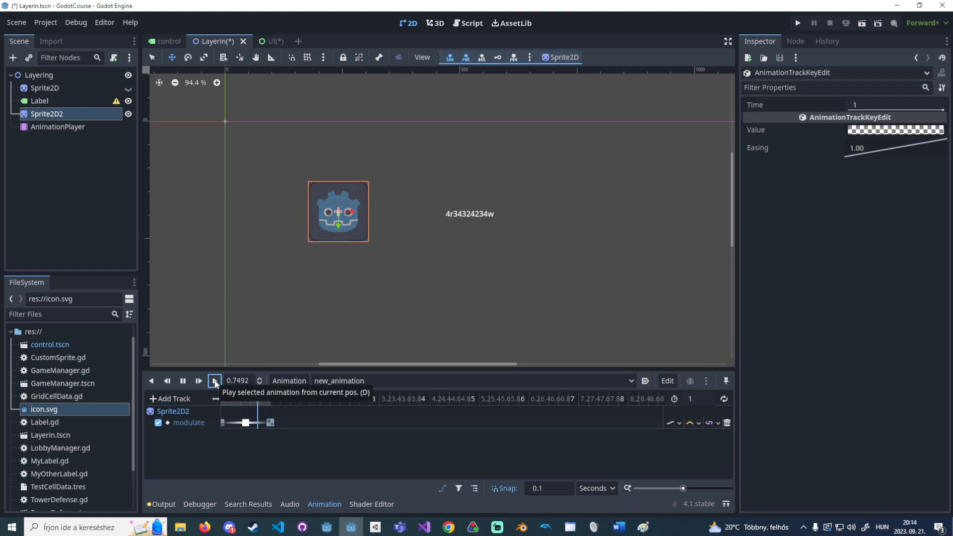
scroll(350, 271, "up", 3)
left_click(215, 381)
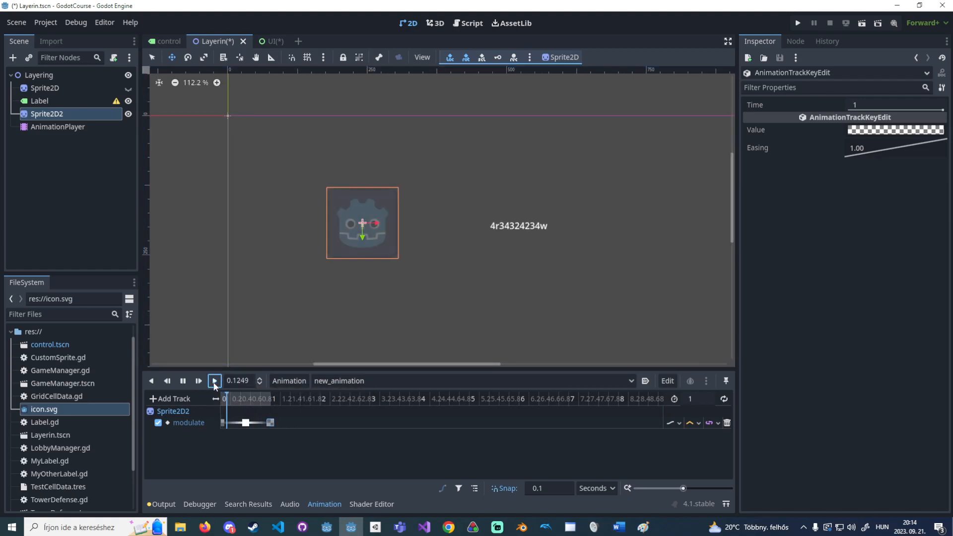
Inspect the RESET animation's Modulate key, run the current scene to check the sprite, and return to the editor.
left_click(371, 383)
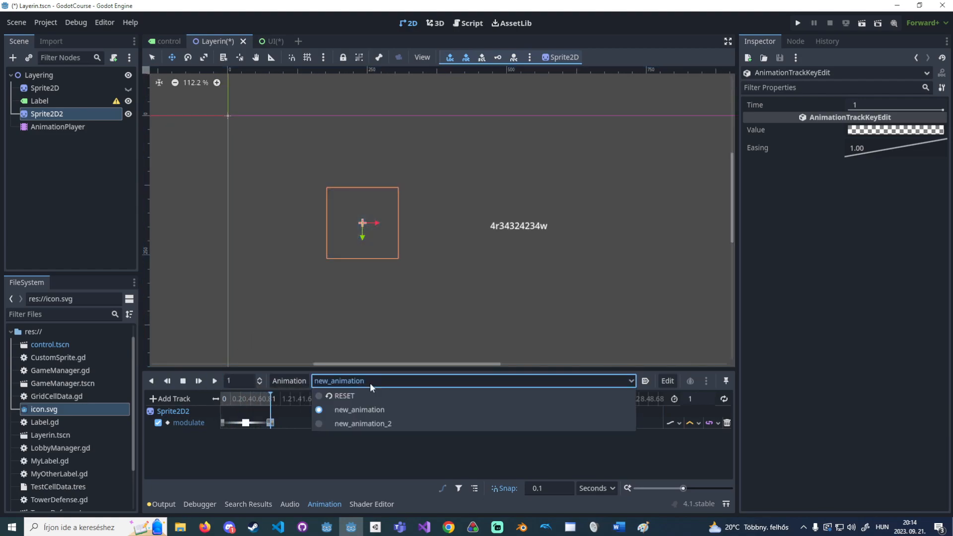
left_click(378, 397)
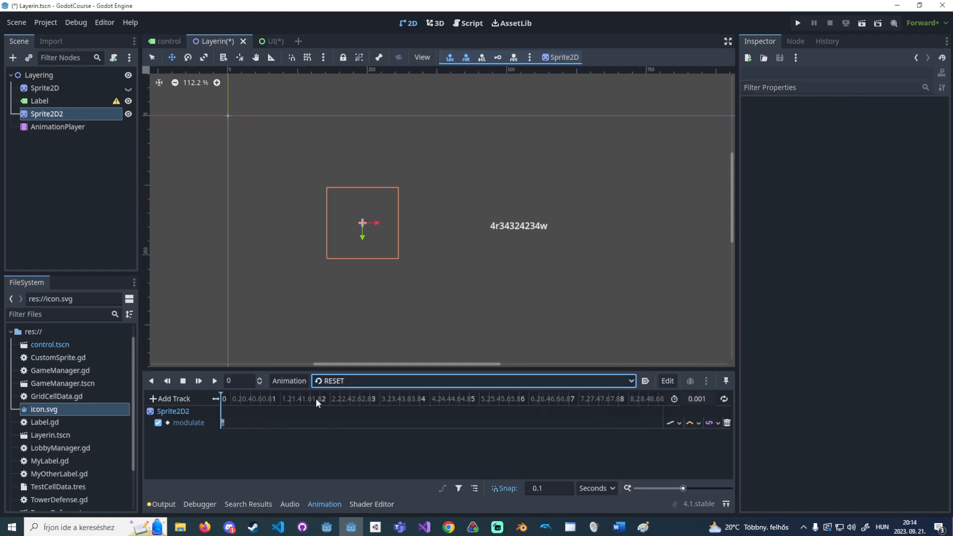
left_click(222, 422)
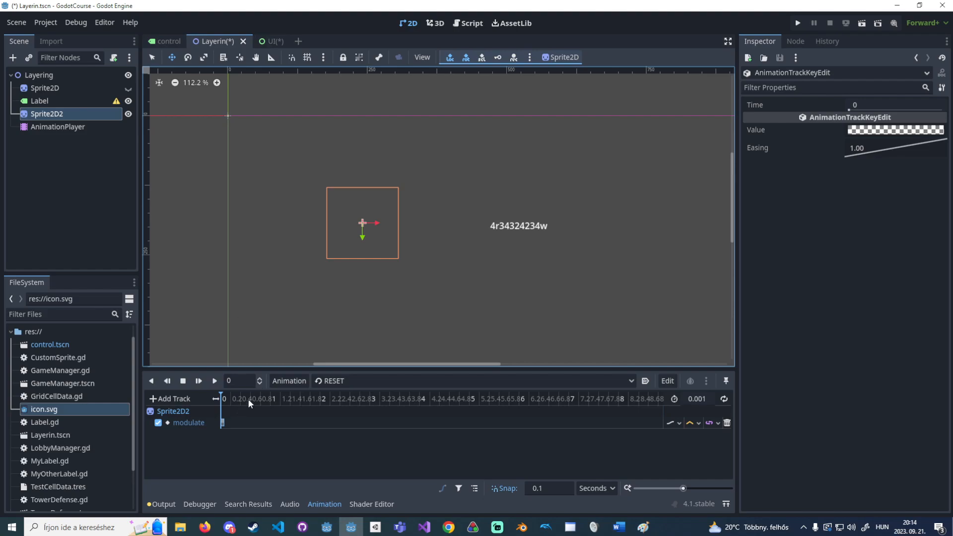
left_click(865, 25)
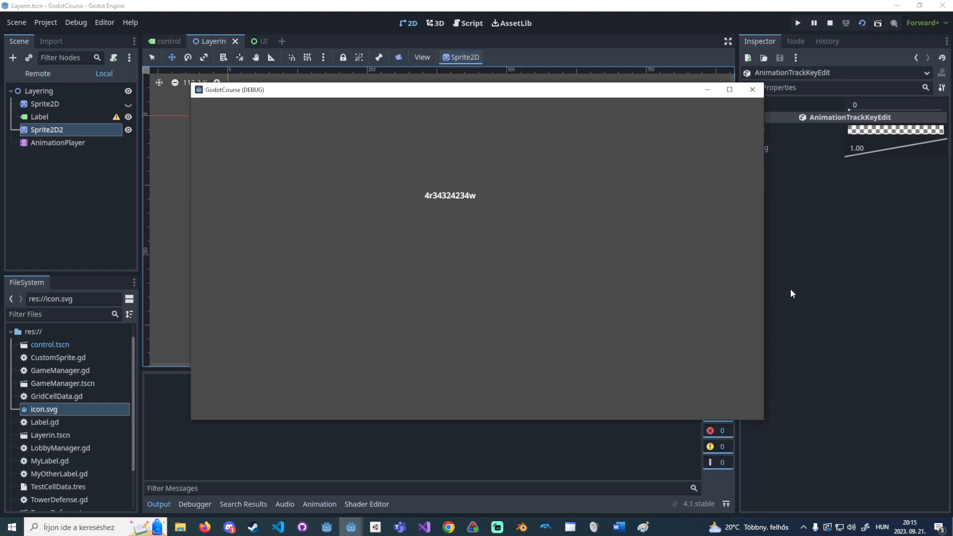
left_click(328, 449)
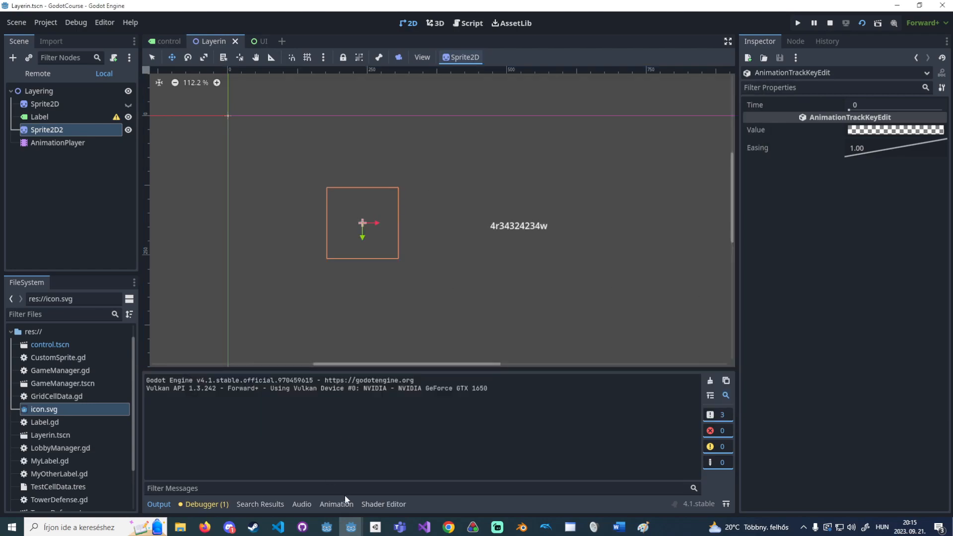
Reopen new_animation for Sprite2D2 and place the playhead on the Modulate key at 0.5.
left_click(76, 128)
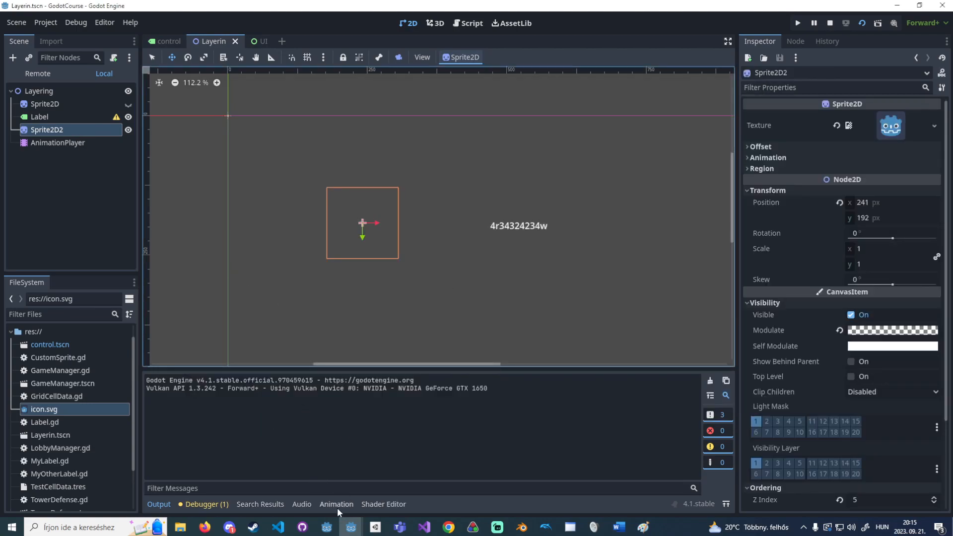
left_click(343, 503)
left_click(346, 381)
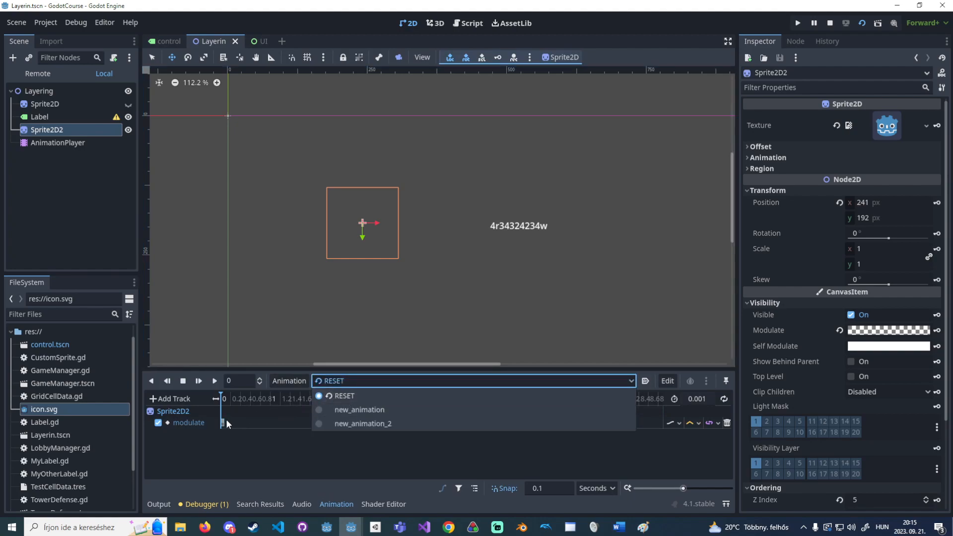
left_click(346, 410)
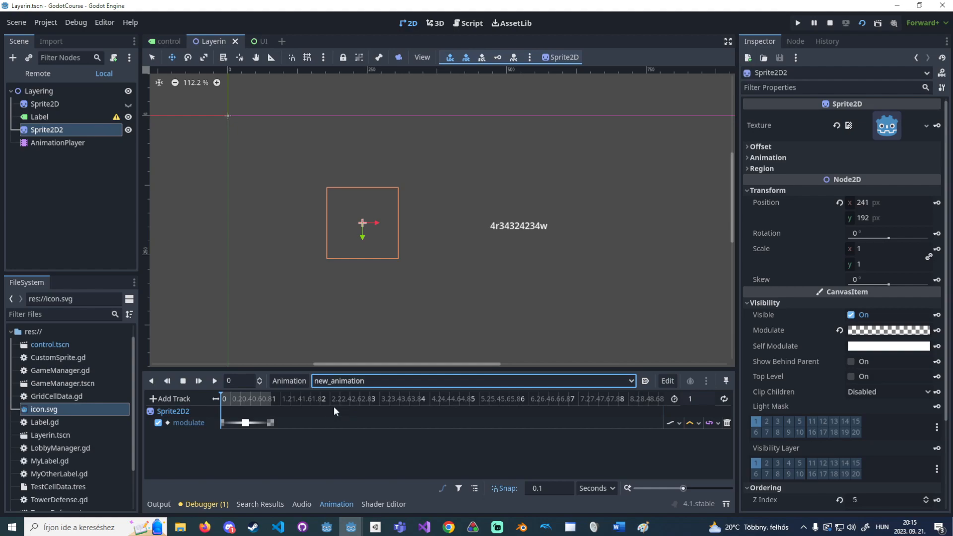
left_click(241, 395)
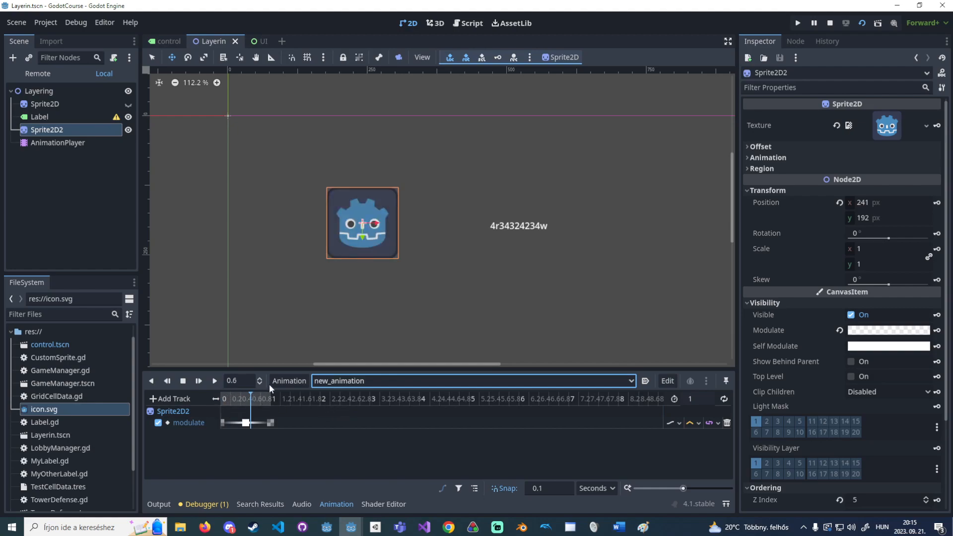
left_click_drag(251, 398, 246, 396)
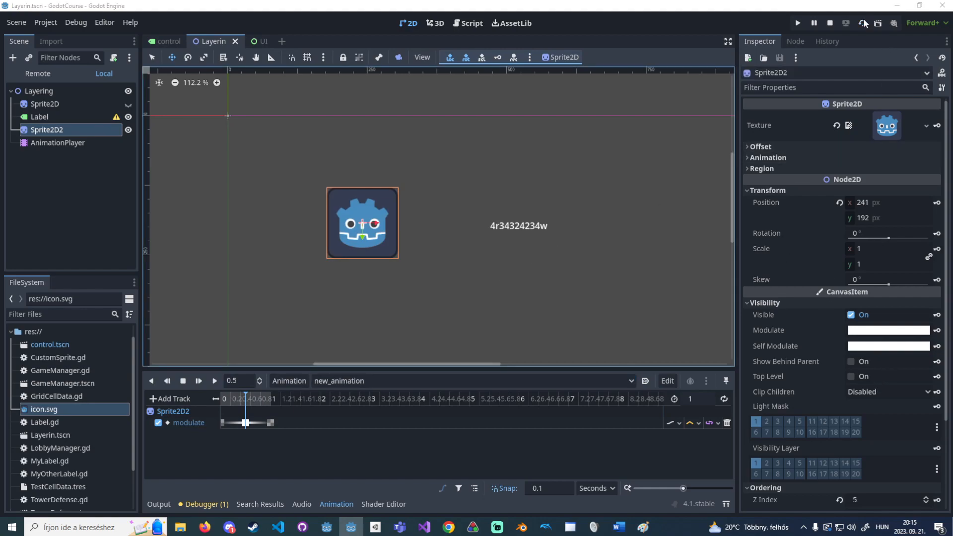
Run the current scene again to check the sprite's starting state, and return to the animation editor.
key("F5")
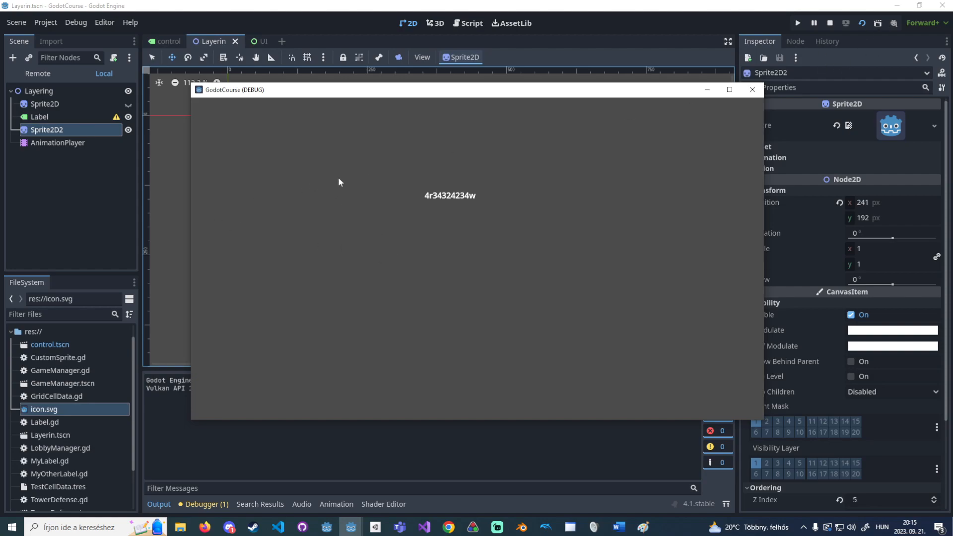
key("F8")
left_click(337, 503)
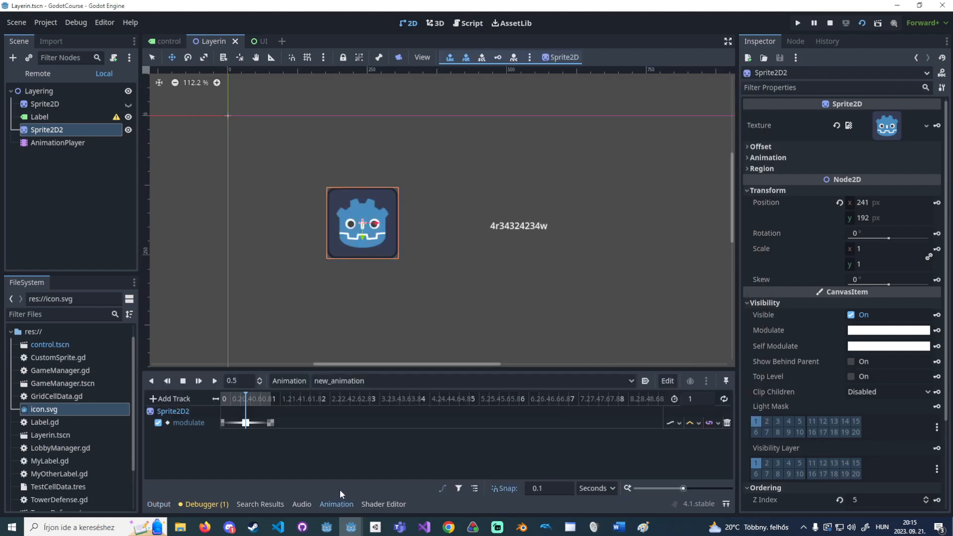
Switch to the RESET animation and back to new_animation to compare the sprite's appearance.
left_click(343, 380)
left_click(338, 392)
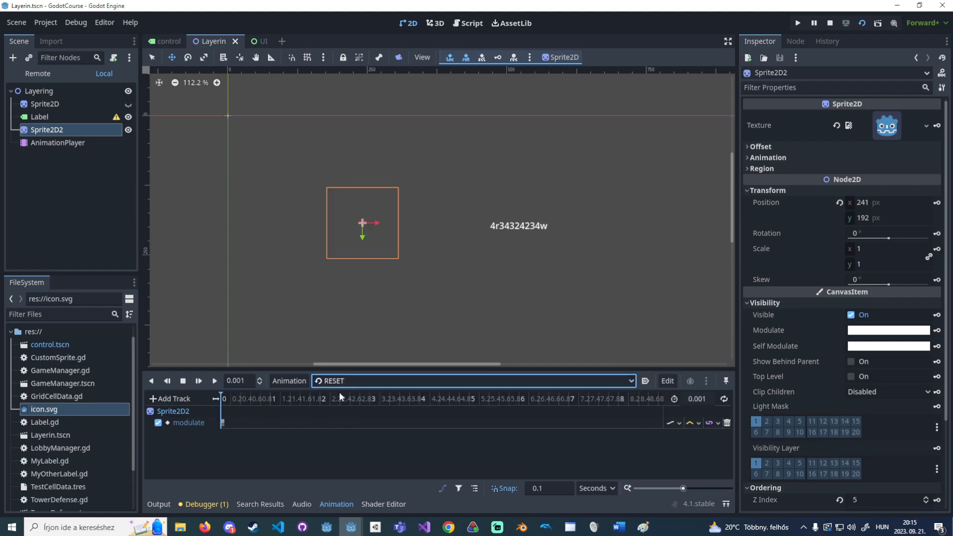
left_click(383, 379)
left_click(366, 410)
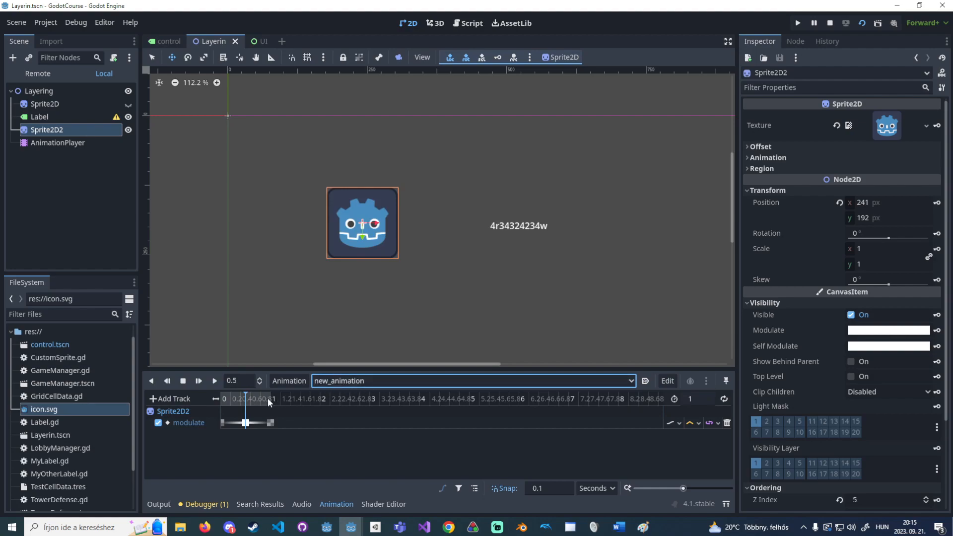
Add a position track for Sprite2D2 to new_animation with a RESET track, and place its keys at 0 and 1.
left_click(57, 131)
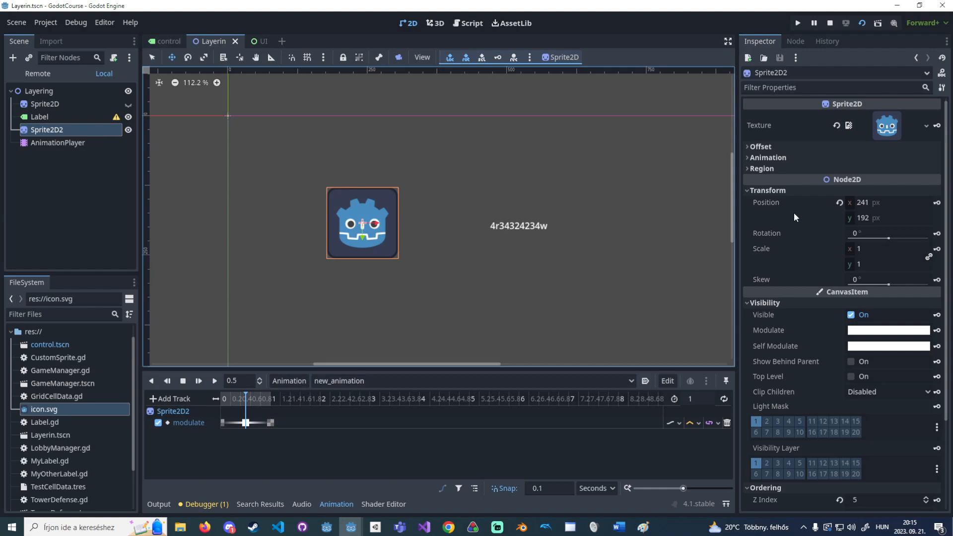
left_click(937, 203)
left_click(437, 284)
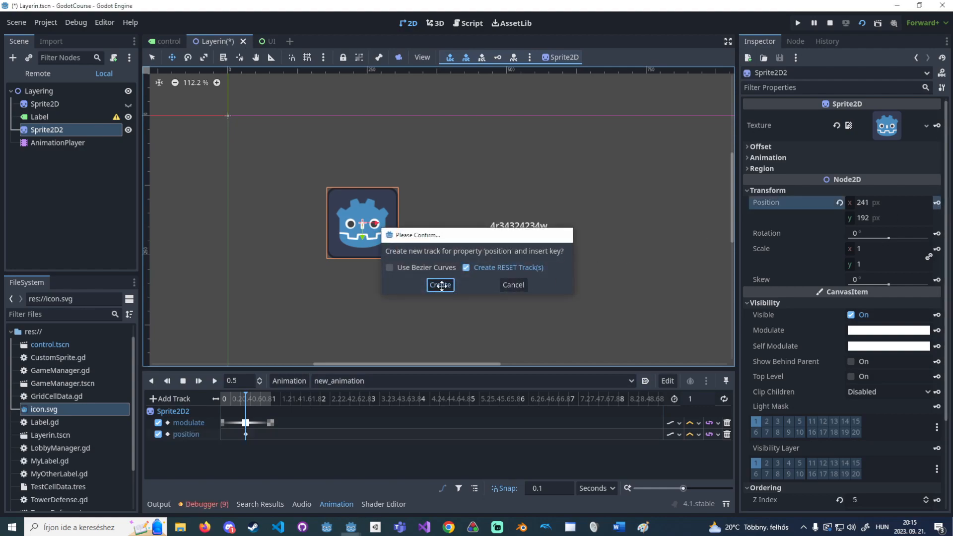
left_click_drag(243, 436, 220, 434)
right_click(269, 433)
left_click(279, 439)
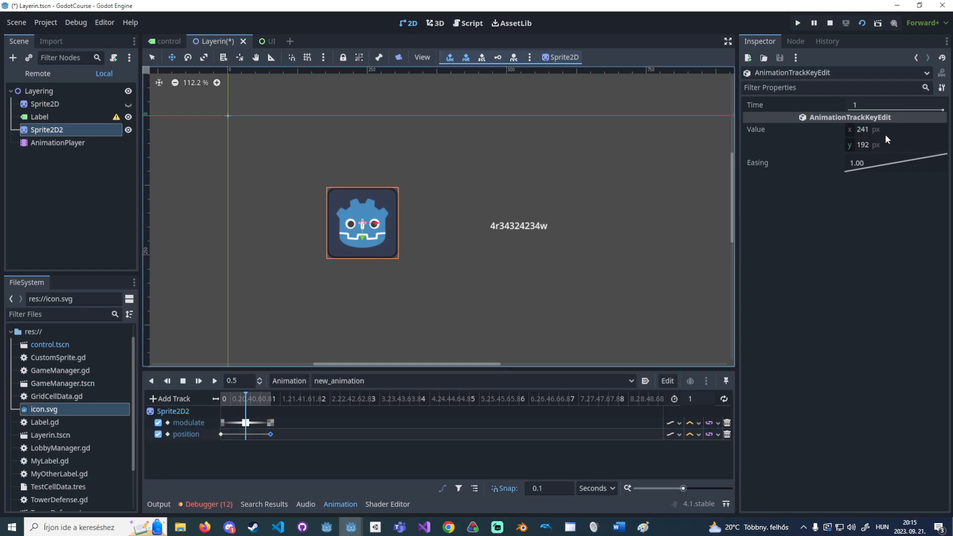
Set the x value of the position key at time 1 to 441 px.
left_click(355, 383)
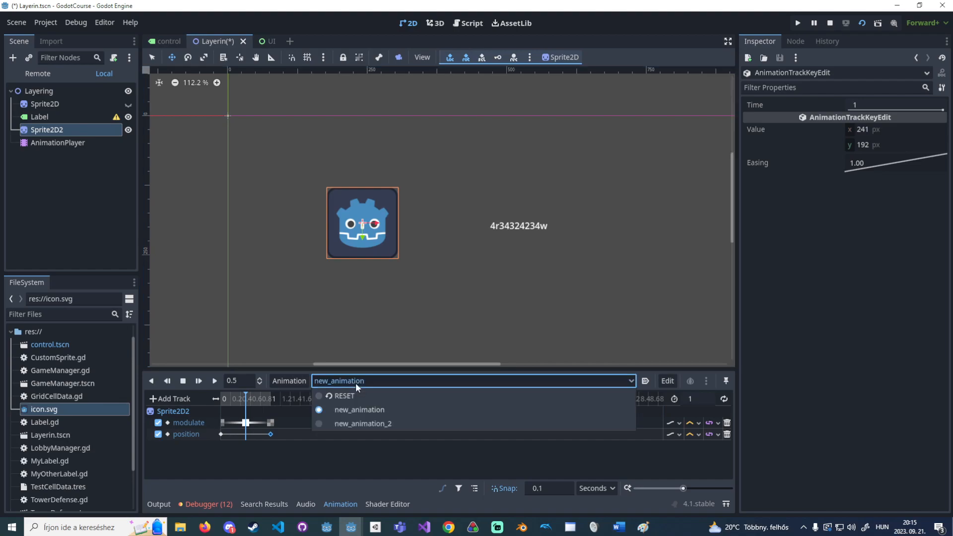
left_click(339, 454)
left_click(860, 129)
key("BackSpace")
type("4")
key("Return")
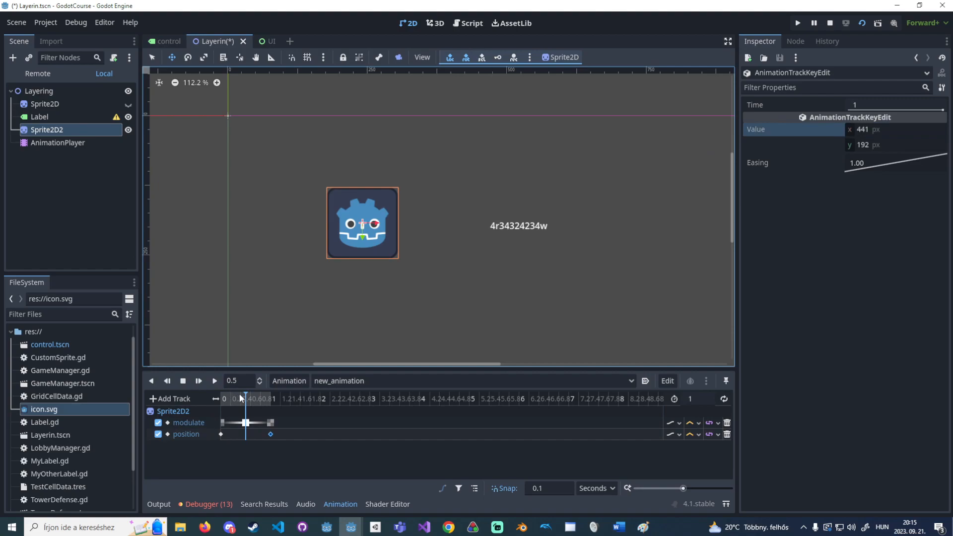
Play new_animation from time 0 to preview the movement, and inspect the position key at 0.
left_click_drag(246, 396, 221, 396)
left_click(215, 381)
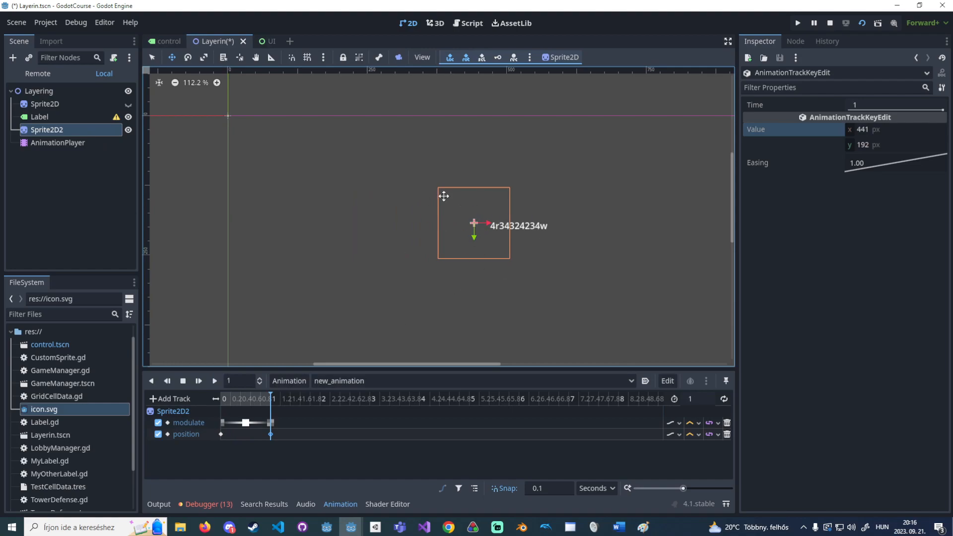
left_click(364, 381)
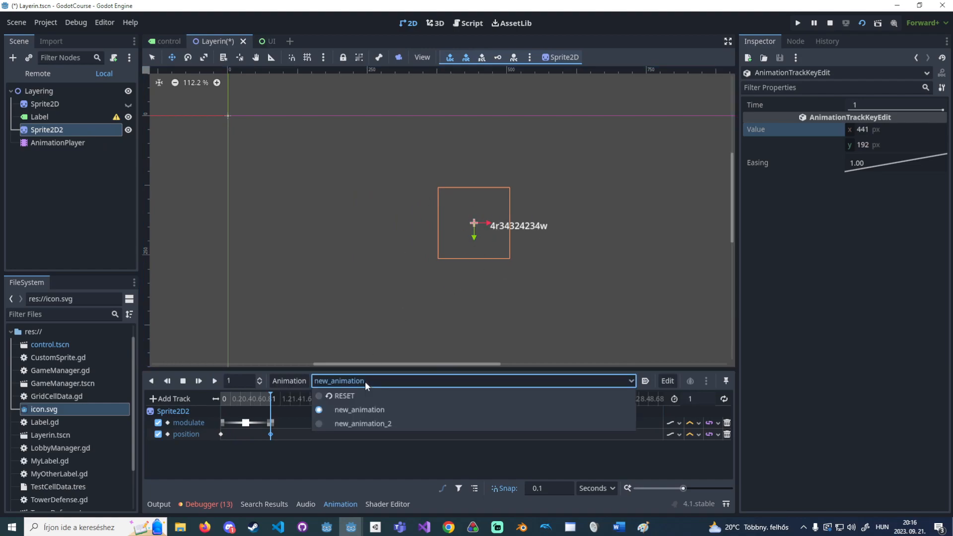
left_click(364, 382)
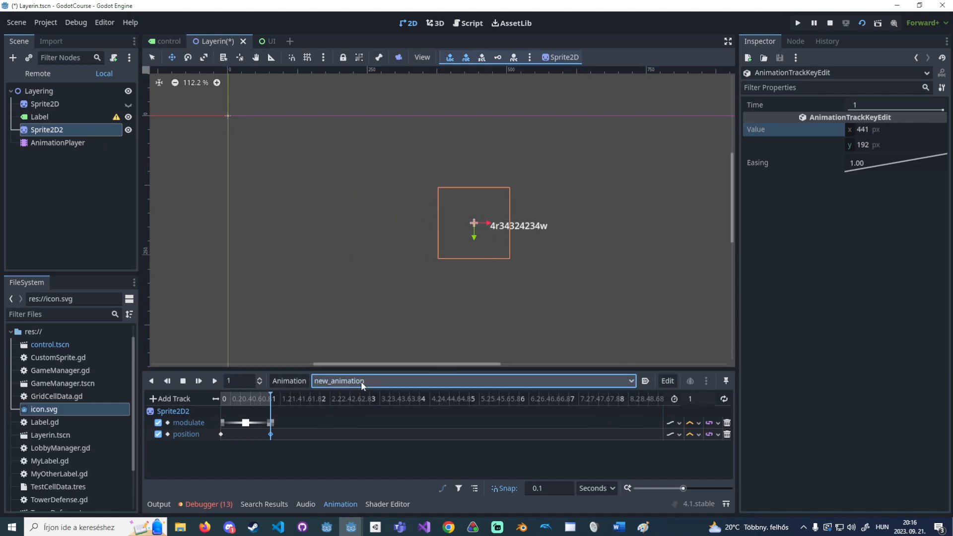
left_click(221, 435)
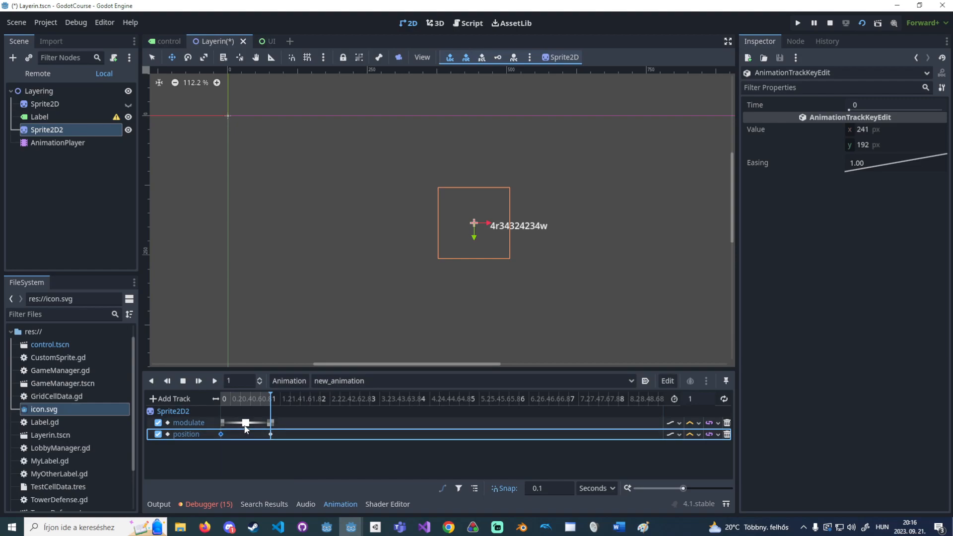
left_click(215, 381)
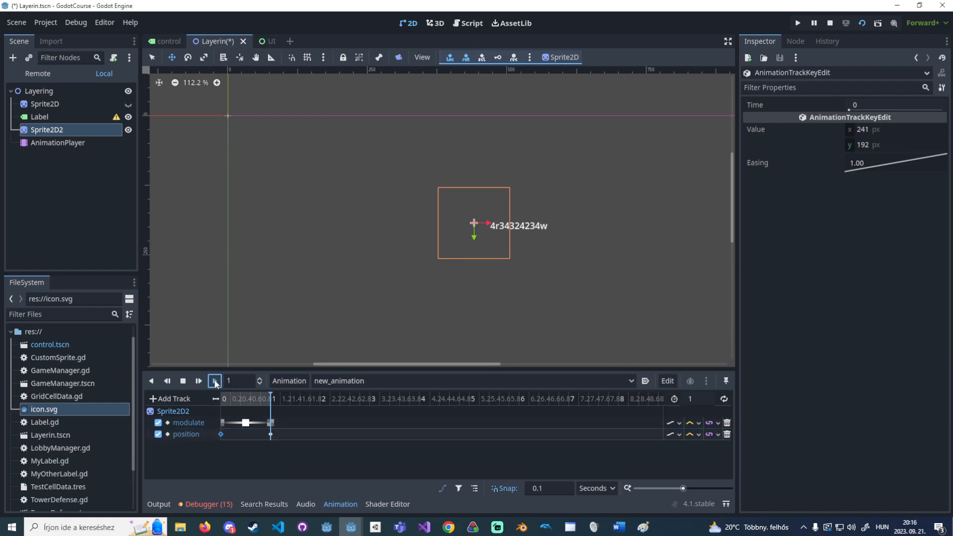
Inspect the position key in the RESET animation, and return to new_animation.
left_click(382, 381)
left_click(382, 396)
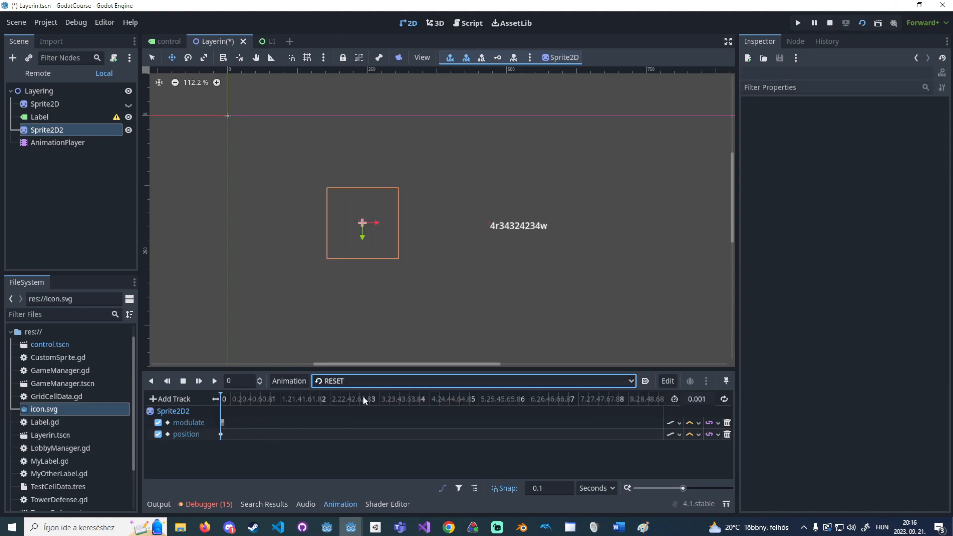
left_click(226, 432)
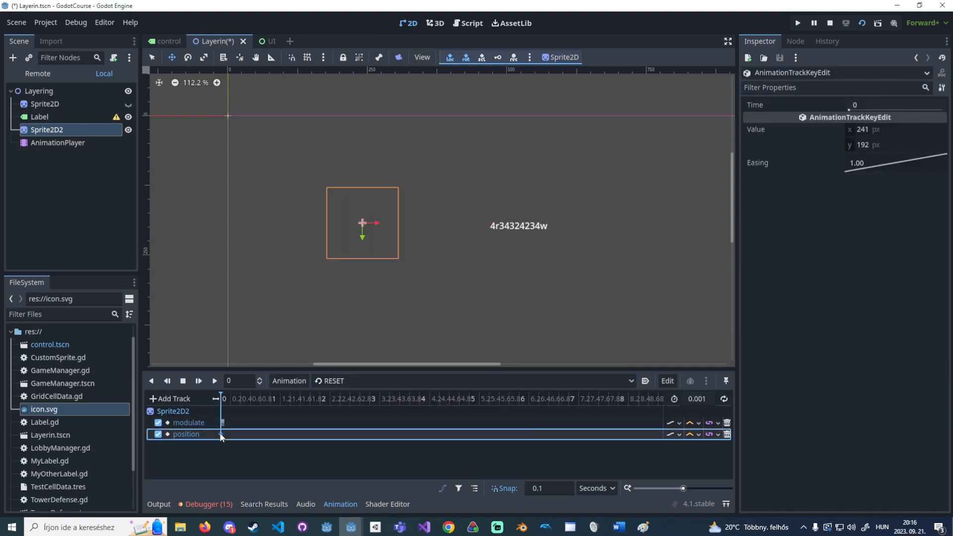
left_click(362, 382)
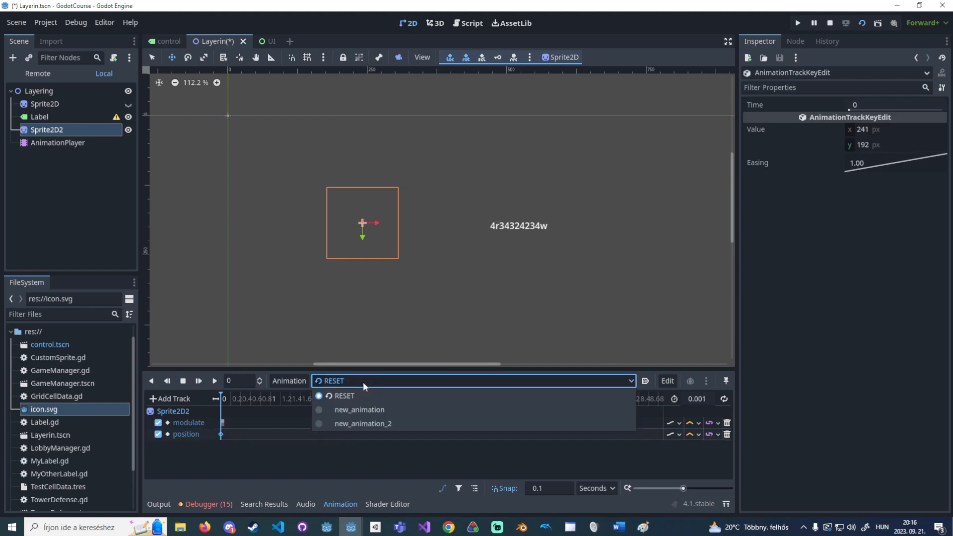
left_click(379, 412)
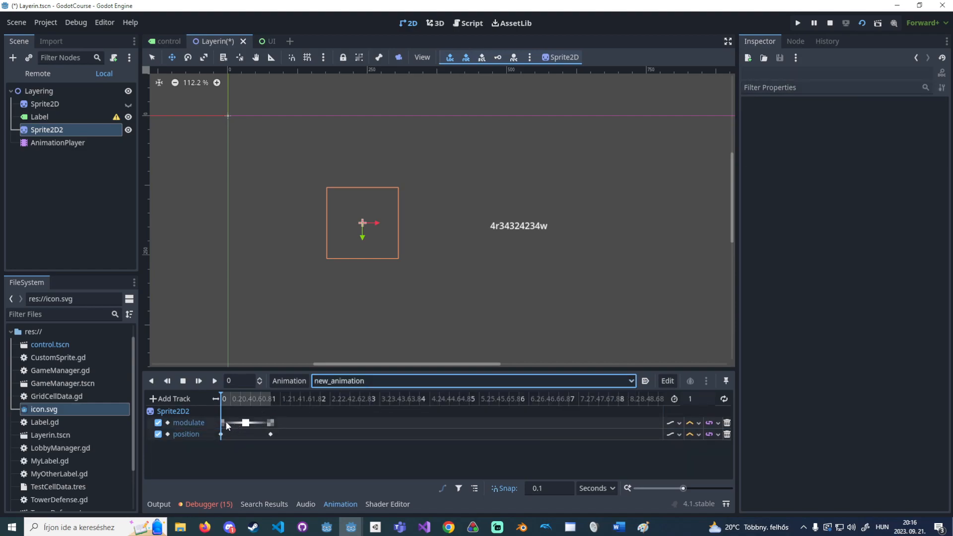
left_click(361, 380)
left_click(276, 464)
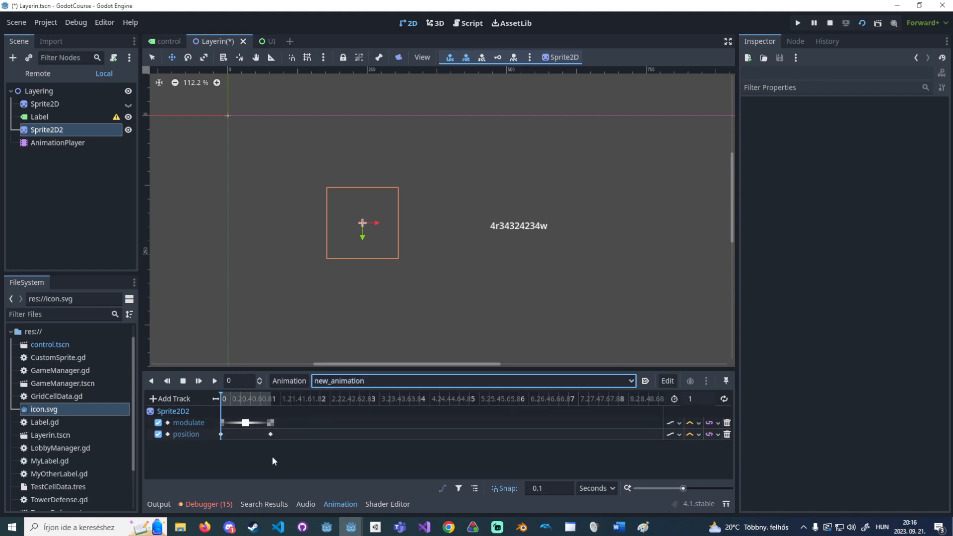
left_click(373, 380)
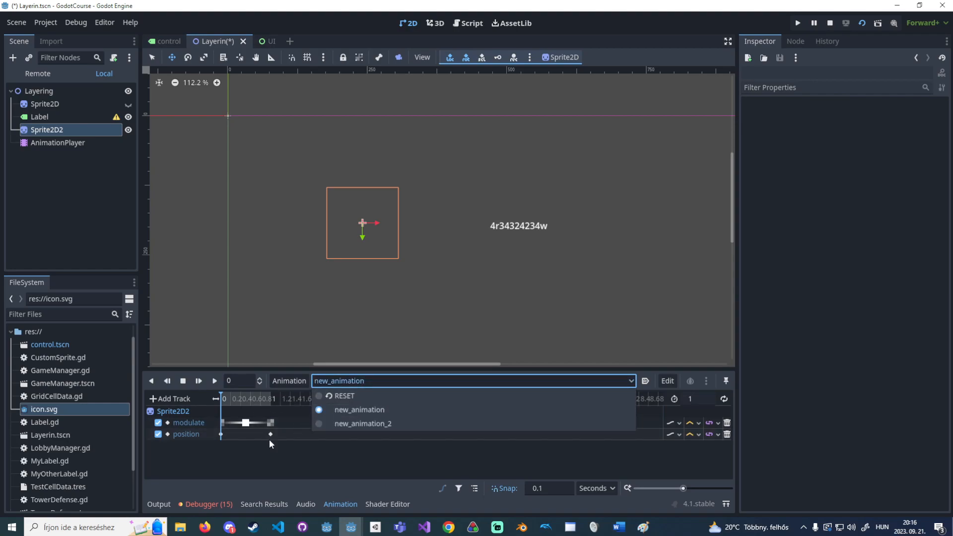
left_click(245, 449)
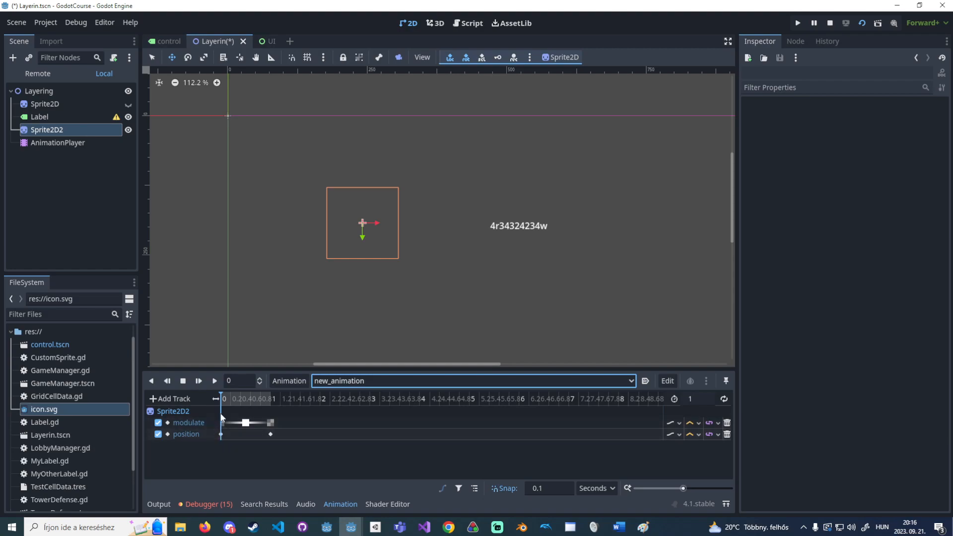
left_click(341, 381)
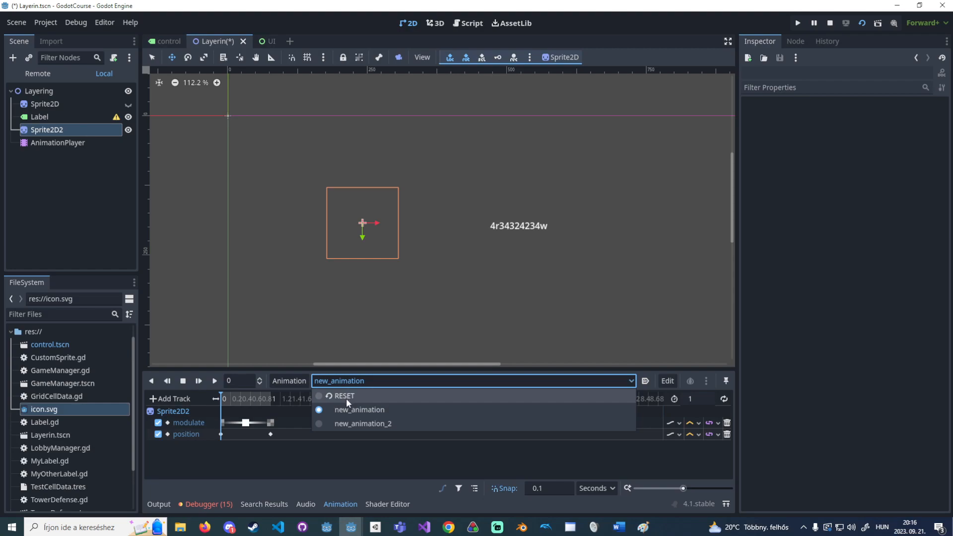
left_click(335, 448)
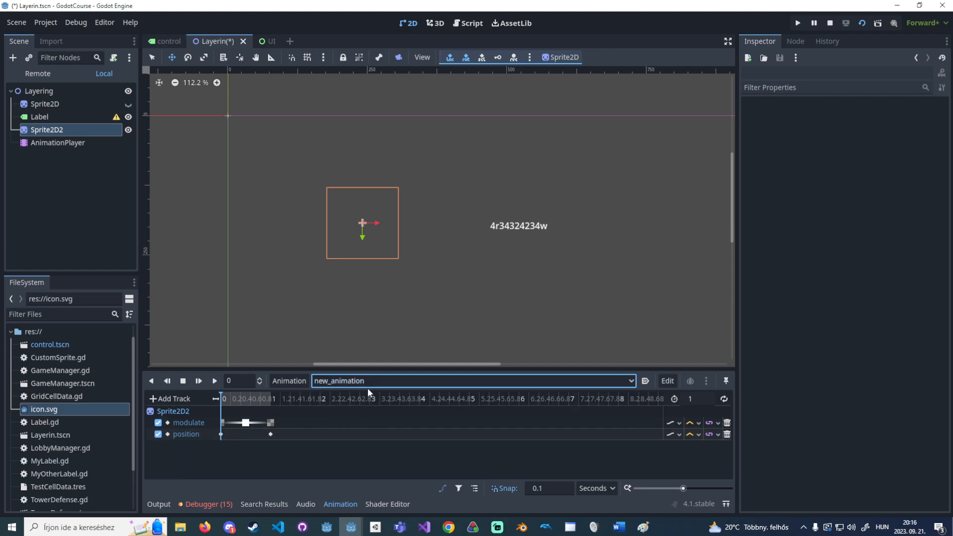
Save the Layerin scene and close the GodotCourse project's editor.
scroll(272, 193, "down", 1)
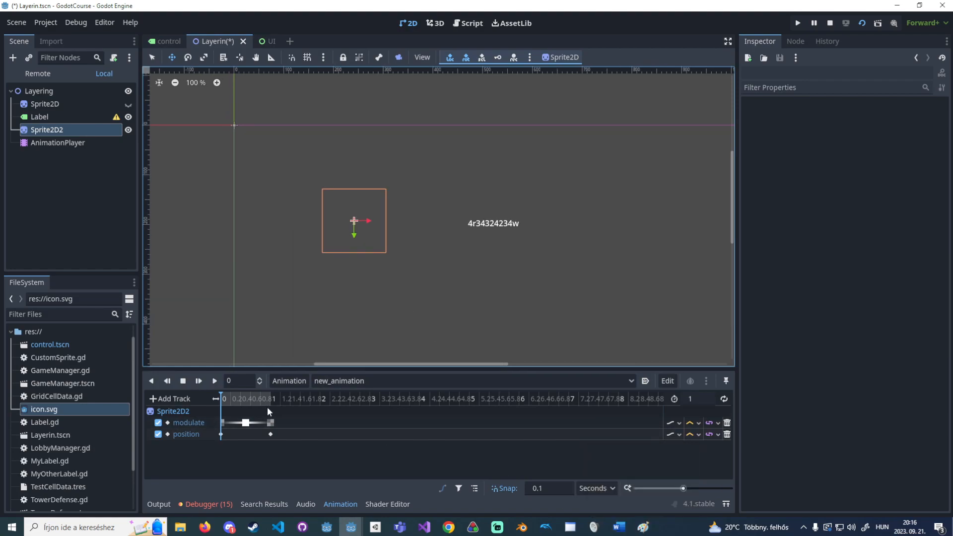
key("ctrl+s")
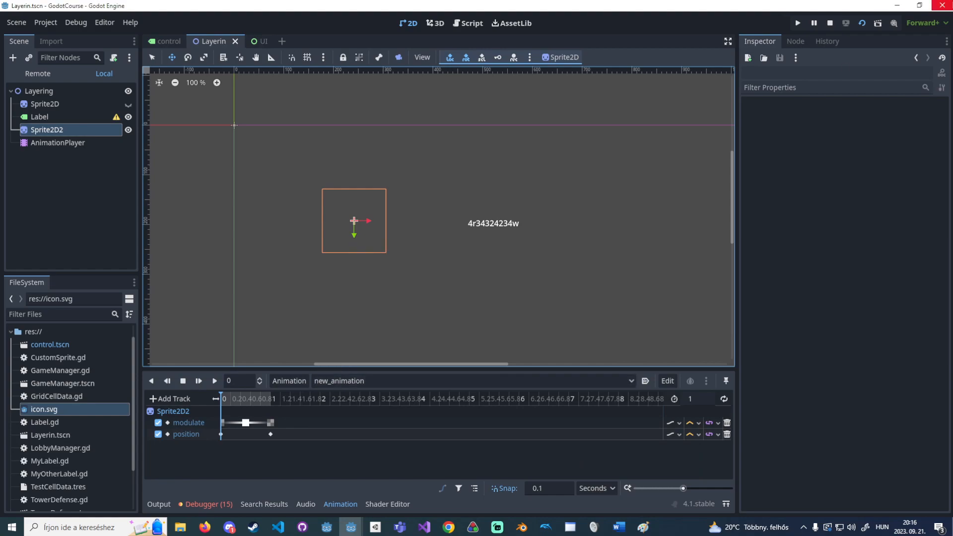
left_click(949, 6)
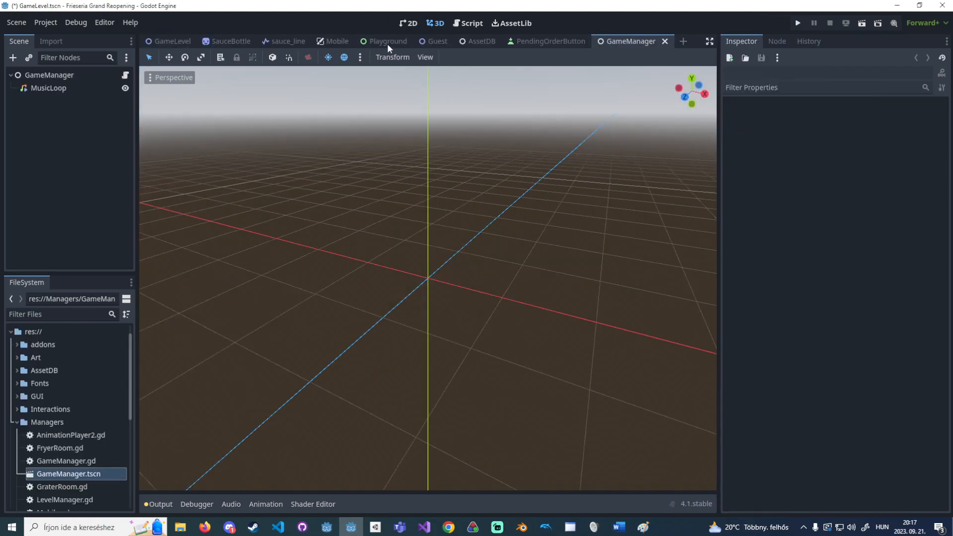
Open the Playground scene in the Frieseria Grand Reopening project, and show all tracks of the AnimationPlayer's Trailer animation in an enlarged view.
left_click(389, 42)
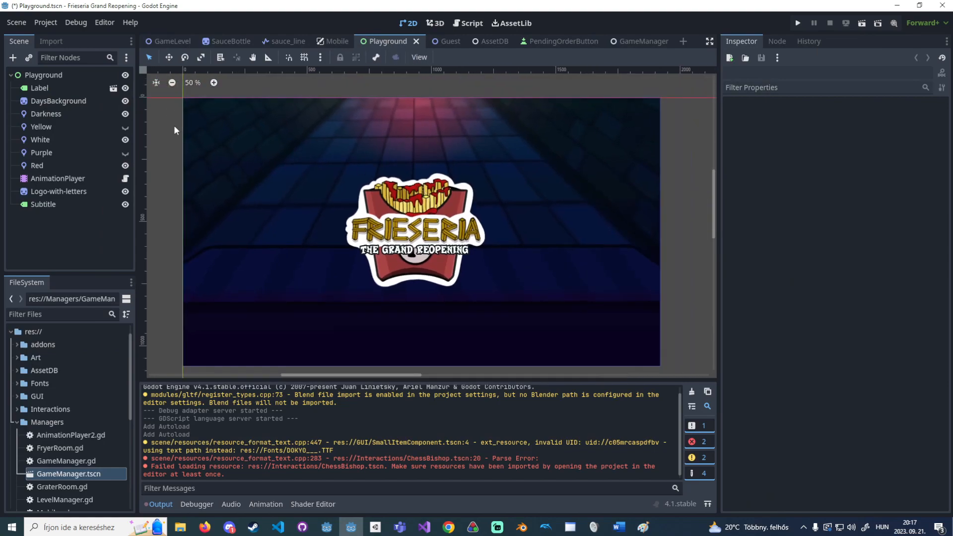
left_click(76, 181)
left_click(383, 391)
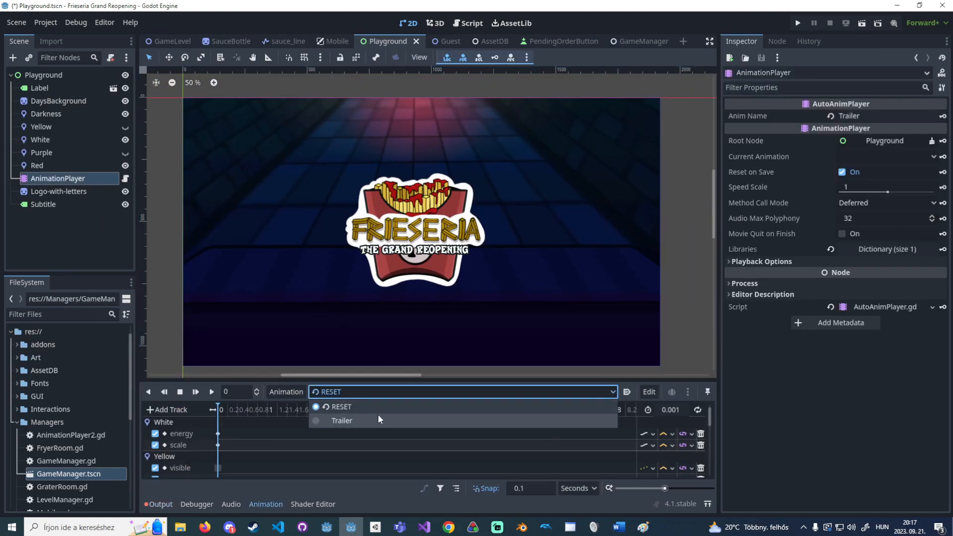
left_click(377, 418)
left_click_drag(392, 379, 411, 166)
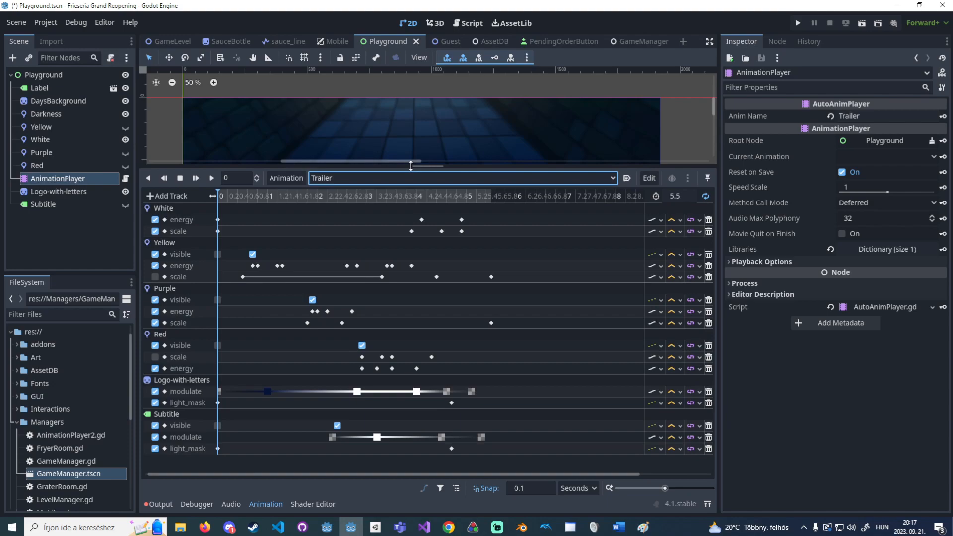
Briefly enable the Yellow light's scale track, disable it again, and restore the larger 2D viewport.
left_click(154, 277)
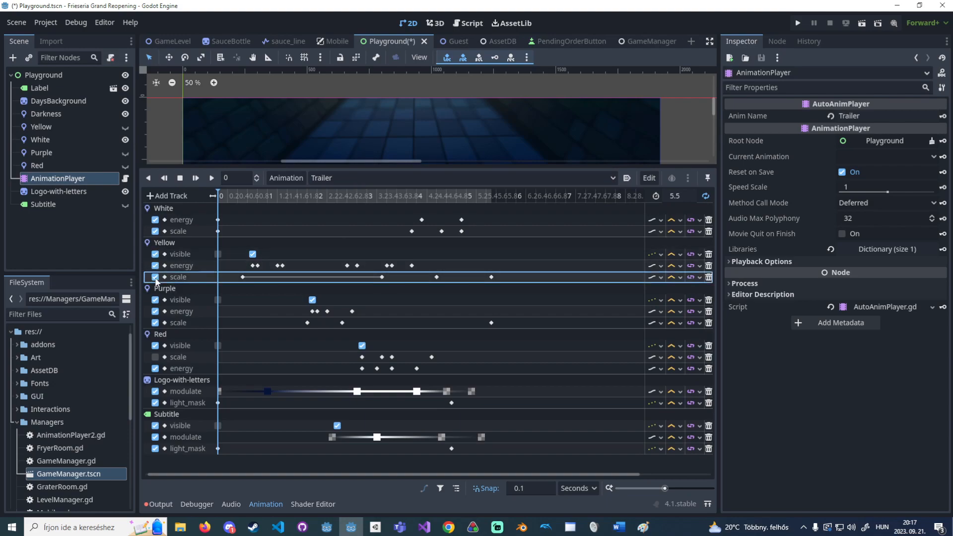
left_click(155, 278)
left_click_drag(370, 168, 374, 402)
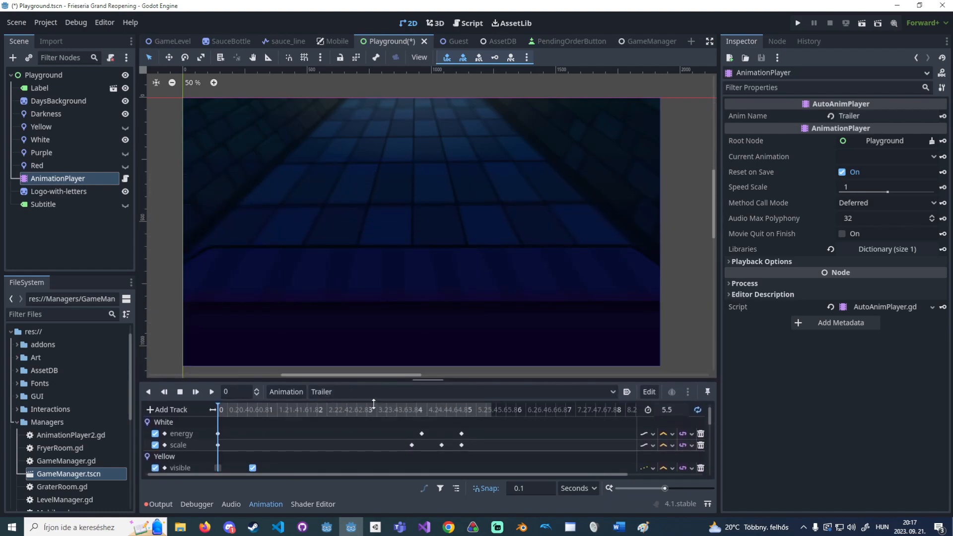
Play the Trailer animation, turn off its looping during playback, and look over the viewport and the tracks.
middle_click_drag(289, 333, 286, 329)
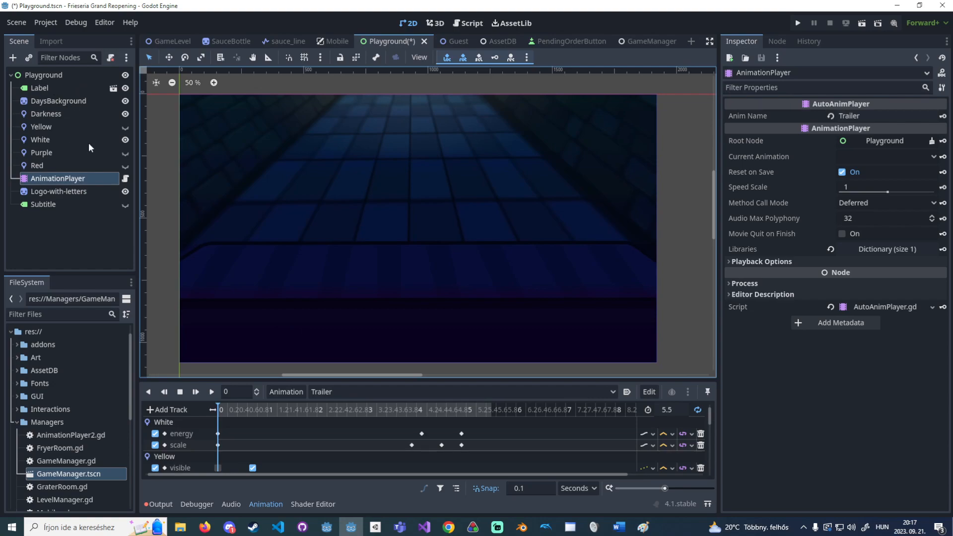
left_click(212, 392)
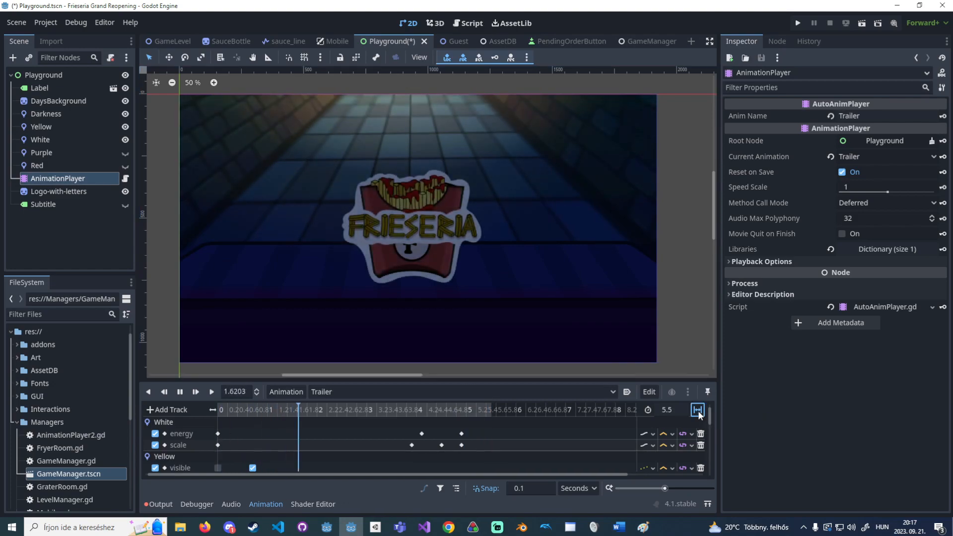
left_click(698, 410)
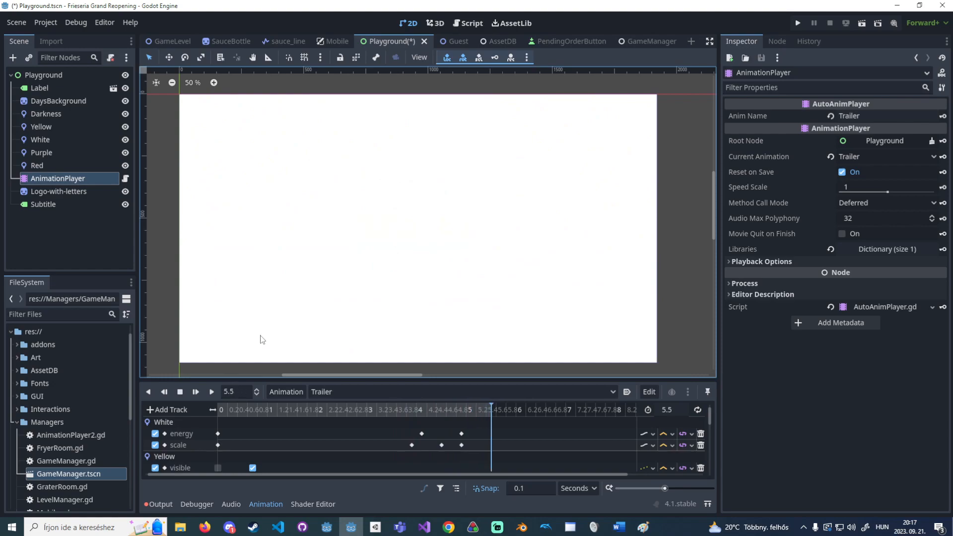
middle_click_drag(317, 306, 327, 290)
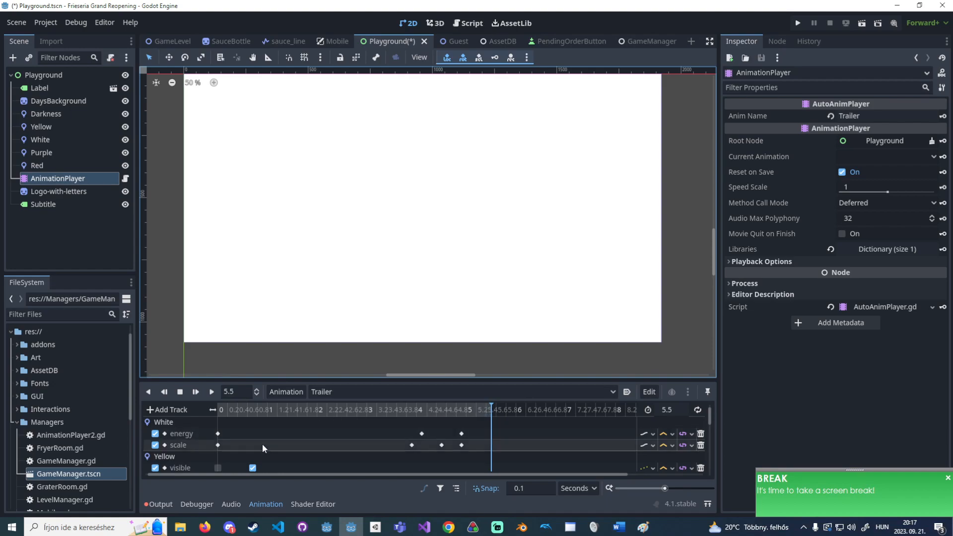
scroll(263, 444, "down", 5)
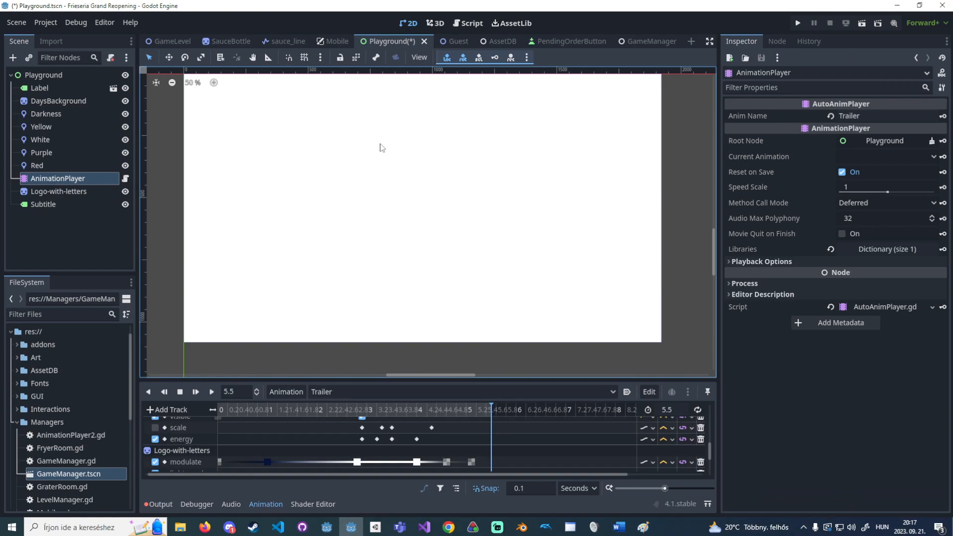
middle_click_drag(369, 170, 367, 189)
middle_click_drag(390, 228, 399, 220)
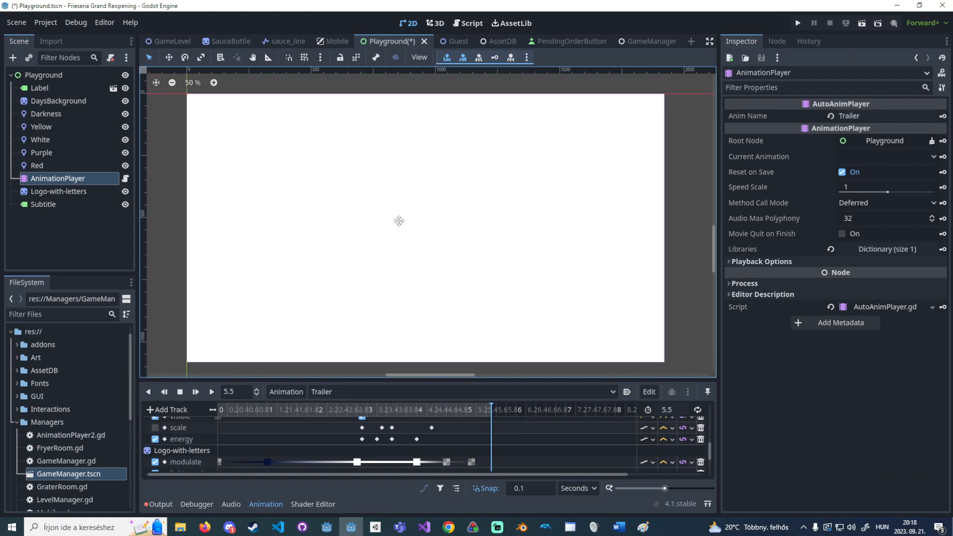
Close the Frieseria Grand Reopening project without saving Playground, and cross out "Sprite, TextureRect, AnimationPlayer Nodes" in the Paint topic list.
left_click(942, 5)
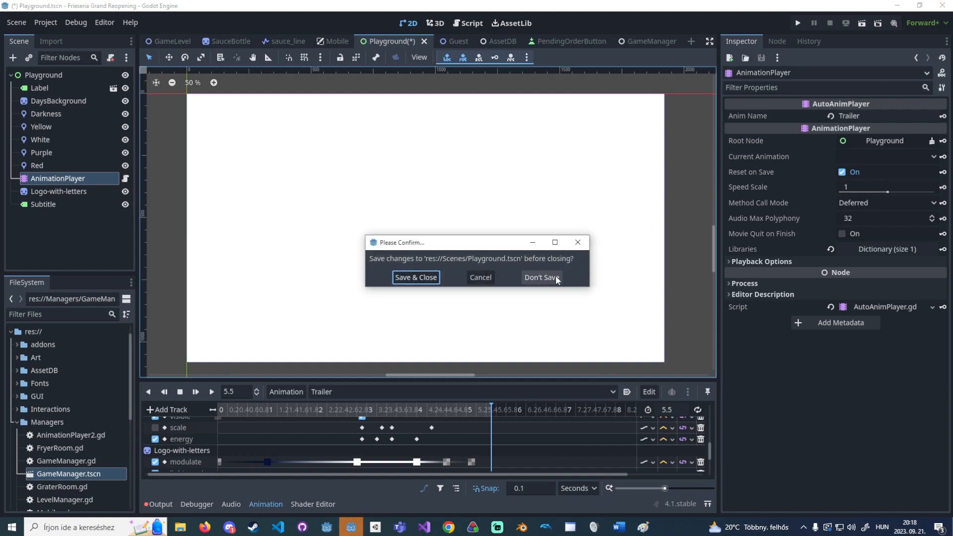
left_click(556, 278)
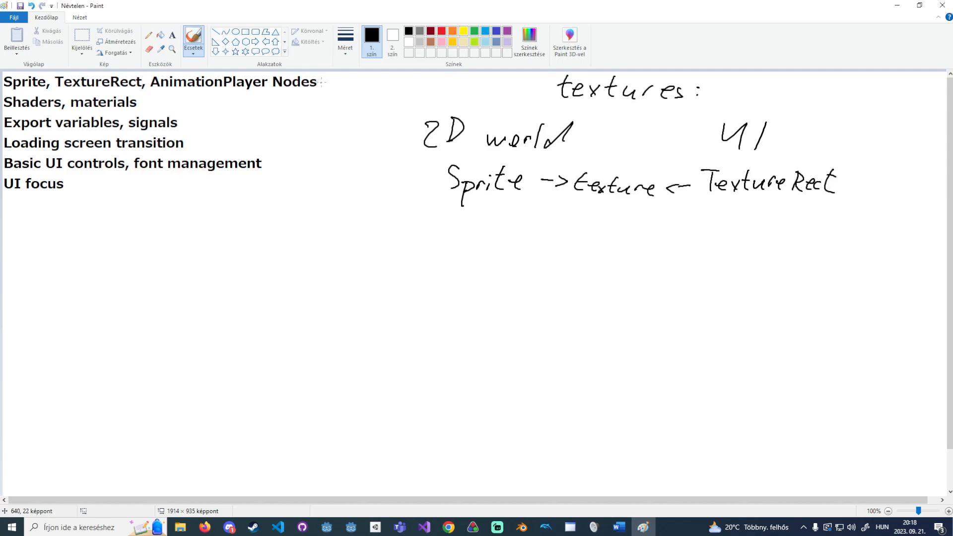
left_click_drag(4, 85, 328, 83)
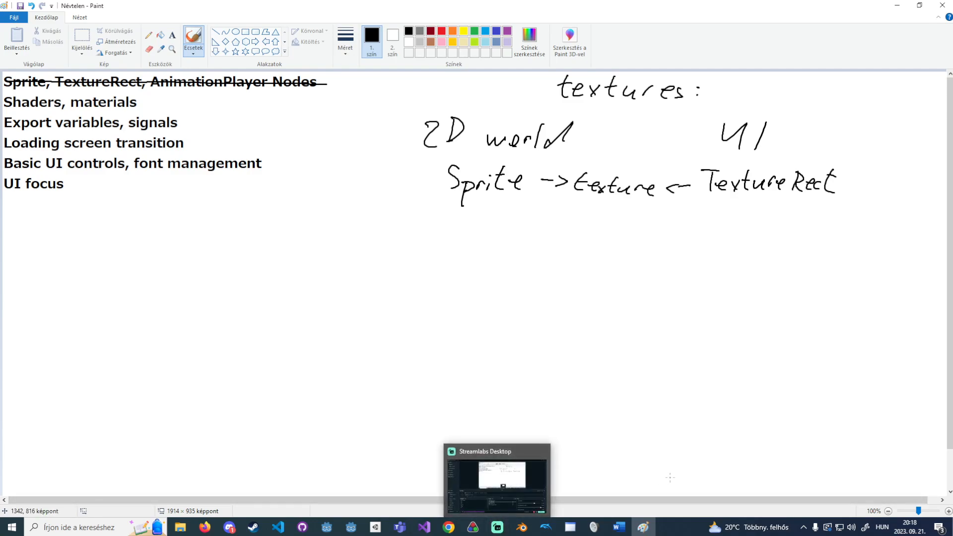
Switch to Godot's Project Manager and open the GodotCourse project, checking the Paint topic list while it loads.
left_click(353, 529)
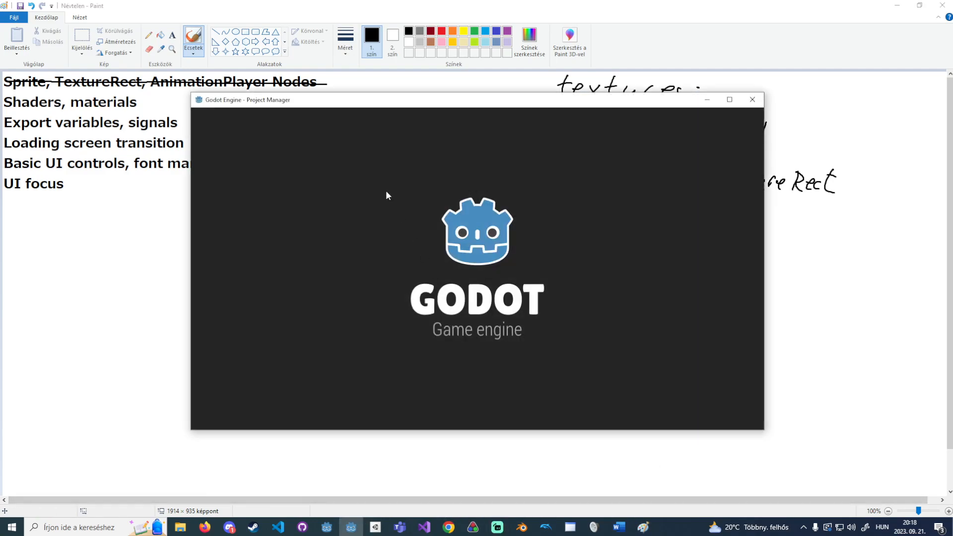
double_click(395, 202)
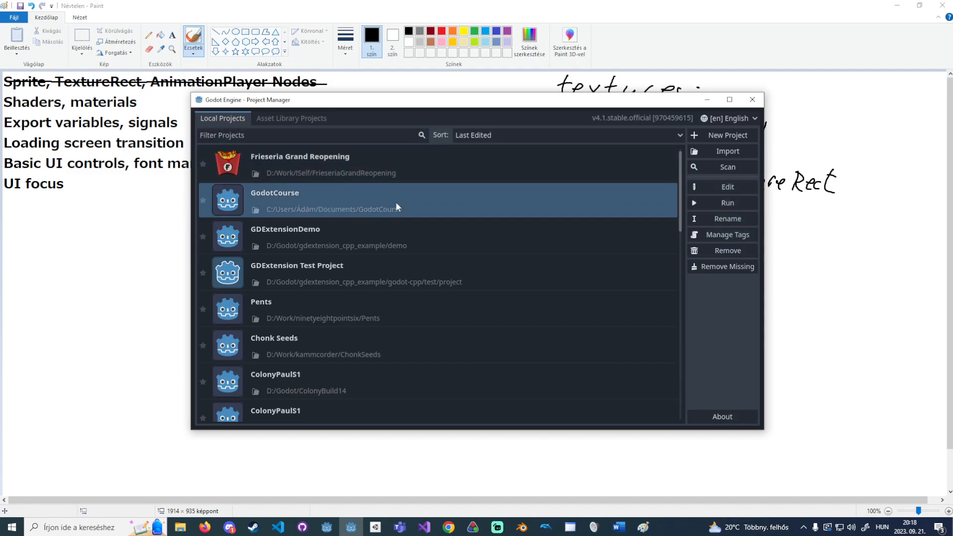
left_click(643, 527)
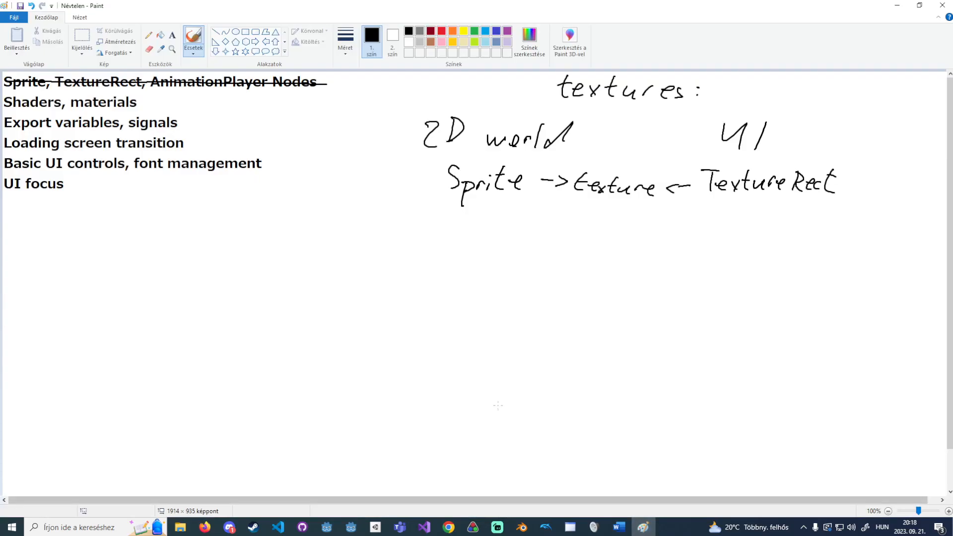
left_click(349, 528)
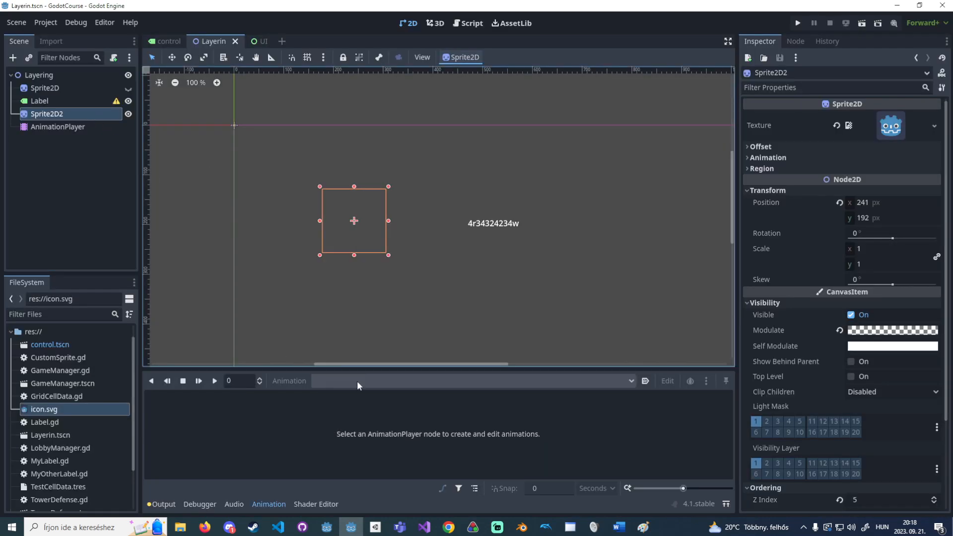
Set the alpha of Sprite2D2's modulate key in the RESET animation to 255, and apply RESET again.
left_click(60, 127)
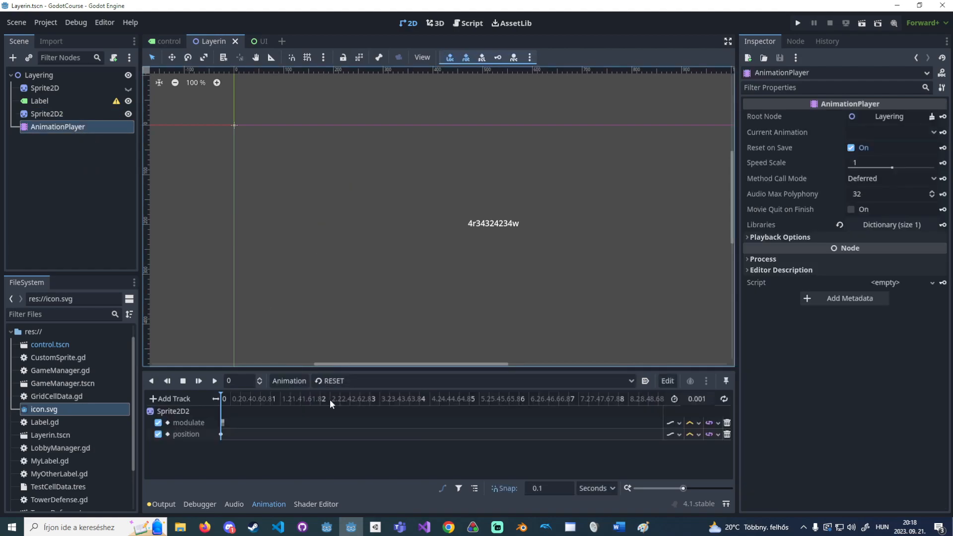
left_click(222, 423)
left_click(895, 129)
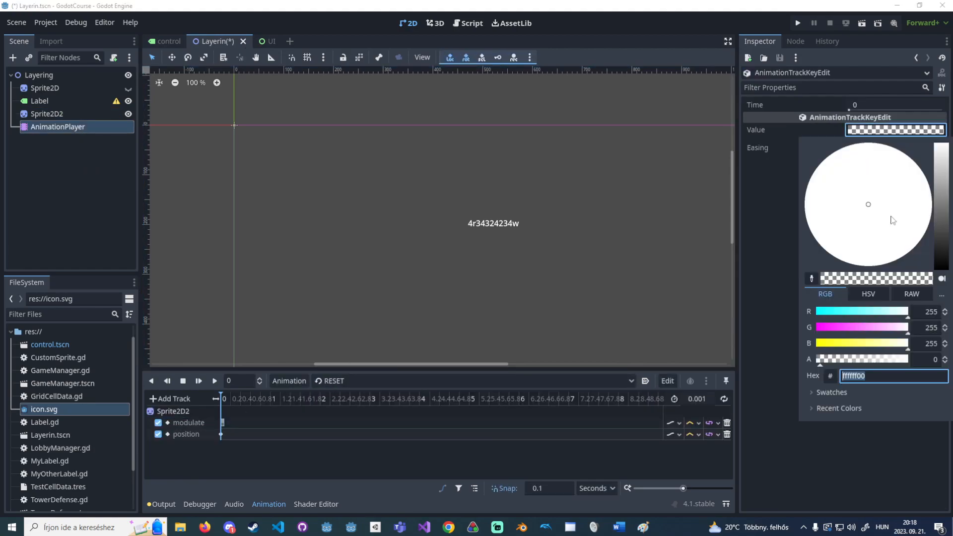
left_click(926, 359)
type("255")
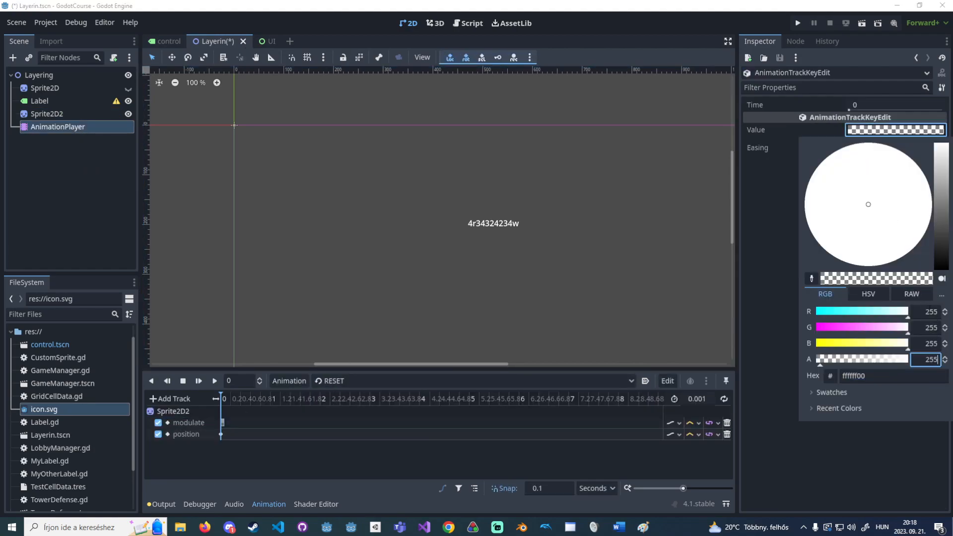
key("Return")
left_click(803, 486)
left_click(331, 379)
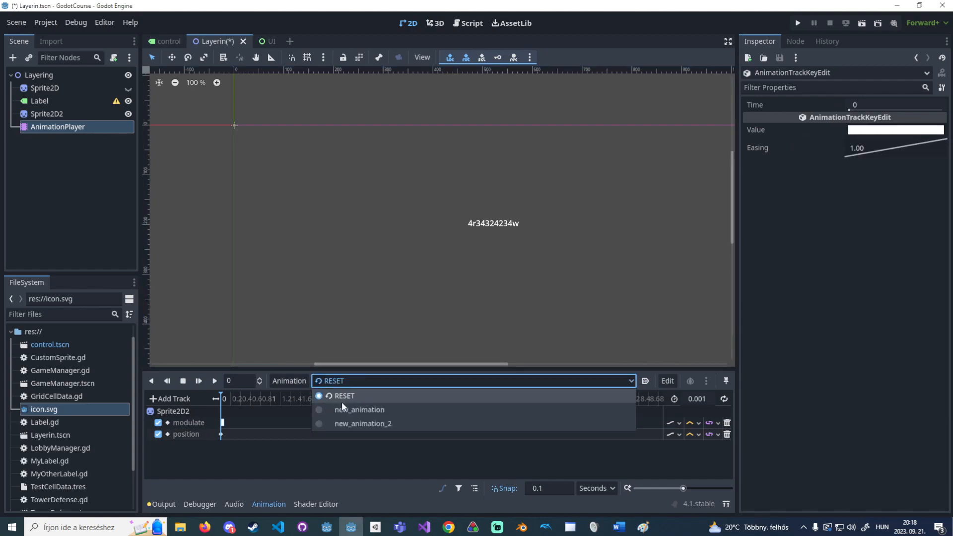
left_click(341, 397)
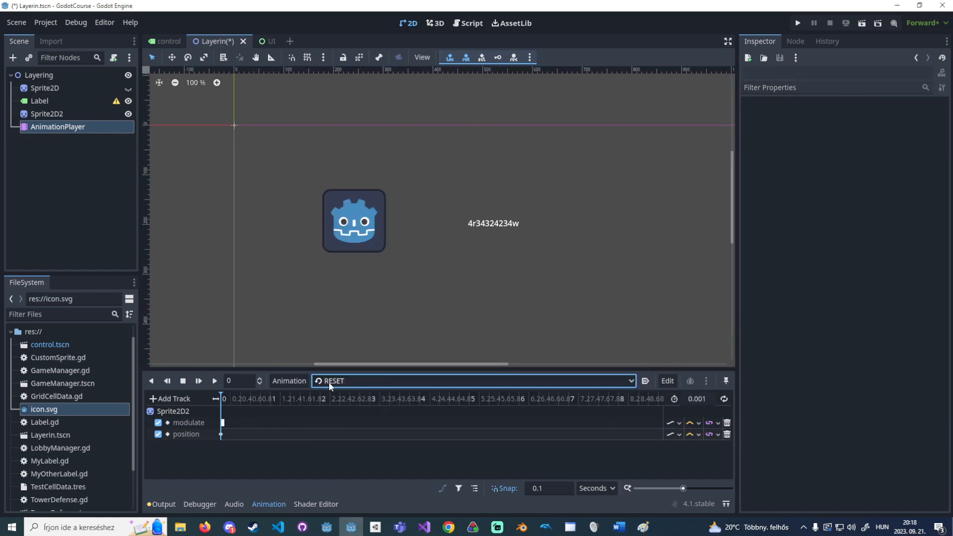
Assign a new CanvasItemMaterial to Sprite2D2 and expand the material's settings.
left_click(58, 88)
left_click(68, 114)
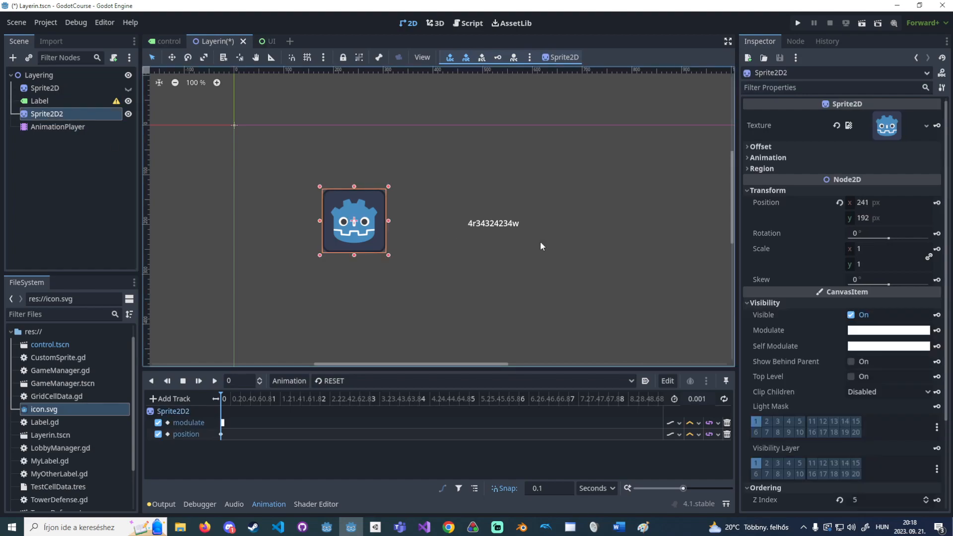
scroll(846, 292, "down", 3)
left_click(794, 441)
scroll(793, 437, "down", 1)
left_click(878, 425)
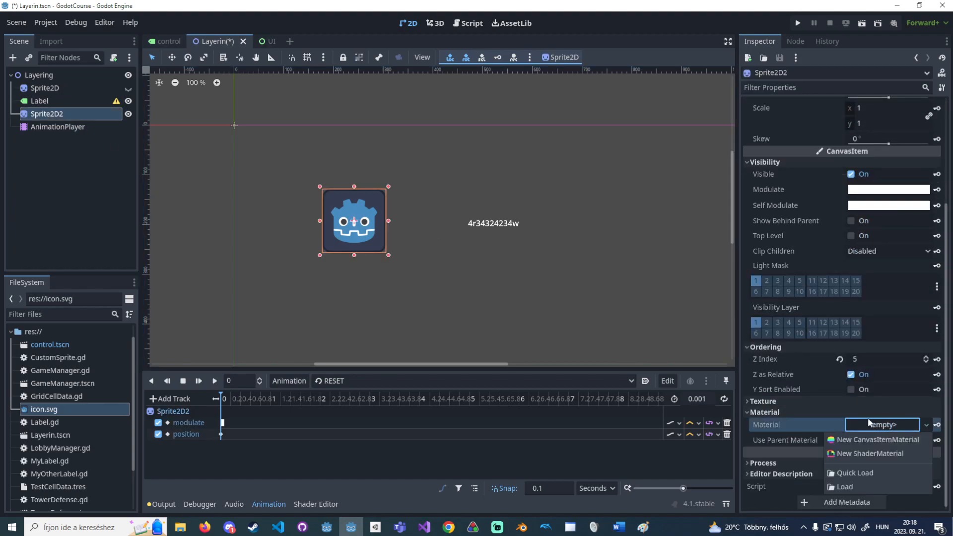
left_click(837, 440)
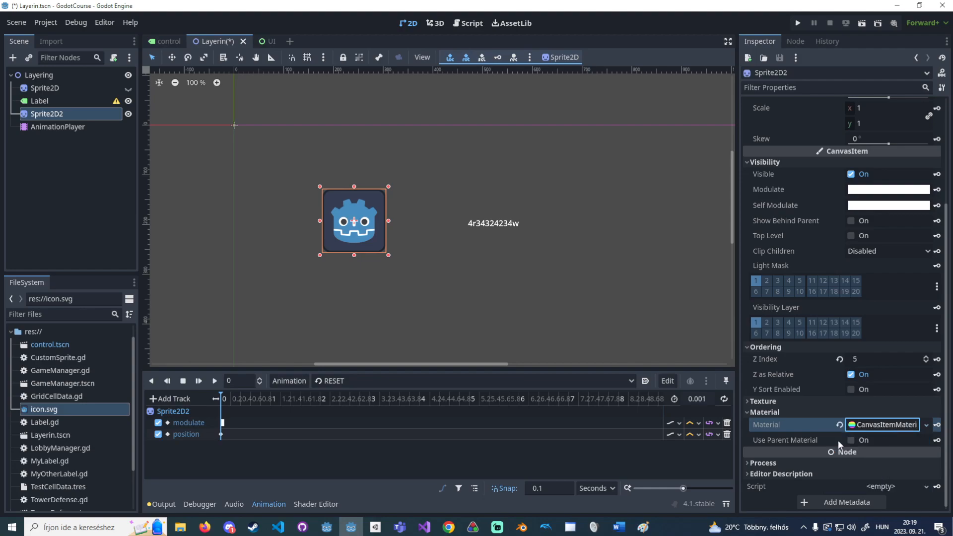
left_click(872, 428)
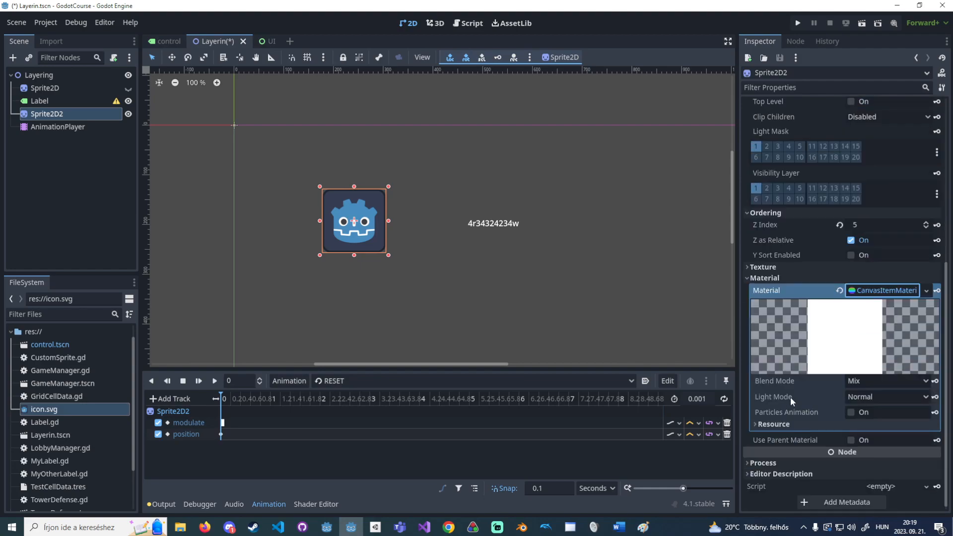
Try the Add and Subtract blend modes on Sprite2D2's CanvasItemMaterial, and return the blend mode to Mix.
left_click(870, 383)
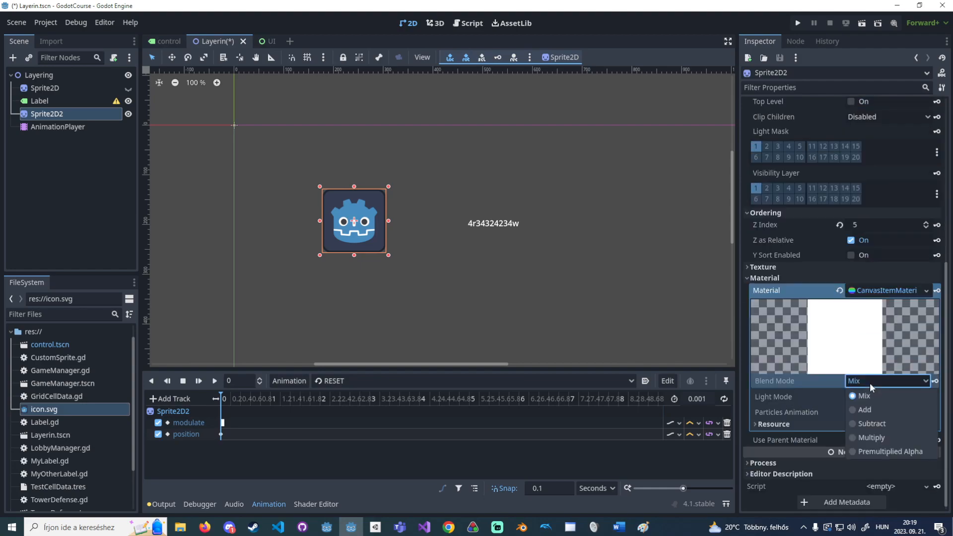
left_click(874, 409)
left_click(875, 382)
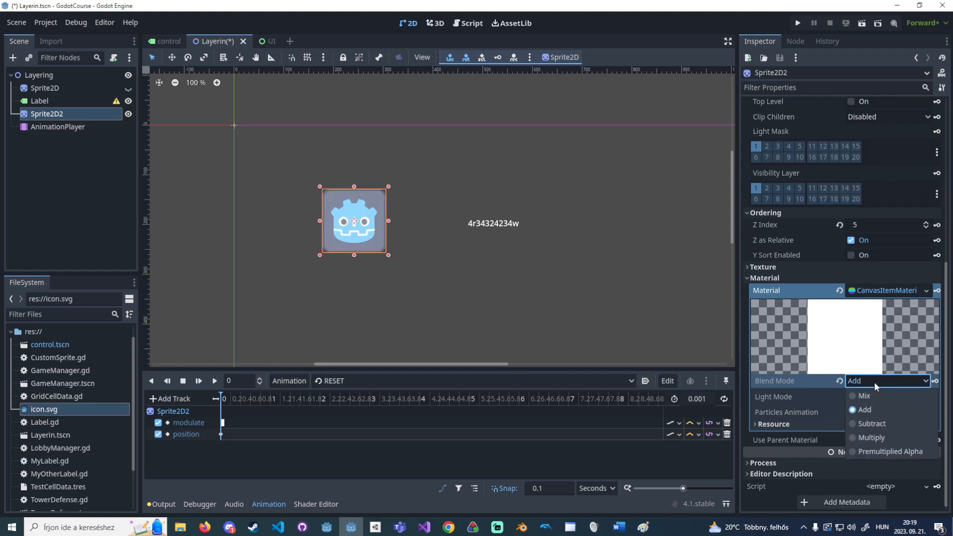
left_click(872, 423)
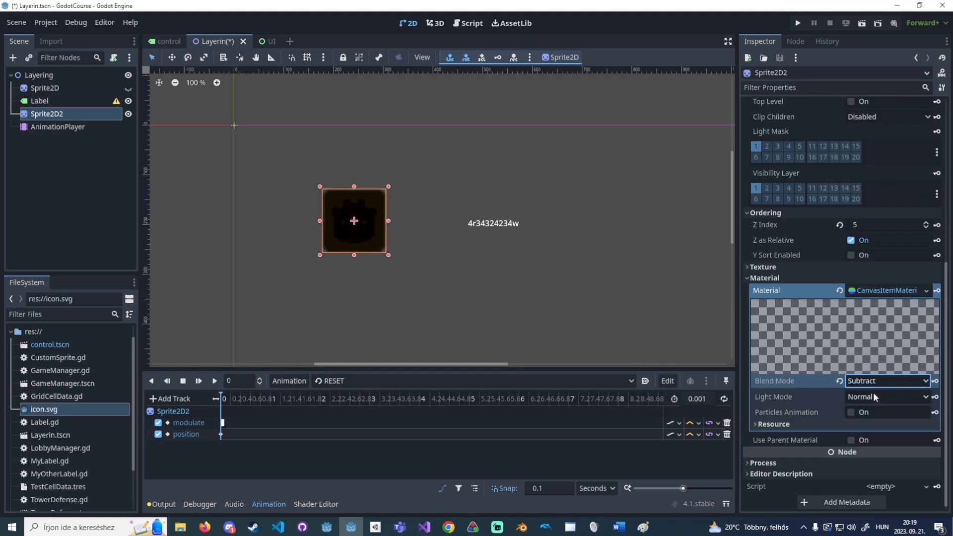
left_click(874, 380)
left_click(877, 395)
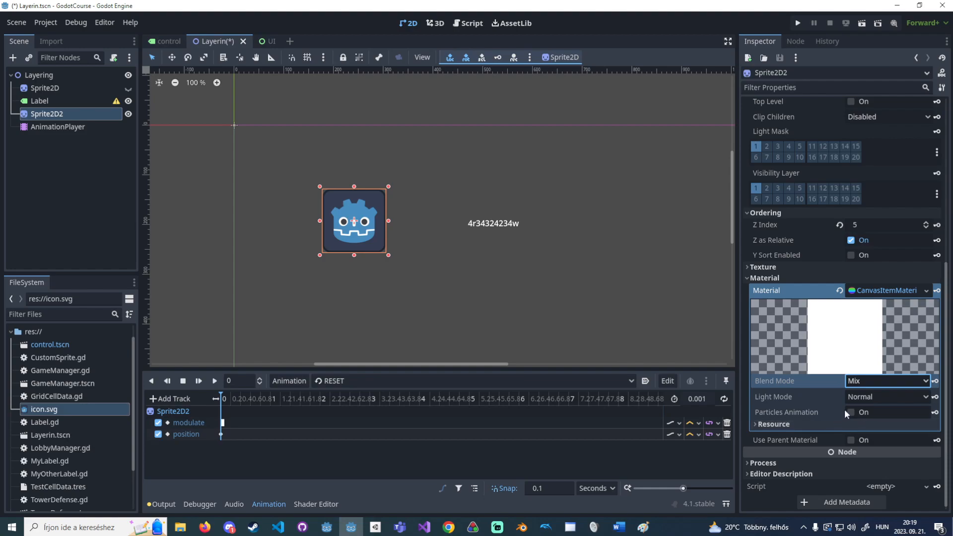
Try other light modes on the material together with the Add and Subtract blend modes, and reset both properties to their defaults.
left_click(872, 397)
left_click(880, 422)
left_click(879, 399)
left_click(874, 433)
left_click(871, 382)
left_click(871, 397)
left_click(871, 382)
left_click(869, 406)
left_click(872, 382)
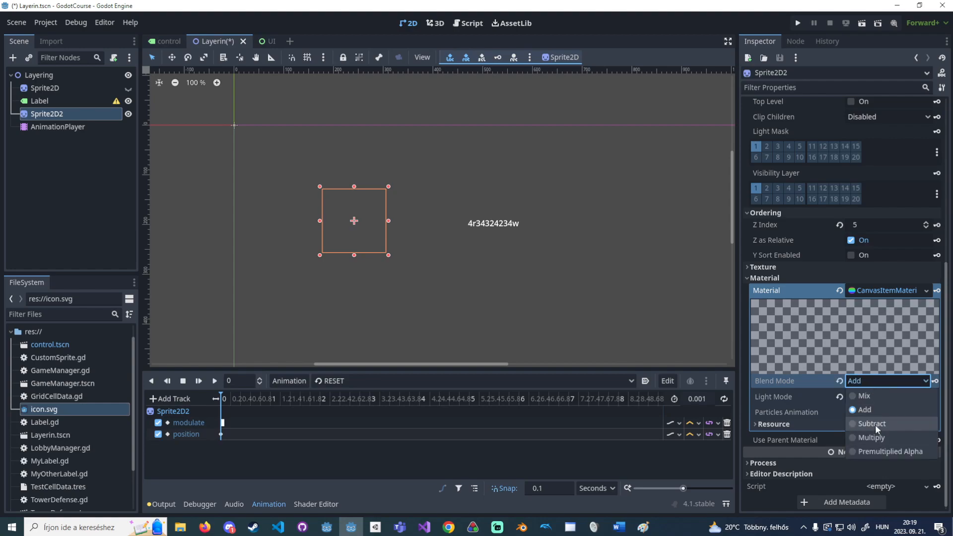
left_click(875, 424)
left_click(839, 396)
left_click(839, 381)
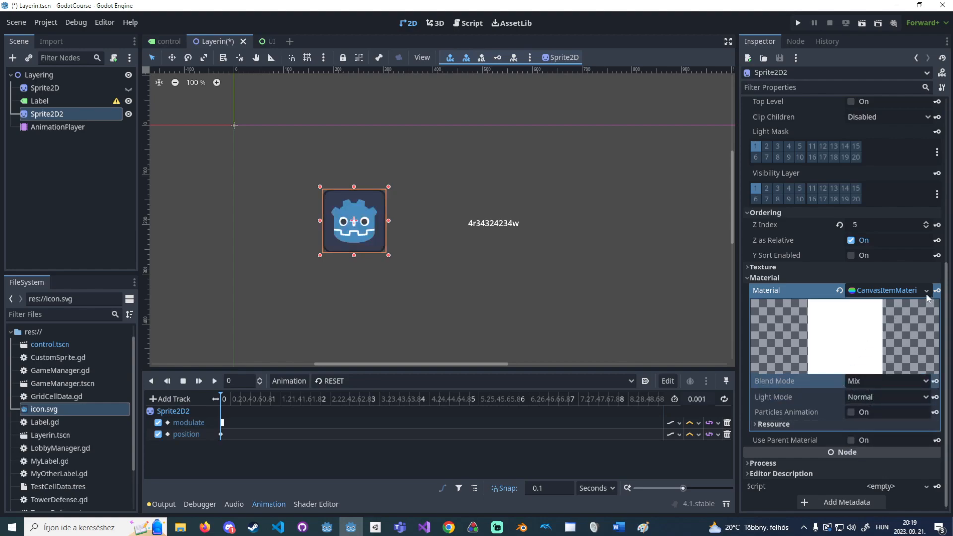
Replace Sprite2D2's material with a new ShaderMaterial and start creating a new shader for it.
left_click(925, 291)
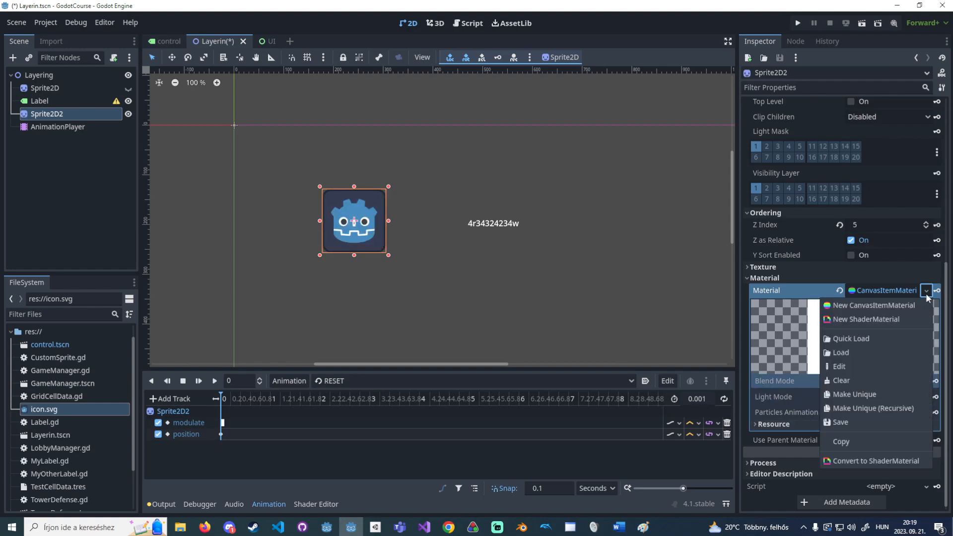
left_click(886, 323)
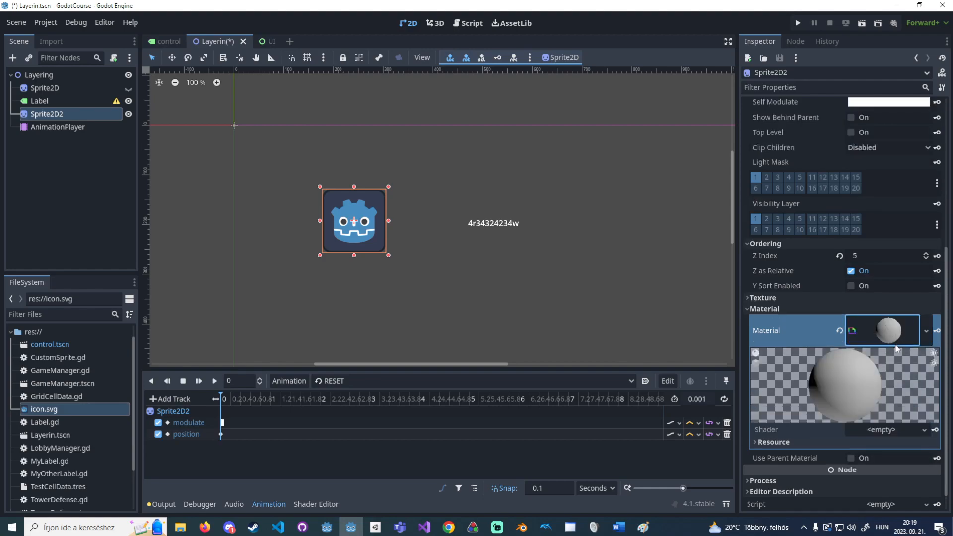
left_click(885, 410)
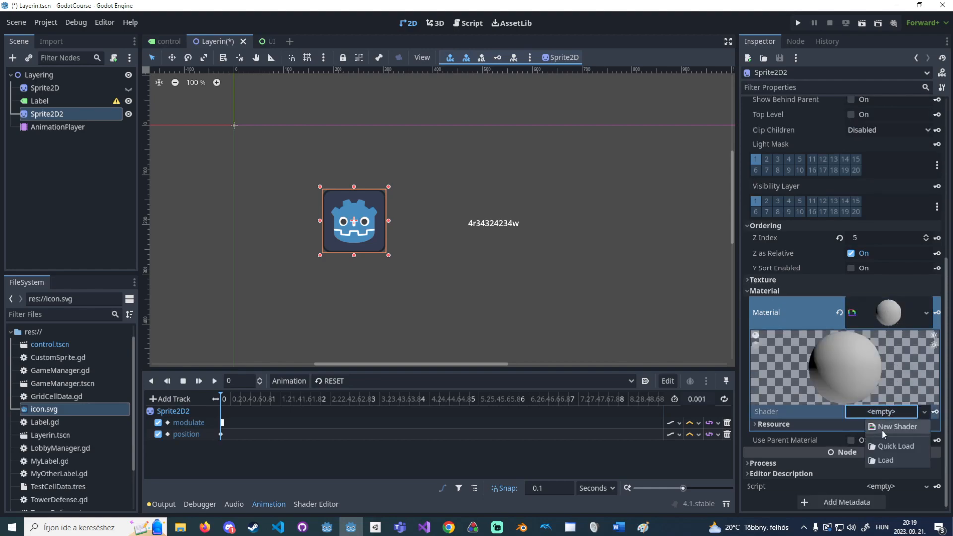
left_click(881, 428)
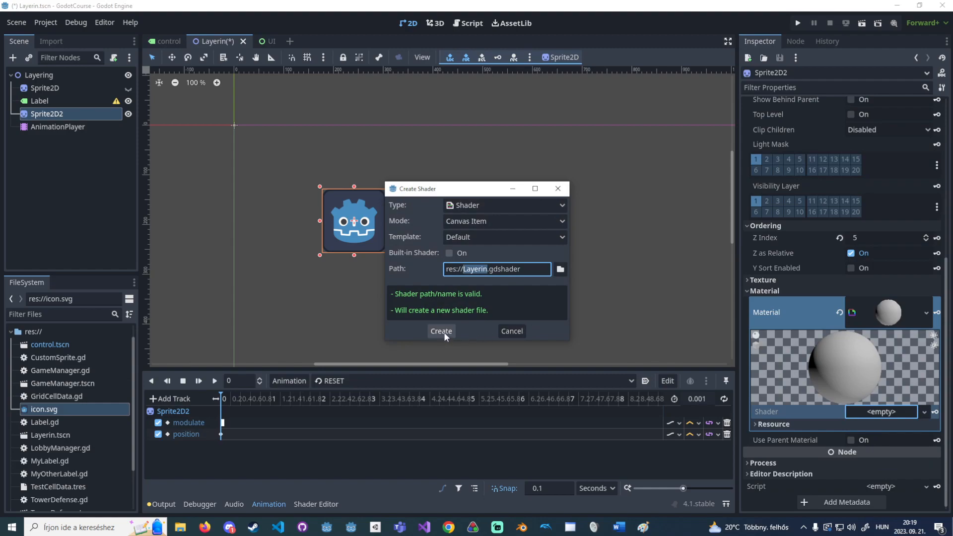
Create the Canvas Item shader as res://SpriteShowcase.gdshader and open its code at the placeholder comment.
left_click_drag(463, 191, 507, 170)
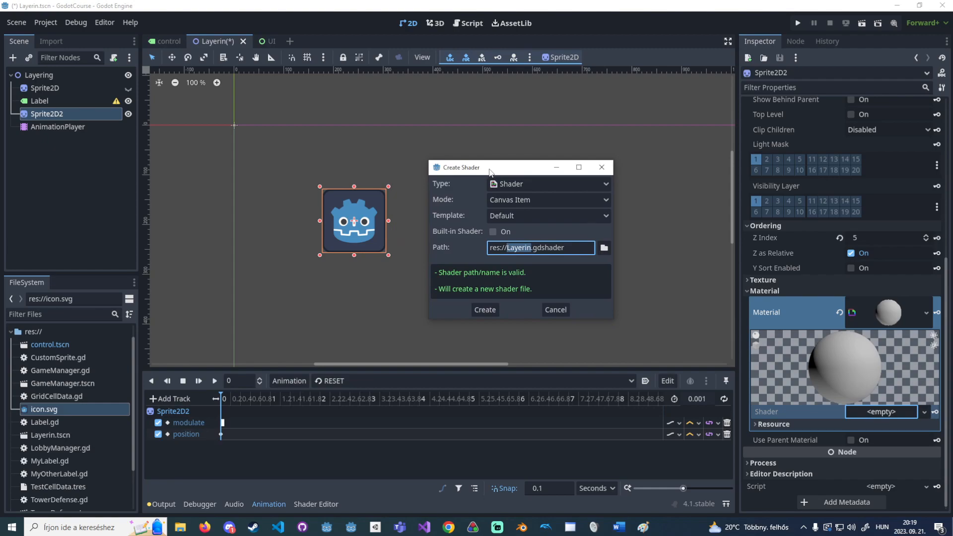
left_click_drag(488, 171, 488, 176)
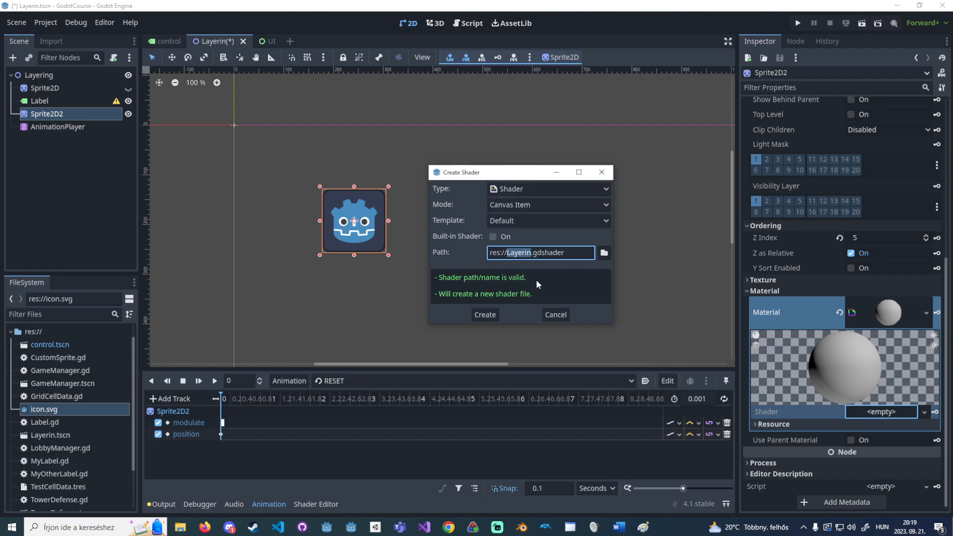
type("SpriteShowcase")
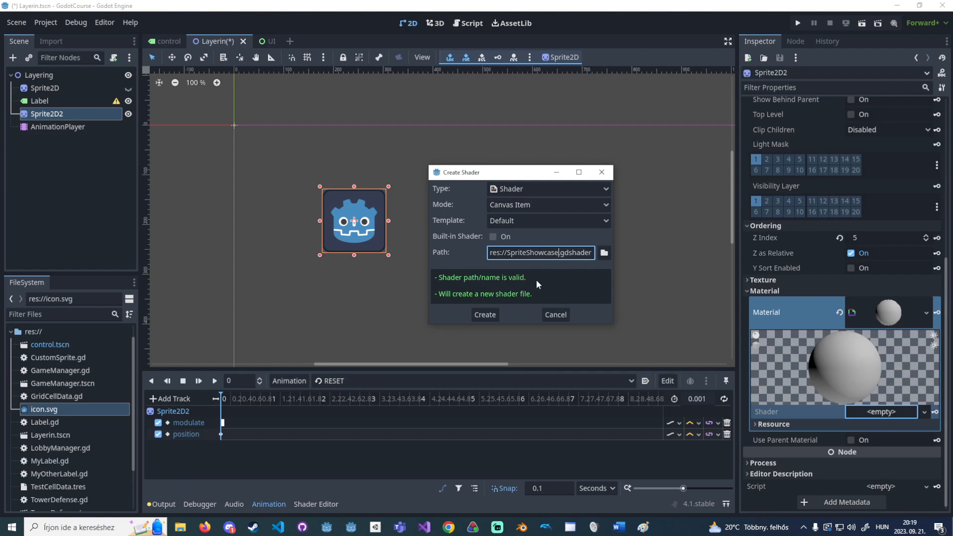
key("Return")
left_click(884, 413)
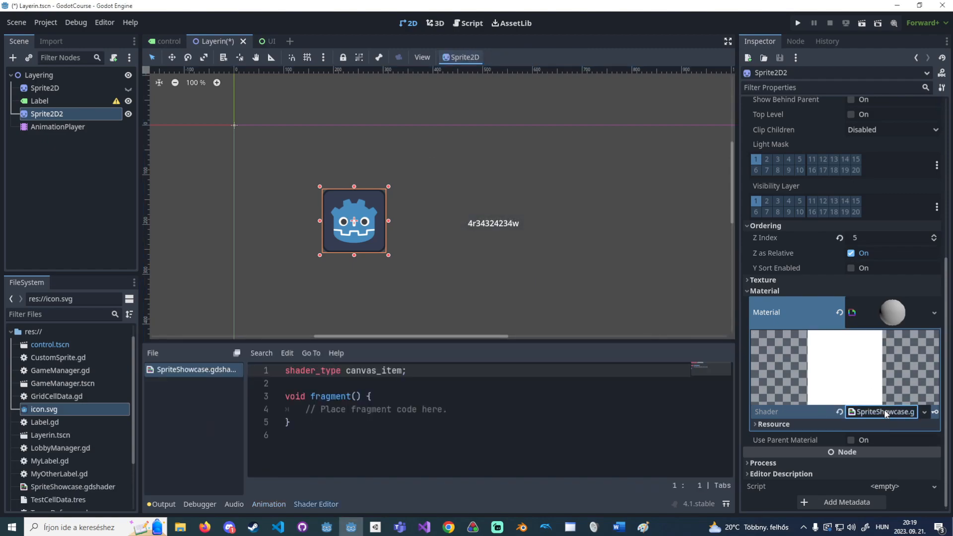
left_click_drag(472, 414, 305, 410)
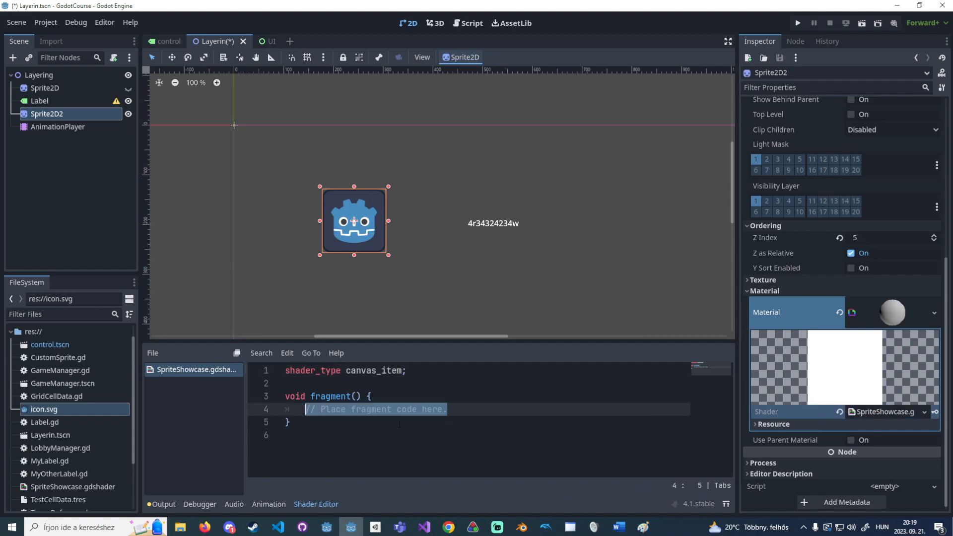
Switch to Firefox and search the web for "godot shader" in a new tab.
left_click(211, 529)
left_click(252, 25)
left_click(238, 24)
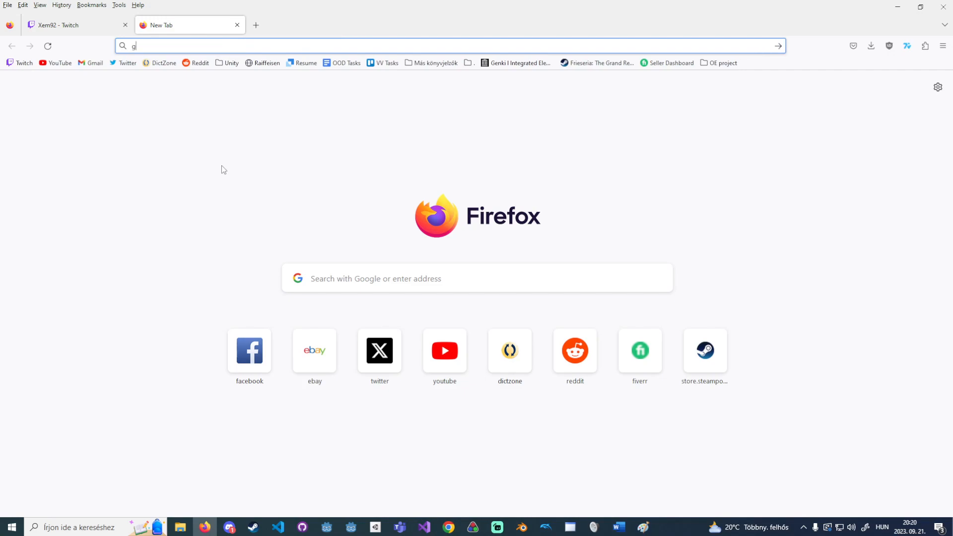
type("godot shader")
key("Return")
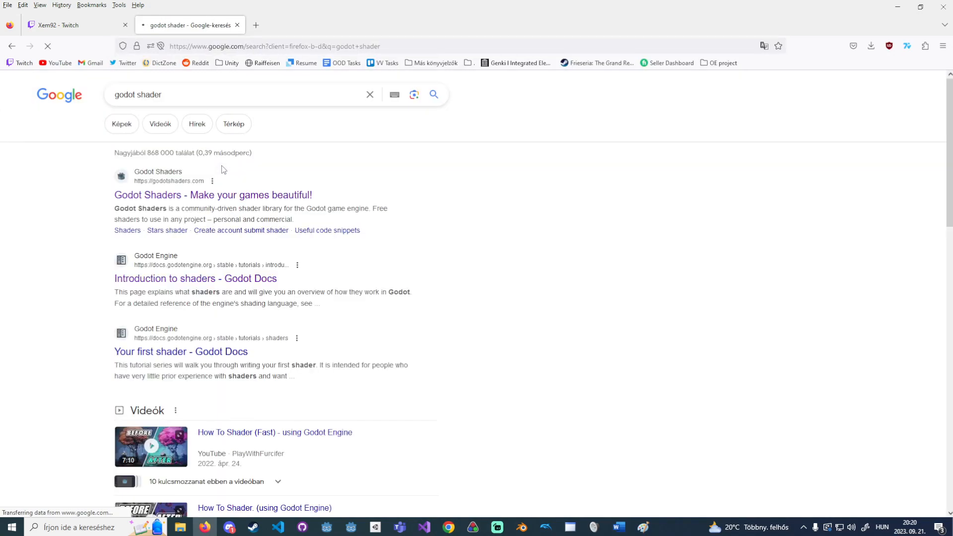
Open the "Introduction to shaders" page of Godot Docs and skim its sections on shader types and render modes.
left_click(228, 279)
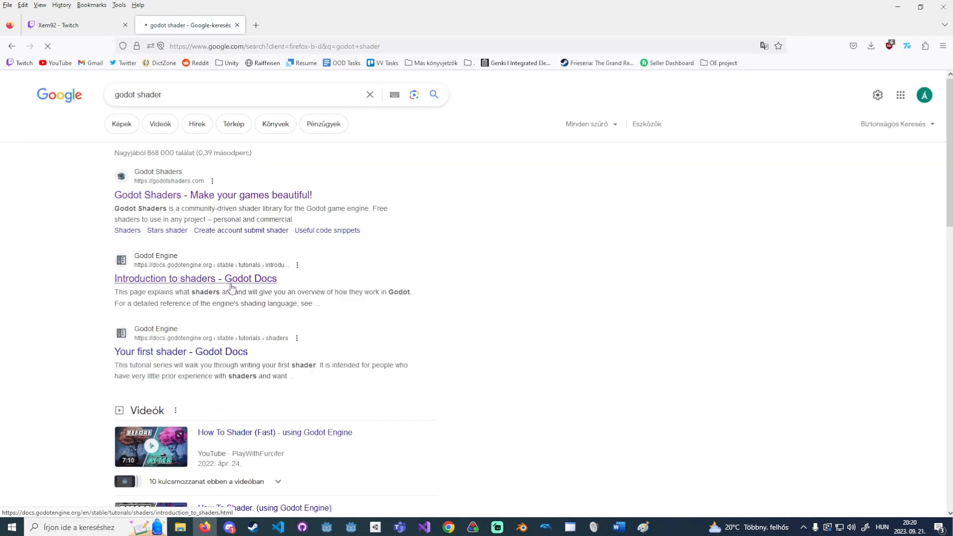
scroll(73, 143, "down", 1)
scroll(73, 142, "down", 12)
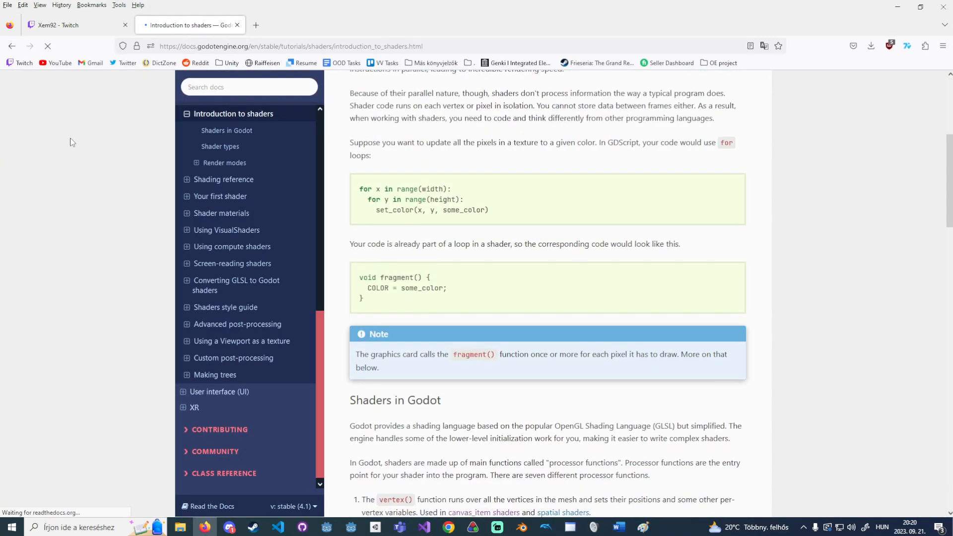
scroll(90, 147, "down", 10)
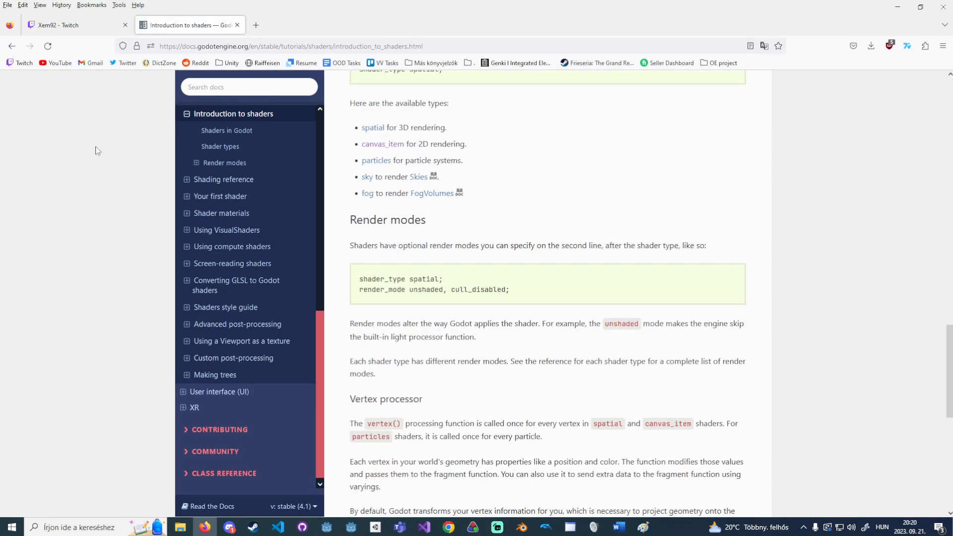
Return to the search results, open the "Your first 2D shader" tutorial in Godot Docs, and copy the page's address.
key("alt+Left")
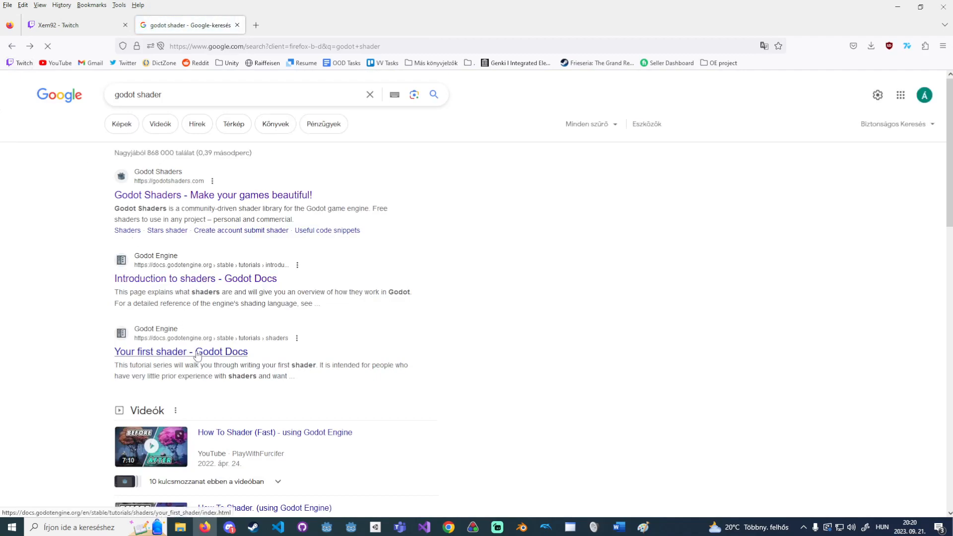
left_click(196, 352)
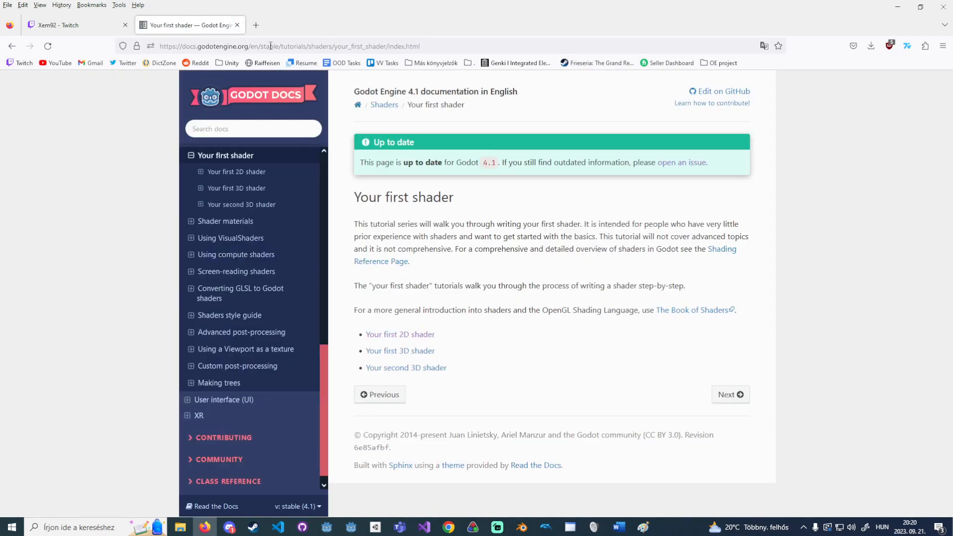
left_click(422, 334)
left_click(359, 47)
key("ctrl+c")
left_click(464, 386)
scroll(472, 404, "down", 3)
Switch to Discord and post the copied tutorial link in the vc-chat channel.
left_click(229, 527)
scroll(99, 277, "down", 1)
left_click(132, 248)
key("ctrl+v")
key("Return")
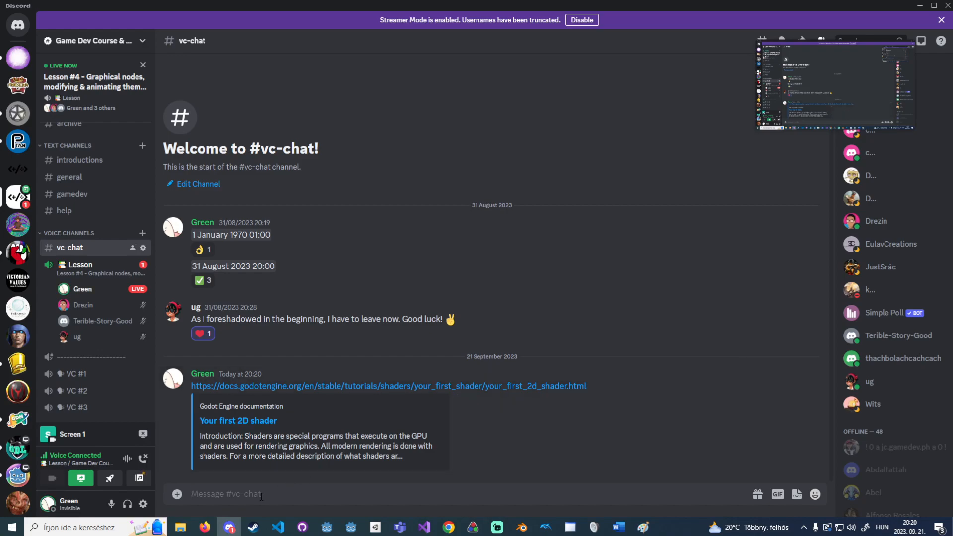
Switch back to Godot and examine the shader type, the fragment function's placeholder line, and the sprite up close.
left_click(351, 527)
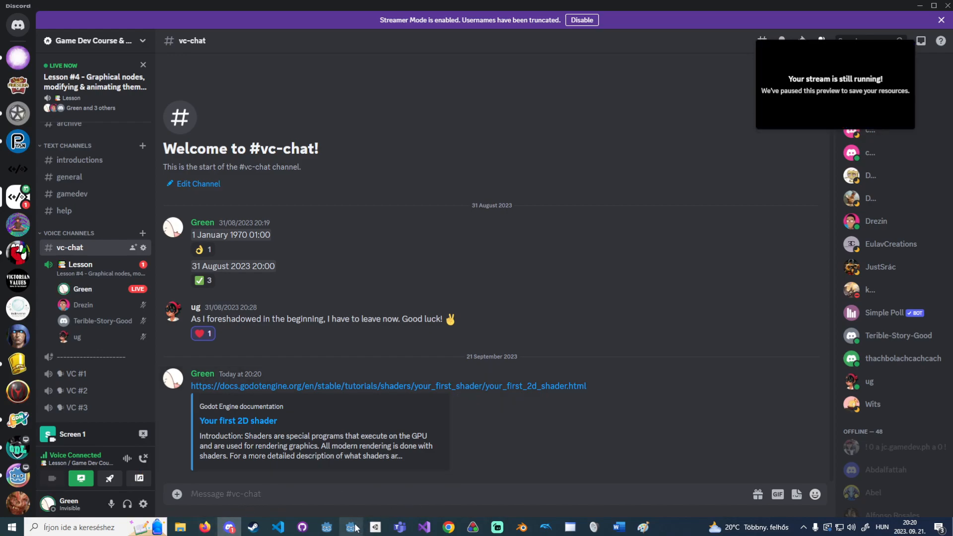
left_click_drag(468, 409, 306, 409)
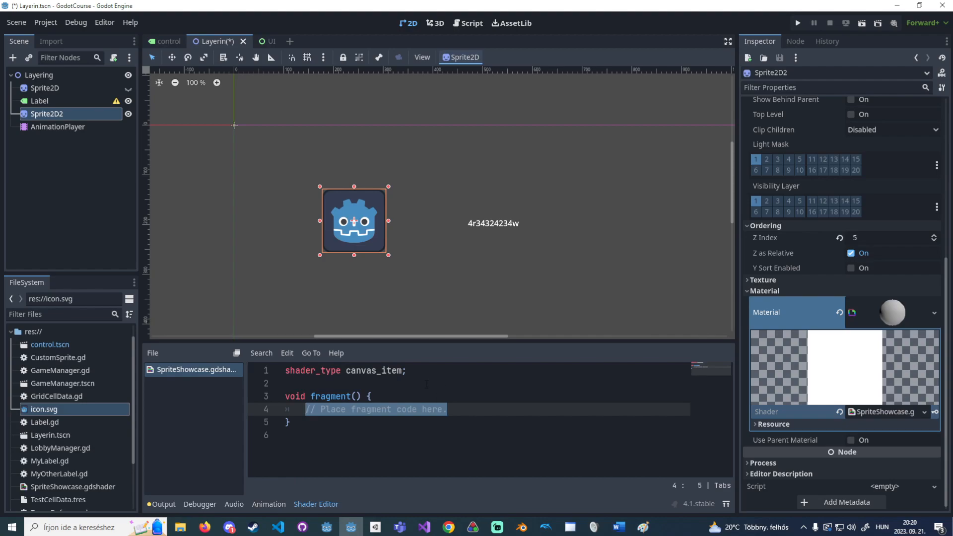
left_click(404, 371)
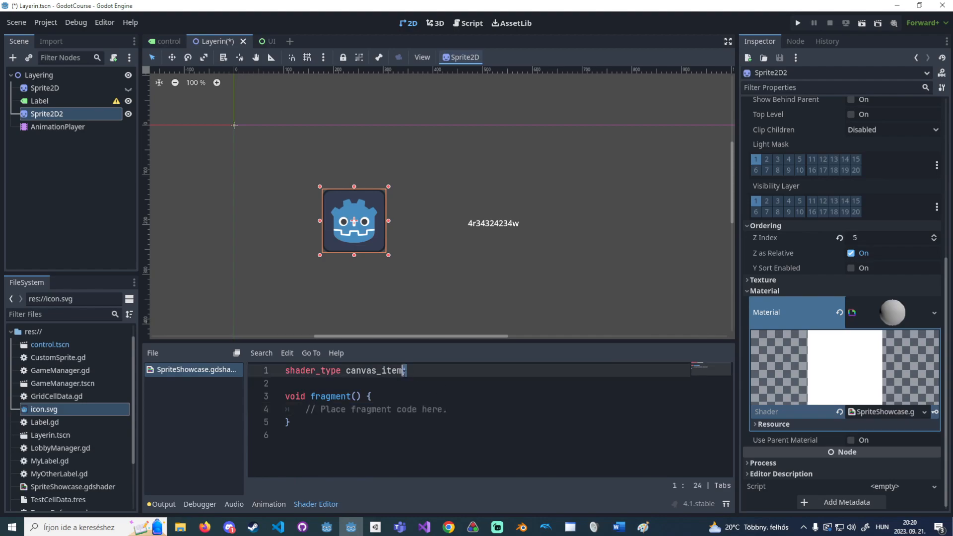
left_click_drag(472, 410, 305, 409)
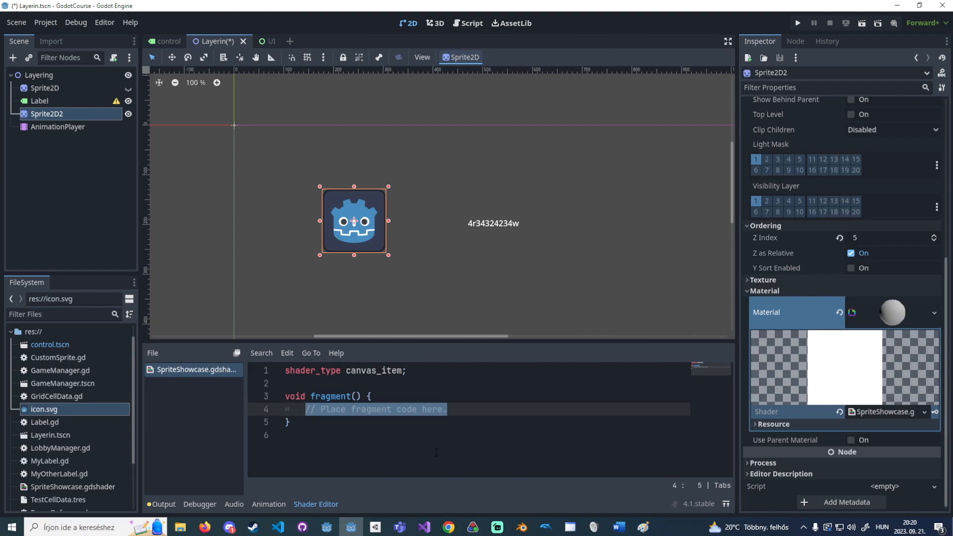
scroll(329, 234, "up", 4)
scroll(380, 228, "up", 2)
scroll(385, 228, "up", 1)
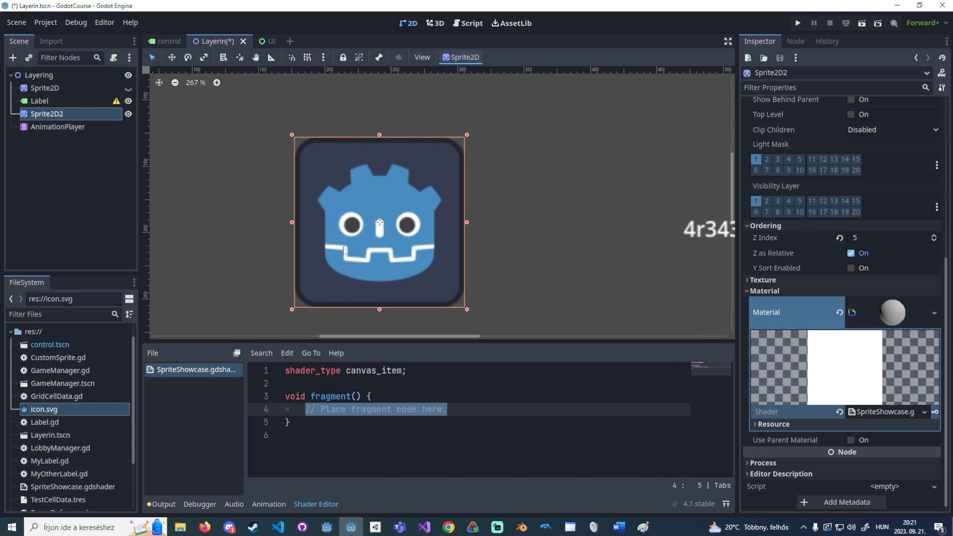
left_click_drag(458, 411, 304, 410)
left_click(454, 411)
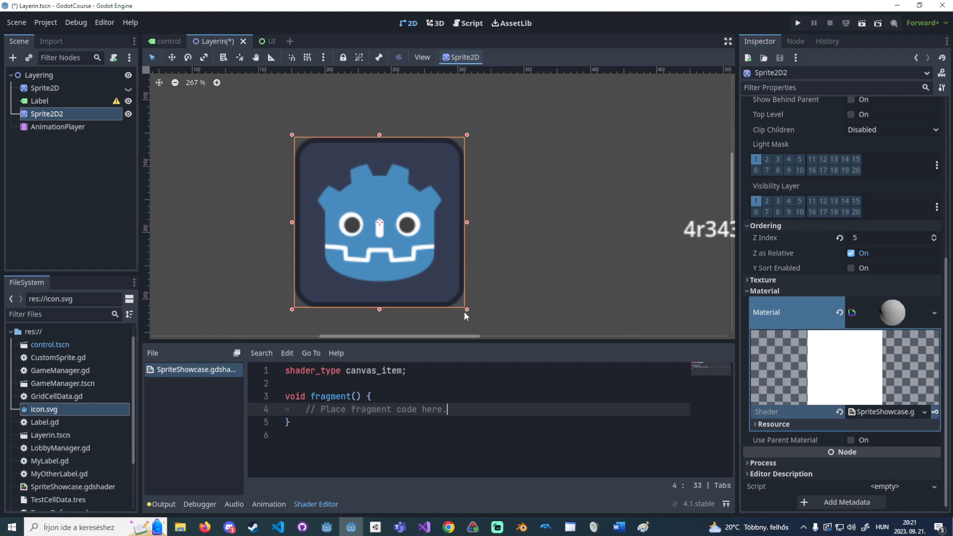
Replace the fragment function's placeholder comment with an if condition containing a distance call that takes UV as its first argument.
left_click_drag(450, 410, 306, 412)
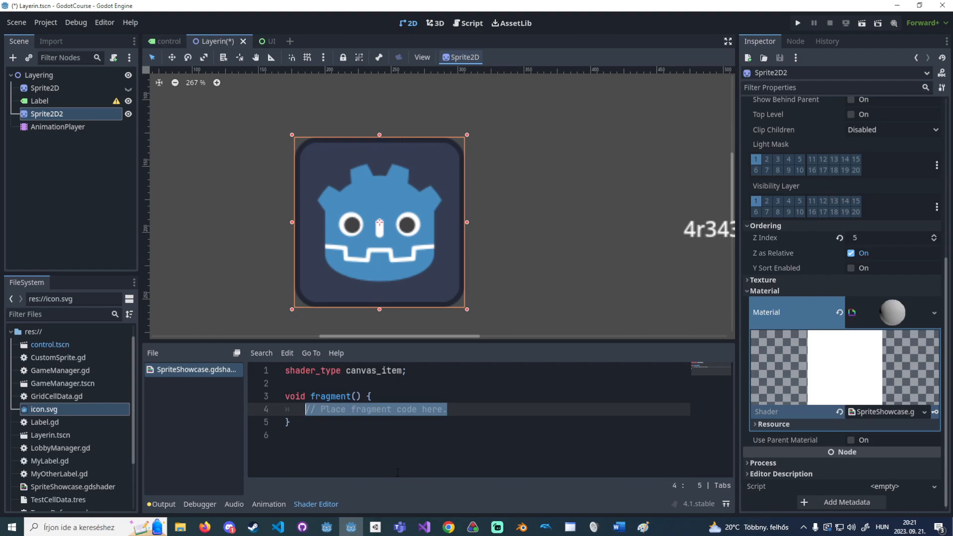
type("if(t")
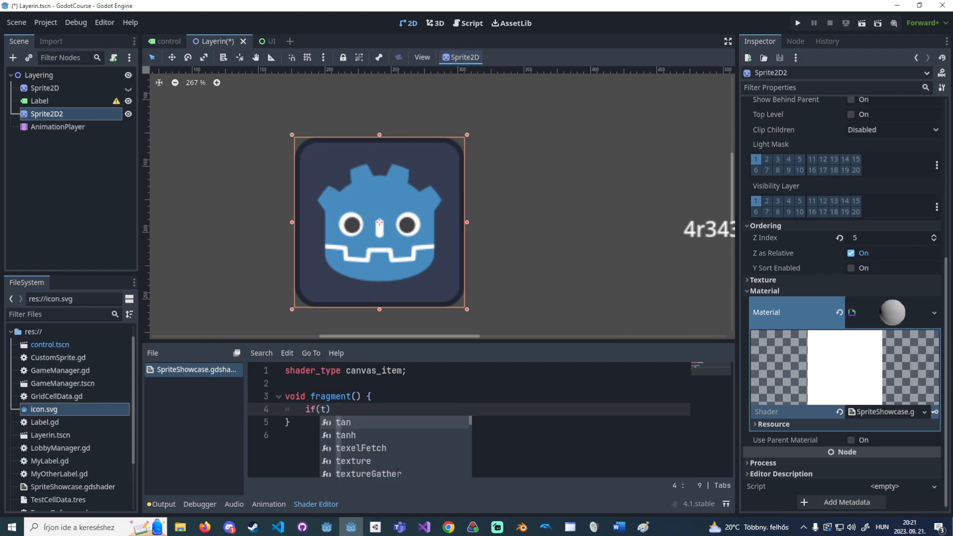
key("BackSpace")
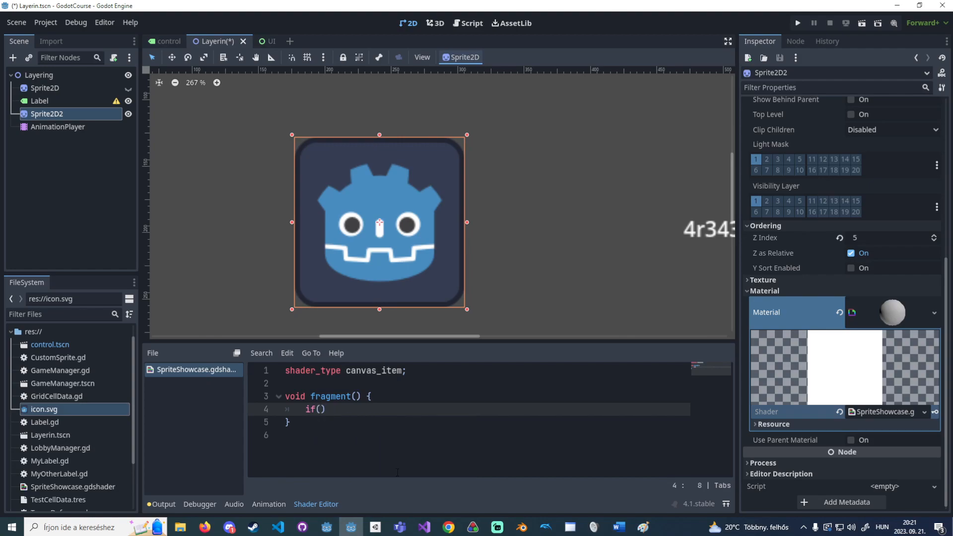
type("UV.di")
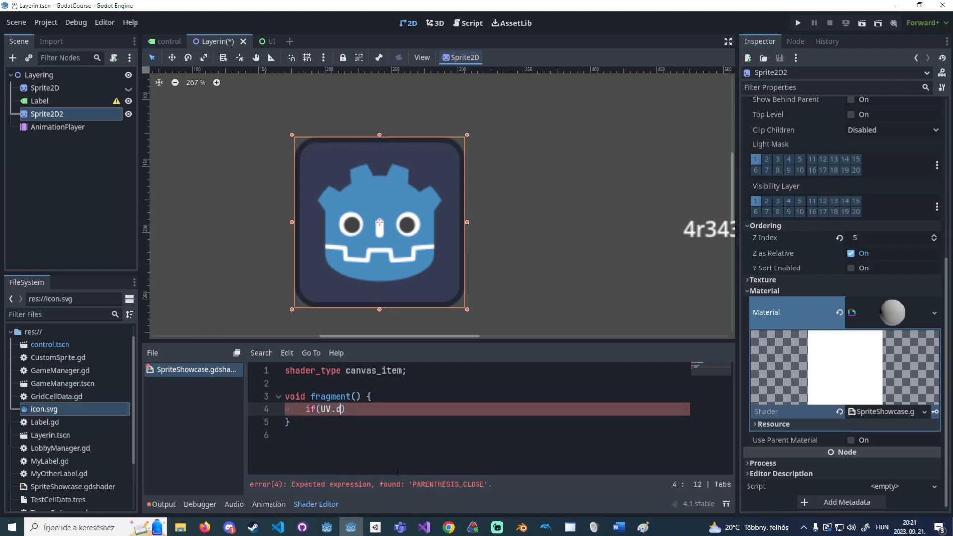
key("BackSpace")
key("BackSpace")
key("BackSpace")
key("BackSpace")
key("BackSpace")
type("dista")
key("Return")
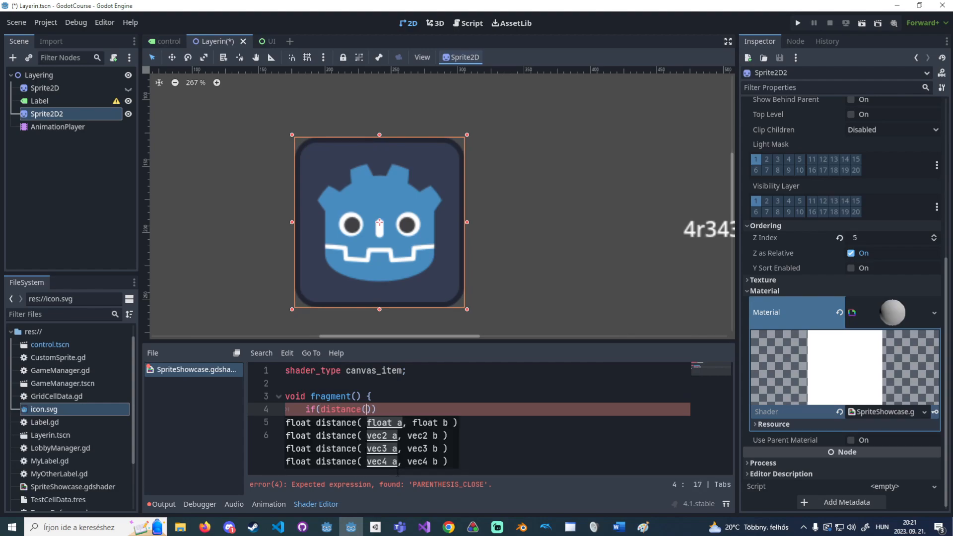
type("UV,")
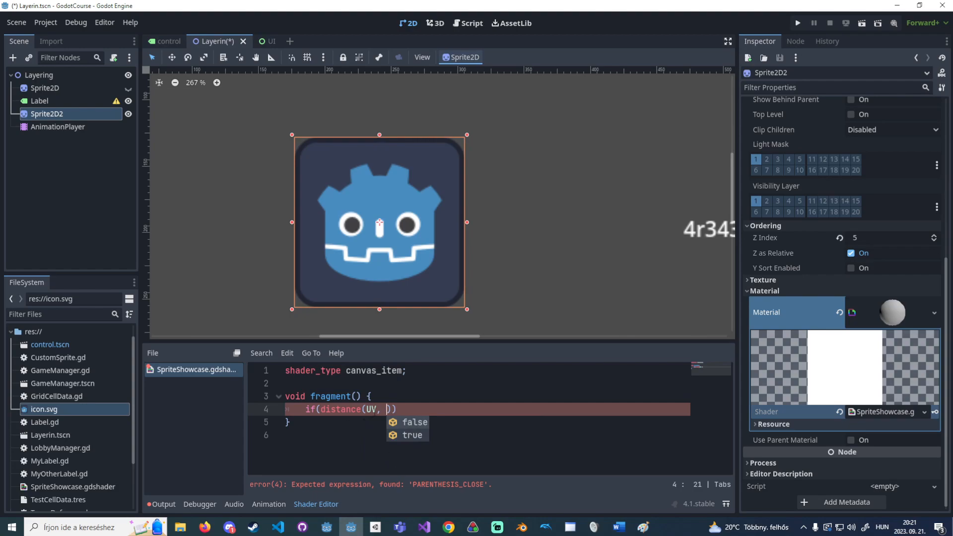
Highlight the UV argument and the fragment function name, check the vc-chat channel in Discord, and return to Godot.
double_click(370, 409)
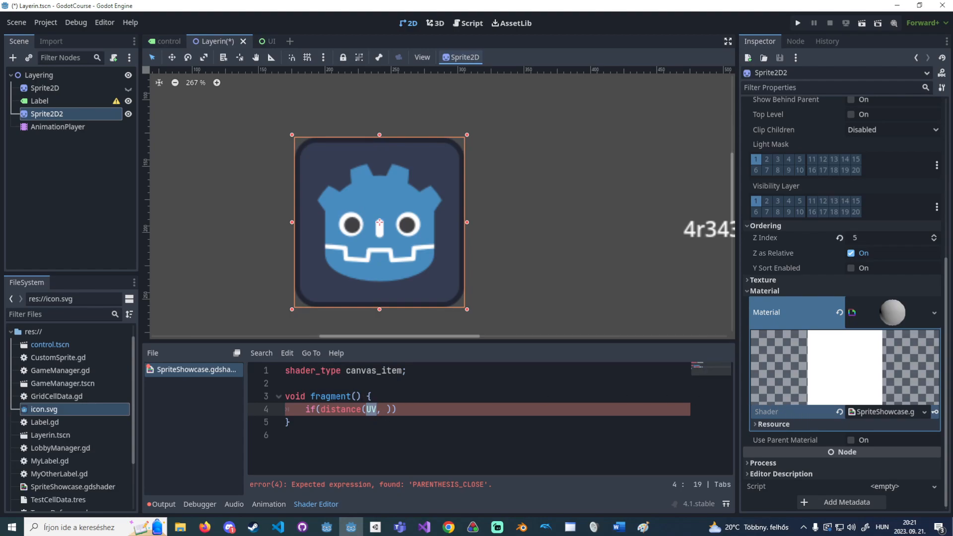
double_click(331, 396)
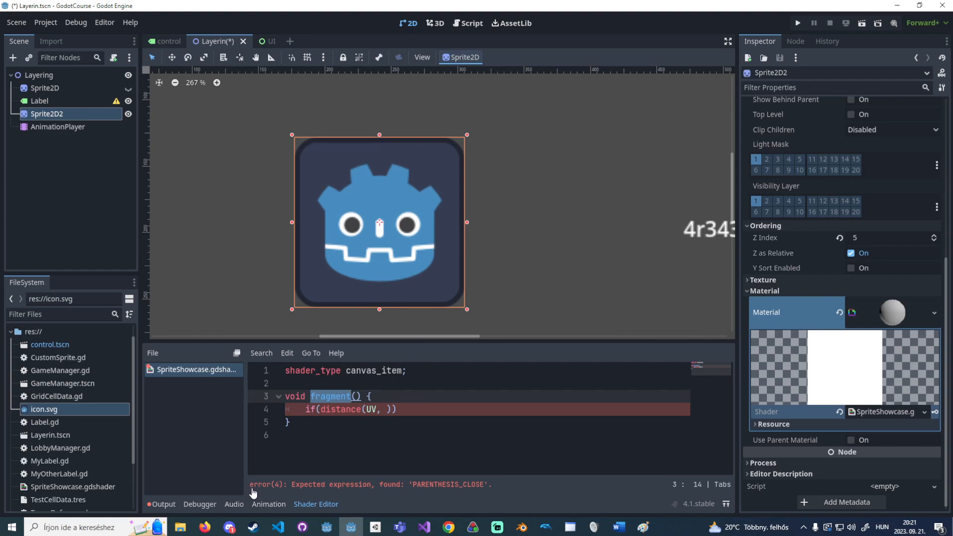
left_click(235, 526)
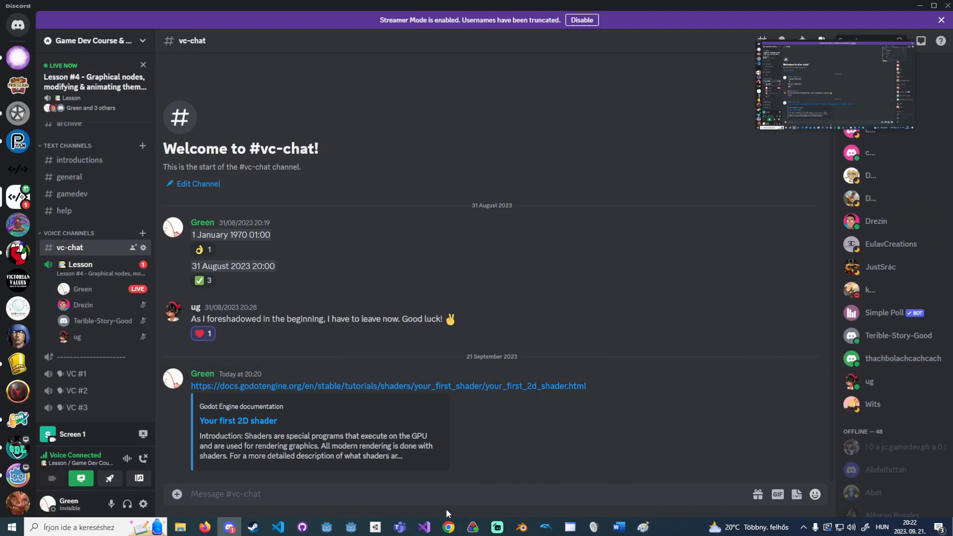
left_click(351, 526)
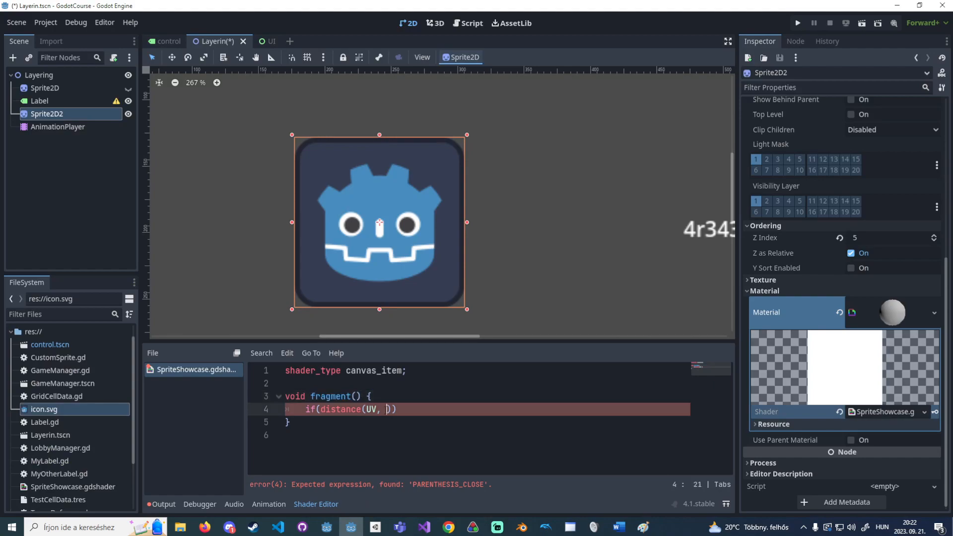
Add vec2(0.5) as the second argument of the distance call and highlight the whole expression.
type("vec2(")
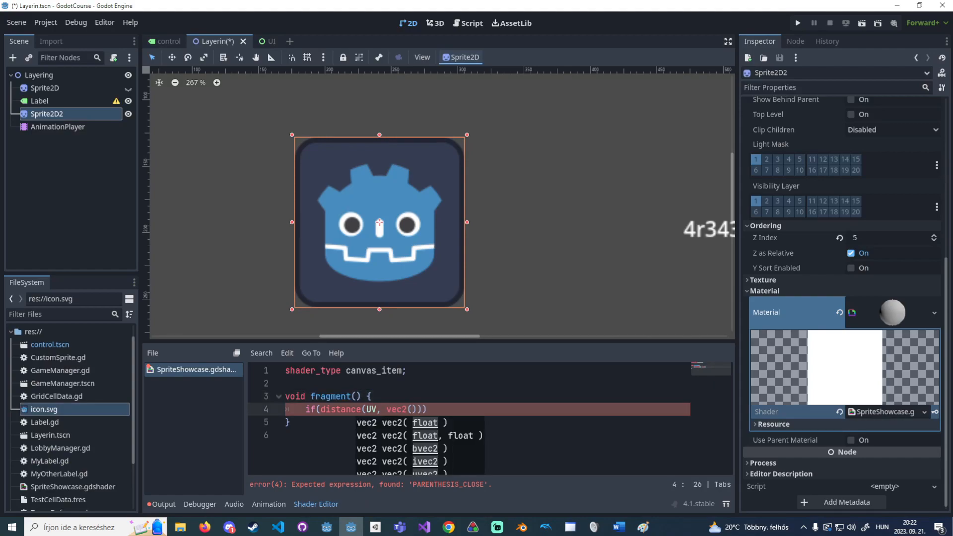
type("0.5")
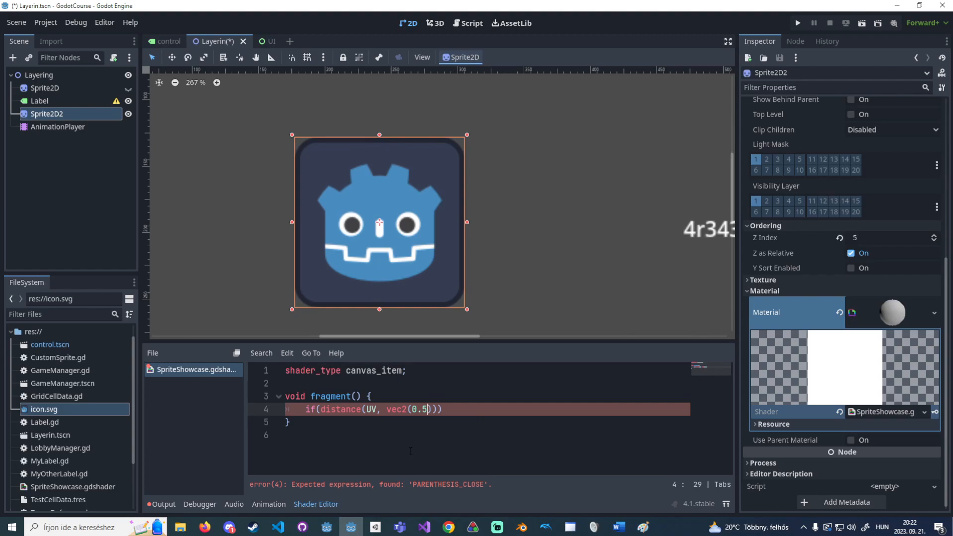
left_click_drag(320, 409, 438, 410)
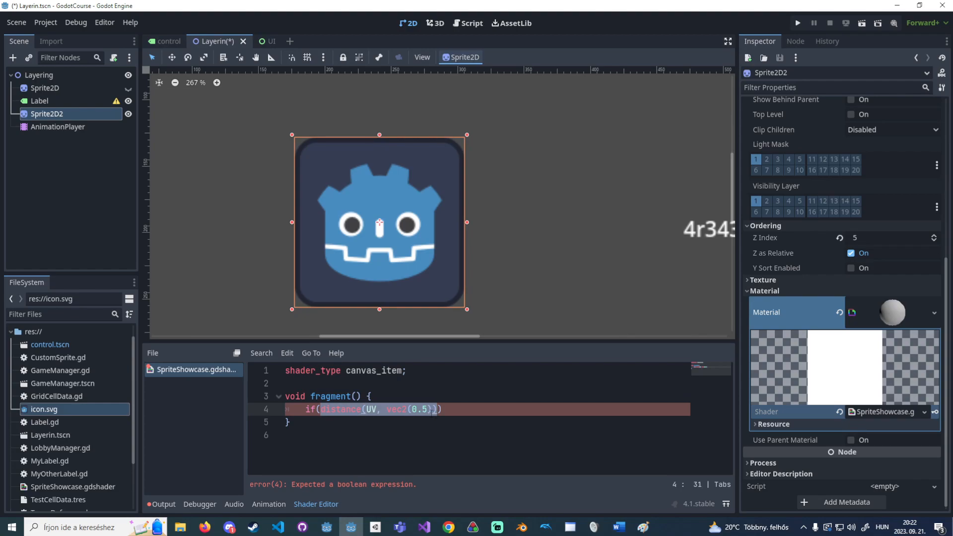
left_click(432, 409)
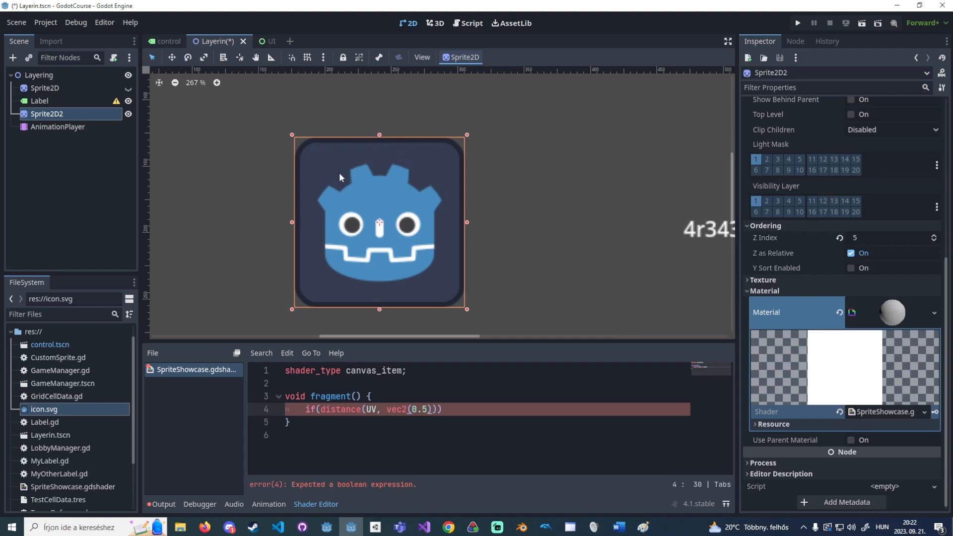
Examine the enlarged preview of the sprite's texture and collapse it again.
scroll(784, 219, "up", 10)
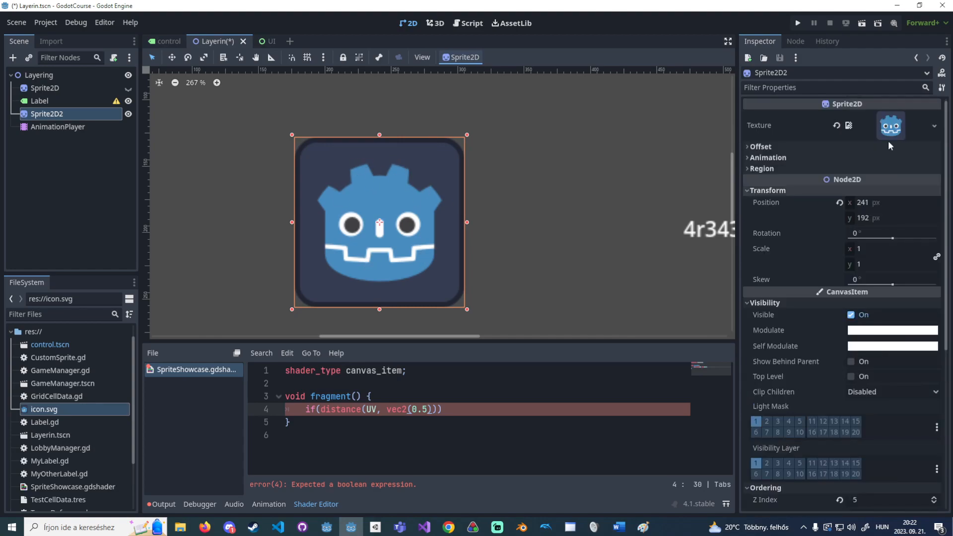
left_click(900, 129)
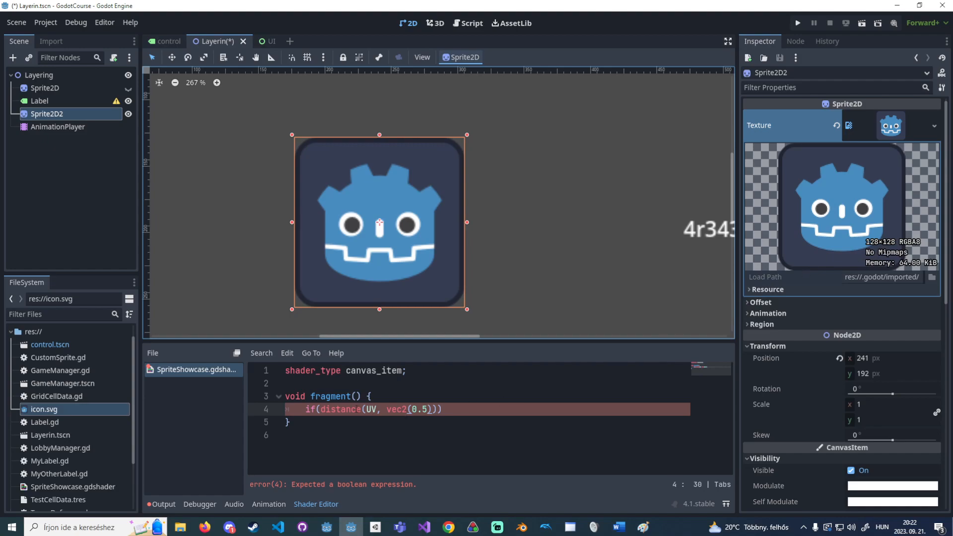
left_click(890, 128)
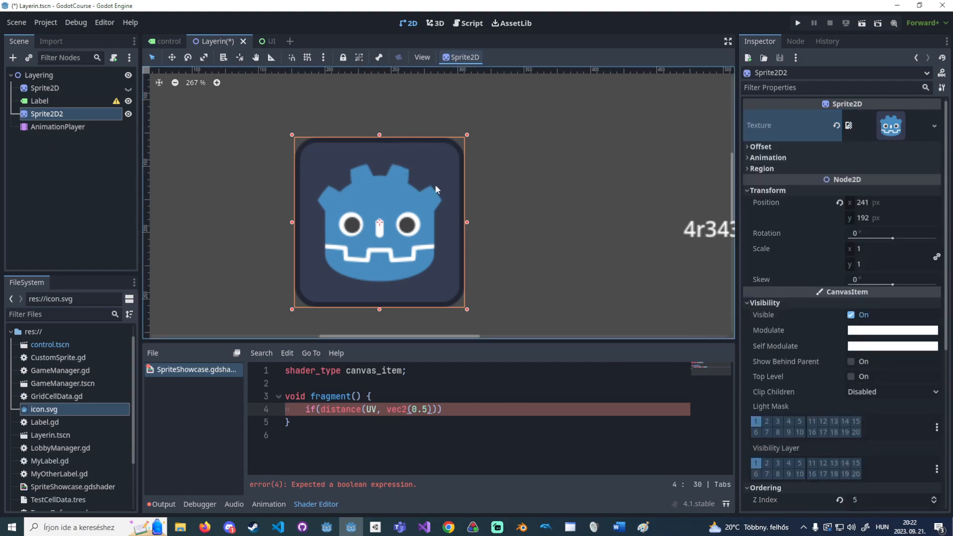
Complete the condition so the distance is compared with < 0.25, and add an empty braced block below it.
key("Right")
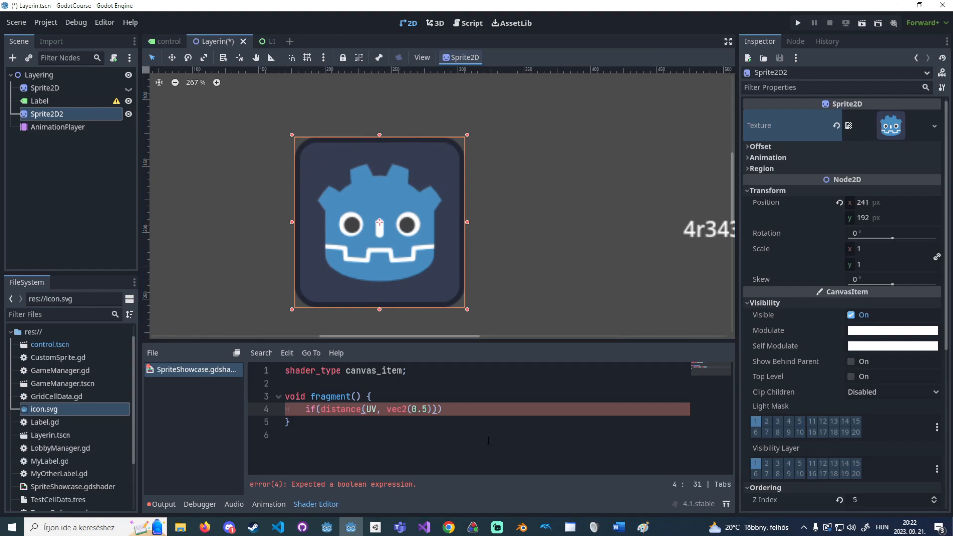
type("< 0.25")
key("Right")
key("Return")
type("{")
key("Return")
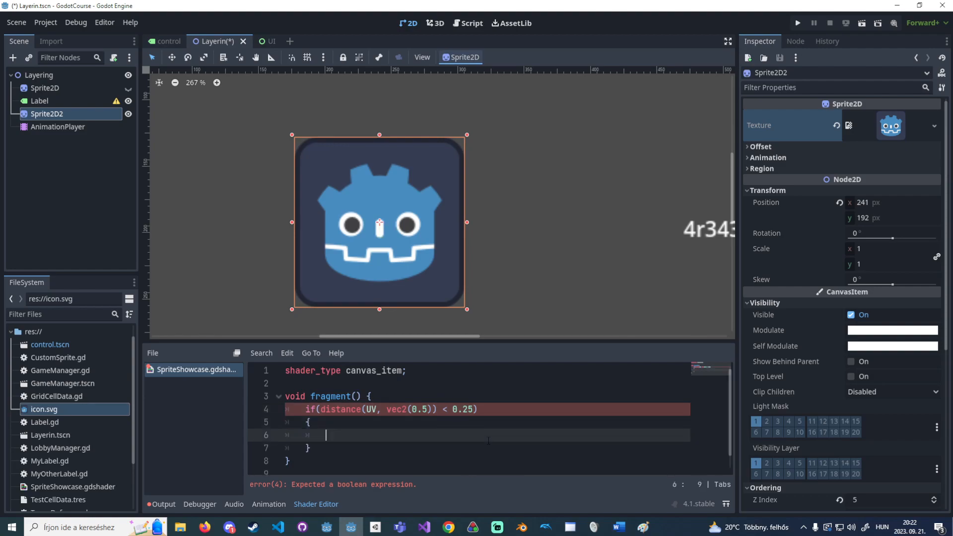
Inside the if block, assign COLOR = vec4(0.0);.
left_click(438, 412)
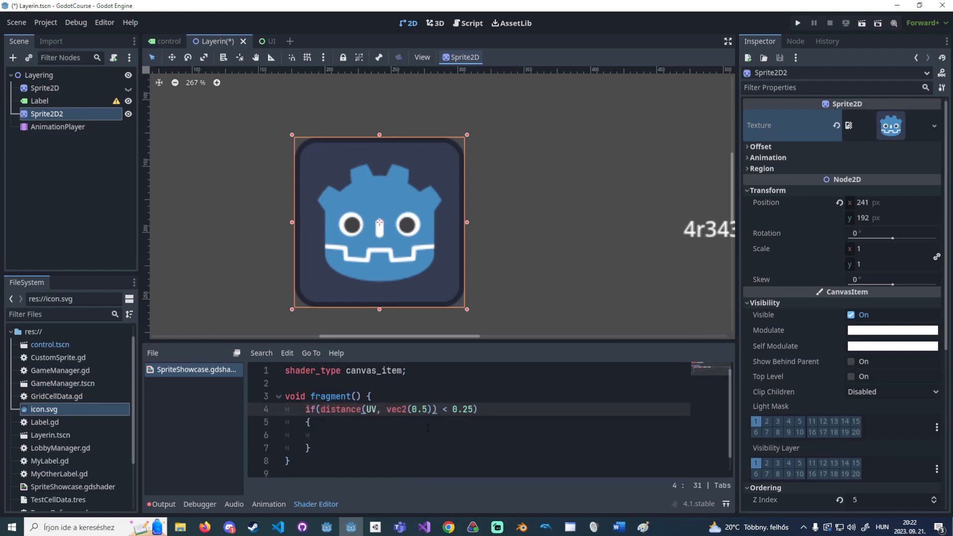
key("Down")
key("Down")
type("COLOR ")
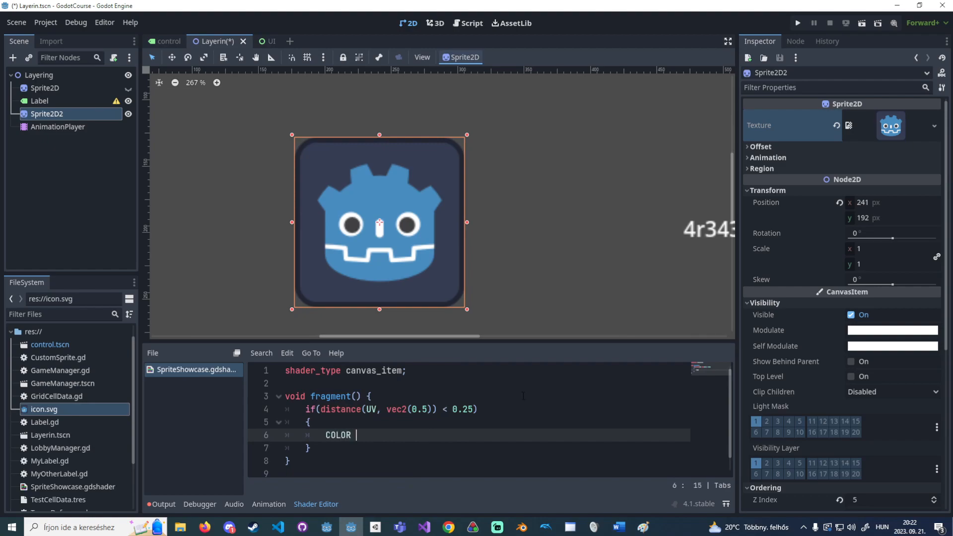
type("= vec4(0.0);")
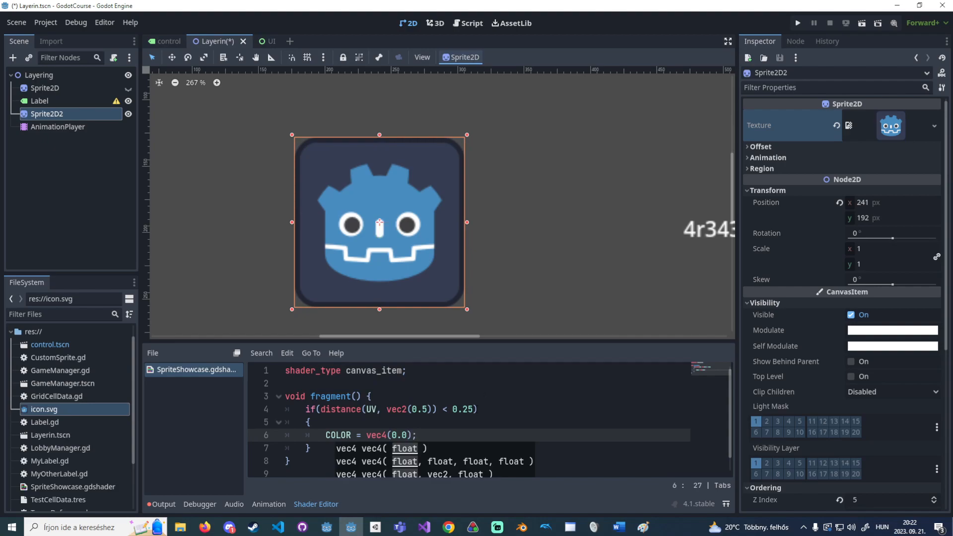
Reverse the comparison to greater than, save the scene, and set the distance threshold to 0.5.
left_click(448, 409)
key("BackSpace")
type(">")
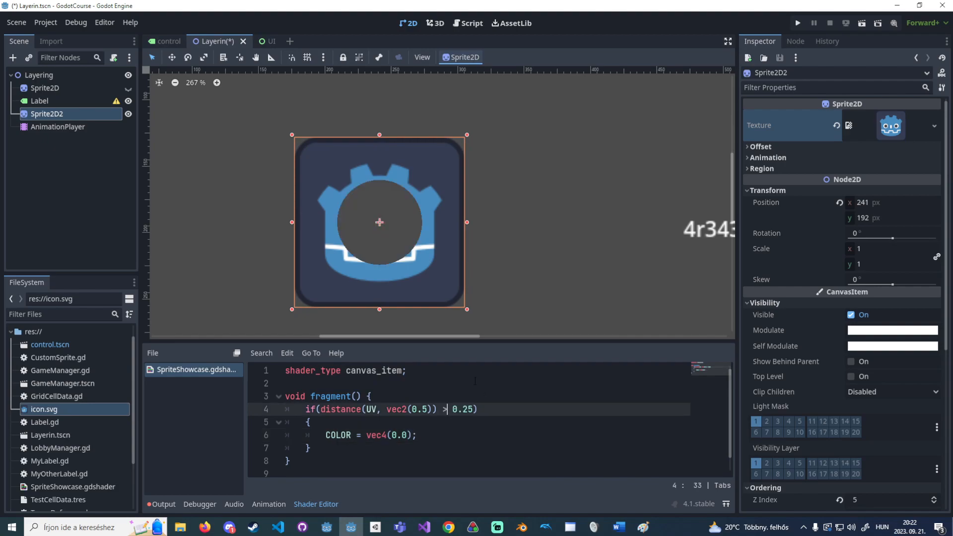
key("ctrl+s")
left_click(466, 409)
key("BackSpace")
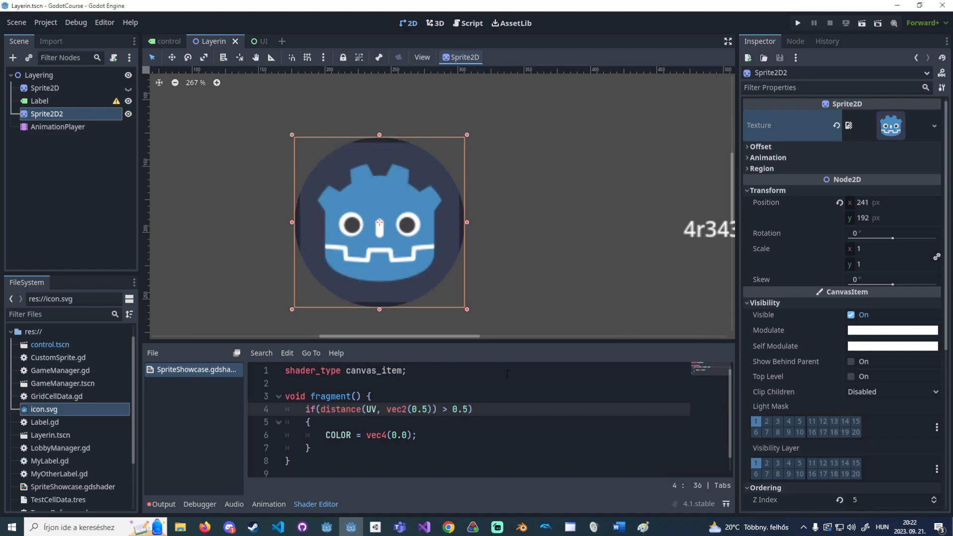
Examine the COLOR assignment, its vec4(0.0) value, and the shader material's preview.
left_click(464, 389)
left_click_drag(424, 436, 327, 436)
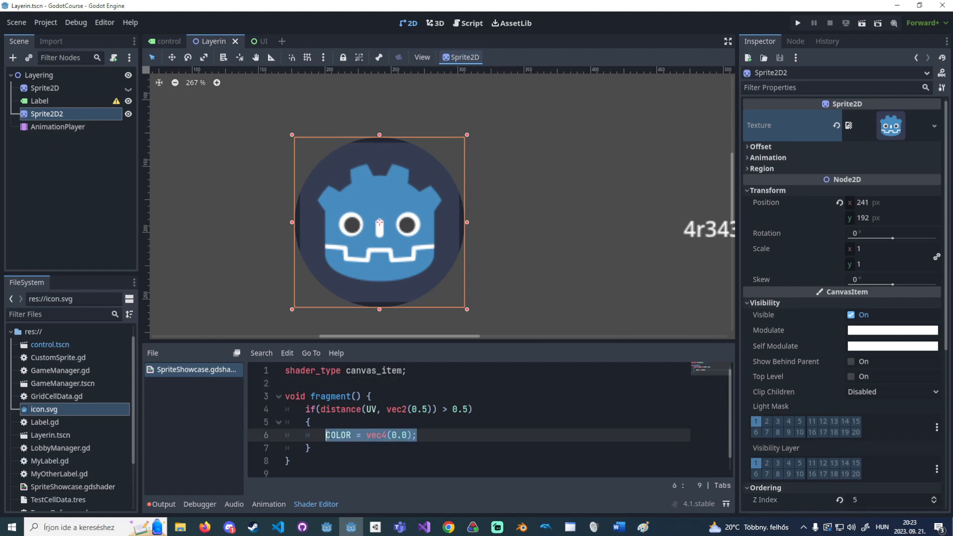
left_click(407, 387)
double_click(342, 435)
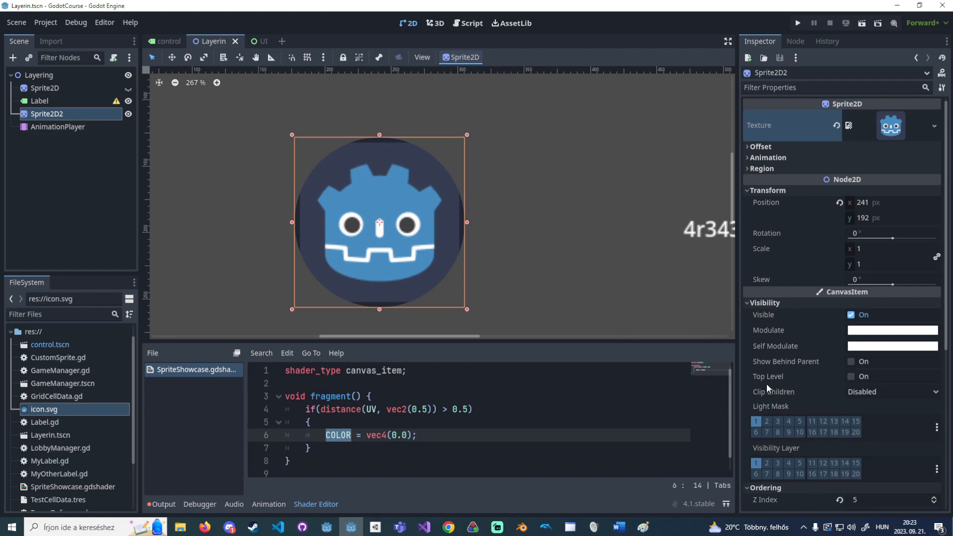
scroll(817, 386, "down", 5)
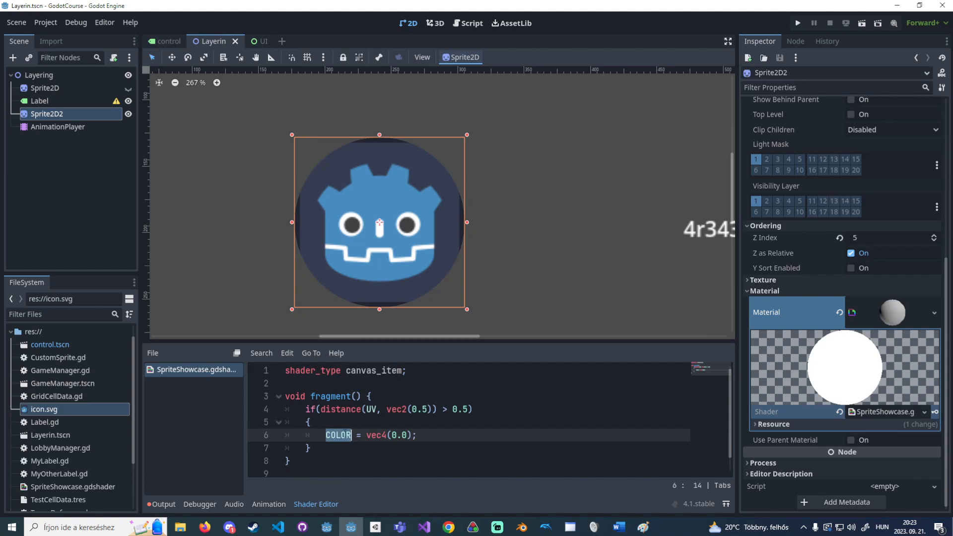
left_click_drag(412, 435, 367, 434)
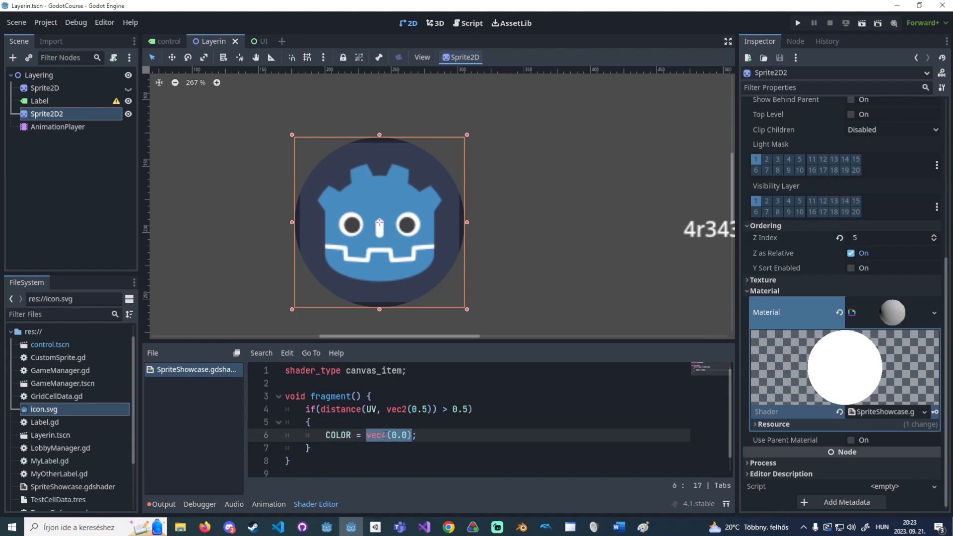
Write out the vec4 colour as four 0.0 components, then reduce it to the single 0.0 value again.
left_click(388, 434)
left_click(407, 435)
type(", 0.0, 0.0, 0.0")
double_click(377, 435)
left_click_drag(484, 435, 409, 435)
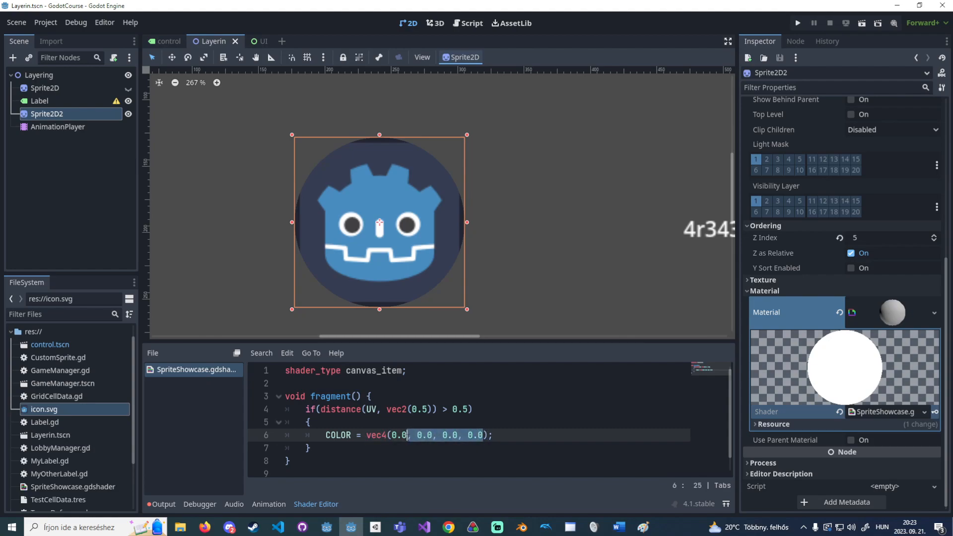
key("BackSpace")
key("shift+Left")
key("shift+Left")
key("shift+Left")
key("Right")
Highlight vec2 in the condition, then try a distance threshold of 0.2 and set it to 0.3.
left_click(406, 409)
double_click(405, 409)
left_click(448, 422)
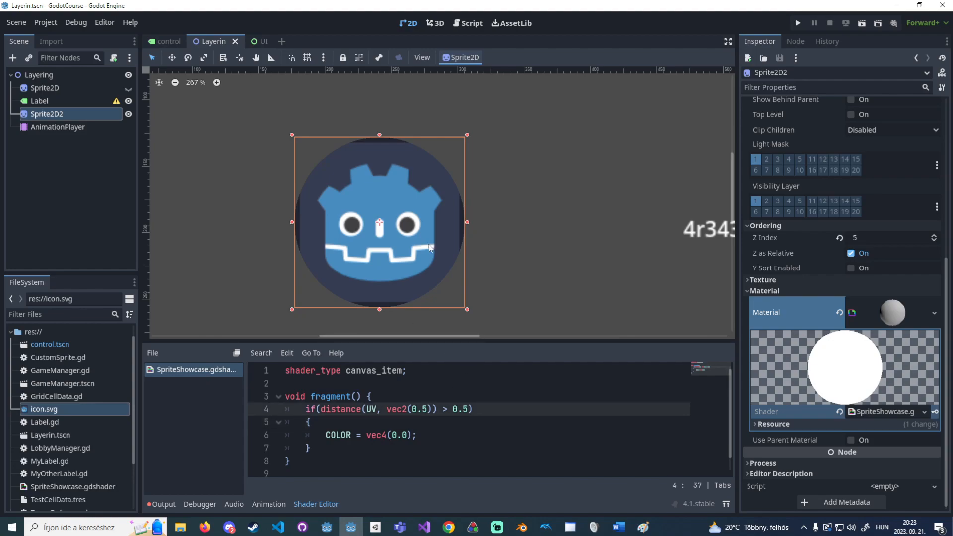
key("BackSpace")
type("2")
key("BackSpace")
type("3")
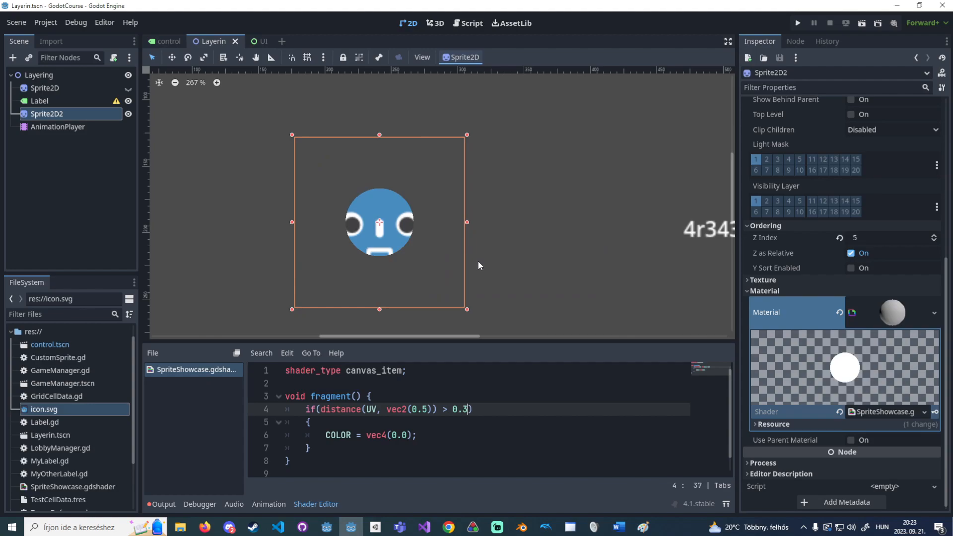
key("shift+Left")
key("shift+Left")
key("shift+Left")
Declare a uniform float maxDistance = 0.3; between the shader type and the fragment function, and copy the variable's name.
left_click(450, 389)
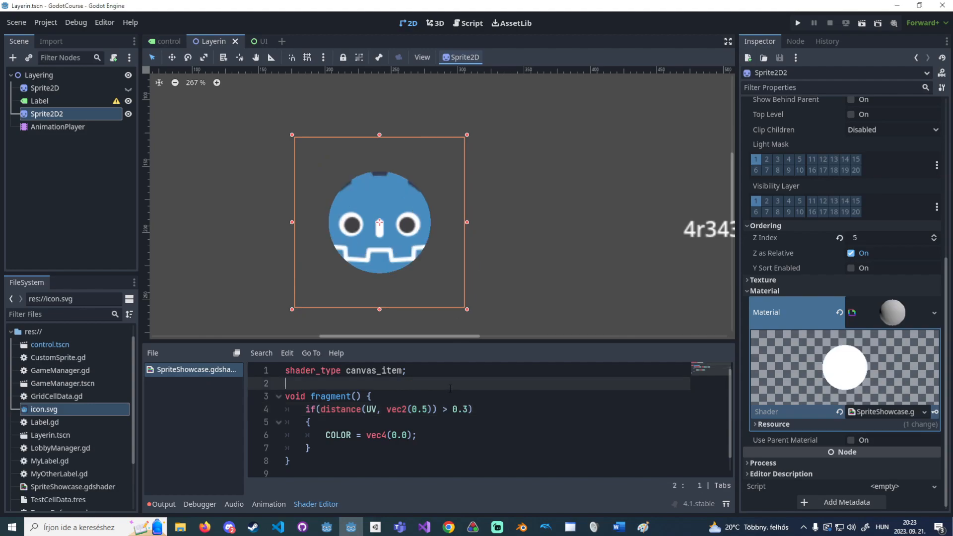
key("Return")
key("Return")
key("Up")
type("uniform")
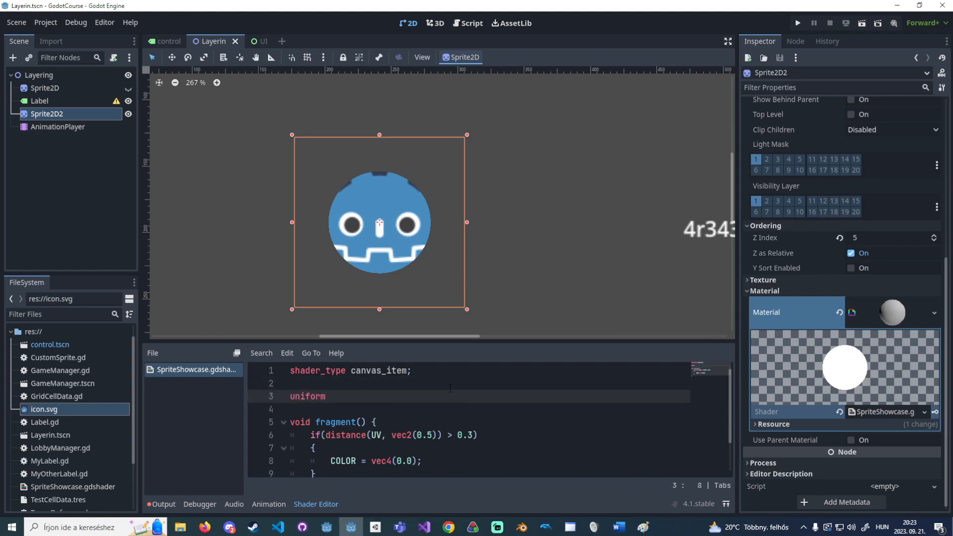
type(" float maxDistance = 0.3;")
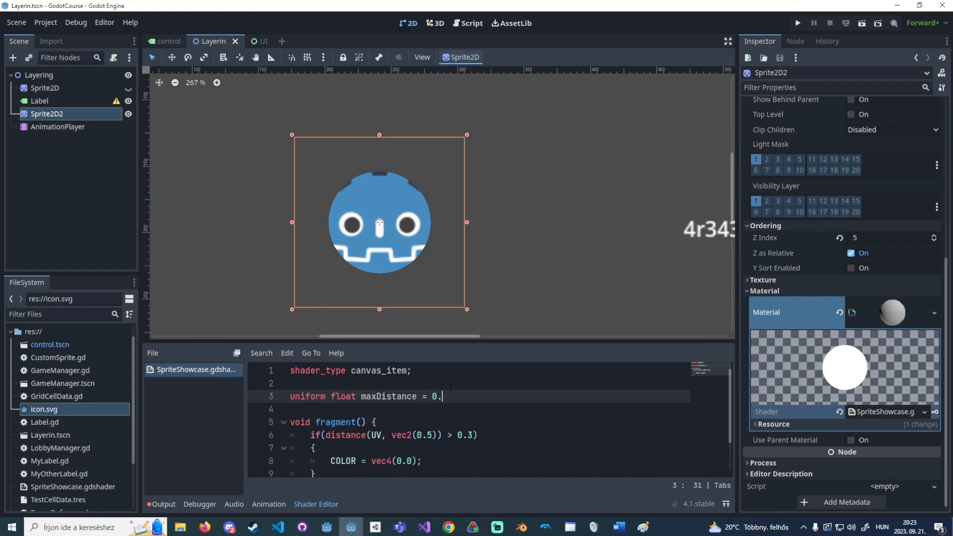
double_click(397, 396)
key("ctrl+c")
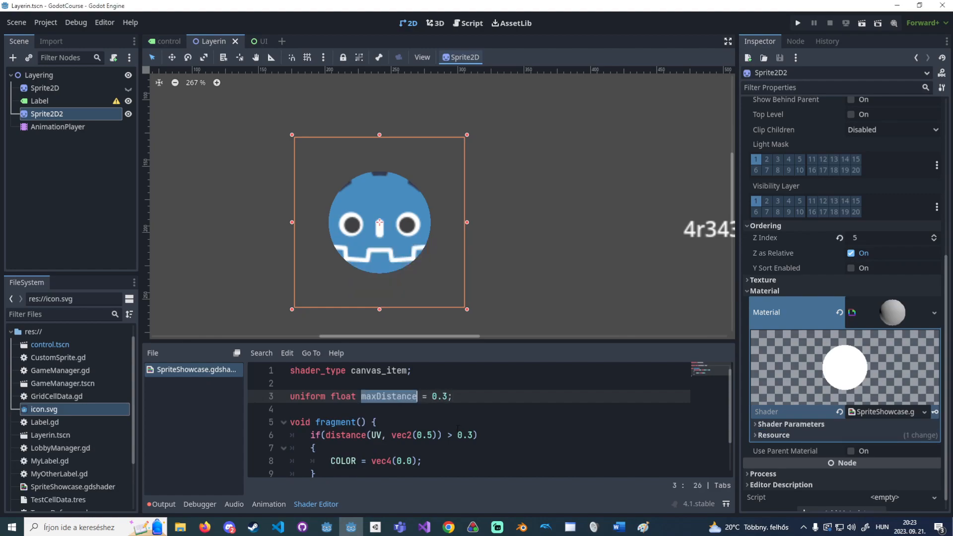
Replace the 0.3 threshold in the condition with maxDistance, then set the material's Max Distance parameter to 0.46 and save.
double_click(464, 435)
key("ctrl+v")
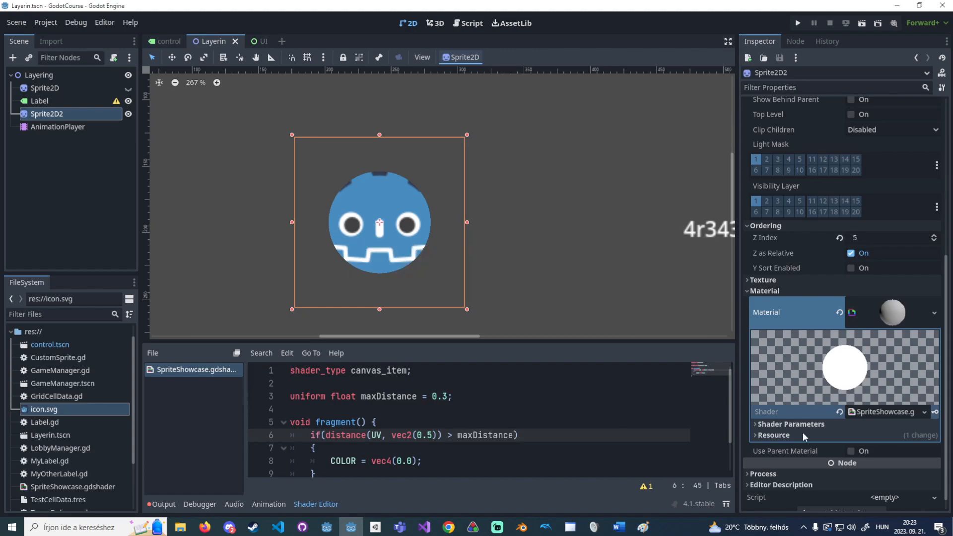
left_click(859, 423)
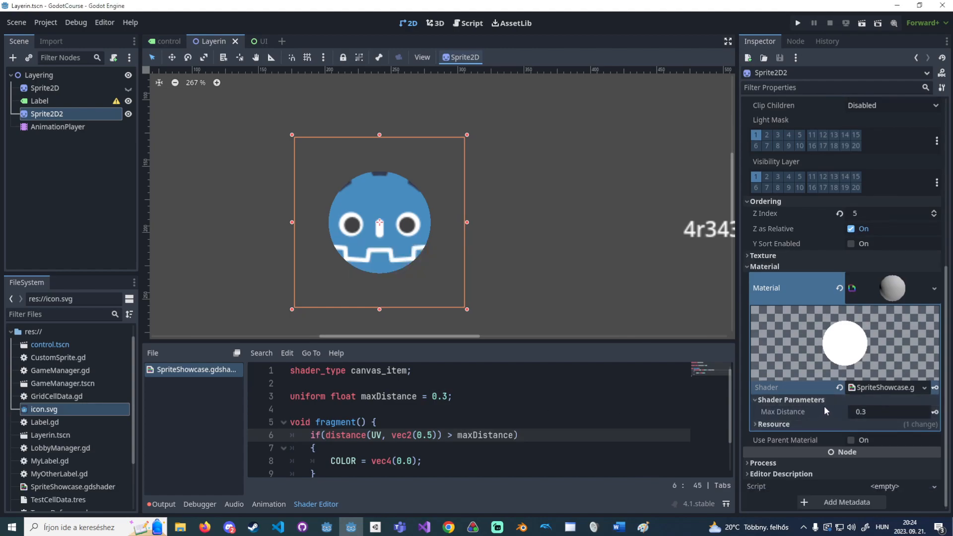
left_click_drag(862, 411, 882, 411)
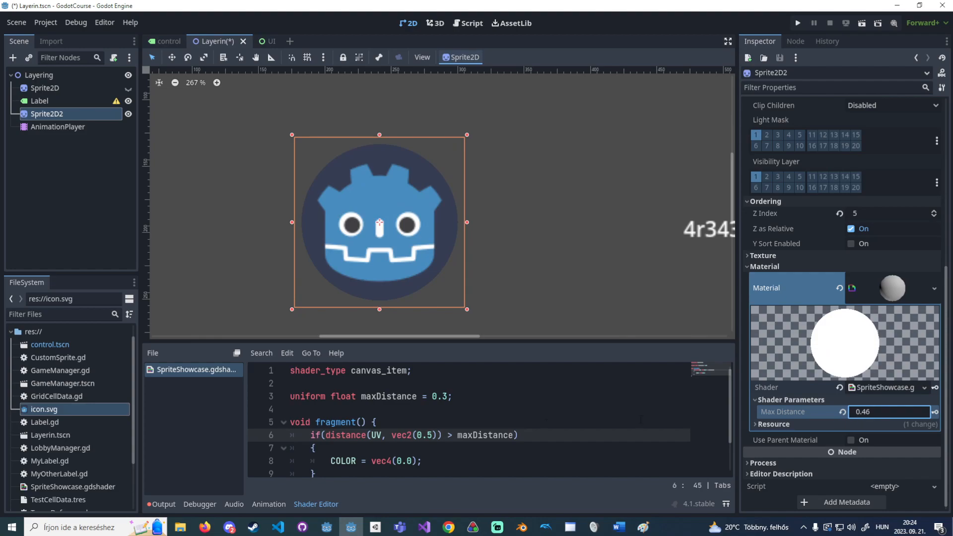
left_click(514, 421)
key("Up")
key("ctrl+s")
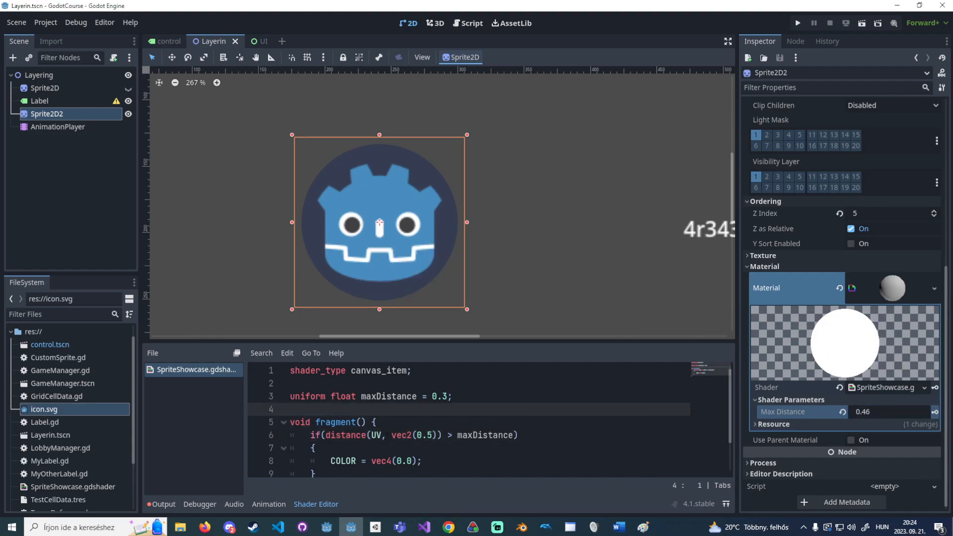
Close the shader editor and open the MyLabel.gd script attached to the Control node in the control scene.
scroll(815, 306, "up", 6)
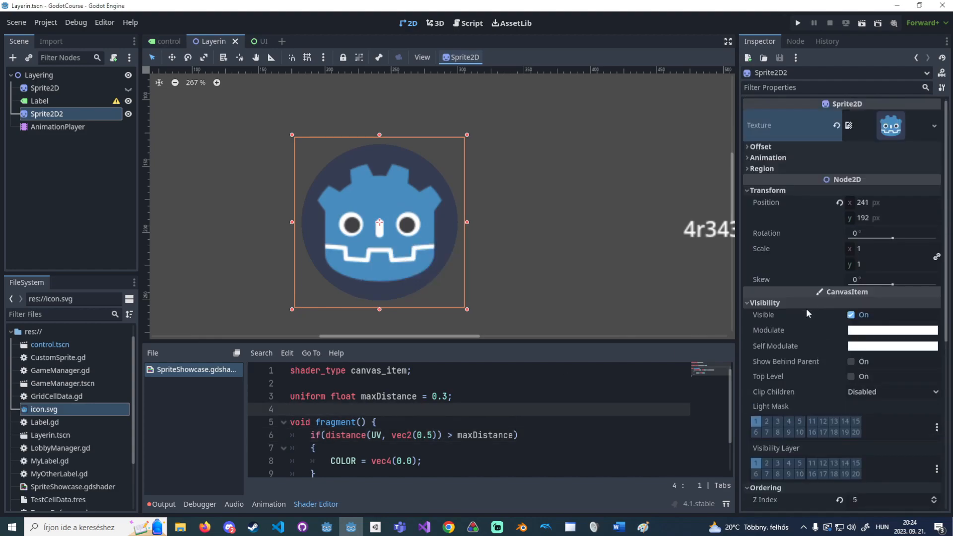
scroll(808, 307, "down", 6)
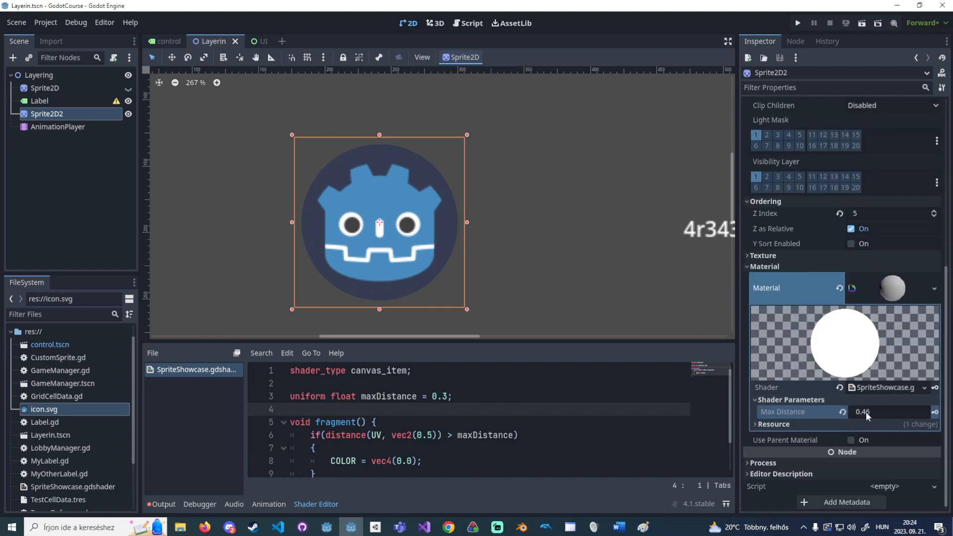
scroll(333, 454, "down", 1)
scroll(333, 454, "up", 1)
left_click(316, 504)
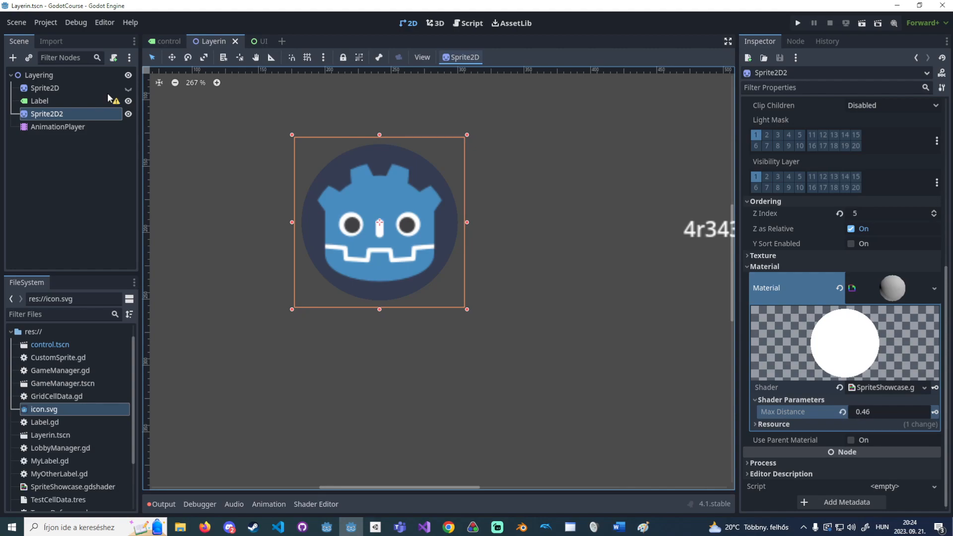
left_click(163, 41)
left_click(94, 75)
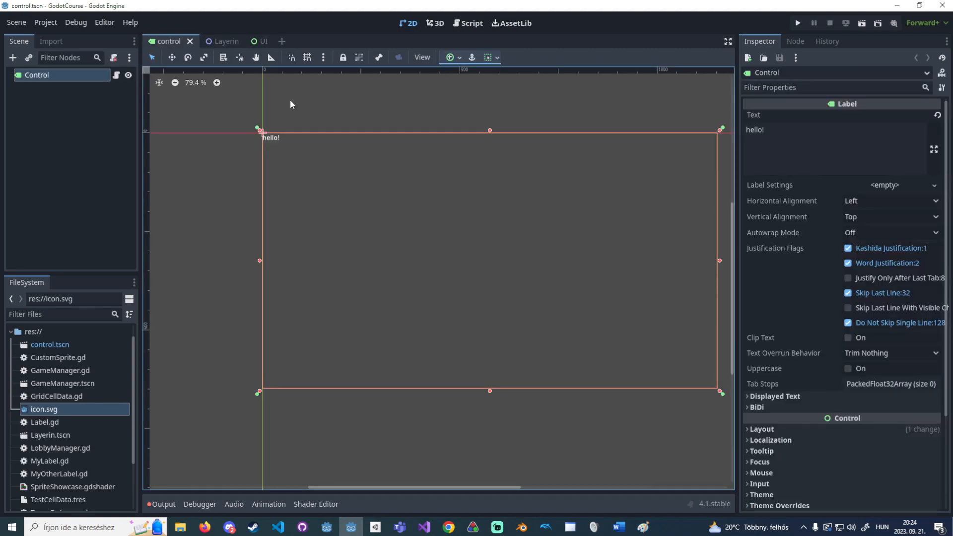
left_click(116, 75)
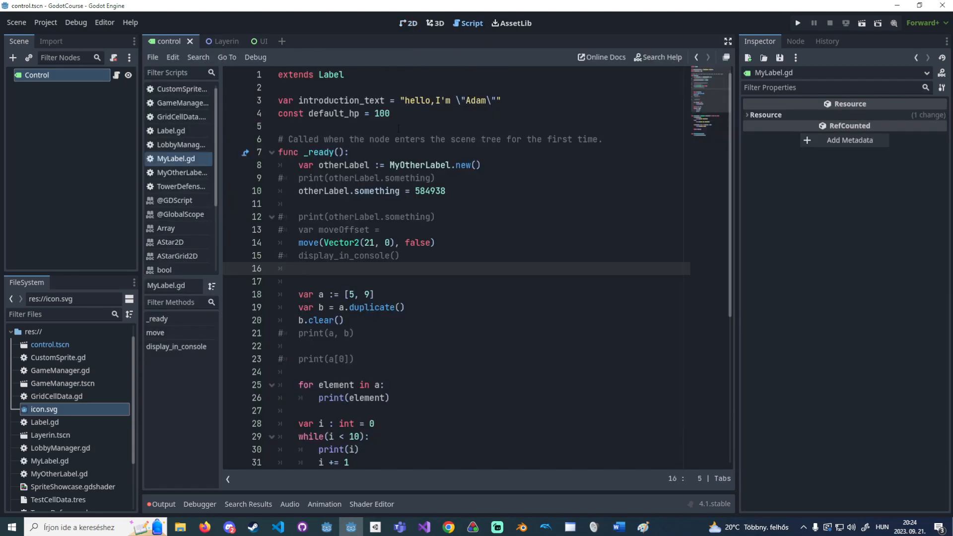
left_click(407, 92)
key("Return")
key("Up")
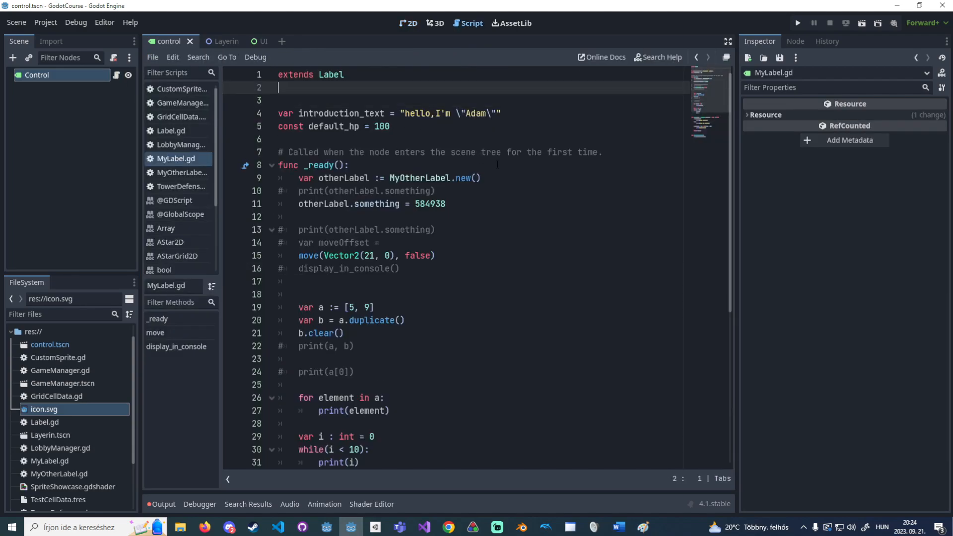
key("Return")
type("@")
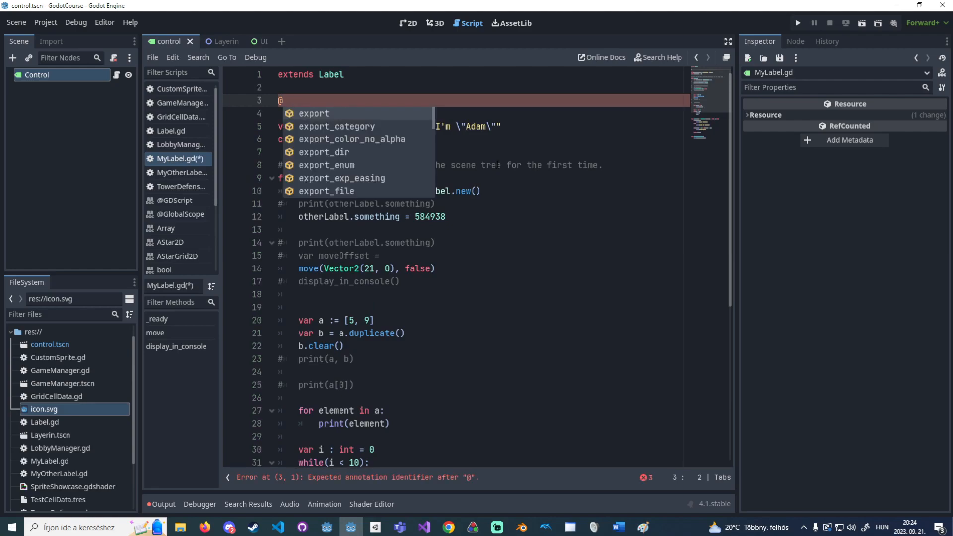
key("Return")
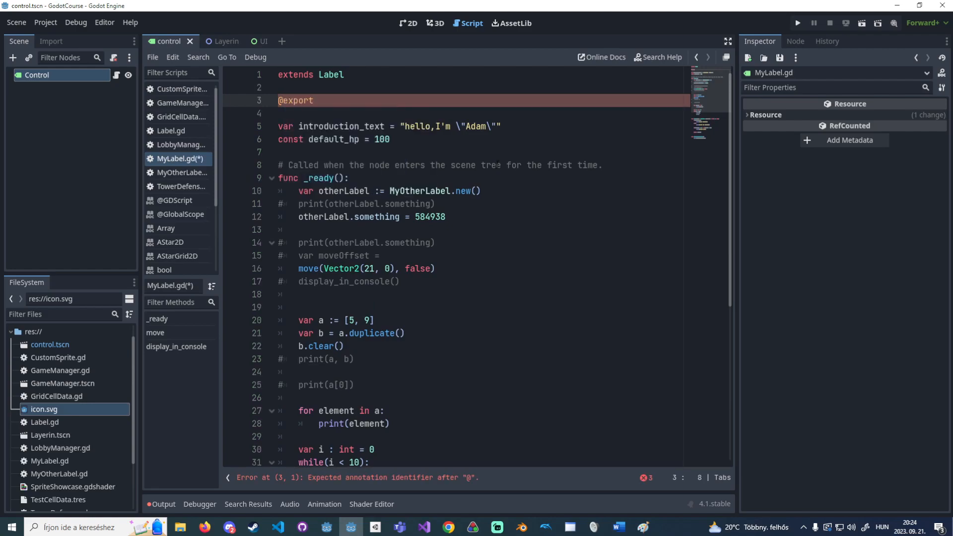
left_click(207, 171)
left_click(200, 157)
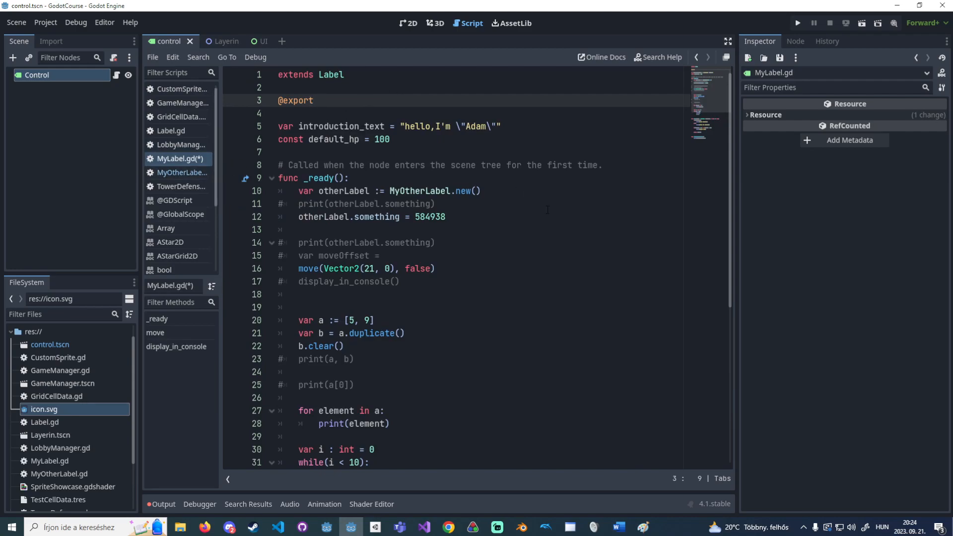
Complete the export line with an untyped variable named labelText and save the script.
left_click_drag(313, 99, 271, 102)
left_click(324, 101)
type("var")
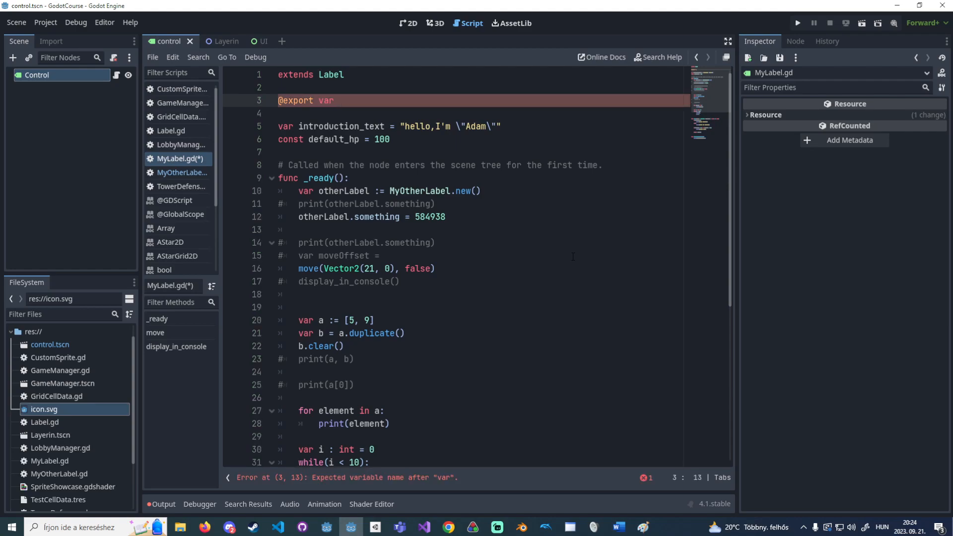
type(" labelText")
key("ctrl+s")
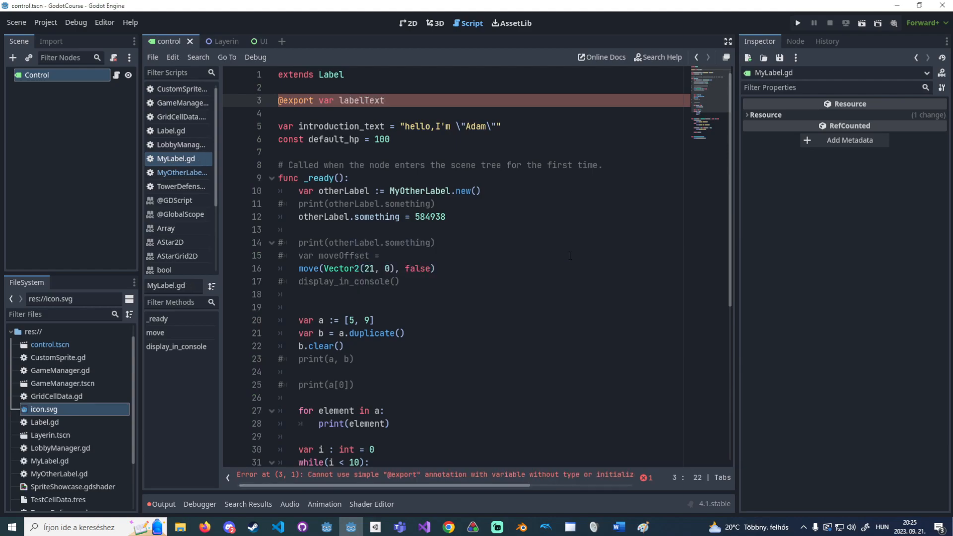
Examine the full error for the export annotation, the labelText declaration and the Control node's inspector properties.
left_click_drag(323, 485, 461, 486)
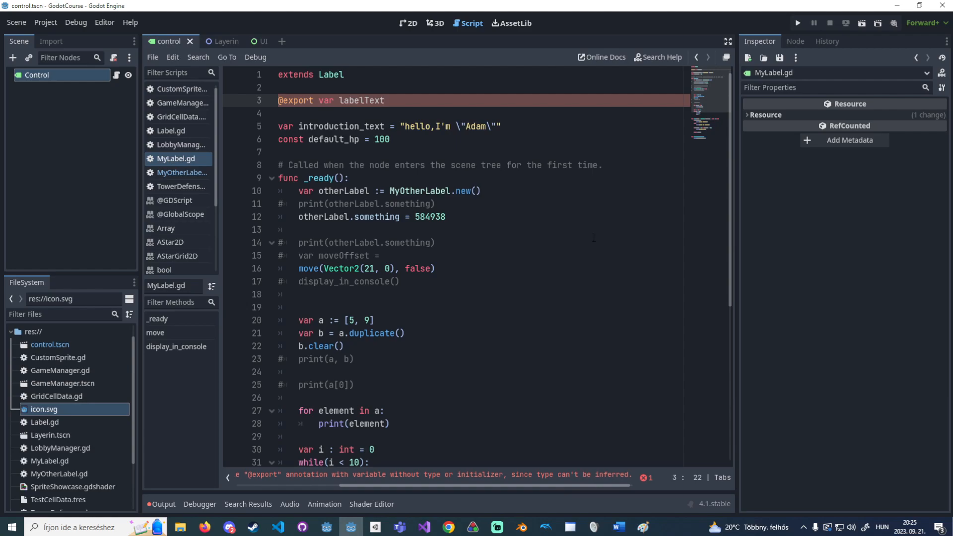
left_click(73, 74)
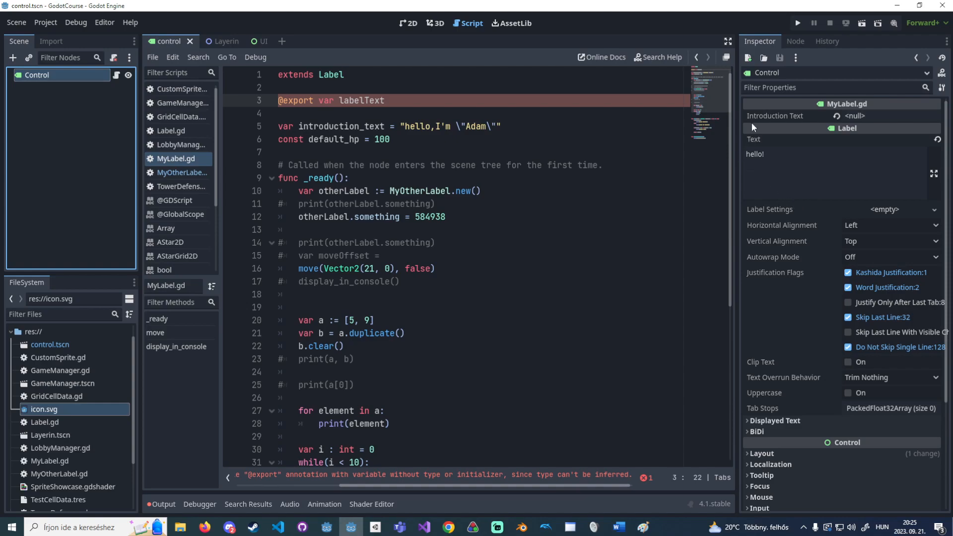
double_click(362, 100)
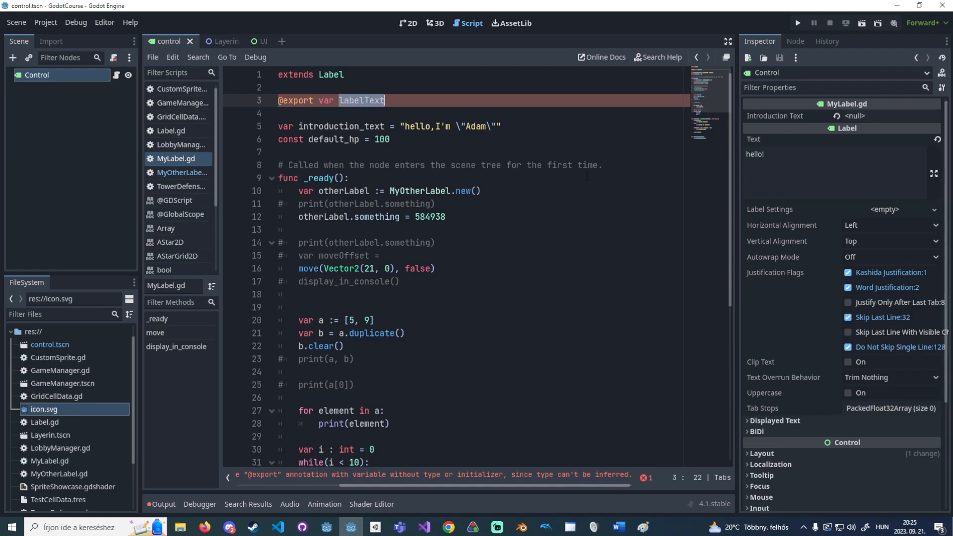
left_click(391, 99)
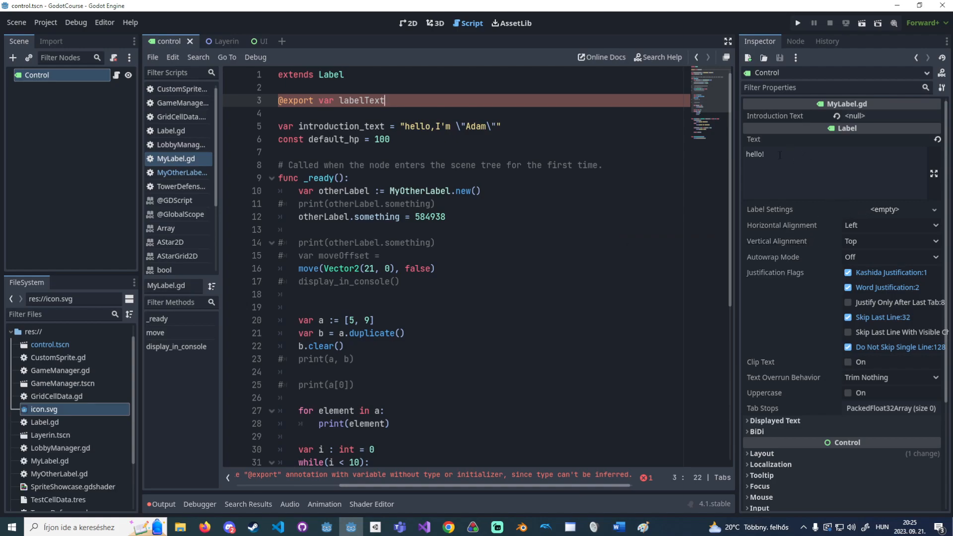
left_click(871, 224)
left_click(872, 223)
scroll(836, 317, "down", 2)
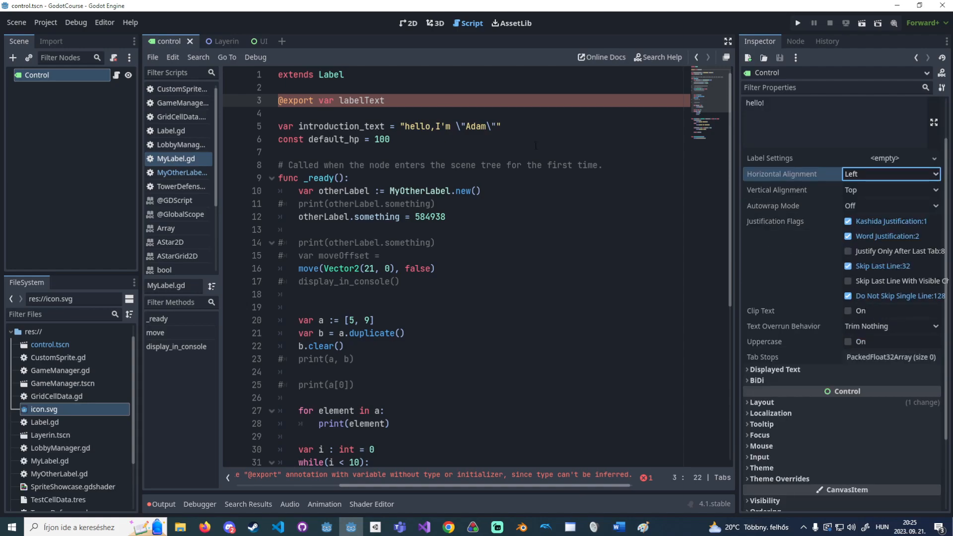
scroll(889, 272, "up", 2)
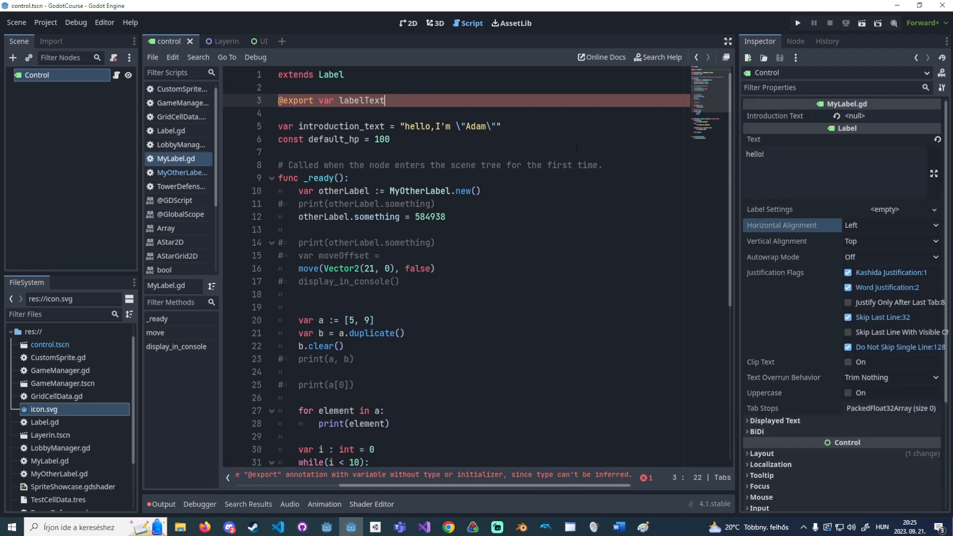
Declare labelText as bool and save, then change its type to String.
type(": bool")
key("ctrl+s")
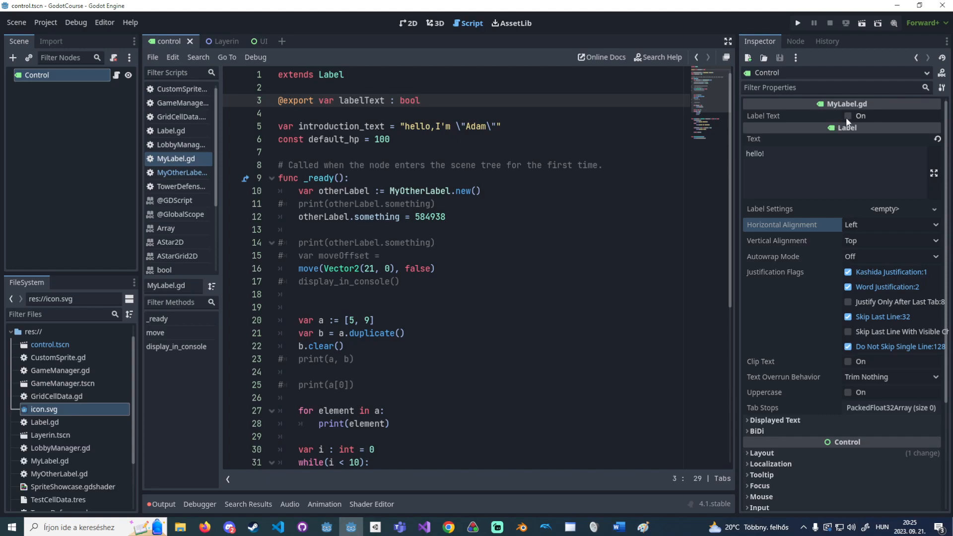
key("BackSpace")
key("BackSpace")
key("BackSpace")
key("BackSpace")
type("String")
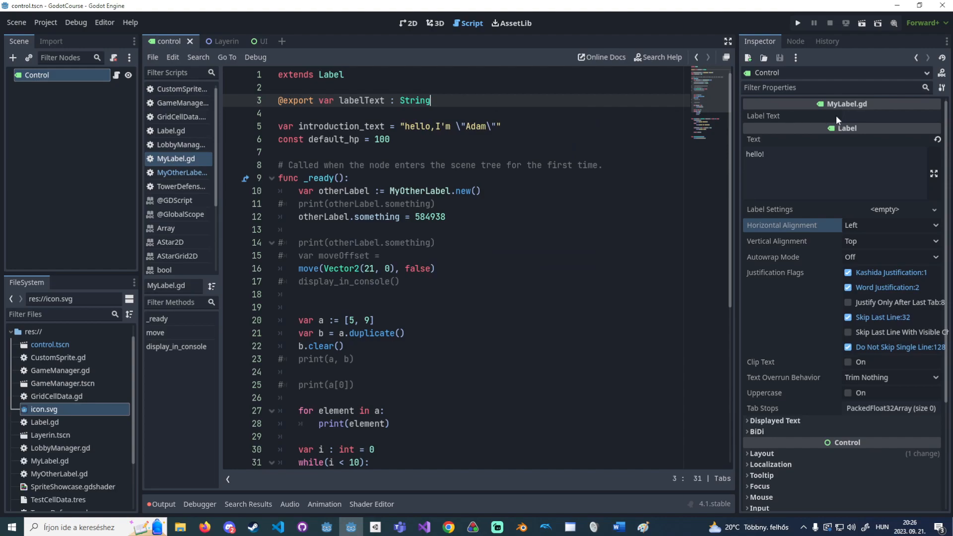
Enter grsdgsrfg as the Control's Label Text, then try the int type for labelText with a value of 2190.
left_click(853, 115)
type("grsdgsrfg")
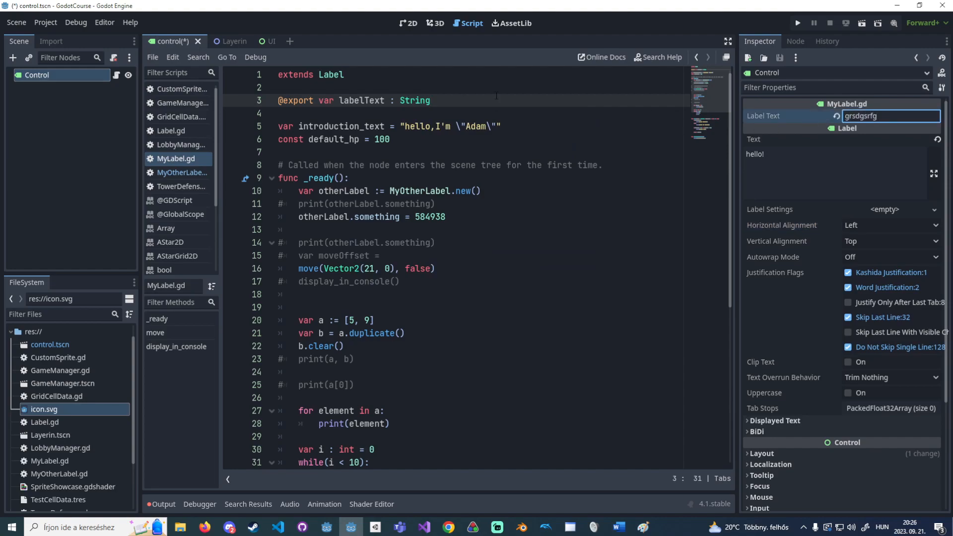
double_click(415, 101)
key("BackSpace")
type("int")
key("ctrl+s")
left_click_drag(871, 117, 923, 117)
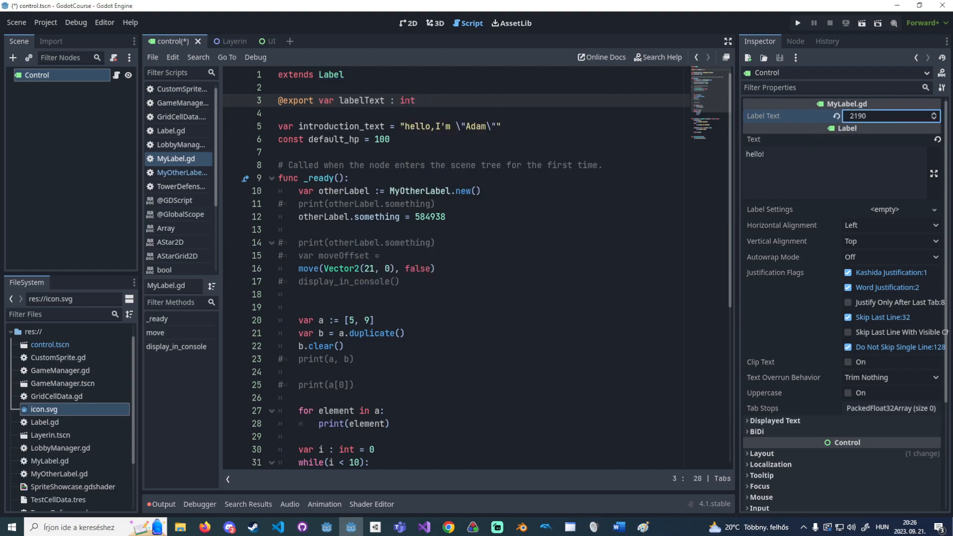
Undo the int type change so that the labelText declaration is a String again.
key("ctrl+z")
key("ctrl+s")
key("ctrl+z")
scroll(419, 182, "down", 4)
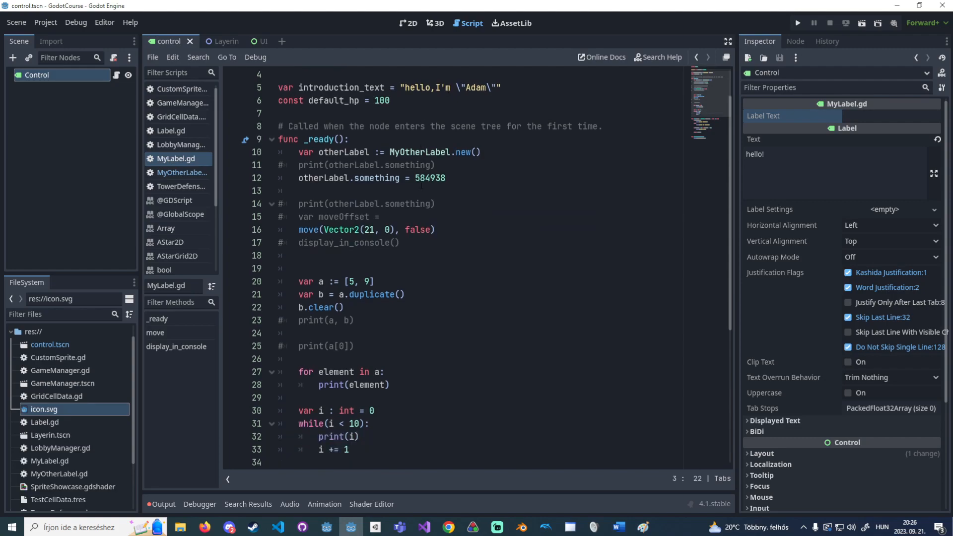
scroll(423, 322, "up", 3)
scroll(422, 321, "up", 1)
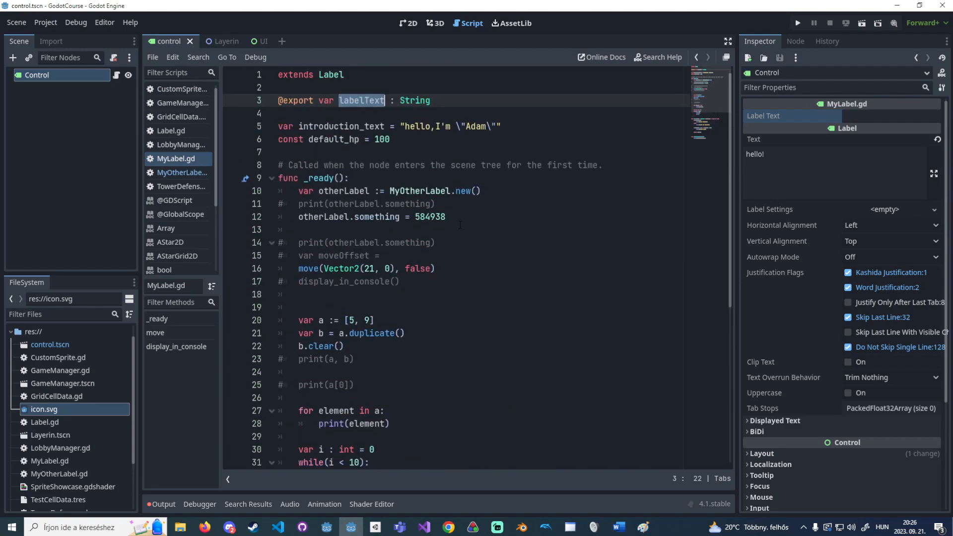
Add text = labelText as the first line of _ready(), save, and test-run the current scene.
left_click(457, 178)
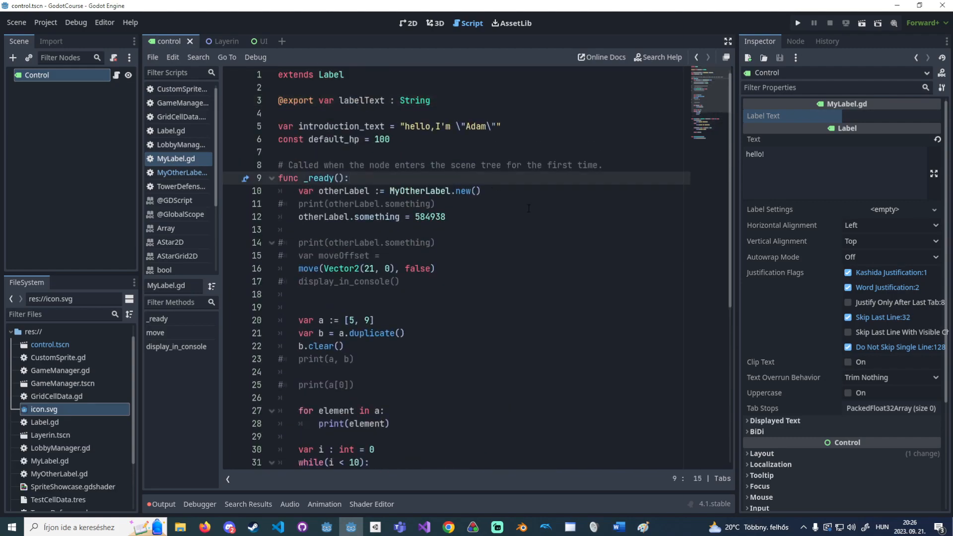
key("Return")
type("labelText =")
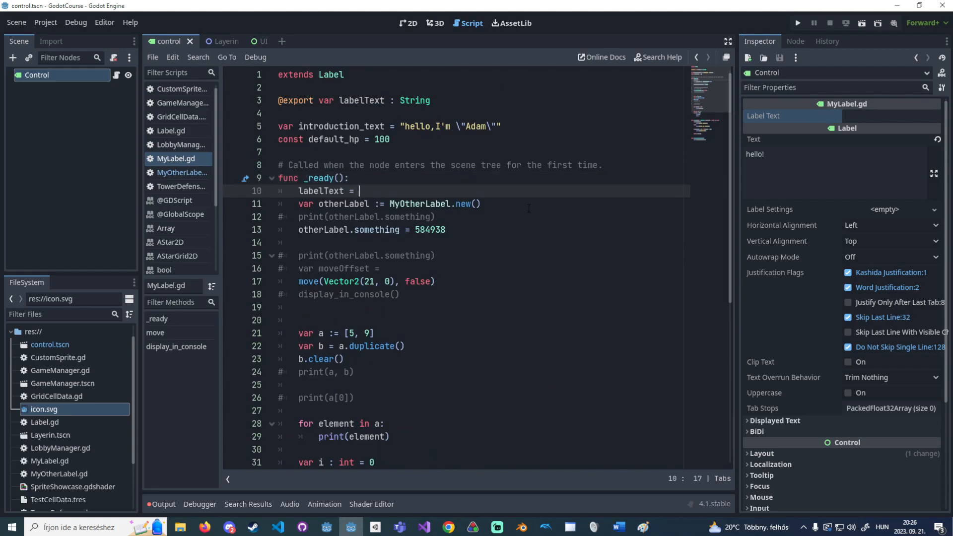
key("ctrl+BackSpace")
type("rt")
key("BackSpace")
key("BackSpace")
type("text = labelText")
key("ctrl+s")
left_click(860, 23)
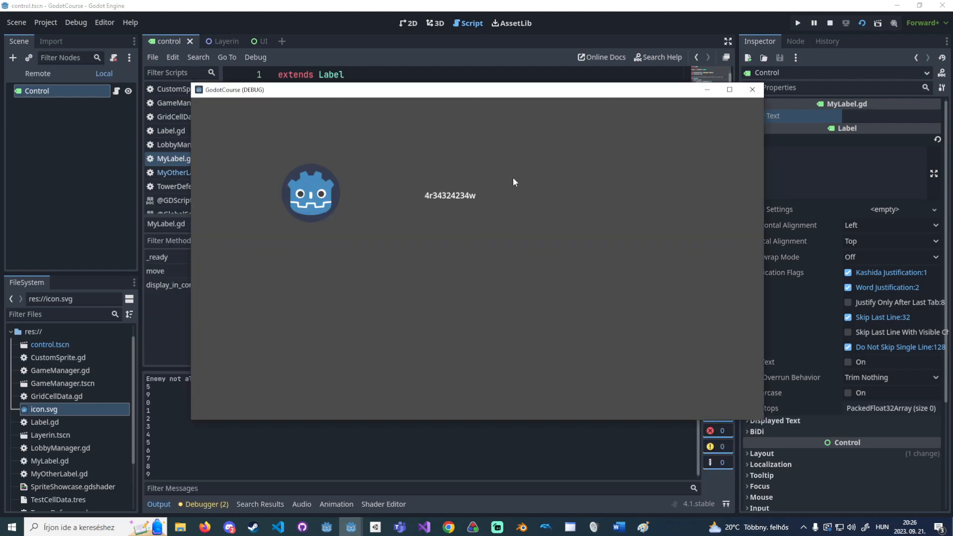
left_click(751, 90)
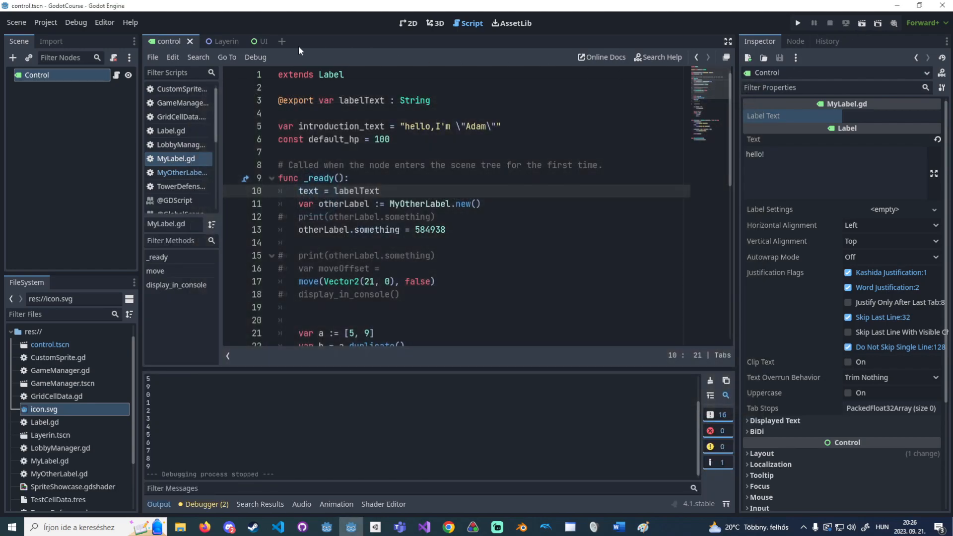
Set the Control's Label Text to tedsatfgs and run the current scene again.
left_click(867, 116)
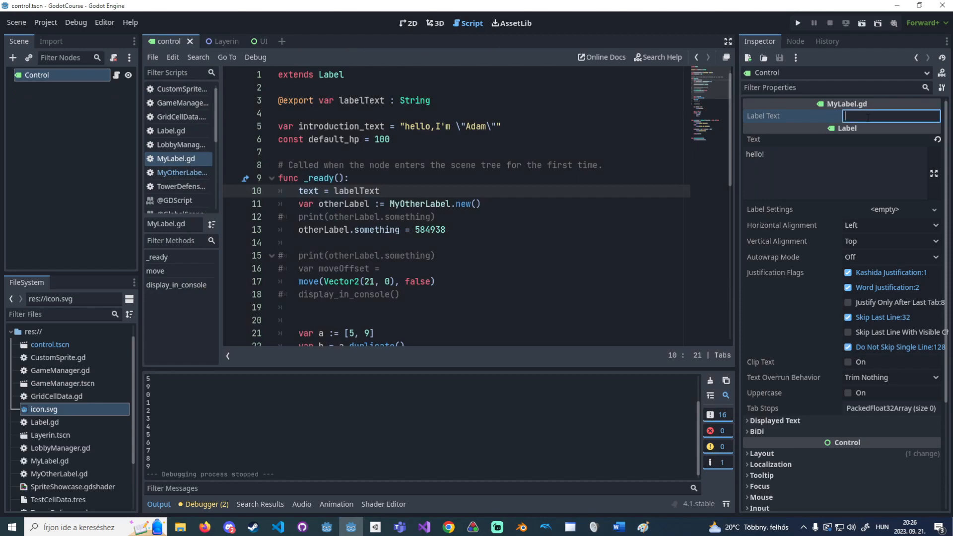
type("tedsatfgs")
key("Return")
left_click(404, 23)
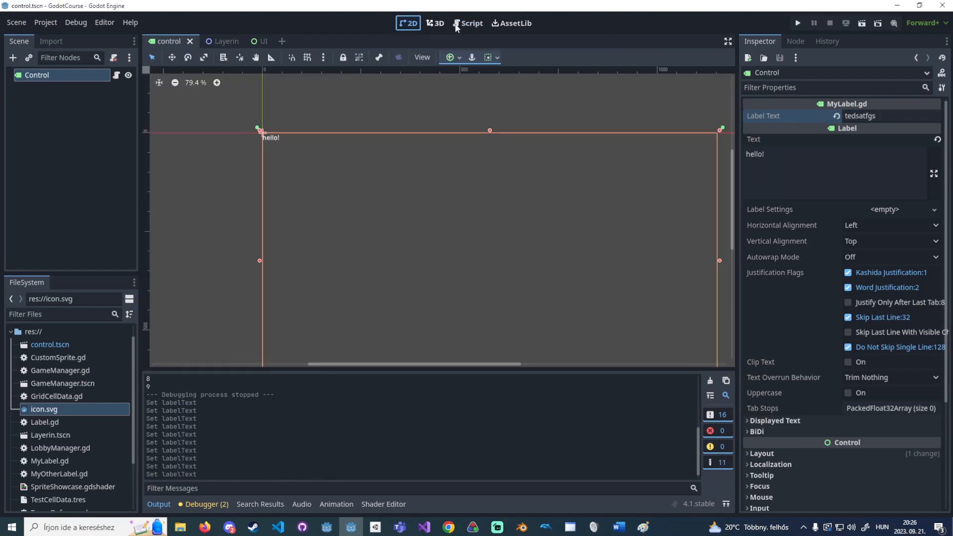
scroll(442, 186, "down", 2)
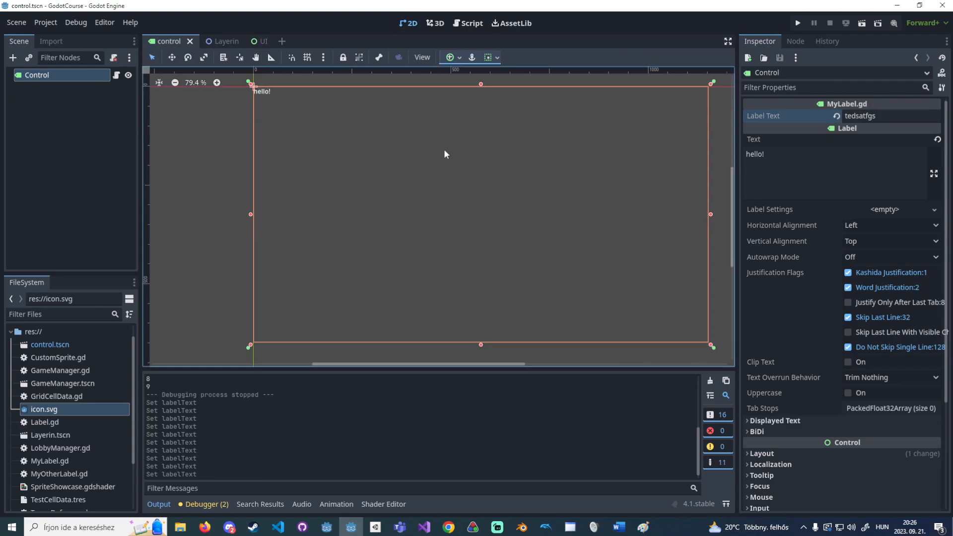
left_click(862, 24)
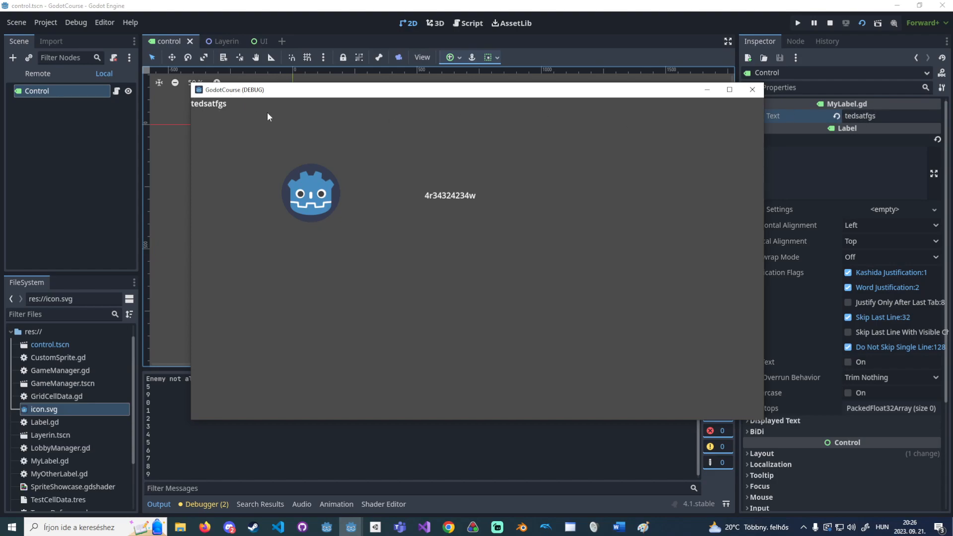
Close the test run and remove the Layerin scene from the project's autoload list.
left_click(751, 90)
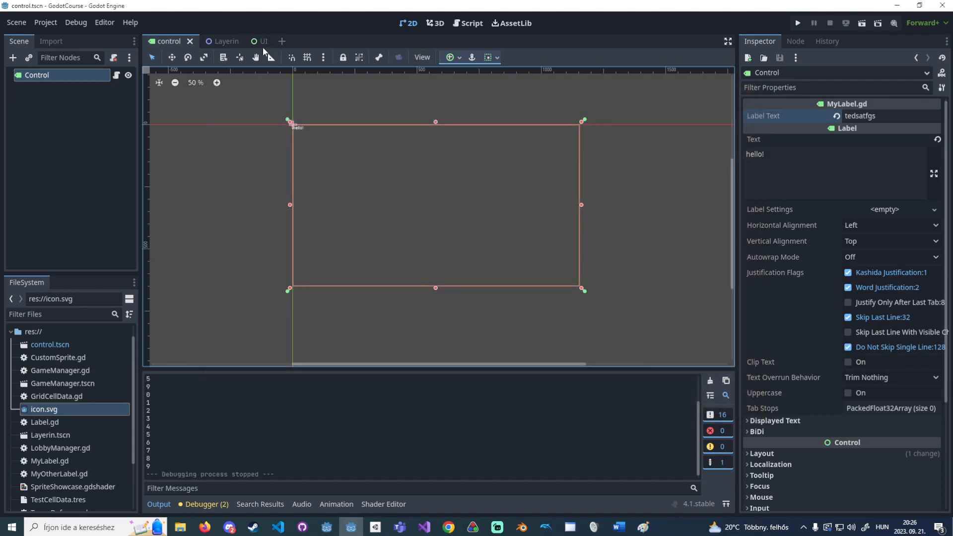
left_click(222, 42)
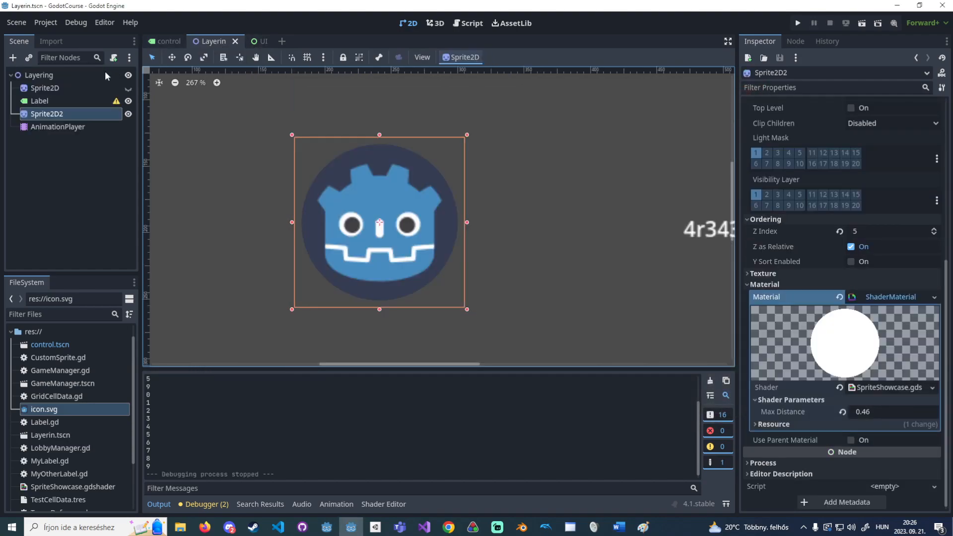
left_click(39, 22)
left_click(59, 37)
left_click(463, 111)
left_click(737, 172)
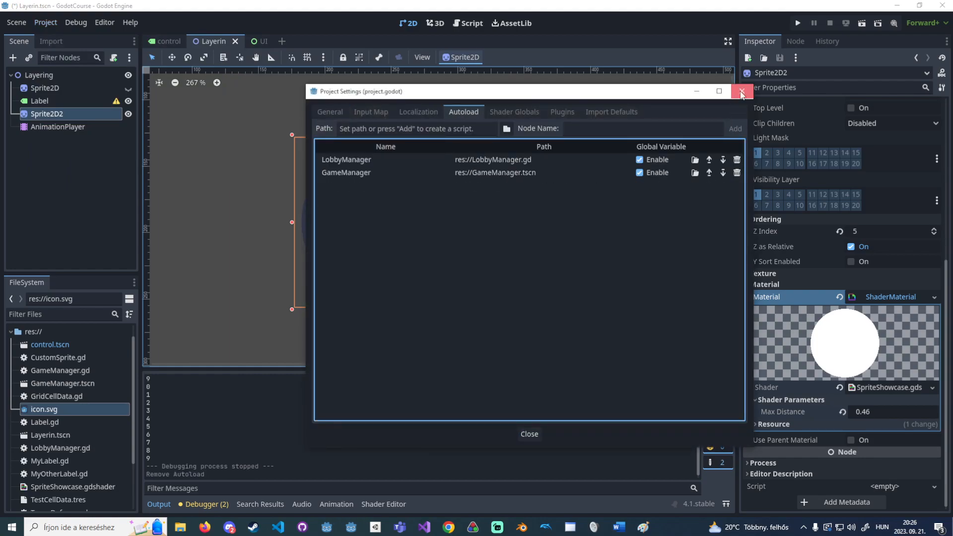
left_click(741, 91)
Save the control scene, test-run it without the Layerin autoload, and close the game window.
left_click(168, 40)
key("ctrl+s")
left_click(861, 23)
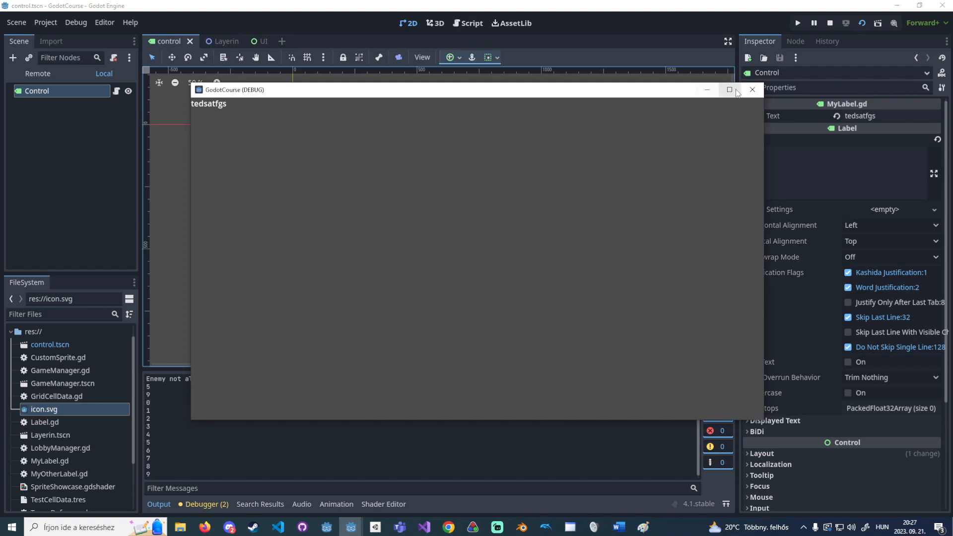
left_click(751, 90)
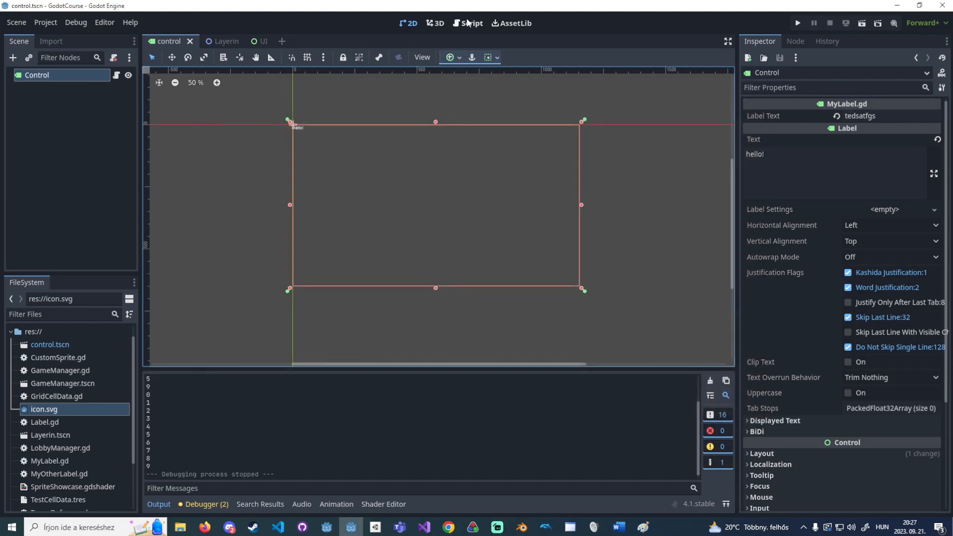
left_click(223, 41)
left_click(170, 42)
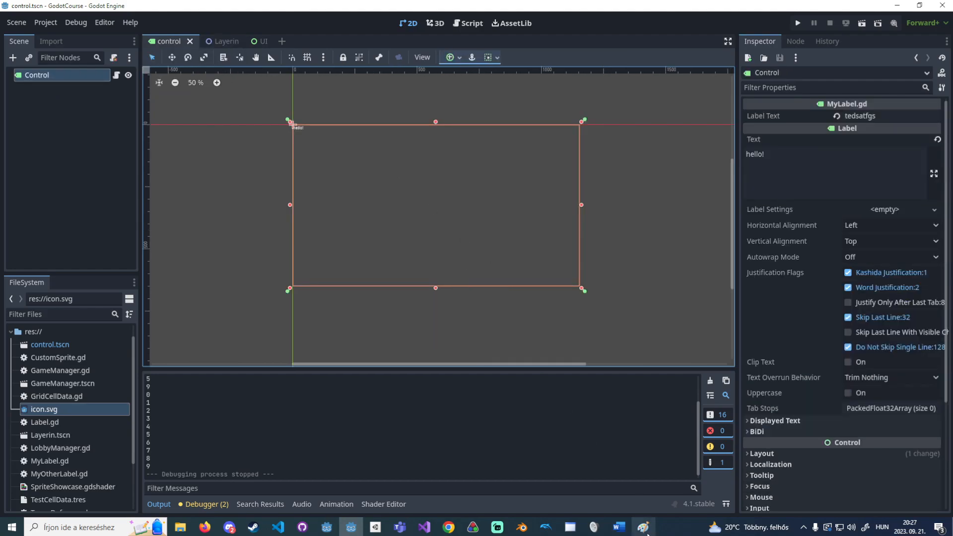
Switch to Paint, strike through Export variables in the lesson topic list, and return to Godot.
left_click(643, 527)
mouse_move(142, 104)
left_mouse_down()
mouse_move(2, 105)
mouse_move(124, 122)
left_mouse_up()
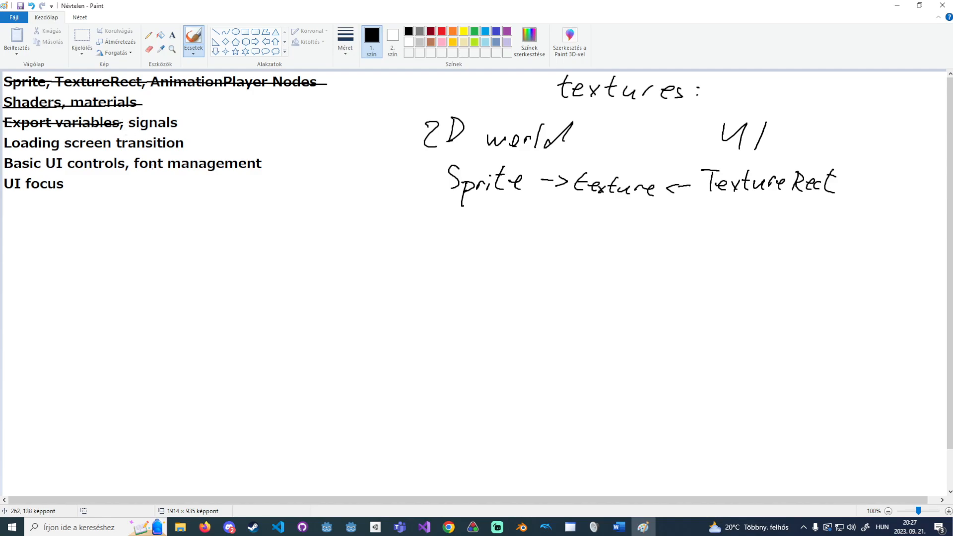
mouse_move(351, 525)
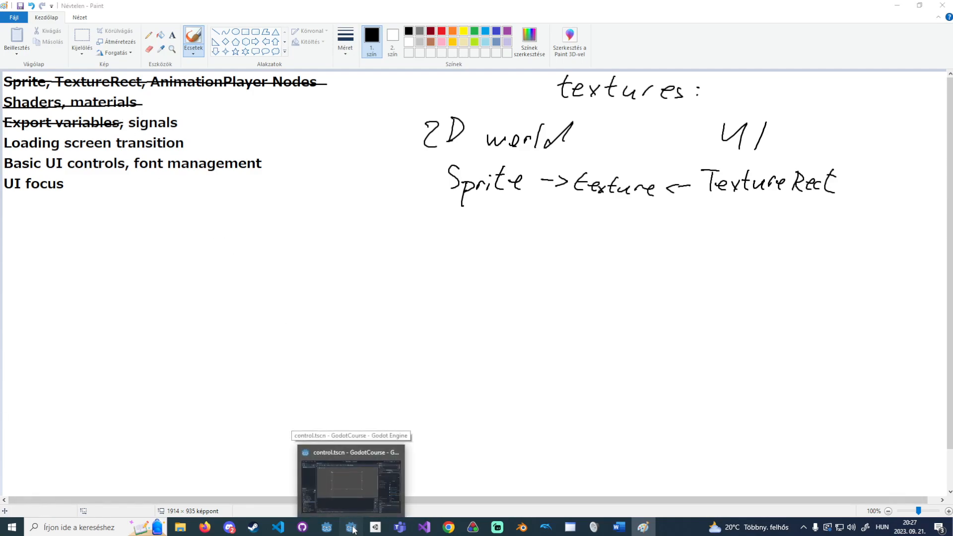
left_click(351, 469)
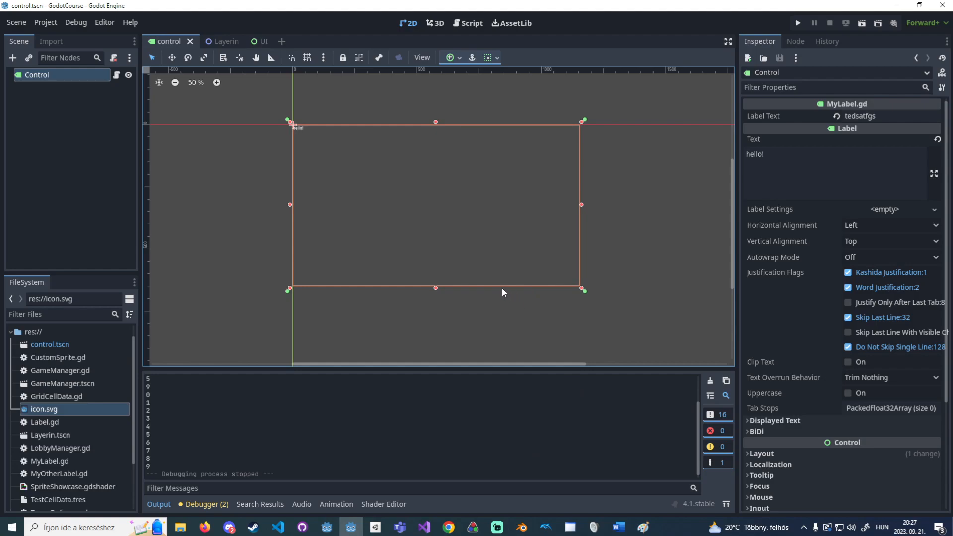
Open the UI scene and add a Button node as a child of the UI root.
mouse_move(644, 526)
scroll(287, 144, "up", 2)
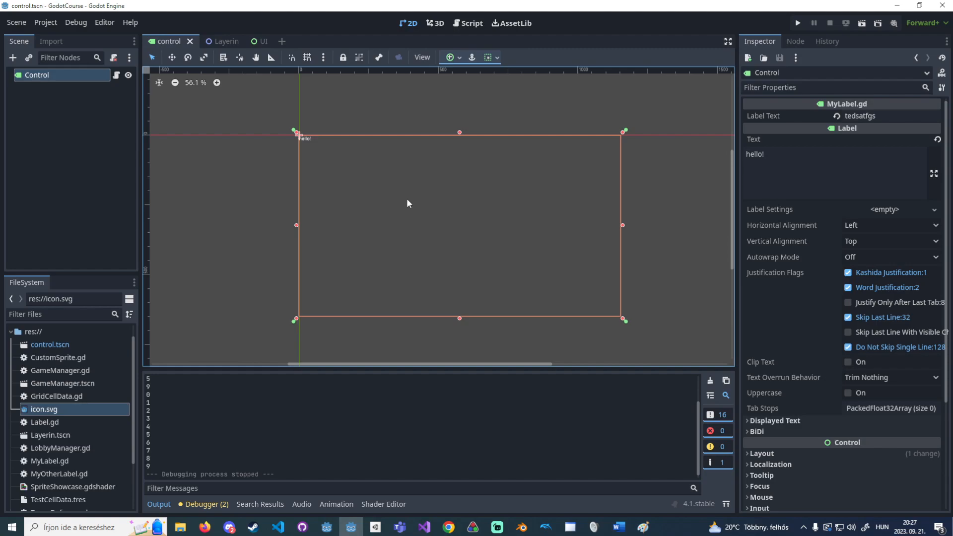
left_click(259, 41)
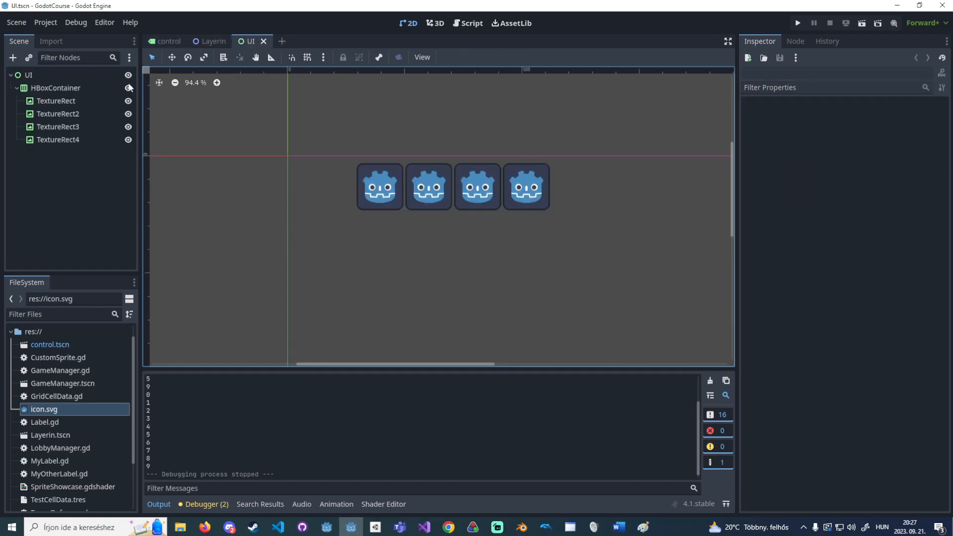
left_click(84, 74)
left_click(16, 88)
right_click(38, 75)
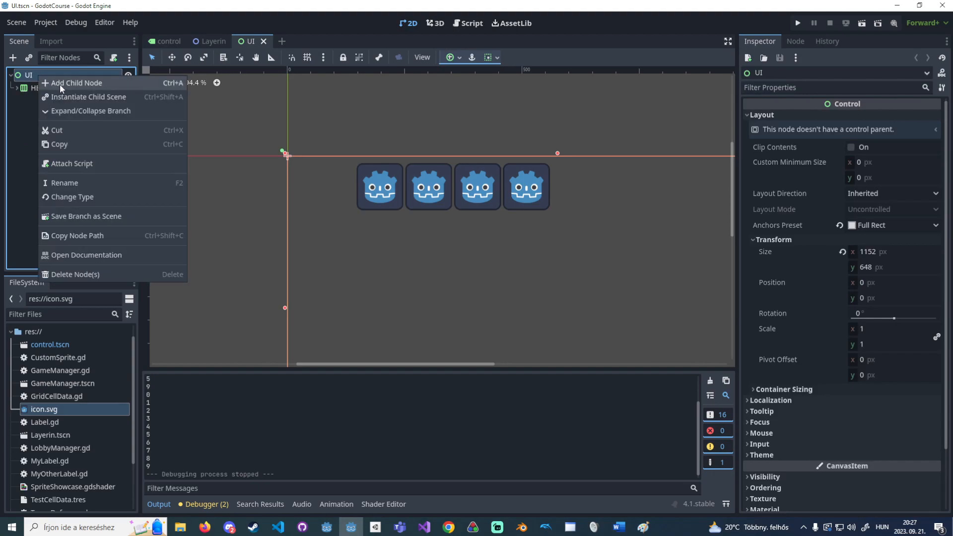
left_click(60, 82)
type("button")
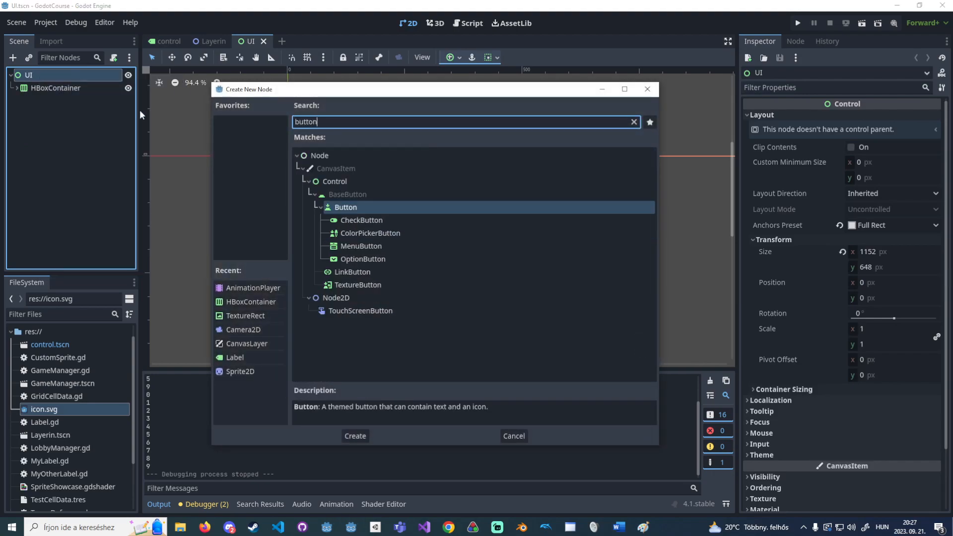
key("Return")
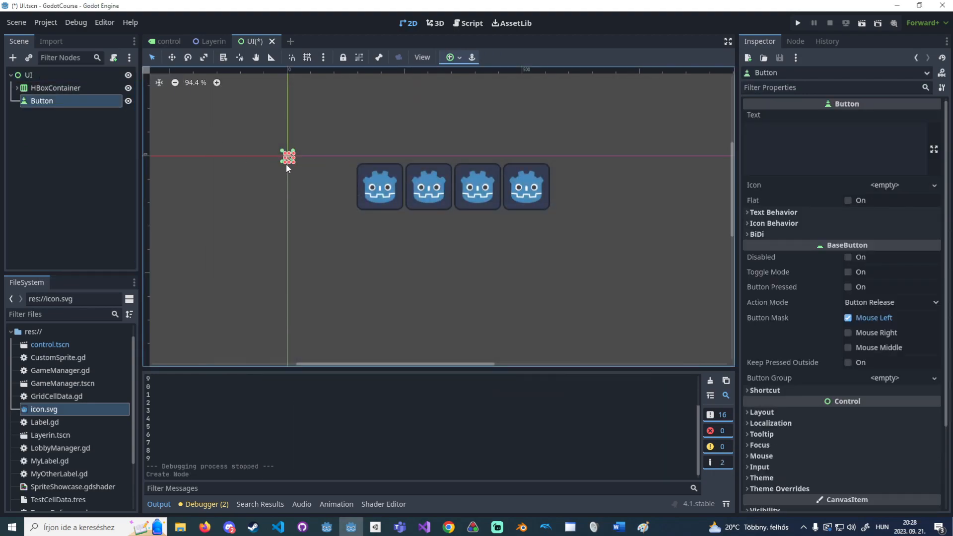
Resize the button to about 80 × 49 px, label it START GAME, and place it at about (319, 182) below the icons.
left_click_drag(291, 162, 460, 249)
left_click(828, 151)
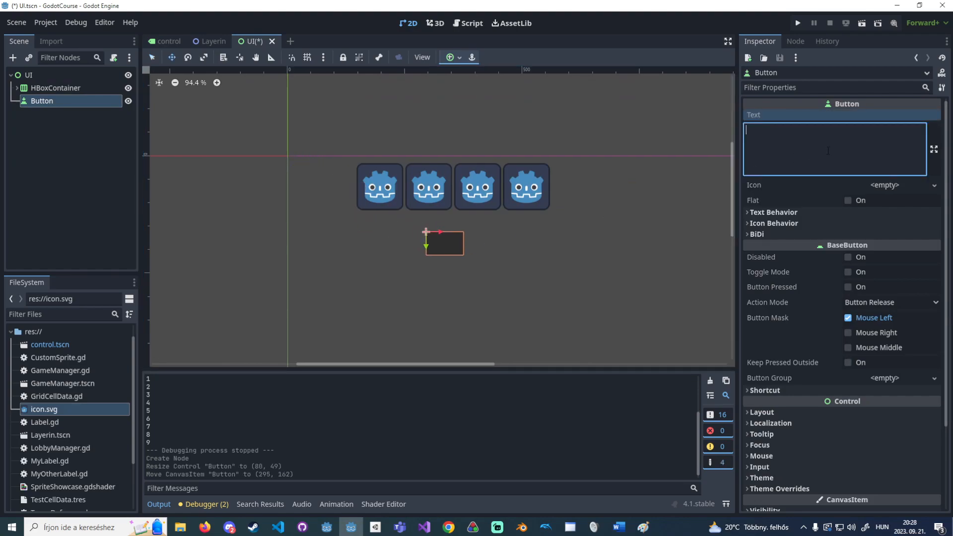
type("START GAME")
left_click(104, 102)
left_click_drag(448, 247, 460, 257)
scroll(476, 263, "up", 1)
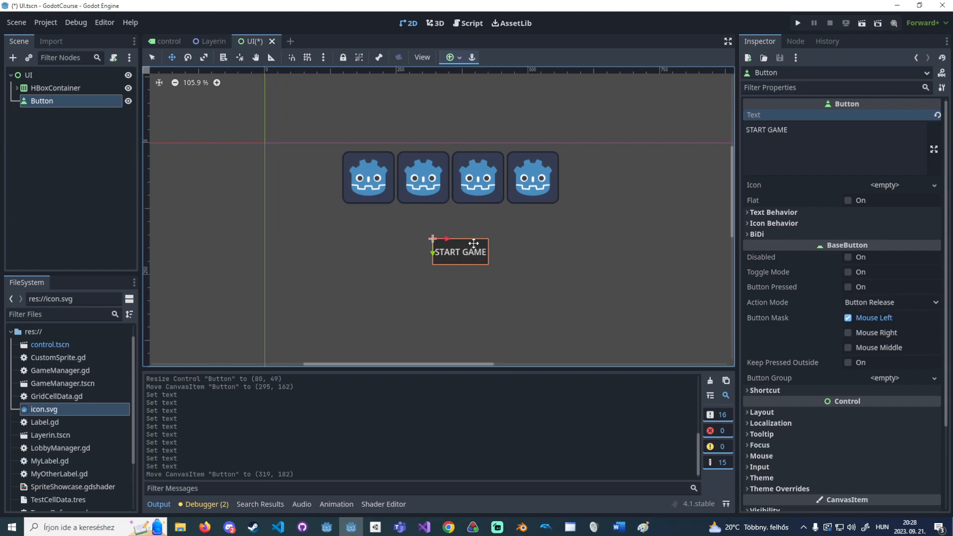
Examine the signals available on the START GAME button, from the BaseButton group down to Object.
left_click(794, 42)
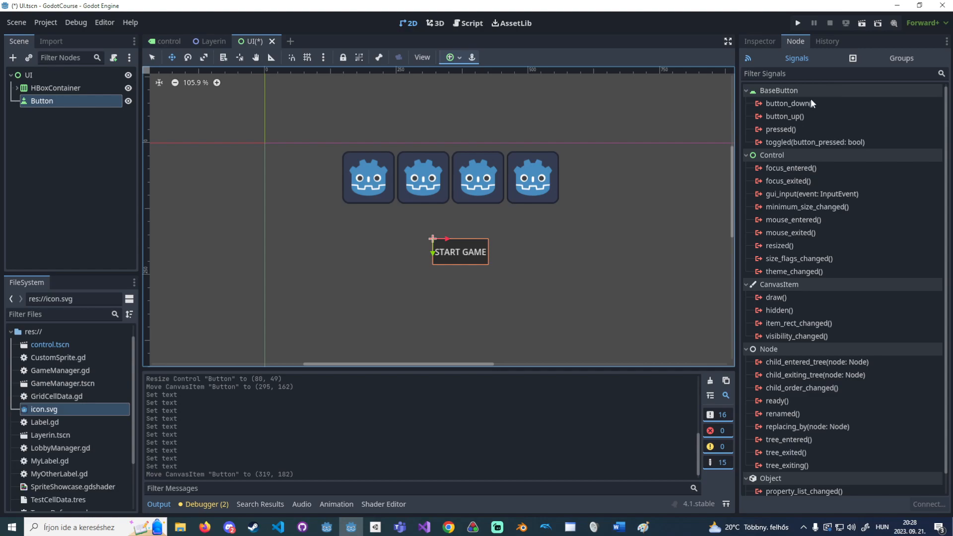
left_click(759, 42)
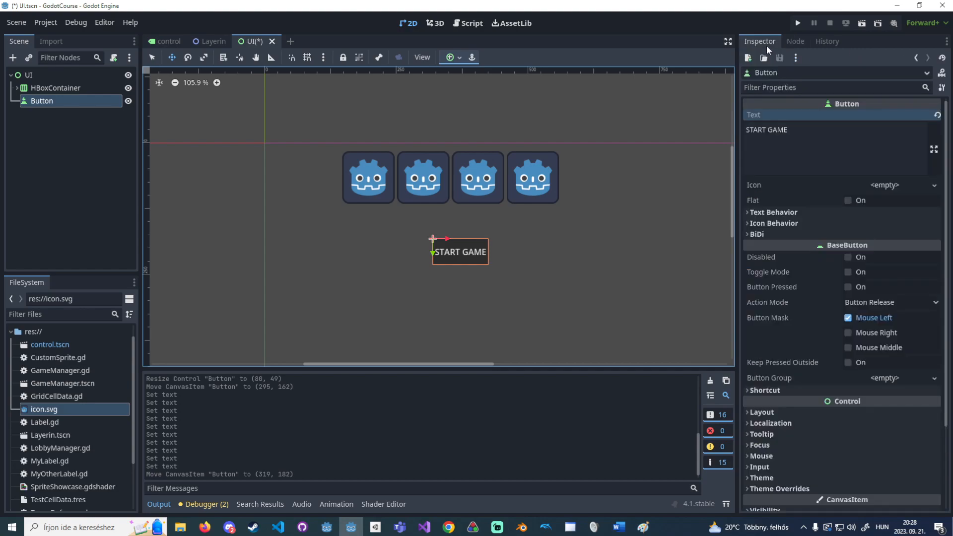
left_click(794, 41)
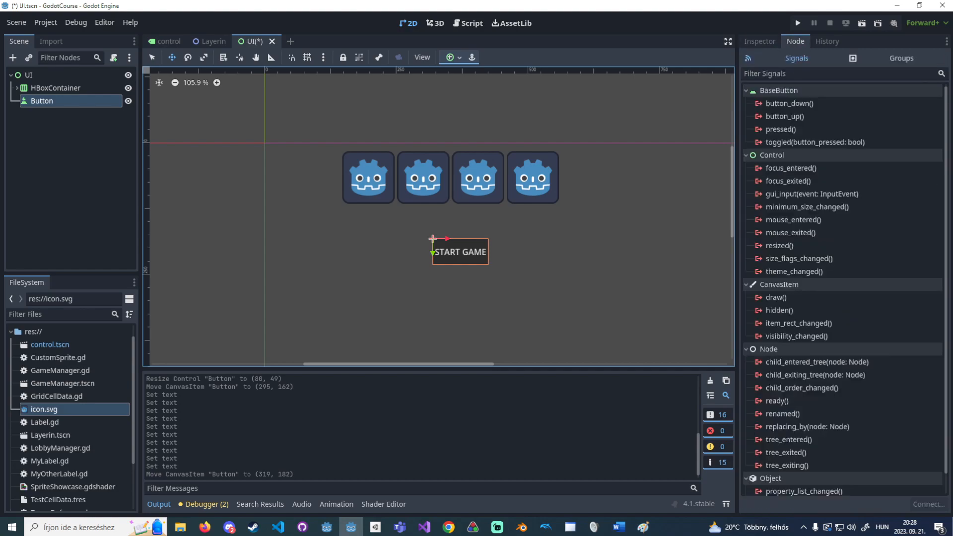
scroll(786, 454, "down", 1)
scroll(773, 429, "up", 1)
scroll(778, 109, "down", 1)
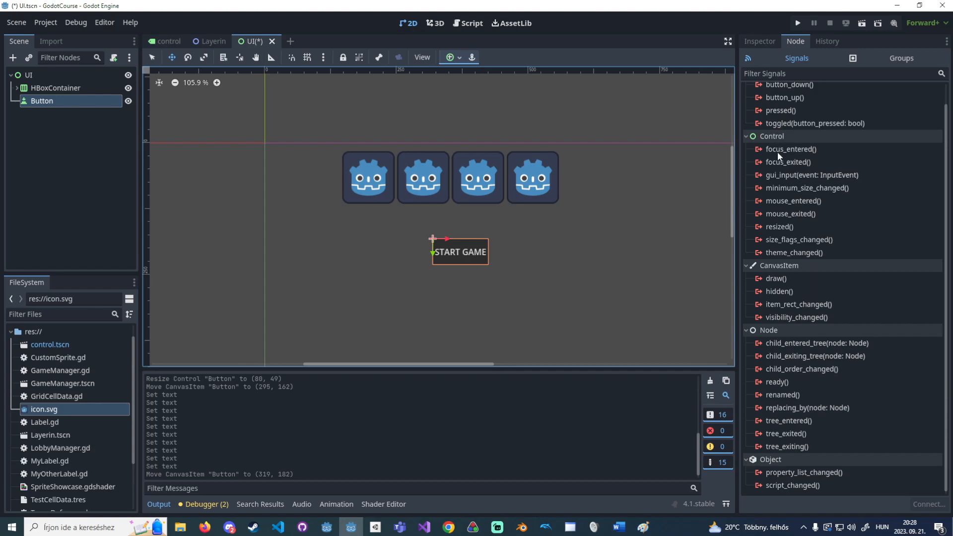
scroll(790, 417, "up", 1)
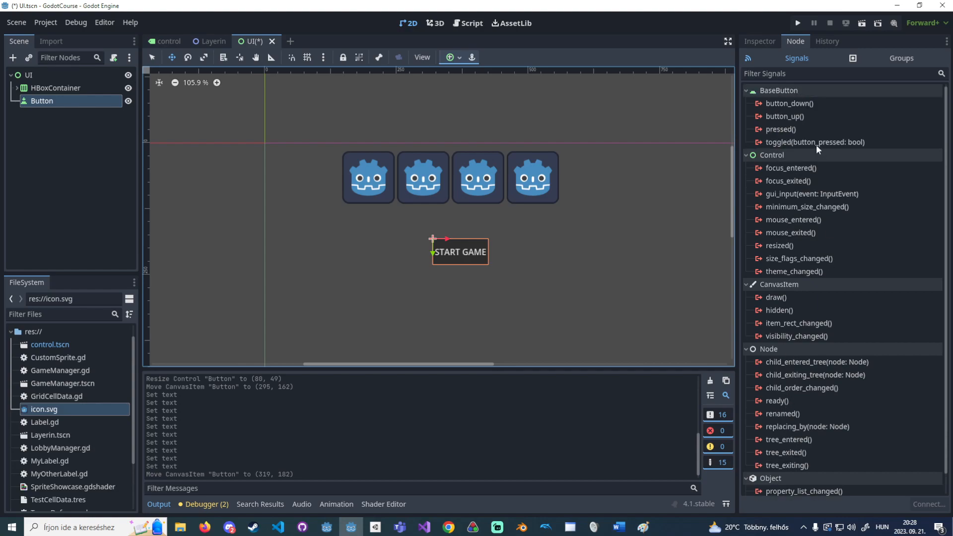
scroll(833, 397, "down", 1)
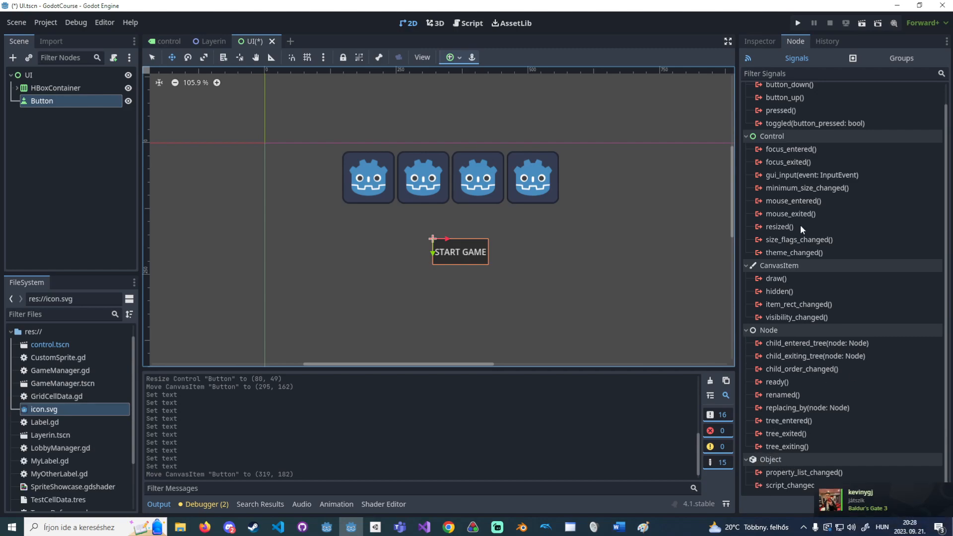
scroll(830, 140, "up", 2)
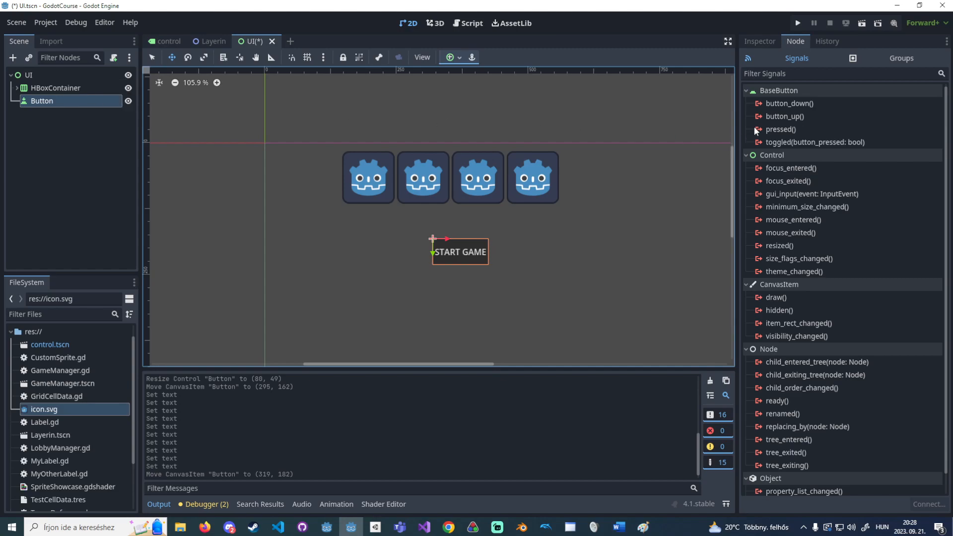
Run the UI scene and try the START GAME button in the game window.
left_click(787, 104)
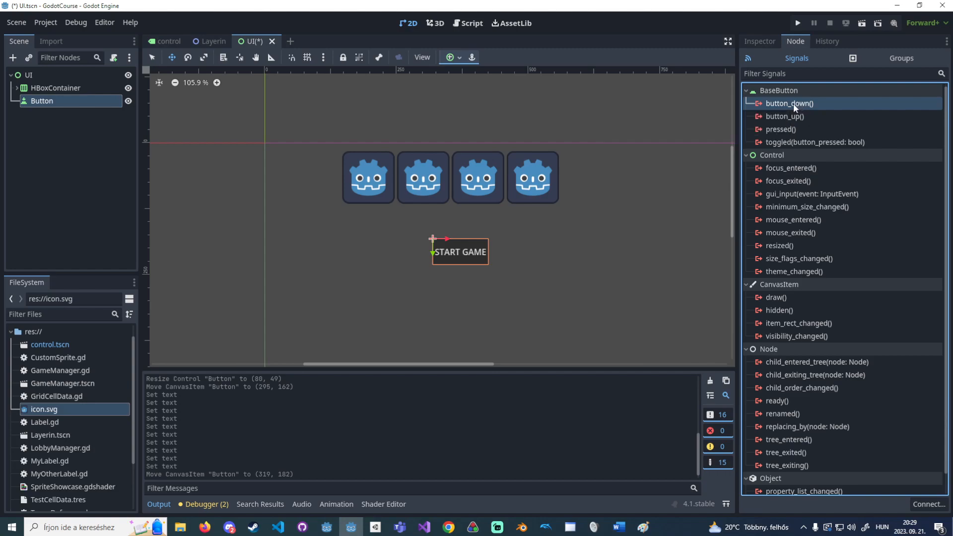
key("F6")
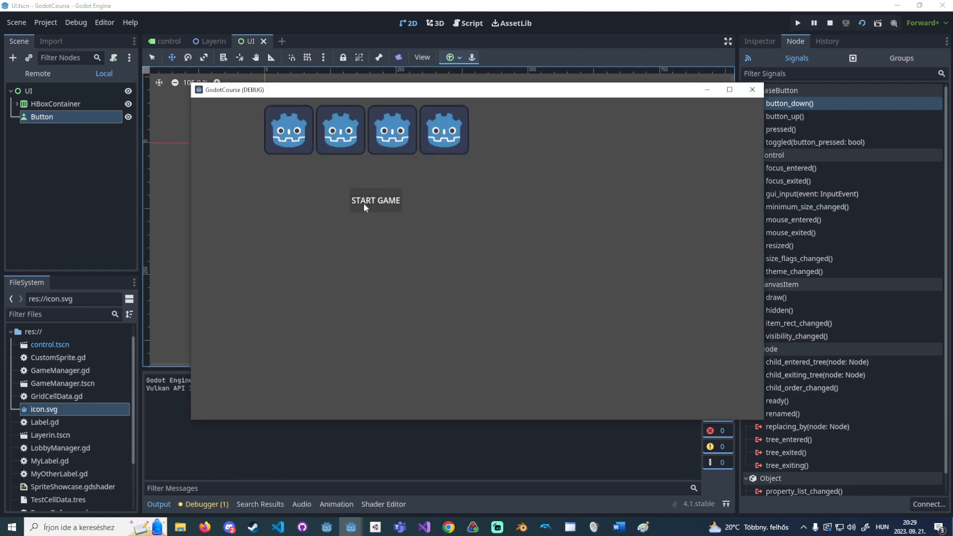
left_click(364, 204)
left_click(364, 202)
left_click(439, 435)
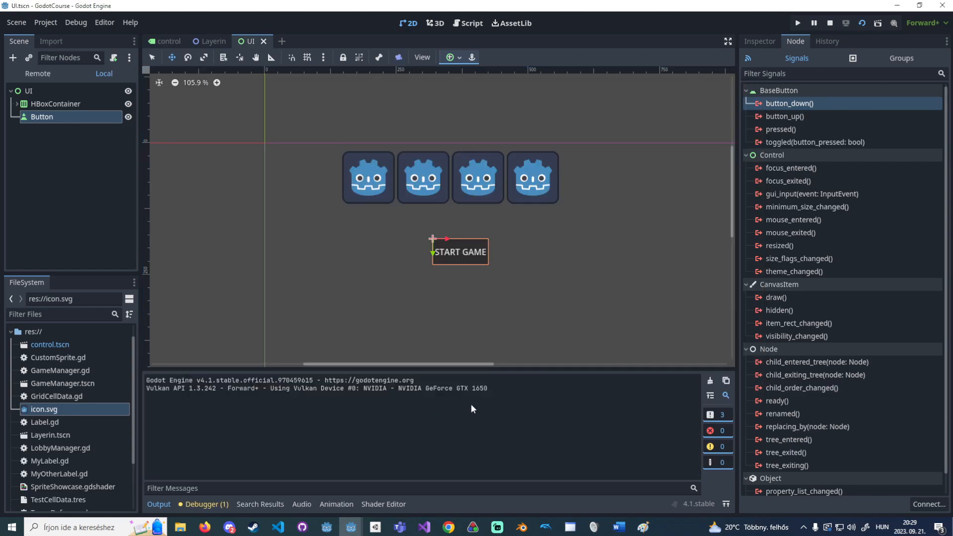
double_click(793, 102)
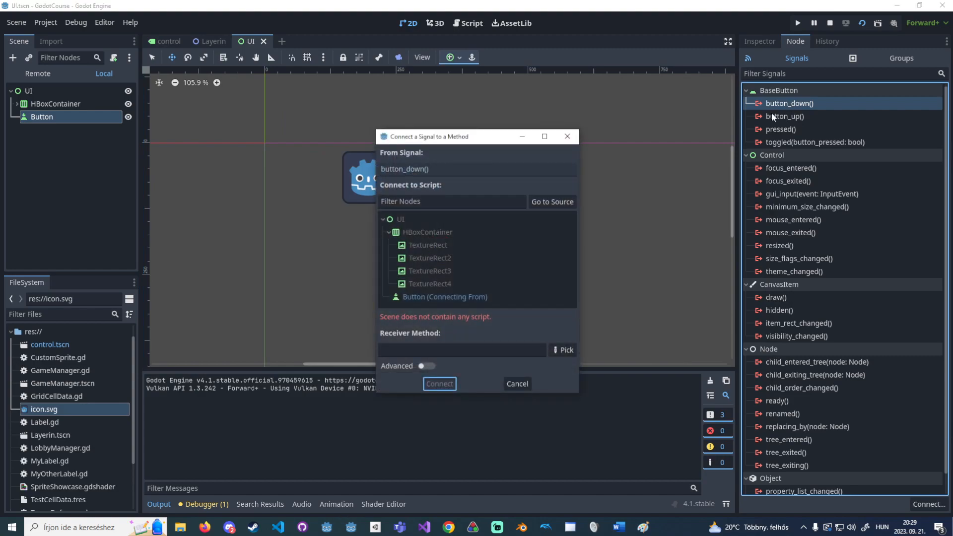
left_click(567, 136)
double_click(820, 103)
left_click(518, 383)
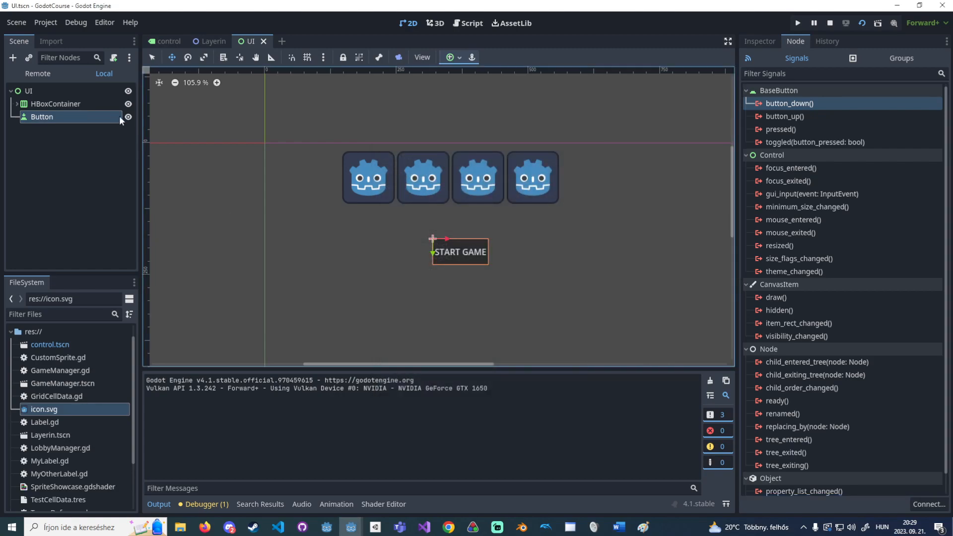
Attach a new GDScript saved as res://UI.gd, with the Node: Default template, to the UI root node.
left_click(90, 94)
right_click(90, 94)
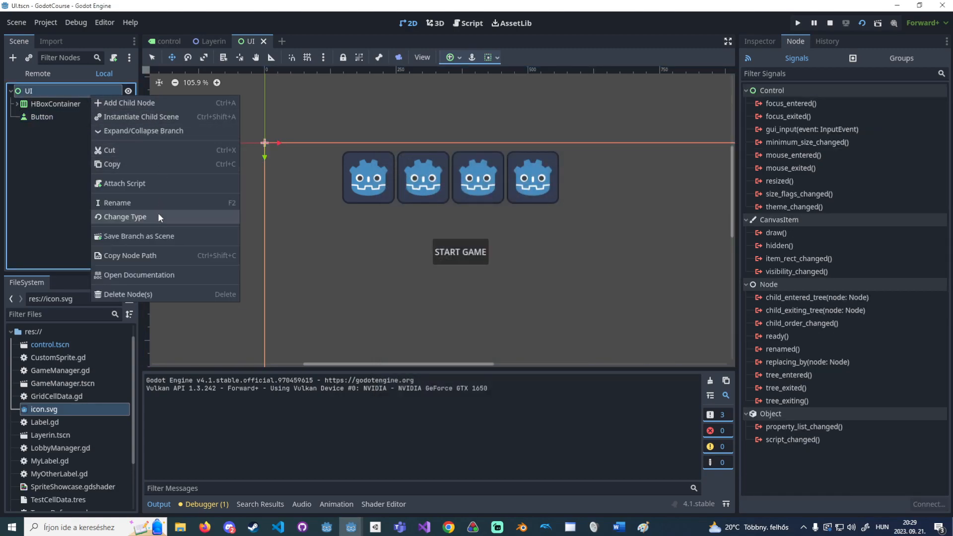
left_click(144, 185)
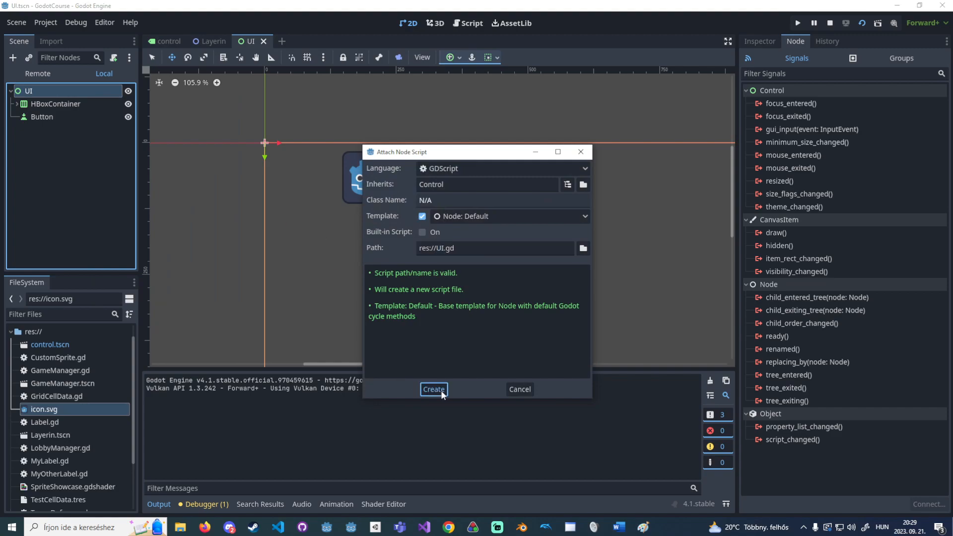
left_click(433, 389)
Give the script the class name UI ahead of its extends Control declaration and save the scene.
type("class_name UI extends Control")
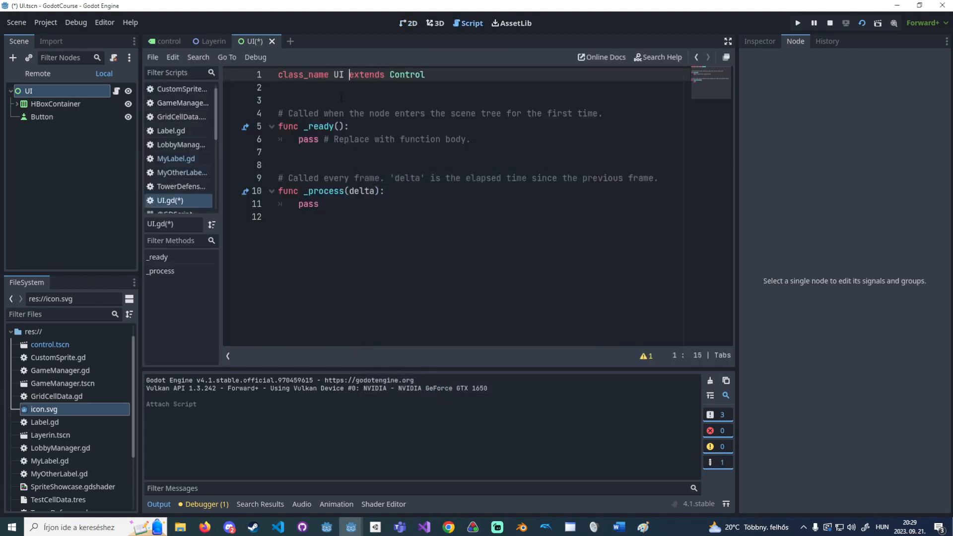
left_click(341, 99)
key("ctrl+s")
Connect the Button's button_down() signal to the UI node with the receiver method _on_button_button_down.
left_click(111, 117)
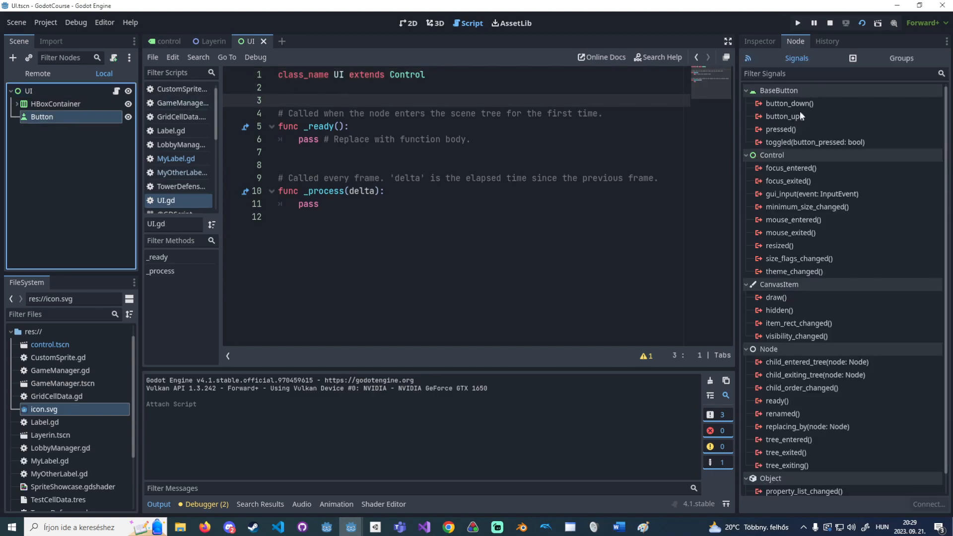
double_click(807, 106)
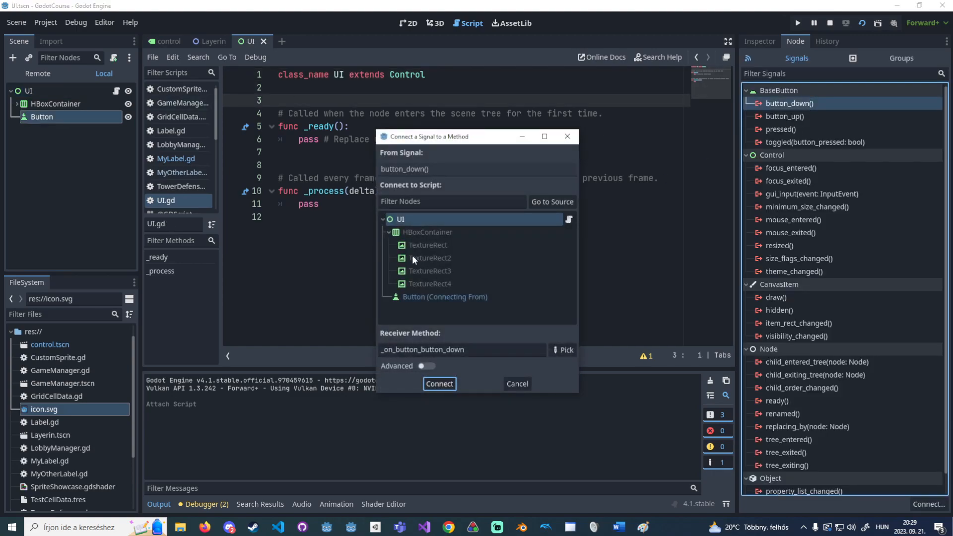
left_click(438, 384)
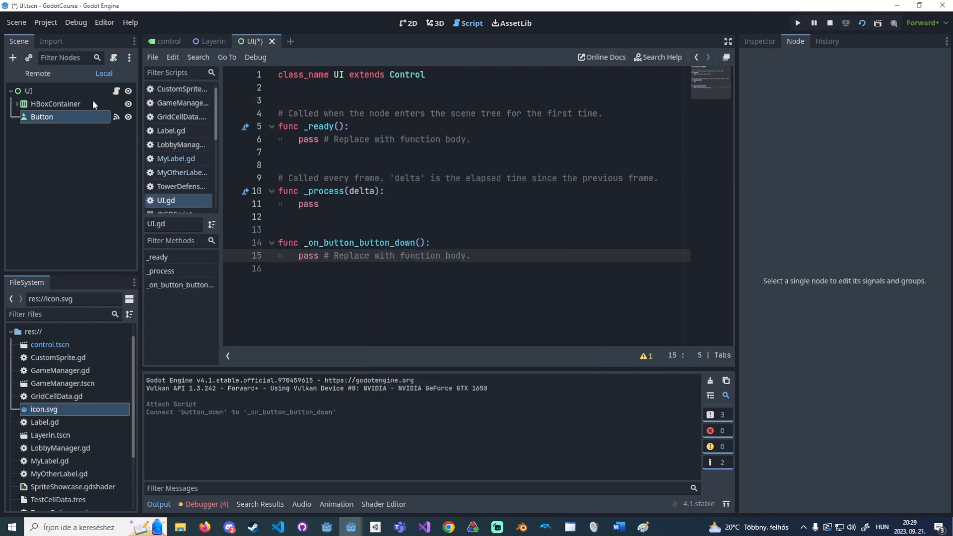
Examine the new button handler in the script and follow the Button's button_down() connection to its method.
left_click_drag(480, 255, 298, 256)
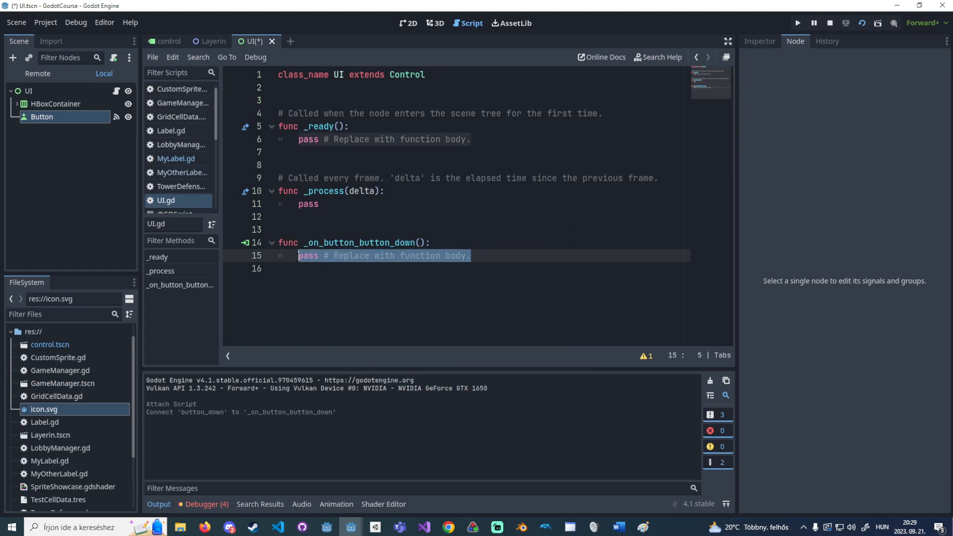
double_click(342, 243)
left_click(329, 256)
left_click(84, 119)
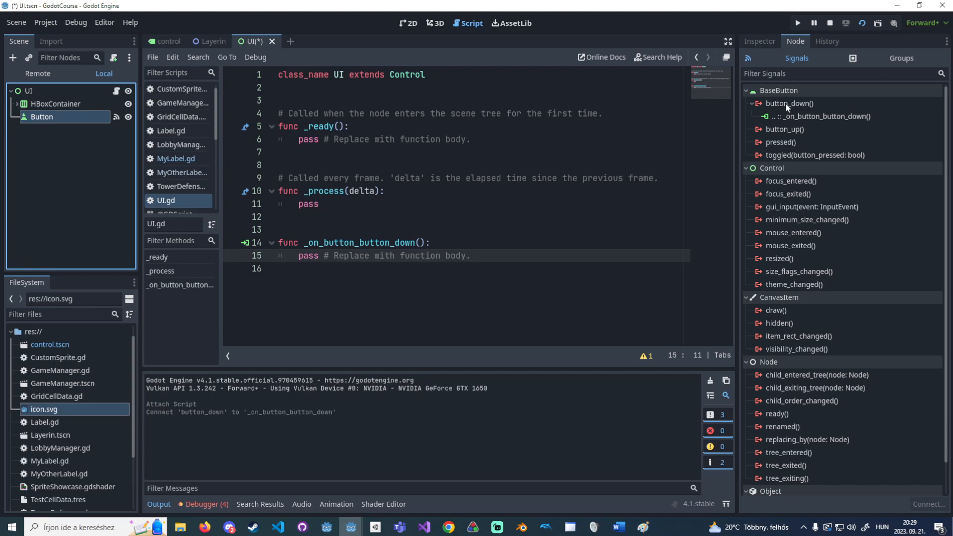
left_click(818, 117)
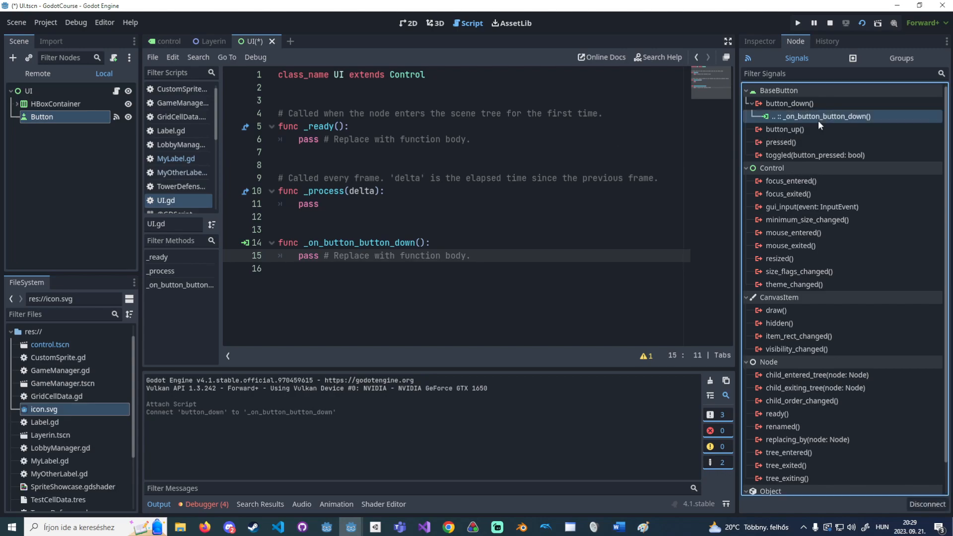
double_click(819, 115)
Replace the body of _on_button_button_down() with print("Clicked") and save.
key("shift+Home")
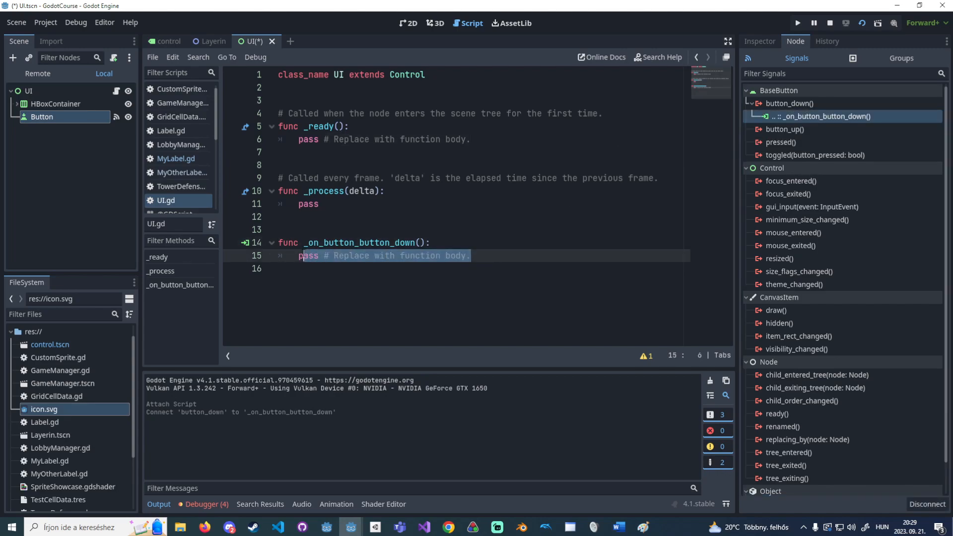
type("pr")
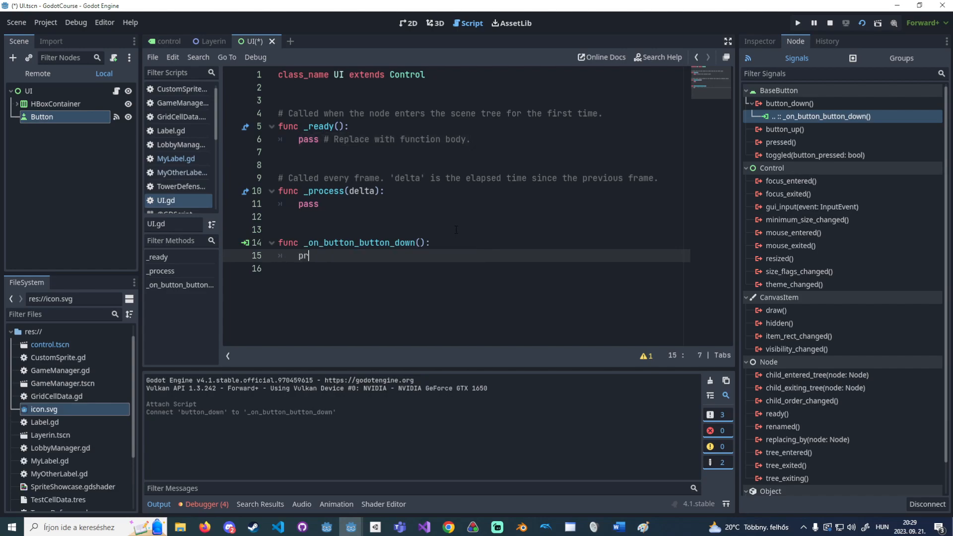
type("int(\"Clicked")
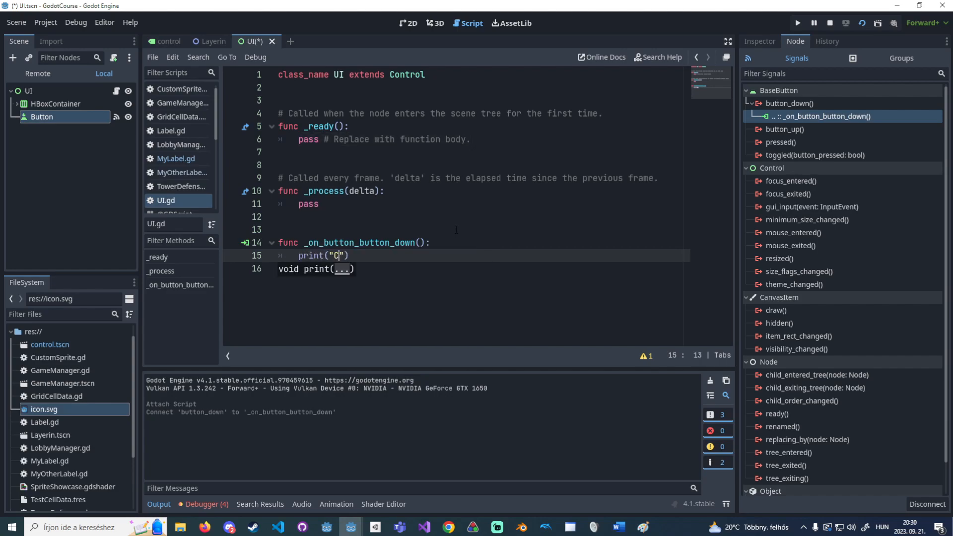
key("ctrl+s")
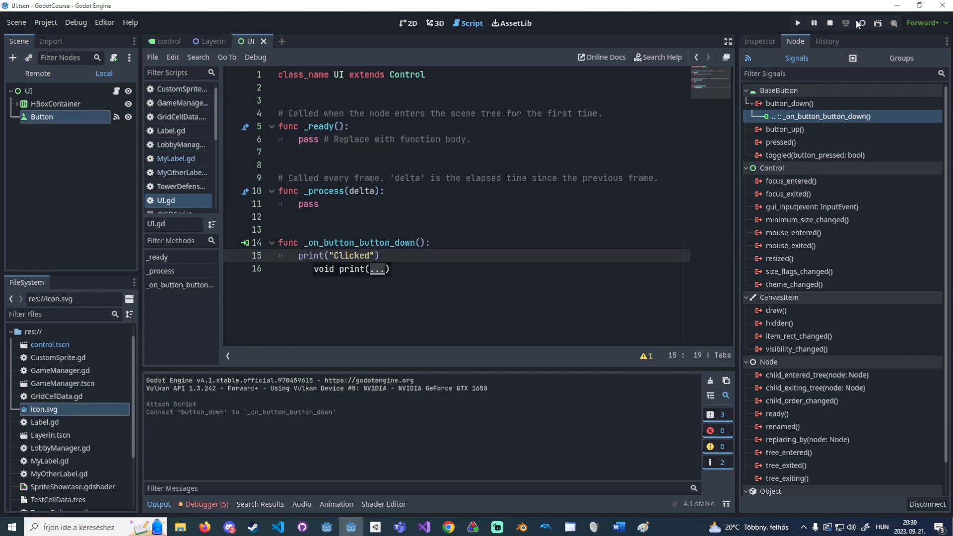
Rerun the UI scene, activate START GAME several times to test the handler, and close the game window.
left_click(861, 27)
left_click(379, 200)
left_click(380, 199)
left_click(380, 200)
left_click(380, 200)
left_click(379, 200)
left_click(380, 201)
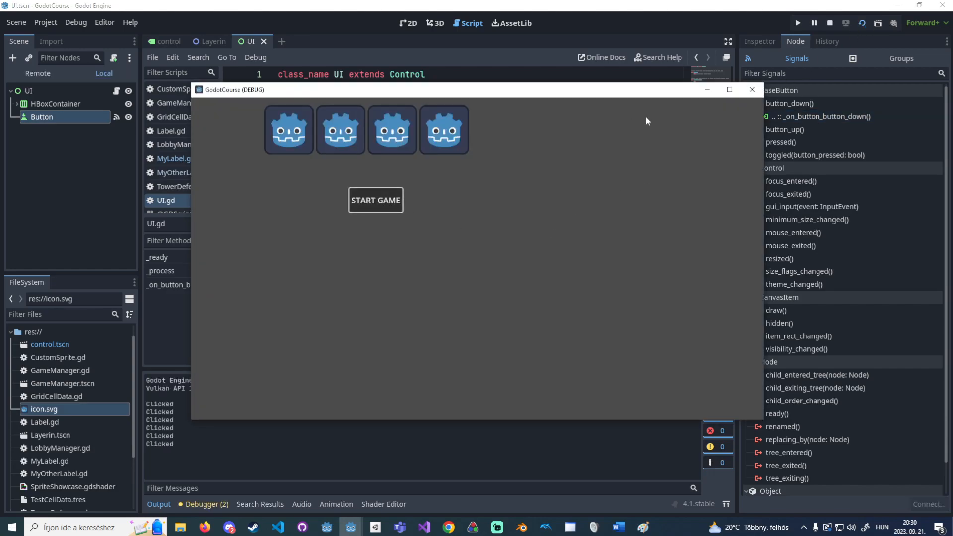
left_click(752, 93)
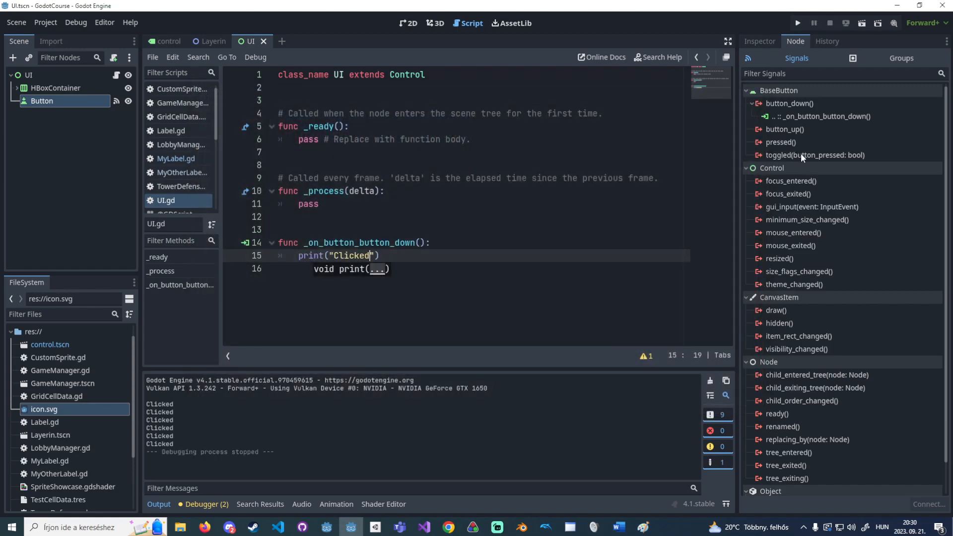
scroll(787, 199, "down", 2)
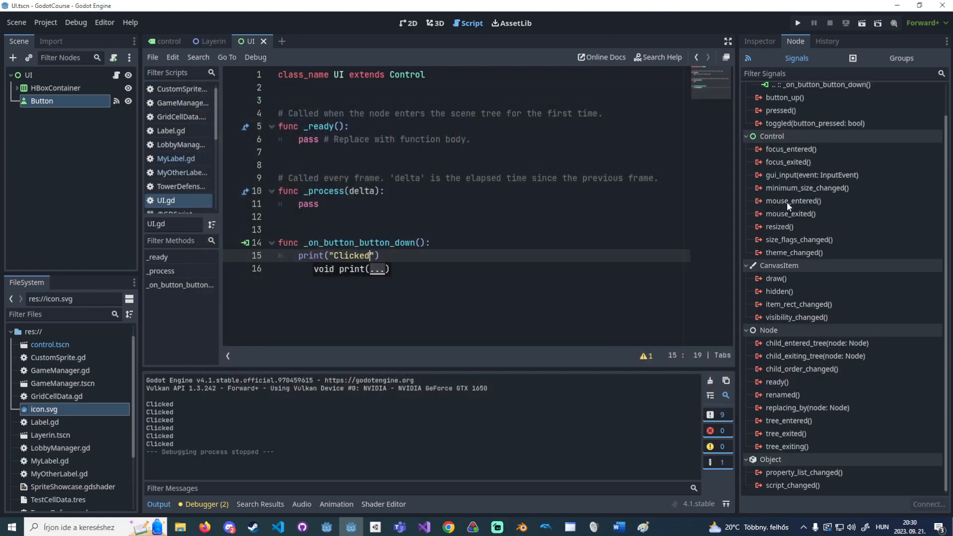
scroll(808, 288, "up", 2)
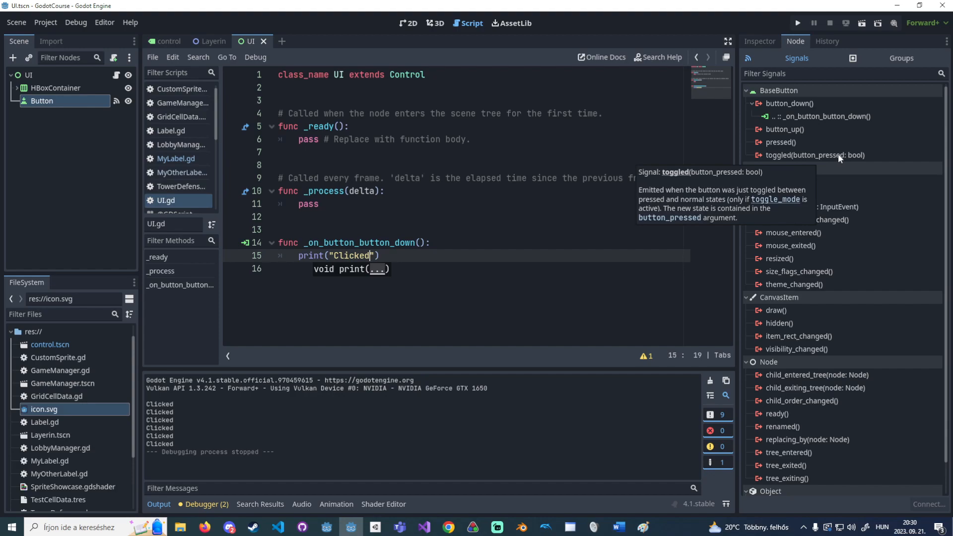
Remove the template _ready and _process functions from UI.gd, declare a signal named my_signal in their place, and save.
left_click_drag(280, 229, 279, 113)
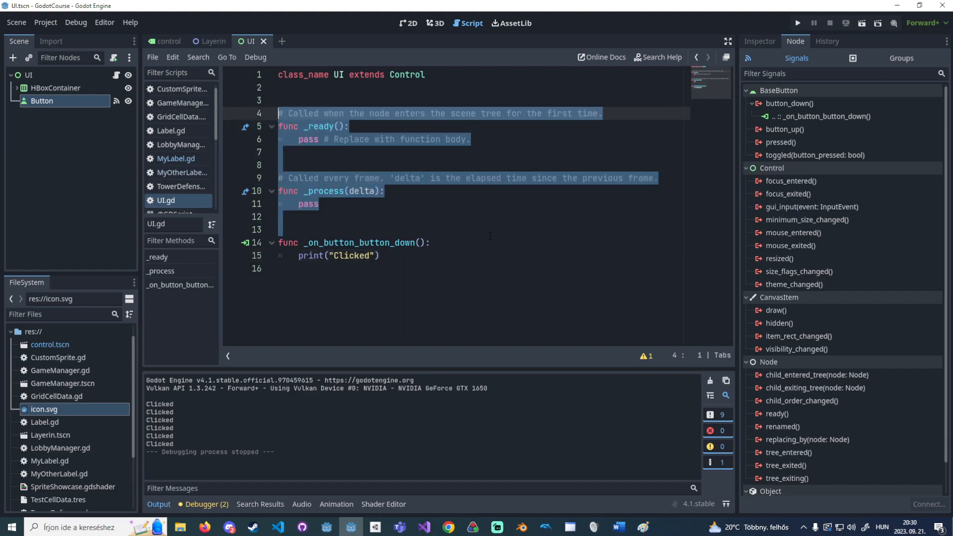
key("Delete")
key("Return")
type("signal ")
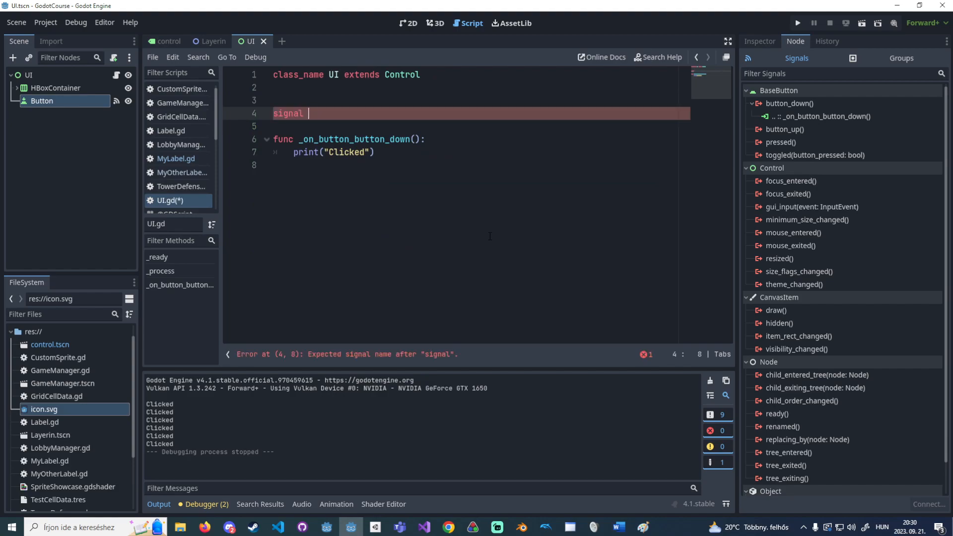
type("my_signal")
key("ctrl+s")
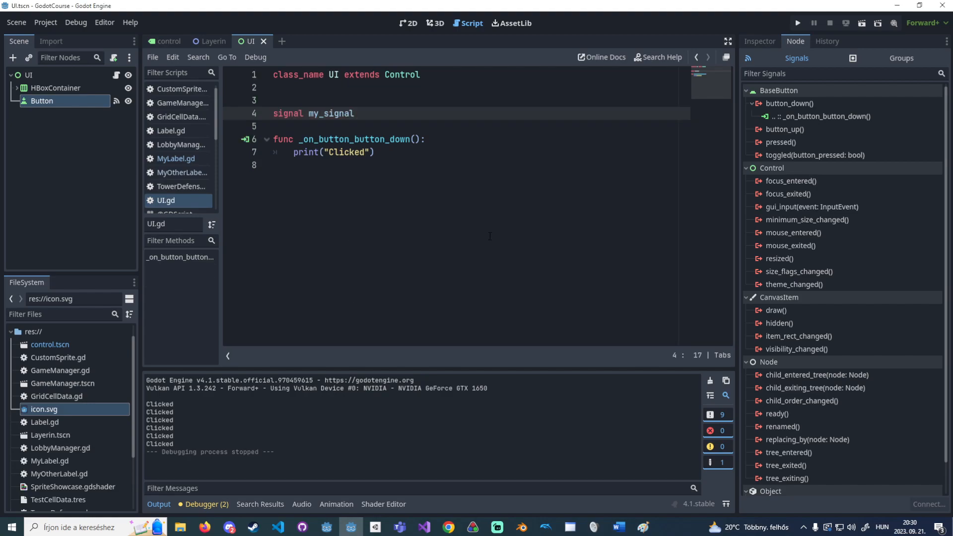
Add a relatedObject parameter to the my_signal declaration and save the script.
type("(")
type("si")
key("BackSpace")
key("BackSpace")
type("relatedObject")
key("ctrl+s")
key("End")
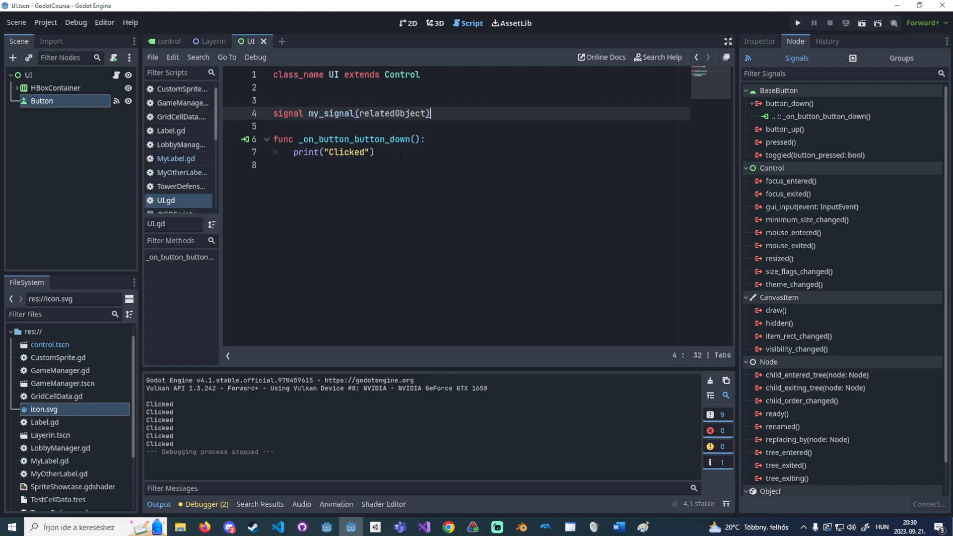
Add a _ready() function between the signal declaration and the button handler.
left_click(423, 127)
key("Return")
key("Return")
key("Return")
key("Up")
key("Up")
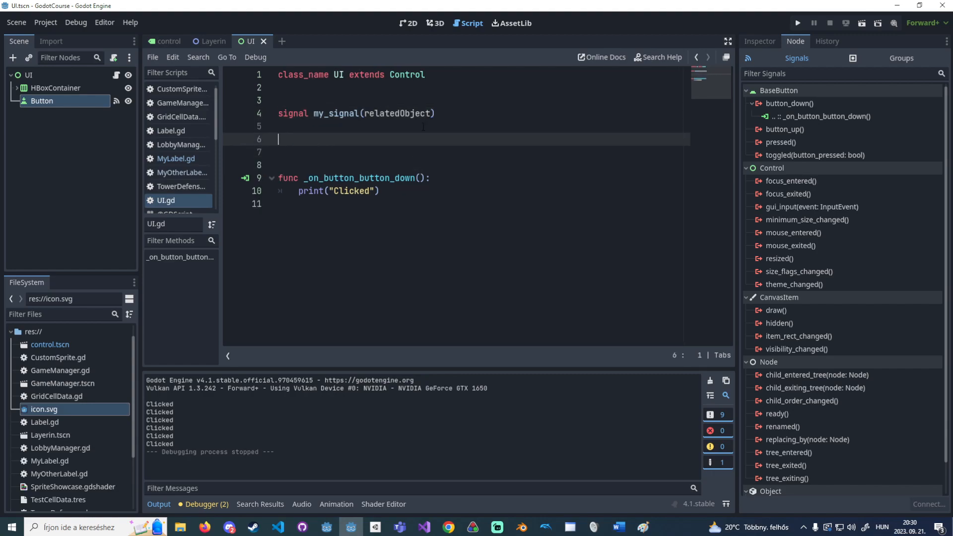
key("Return")
type("func _re")
key("Return")
key("BackSpace")
key("BackSpace")
key("BackSpace")
key("BackSpace")
key("BackSpace")
key("BackSpace")
key("BackSpace")
key("BackSpace")
key("BackSpace")
key("BackSpace")
key("BackSpace")
key("BackSpace")
key("BackSpace")
key("BackSpace")
key("BackSpace")
key("BackSpace")
key("BackSpace")
key("BackSpace")
key("BackSpace")
key("BackSpace")
type("_rea")
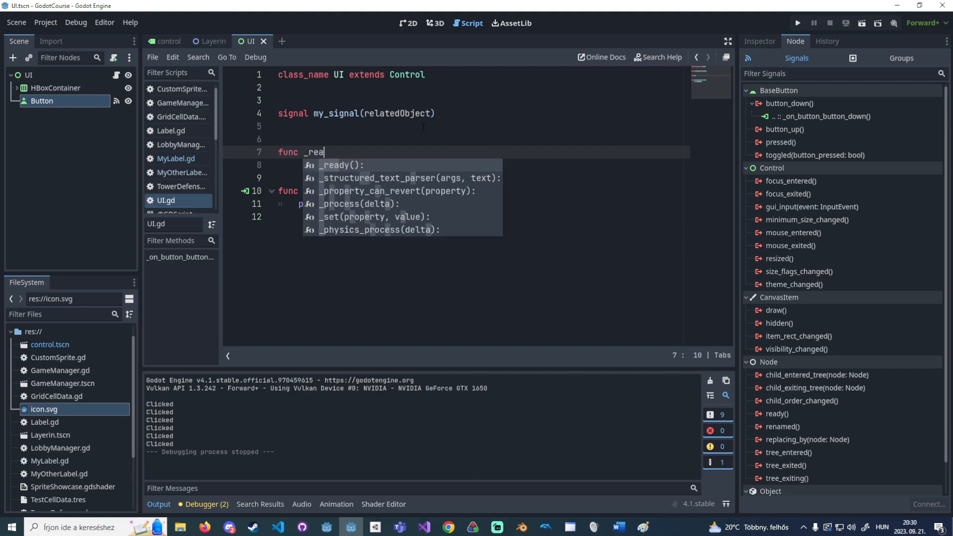
key("Return")
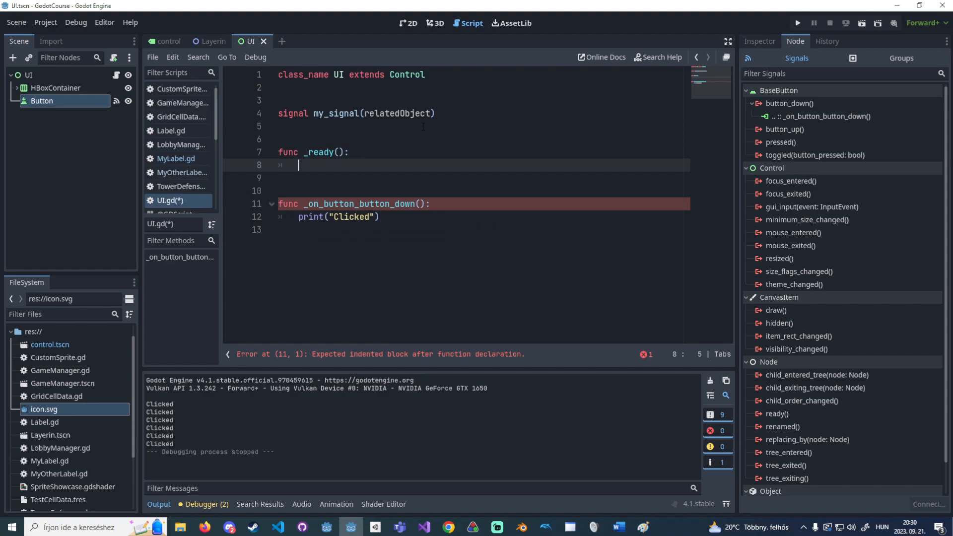
Write emit_signal("my_signal", [self]) as the body of _ready() and save the script.
type("emit")
key("Return")
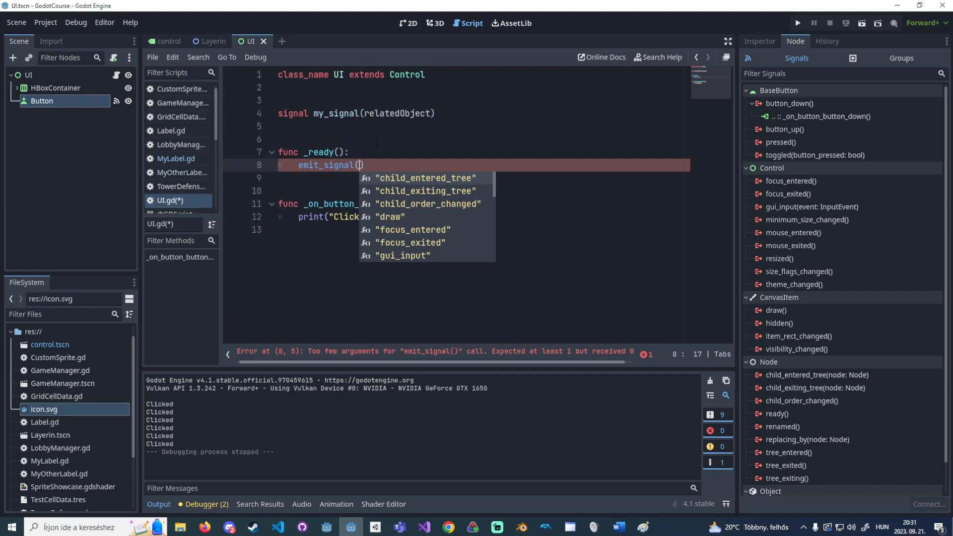
type("\"my_signal")
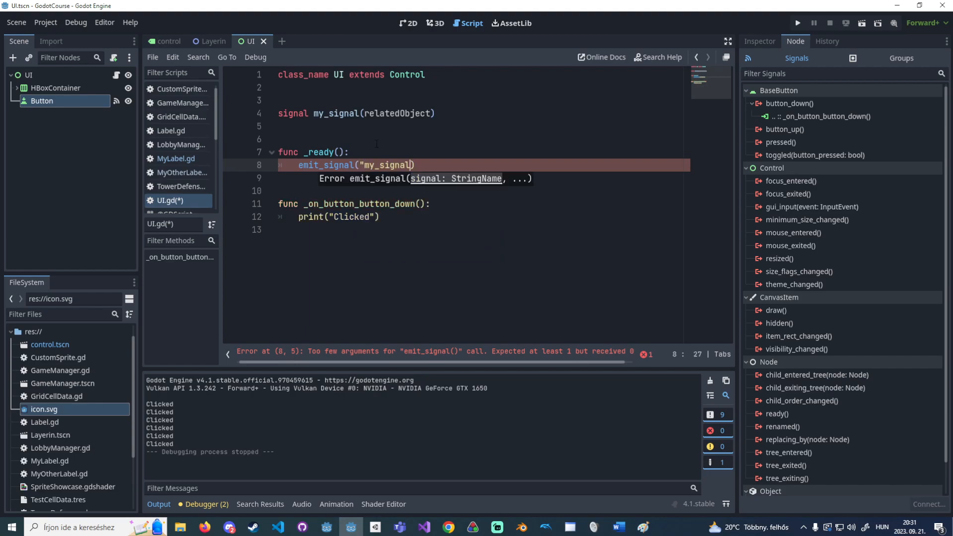
type("\"")
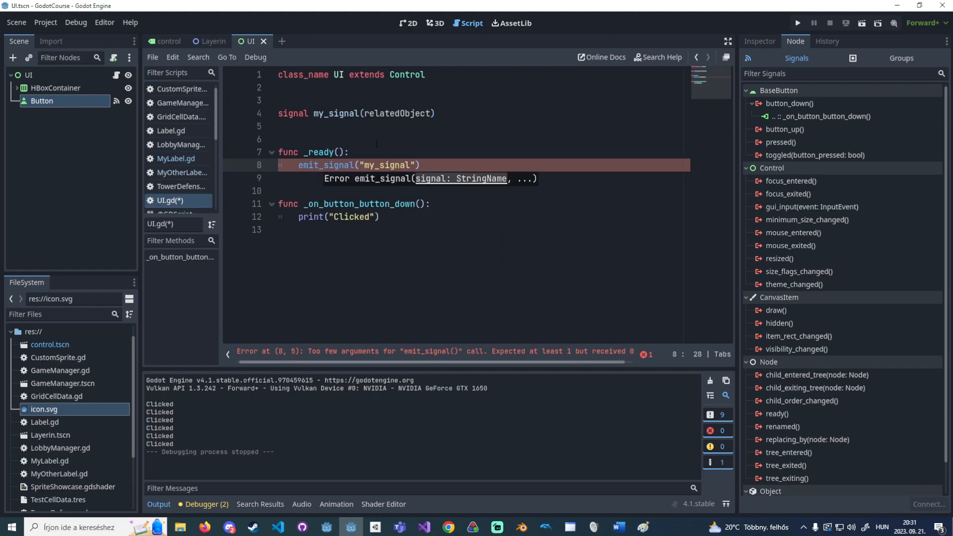
type(", ")
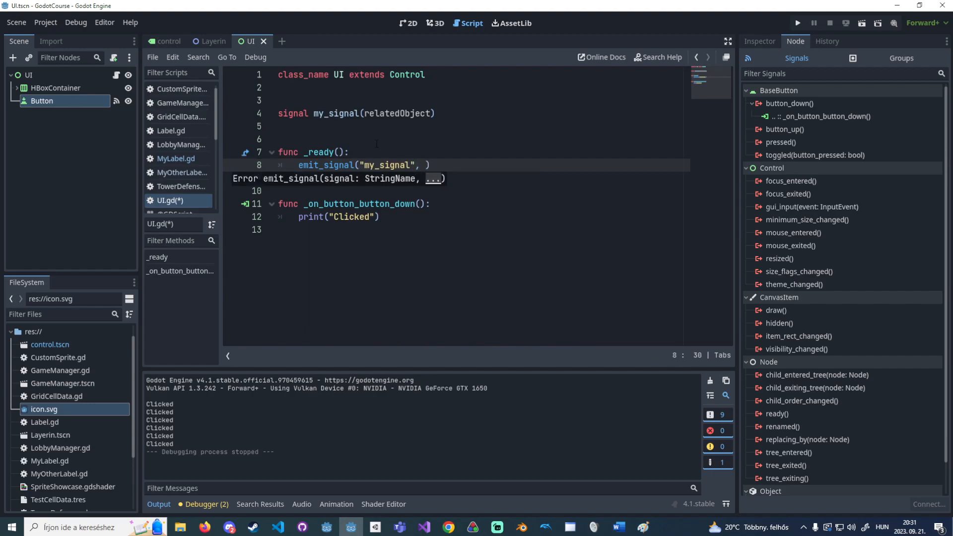
type("[self")
key("End")
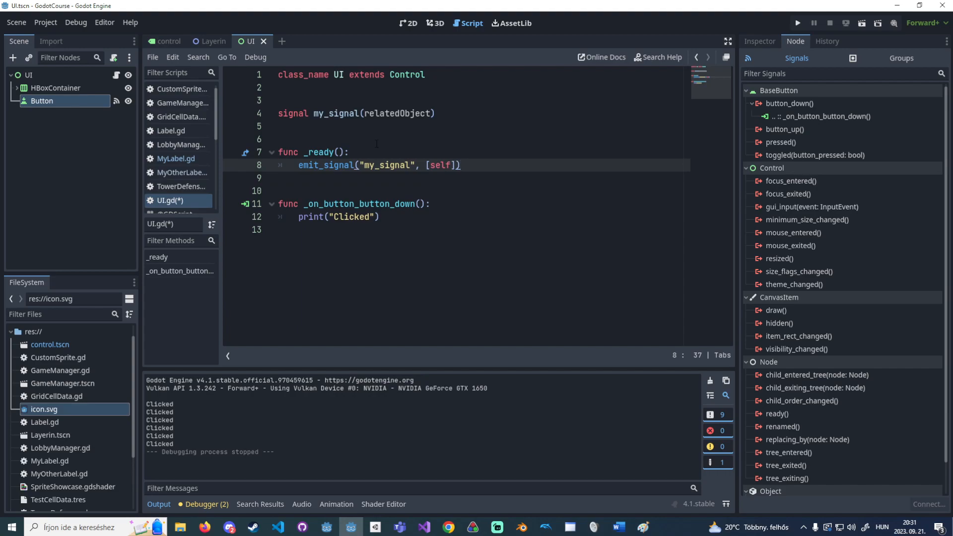
key("Up")
key("ctrl+s")
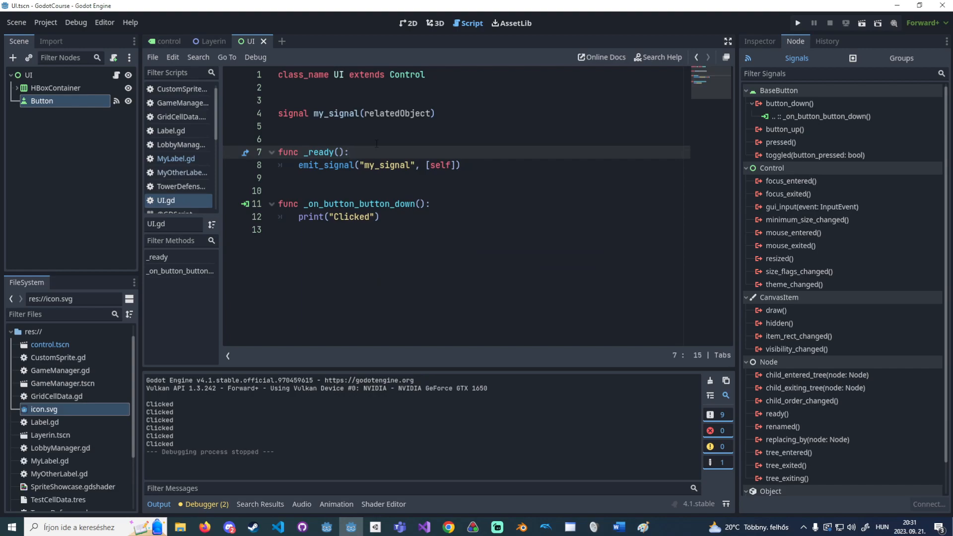
Run the current scene and check the output log for the signal emitted in _ready().
left_click(860, 24)
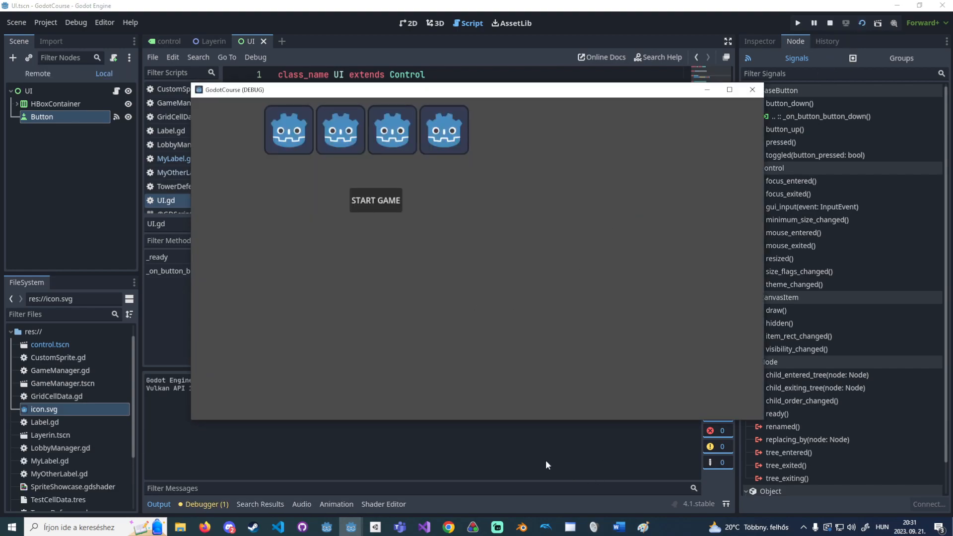
left_click(546, 463)
left_click(476, 166)
key("shift+Home")
left_click(479, 179)
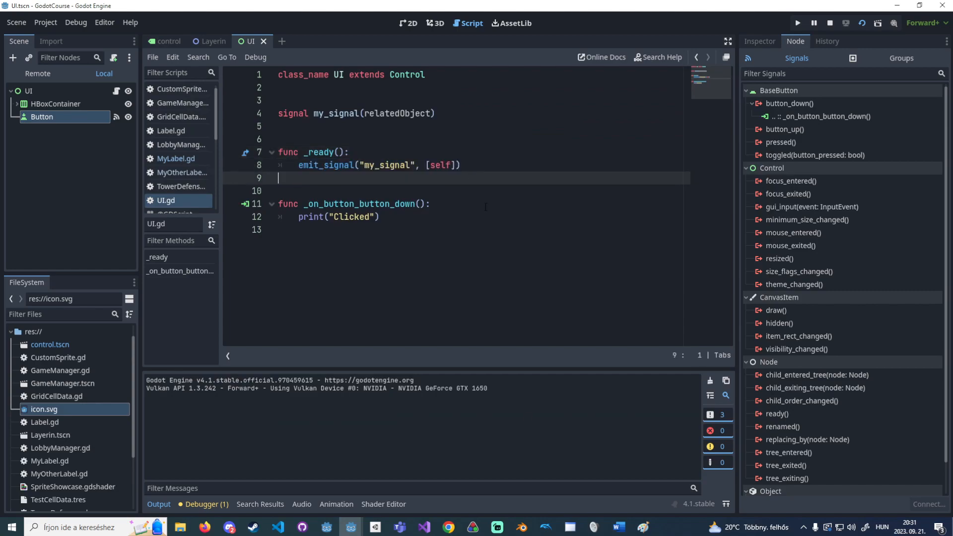
Add an on_signal_fire() function containing pass below the button handler in UI.gd.
left_click(504, 241)
key("Return")
key("Return")
type("func on_signal_fire():")
key("Return")
type("pass")
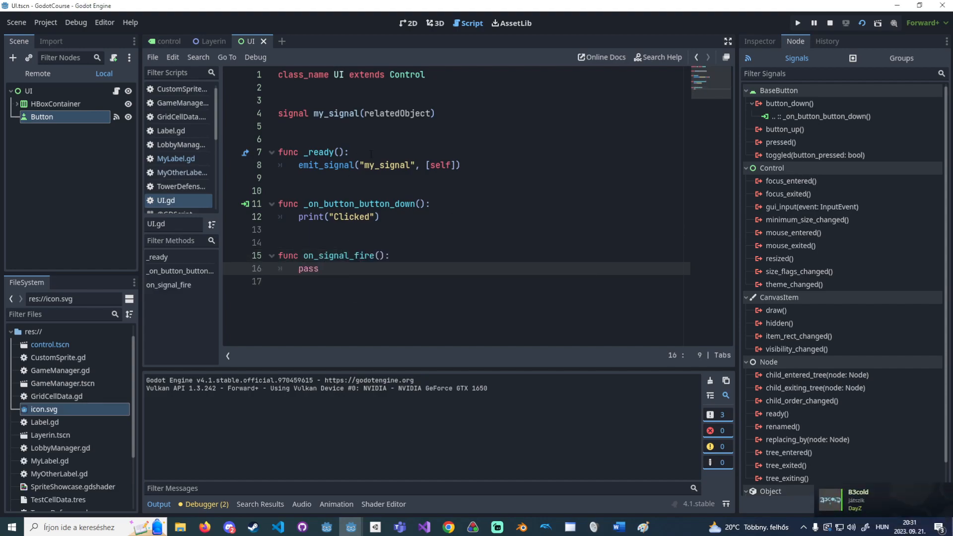
Connect my_signal to on_signal_fire on the first line of _ready() and run the current scene.
left_click(371, 154)
key("Return")
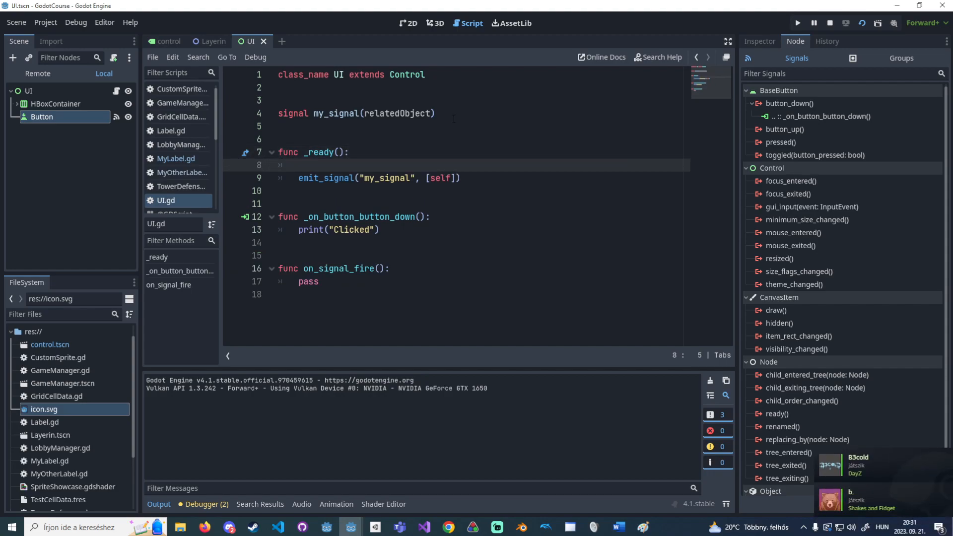
type("my_signal.conn")
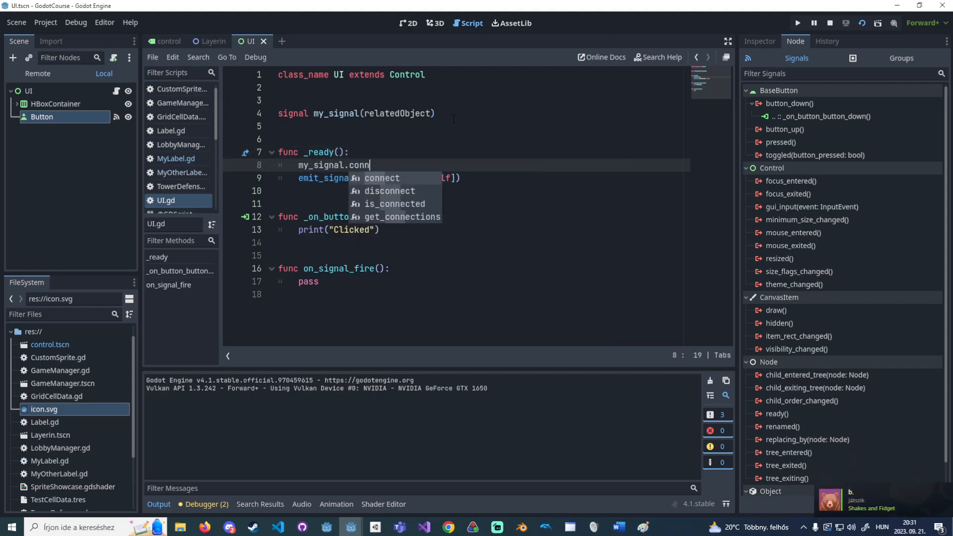
key("Return")
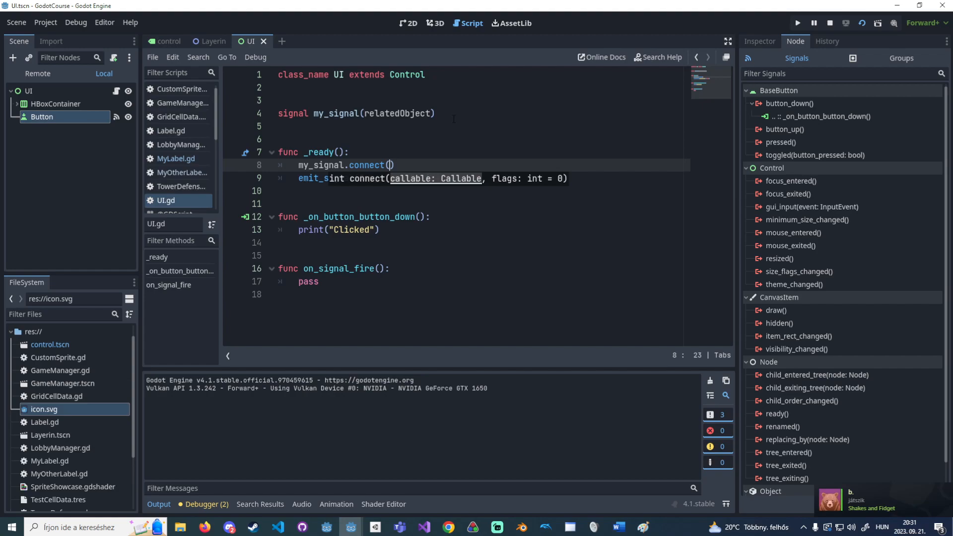
type("on_")
key("Return")
key("BackSpace")
key("BackSpace")
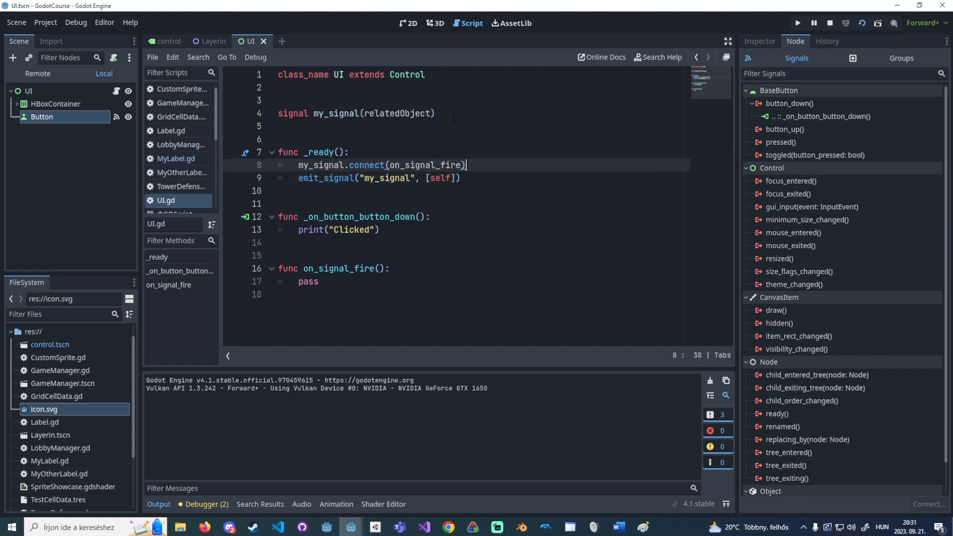
double_click(412, 165)
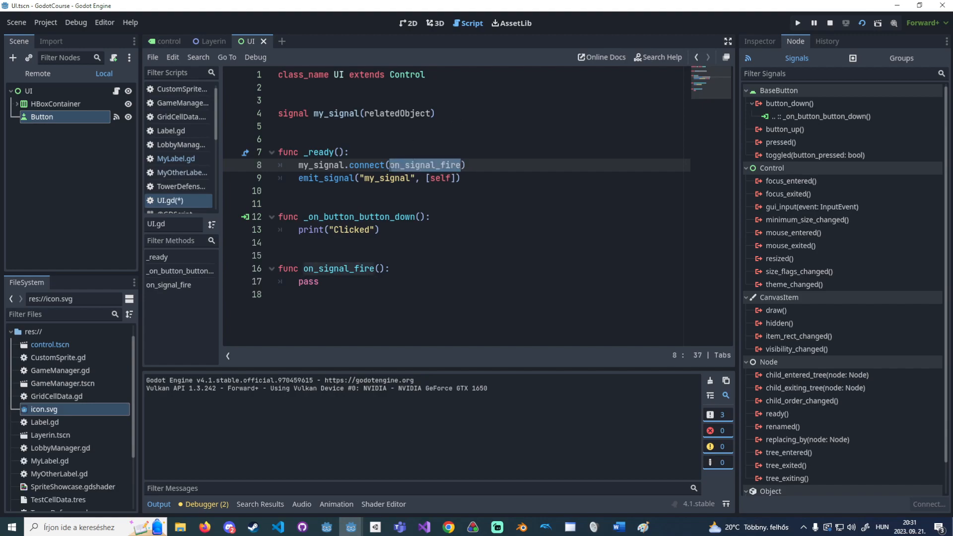
key("Left")
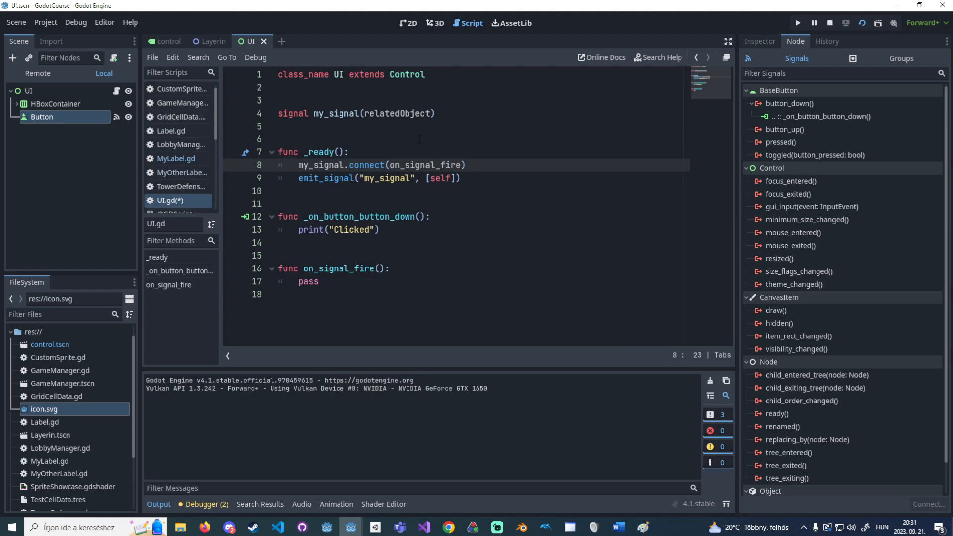
left_click(861, 23)
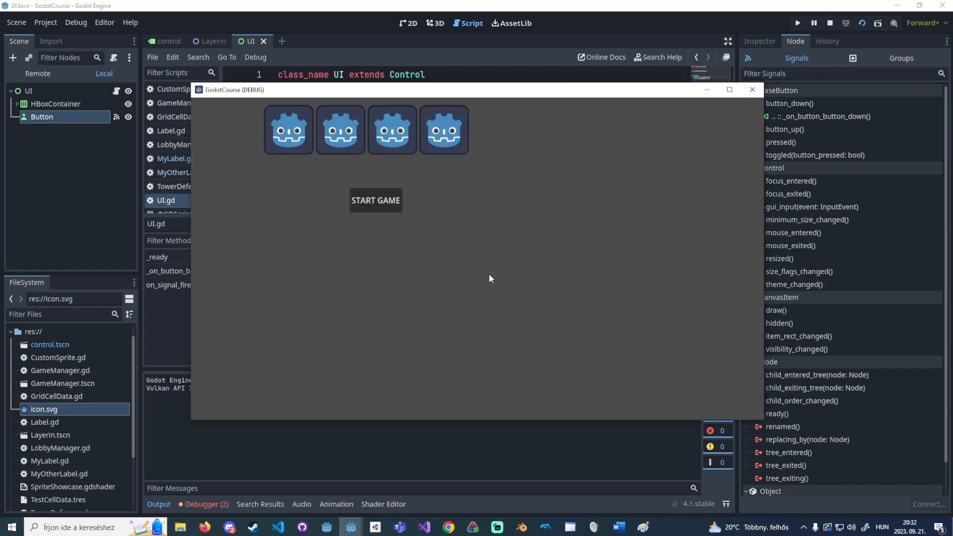
left_click(482, 451)
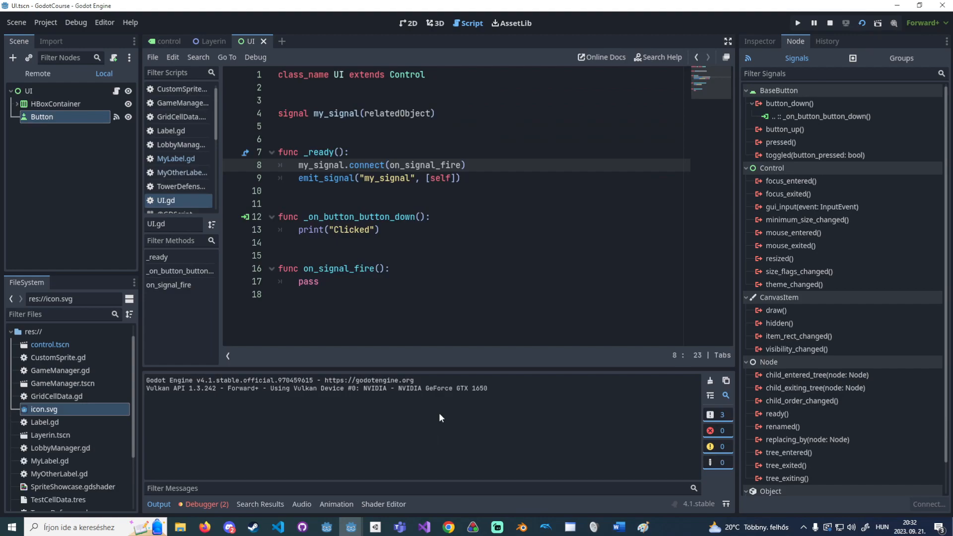
Replace pass in on_signal_fire() with print("Z").
left_click_drag(319, 281, 299, 282)
type("print(\"Z")
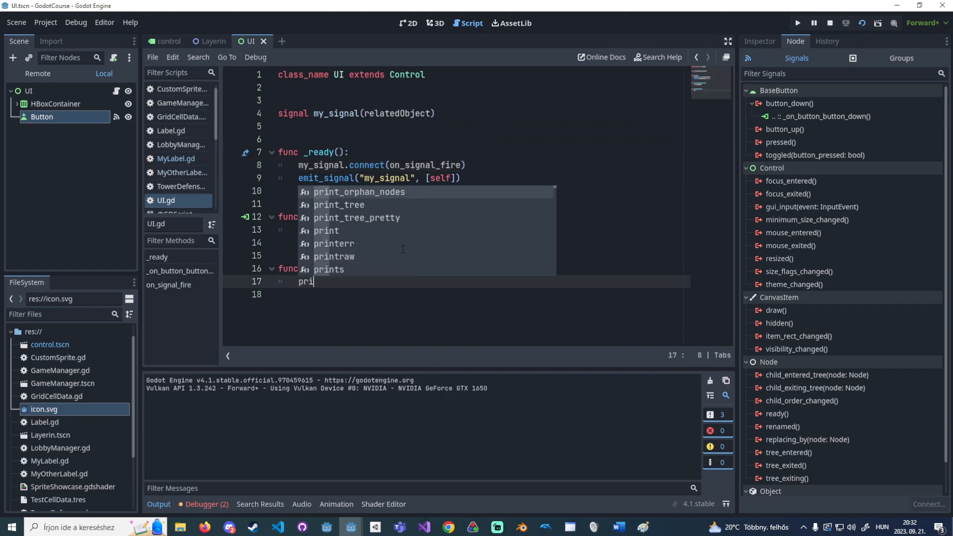
left_click(476, 296)
left_click(475, 286)
Review the connect and emit lines in _ready(), run the scene, and examine the debugger's error list.
left_click_drag(288, 153, 372, 159)
double_click(319, 154)
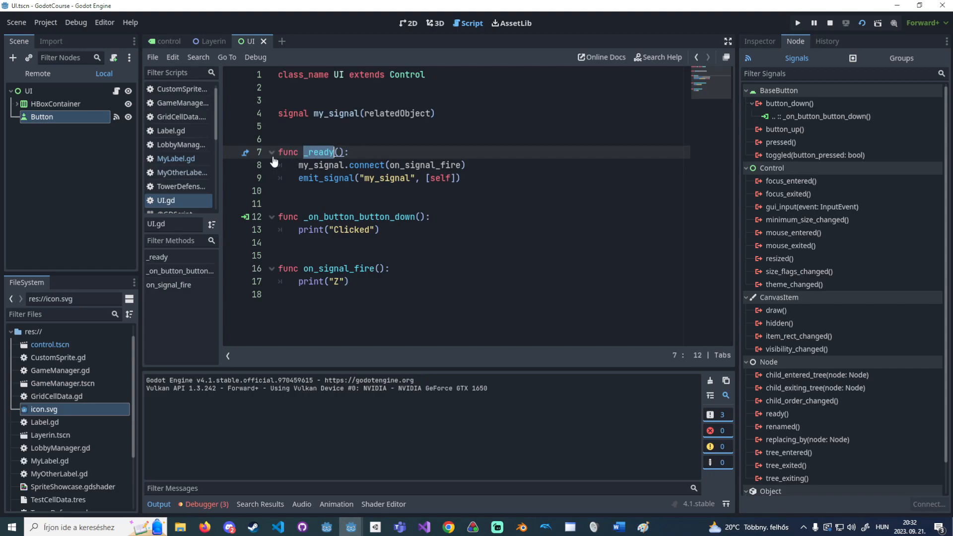
left_click_drag(298, 165, 483, 169)
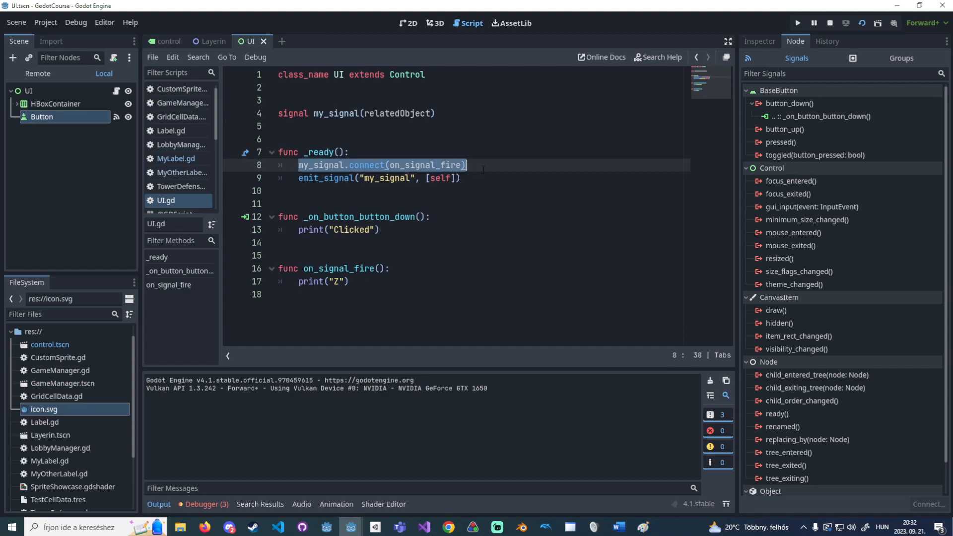
left_click(345, 264)
left_click_drag(298, 178, 473, 179)
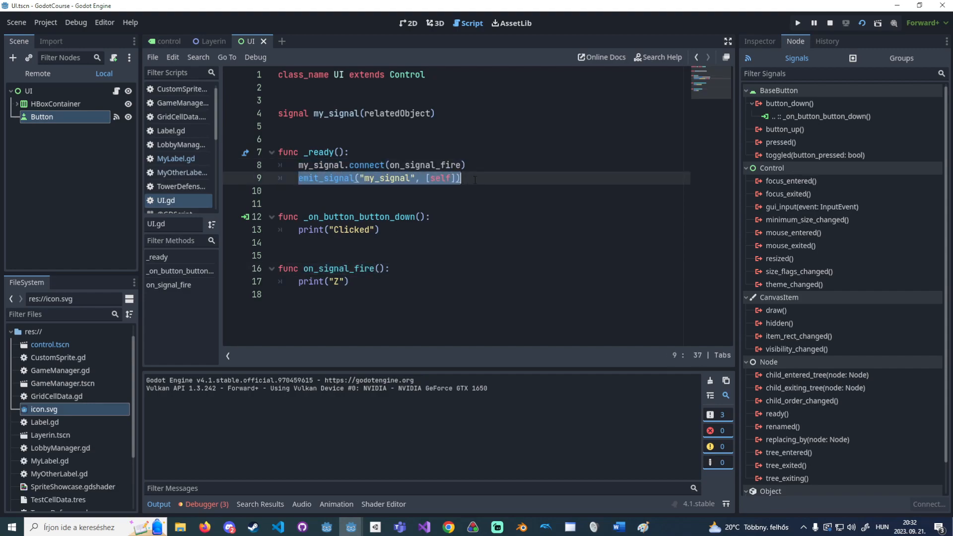
left_click(861, 23)
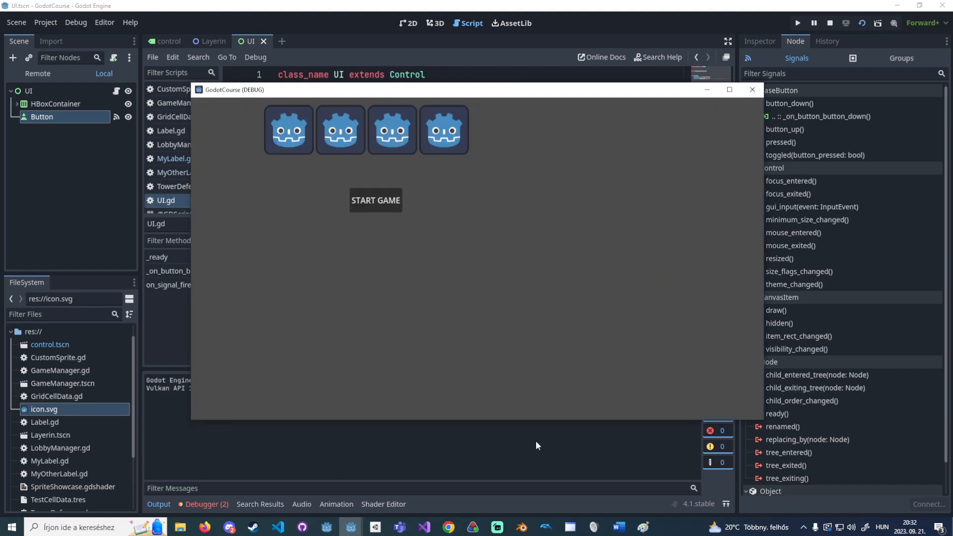
left_click(535, 440)
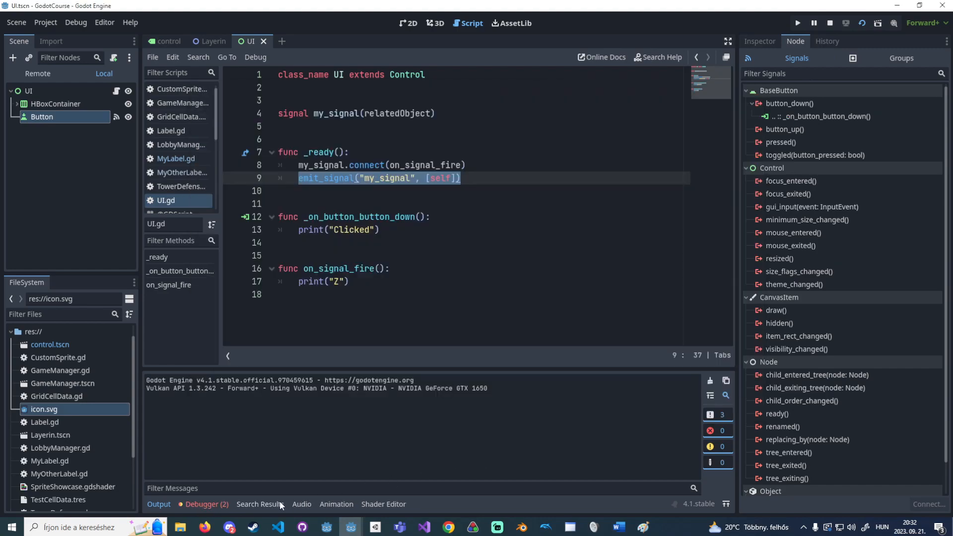
left_click(226, 504)
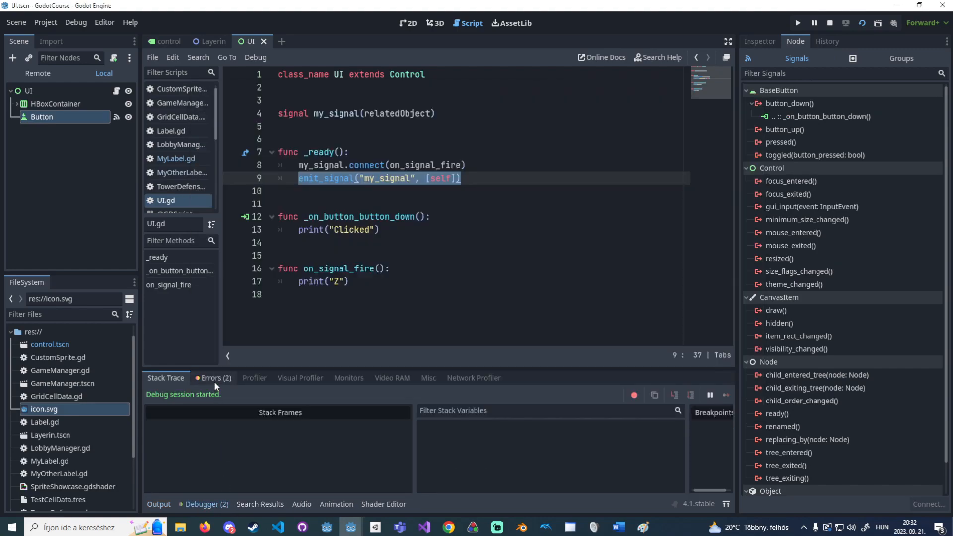
left_click(214, 379)
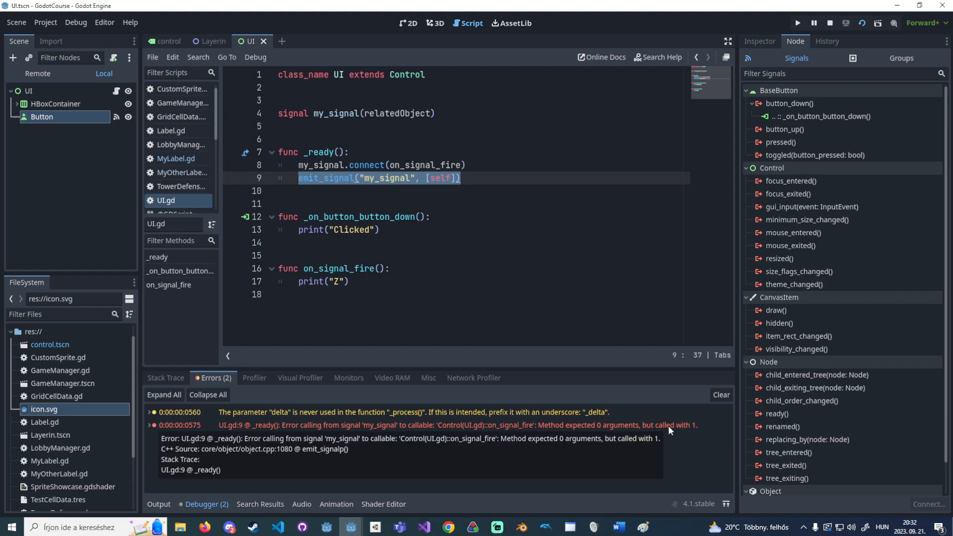
Try running the scene without the [self] argument in emit_signal, and restore the argument.
left_click(452, 178)
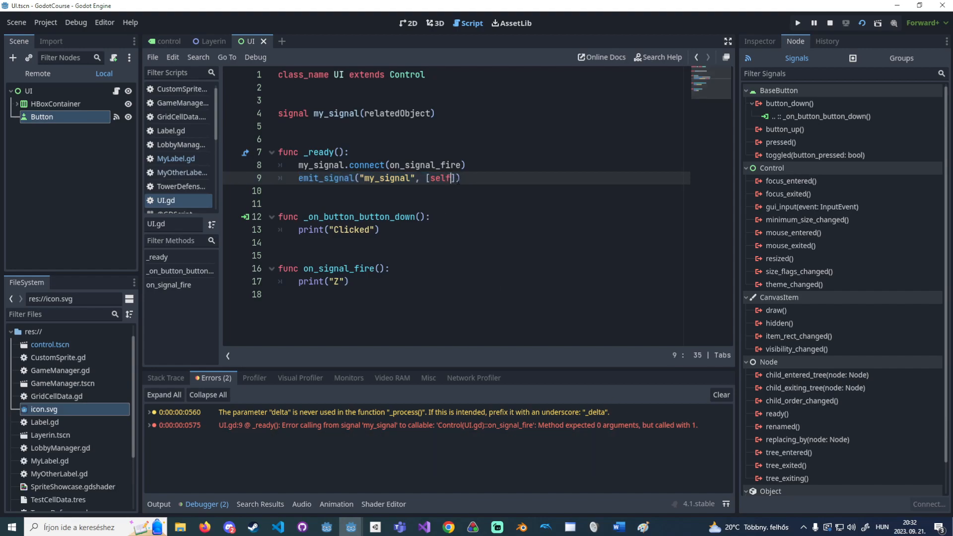
left_click_drag(452, 179, 416, 179)
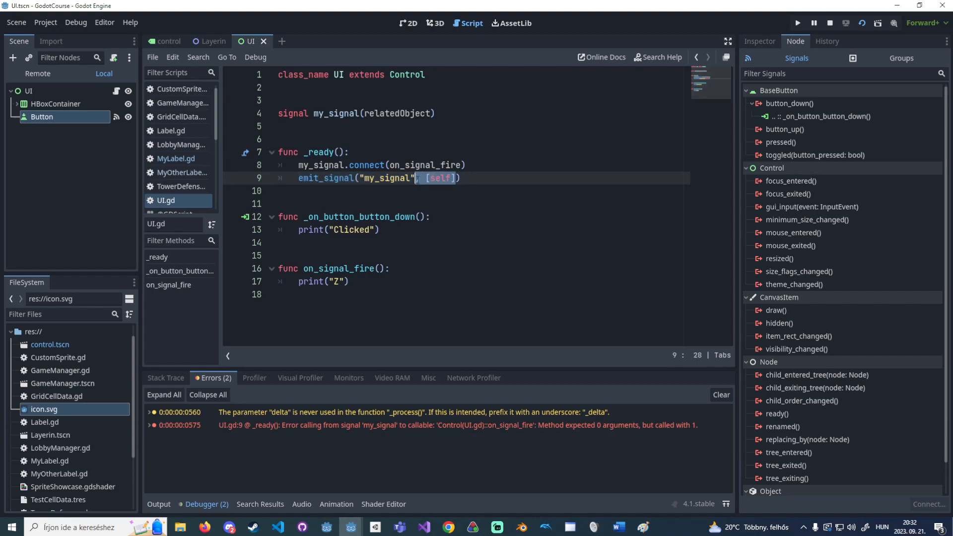
key("BackSpace")
key("F5")
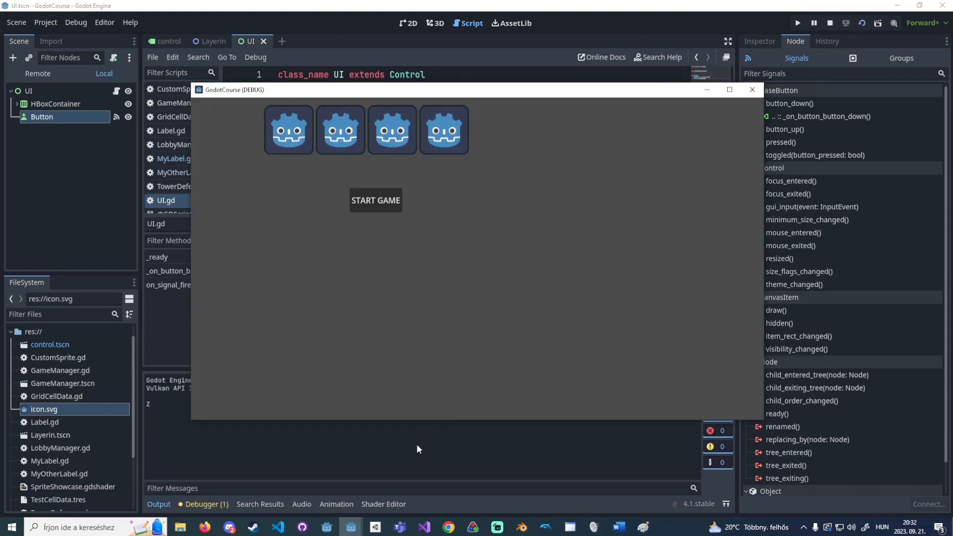
key("F8")
left_click(423, 267)
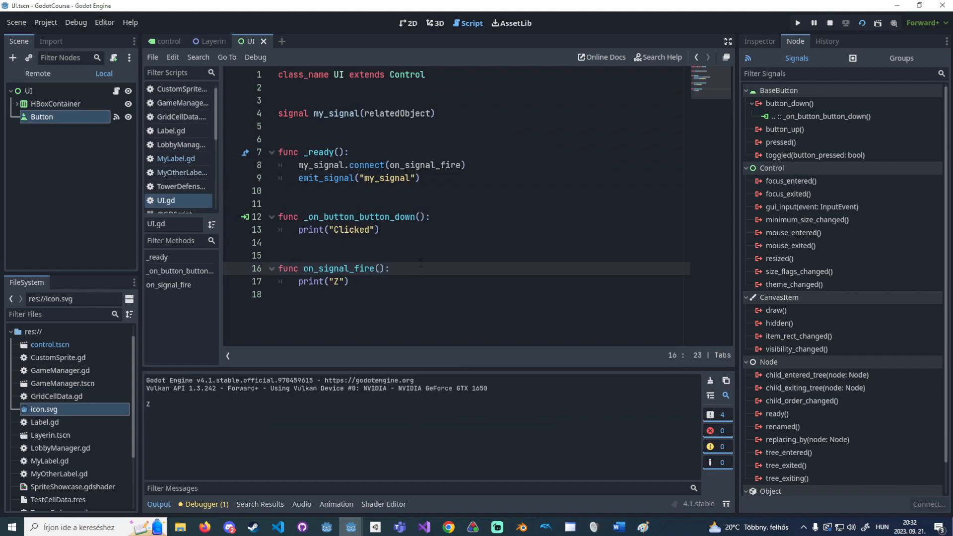
key("ctrl+z")
Add an object parameter to the on_signal_fire function to match the signal's relatedObject parameter.
double_click(392, 111)
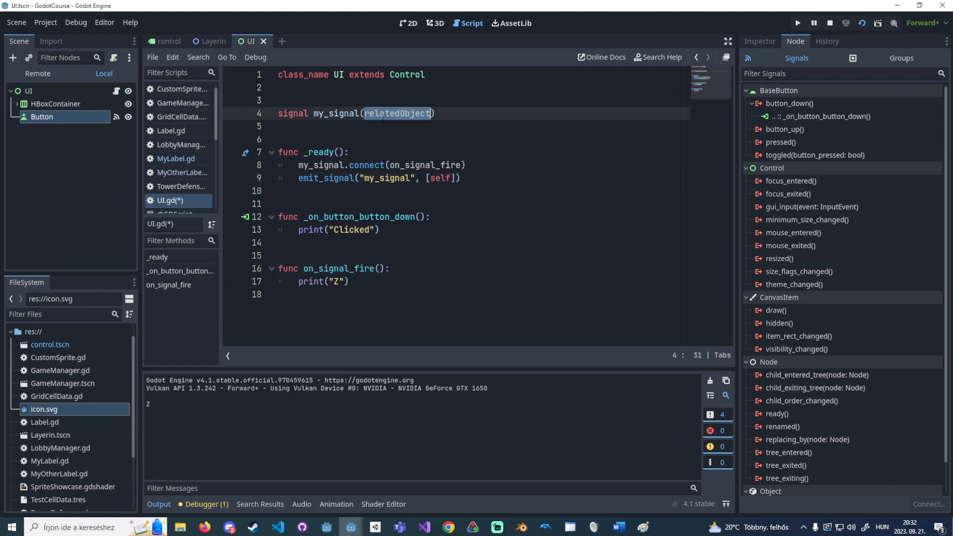
left_click(381, 269)
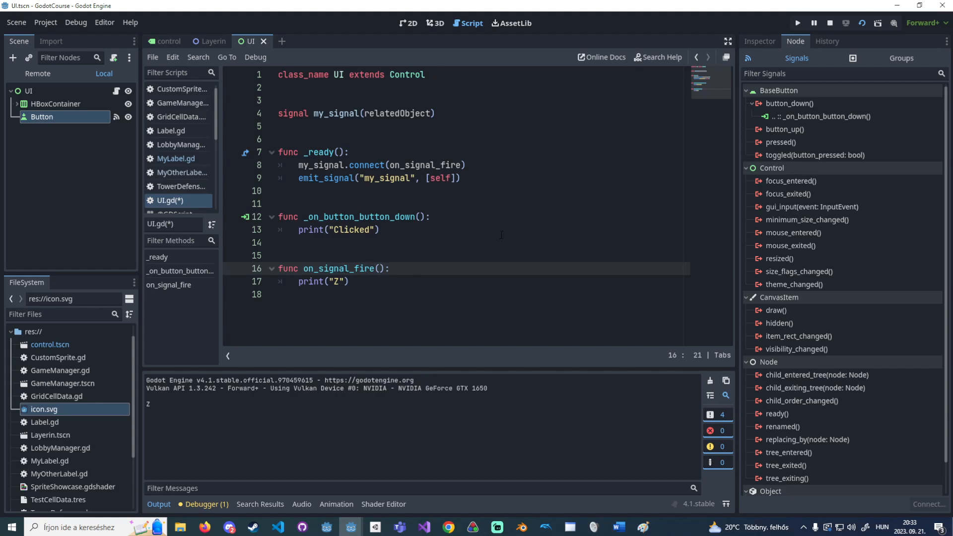
type("object")
Run the scene and check the debugger's error list and the output log.
key("F5")
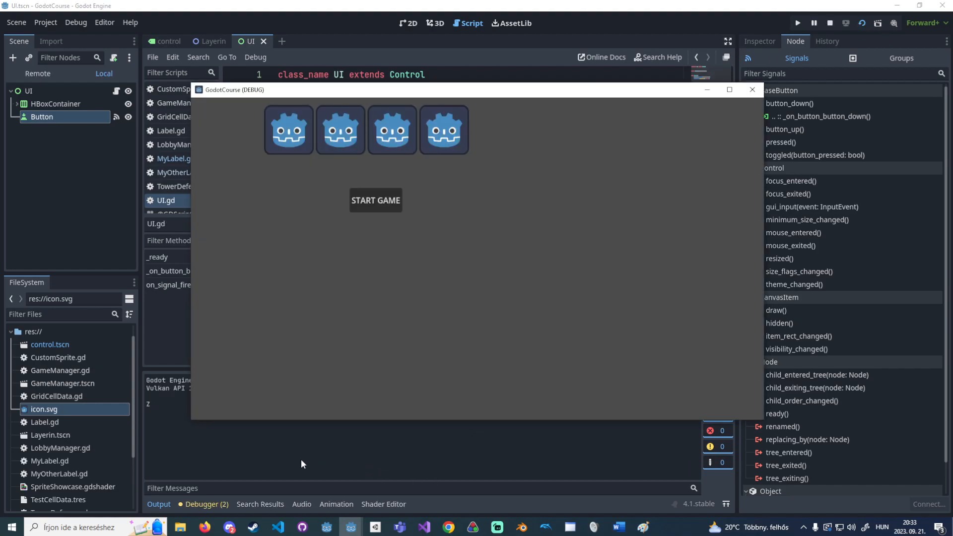
left_click(301, 460)
left_click(200, 504)
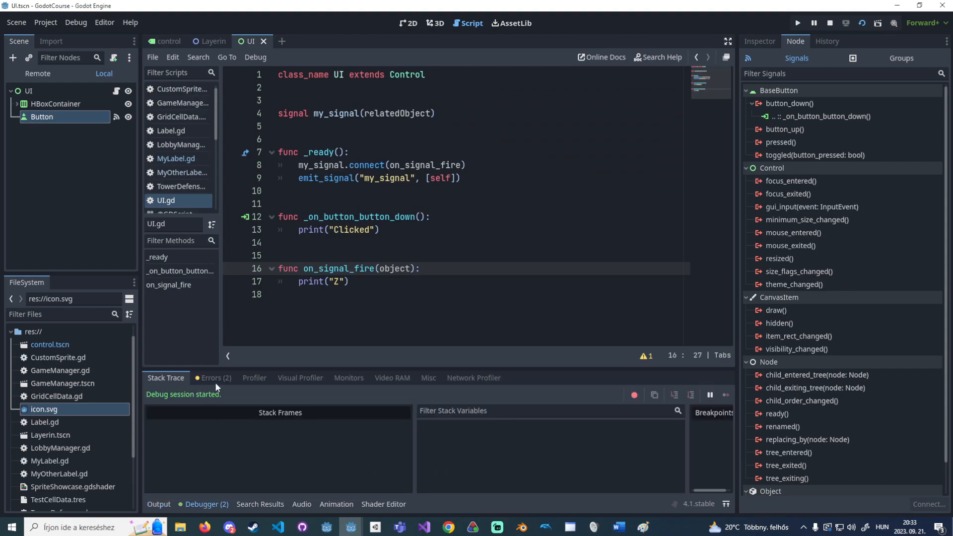
left_click(215, 378)
left_click(163, 503)
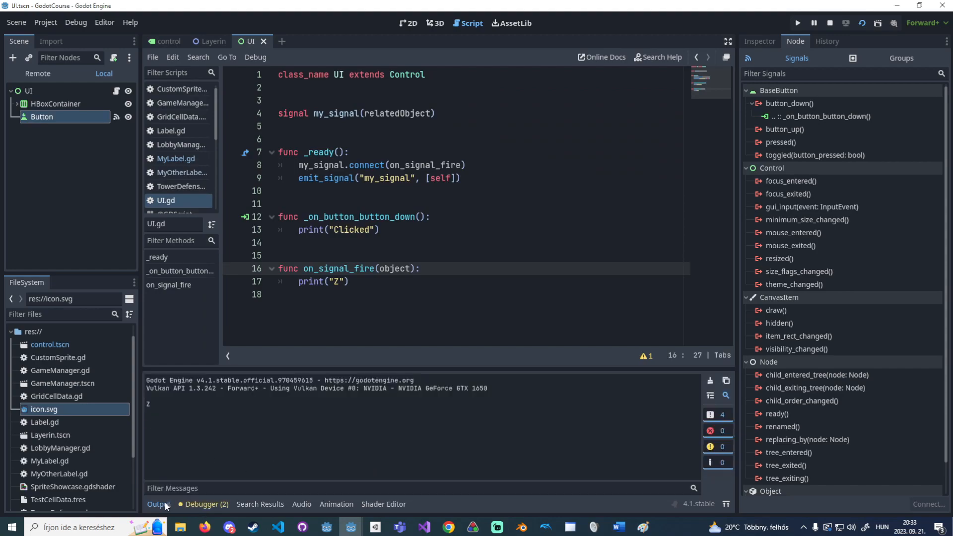
Make on_signal_fire print object.name instead of the "Z" text and run the scene.
double_click(339, 281)
key("BackSpace")
key("BackSpace")
type("object.b")
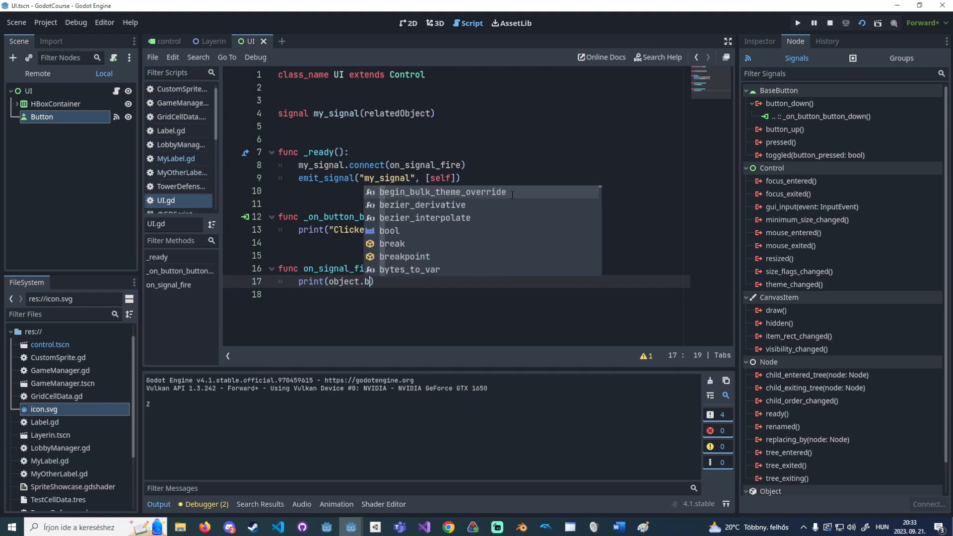
key("BackSpace")
type("name")
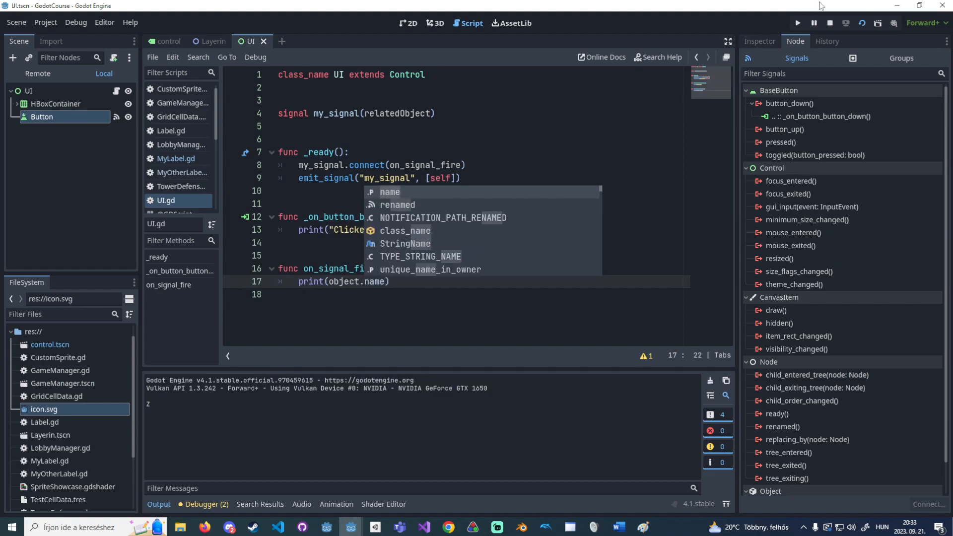
left_click(877, 24)
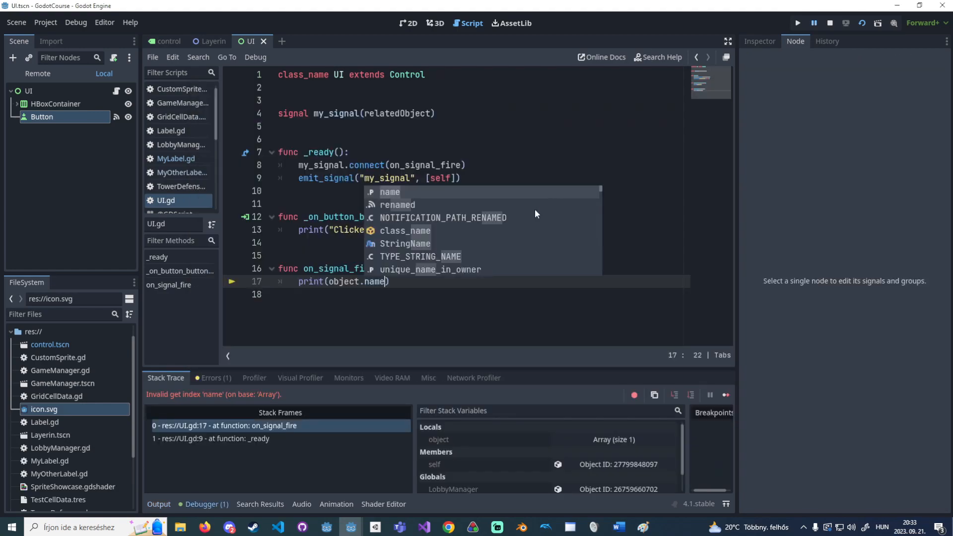
left_click(417, 285)
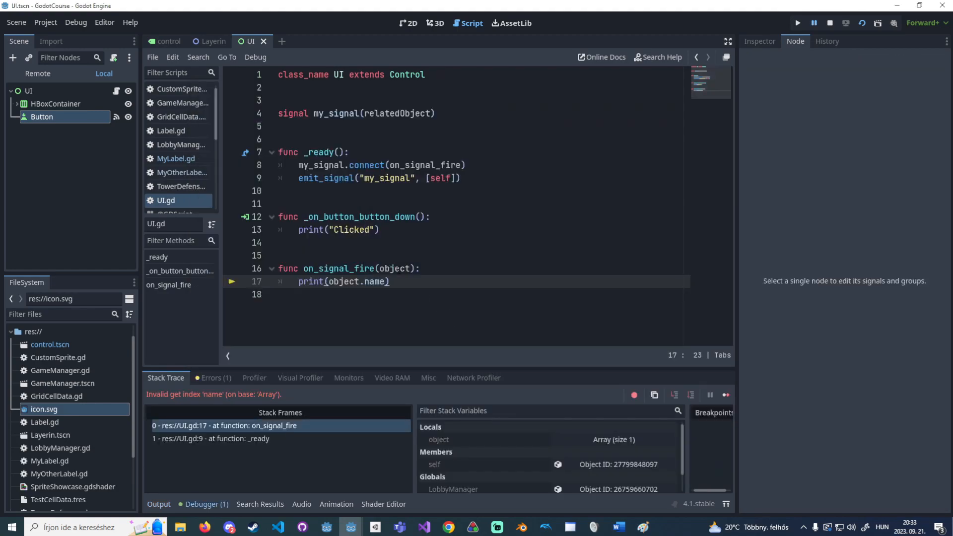
Pass self without array brackets as the second emit_signal argument, rerun the scene, and check the output.
left_click(481, 178)
key("BackSpace")
key("Right")
key("Right")
key("Right")
key("Right")
key("Delete")
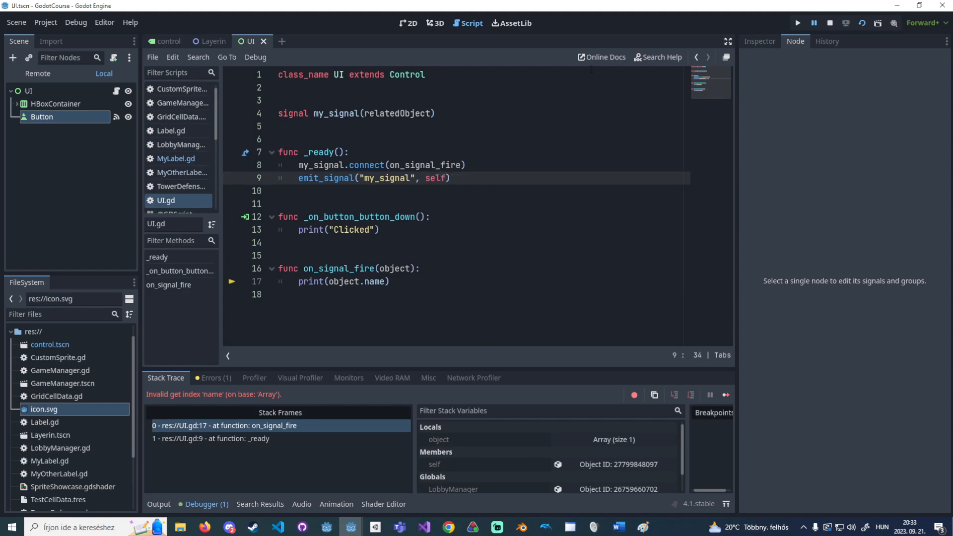
left_click(862, 23)
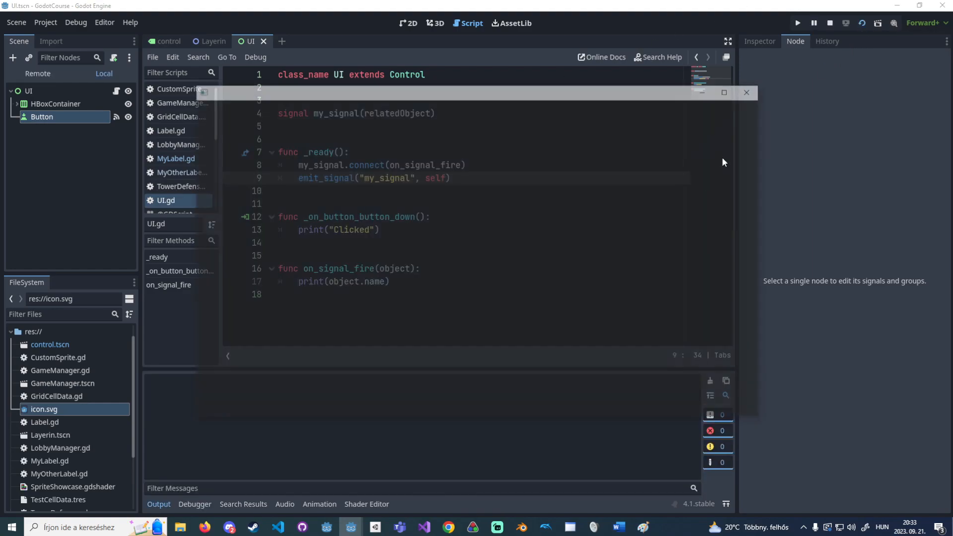
left_click(159, 400)
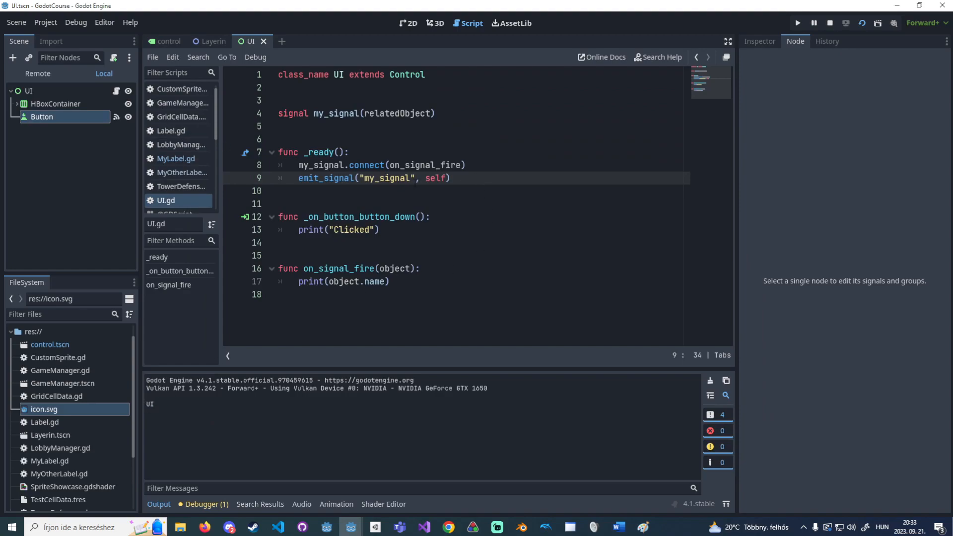
Stop the running scene and save the UI scene.
left_click(829, 24)
key("ctrl+s")
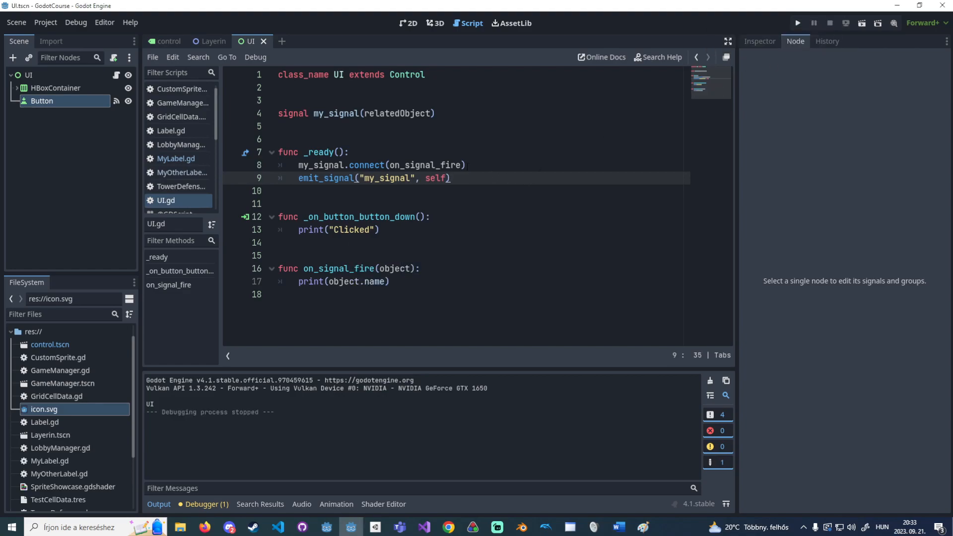
left_click(460, 164)
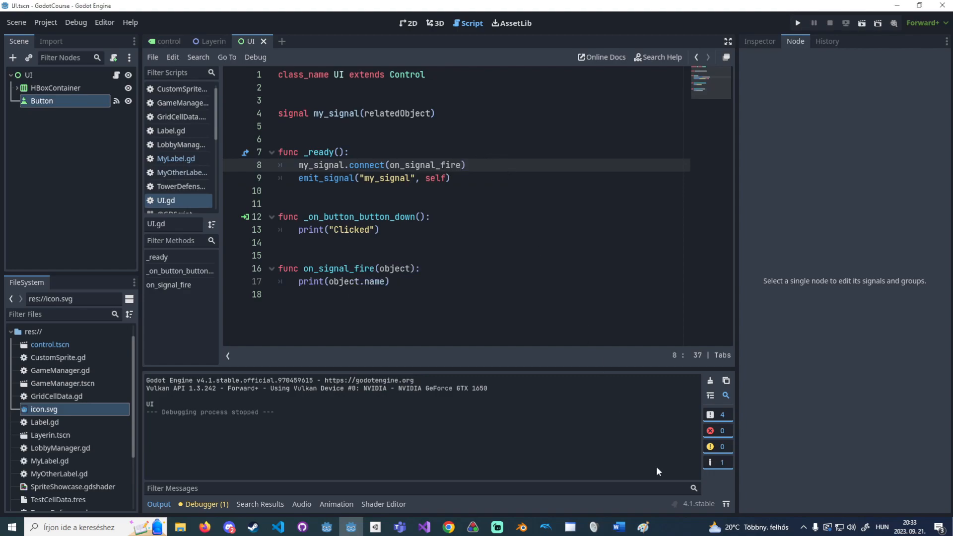
Switch to Paint, strike through "signals" in the topic list, and return to Godot.
left_click(644, 526)
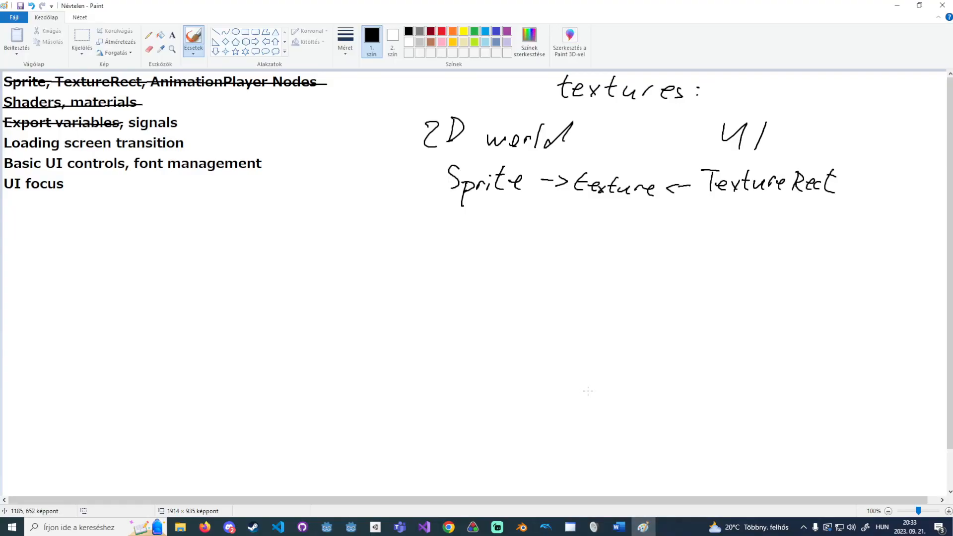
left_click_drag(121, 124, 186, 123)
left_click(351, 527)
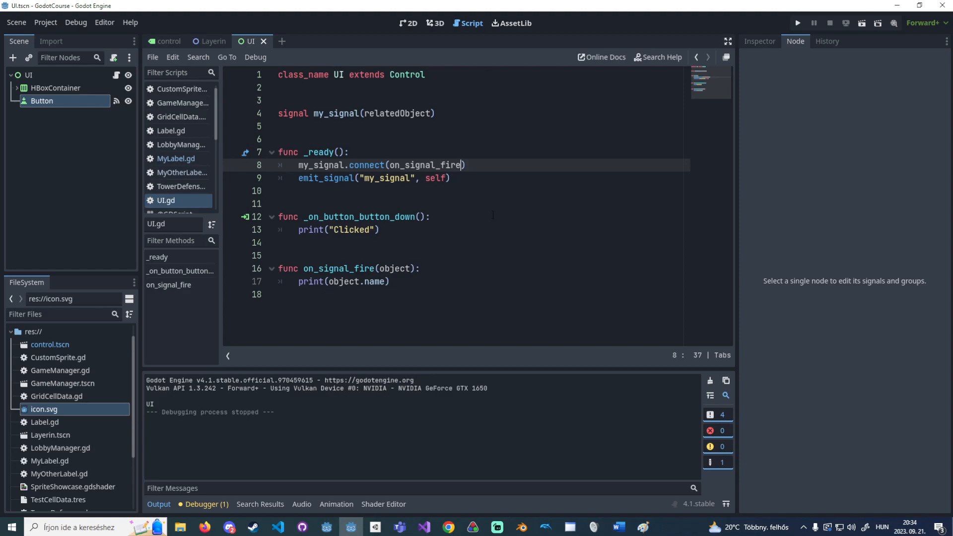
left_click(643, 527)
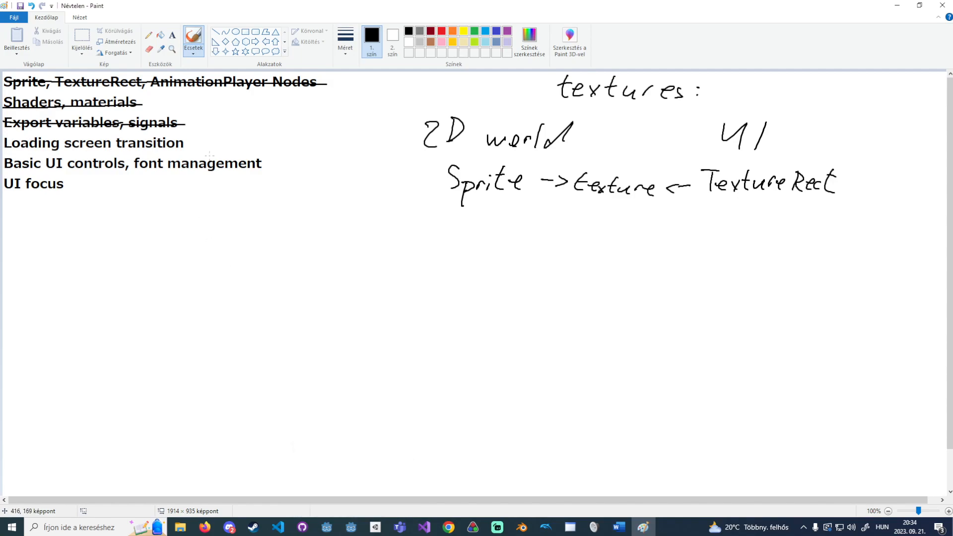
left_click(351, 527)
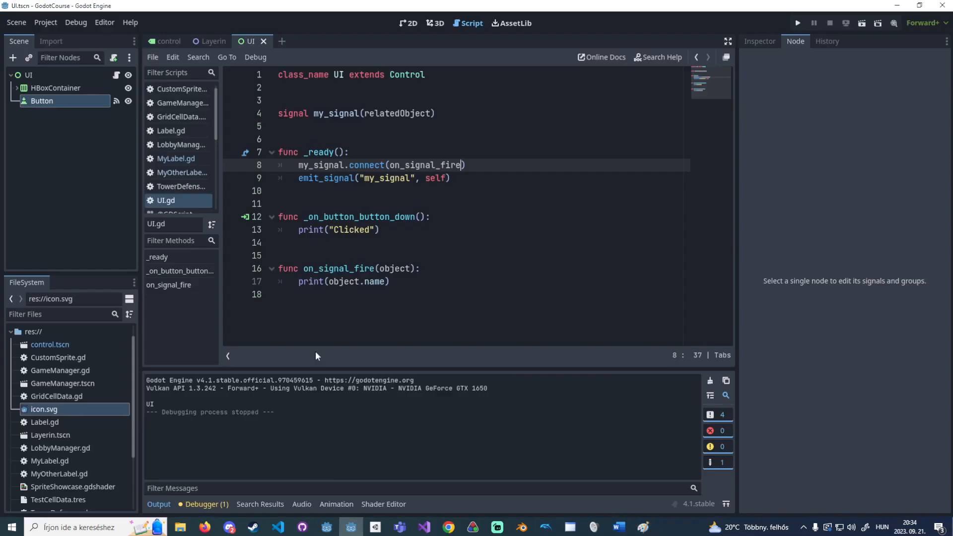
Open the Layerin scene in the 2D view and play new_animation of its AnimationPlayer.
left_click(211, 41)
left_click(408, 23)
scroll(374, 218, "down", 5)
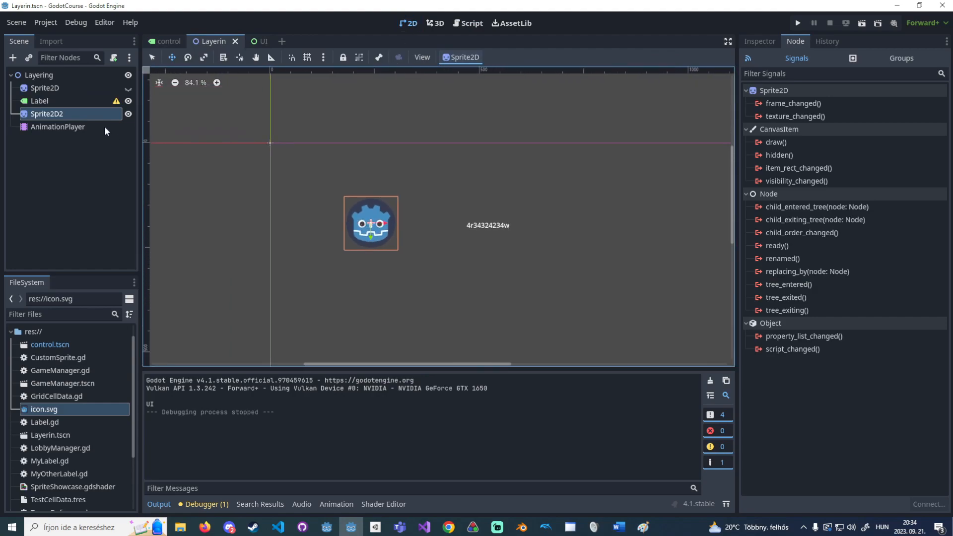
left_click(105, 128)
scroll(399, 263, "down", 1)
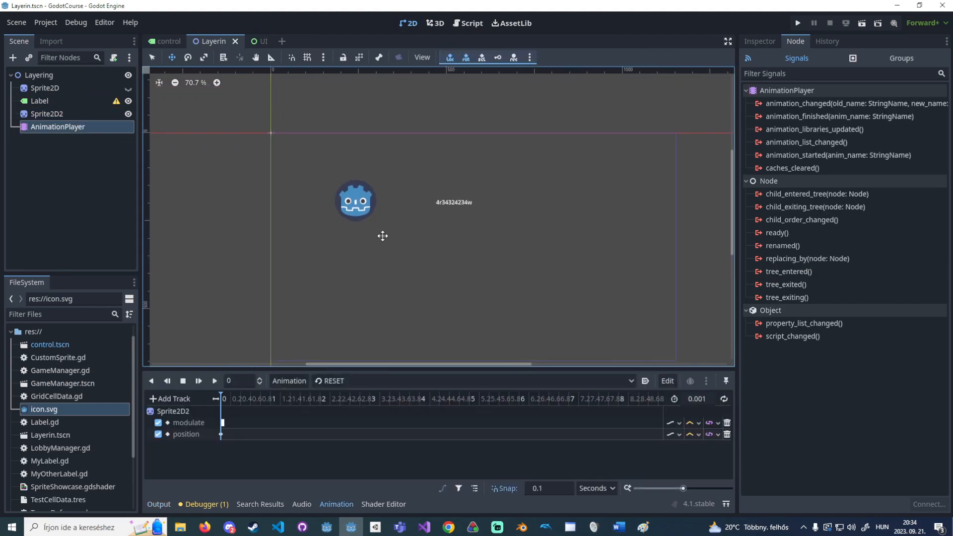
left_click(764, 44)
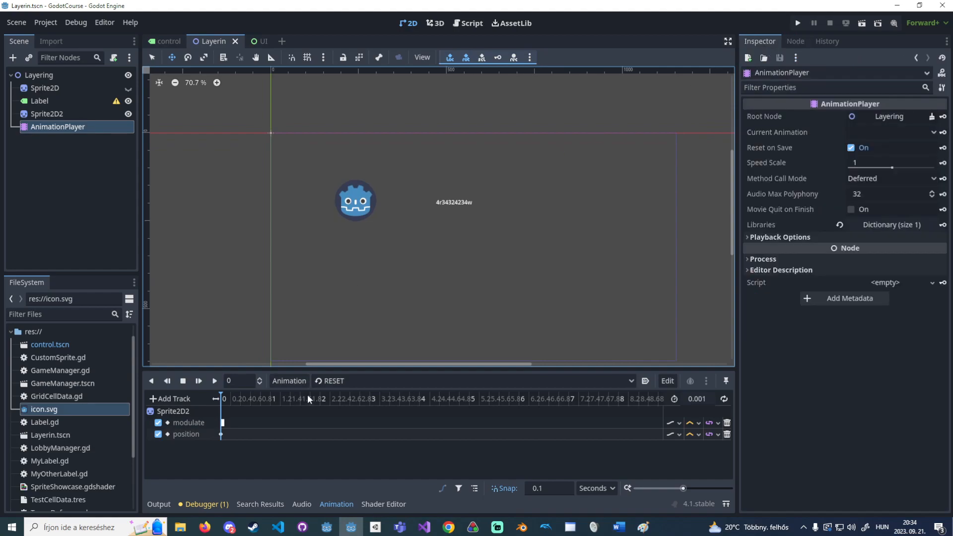
left_click(347, 385)
left_click(350, 407)
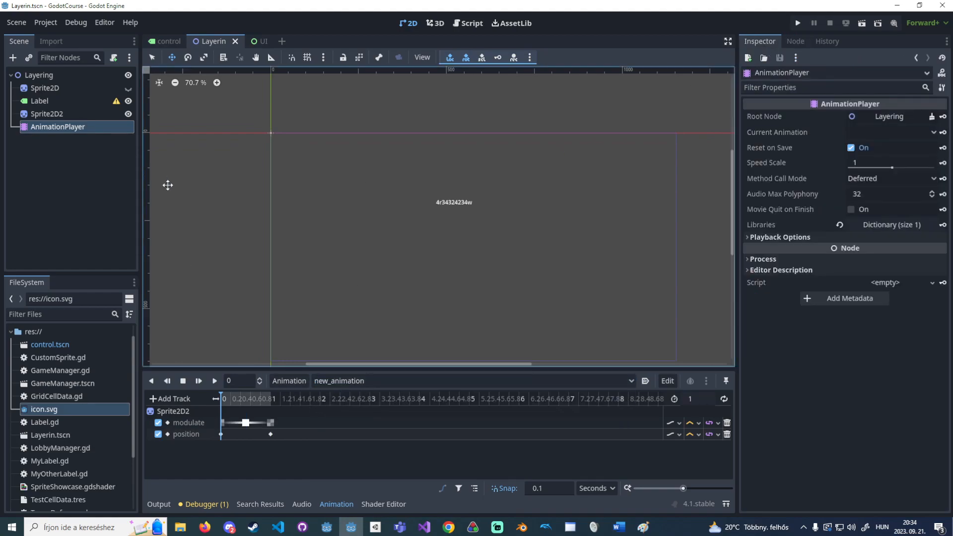
left_click(214, 380)
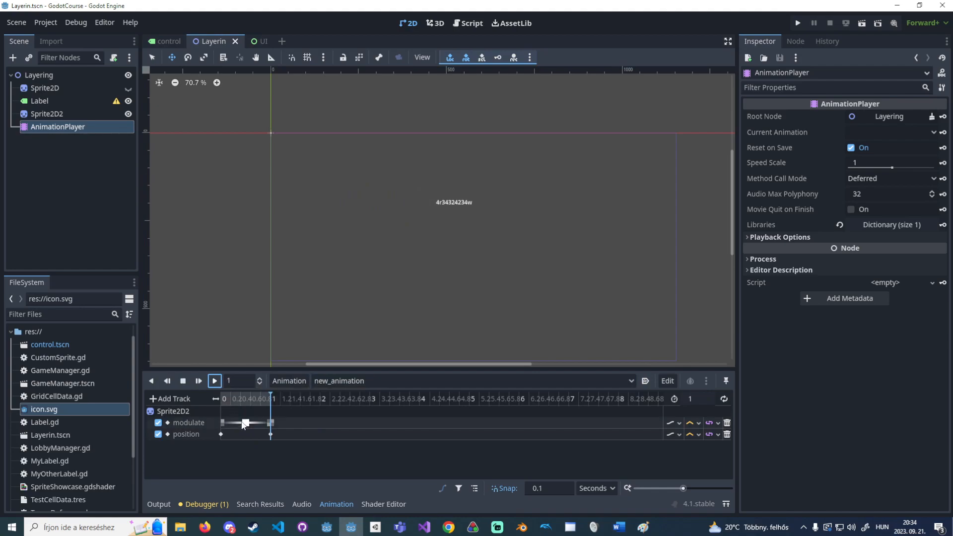
Disable the position track of new_animation and preview the modulate fade on Sprite2D2.
left_click(158, 434)
left_click(213, 381)
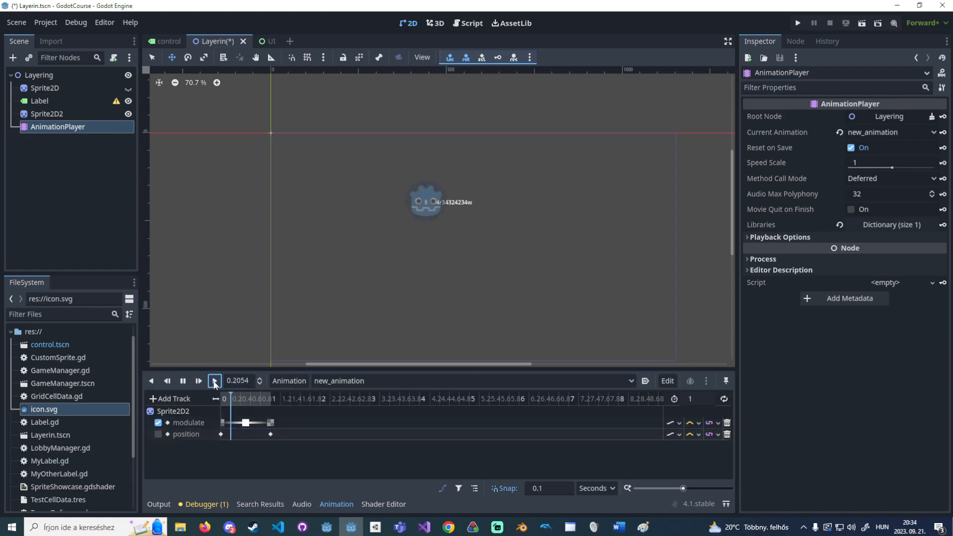
left_click(78, 113)
scroll(786, 261, "up", 5)
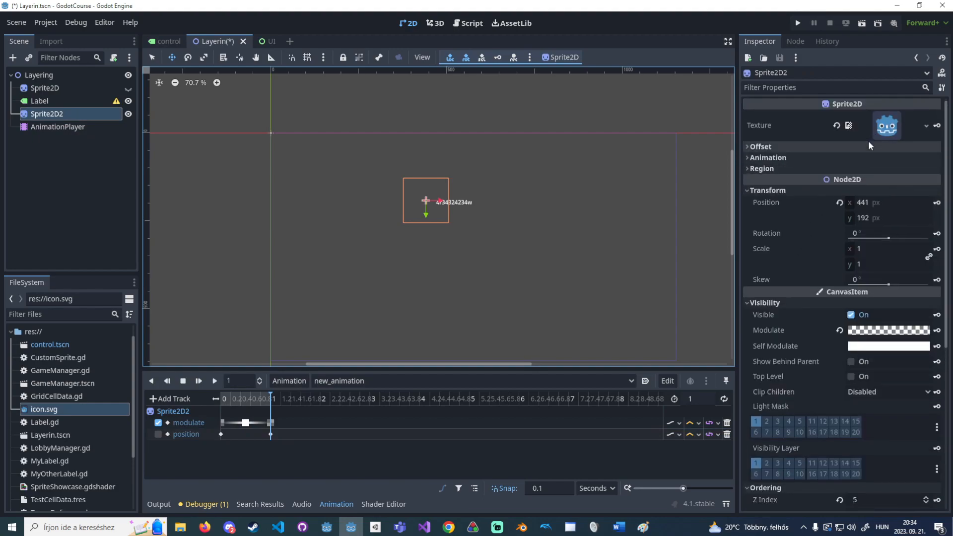
left_click(215, 381)
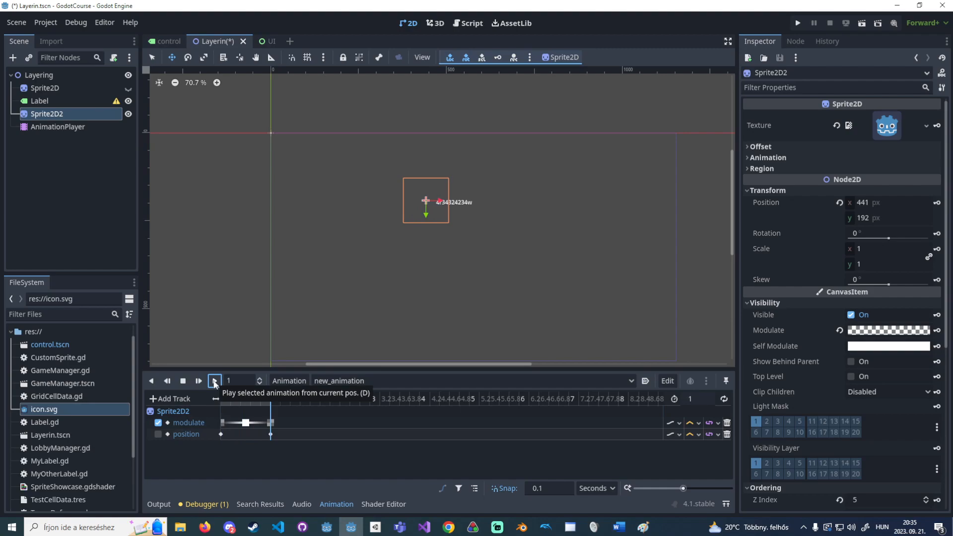
middle_click_drag(388, 267, 339, 241)
scroll(330, 236, "down", 2)
scroll(339, 241, "up", 1)
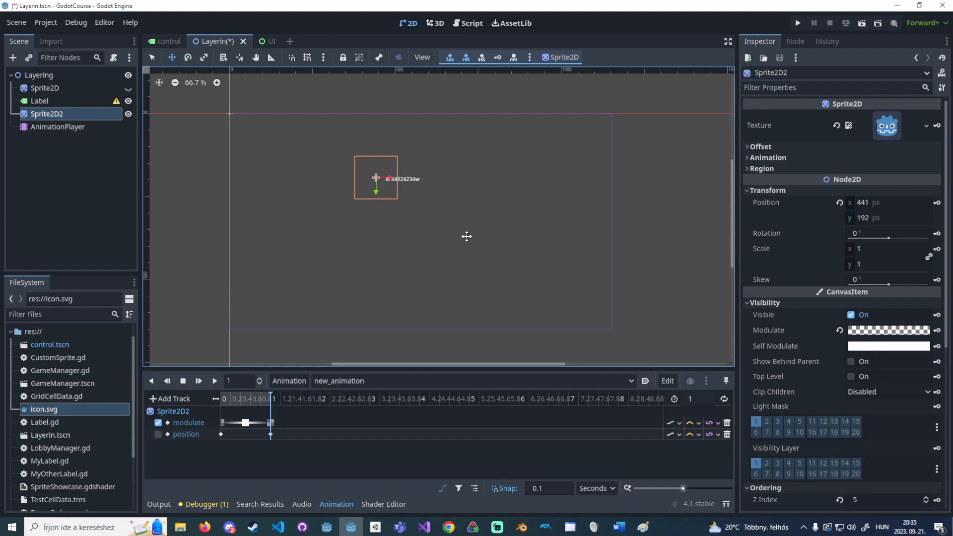
left_click(214, 381)
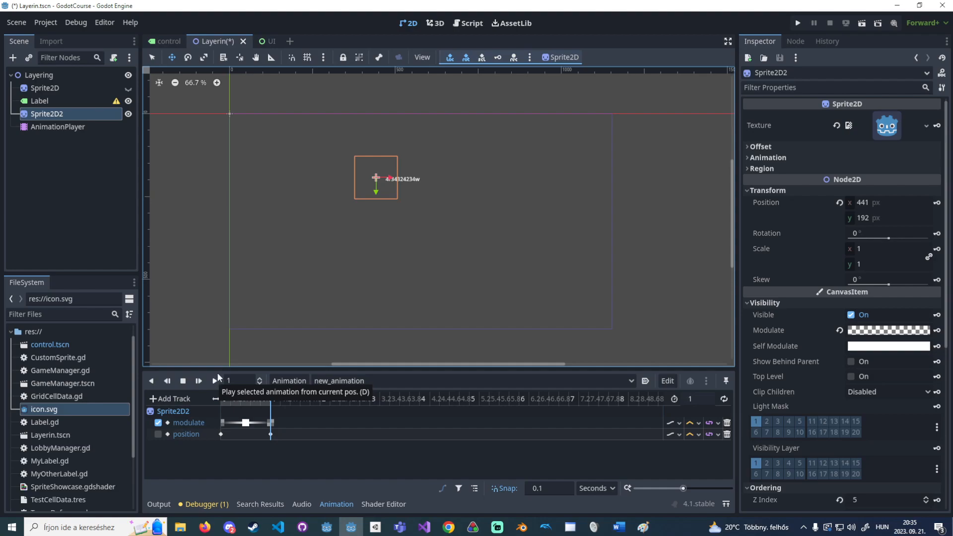
Return to the UI scene, switch to Paint, and strike through "Loading screen transition" in the topic list.
mouse_move(262, 41)
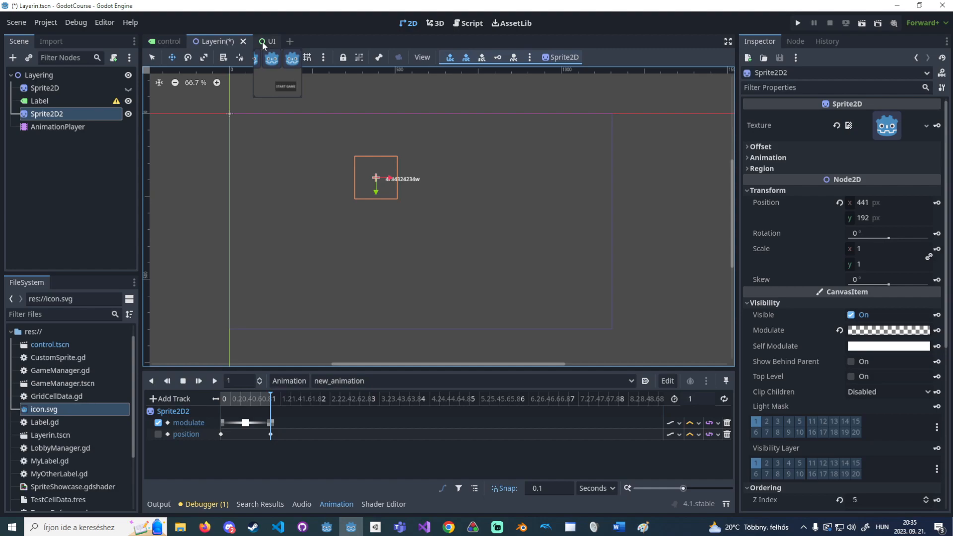
left_click(262, 41)
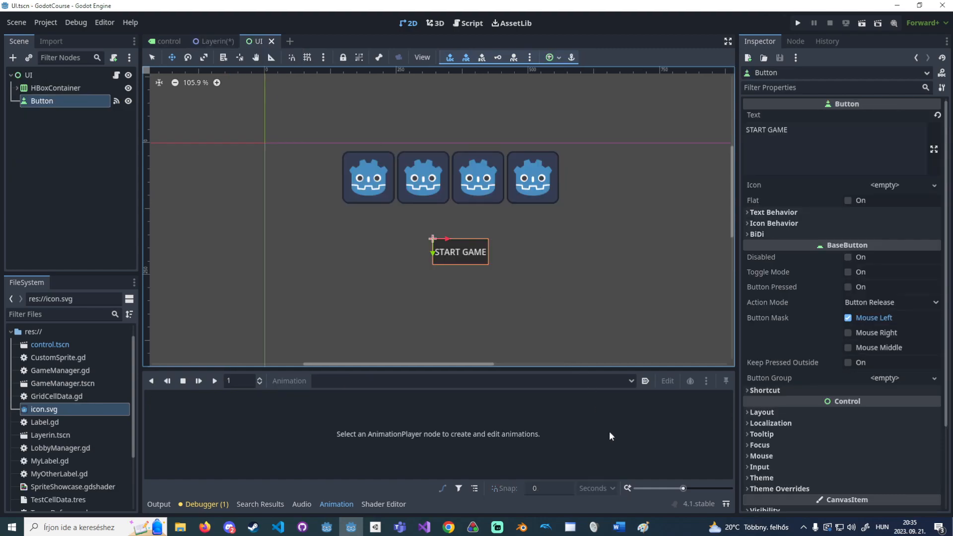
left_click(643, 527)
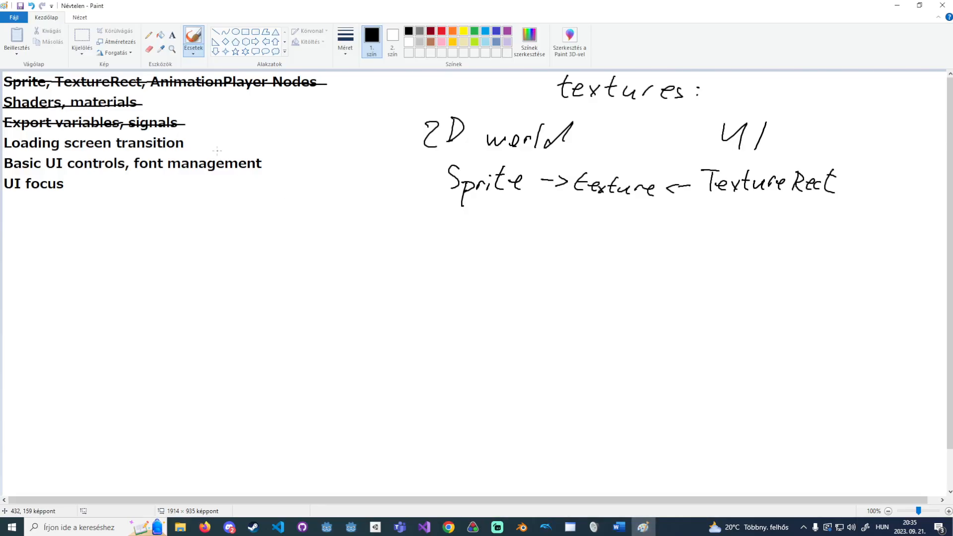
left_click_drag(190, 143, 2, 143)
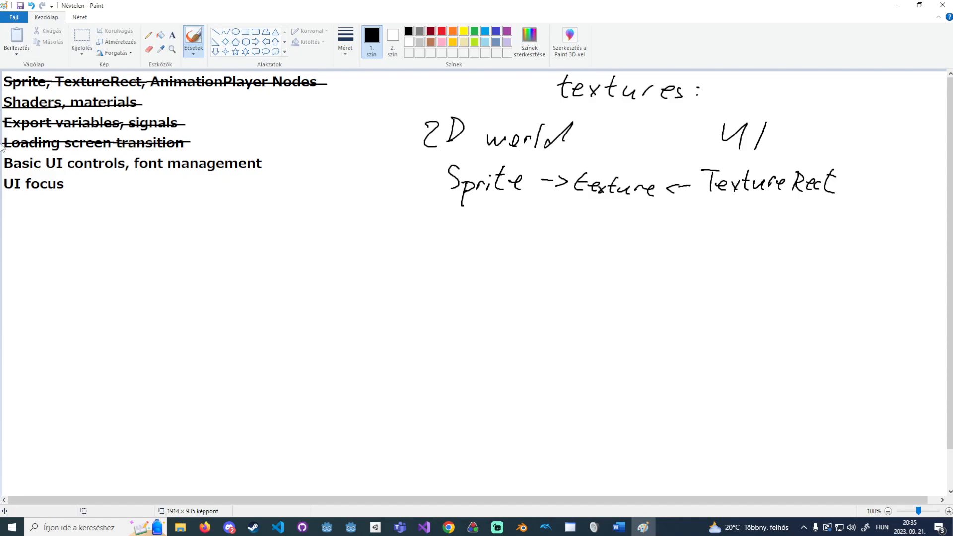
Switch back to Godot, start adding a child node to UI, and browse the node types under Control.
left_click(351, 527)
right_click(75, 72)
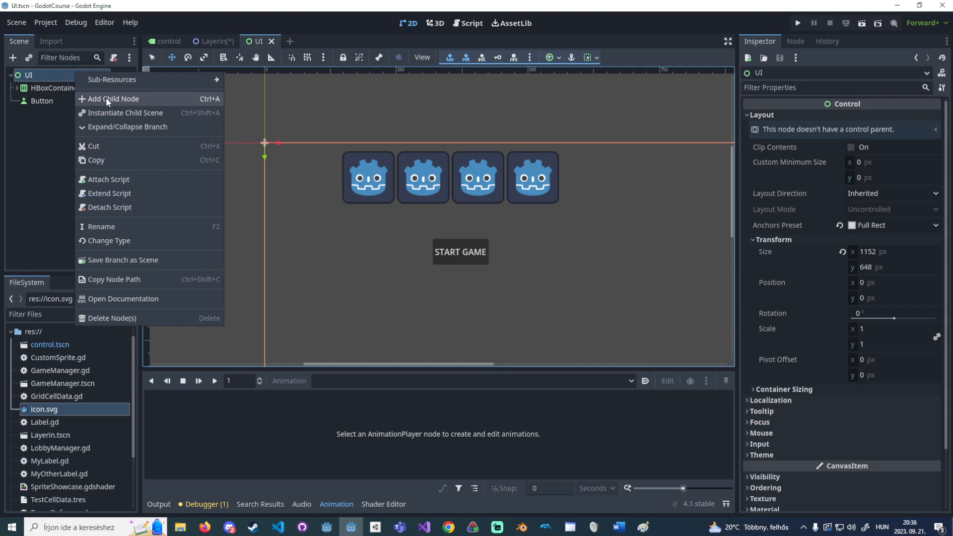
left_click(106, 97)
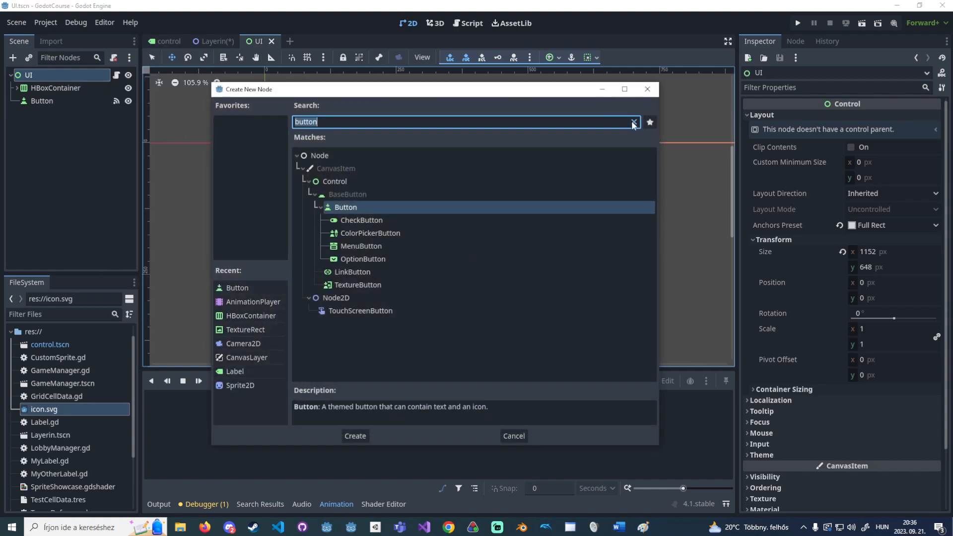
key("BackSpace")
left_click(309, 234)
scroll(320, 233, "down", 2)
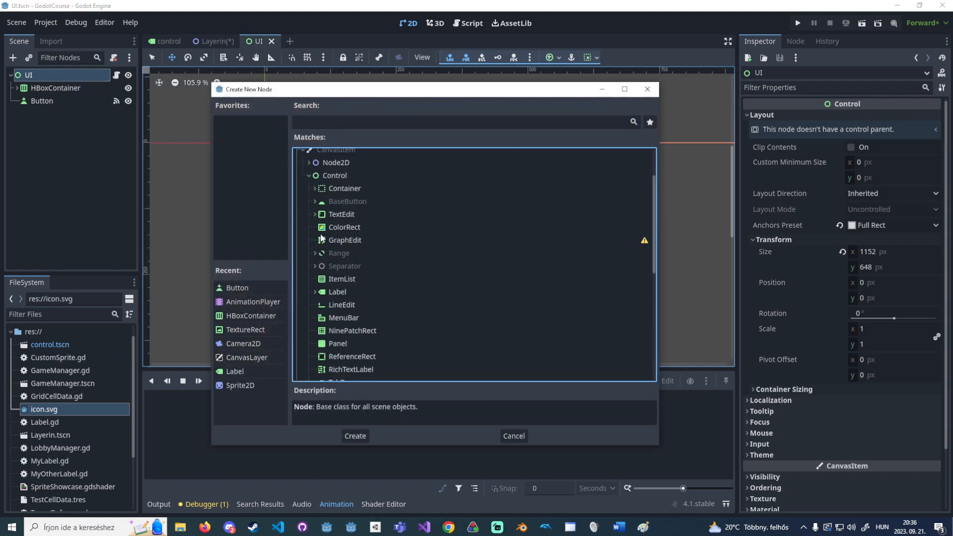
scroll(335, 201, "down", 3)
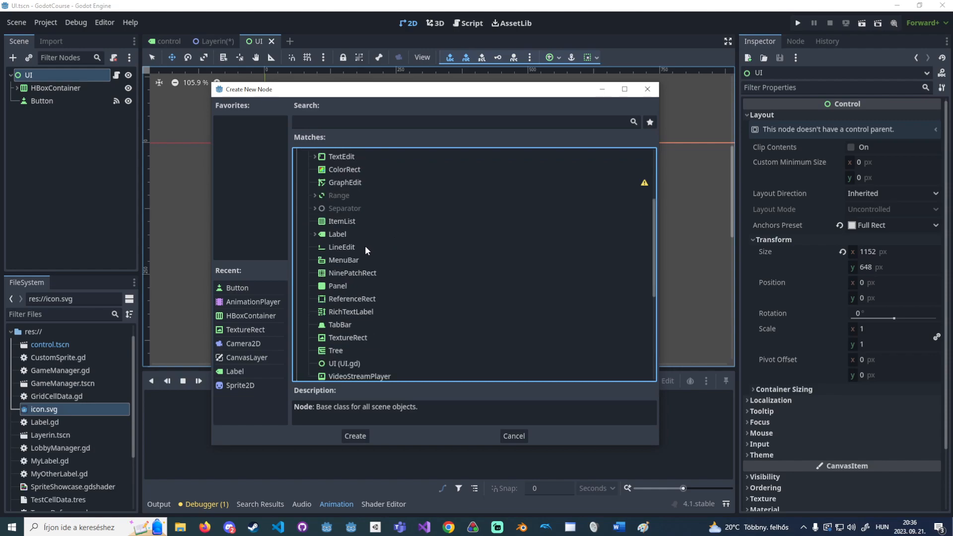
scroll(364, 245, "down", 3)
scroll(387, 293, "up", 1)
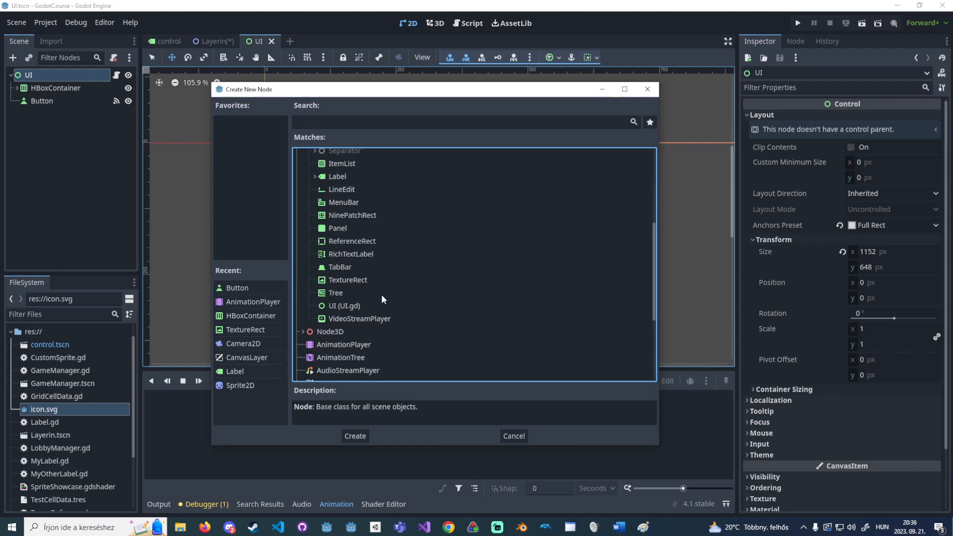
scroll(390, 320, "up", 3)
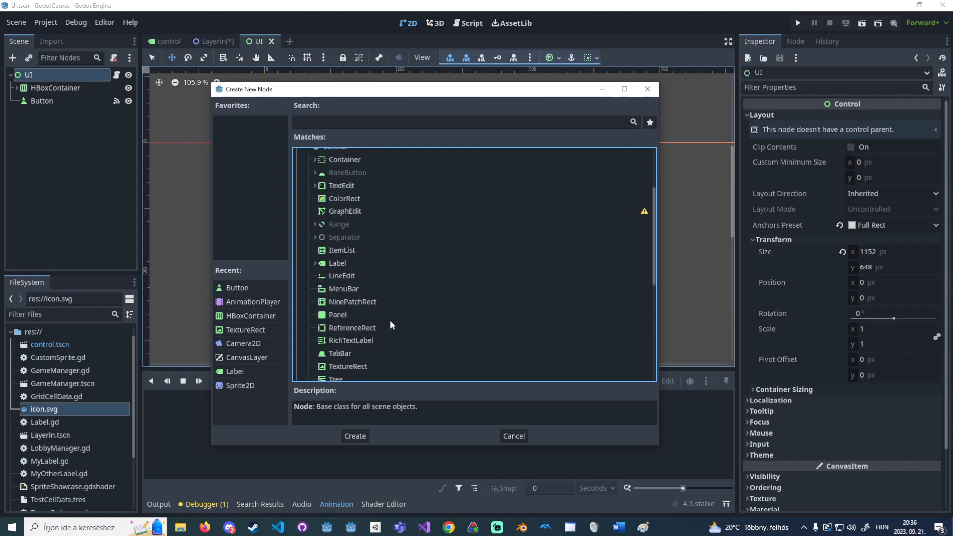
scroll(380, 309, "up", 1)
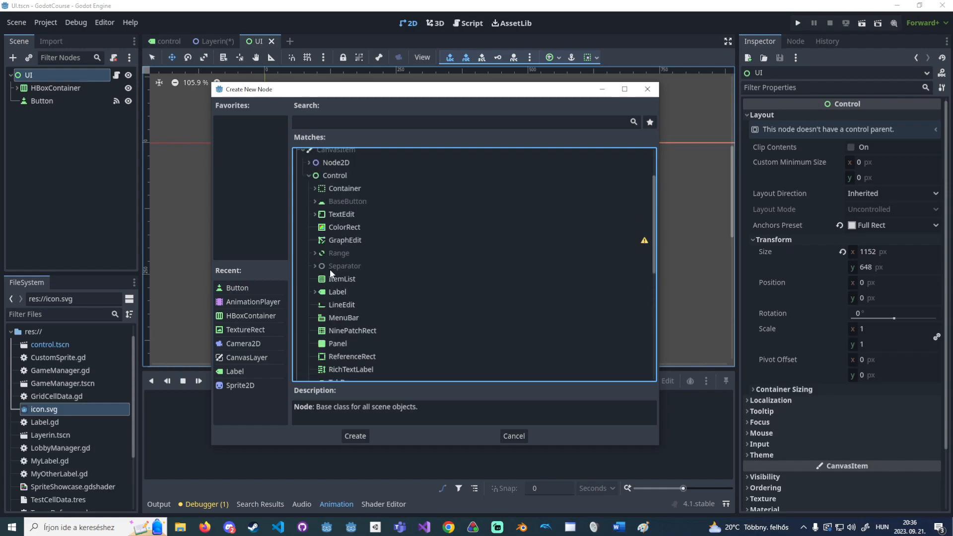
scroll(330, 271, "up", 1)
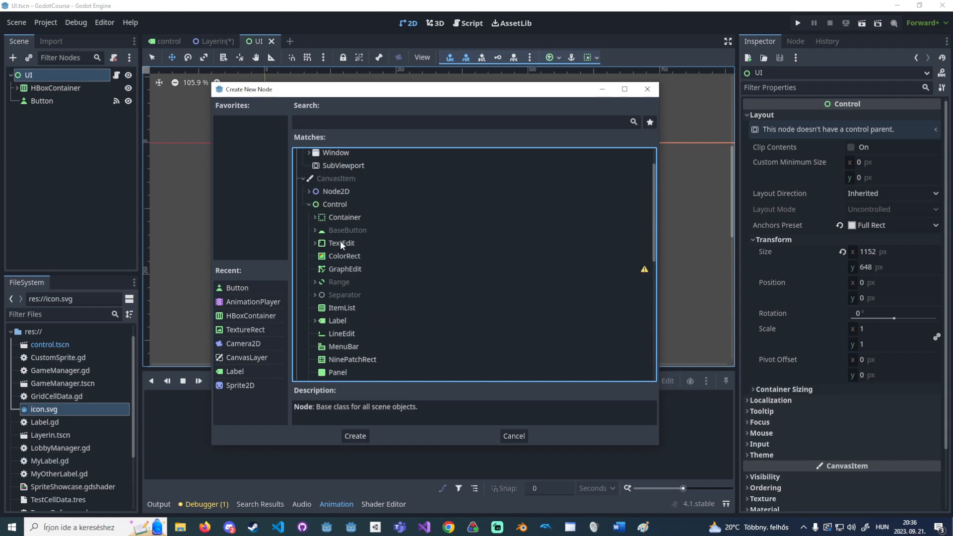
Read the TextEdit description and add a LineEdit node as a child of UI.
left_click(340, 243)
scroll(371, 247, "down", 1)
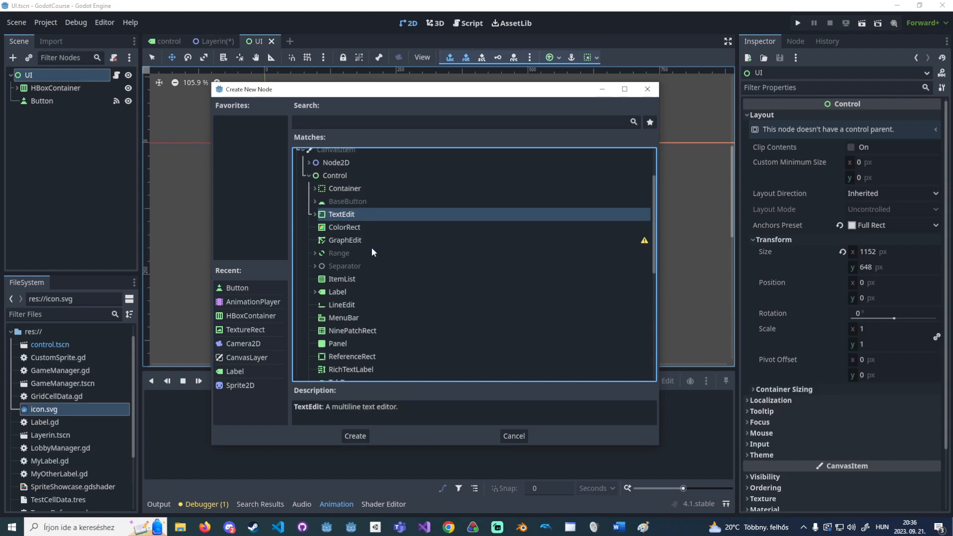
left_click(356, 303)
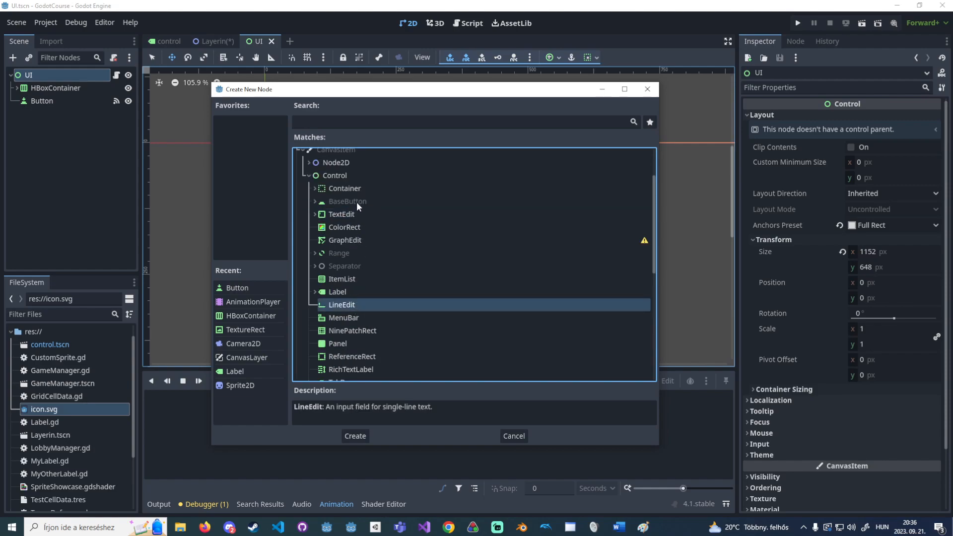
left_click(356, 436)
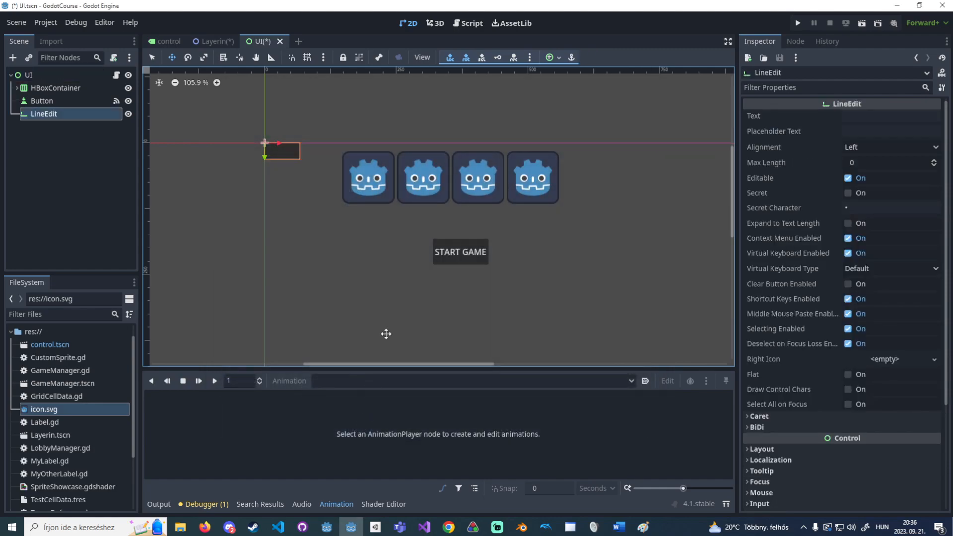
Run the current scene, enter "asdasd" in the line edit field, and close the game window.
left_click(856, 26)
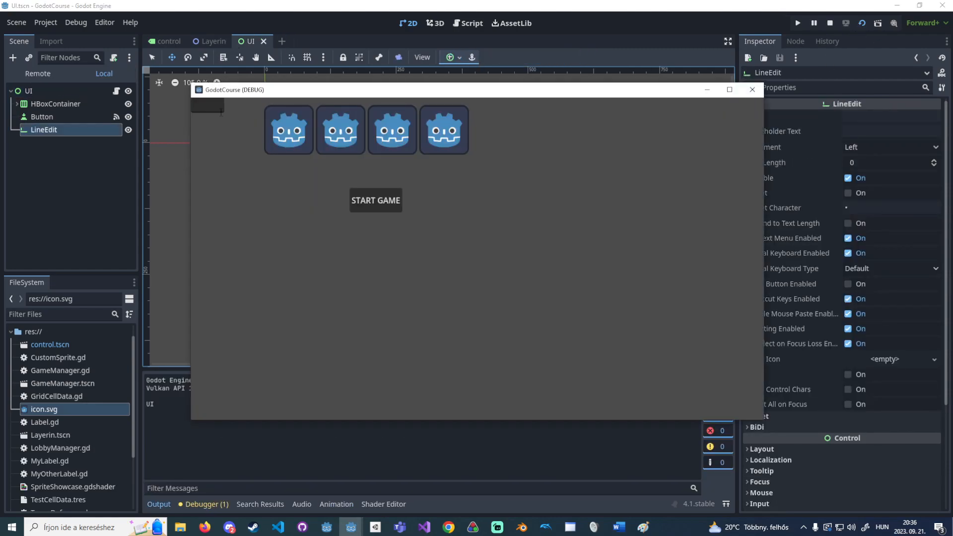
left_click(216, 111)
type("asdasd")
left_click(752, 89)
Add a CodeEdit node, a subtype of TextEdit, as a child of UI.
right_click(63, 77)
left_click(83, 102)
left_click(309, 232)
scroll(355, 269, "down", 1)
left_click(344, 242)
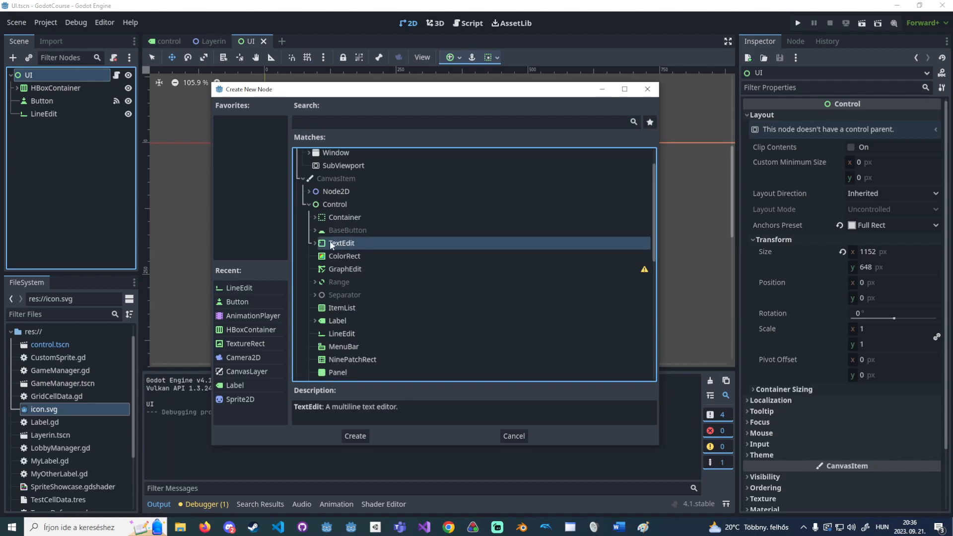
left_click(315, 243)
left_click(348, 255)
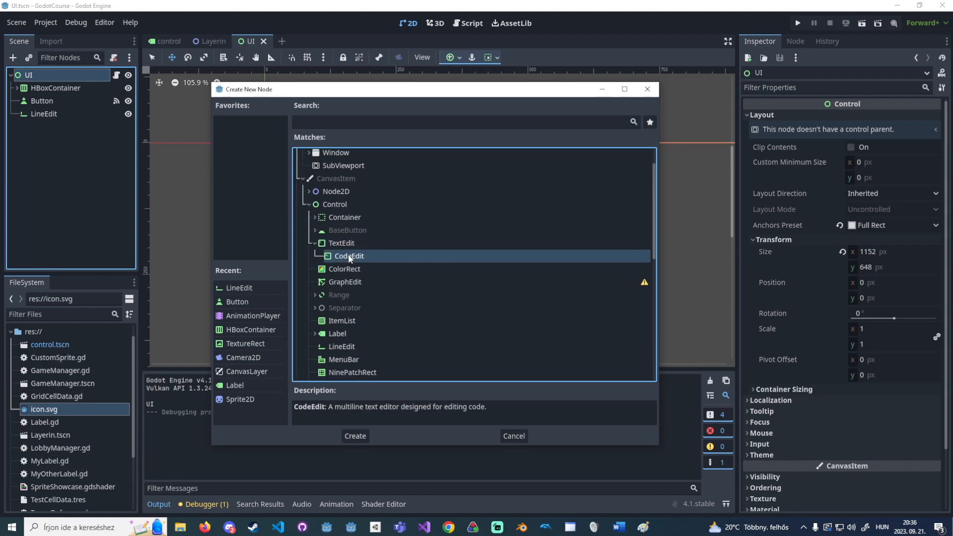
left_click(365, 435)
Position and enlarge the CodeEdit below the START GAME button and run the current scene.
middle_click_drag(427, 263, 396, 192)
scroll(396, 192, "down", 8)
left_click_drag(393, 186, 494, 292)
key("q")
left_click_drag(402, 220, 549, 312)
key("F6")
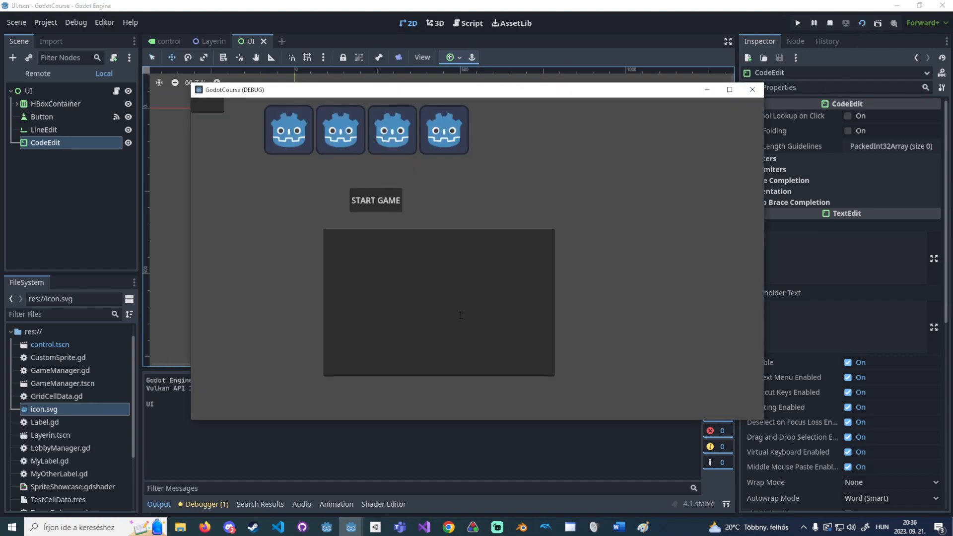
Enter and erase "addsad" and "ad" on separate lines in the running game's code edit box, and close the game window.
left_click(448, 287)
type("addsad")
key("ctrl+BackSpace")
key("Return")
type("ad")
key("BackSpace")
key("BackSpace")
key("Return")
left_click(753, 90)
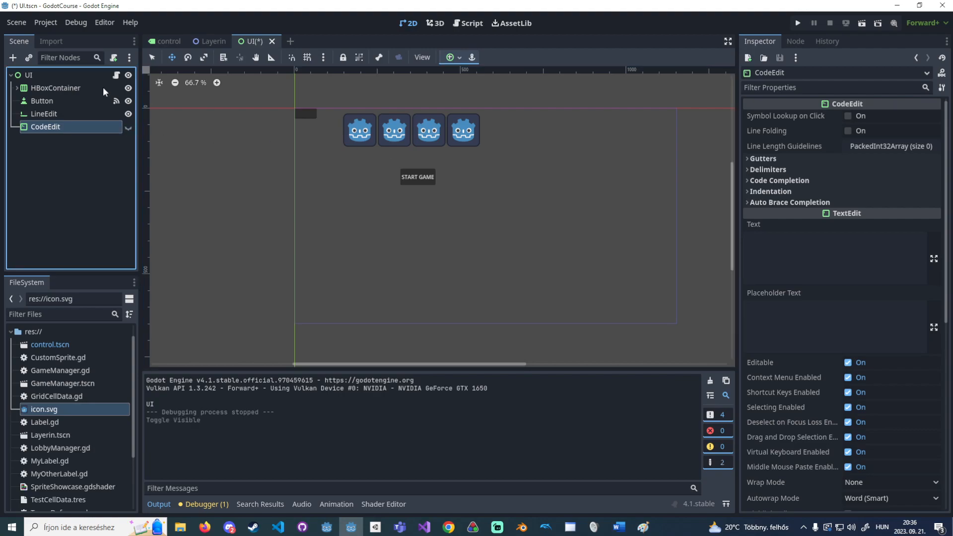
Start adding a child node to UI and browse the Control node types to read the ItemList description.
right_click(81, 75)
left_click(141, 104)
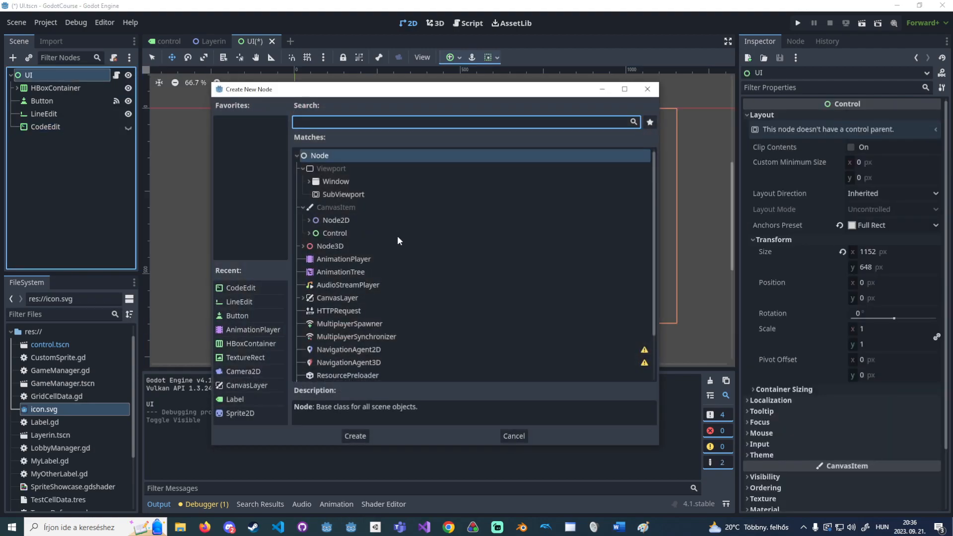
left_click(308, 232)
scroll(324, 240, "down", 2)
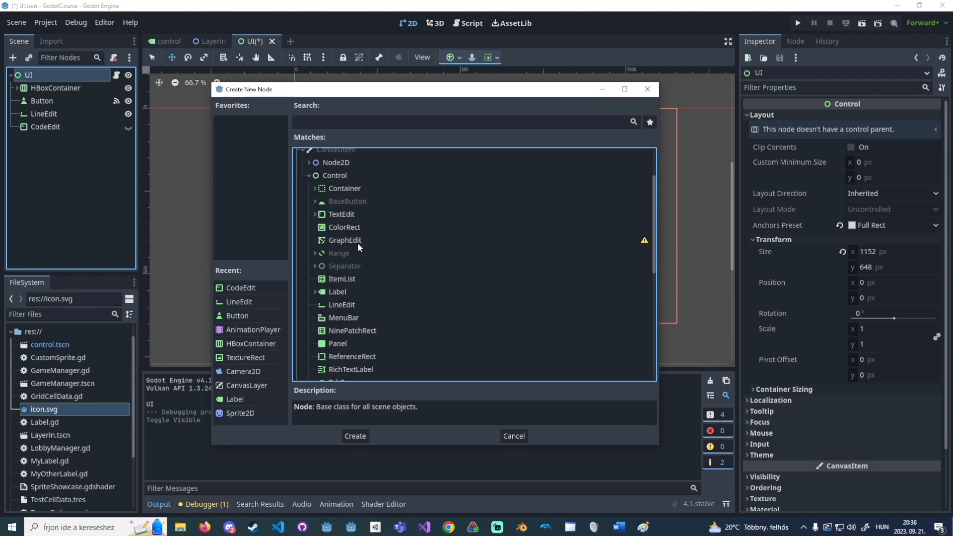
scroll(361, 238, "down", 2)
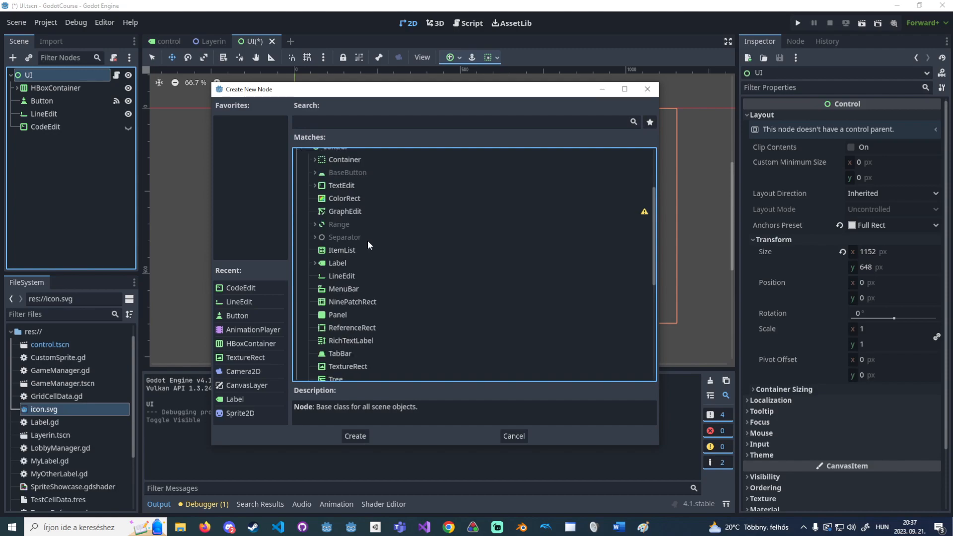
left_click(358, 223)
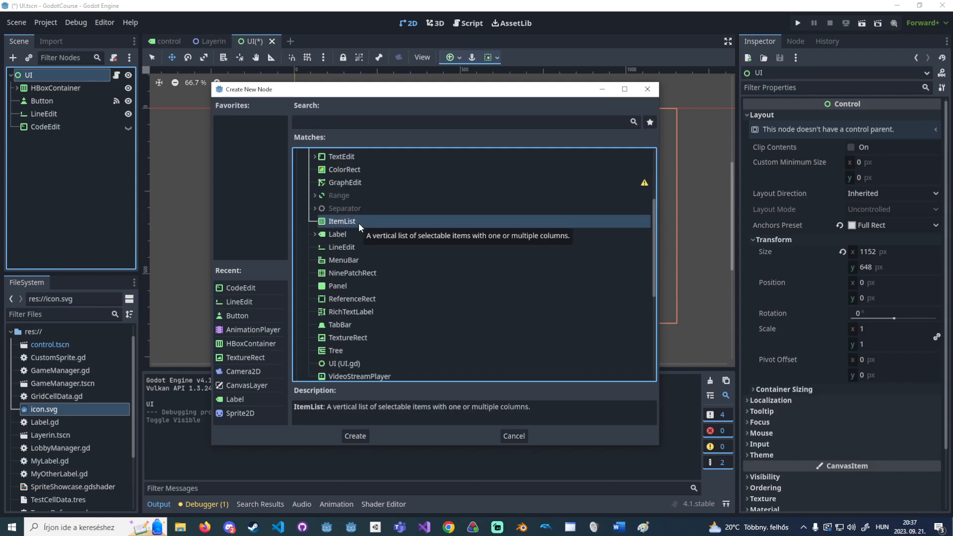
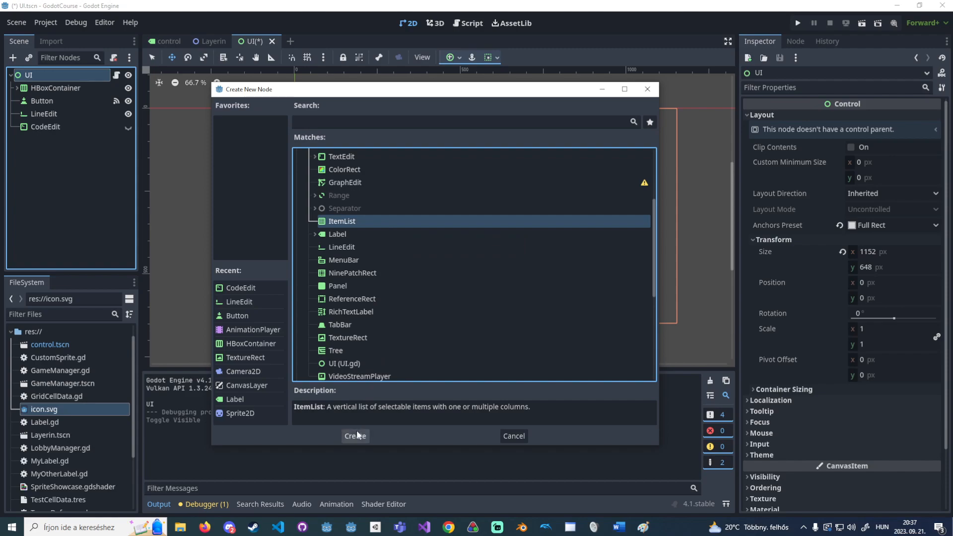
Switch to Firefox, search for "godot UI" in a new tab, and open the User interface (UI) page of the Godot docs.
left_click(204, 527)
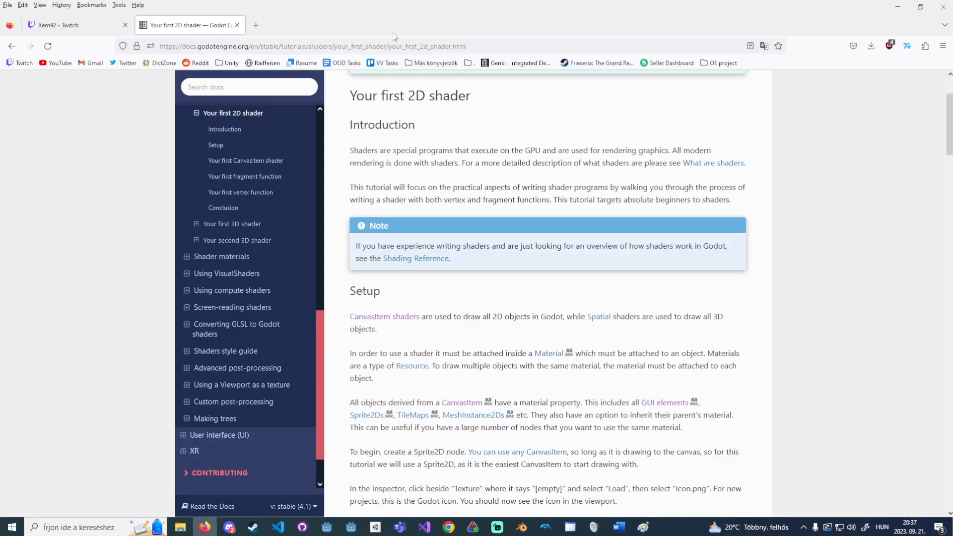
left_click(256, 25)
type("goddot")
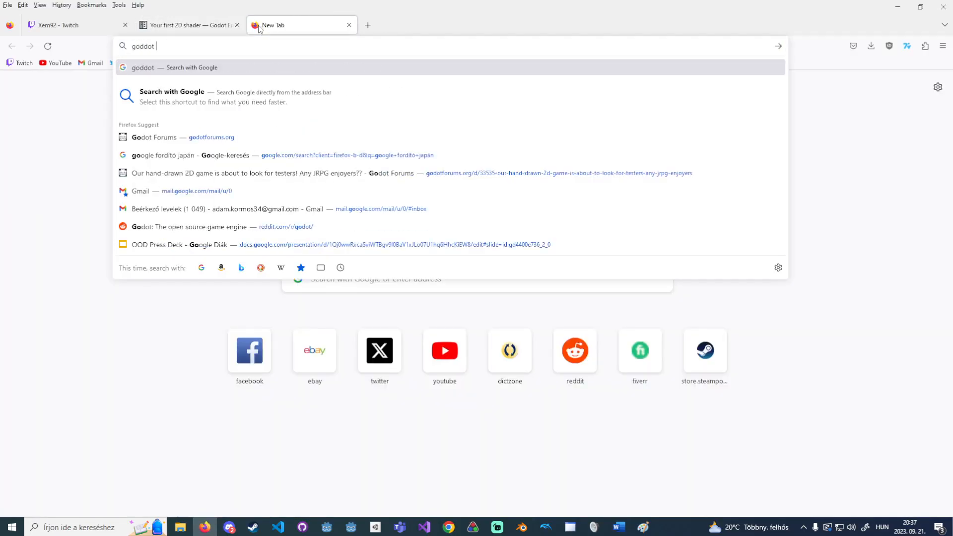
key("BackSpace")
key("BackSpace")
key("BackSpace")
key("BackSpace")
type("ot UI")
key("Return")
left_click(213, 194)
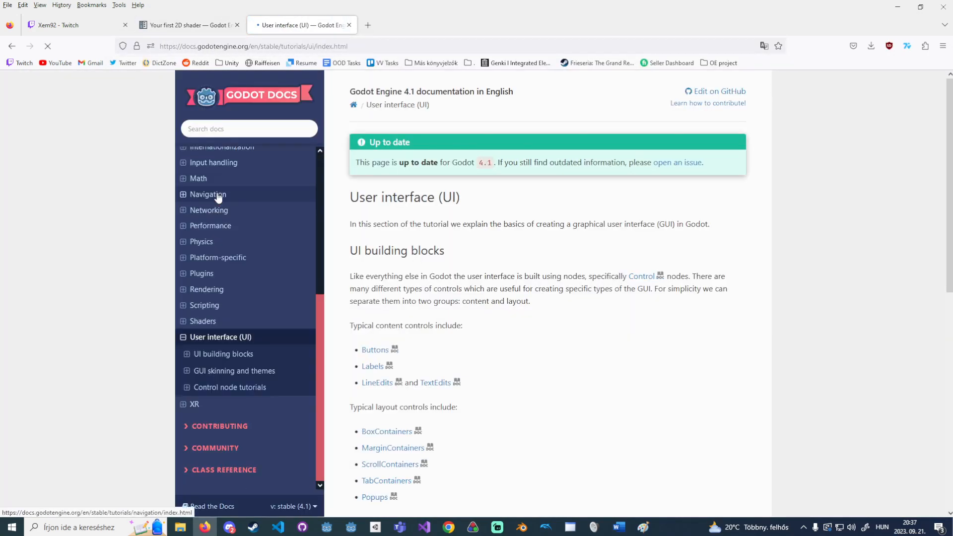
Skim the User interface page, copy its address, and post the link in the vc-chat channel in Discord.
scroll(496, 268, "down", 2)
scroll(467, 275, "down", 2)
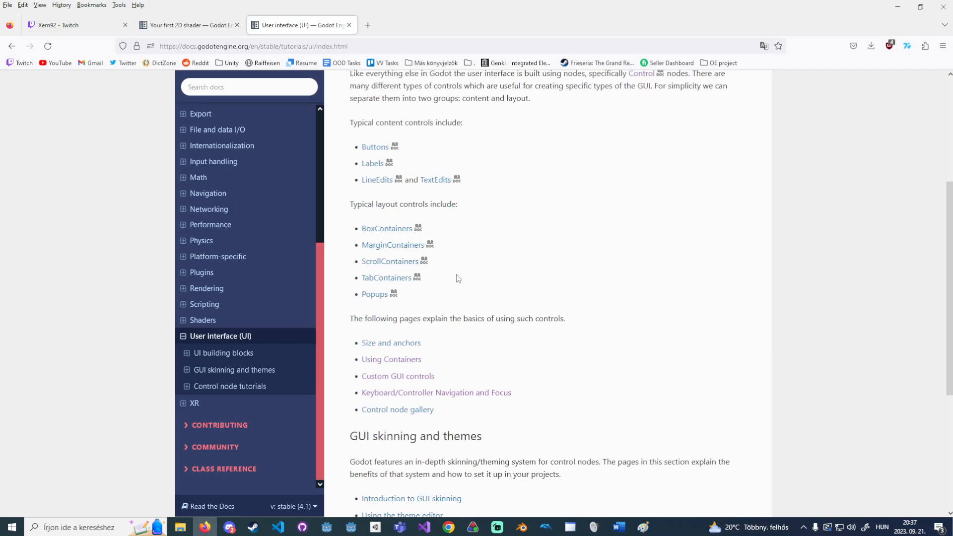
scroll(496, 273, "down", 3)
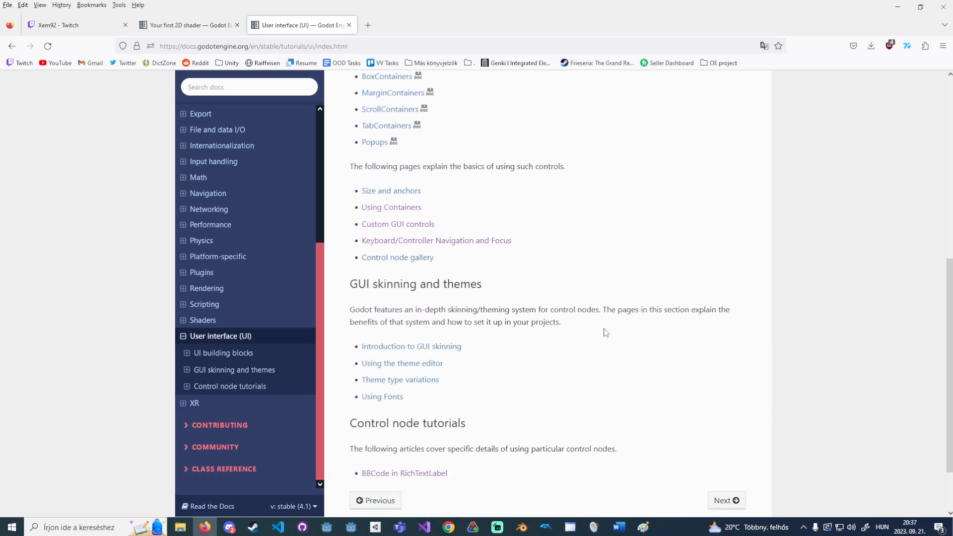
scroll(600, 329, "down", 2)
key("ctrl+l")
key("ctrl+c")
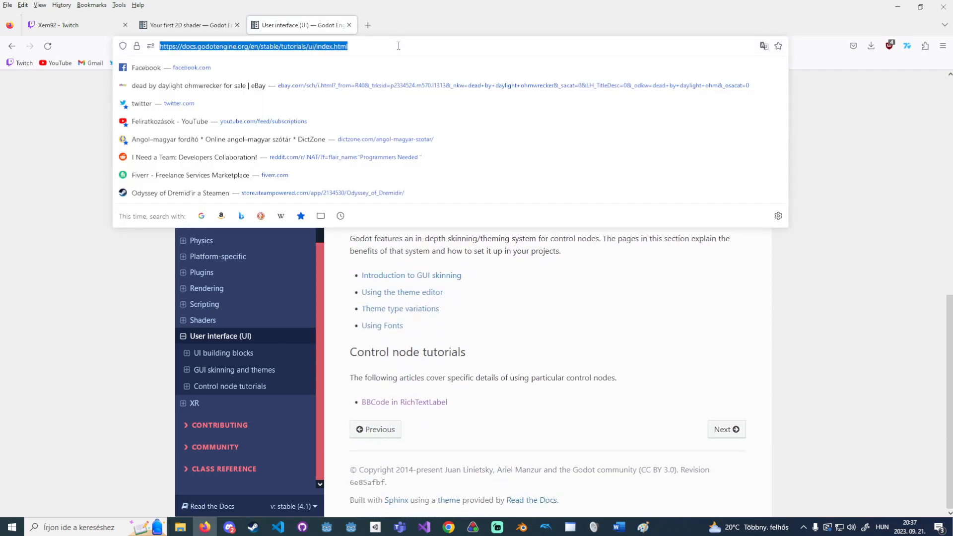
left_click(228, 527)
key("ctrl+v")
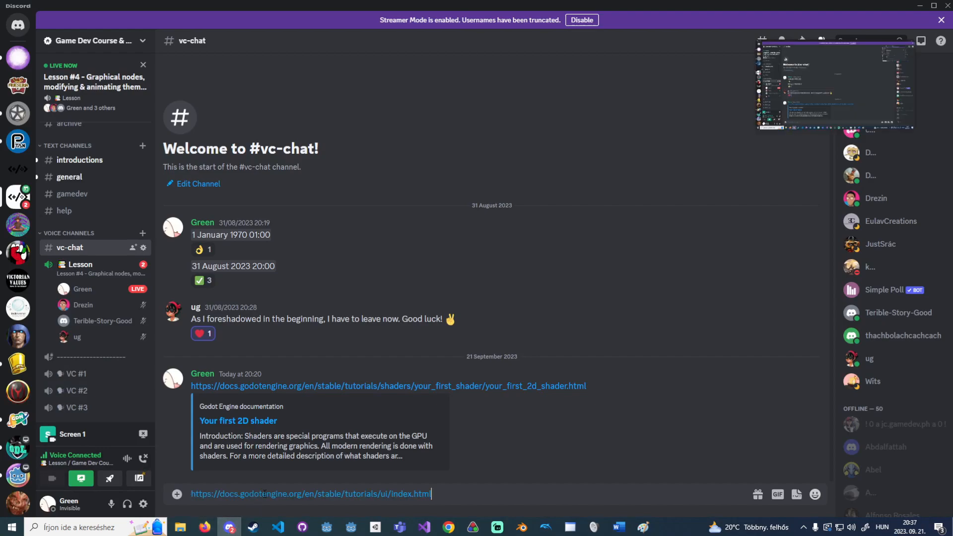
key("Return")
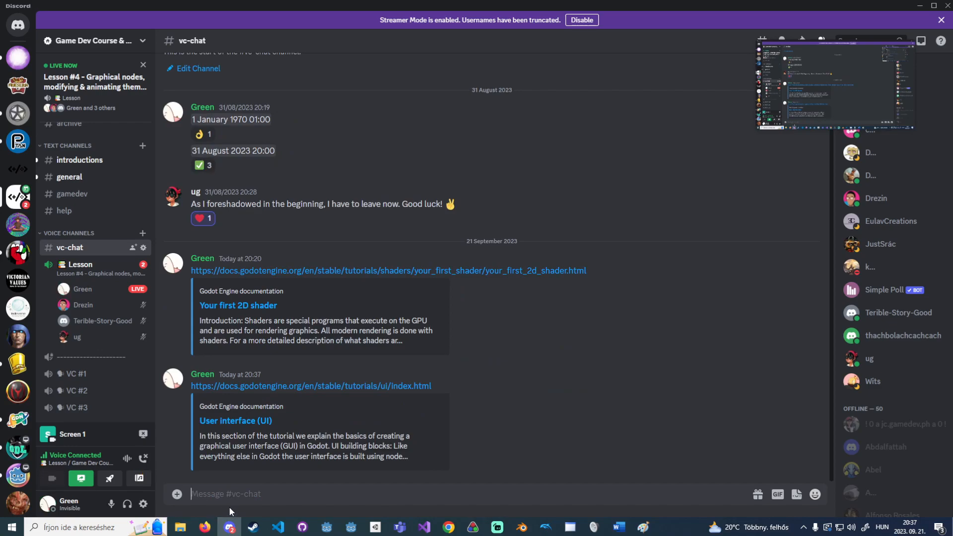
Review the content and layout controls listed on the User interface page in Firefox, and return to Godot.
left_click(204, 527)
scroll(493, 365, "up", 5)
scroll(494, 365, "down", 2)
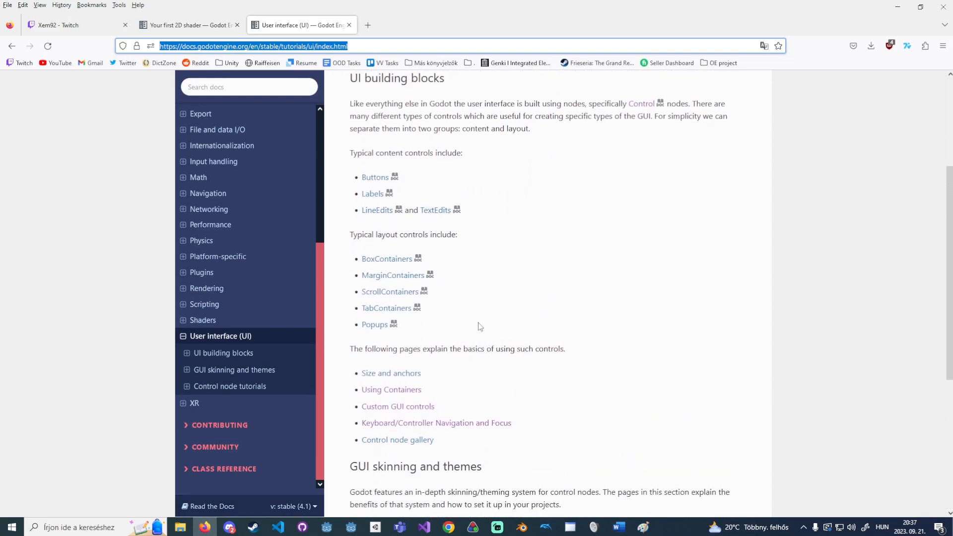
left_click(350, 527)
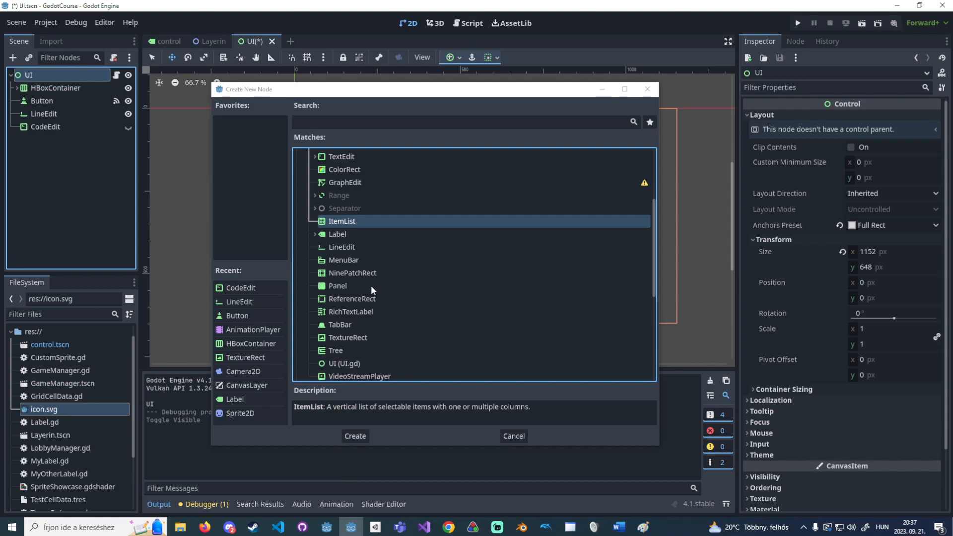
Look over the Label and TextureRect descriptions and add a RichTextLabel node as a child of UI.
left_click(359, 232)
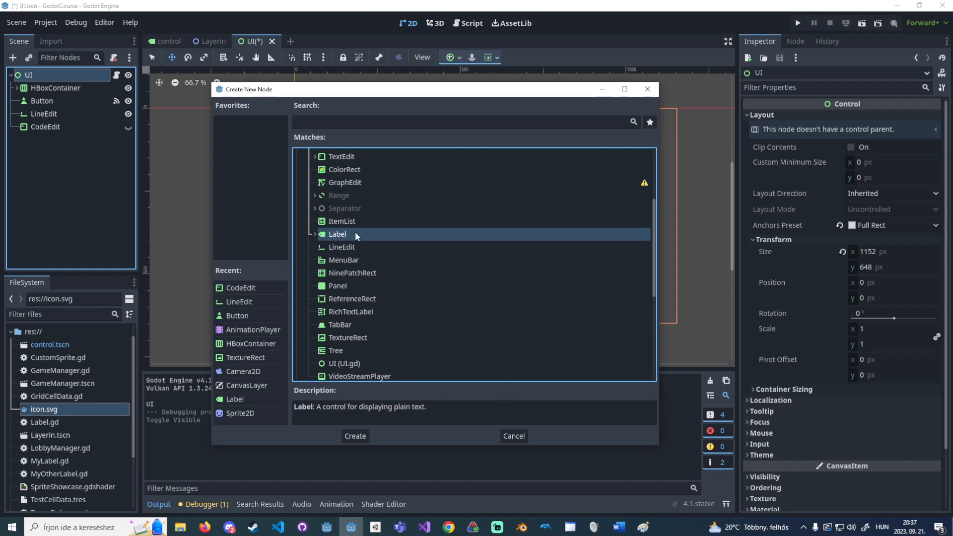
scroll(360, 237, "down", 2)
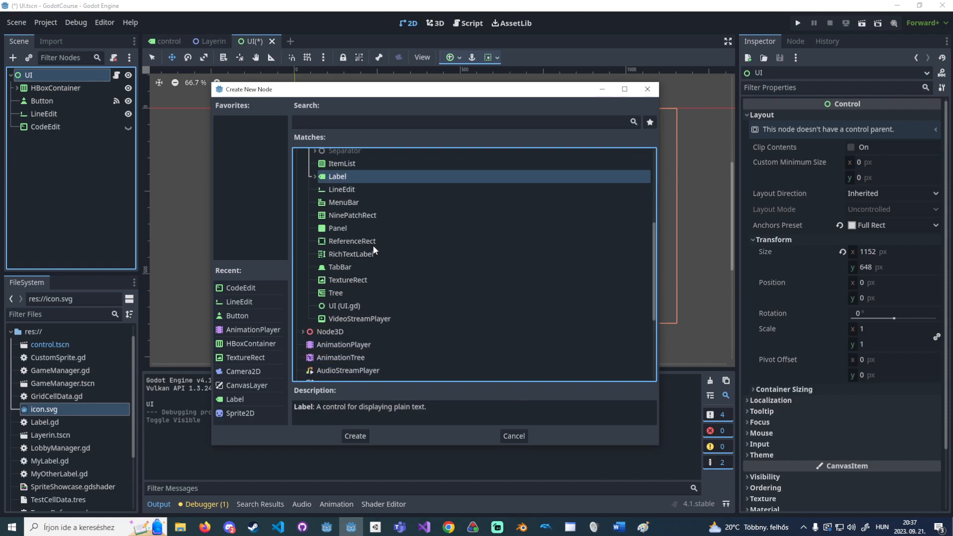
left_click(362, 279)
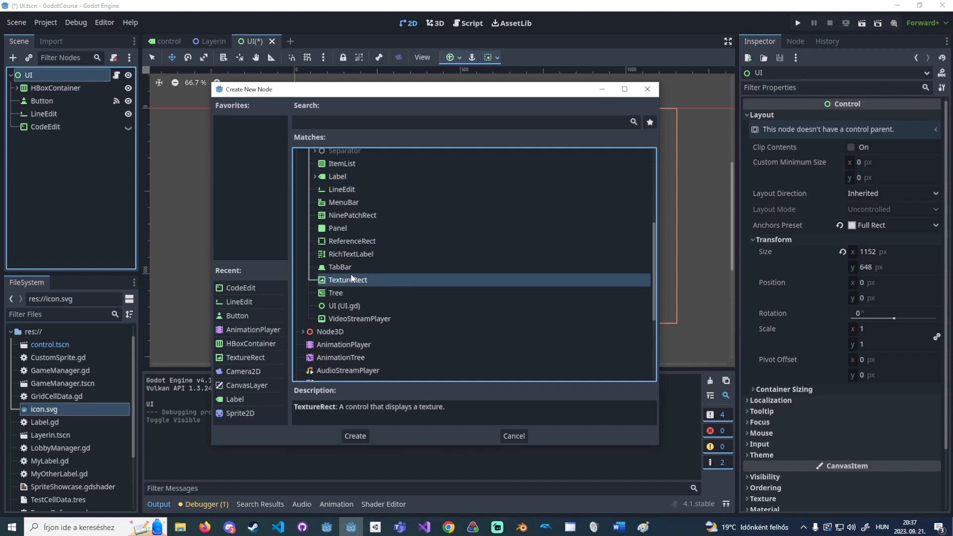
scroll(359, 278, "up", 1)
left_click(365, 282)
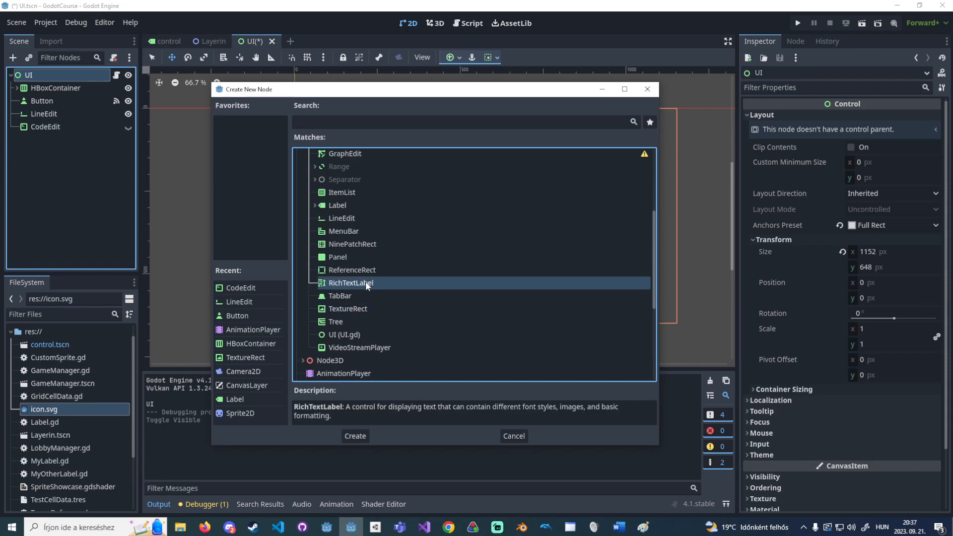
left_click(353, 435)
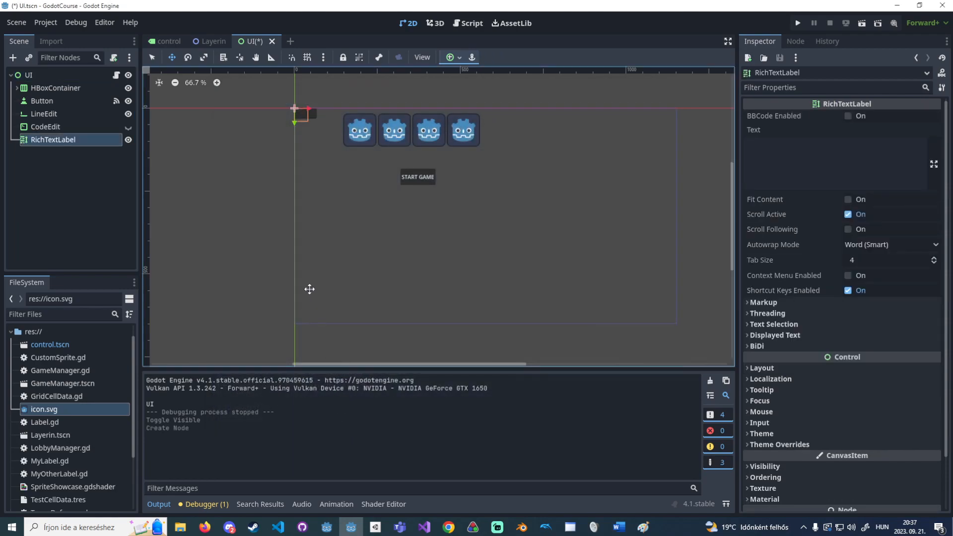
Enable BBCode on the RichTextLabel and move it to about (145, 266), below and left of the START GAME button.
scroll(320, 175, "up", 3)
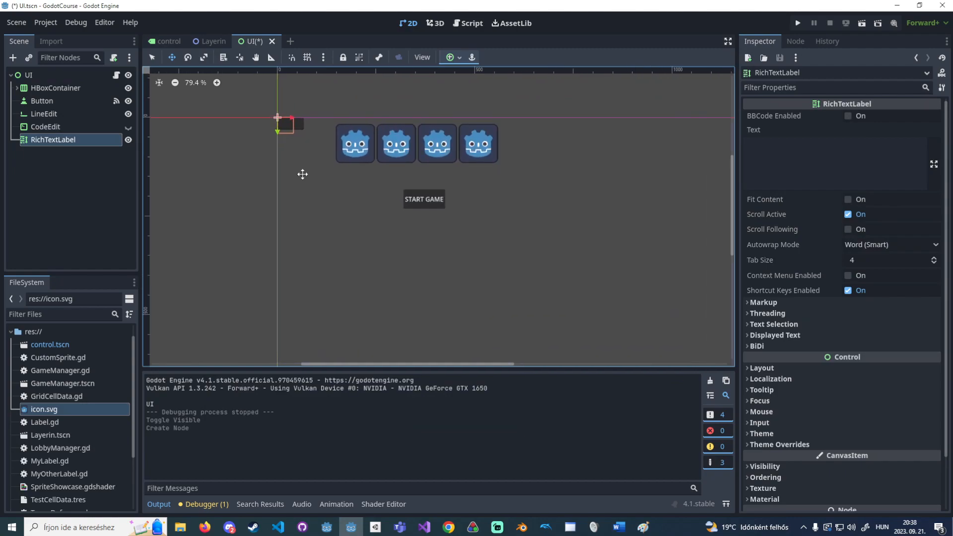
scroll(305, 174, "up", 1)
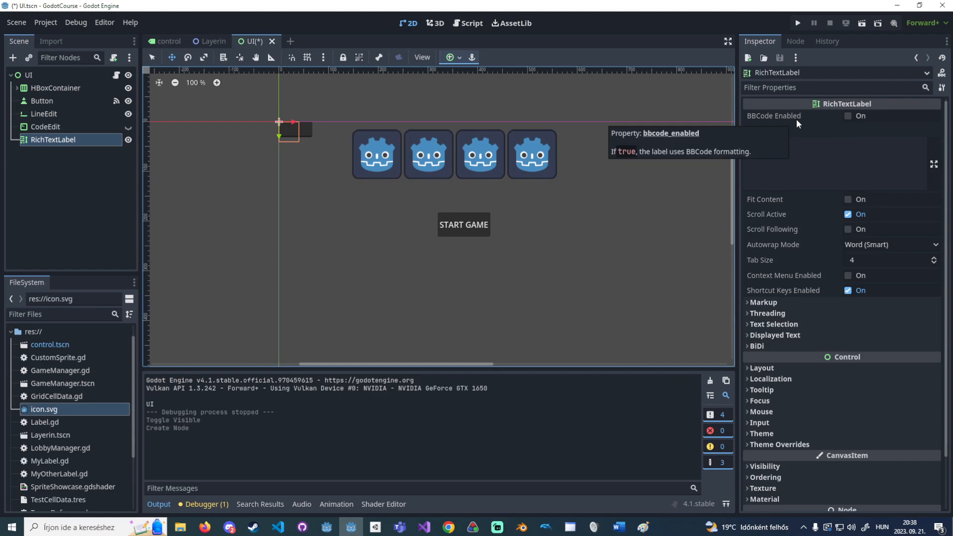
left_click(848, 116)
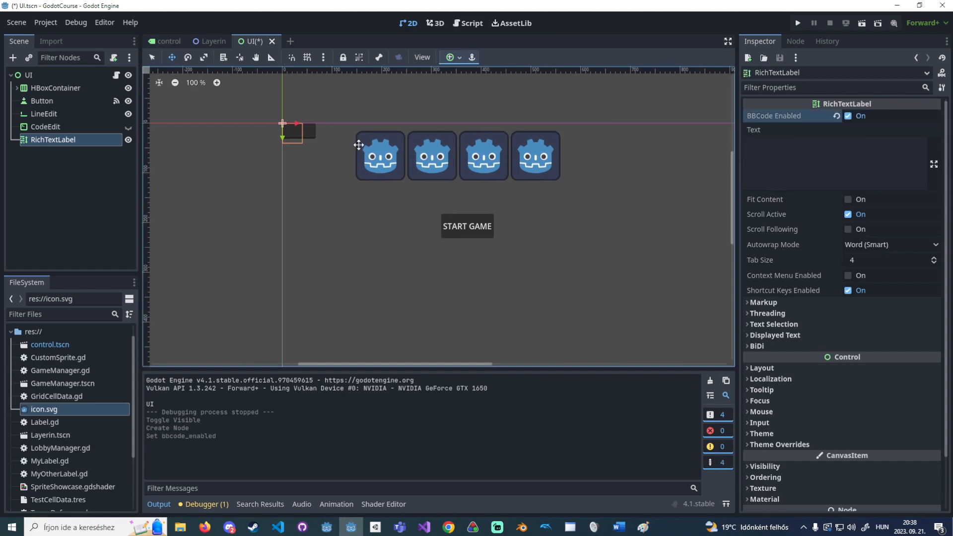
scroll(361, 154, "up", 1)
left_click_drag(311, 172, 365, 282)
middle_click_drag(365, 257, 358, 174)
left_click_drag(359, 190, 376, 233)
scroll(377, 218, "up", 7)
left_click(835, 174)
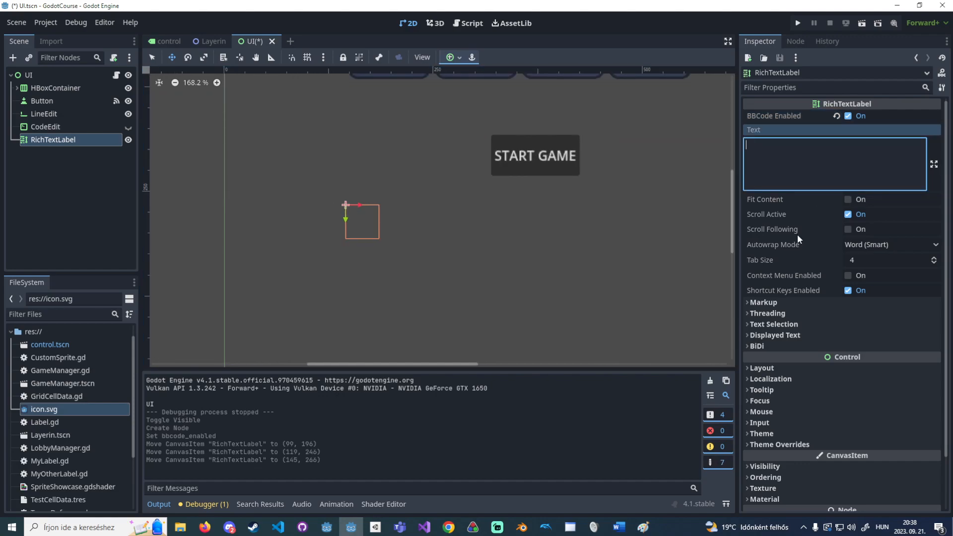
Switch to Firefox, search for "godot bbcode" in a new tab, and open the BBCode in RichTextLabel docs page.
left_click(205, 527)
left_click(368, 24)
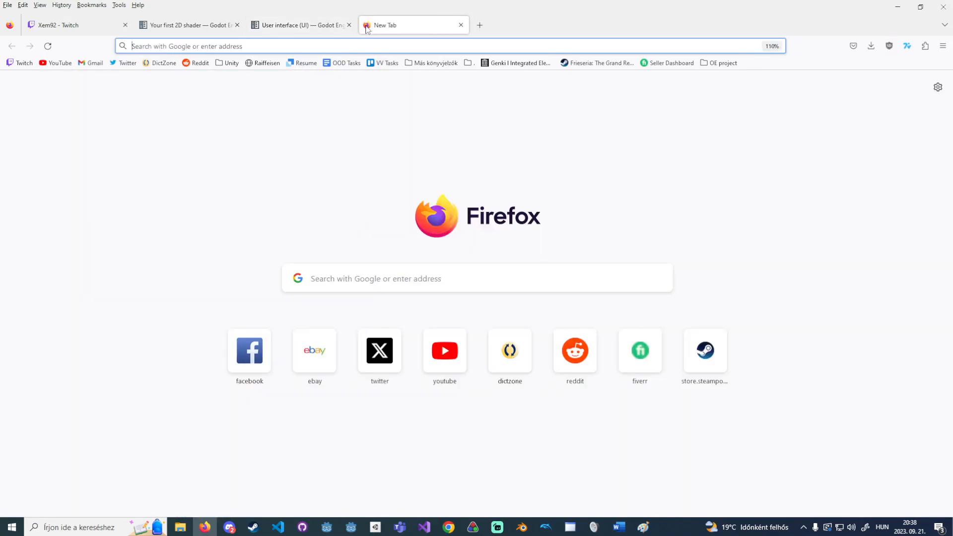
type("godot bbcode")
key("Return")
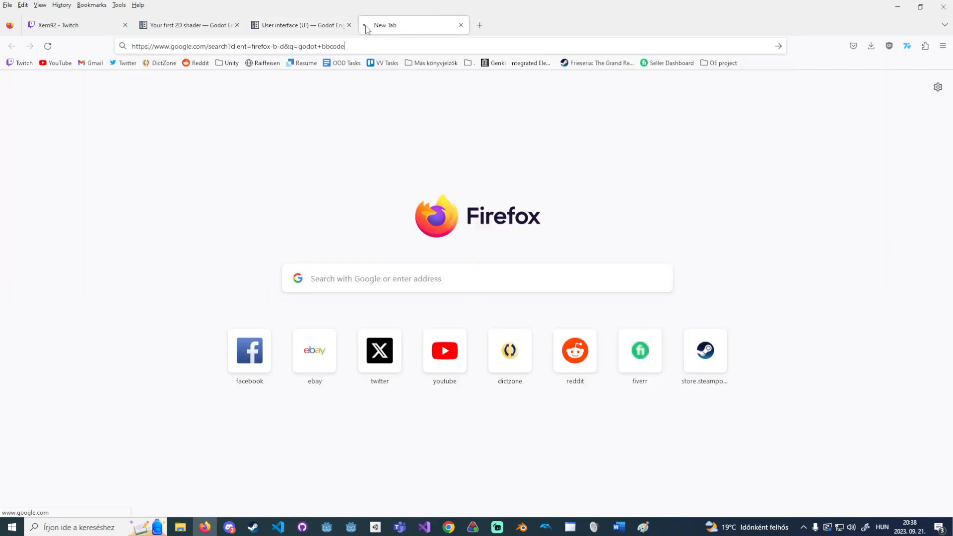
left_click(213, 199)
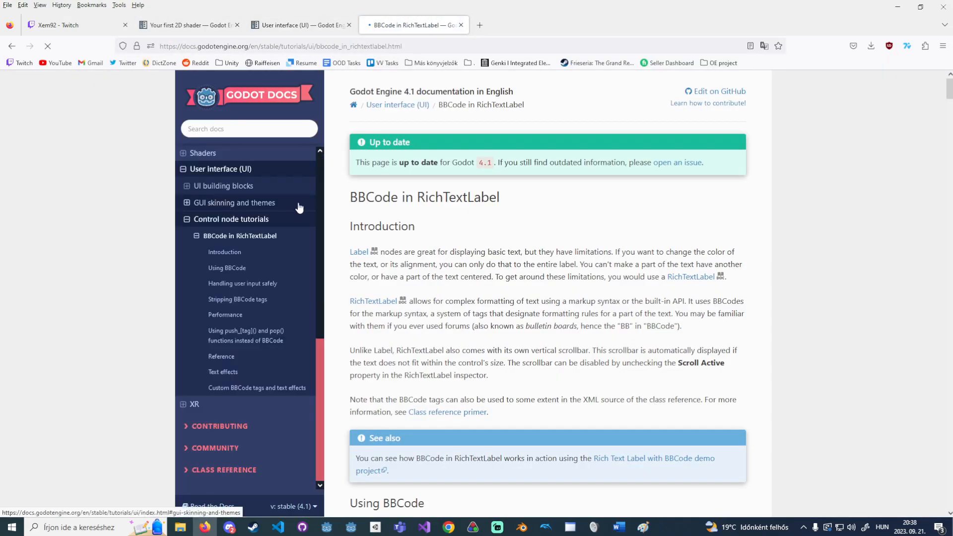
Read how BBCode tags are written on the docs page, examining the [color=green] example and the sections below it.
scroll(451, 215, "down", 5)
scroll(451, 216, "down", 8)
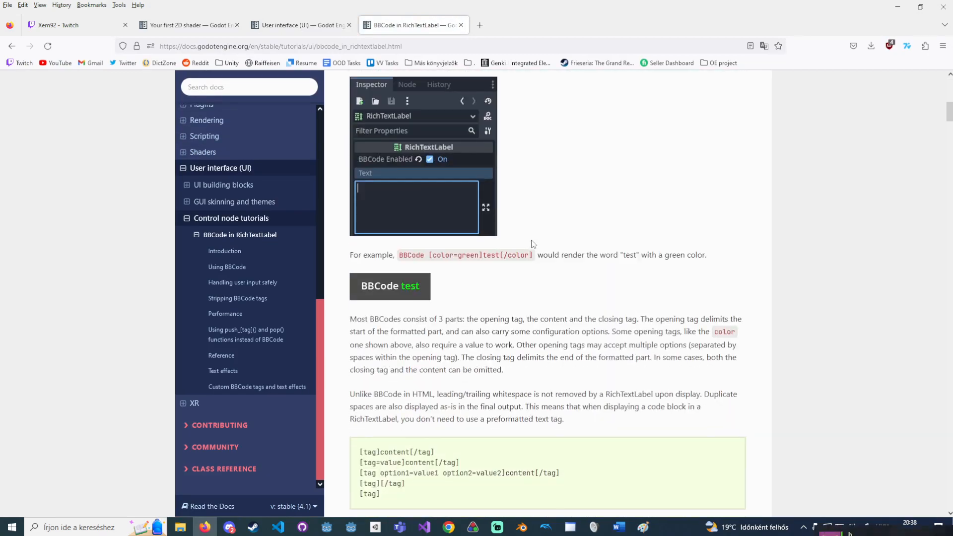
scroll(565, 257, "up", 1)
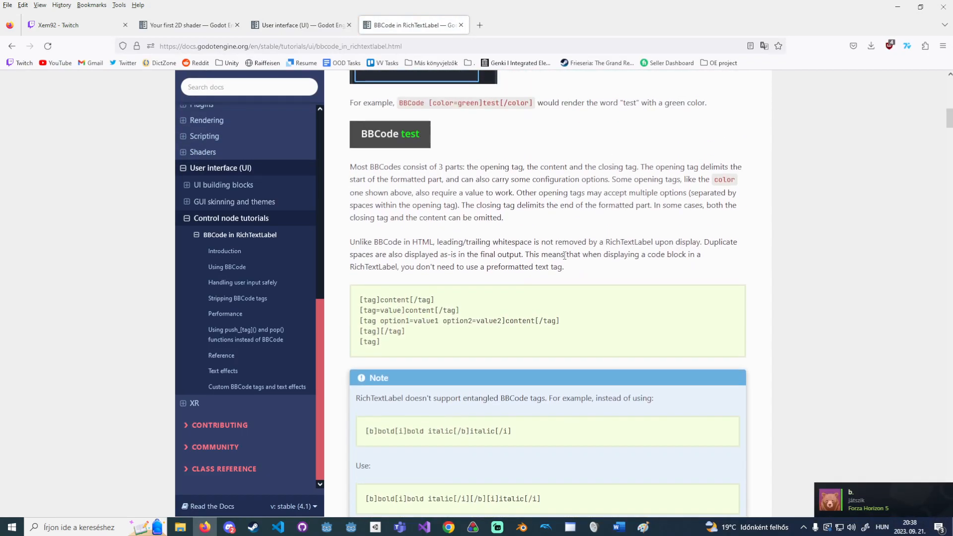
scroll(450, 232, "up", 3)
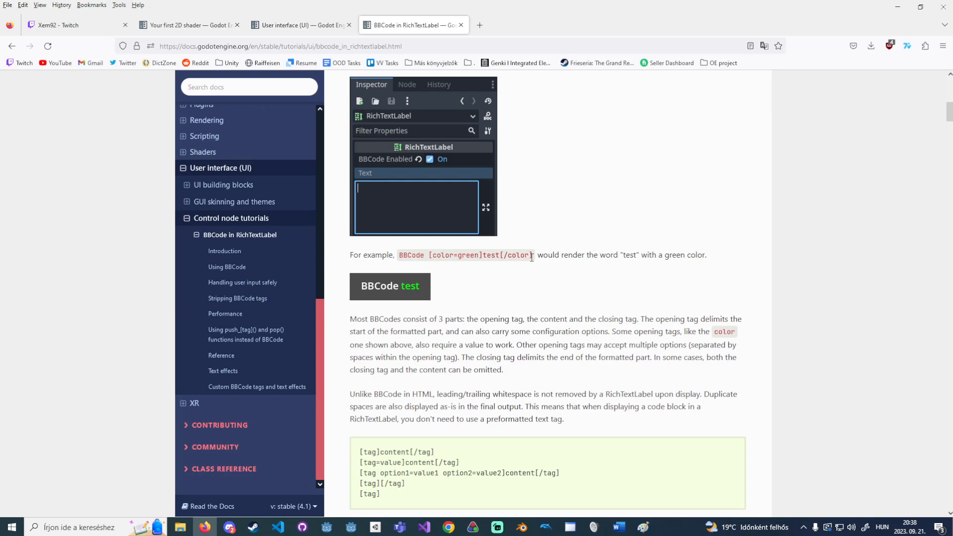
mouse_move(482, 256)
left_mouse_down()
mouse_move(430, 255)
mouse_move(484, 255)
left_mouse_up()
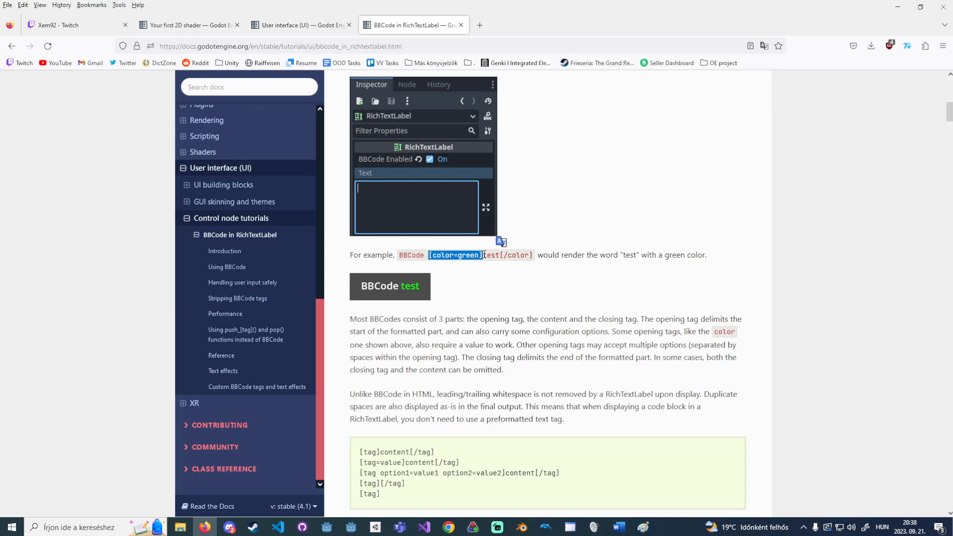
left_click(448, 292)
scroll(451, 298, "down", 4)
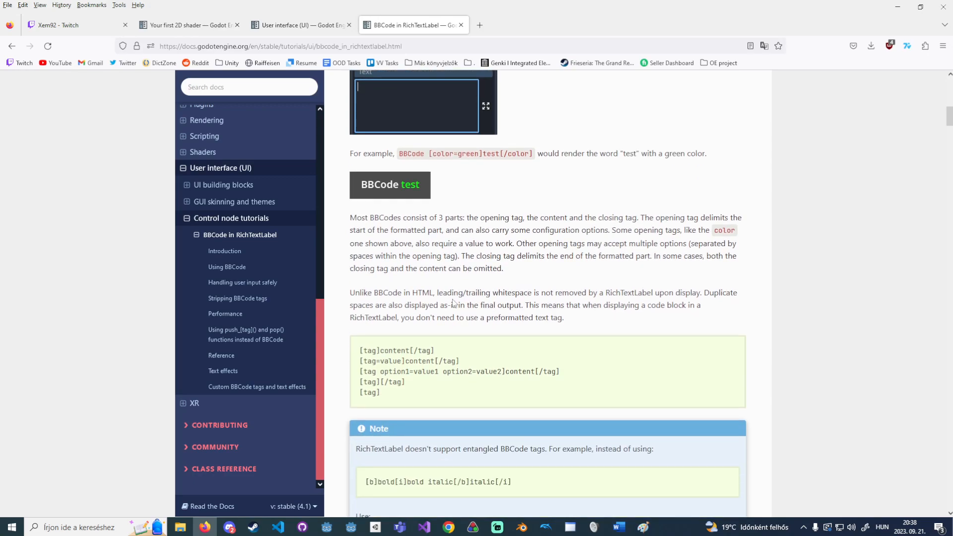
scroll(455, 304, "down", 5)
scroll(498, 263, "down", 5)
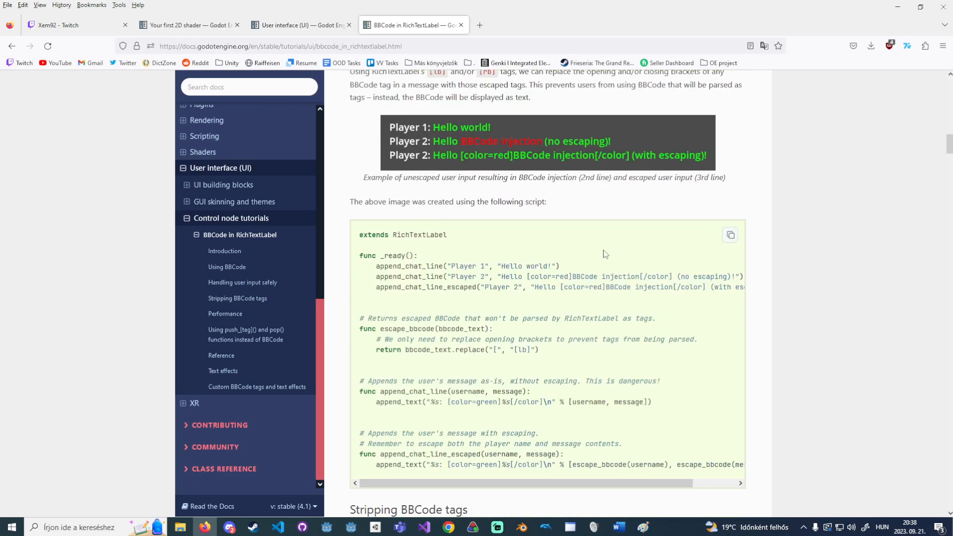
scroll(613, 257, "down", 5)
scroll(448, 171, "down", 5)
Copy the BBCode docs page address, switch to Discord and post it in vc-chat, then open the general channel.
left_click(412, 47)
key("ctrl+c")
left_click(230, 527)
left_click(254, 494)
key("ctrl+v")
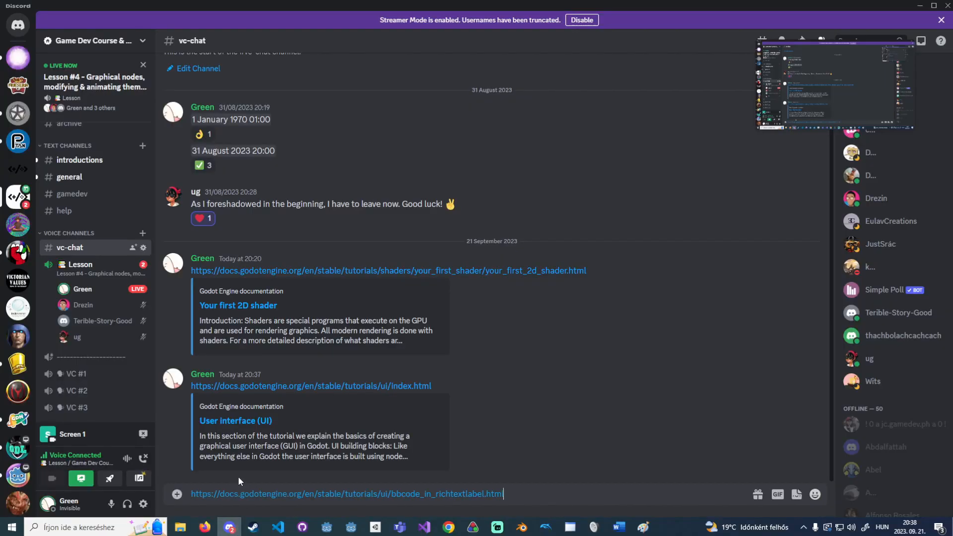
key("Return")
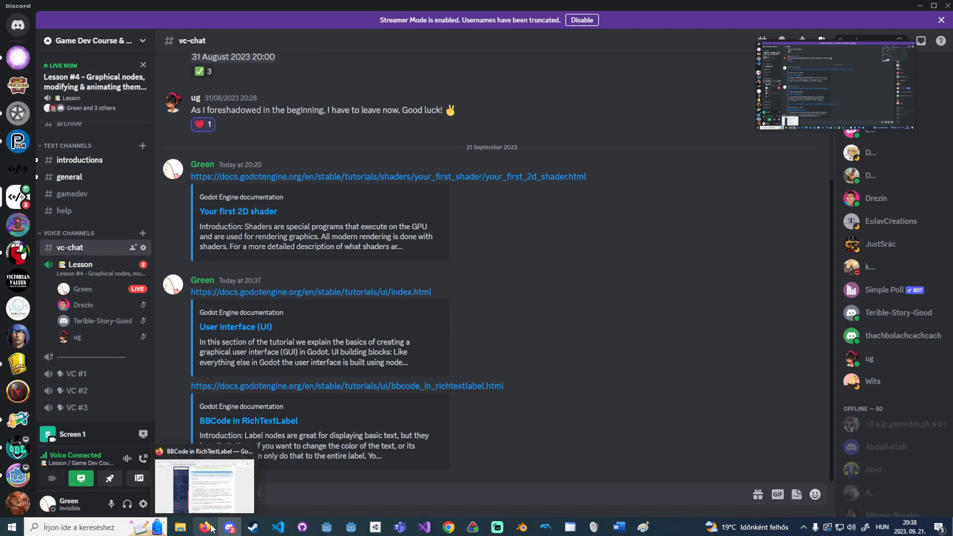
left_click(84, 178)
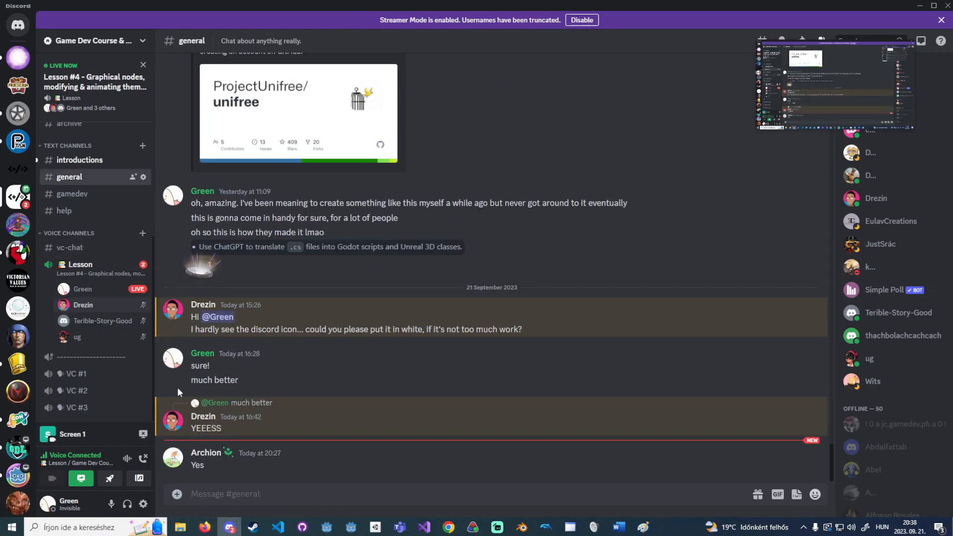
Switch back to Firefox and look through the BBCode page's push/pop functions, tag reference table and formatting notes.
left_click(210, 532)
scroll(457, 362, "down", 4)
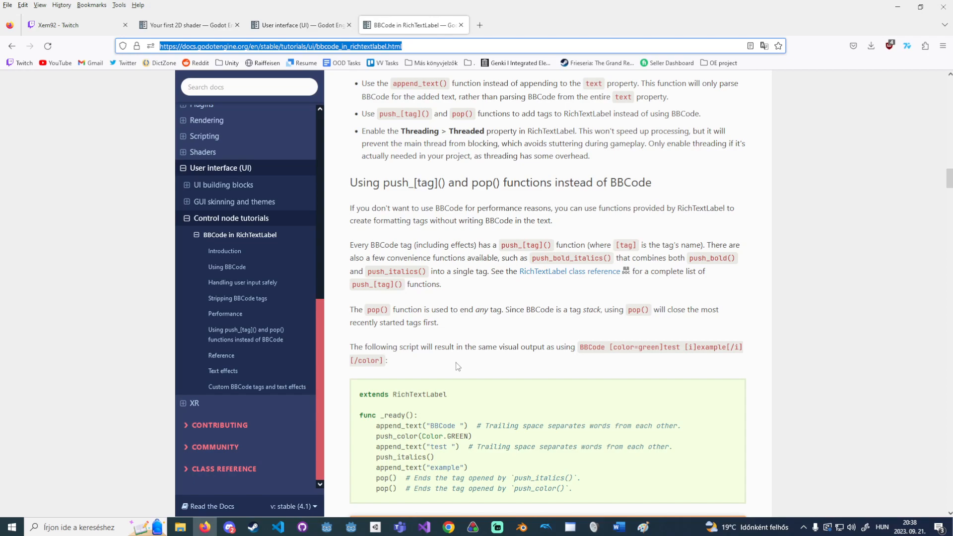
scroll(456, 363, "down", 3)
scroll(454, 356, "down", 5)
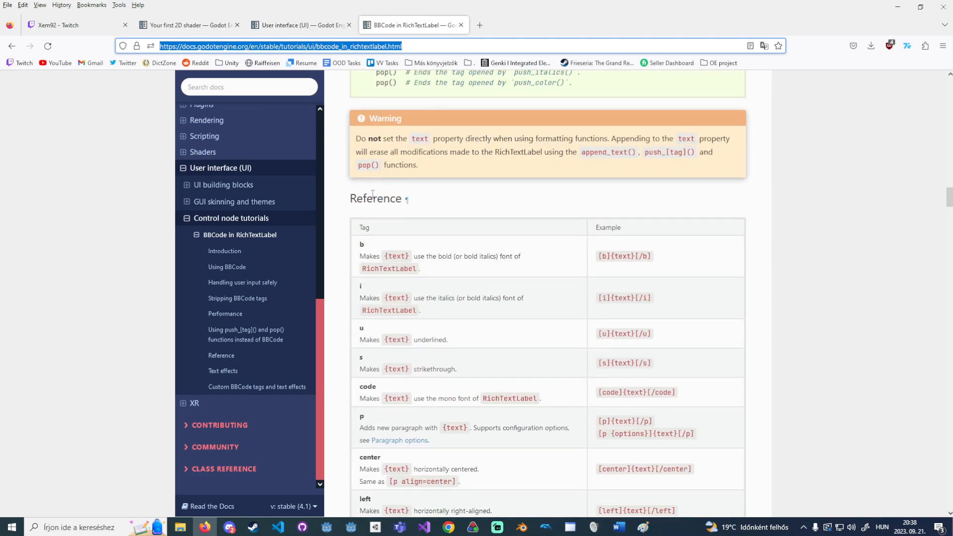
scroll(496, 203, "down", 18)
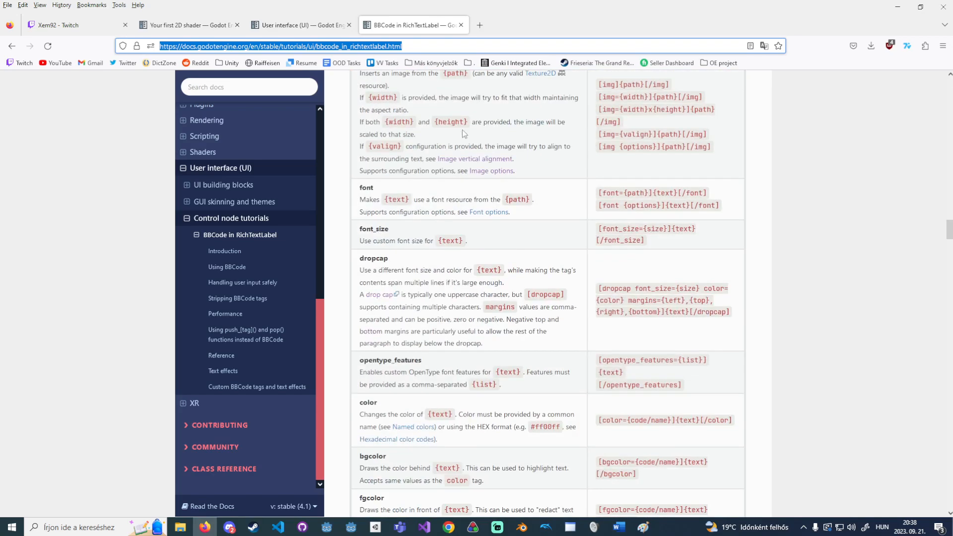
scroll(587, 198, "down", 10)
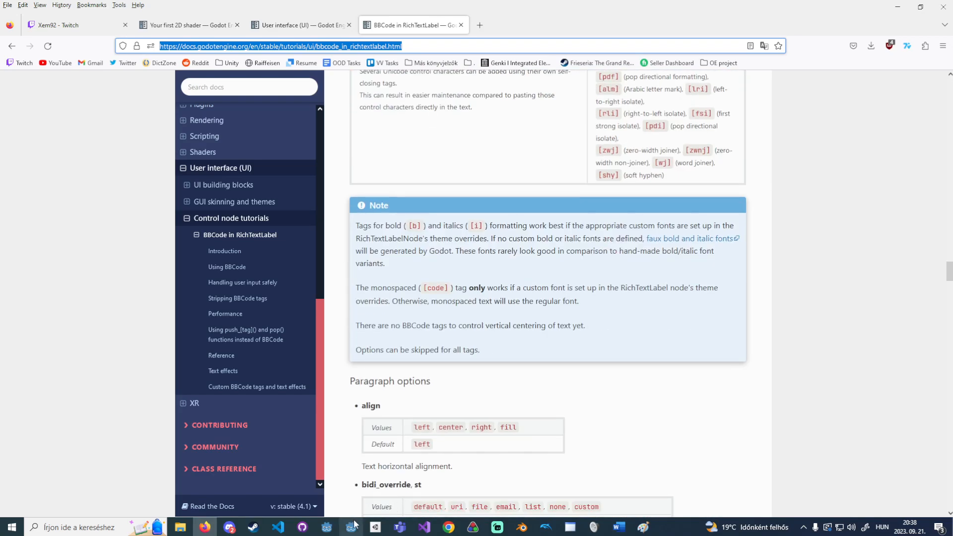
Switch to Godot, set the RichTextLabel's text to "[center]adsa" and widen the label to about 192 × 40.
left_click(351, 527)
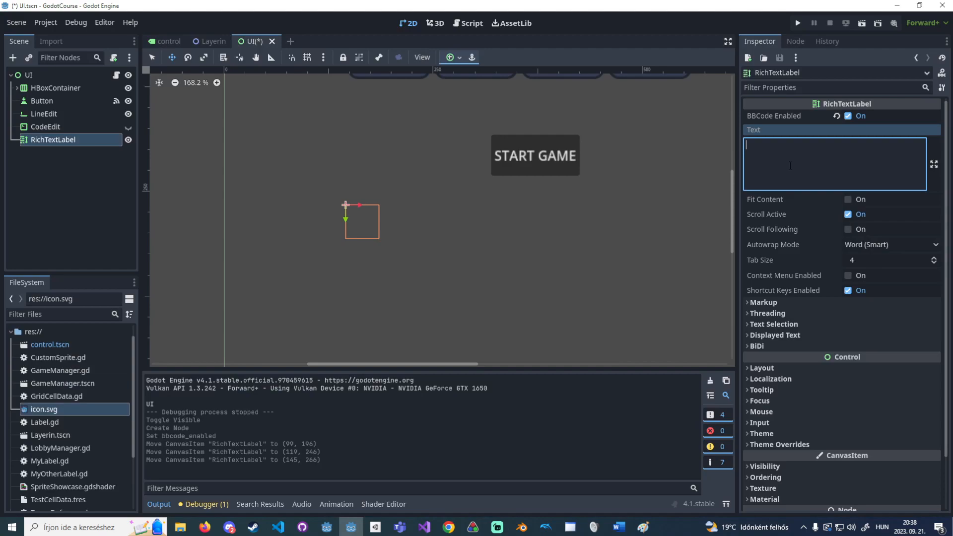
type("[center]adsa")
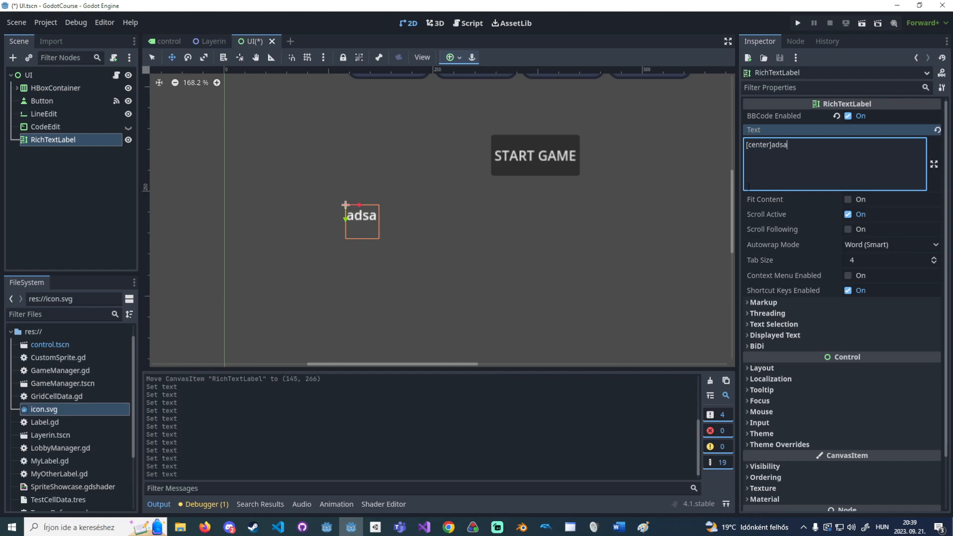
left_click(365, 226)
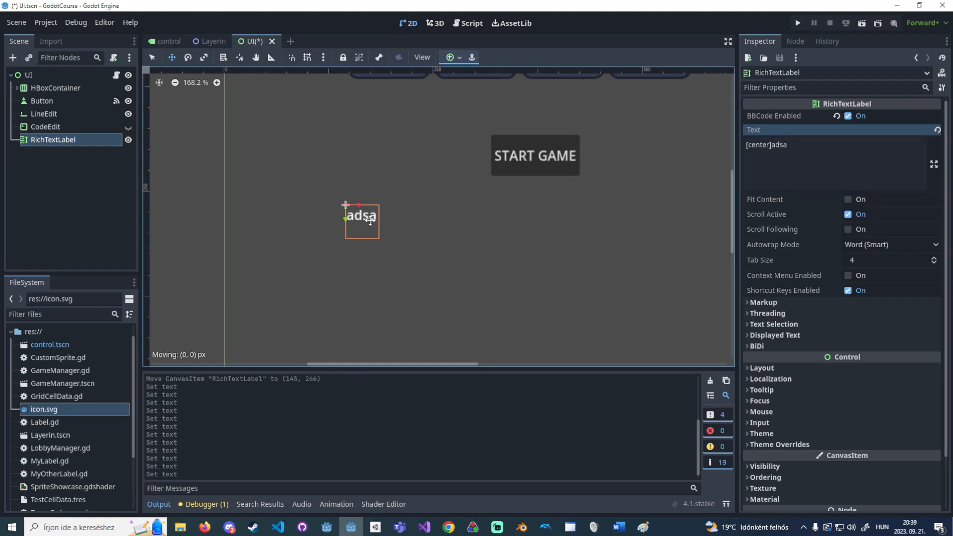
left_click_drag(382, 219, 507, 220)
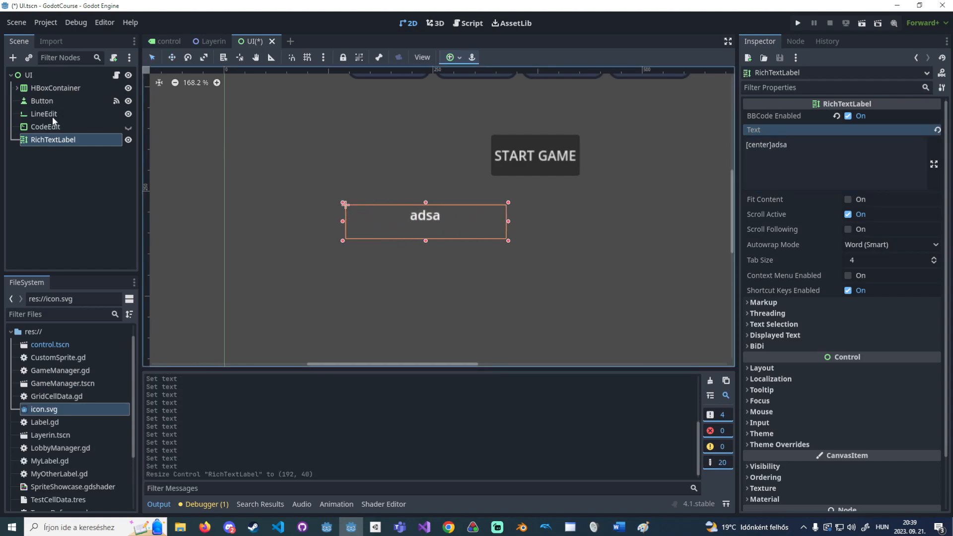
Examine the horizontal and vertical alignment options of the Label in the Layerin scene, and return to the UI scene.
left_click(210, 42)
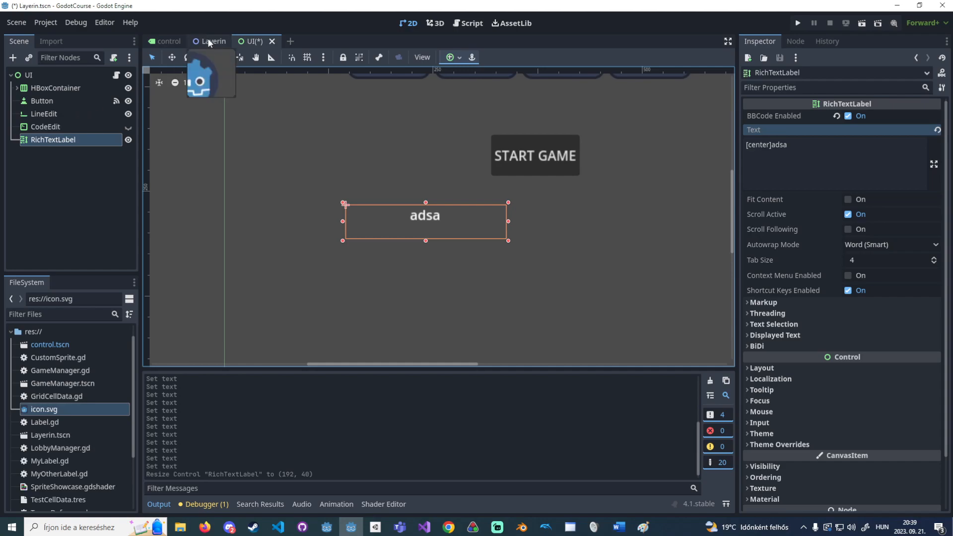
left_click(66, 99)
left_click(882, 203)
left_click(878, 202)
left_click(882, 217)
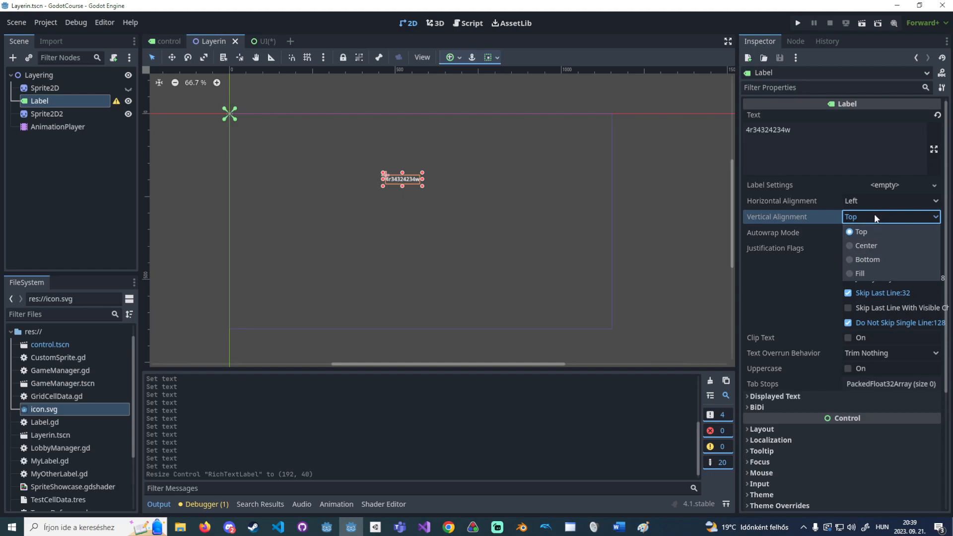
left_click(874, 214)
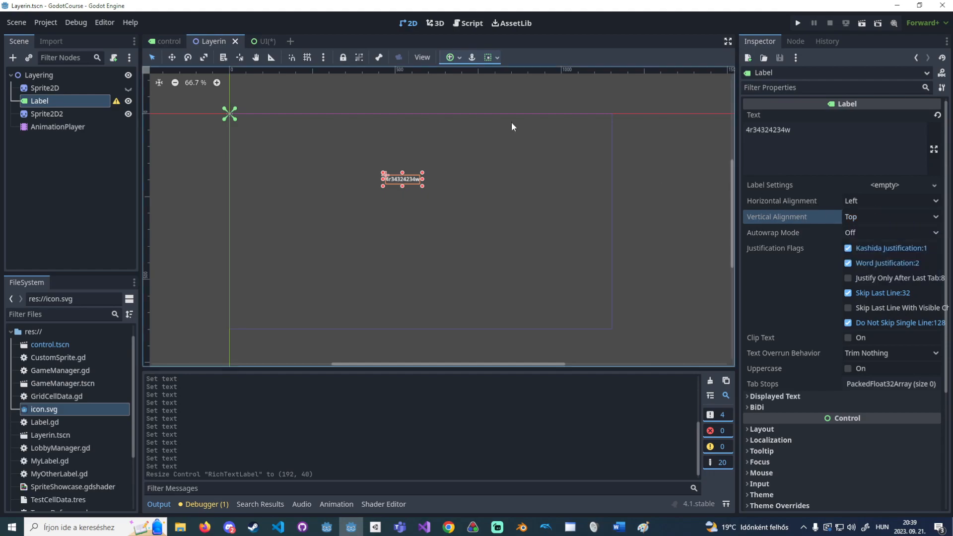
left_click(262, 39)
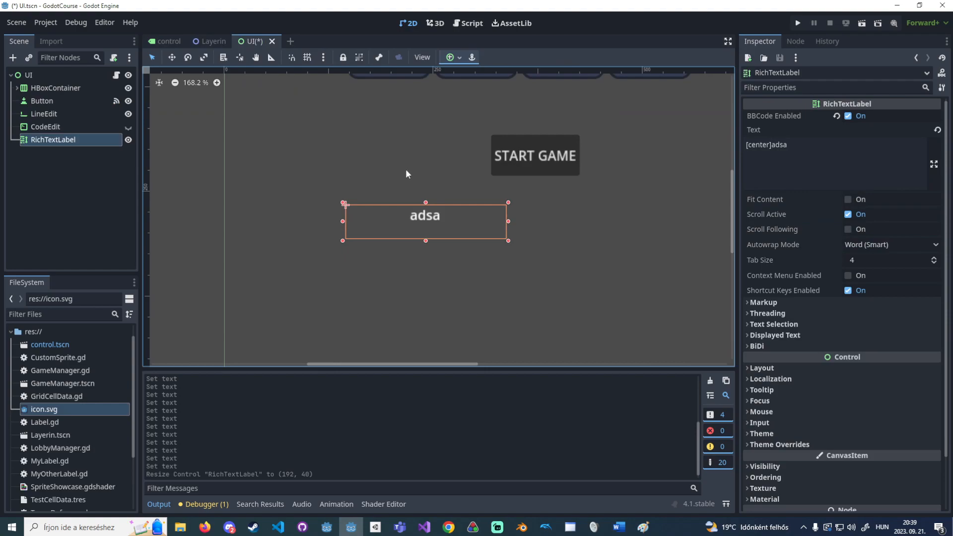
Start adding a child node to UI and look through the available Control node types.
scroll(405, 173, "up", 1)
right_click(52, 75)
left_click(78, 99)
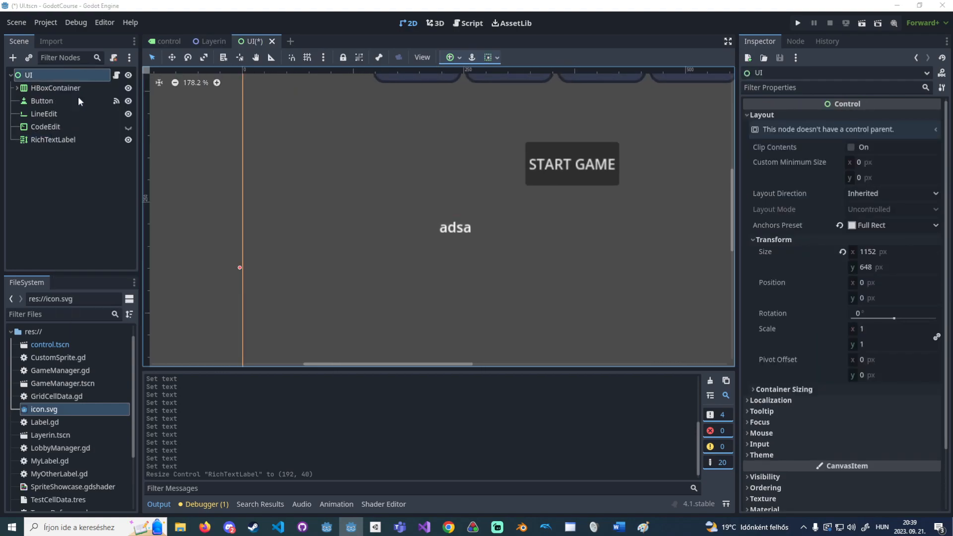
left_click(308, 235)
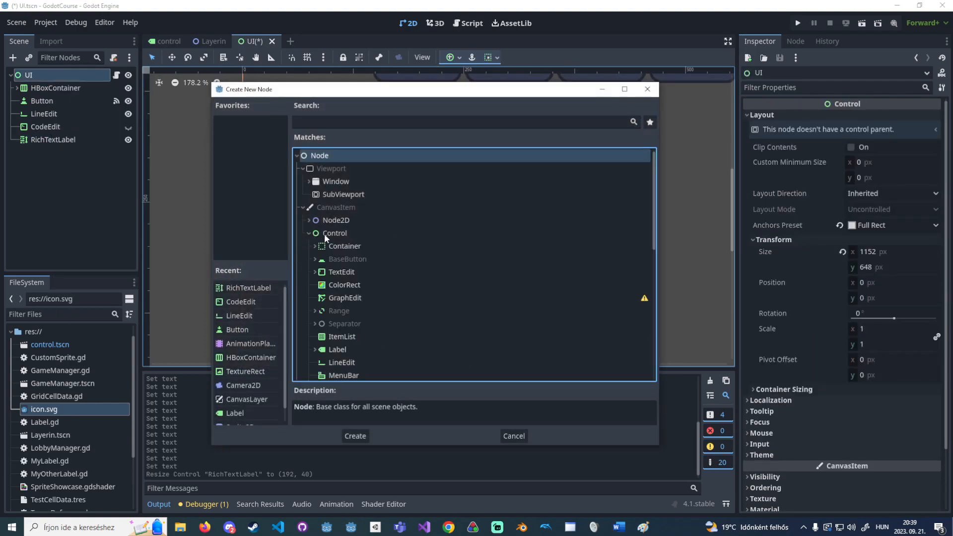
scroll(365, 240, "down", 3)
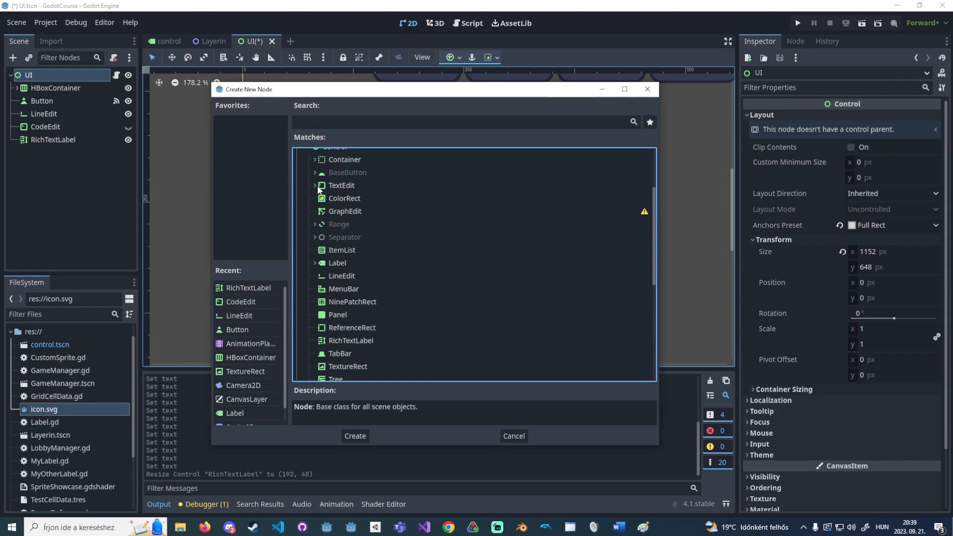
scroll(342, 213, "down", 2)
left_click(315, 234)
left_click(315, 234)
scroll(316, 234, "down", 2)
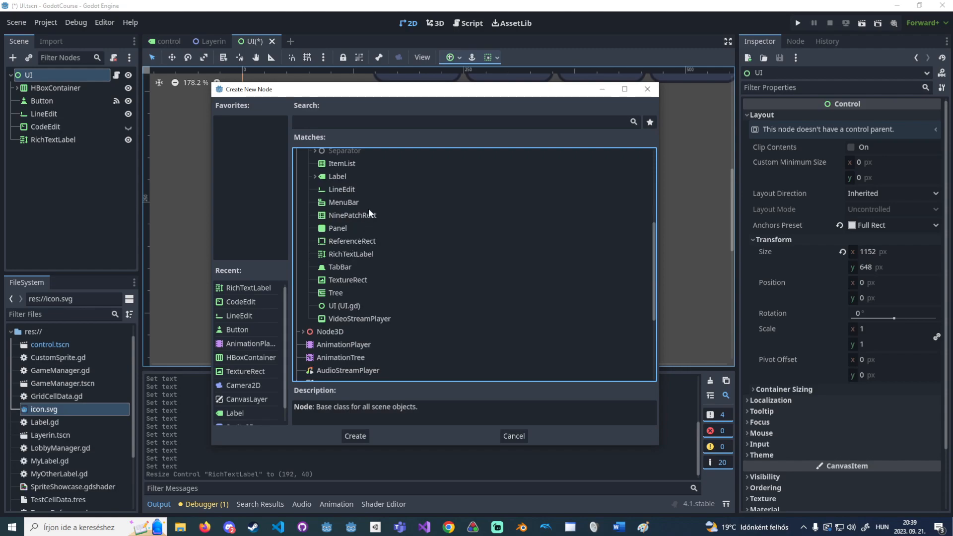
scroll(362, 281, "down", 3)
scroll(360, 278, "up", 5)
Search the node types for "text" and "prog", and add a ProgressBar as a child of UI.
left_click(371, 123)
type("text")
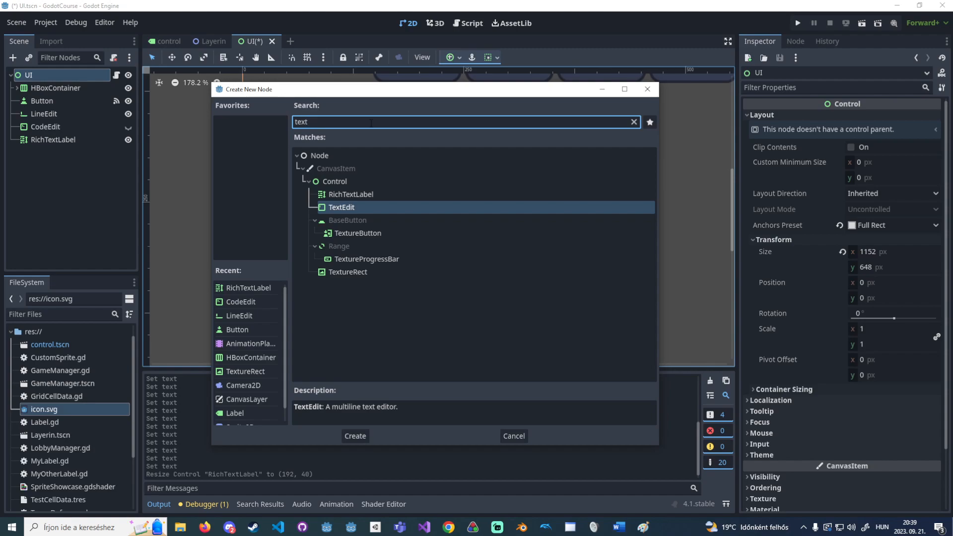
key("BackSpace")
key("BackSpace")
key("BackSpace")
key("BackSpace")
type("prog")
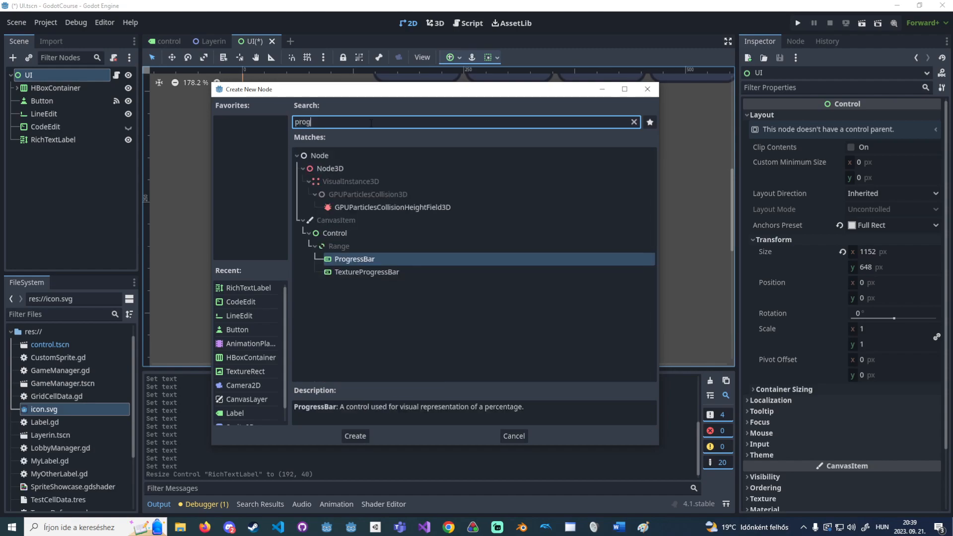
key("Return")
Resize the ProgressBar to about 143 × 27 and move it to about (58, 181), below the icon row.
scroll(369, 123, "down", 2)
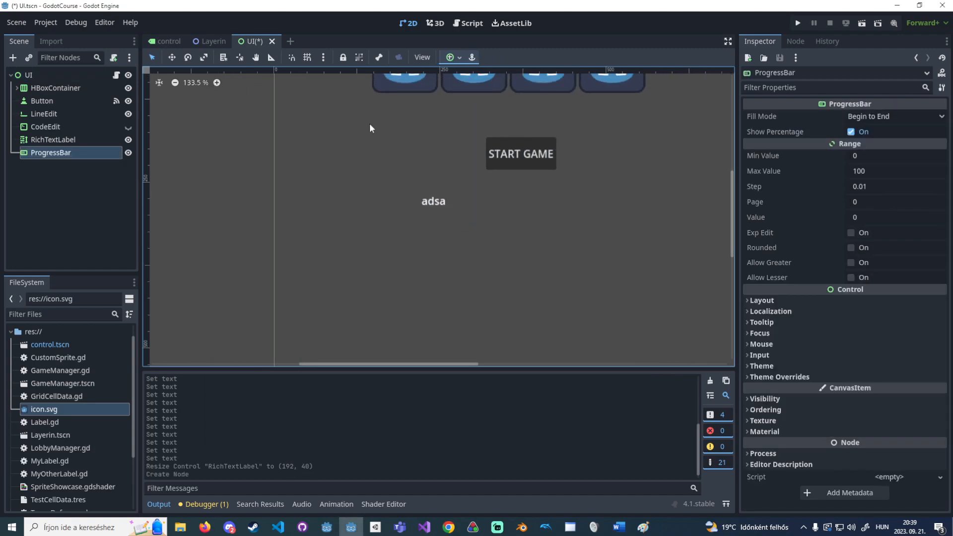
middle_click_drag(368, 123, 433, 245)
left_click_drag(343, 144, 455, 265)
scroll(453, 247, "up", 1)
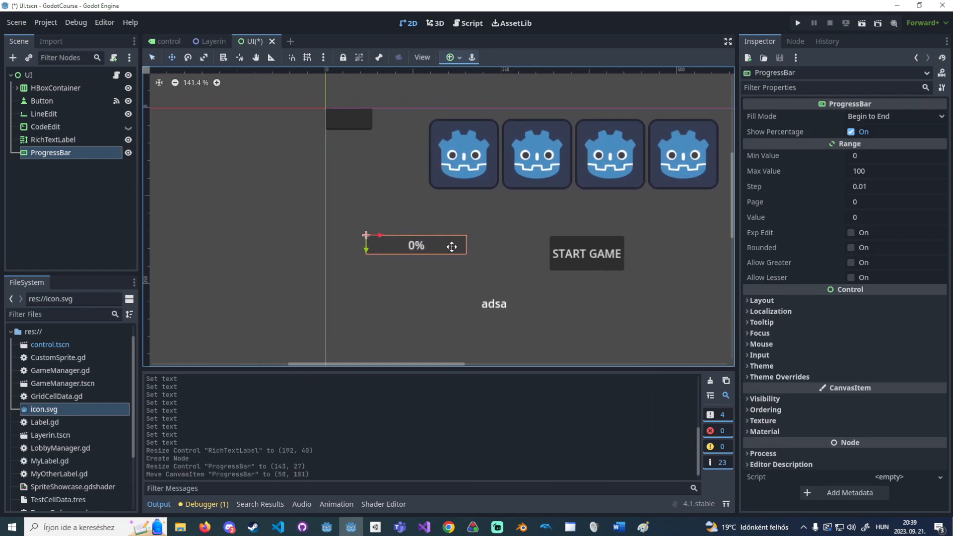
Turn off the ProgressBar's percentage display and set its value to 13.38.
left_click(851, 132)
left_click_drag(859, 217, 884, 217)
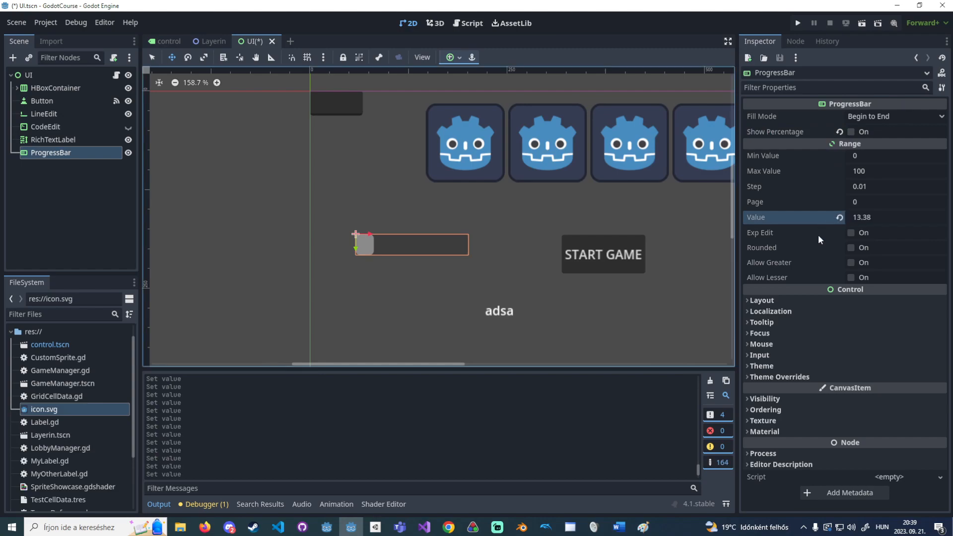
Assign a new Theme resource to the ProgressBar and open it for editing.
left_click(776, 366)
left_click(776, 366)
left_click(781, 366)
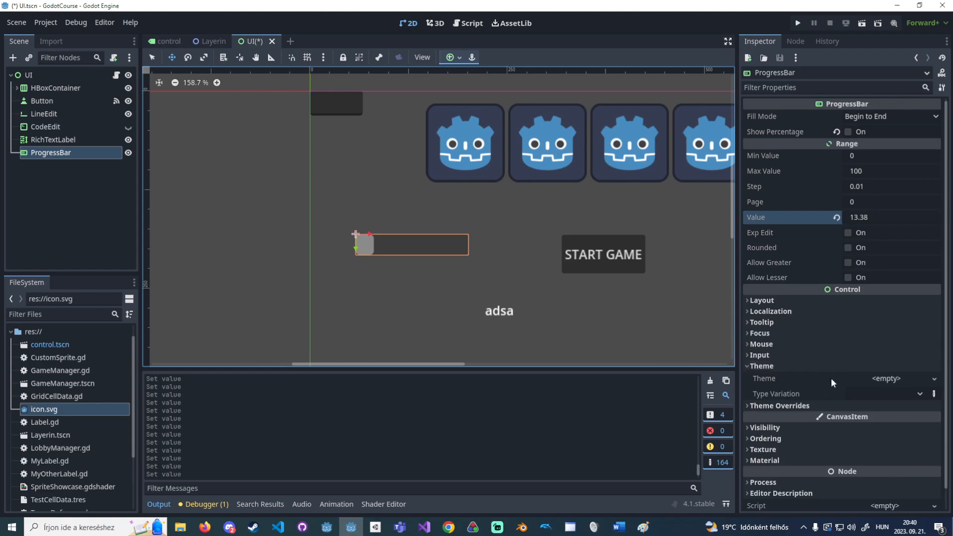
scroll(827, 375, "down", 1)
left_click(900, 359)
left_click(897, 373)
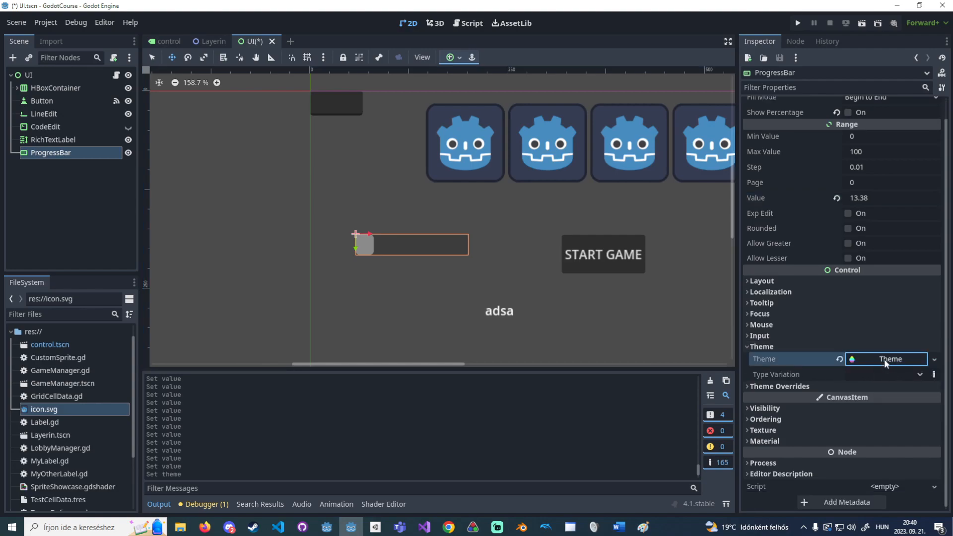
left_click(883, 359)
Try the sample button, LineEdit and tabs in the theme preview, and check which scenes can be added as previews.
left_click(236, 453)
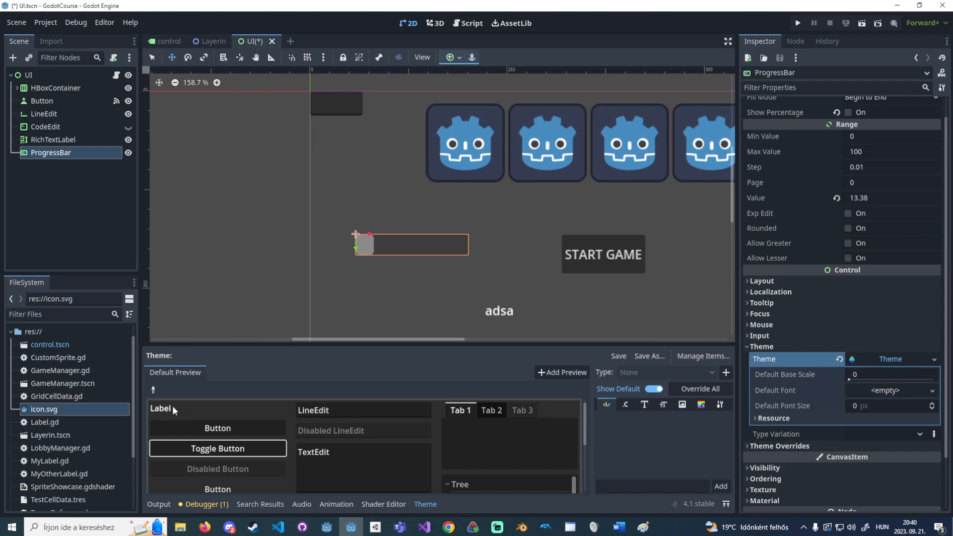
left_click(361, 410)
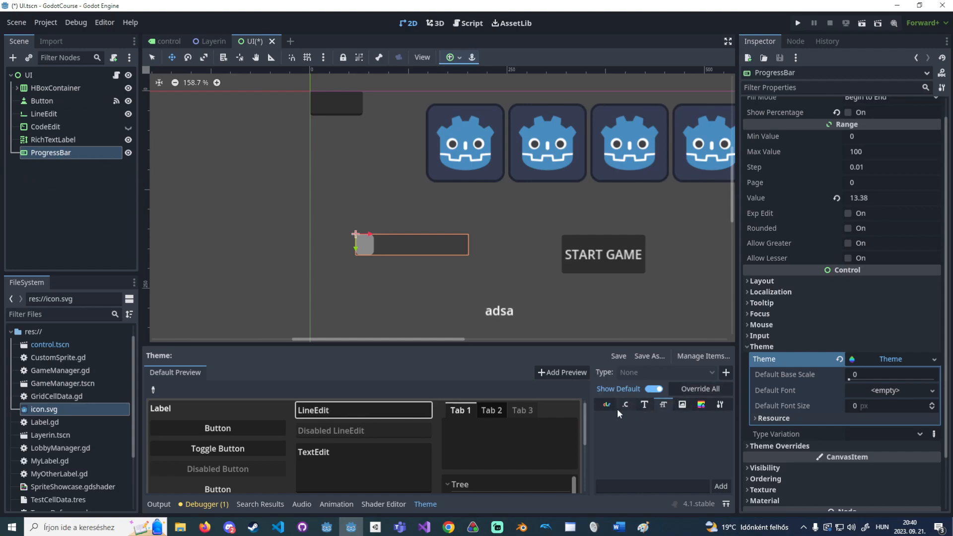
left_click(491, 411)
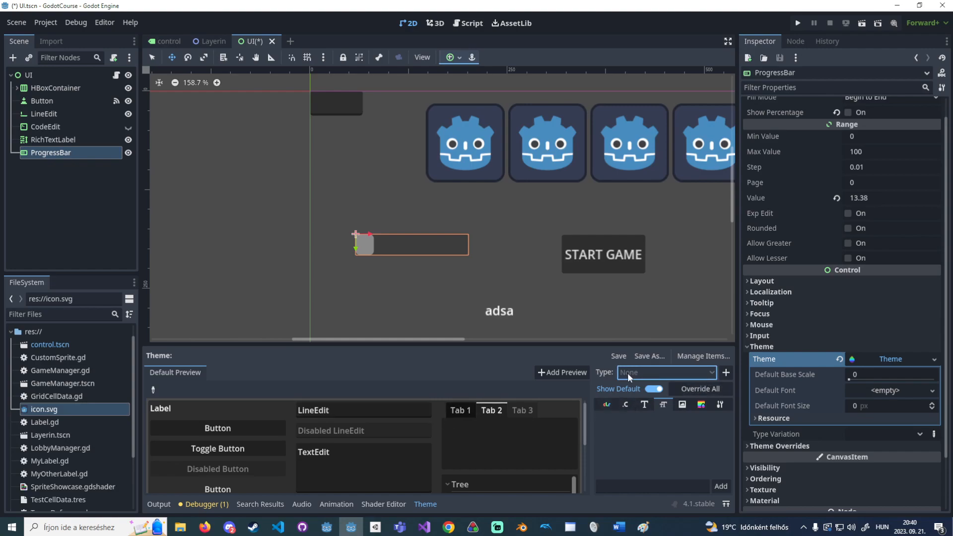
left_click(571, 377)
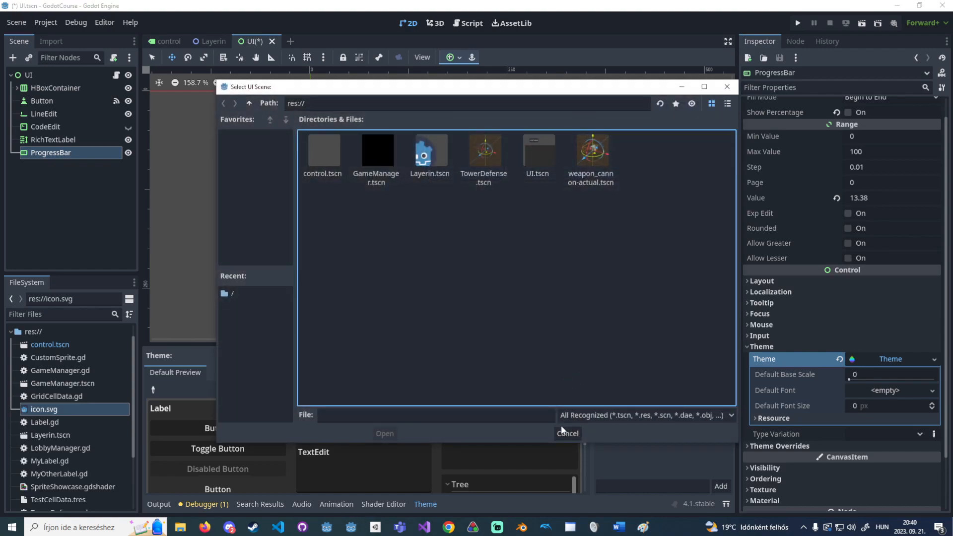
left_click(565, 429)
scroll(528, 429, "down", 1)
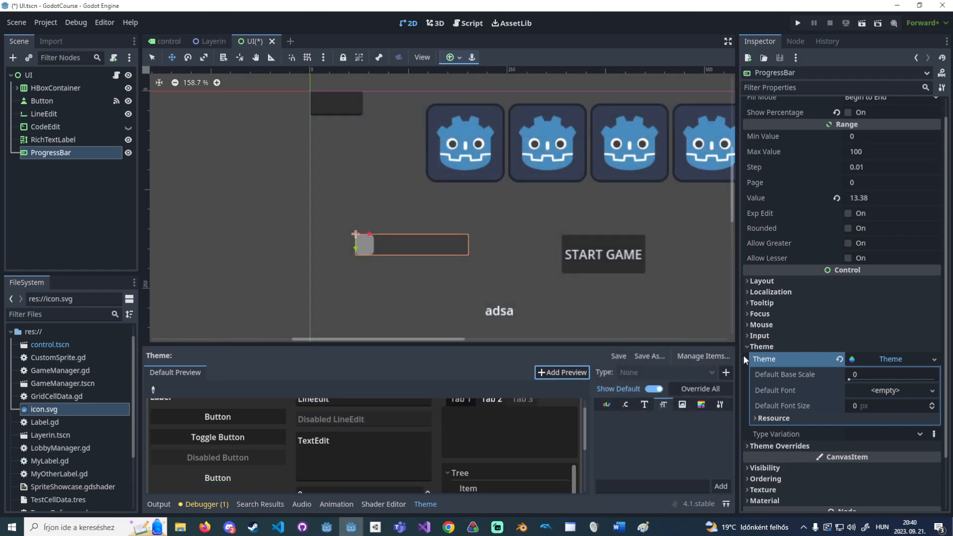
Look through the node-based item types that can be added to the theme without adding one.
left_click(726, 372)
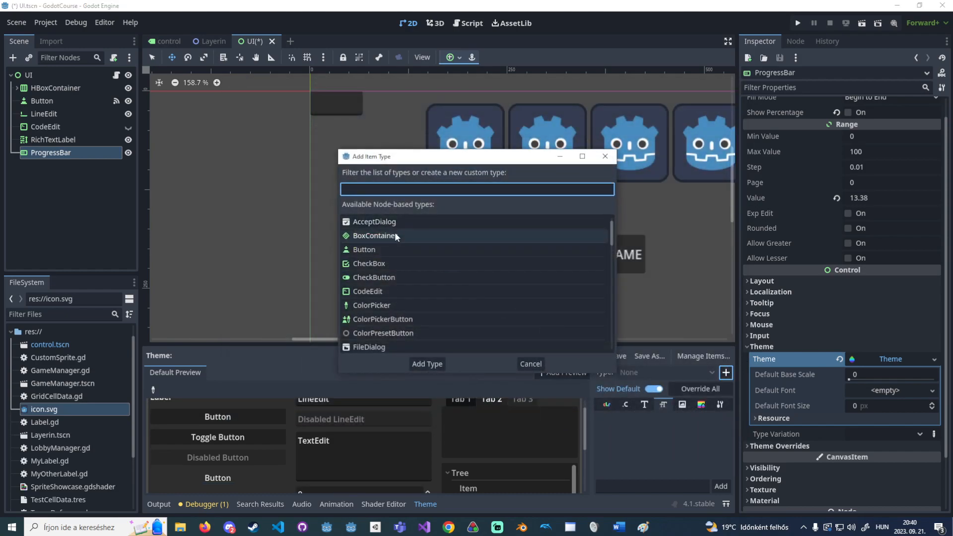
scroll(412, 301, "down", 5)
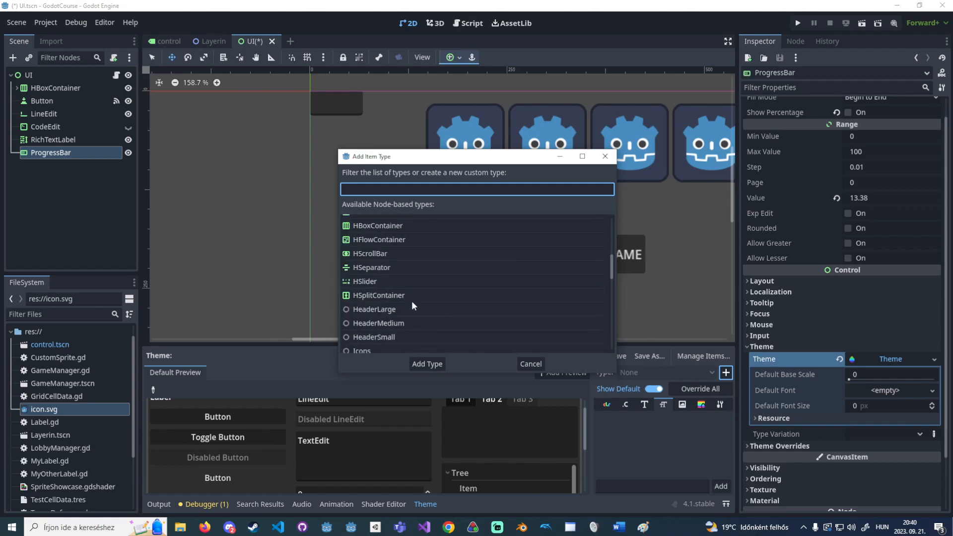
scroll(380, 282, "up", 2)
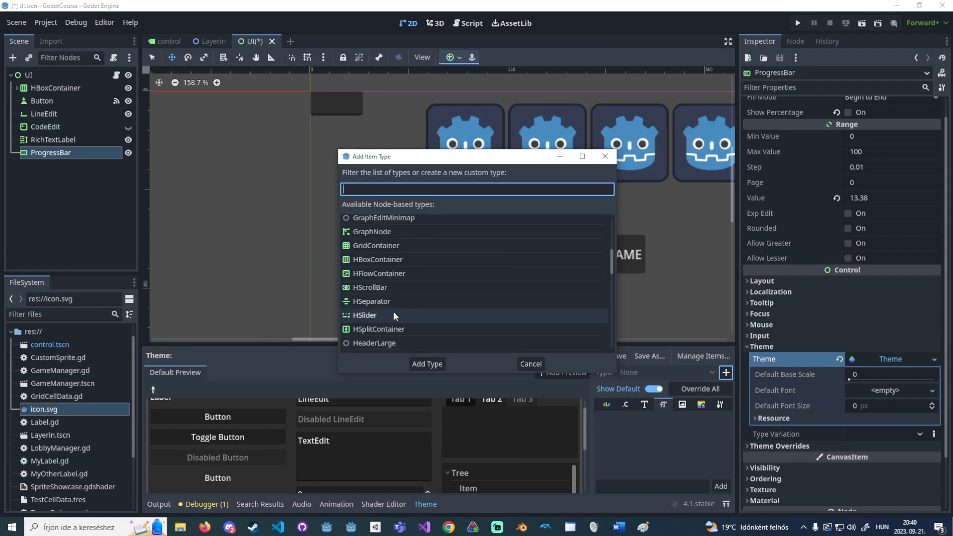
left_click(531, 363)
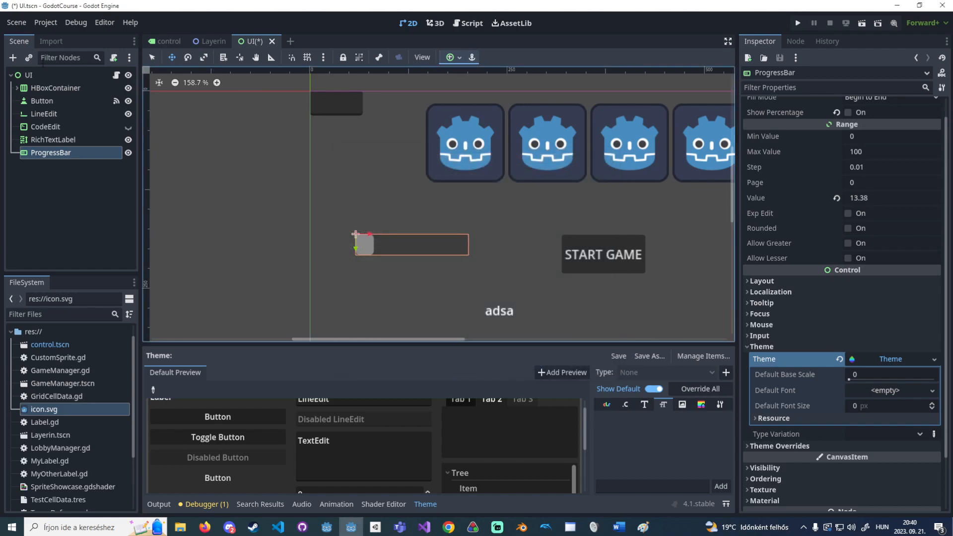
Add an HSlider node as a child of the UI root.
left_click(46, 73)
right_click(47, 72)
left_click(79, 89)
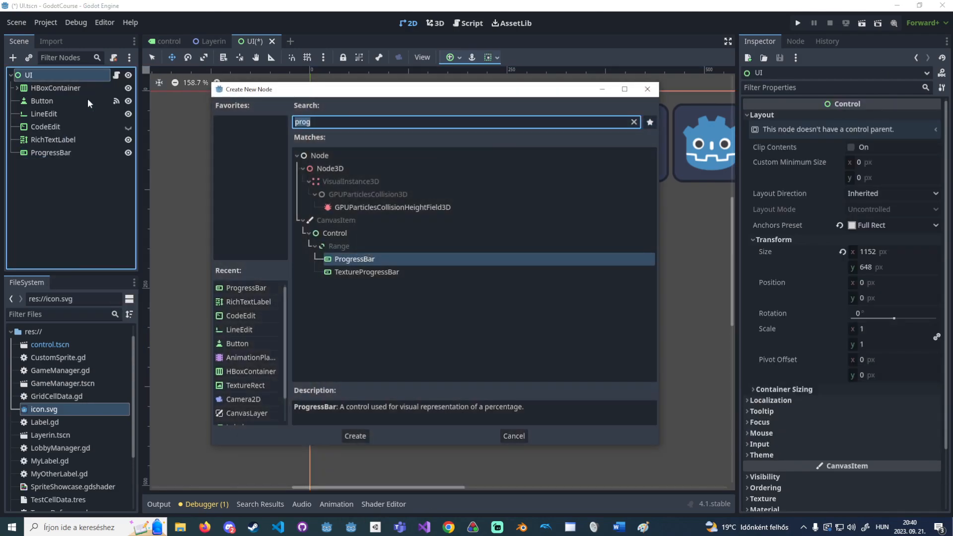
type("hsli")
key("Return")
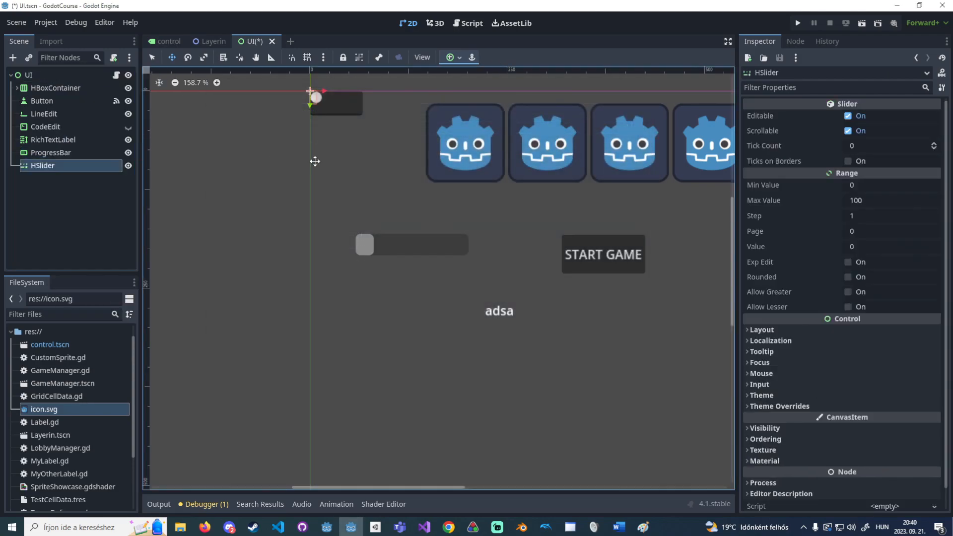
Widen the HSlider so its track is usable and place it just below the progress bar.
left_click_drag(316, 99, 430, 280)
scroll(430, 279, "up", 1)
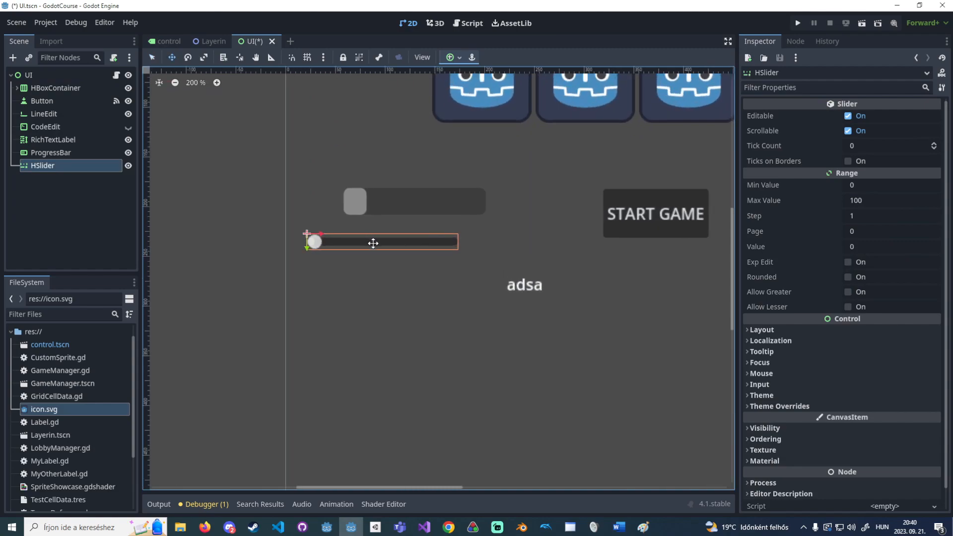
left_click_drag(372, 245, 393, 249)
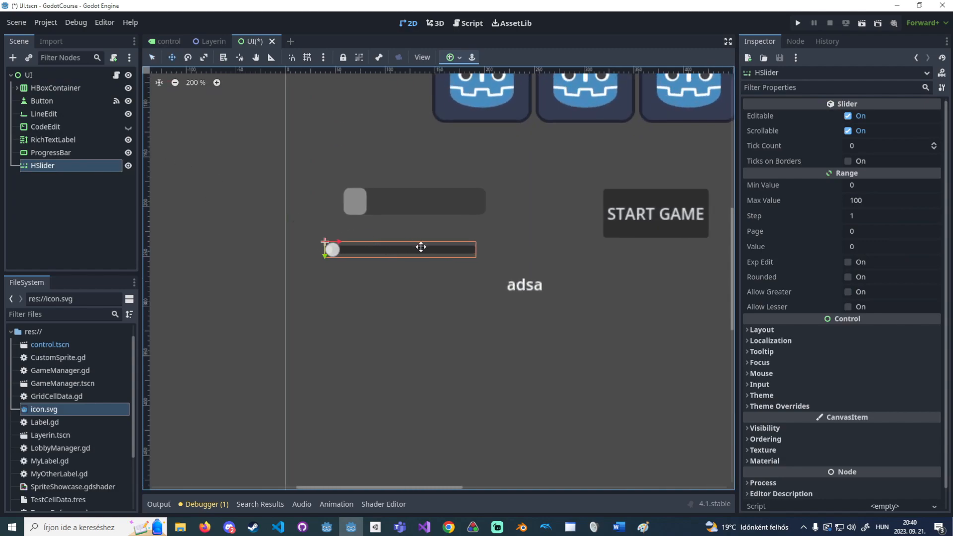
scroll(421, 246, "up", 1)
scroll(385, 252, "up", 1)
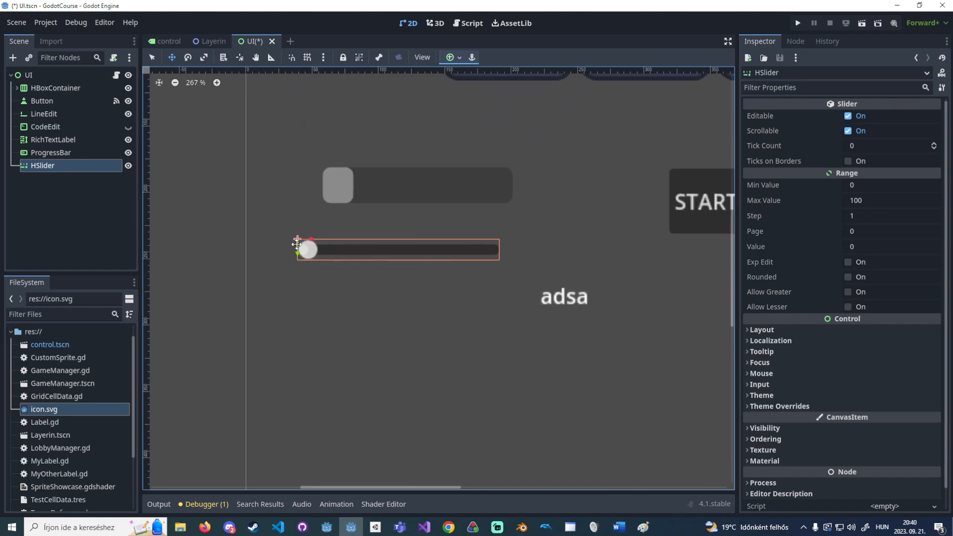
scroll(773, 306, "down", 1)
Add the Label item type to the ProgressBar's theme.
left_click(79, 154)
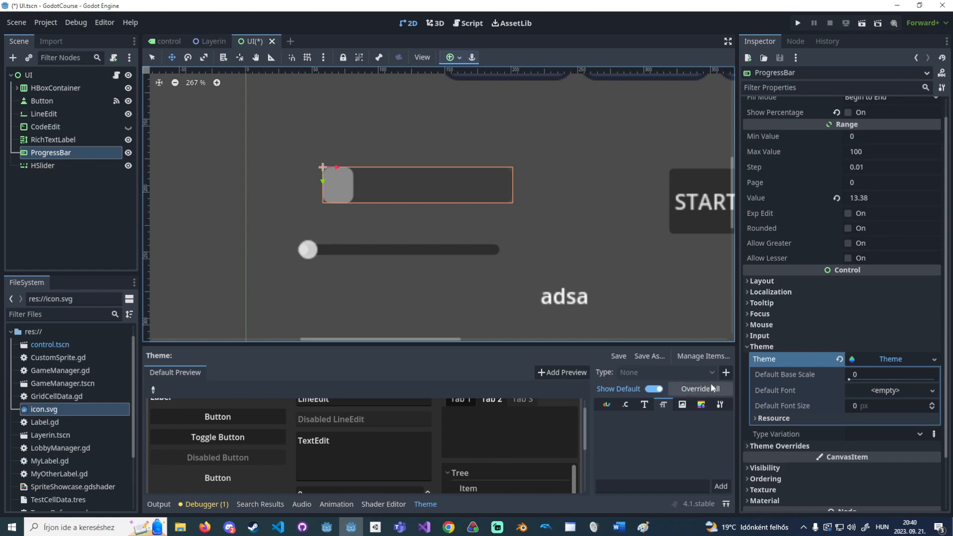
left_click(726, 372)
type("label")
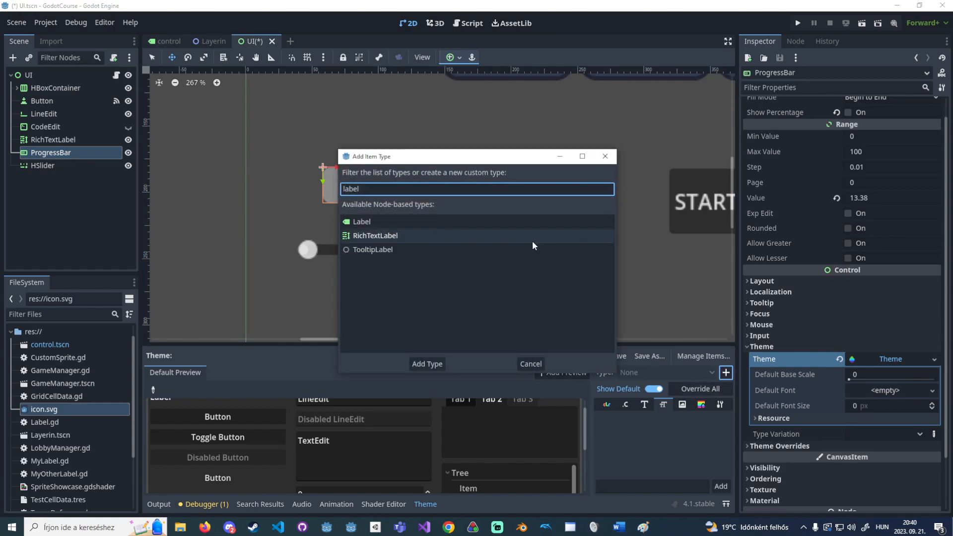
double_click(437, 219)
Look through the color, constant, font and font size items that the theme offers for the Label type.
left_click(638, 405)
left_click(624, 404)
left_click(608, 403)
left_click(627, 403)
left_click(645, 403)
left_click(666, 403)
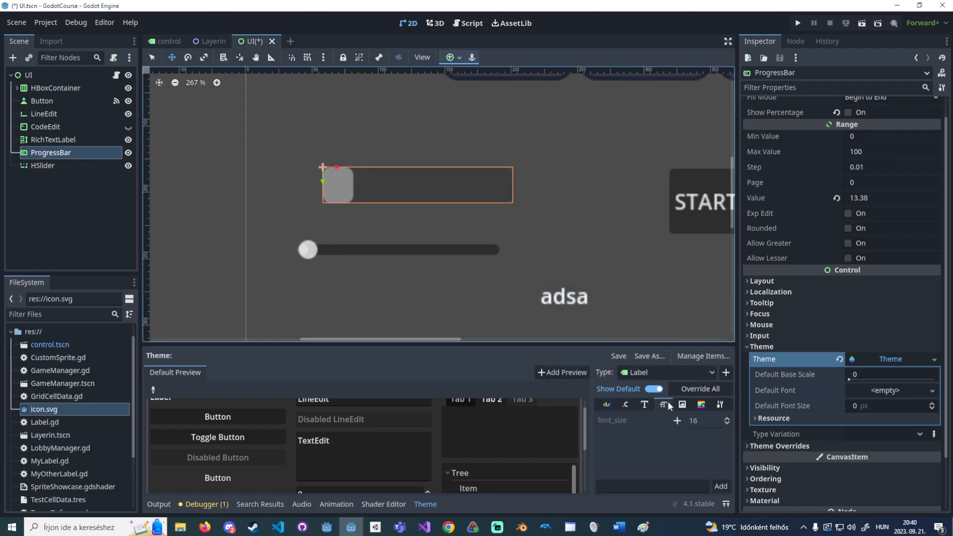
left_click(644, 404)
left_click(610, 402)
left_click(623, 402)
left_click(606, 402)
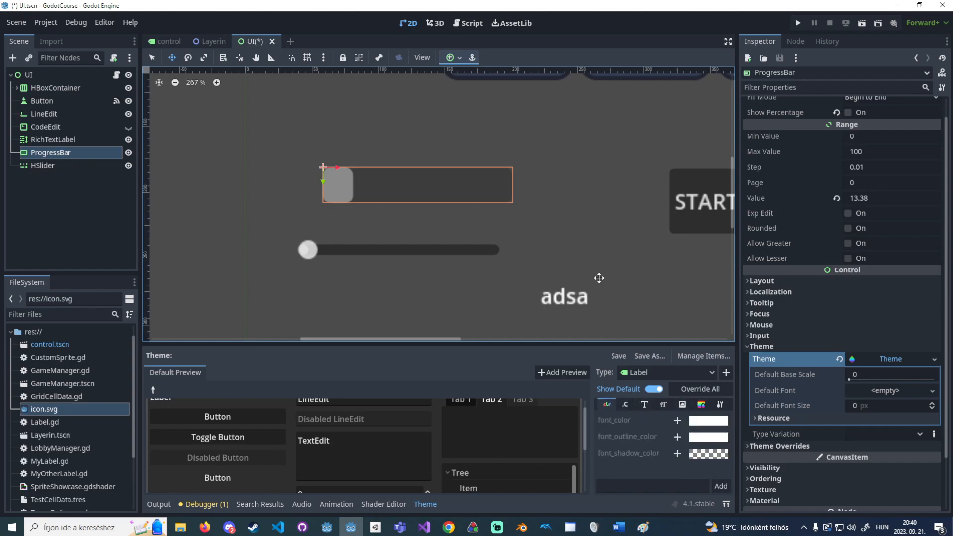
Override the Label type's font_color in the theme with magenta ff00ff and save the scene.
scroll(593, 277, "down", 1)
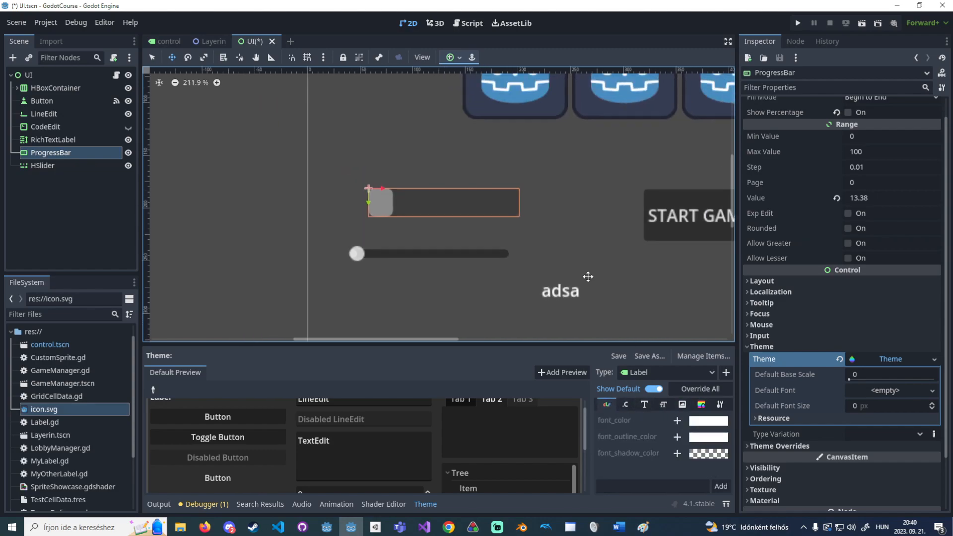
left_click(677, 421)
left_click(708, 421)
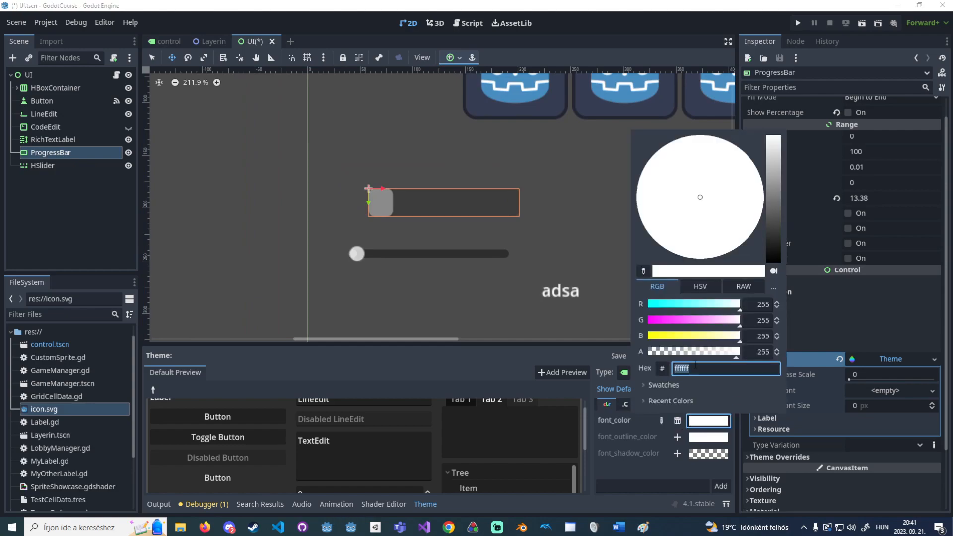
left_click_drag(696, 318, 618, 321)
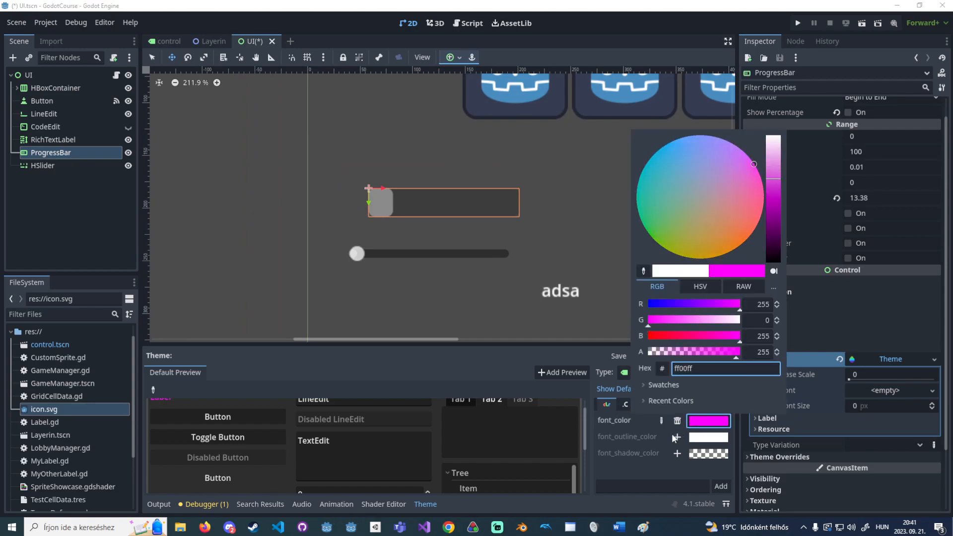
left_click(638, 423)
key("ctrl+s")
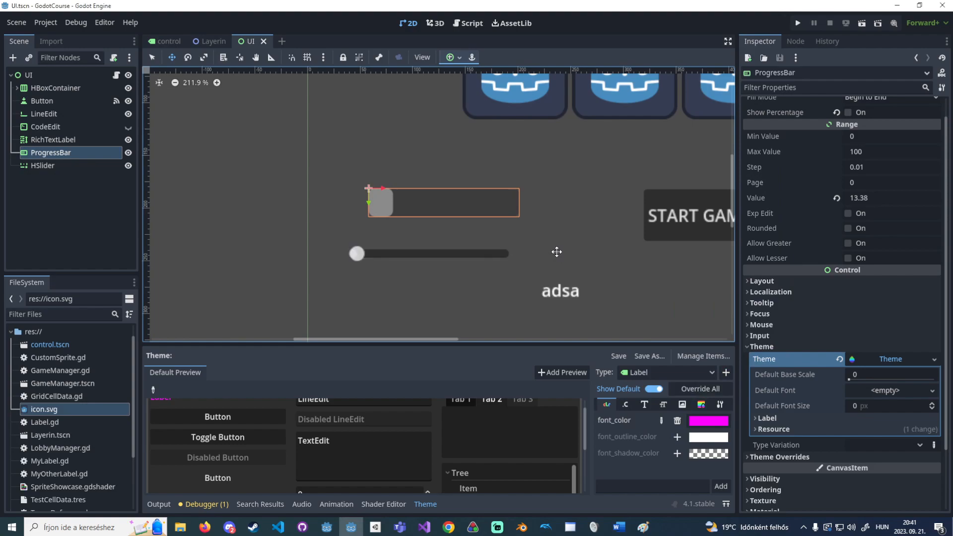
Save the theme as a resource file named UITheme.tres in the project root.
scroll(557, 251, "down", 1)
middle_click_drag(557, 251, 508, 234)
scroll(518, 253, "down", 4)
middle_click_drag(530, 277, 506, 253)
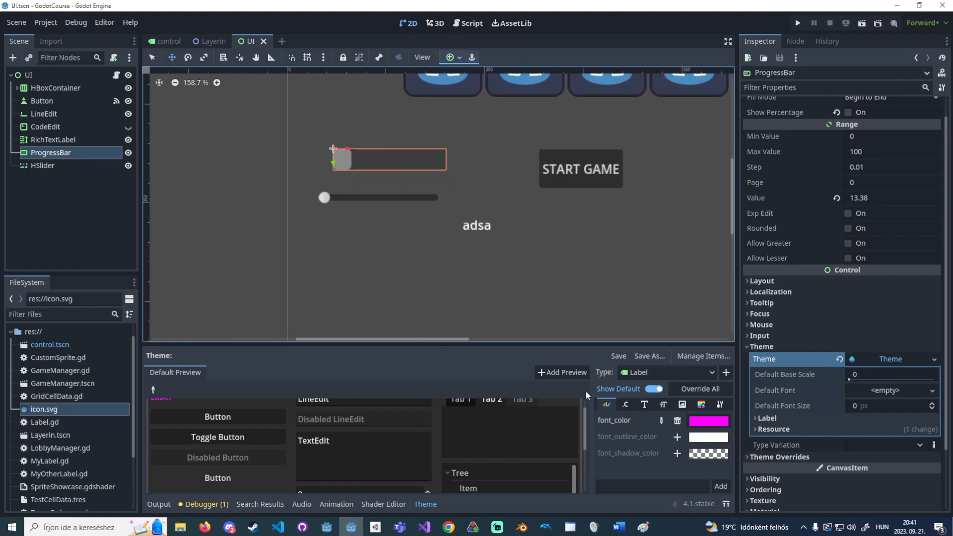
left_click(615, 356)
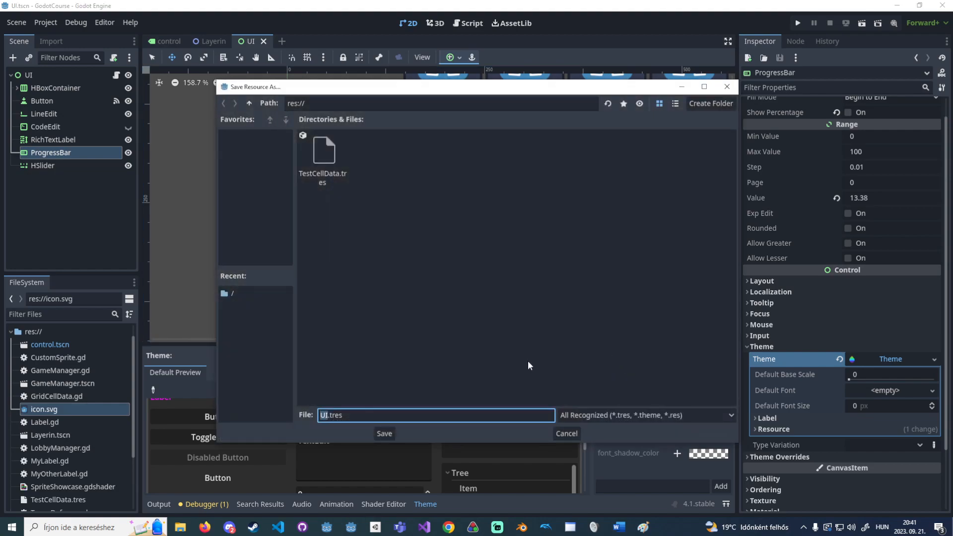
type("Theme")
left_click(383, 433)
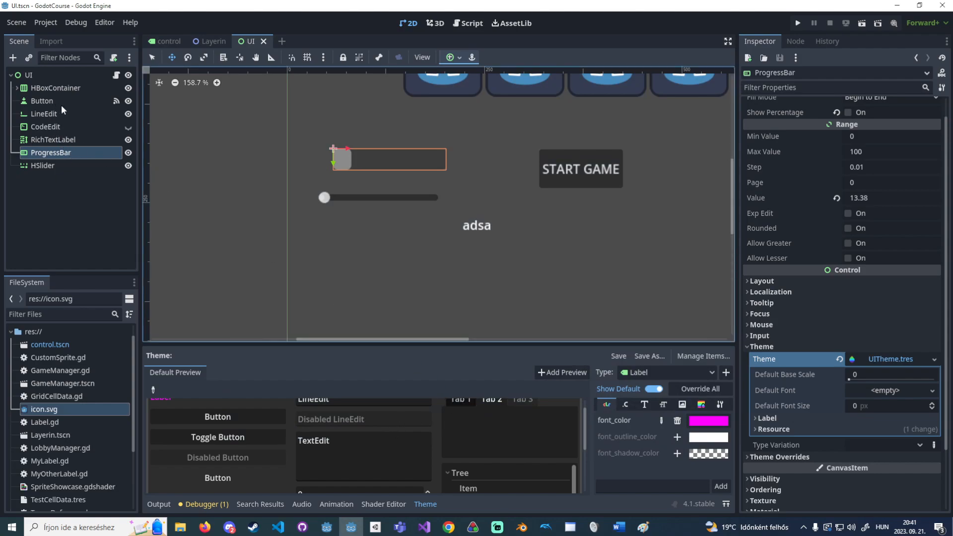
Assign UITheme.tres as the theme of the Label node in the Layerin scene.
left_click(69, 139)
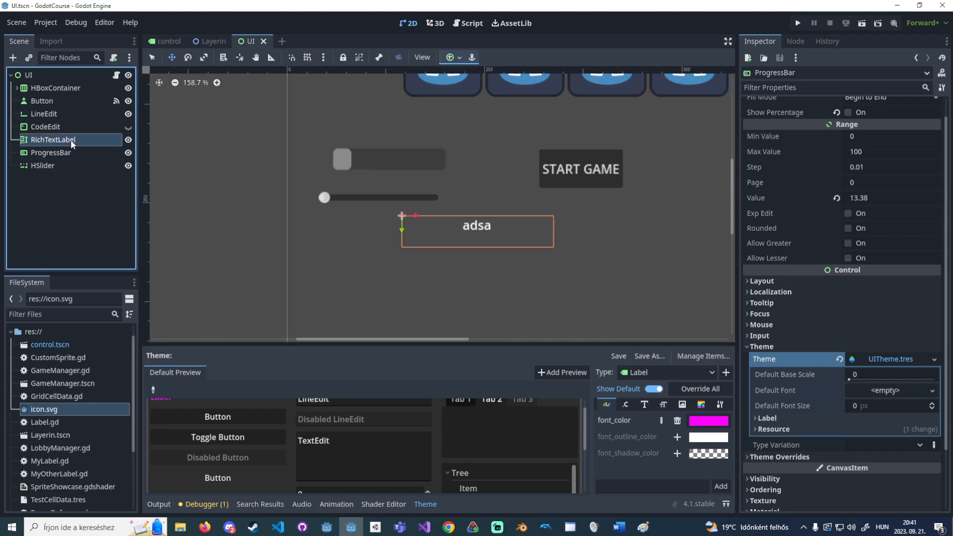
left_click(204, 42)
left_click(80, 101)
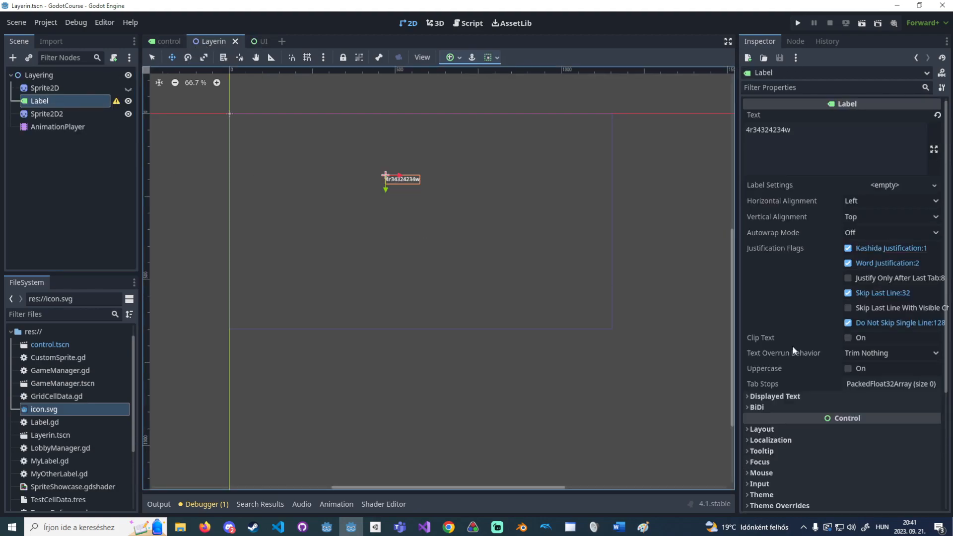
scroll(834, 366, "down", 4)
left_click(812, 392)
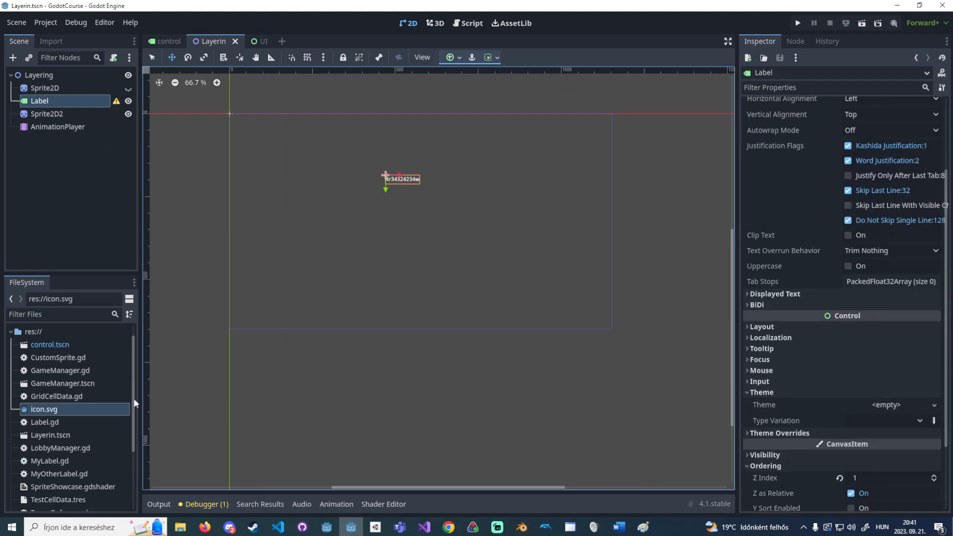
scroll(72, 359, "down", 4)
left_click_drag(72, 474, 888, 404)
scroll(395, 201, "up", 1)
scroll(388, 162, "up", 4)
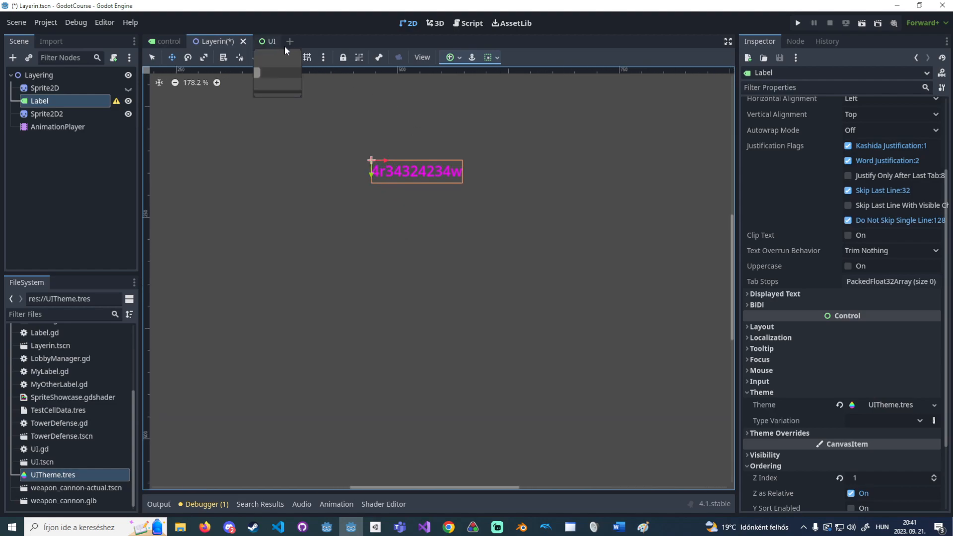
Expand the Label's theme overrides and examine the colors, constants, fonts, font sizes and styles on offer.
scroll(805, 265, "down", 3)
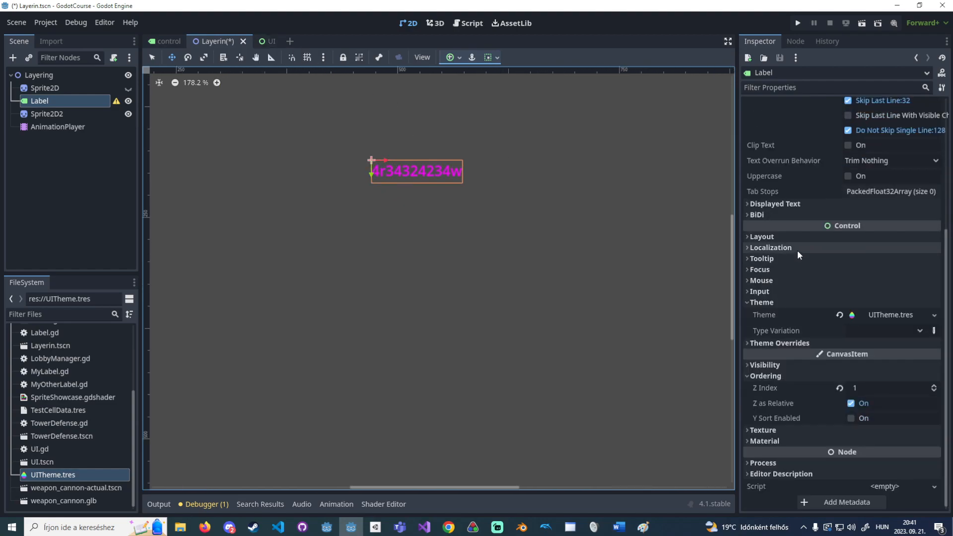
left_click(799, 343)
scroll(789, 342, "down", 2)
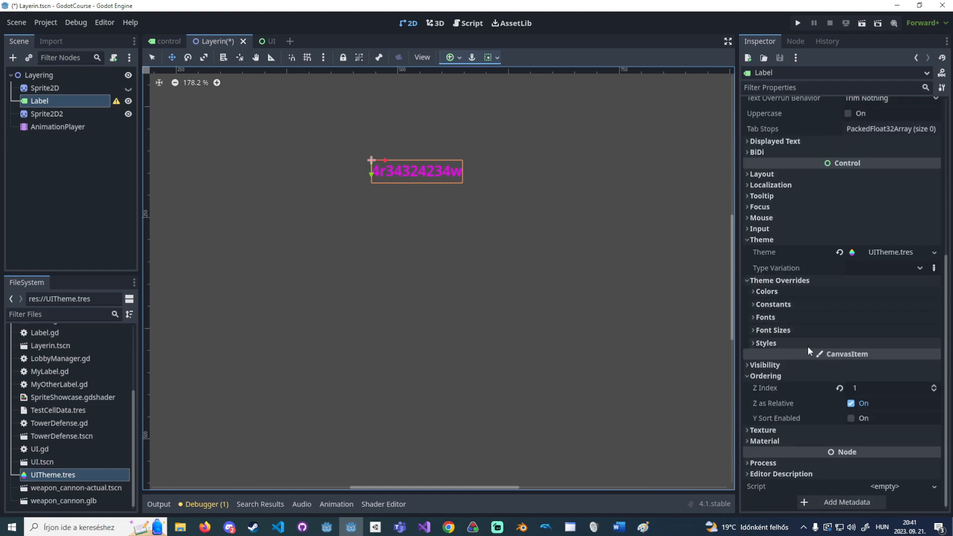
left_click(802, 342)
left_click(797, 329)
left_click(796, 319)
left_click(793, 306)
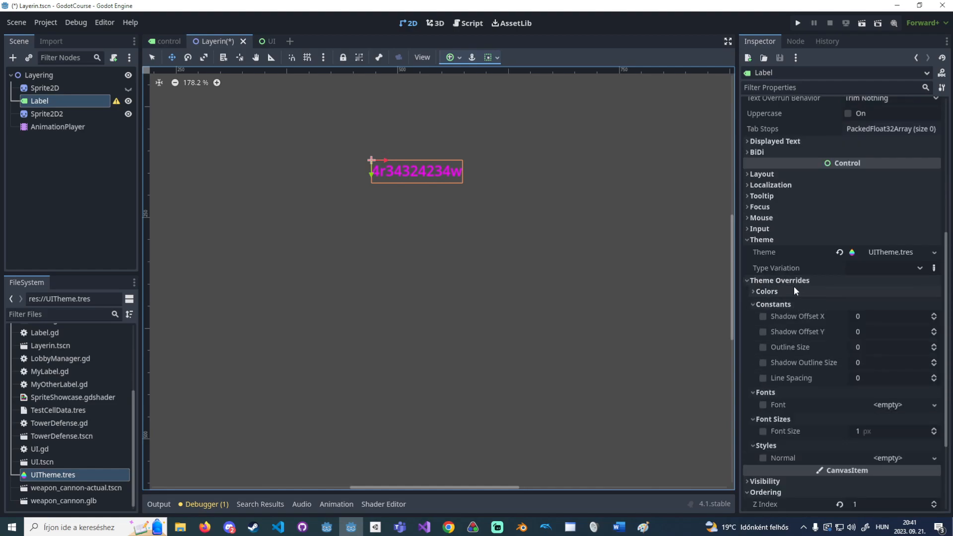
left_click(794, 289)
scroll(793, 286, "down", 2)
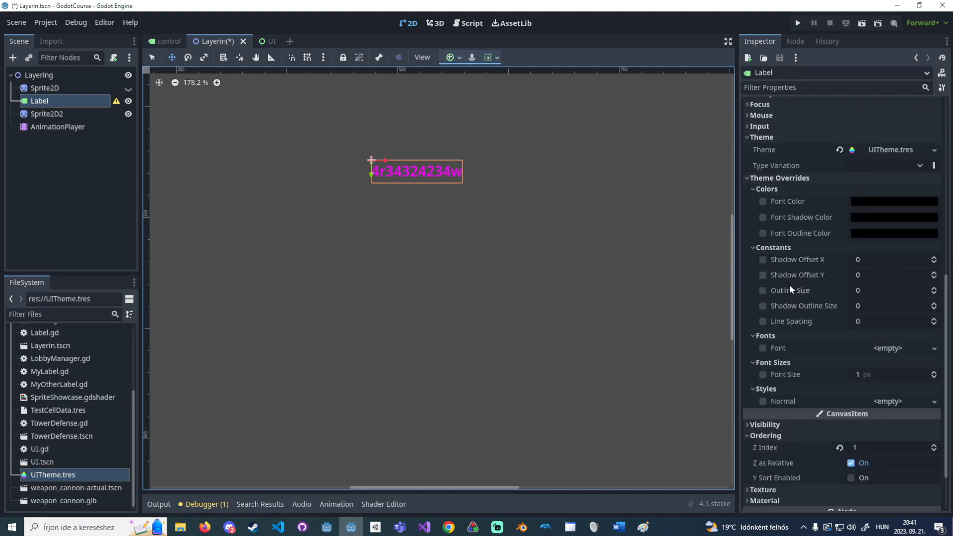
scroll(781, 275, "up", 1)
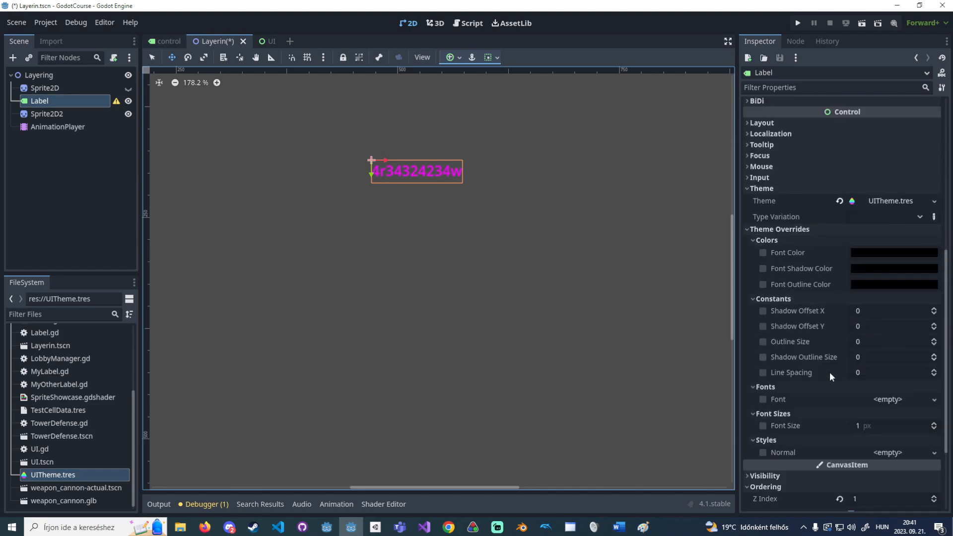
Enable the Label's font color, font outline color and outline size overrides, and set the outline color to white ffffff.
left_click(763, 253)
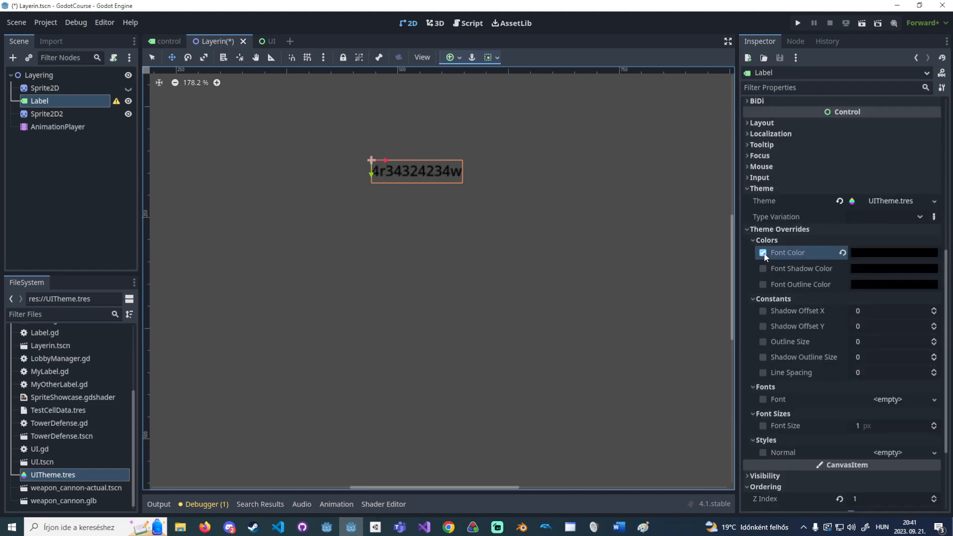
left_click(763, 284)
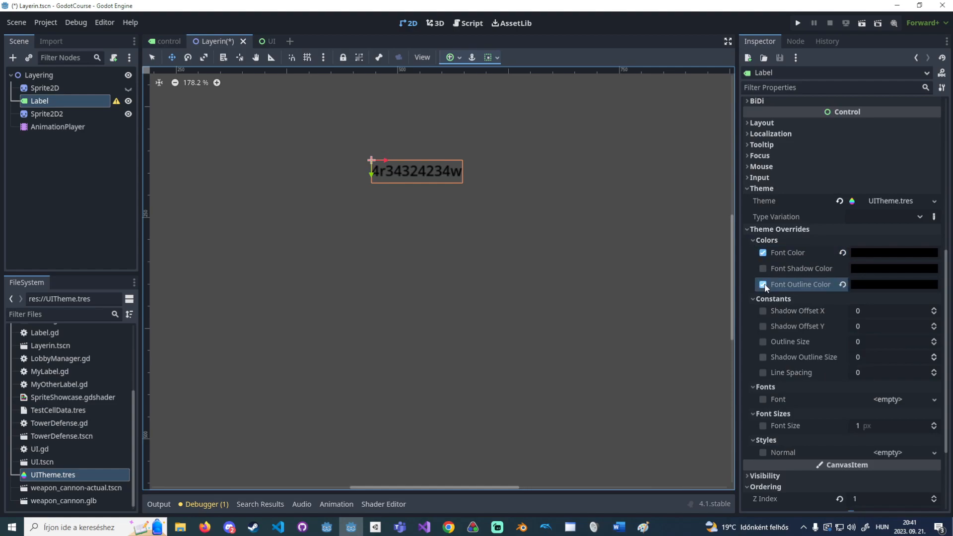
left_click(763, 342)
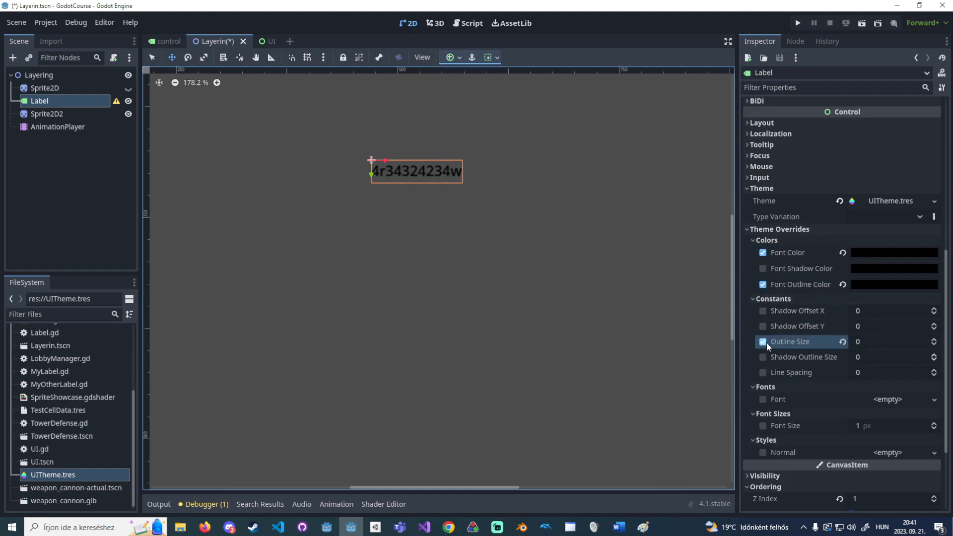
left_click(900, 285)
left_click_drag(937, 99, 937, 7)
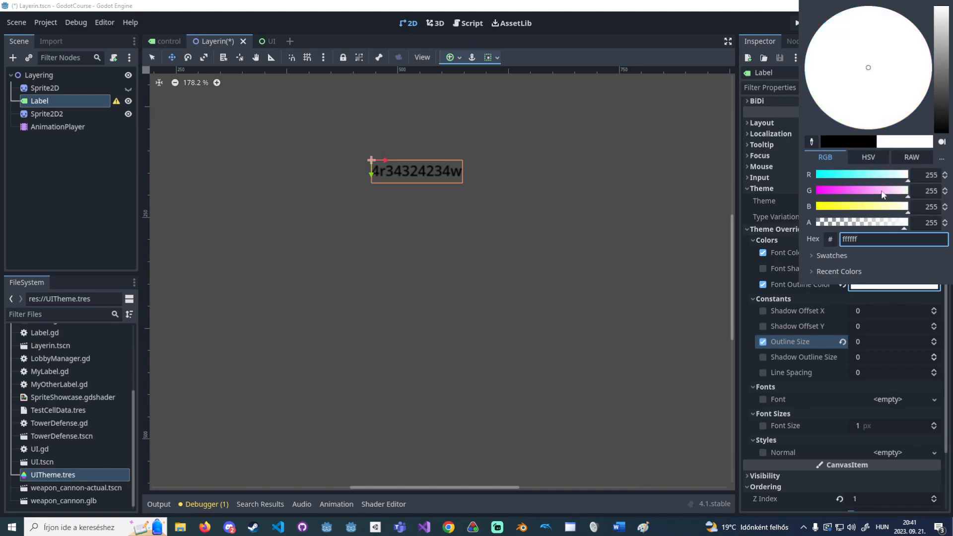
Set the Label's outline size override to 3.
left_click(908, 345)
left_click(934, 340)
left_click(934, 340)
left_click(934, 339)
left_click(934, 345)
left_click(933, 345)
left_click(934, 345)
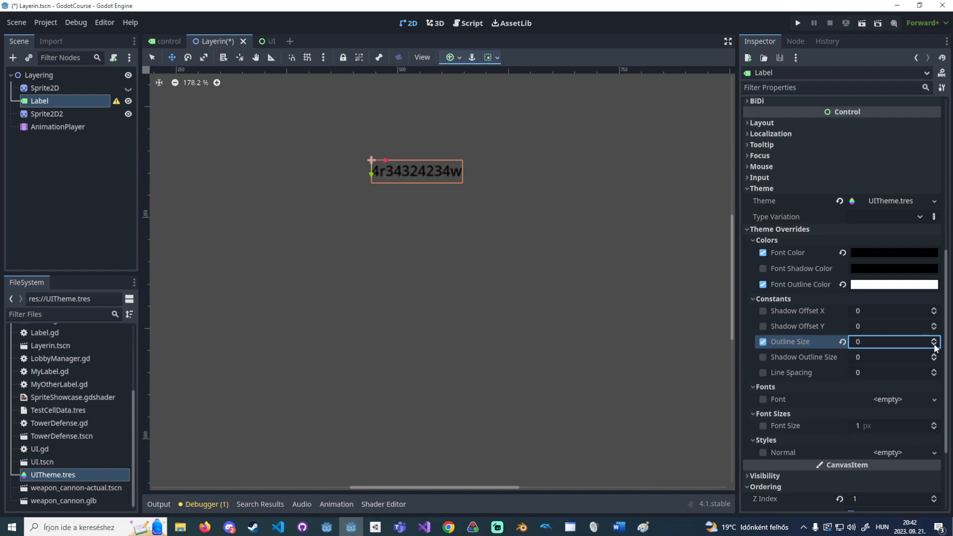
left_click(934, 340)
left_click(934, 340)
left_click(934, 340)
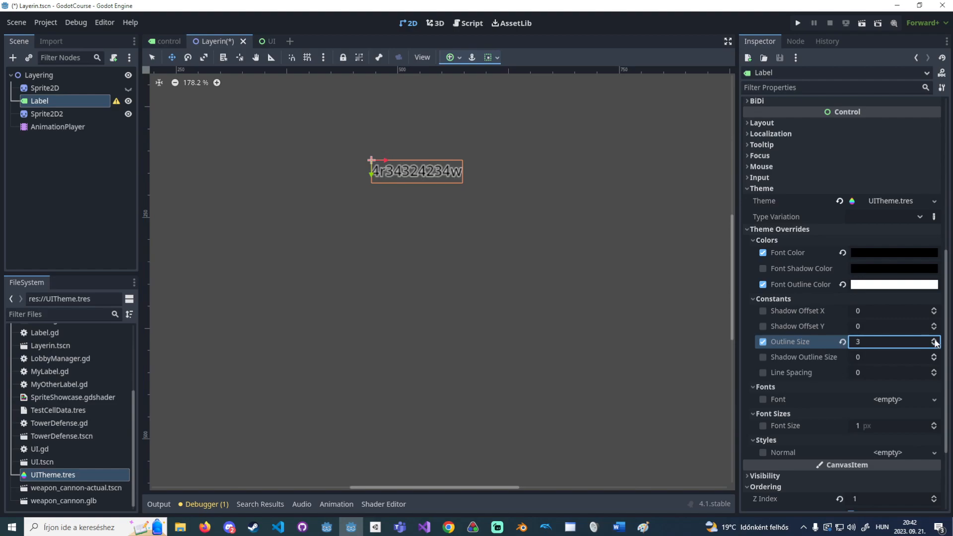
scroll(833, 380, "down", 2)
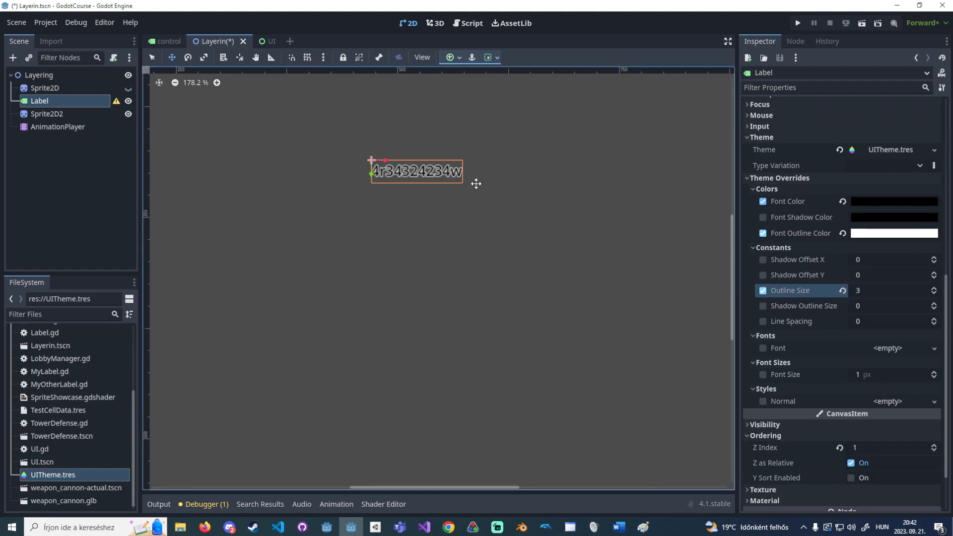
scroll(476, 183, "up", 1)
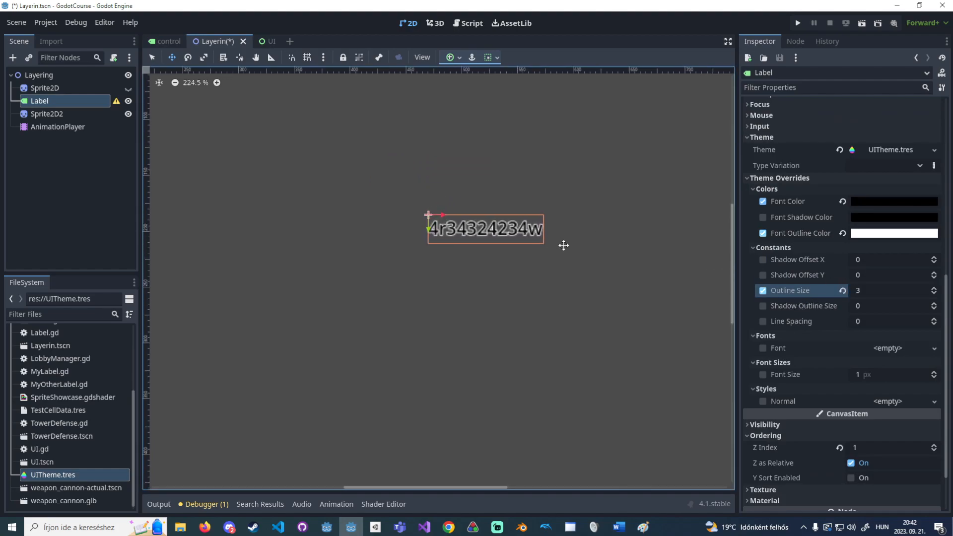
Try a new empty FontFile as the Label's font override.
left_click(853, 347)
left_click(768, 348)
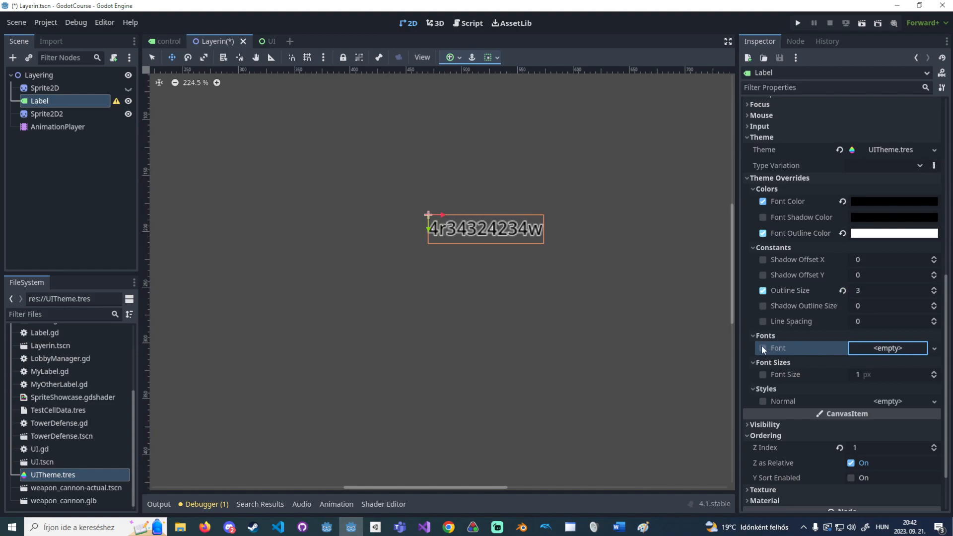
left_click(887, 350)
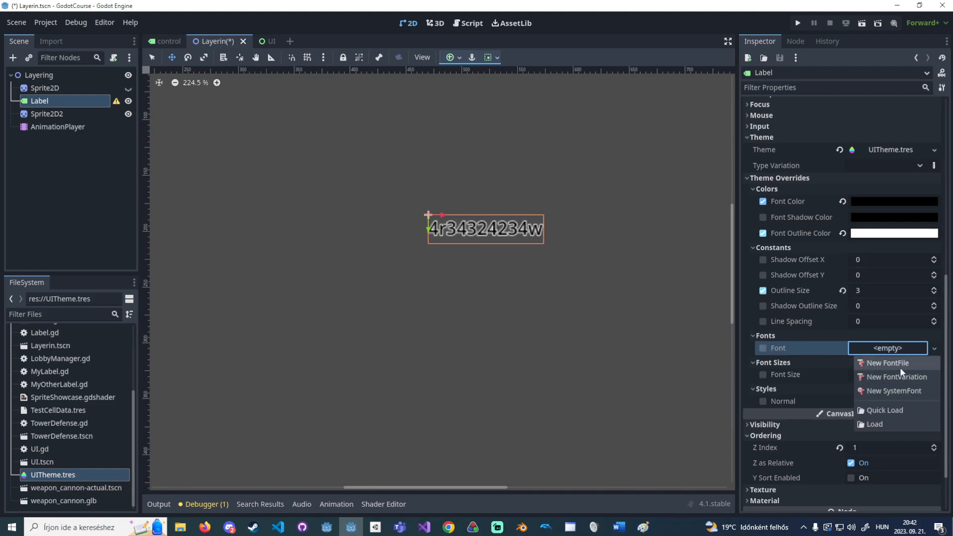
left_click(900, 367)
left_click(889, 352)
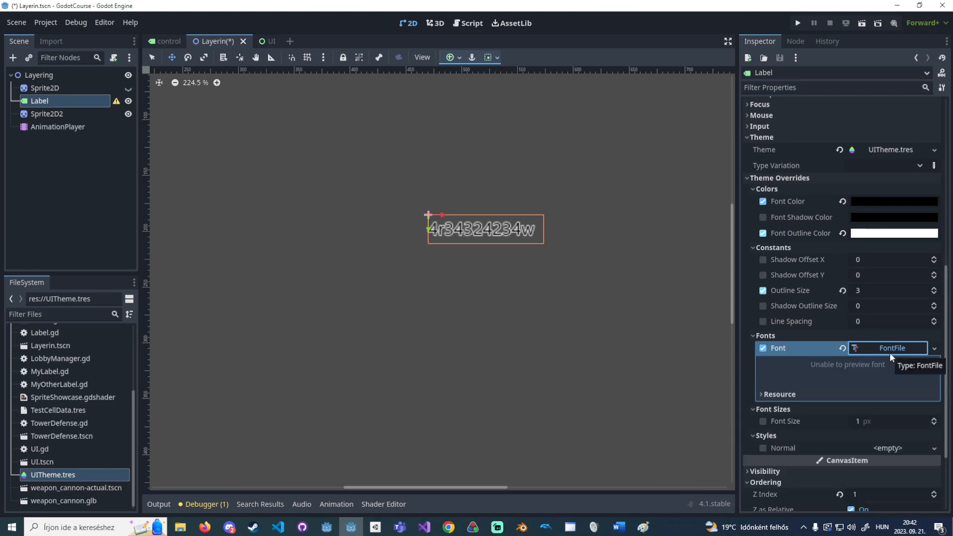
Switch to File Explorer and locate crash-a-like.ttf in the Fonts folder of the FrieseriaGrandReopening project.
left_click(180, 527)
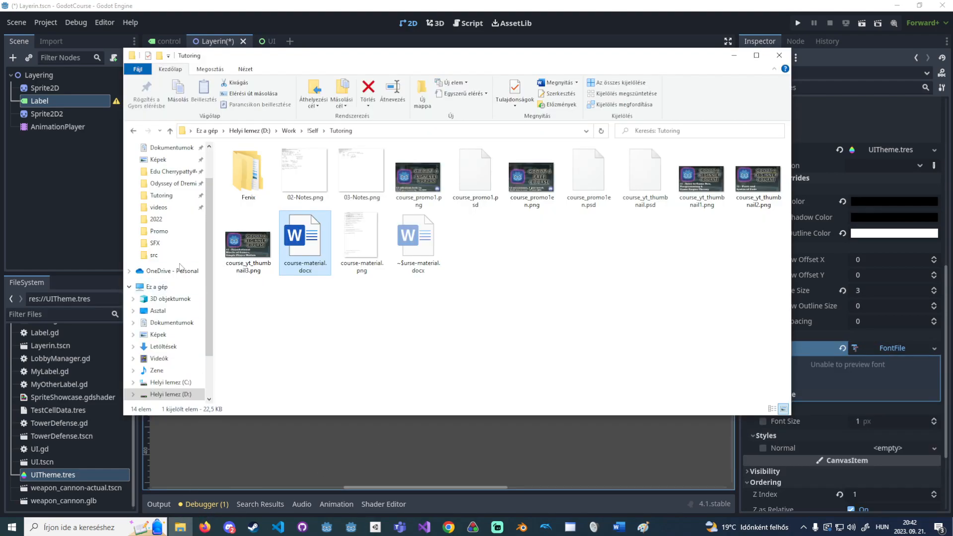
left_click(315, 131)
double_click(268, 183)
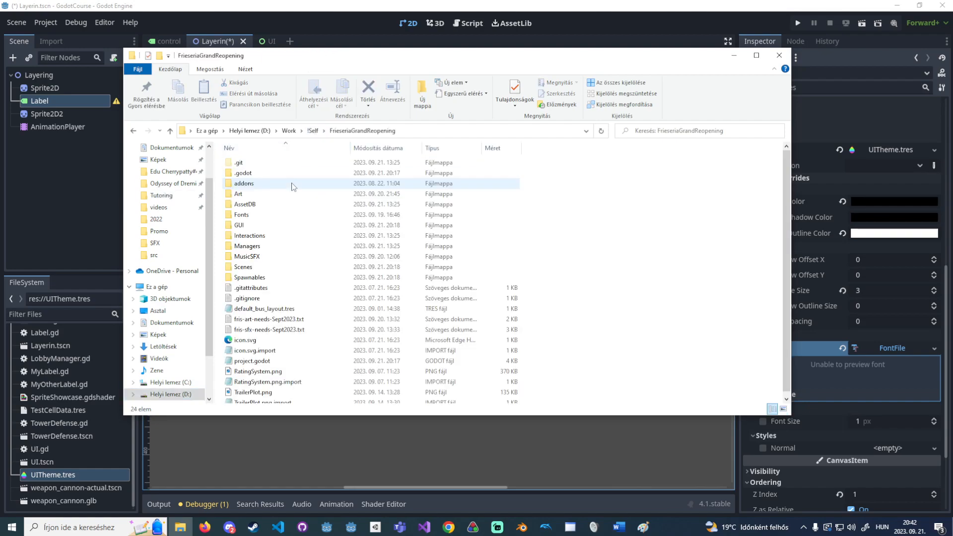
double_click(283, 217)
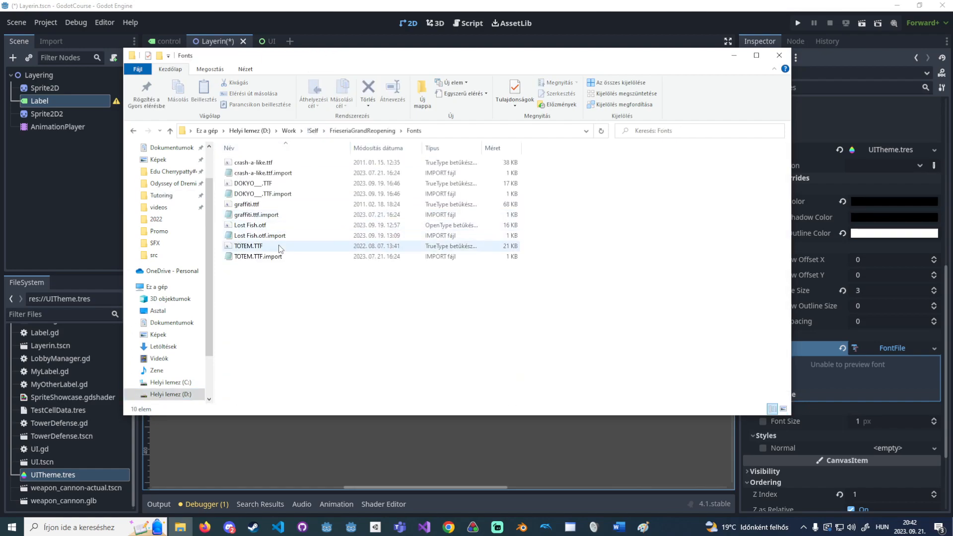
left_click(277, 162)
left_click(372, 131)
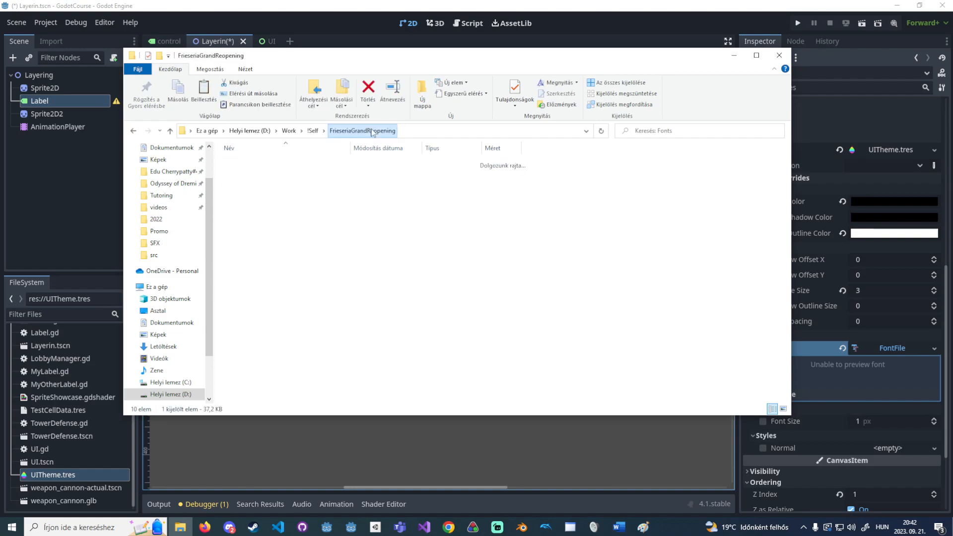
double_click(346, 217)
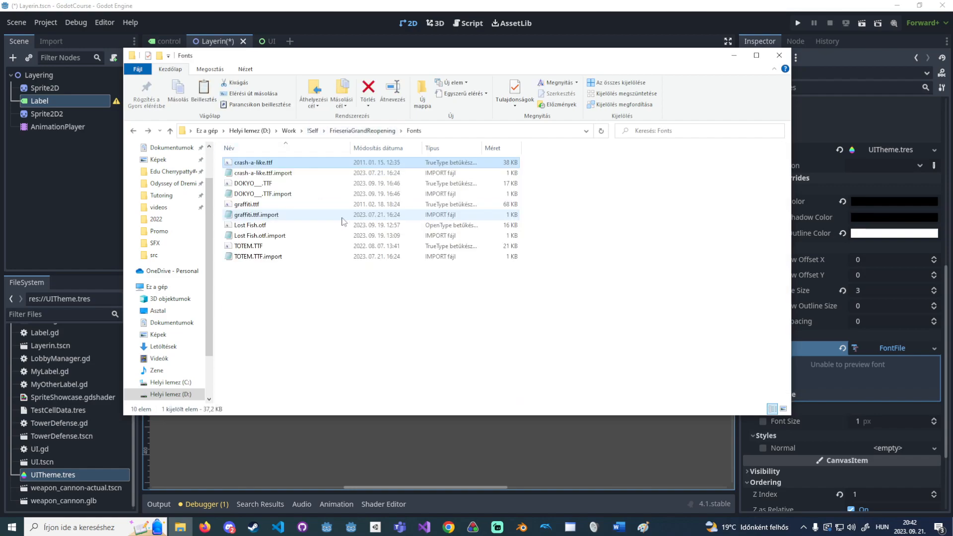
Import crash-a-like.ttf from File Explorer into the Godot project's res:// root folder.
scroll(60, 348, "up", 3)
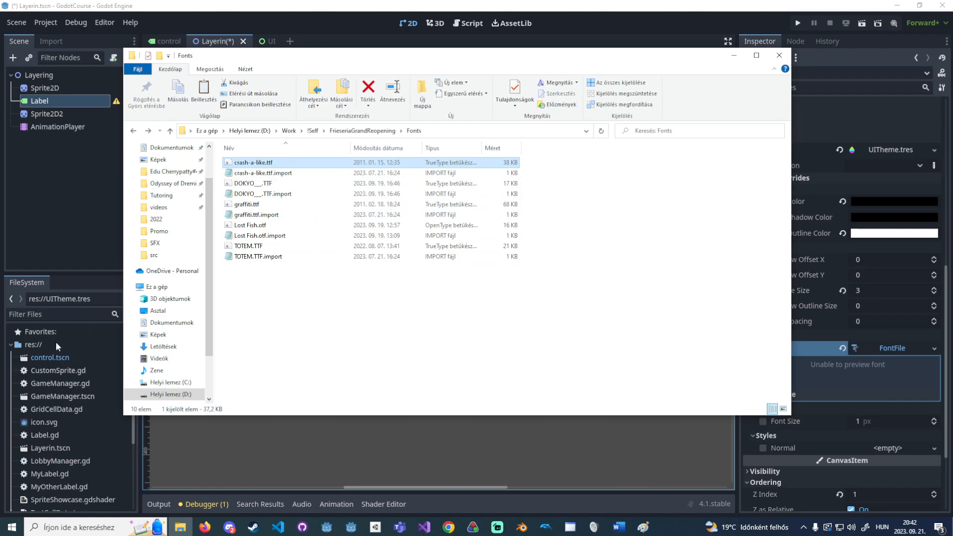
left_click(56, 345)
left_click(180, 527)
left_click_drag(288, 167, 85, 344)
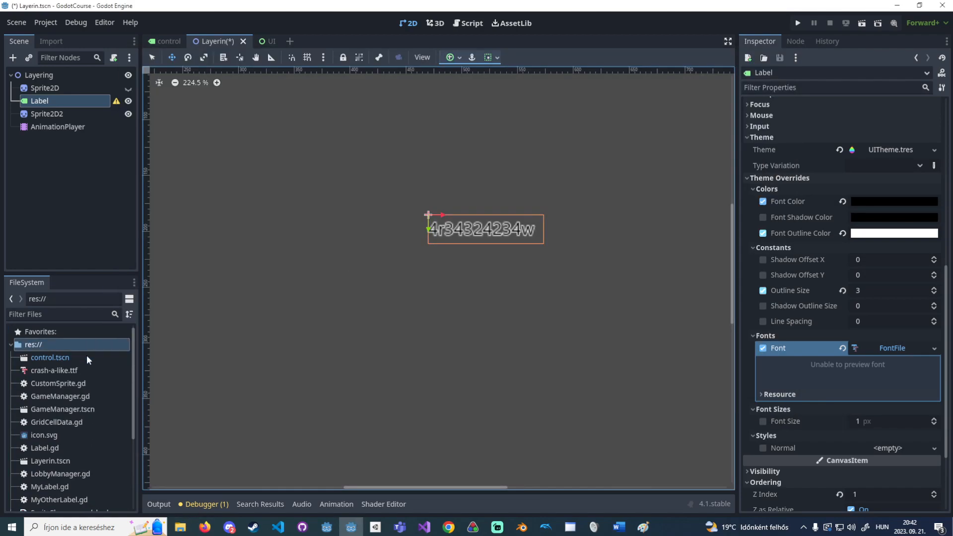
Preview crash-a-like.ttf in its import settings and try it directly as the Label's font override.
double_click(84, 373)
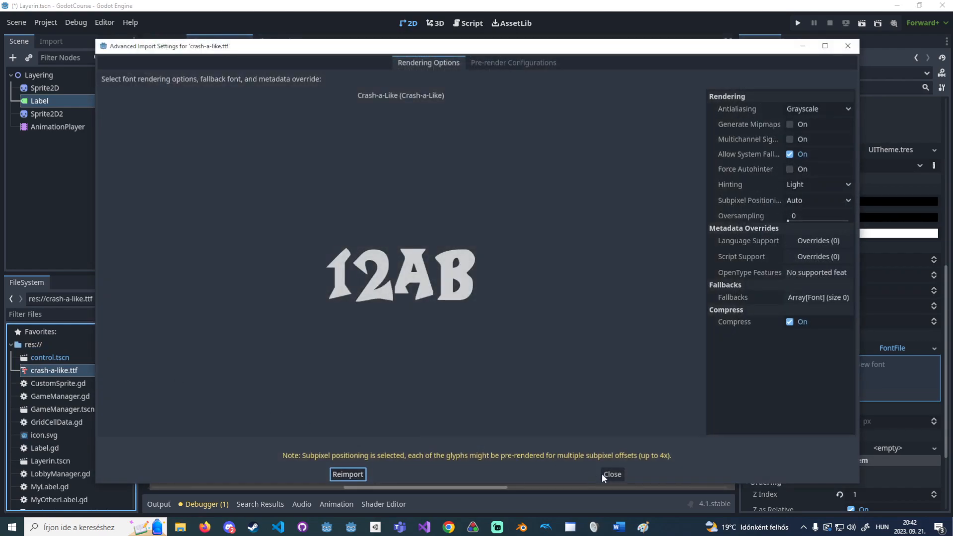
left_click(612, 475)
left_click(180, 527)
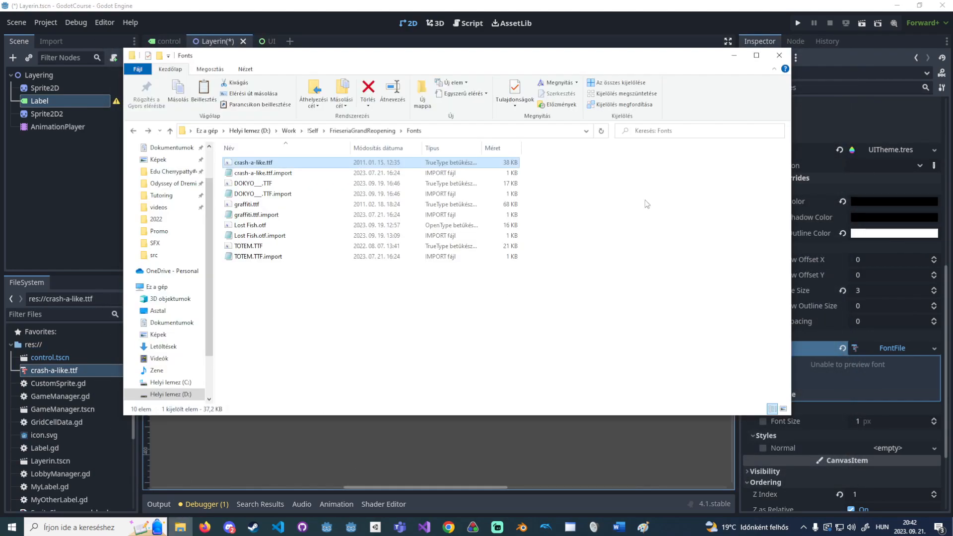
left_click(777, 56)
left_click_drag(93, 368, 904, 353)
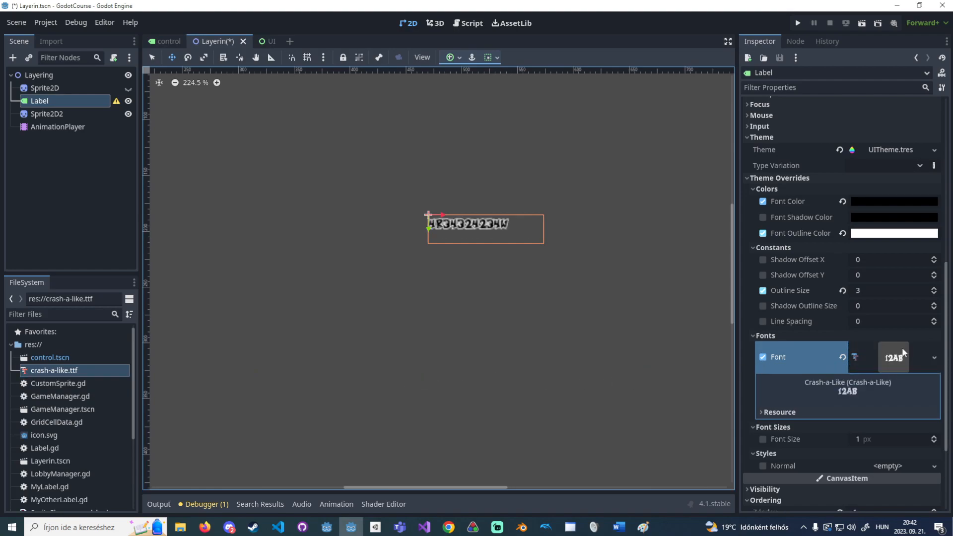
scroll(486, 263, "up", 3)
scroll(498, 273, "up", 1)
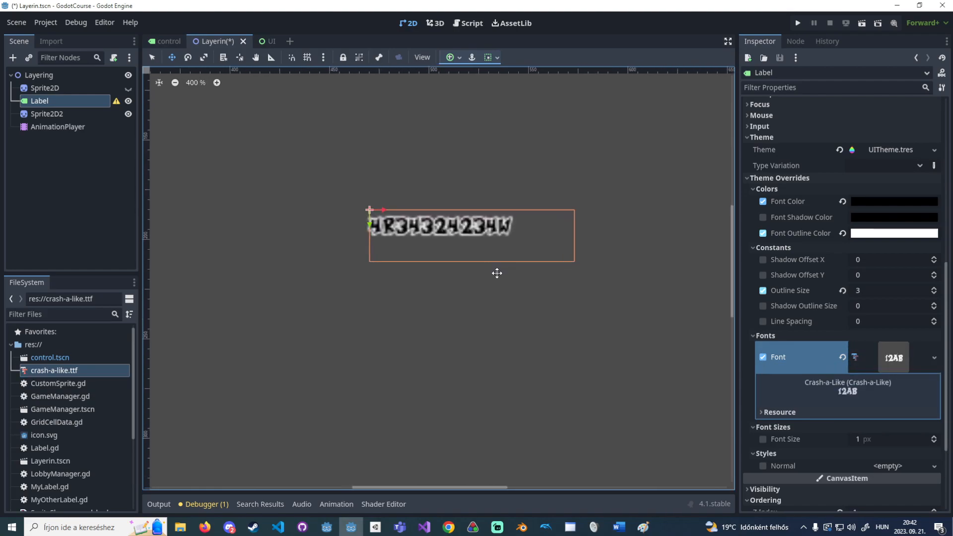
scroll(811, 349, "down", 2)
scroll(811, 346, "up", 2)
scroll(836, 365, "down", 1)
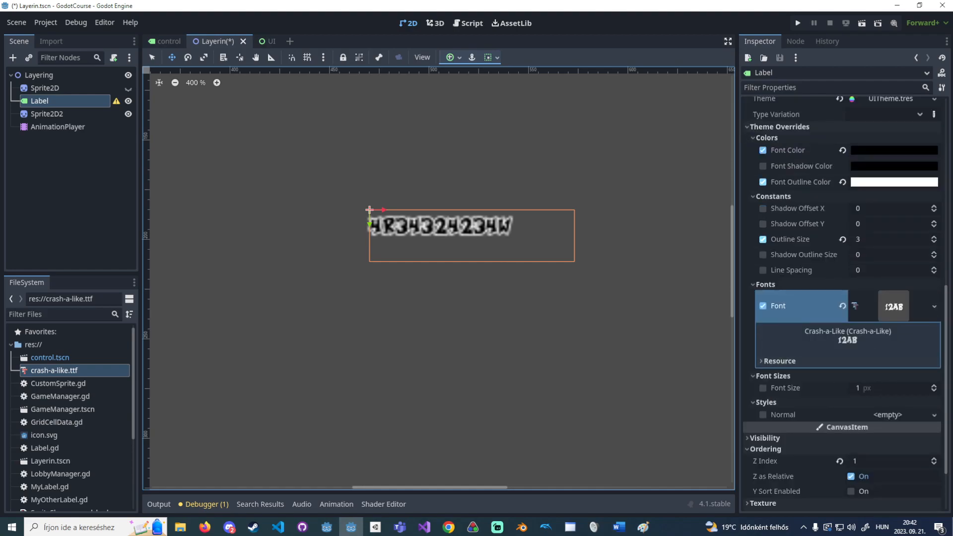
Replace the Label's font override with a new FontVariation using crash-a-like.ttf as its base font.
left_click(936, 305)
left_click(901, 346)
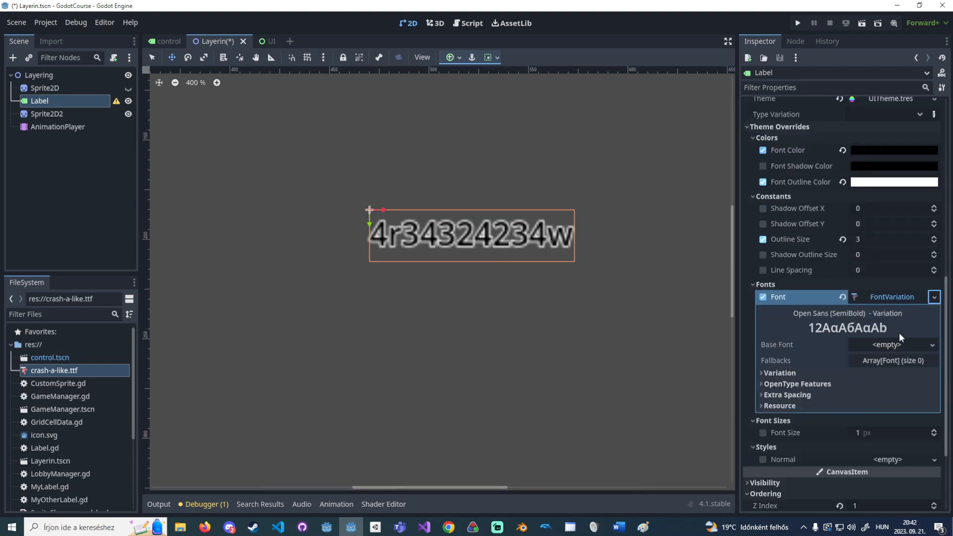
left_click_drag(80, 371, 891, 341)
Expand the font variation's extra spacing settings and set the glyph spacing to 2 px.
scroll(819, 371, "down", 3)
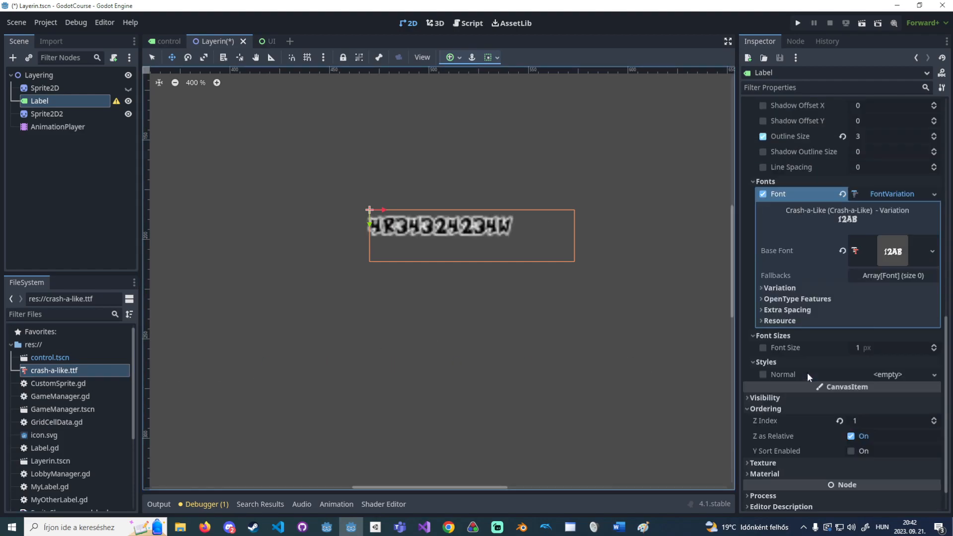
left_click(784, 287)
left_click(784, 288)
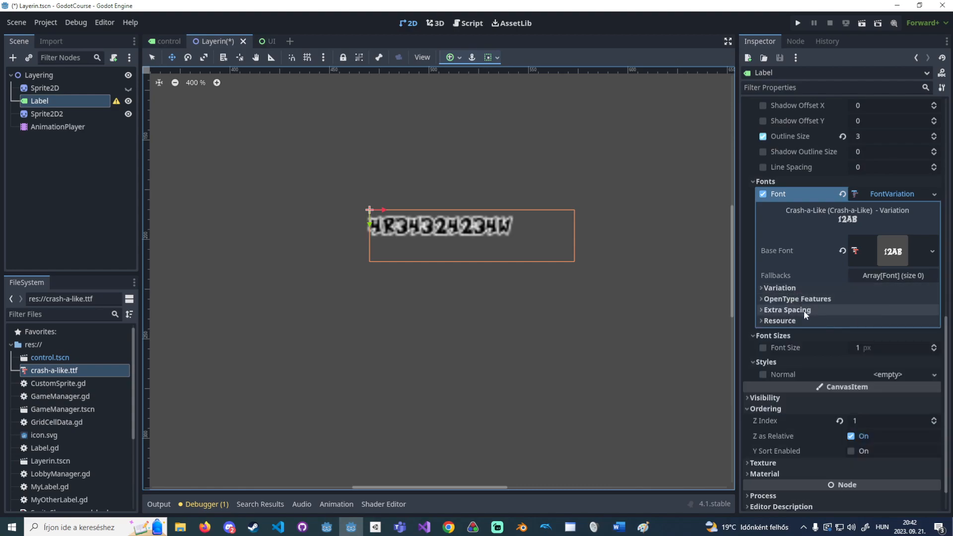
left_click(803, 310)
left_click(804, 288)
left_click(805, 288)
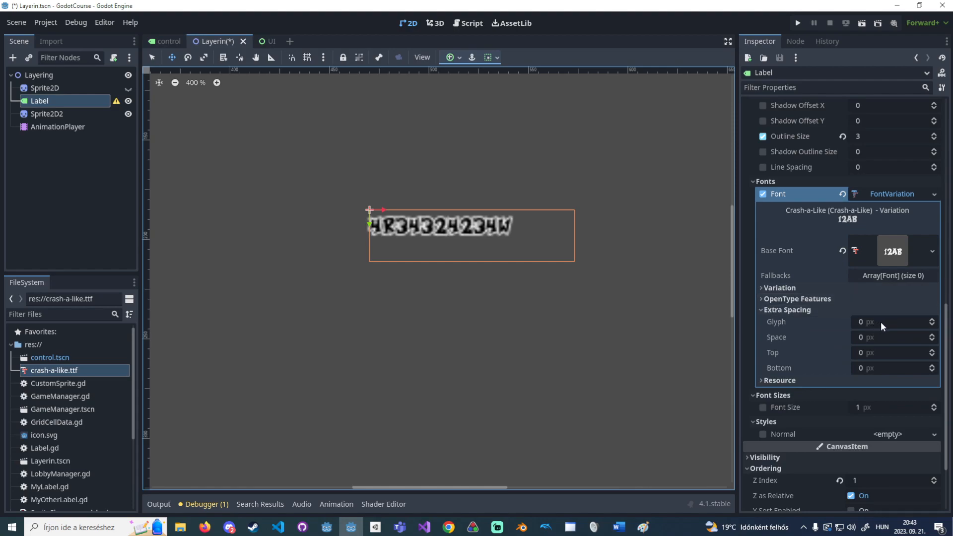
left_click(930, 320)
left_click(931, 320)
left_click(931, 320)
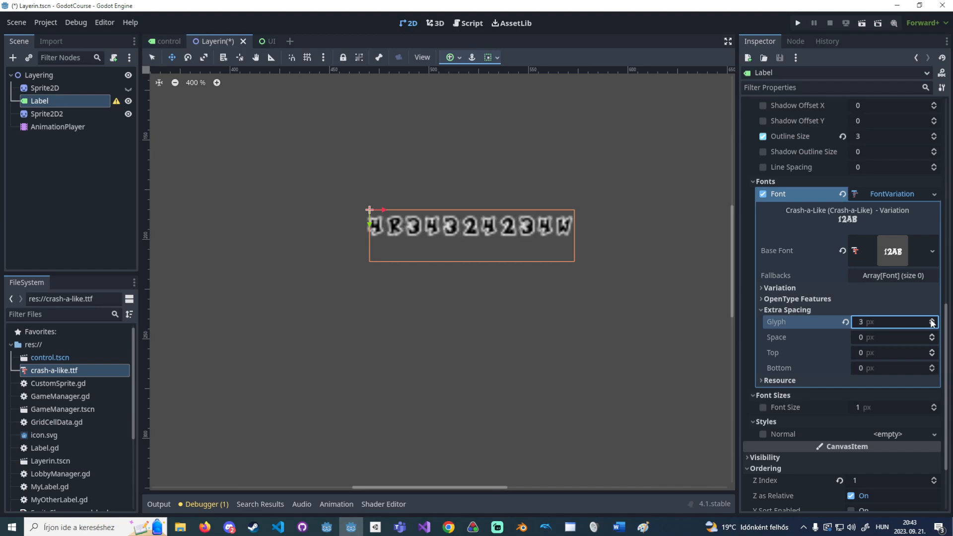
left_click(932, 325)
Set the font variation's extra spacing to 4 px at the top and 2 px at the bottom.
left_click(931, 350)
left_click(931, 350)
left_click(931, 350)
left_click(932, 350)
left_click(932, 366)
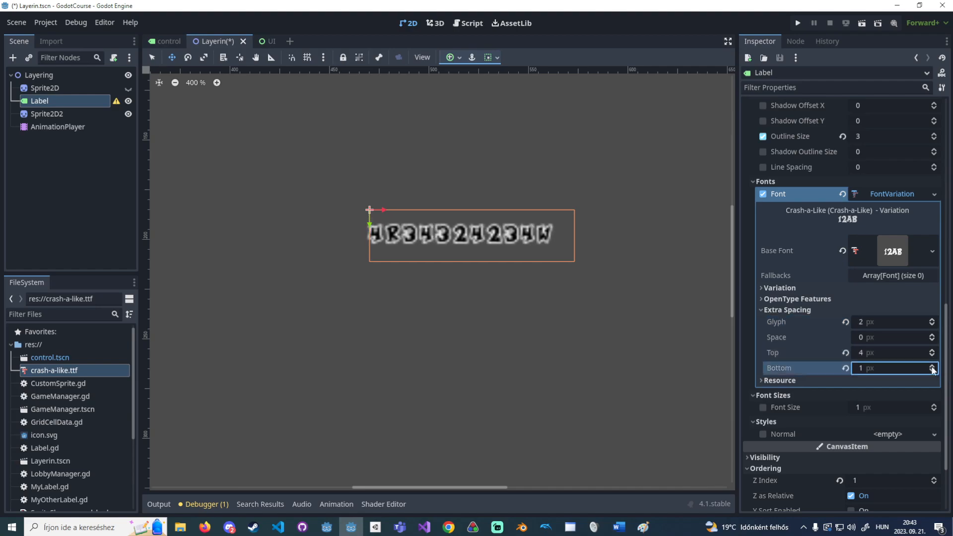
Add a second line reading 23 to the Label's text.
scroll(817, 319, "up", 15)
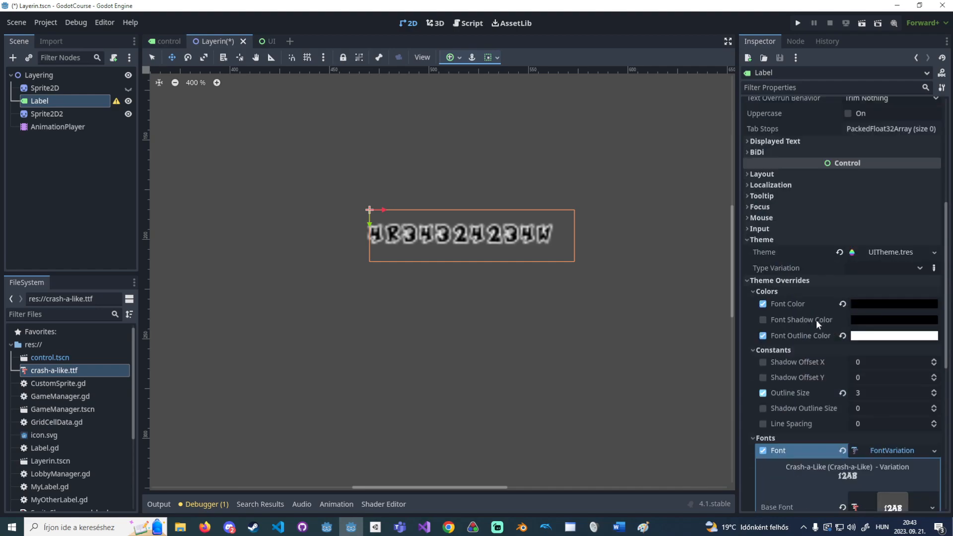
left_click(810, 147)
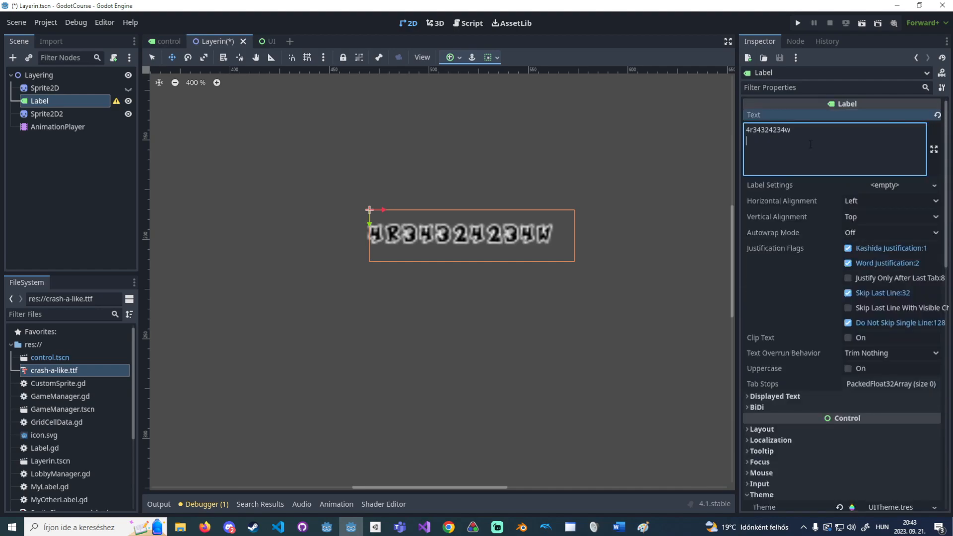
type("23")
Increase the font variation's bottom extra spacing to 8 px.
scroll(803, 253, "down", 10)
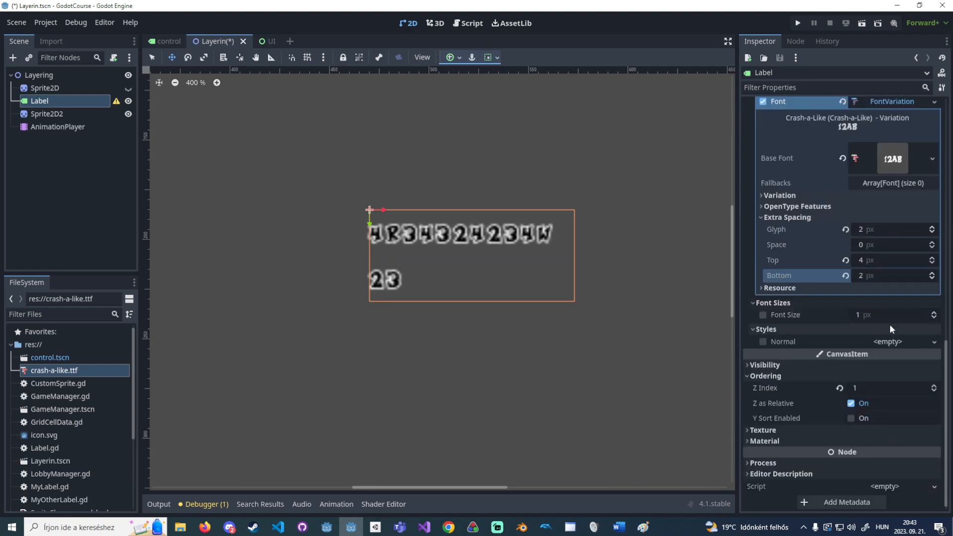
left_click(932, 273)
left_click(932, 274)
left_click(932, 274)
left_click(932, 274)
left_click(931, 273)
left_click(932, 274)
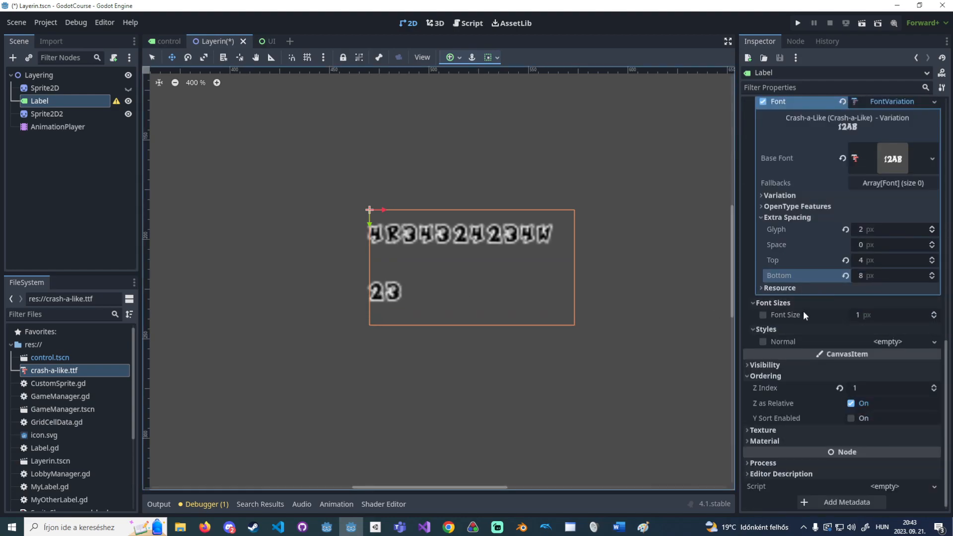
Enable the Label's font size override and set it to 21 px.
left_click(763, 314)
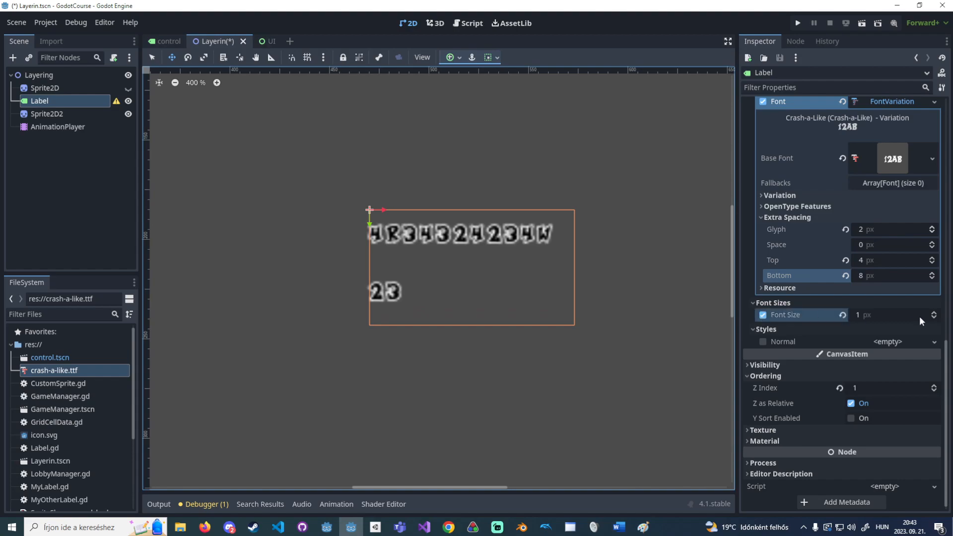
mouse_move(909, 314)
left_mouse_down()
mouse_move(935, 314)
mouse_move(912, 314)
left_mouse_up()
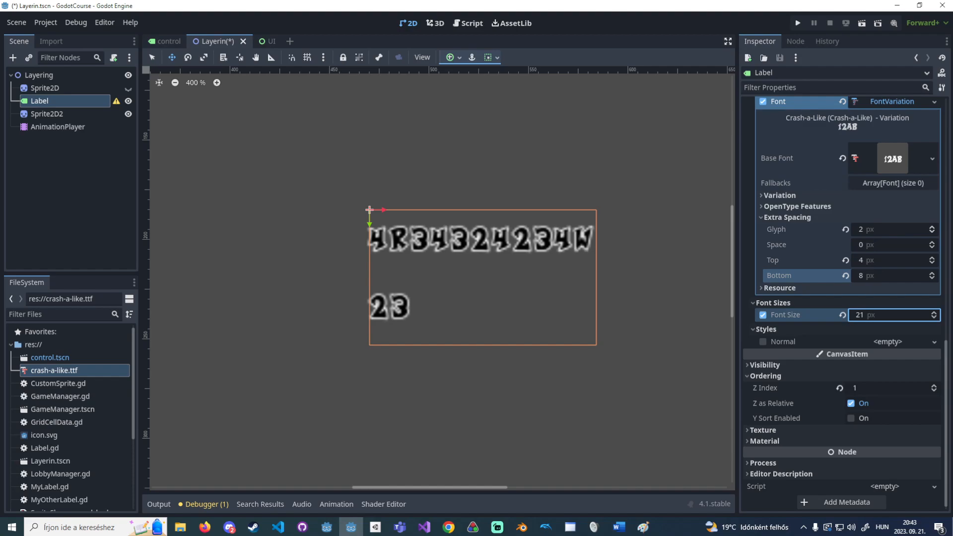
scroll(817, 314, "up", 2)
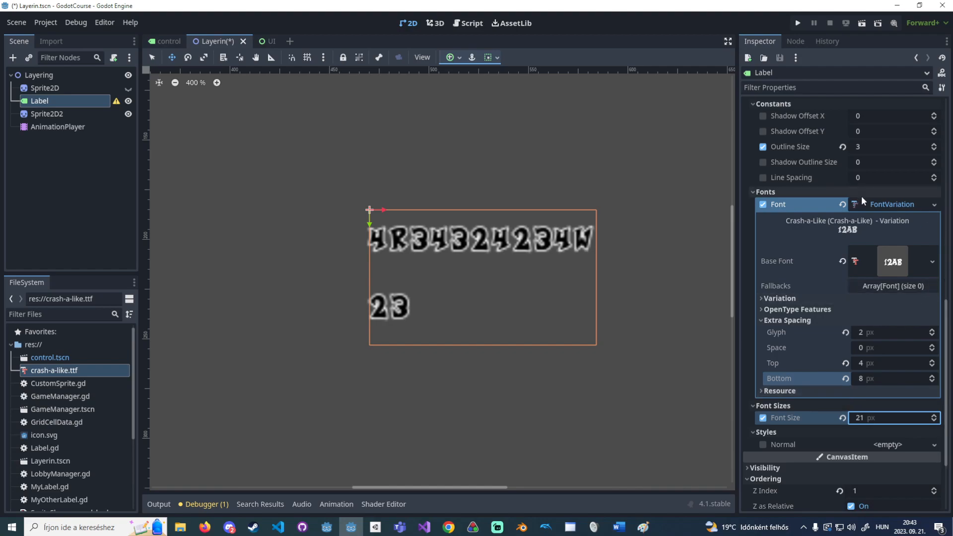
Duplicate the Label node as Label2 and delete the surplus copy Label3.
left_click(95, 102)
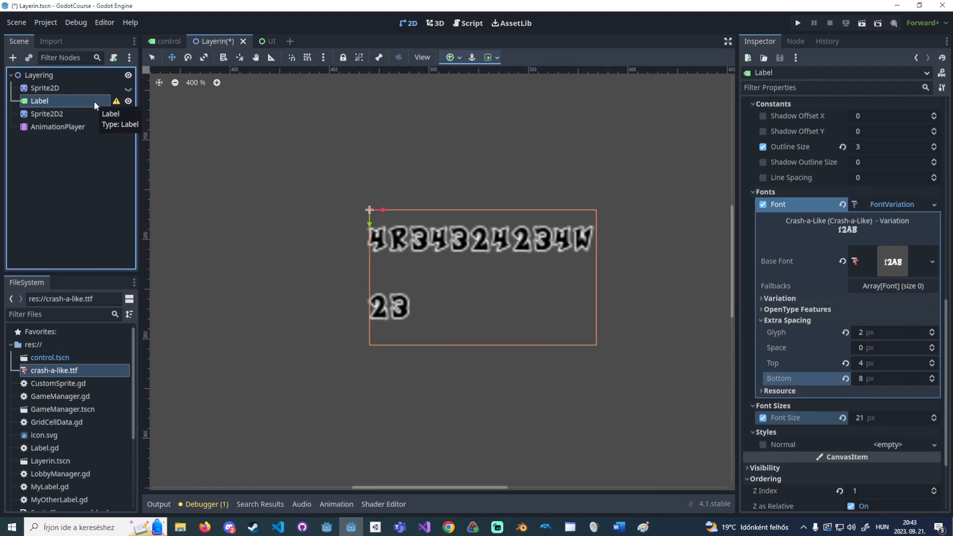
key("ctrl+d")
key("ctrl+d")
key("Delete")
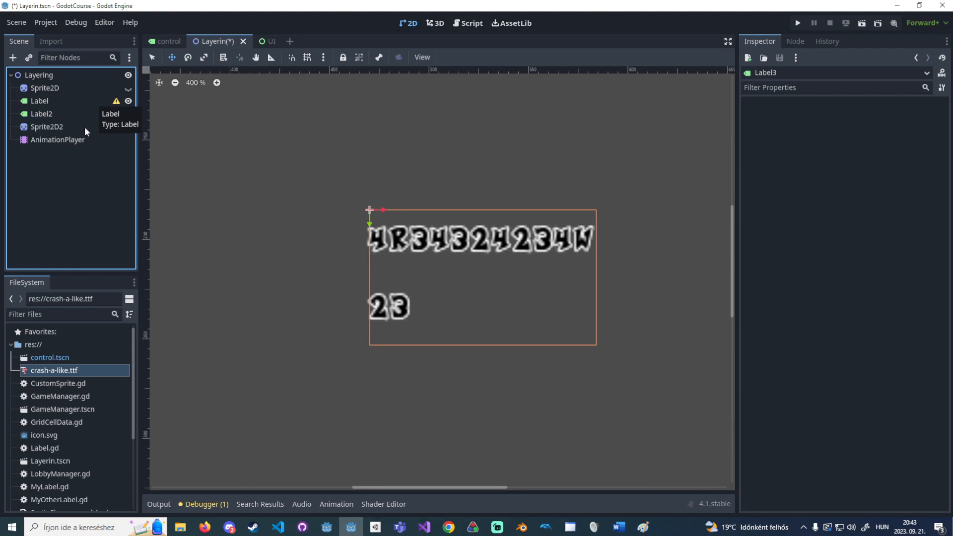
Move Label2 directly below the original label in the 2D viewport.
left_click(75, 111)
left_click_drag(458, 251, 451, 395)
scroll(450, 394, "up", 1)
middle_click_drag(450, 394, 455, 353)
Try a glyph spacing of 52 px in the FontVariation of Label2's theme overrides and undo the change.
scroll(831, 353, "down", 3)
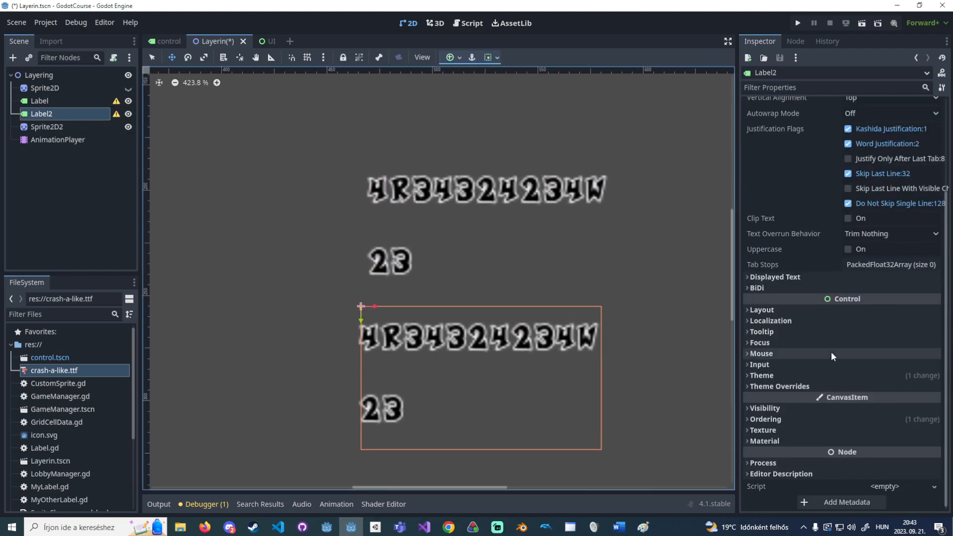
left_click(802, 378)
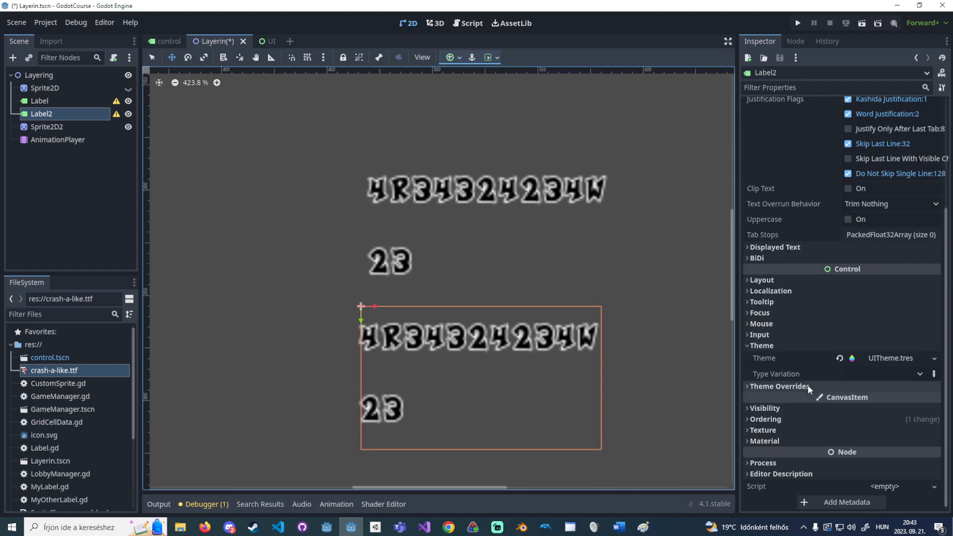
left_click(807, 385)
left_click(790, 361)
left_click(883, 358)
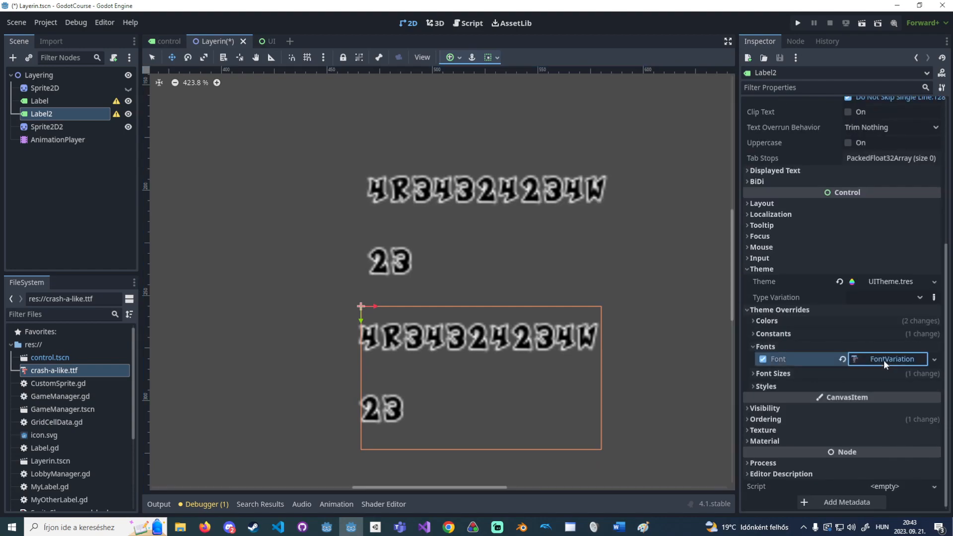
left_click_drag(880, 383, 903, 383)
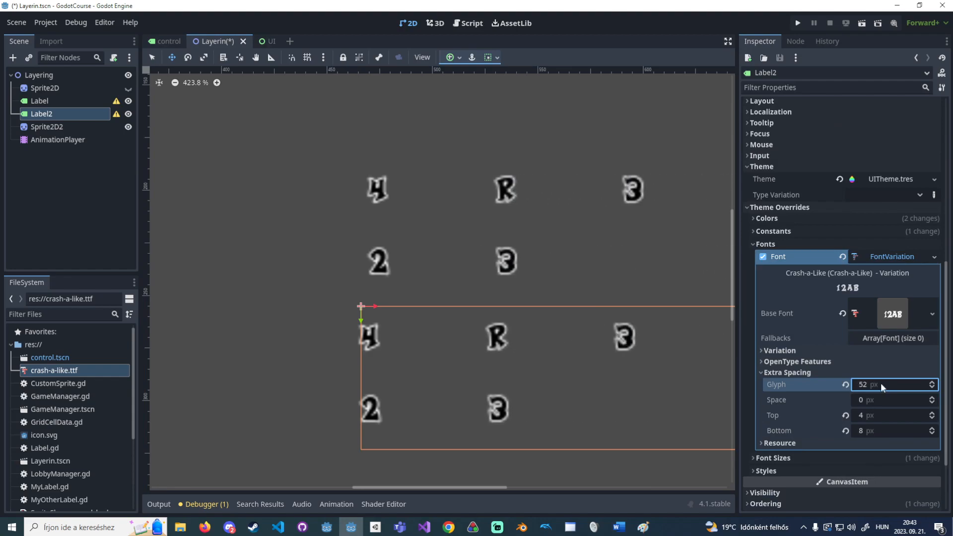
key("ctrl+z")
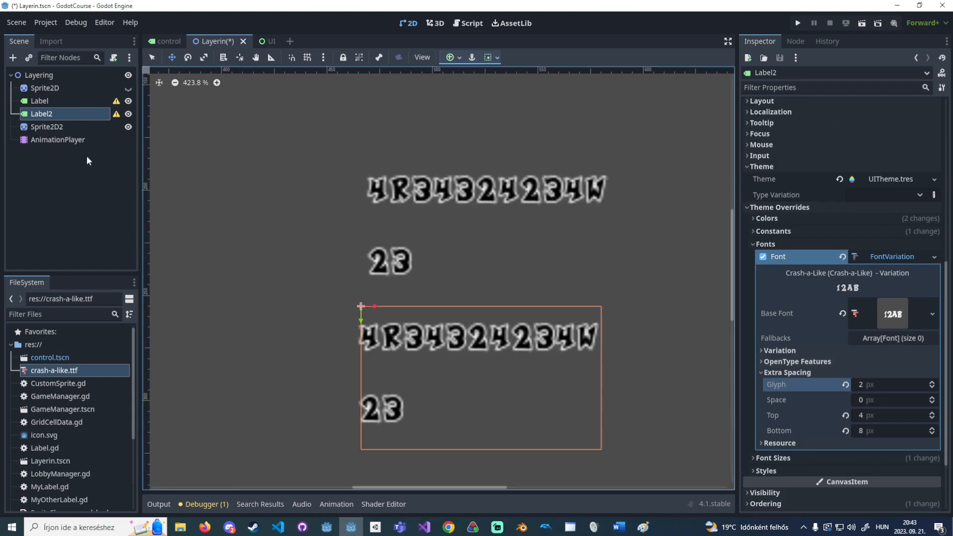
Change the glyph spacing of Label2's shared FontVariation to 12 px.
left_click(65, 112)
mouse_move(876, 387)
left_mouse_down()
mouse_move(901, 385)
mouse_move(872, 385)
left_mouse_up()
key("ctrl+z")
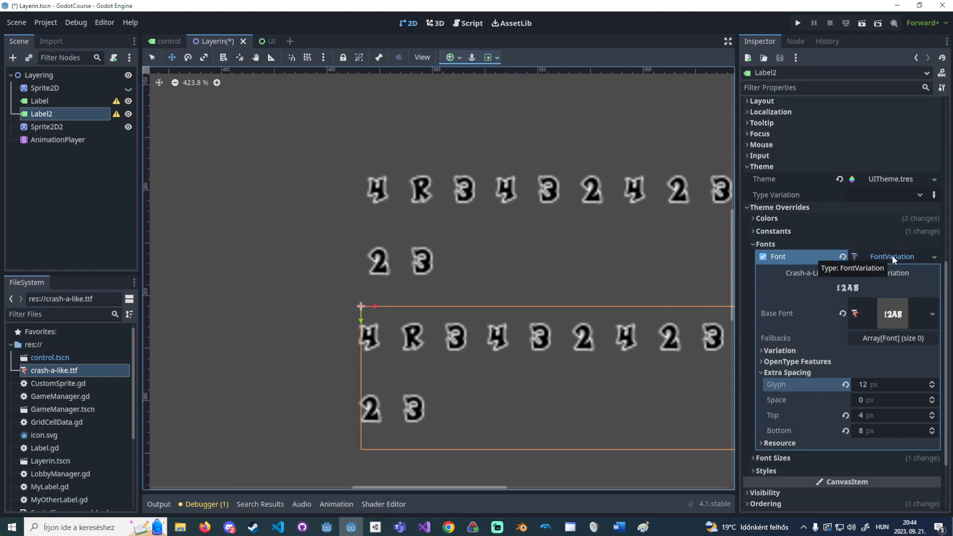
Make Label2's FontVariation unique, set its glyph spacing to 2 px, and select Label for comparison.
left_click(934, 257)
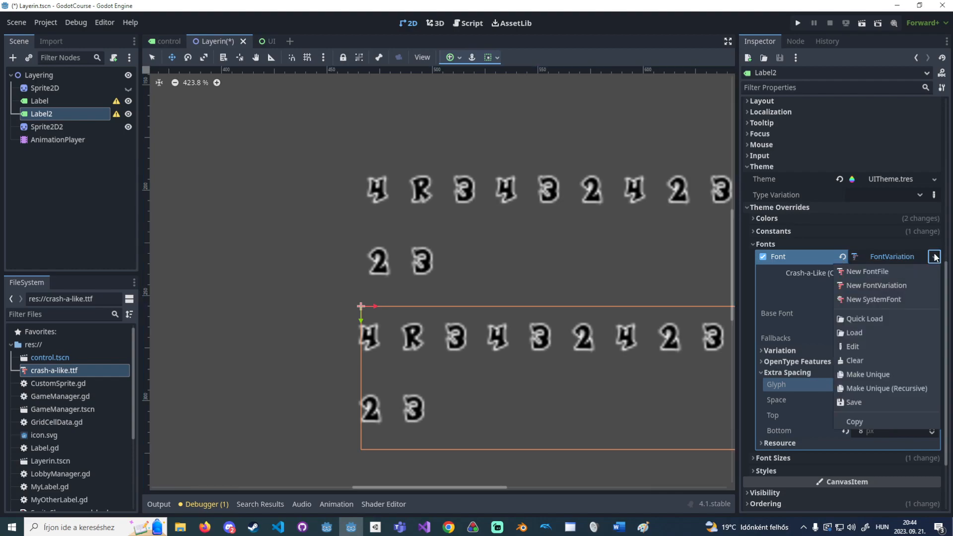
left_click(879, 371)
left_click(851, 371)
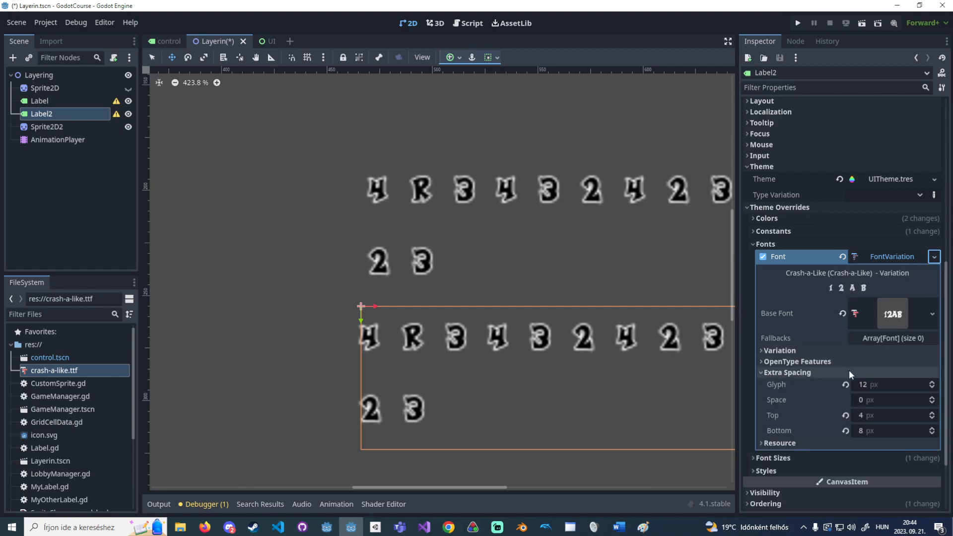
left_click_drag(878, 385, 849, 386)
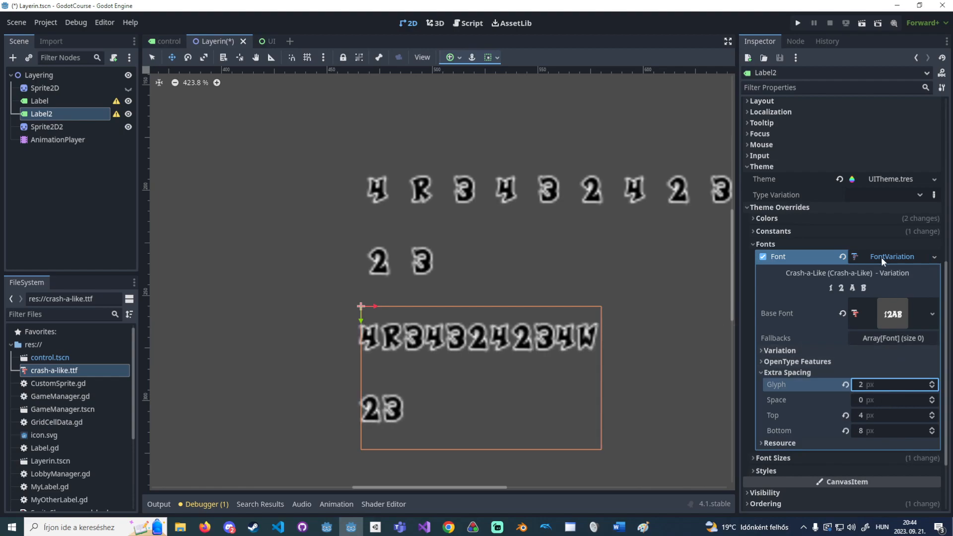
left_click(42, 103)
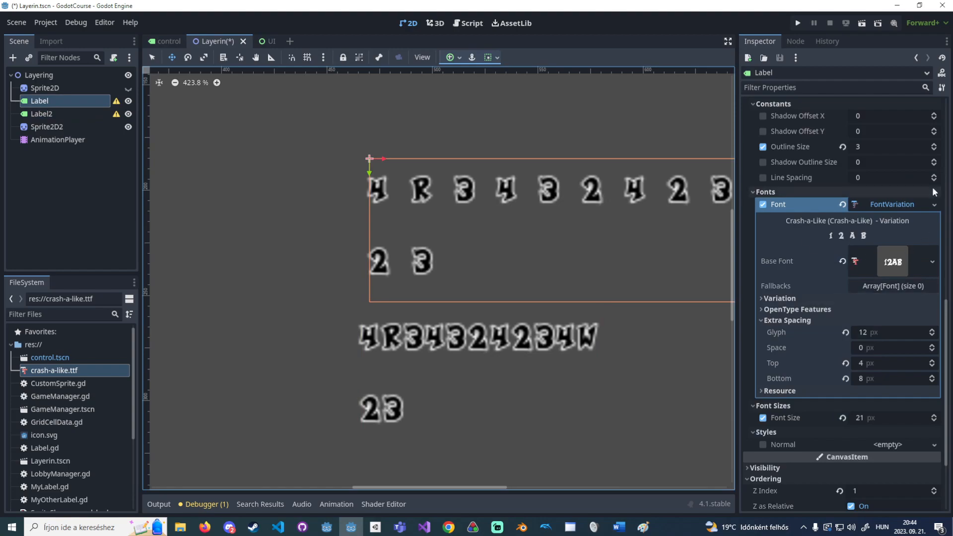
Switch to Paint, strike through the topic "Basic UI controls, font management", and return to Godot.
left_click(642, 530)
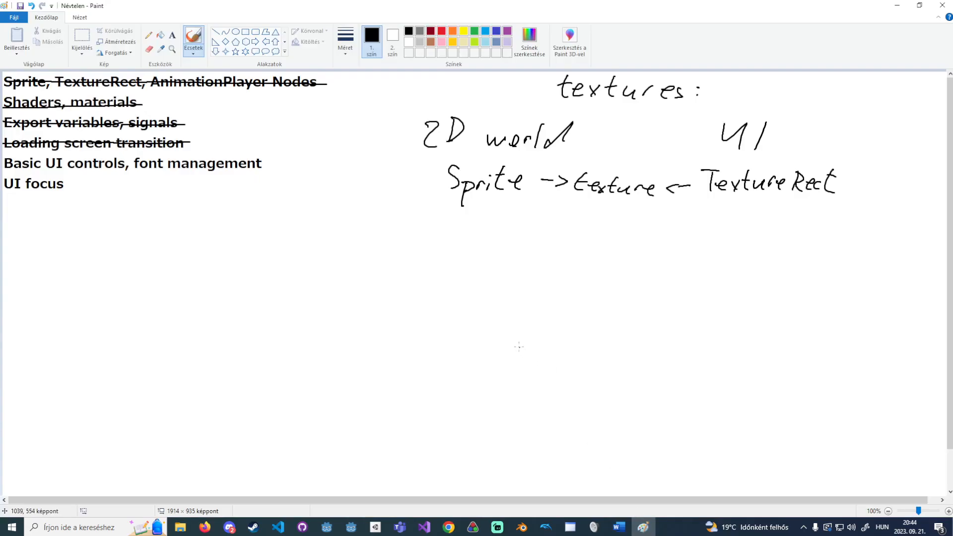
left_click_drag(267, 157, 25, 162)
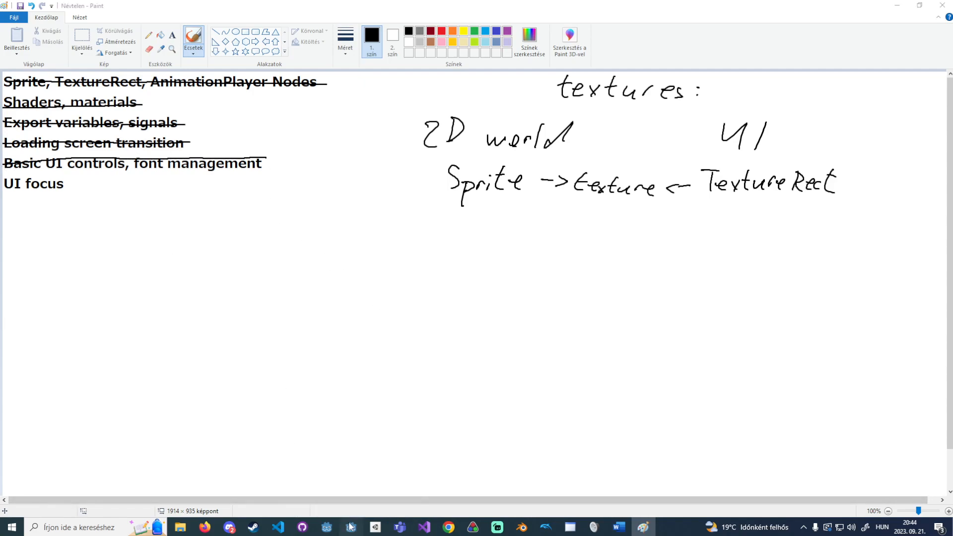
left_click(351, 527)
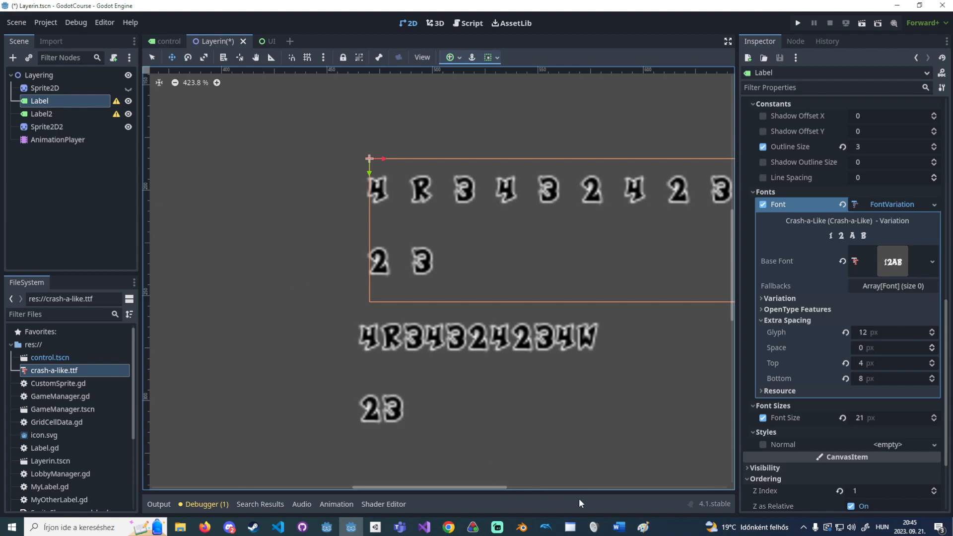
left_click(643, 527)
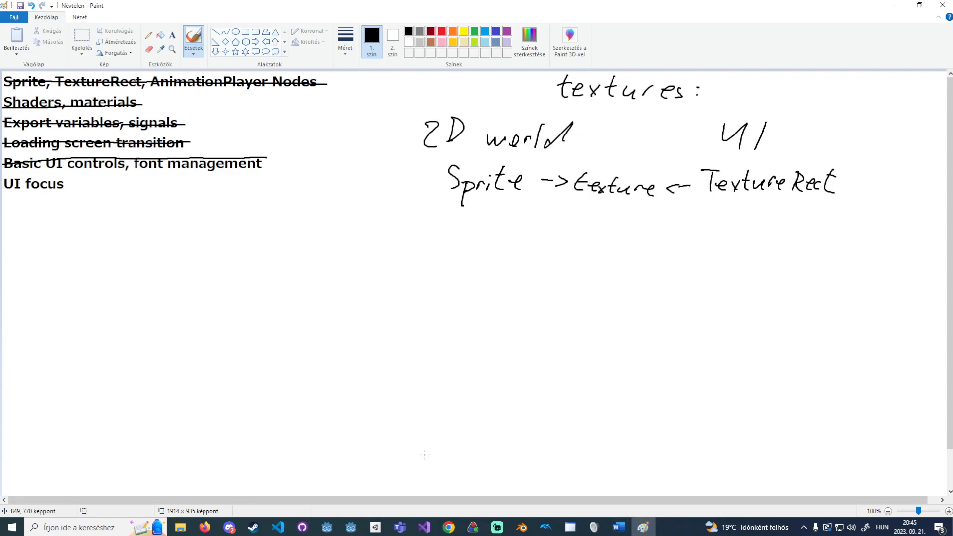
left_click(351, 527)
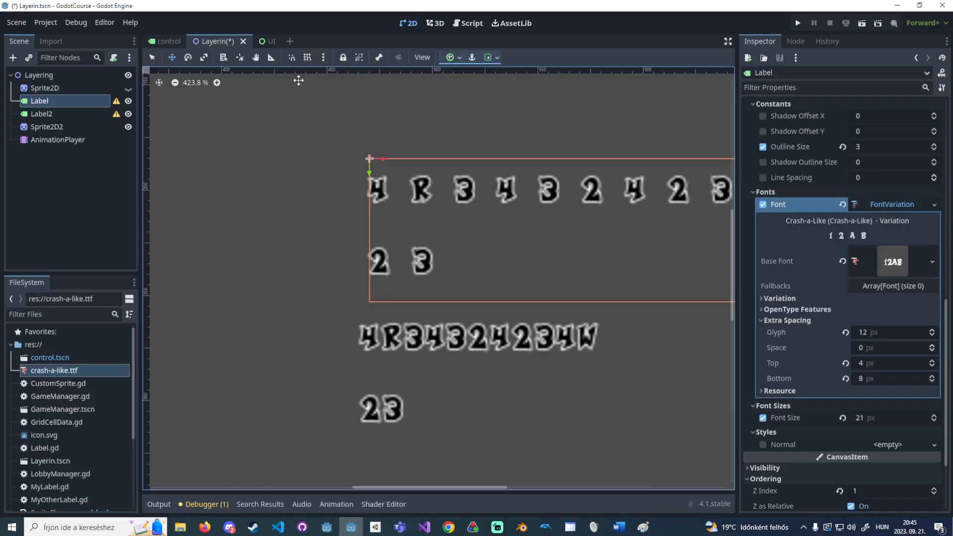
Open the UI scene and select its START GAME button, checking the topic list in Paint.
left_click(273, 41)
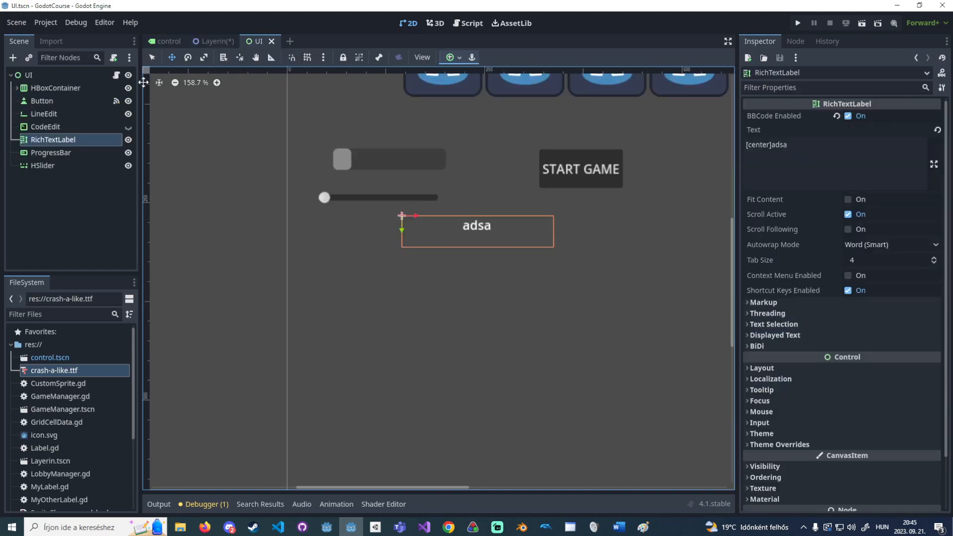
left_click(66, 101)
middle_click_drag(584, 236, 400, 235)
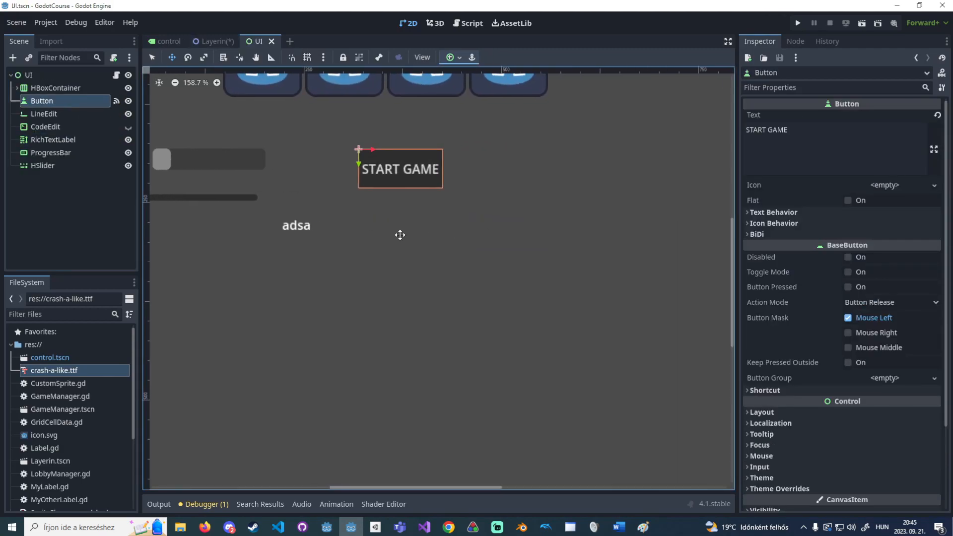
left_click(643, 527)
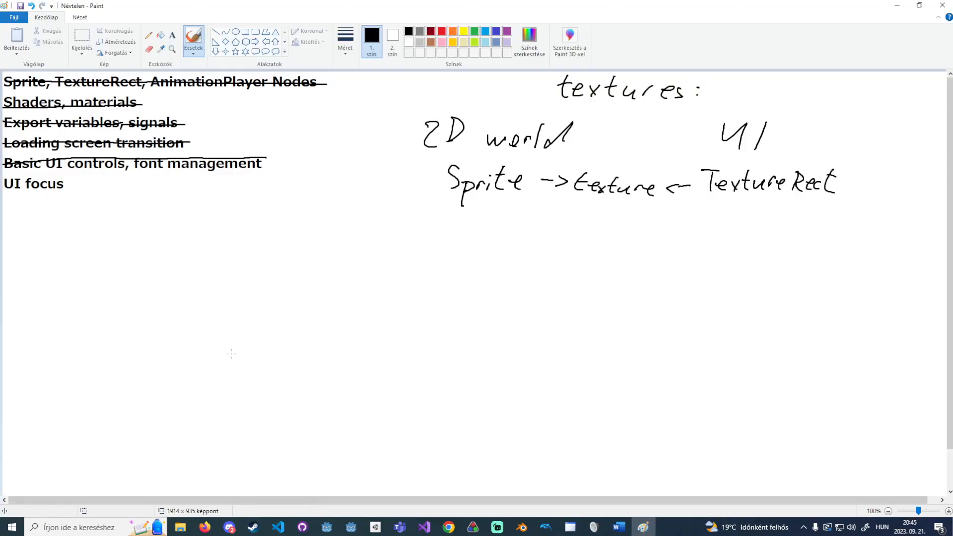
left_click(351, 527)
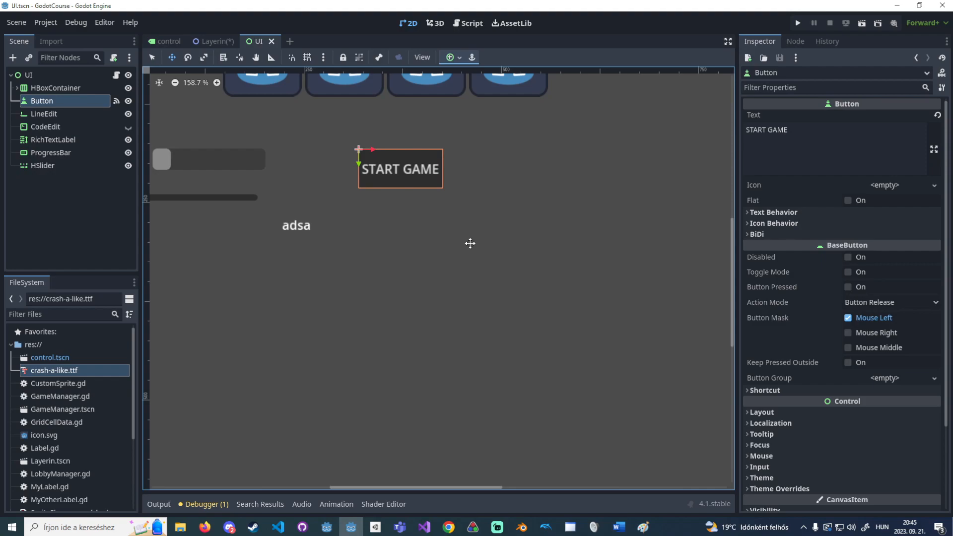
Run the UI scene, focus the START GAME button, and activate it repeatedly from the keyboard while watching the output.
left_click(861, 23)
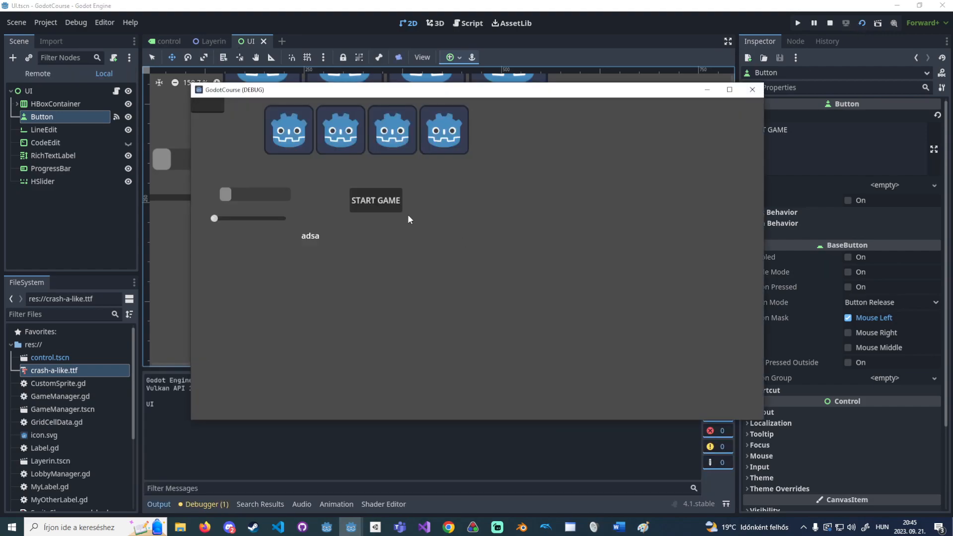
left_click(389, 203)
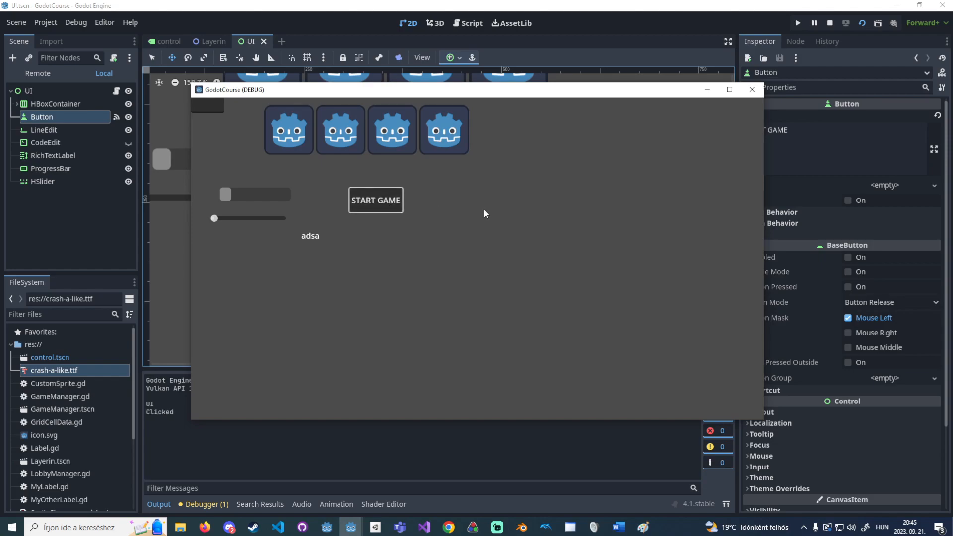
key("space")
key("space")
key("space")
key("space")
key("space")
key("space")
key("space")
key("space")
key("space")
key("space")
key("space")
key("space")
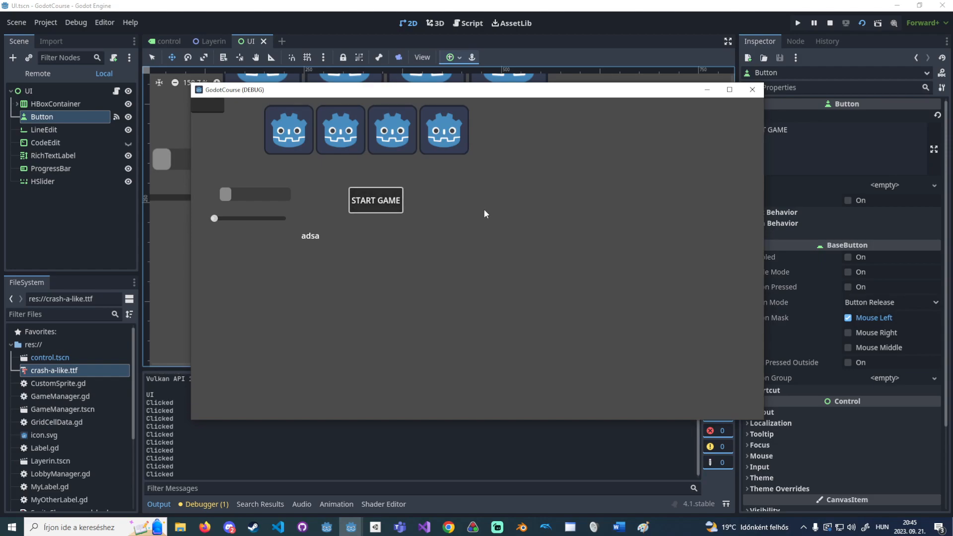
key("space")
key("space")
key("space")
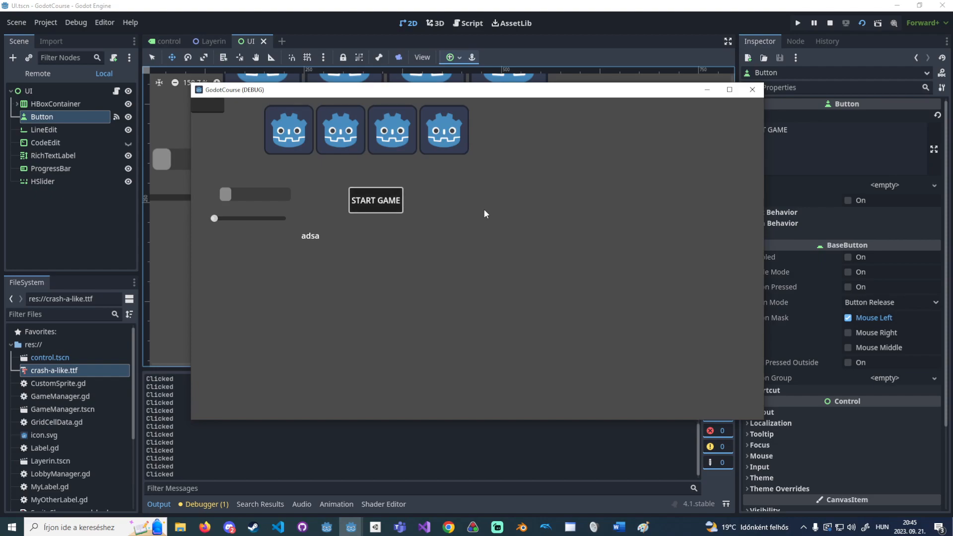
key("space")
left_click_drag(509, 96, 448, 77)
key("space")
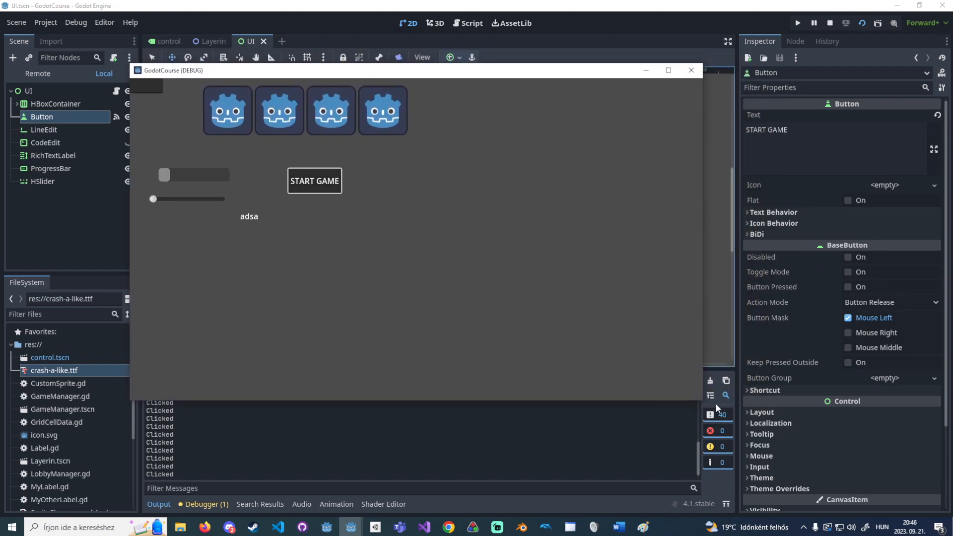
key("space")
key("space")
key("space")
Expand the Button's Focus properties and set its focus mode to Click.
scroll(772, 288, "down", 3)
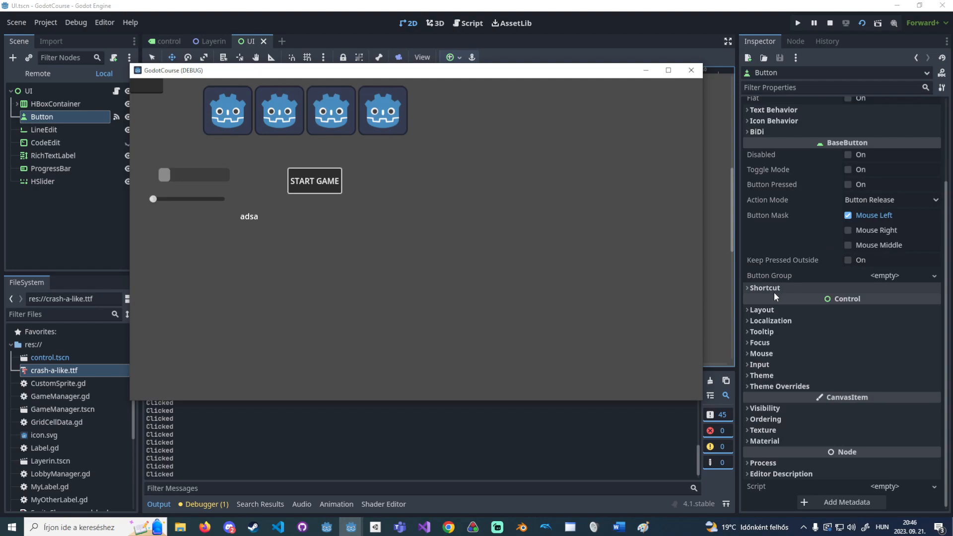
left_click(776, 344)
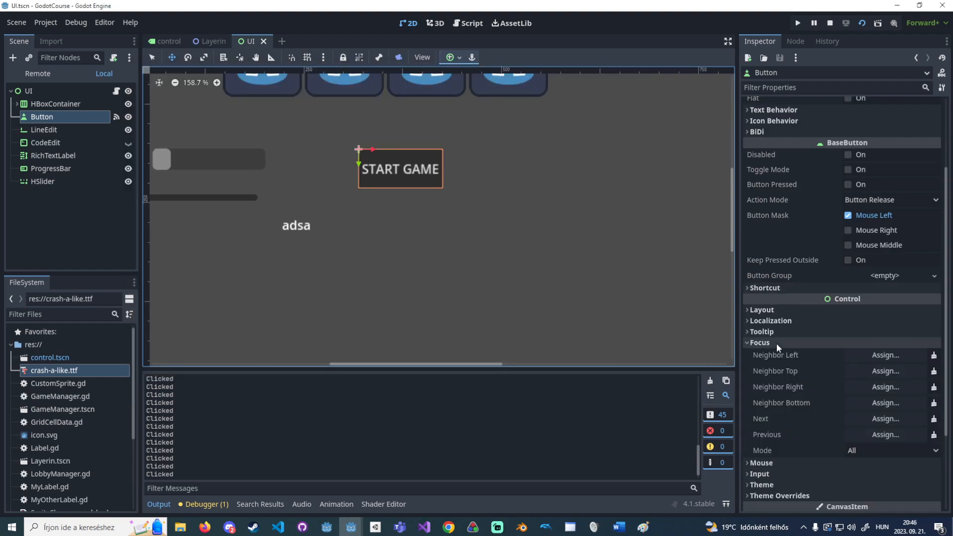
scroll(776, 342, "down", 3)
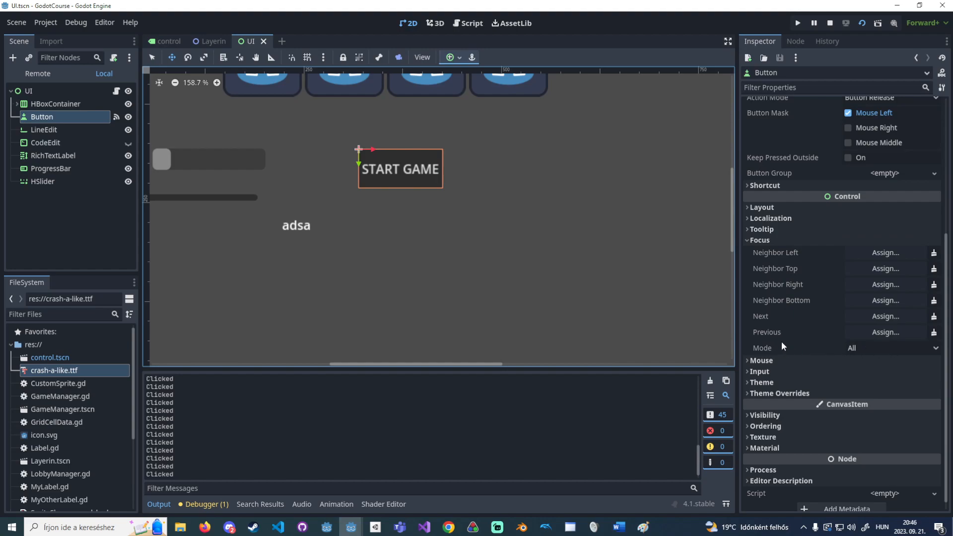
left_click(875, 350)
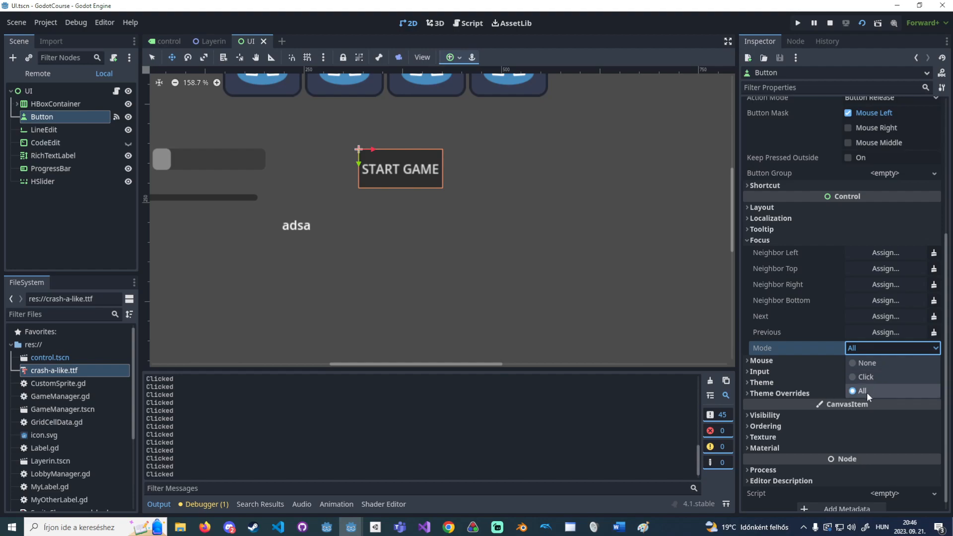
left_click(869, 377)
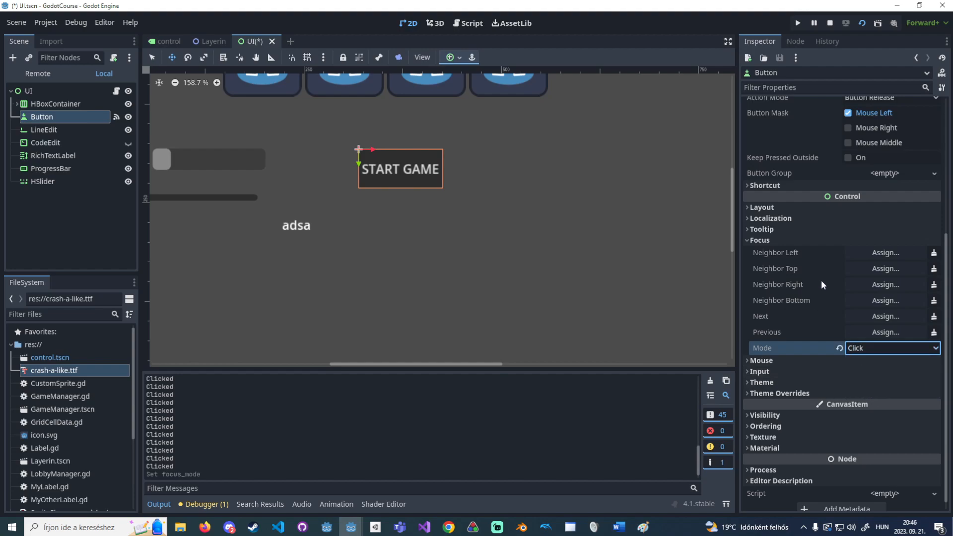
Run the scene again and test START GAME in Click focus mode with the mouse and repeated keyboard activation.
left_click(862, 23)
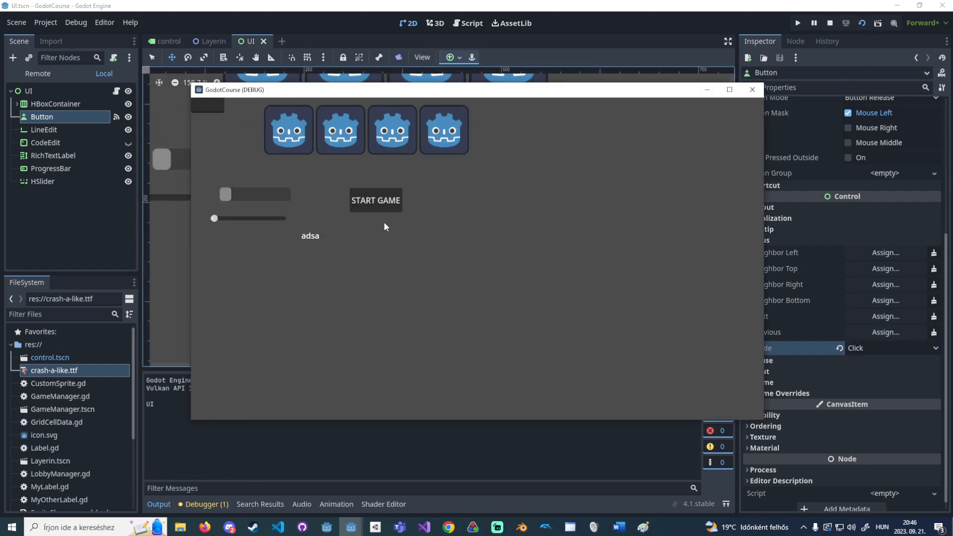
left_click(382, 206)
key("space")
key("space")
key("space")
key("space")
key("space")
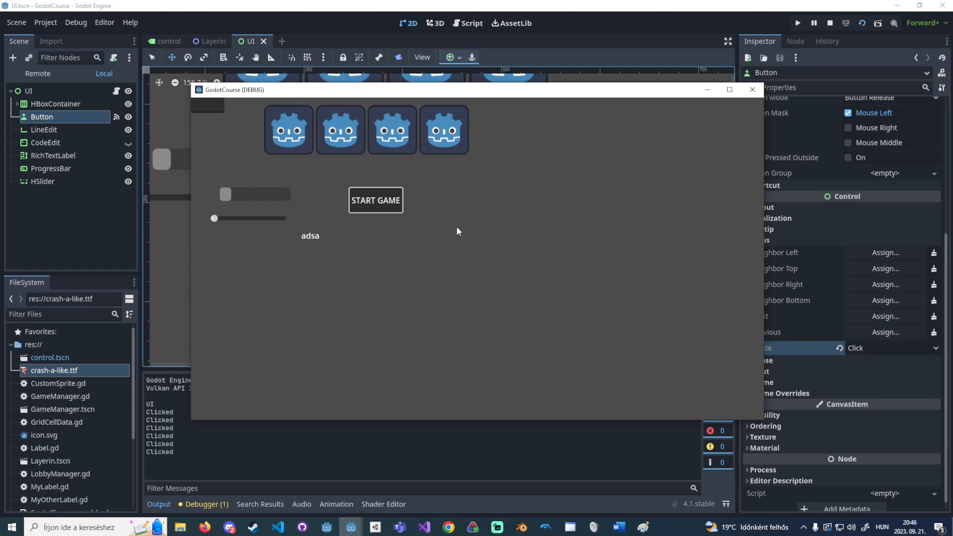
Set the Button's focus mode to None and test START GAME in the running scene.
left_click(892, 348)
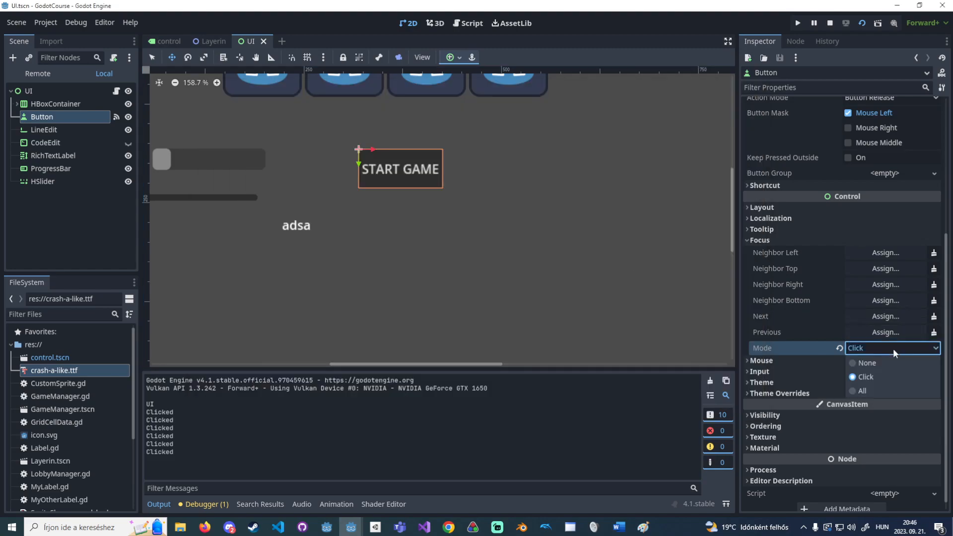
left_click(889, 360)
left_click(861, 24)
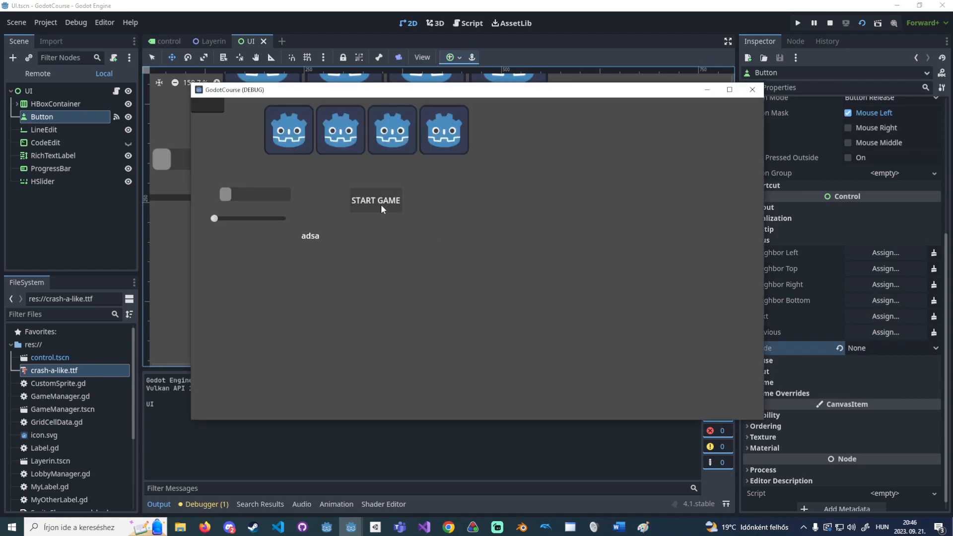
left_click(382, 208)
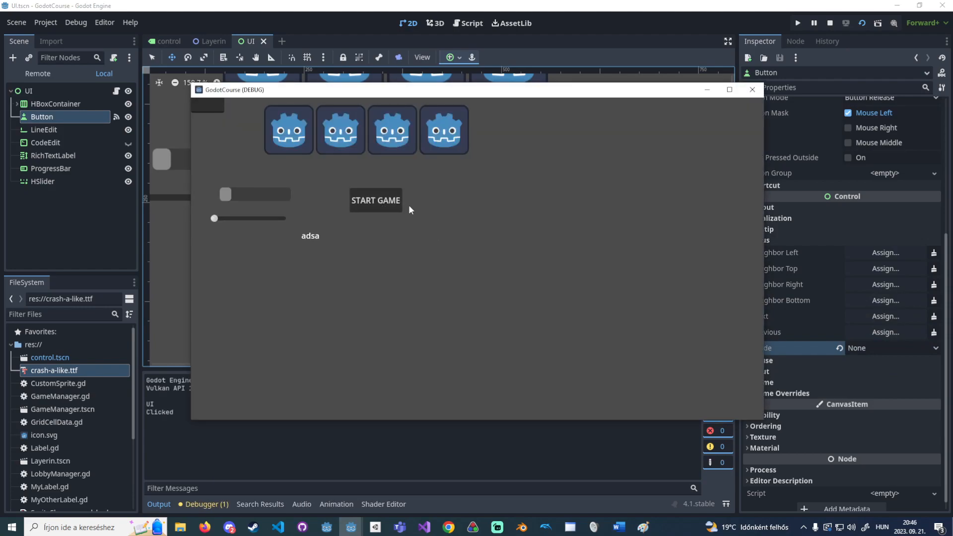
left_click(389, 202)
left_click_drag(631, 89, 587, 82)
left_click_drag(395, 85, 389, 59)
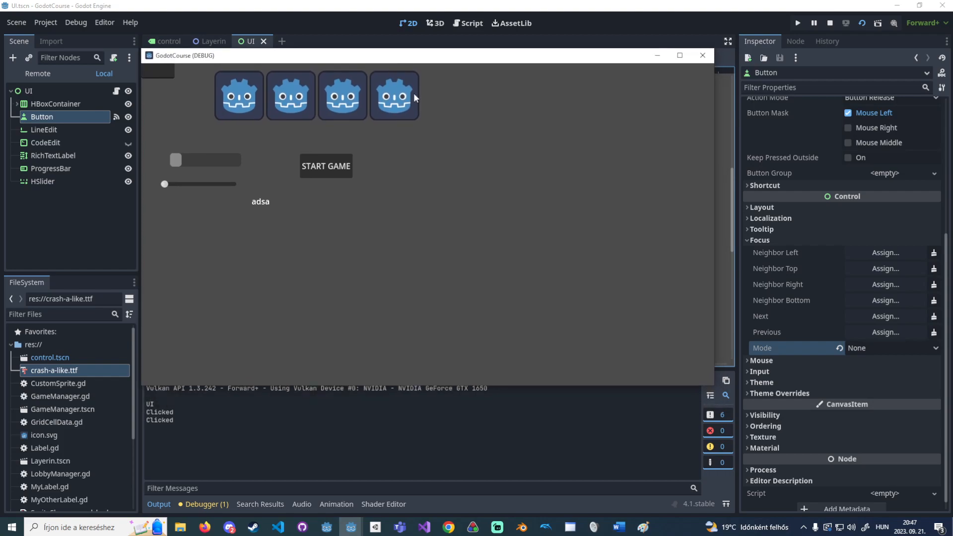
left_click_drag(457, 60, 462, 61)
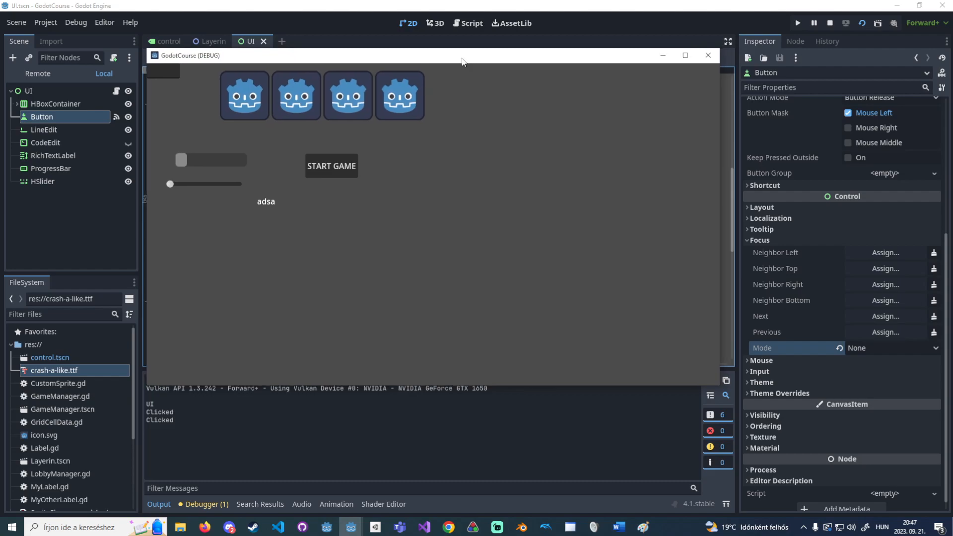
mouse_move(350, 524)
left_click(807, 348)
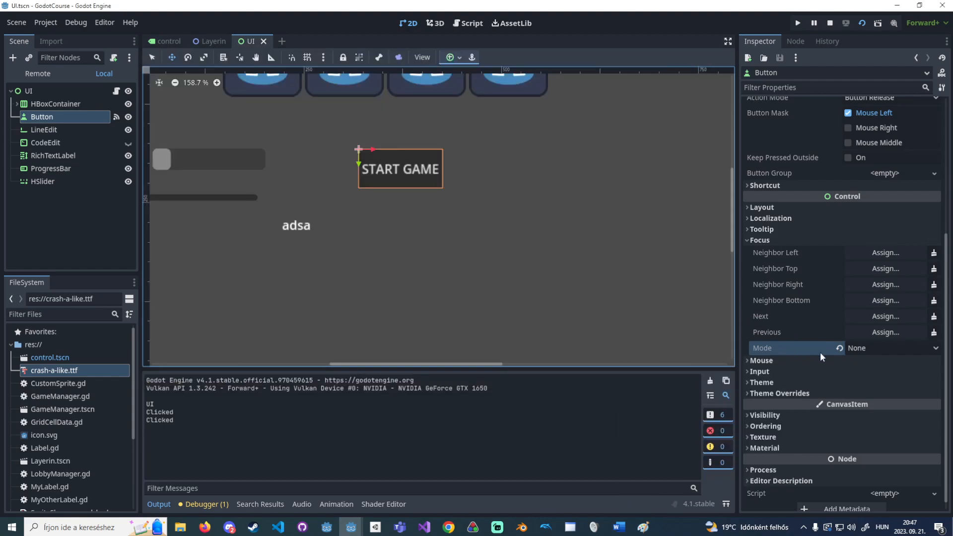
left_click(878, 348)
left_click(880, 348)
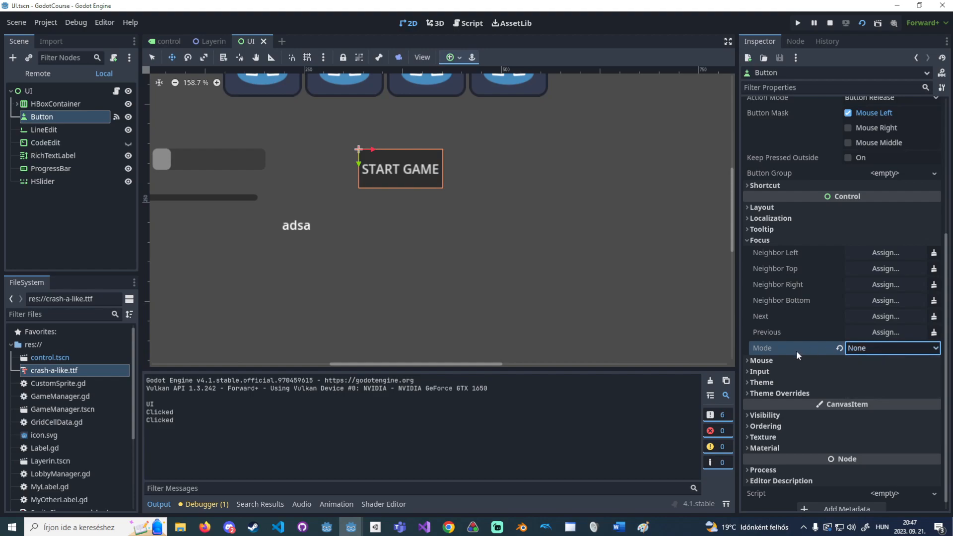
mouse_move(790, 349)
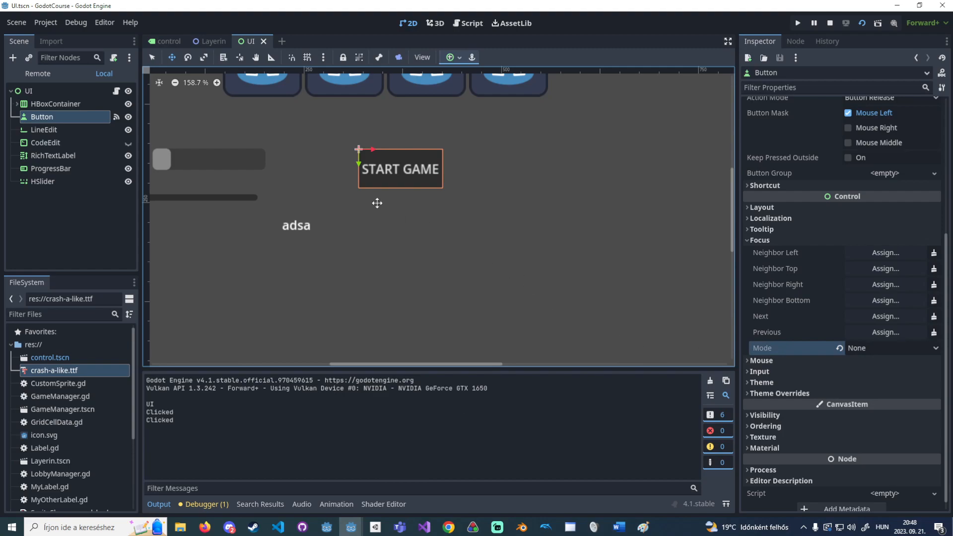
scroll(377, 203, "down", 1)
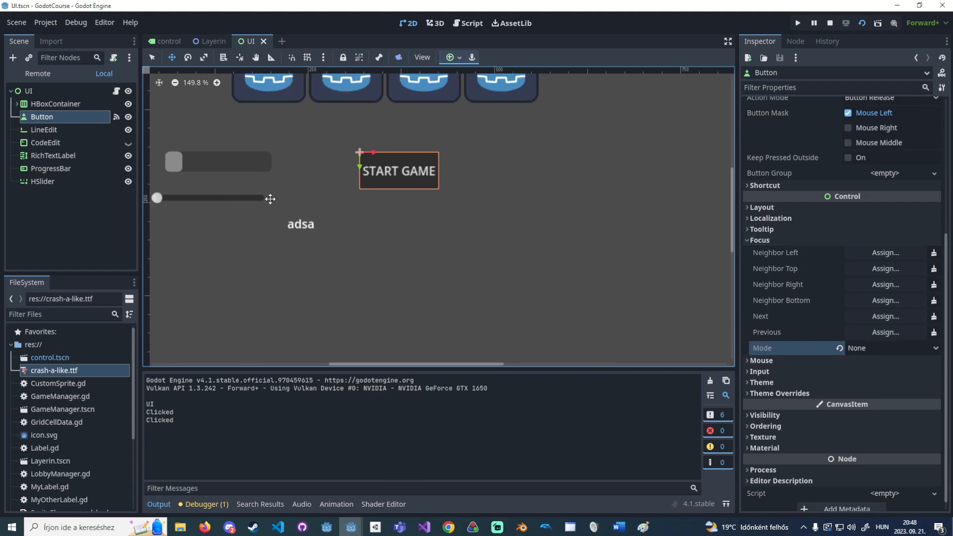
Duplicate the START GAME button three times and arrange the copies in a column below the original.
key("ctrl+d")
left_click_drag(411, 176, 410, 298)
key("ctrl+d")
key("ctrl+d")
Set Button's bottom focus neighbor to Button2, and Button2's top neighbor to Button and bottom neighbor to Button3.
left_click(61, 117)
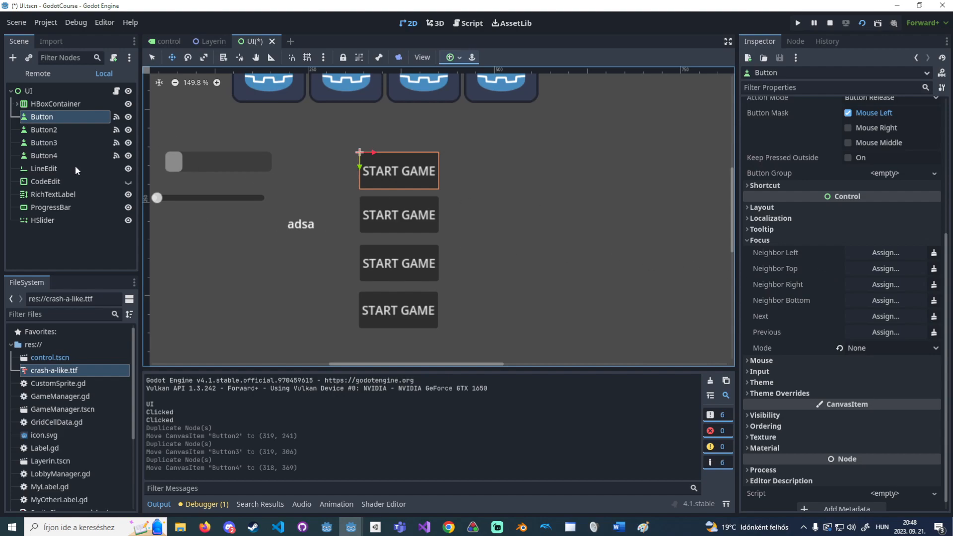
left_click_drag(59, 130, 869, 302)
left_click(61, 130)
left_click(61, 119)
left_click(64, 131)
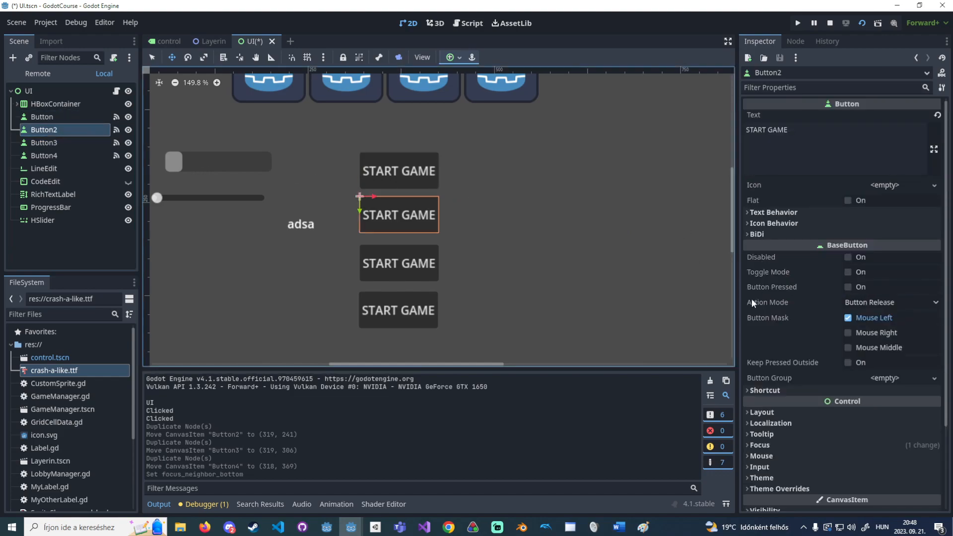
scroll(798, 341, "down", 3)
left_click(783, 339)
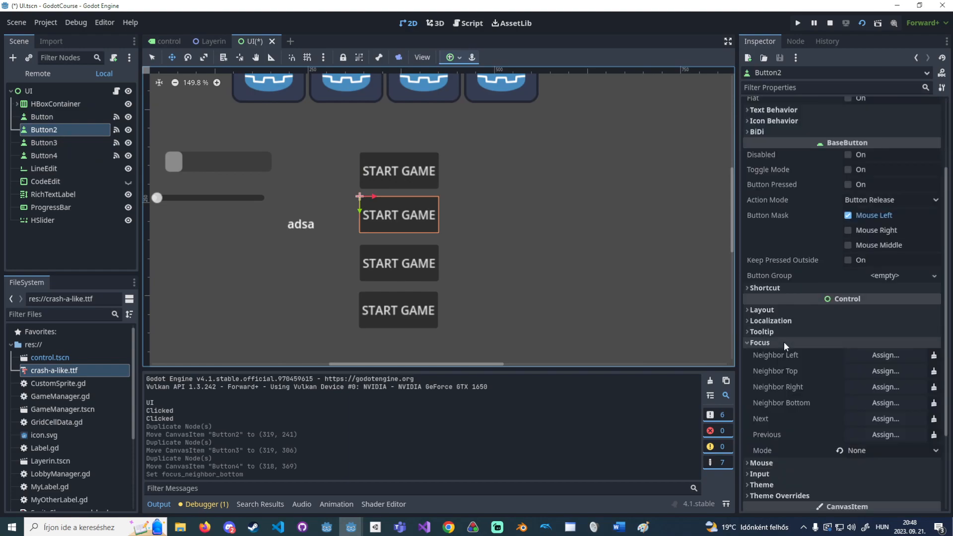
scroll(784, 341, "down", 2)
left_click_drag(59, 118, 865, 321)
left_click_drag(84, 143, 861, 350)
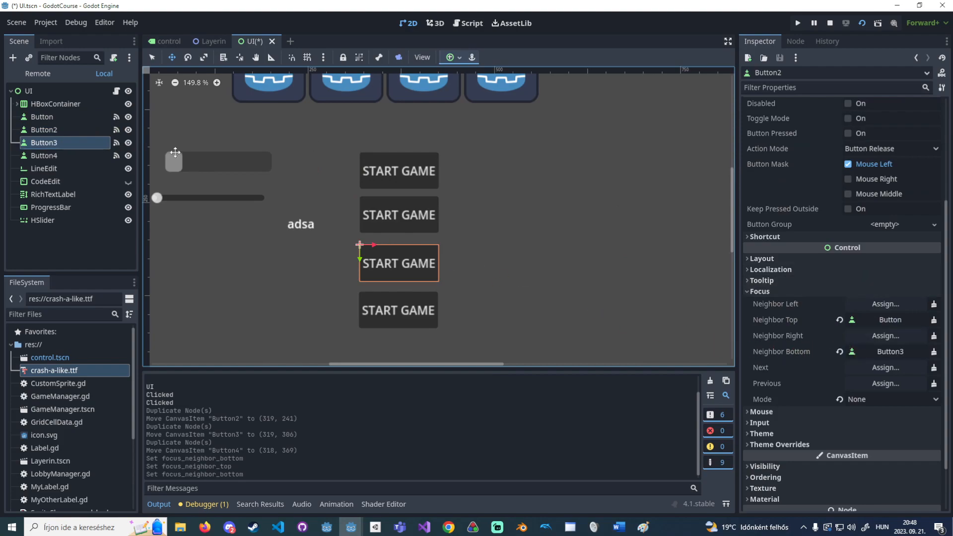
Expand Button2's Mouse and Input properties and set its focus mode to All.
left_click(788, 413)
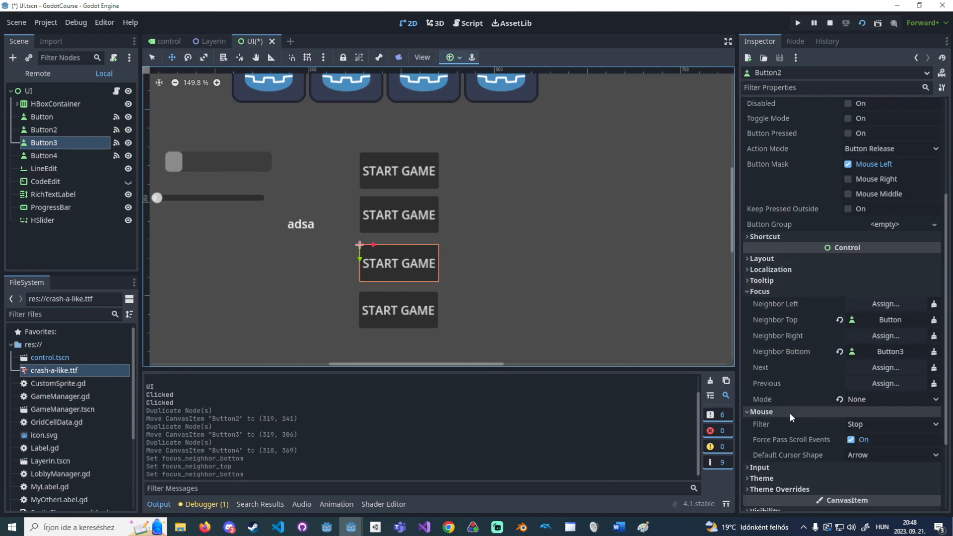
scroll(790, 412, "down", 2)
left_click(784, 415)
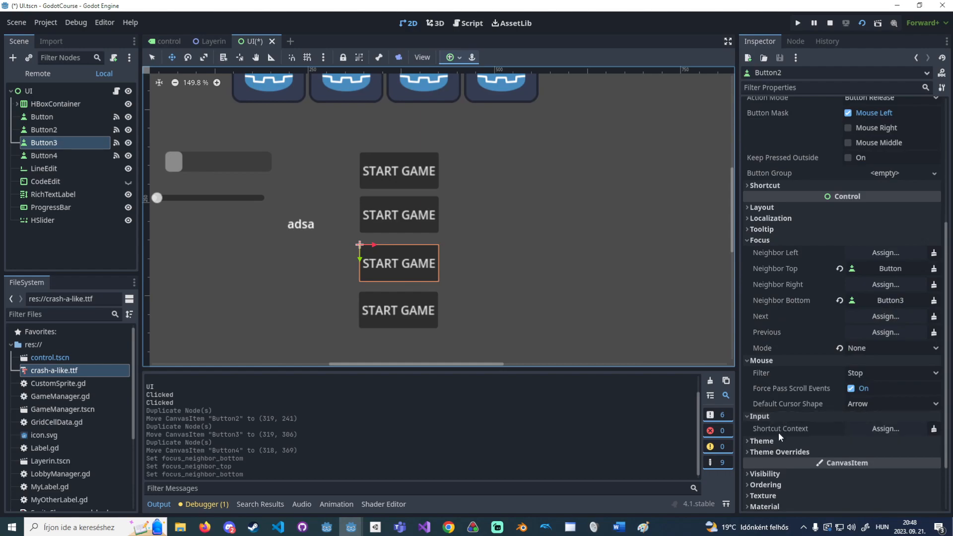
scroll(780, 426, "down", 2)
left_click(864, 297)
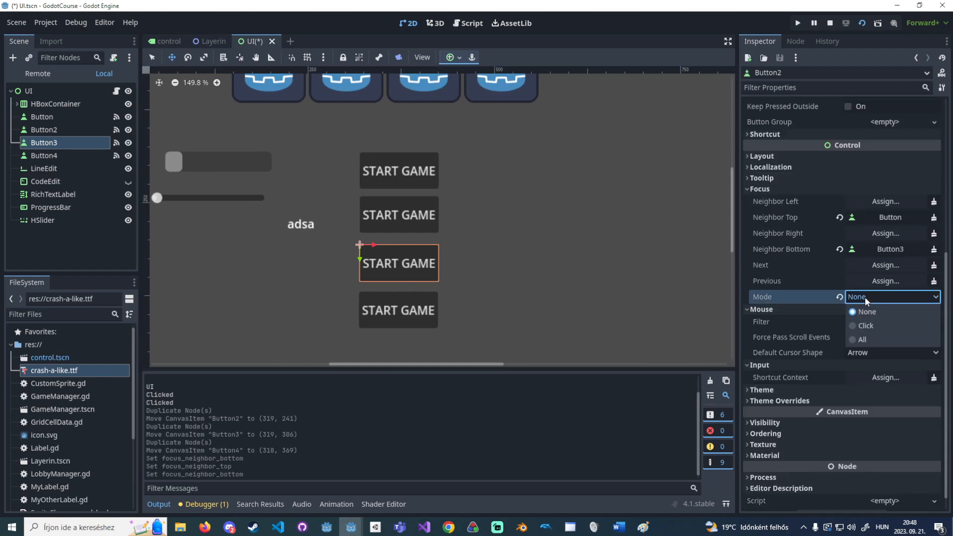
left_click(861, 340)
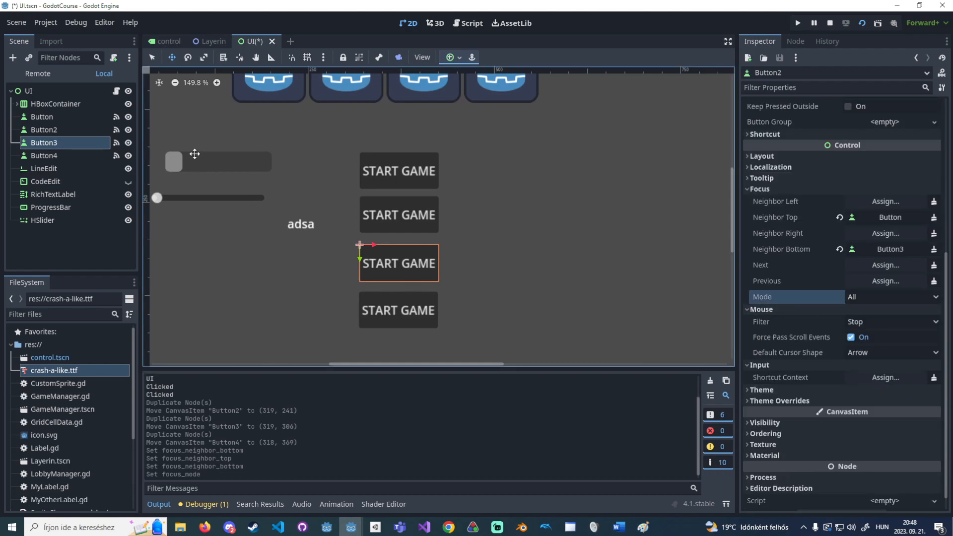
Select Button through Button4 together and reset their focus mode to All.
left_click(70, 155)
left_click(65, 117, "shift")
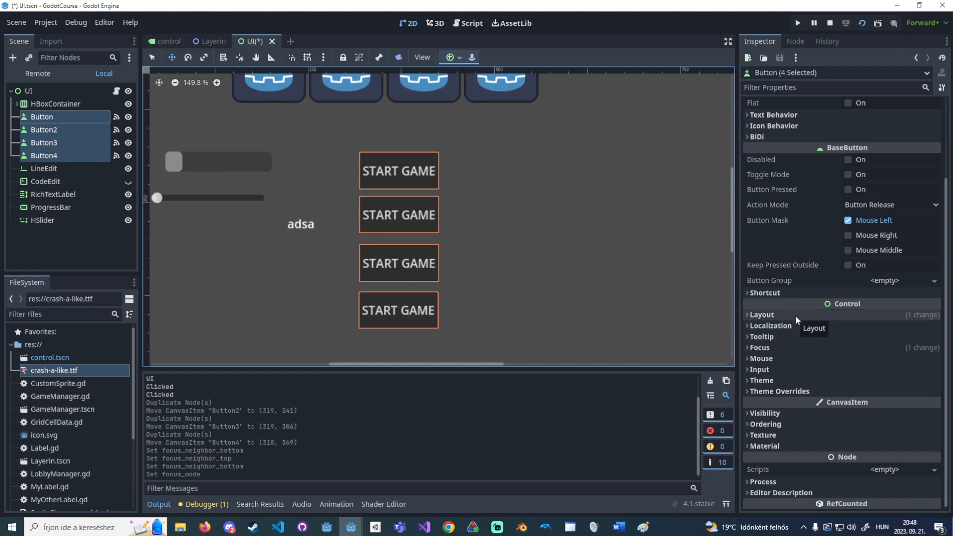
left_click(787, 347)
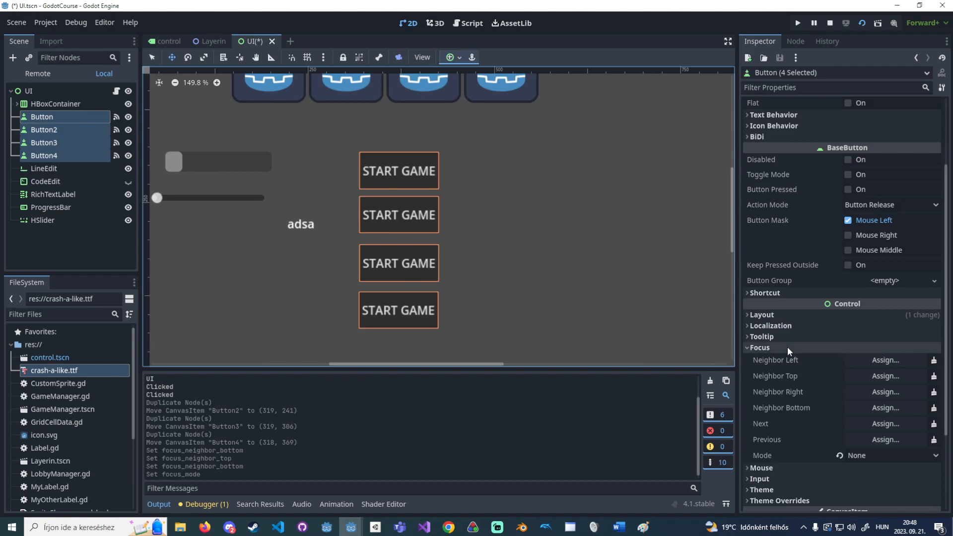
left_click(839, 456)
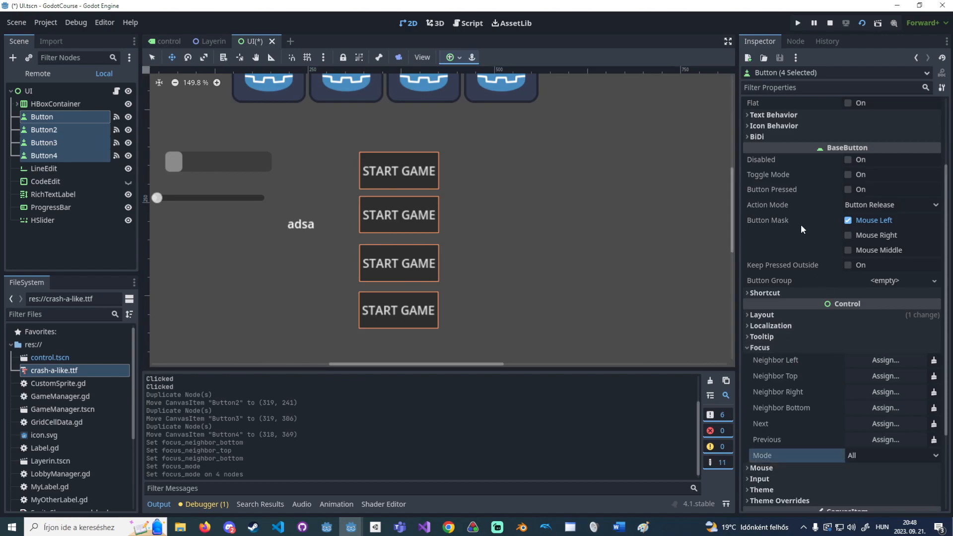
Run the scene, focus the first START GAME button, and move focus up and down the column from the keyboard before closing it.
left_click(861, 25)
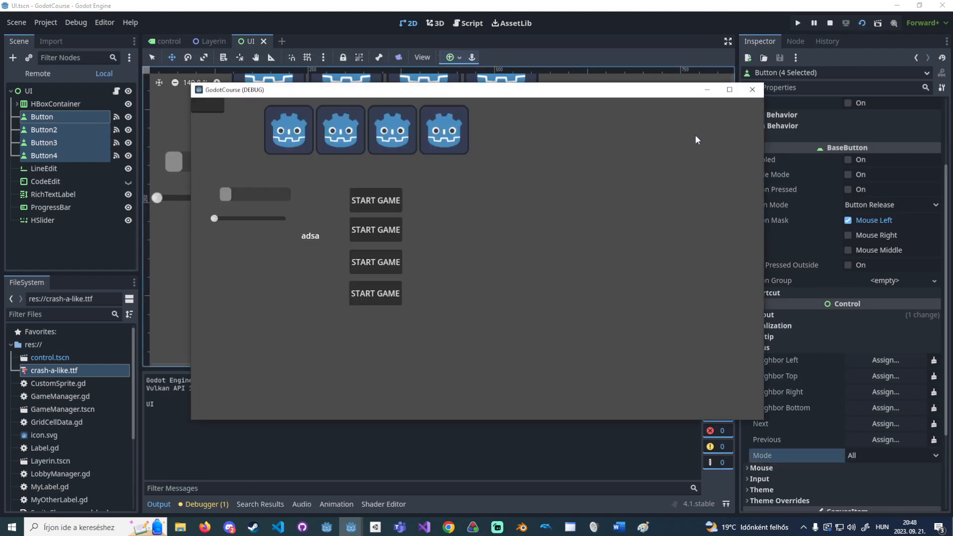
left_click(381, 209)
key("Down")
key("Down")
key("Down")
key("Up")
key("Up")
key("Up")
key("Down")
key("Down")
key("Down")
key("Up")
key("Up")
key("Up")
key("Down")
key("Down")
key("Down")
key("Up")
key("Up")
key("Up")
key("Up")
key("alt+F4")
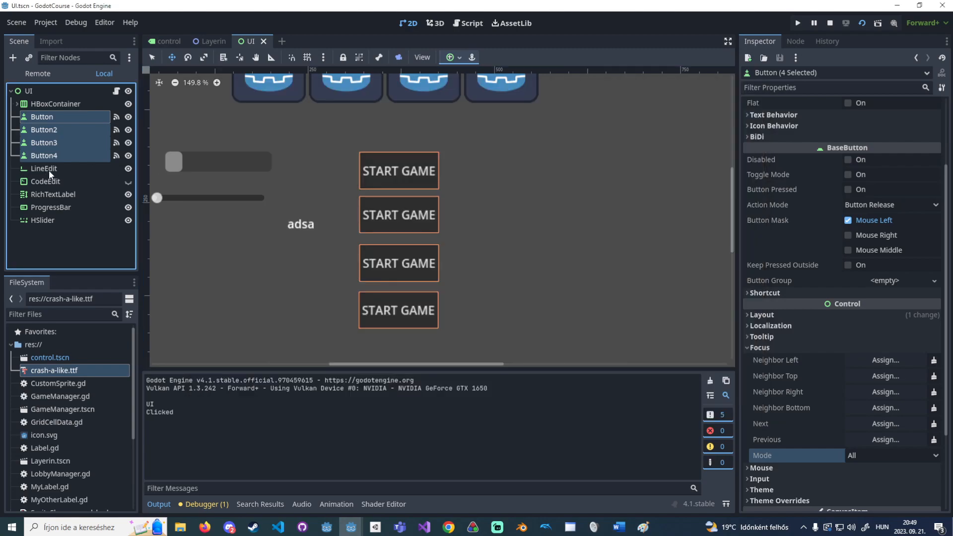
Select the LineEdit node, then run the scene again and test vertical keyboard navigation starting from the second START GAME button.
left_click(60, 170)
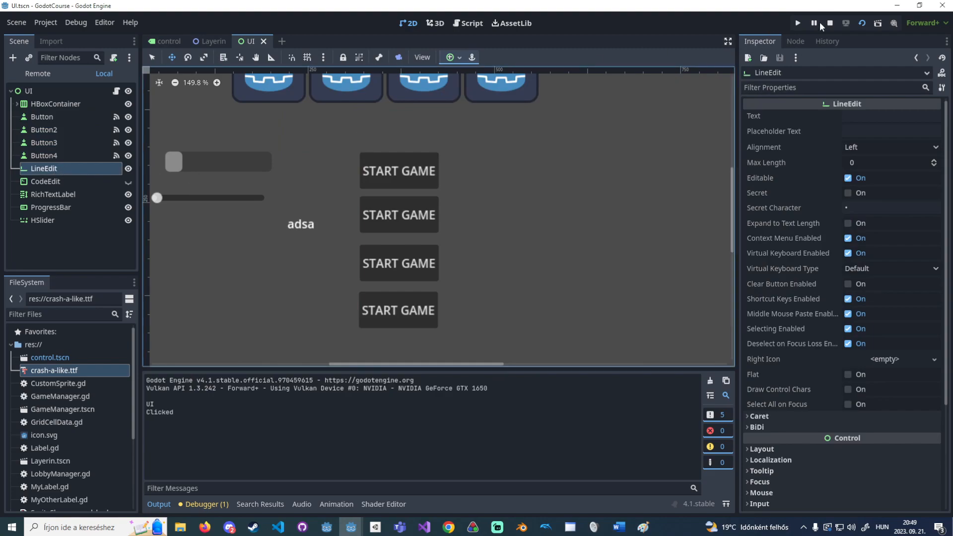
left_click(865, 22)
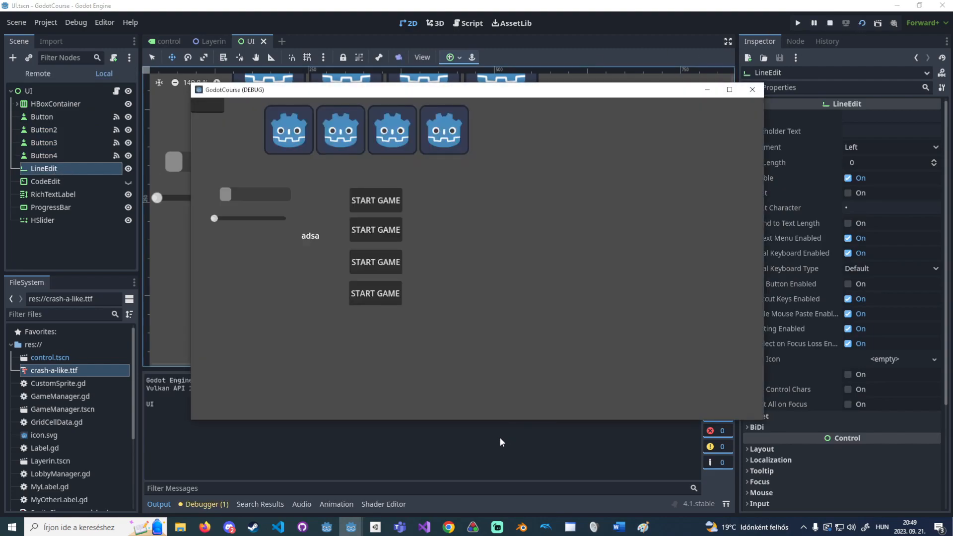
left_click(377, 229)
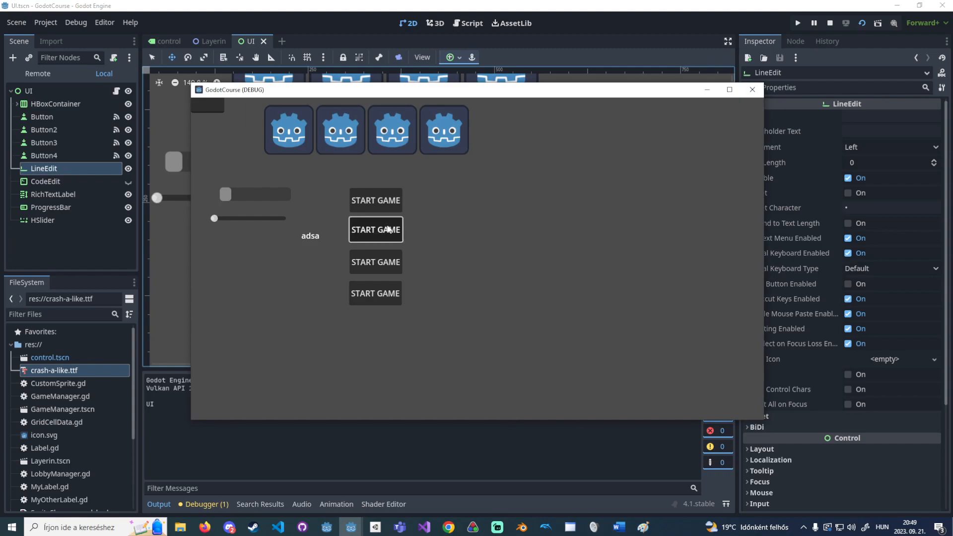
key("Up")
key("Down")
key("Down")
key("Down")
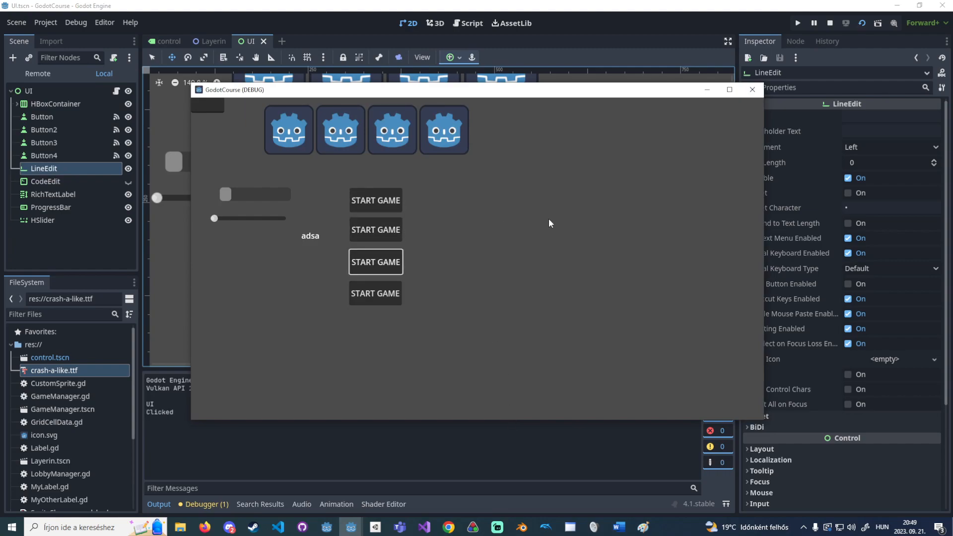
key("Up")
key("Up")
key("Up")
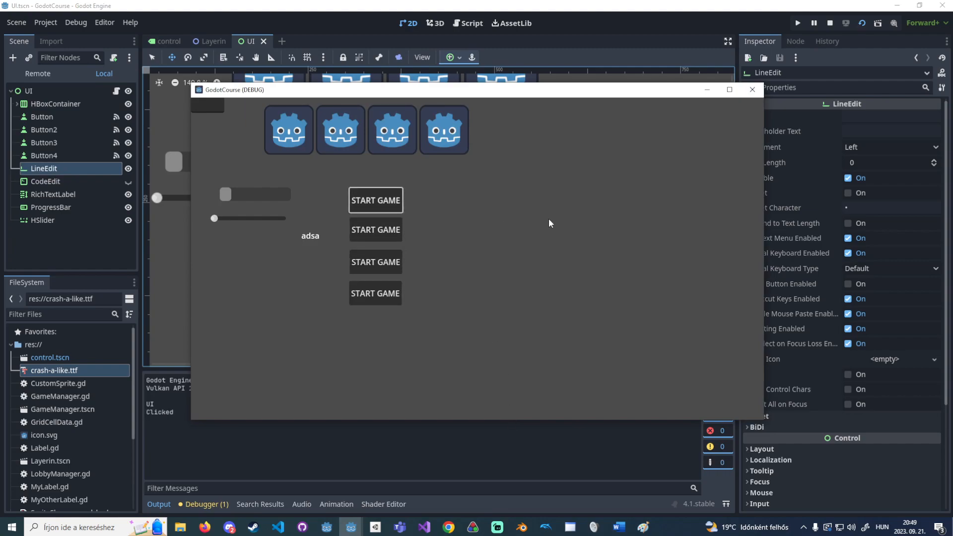
key("Down")
key("Down")
key("Down")
key("Up")
key("Up")
key("Up")
key("F8")
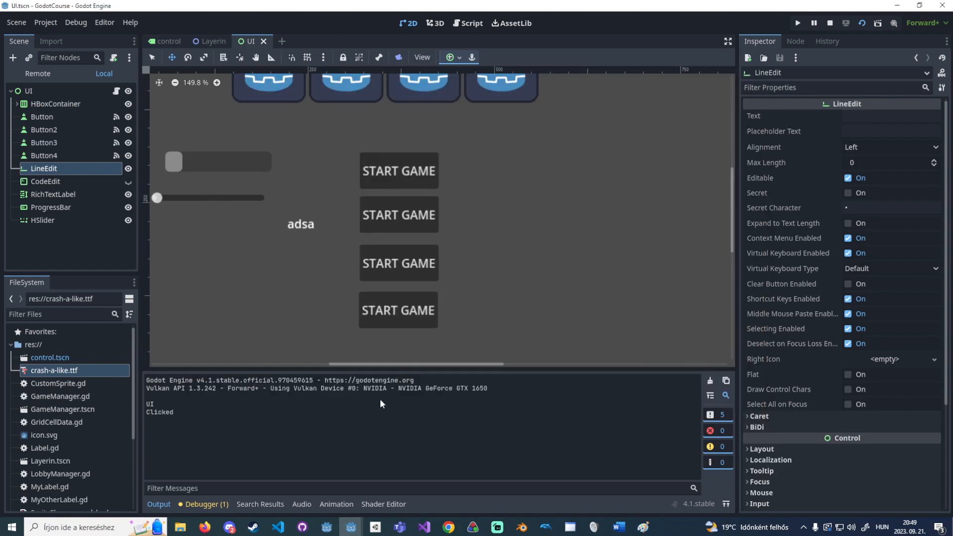
Move Button2 beside the first button to about (460, 183) and assign it as Button's right focus neighbor.
left_click(72, 130)
left_click_drag(427, 229, 533, 187)
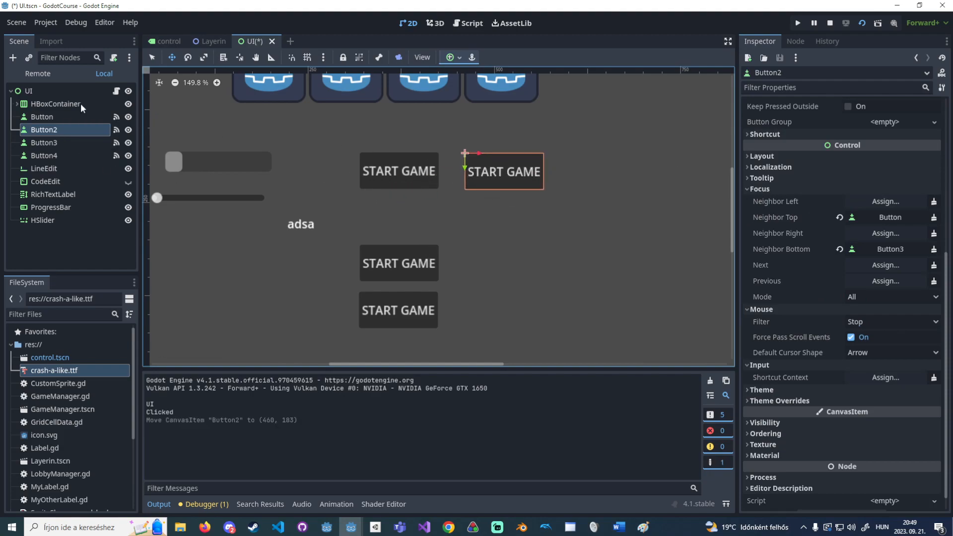
left_click(65, 118)
left_click(56, 130)
left_click_drag(57, 130, 889, 284)
Run the scene and test moving focus right, down and up from the first START GAME button, then close it.
left_click(861, 23)
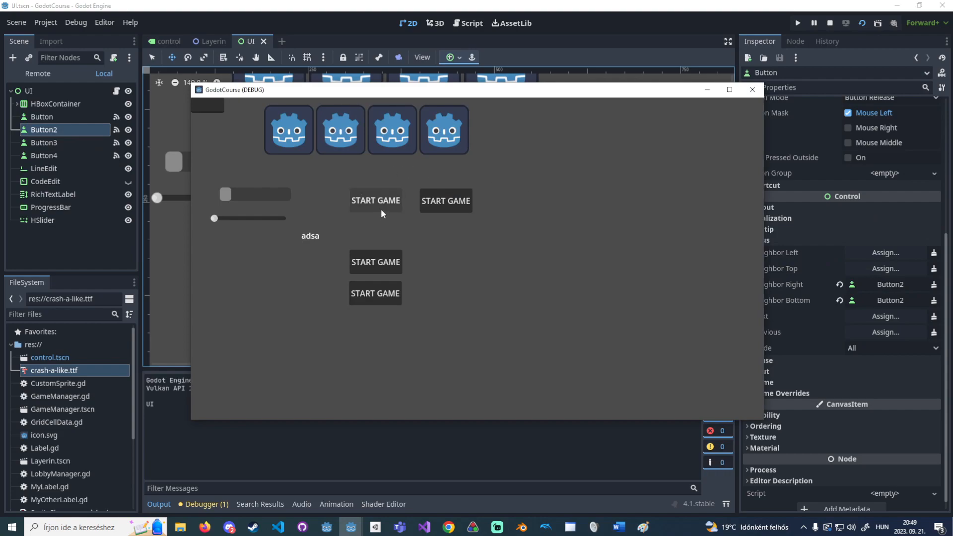
left_click(381, 213)
key("Right")
key("Down")
key("Up")
key("Right")
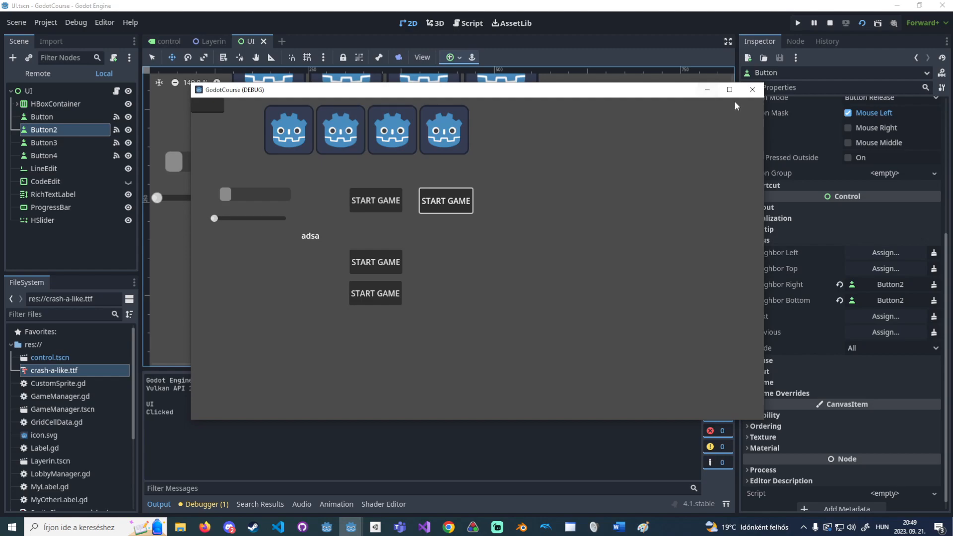
left_click(752, 90)
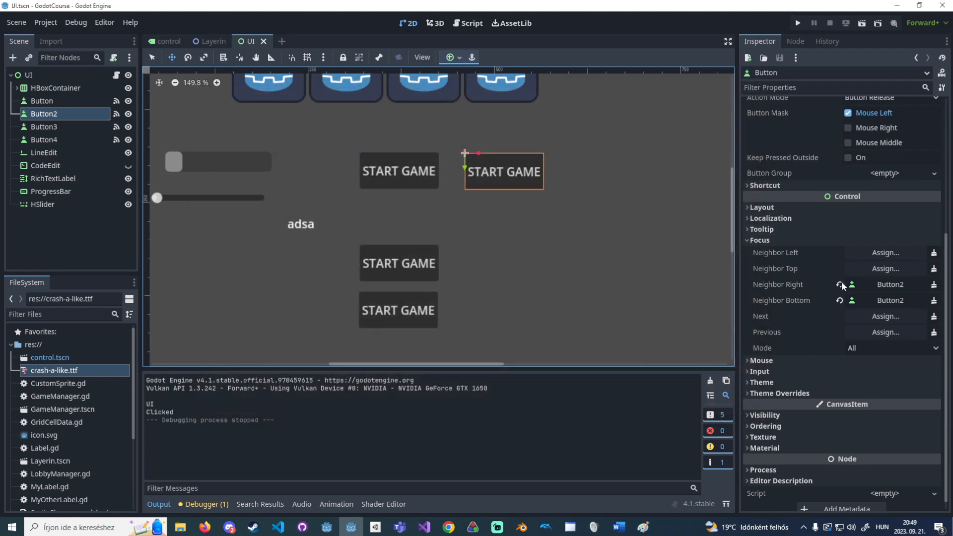
Collapse Button's Focus properties, expand its Mouse properties, and examine the available Filter options.
left_click(786, 240)
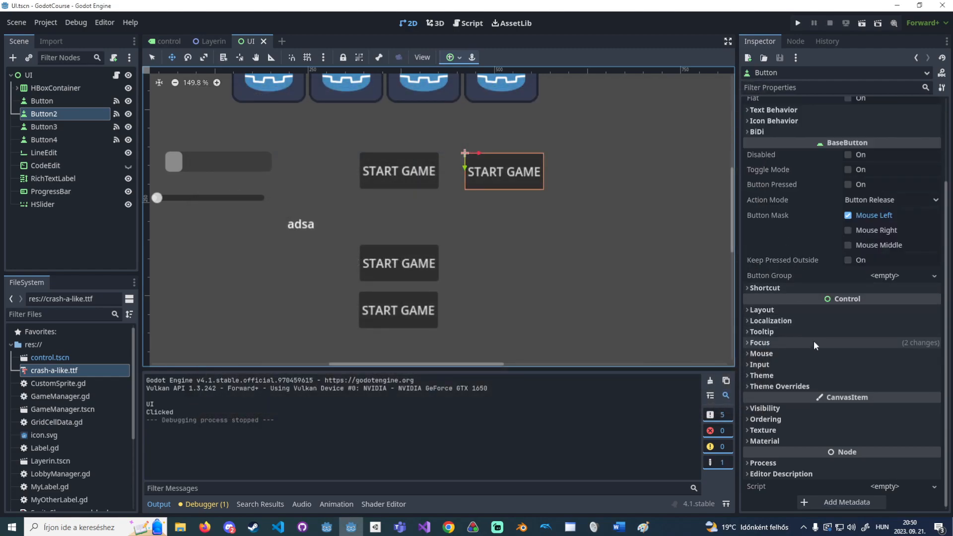
left_click(789, 355)
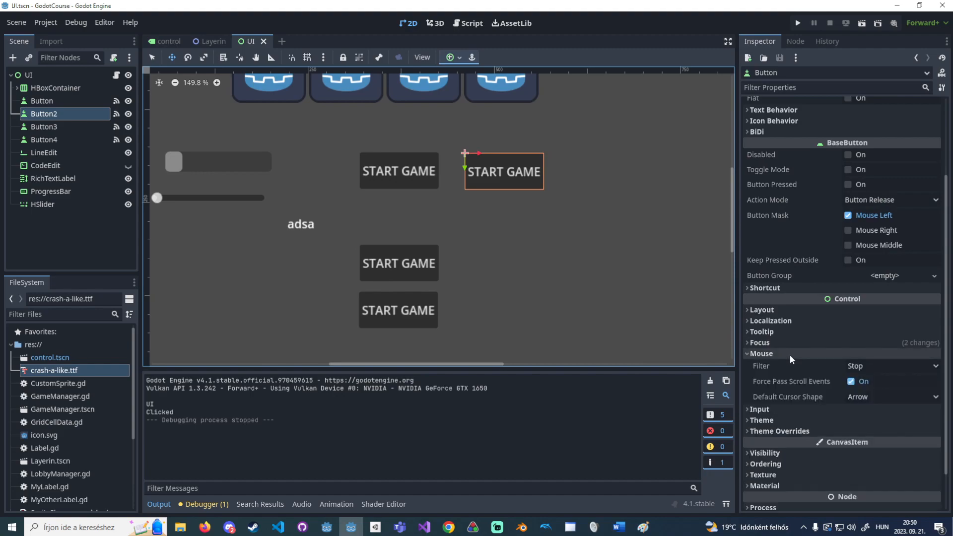
scroll(790, 355, "down", 1)
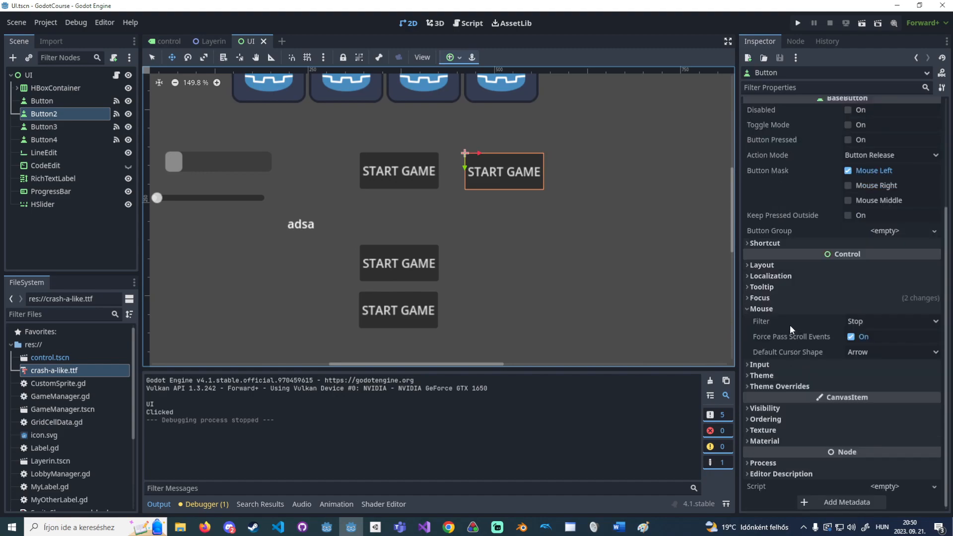
mouse_move(790, 326)
left_click(861, 323)
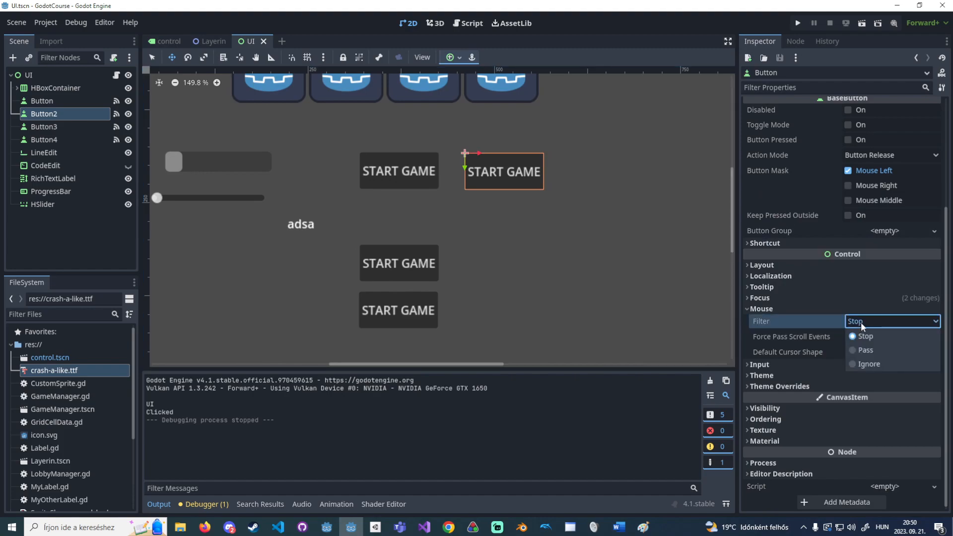
left_click(860, 323)
mouse_move(766, 320)
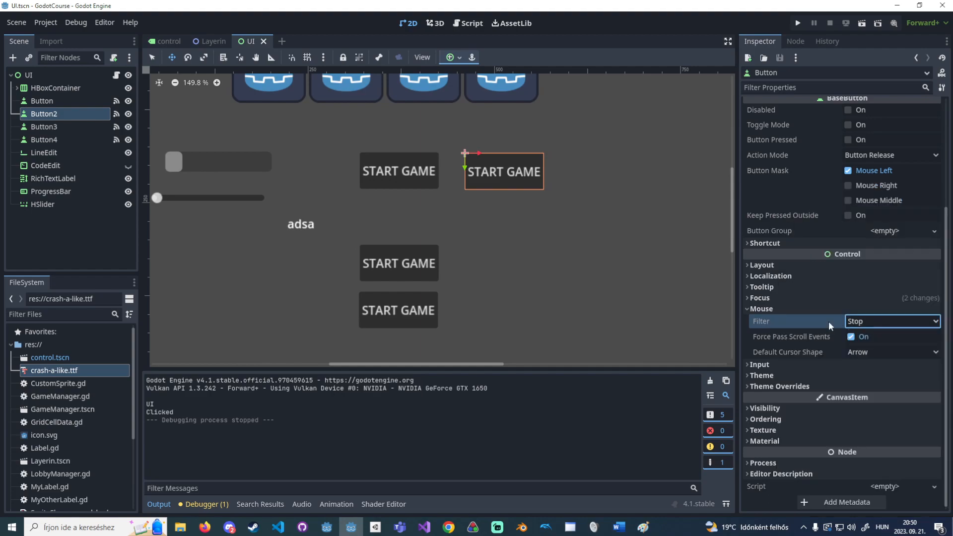
scroll(465, 209, "up", 3)
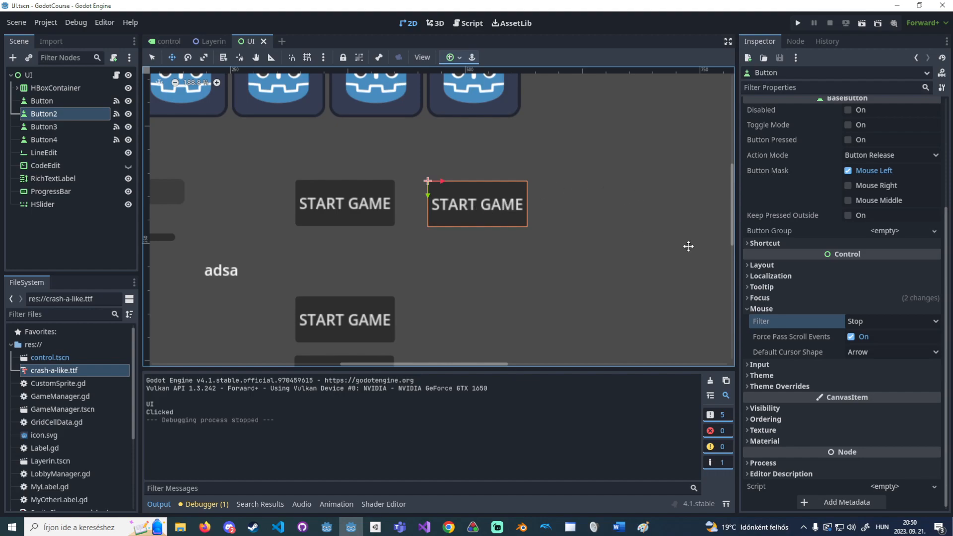
Set Button's mouse filter to Ignore, run the scene, and activate the Button2 copy repeatedly with the mouse before closing it.
left_click(906, 324)
left_click(889, 369)
key("F6")
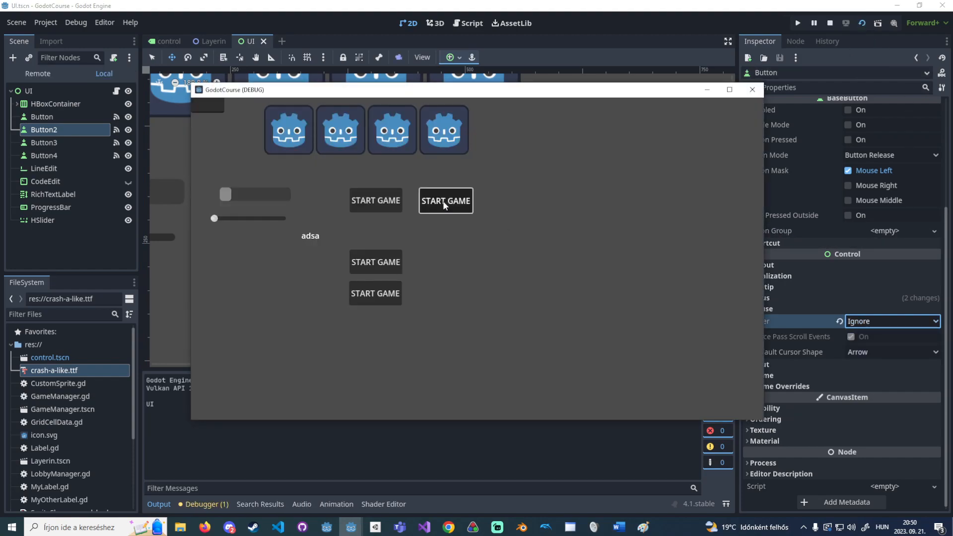
left_click(444, 205)
left_click(427, 203)
left_click(426, 202)
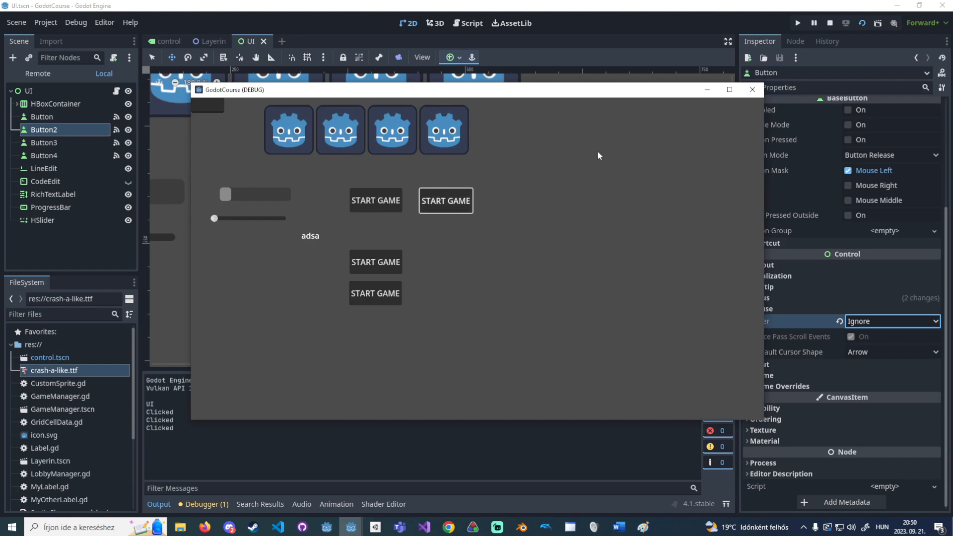
left_click(752, 90)
Compare the mouse filters of Button and Button2, run the scene, and activate Button2 with the mouse.
left_click(70, 99)
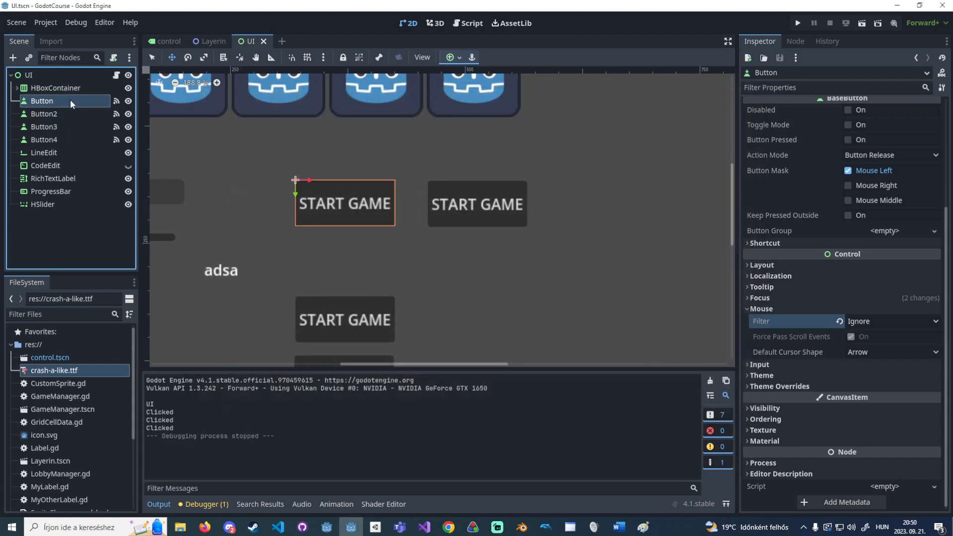
left_click(68, 114)
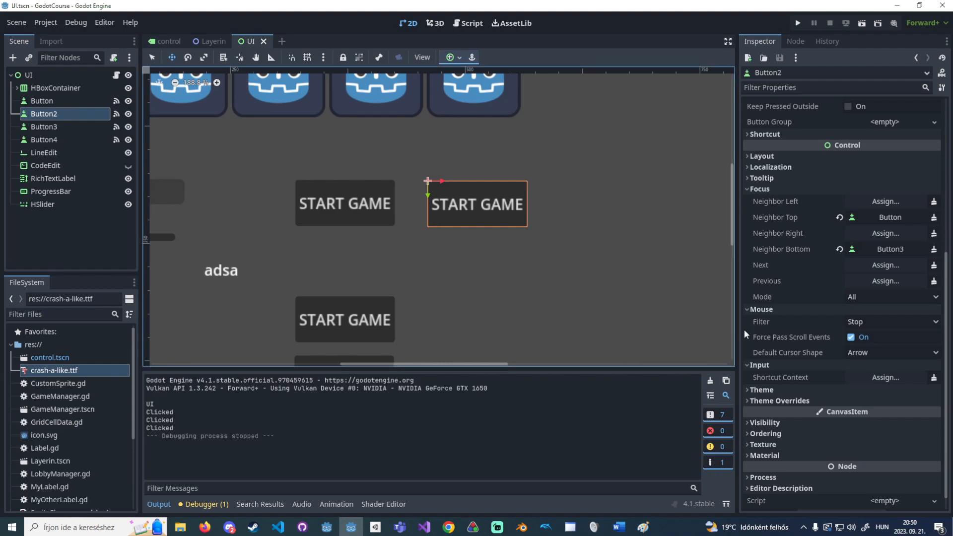
left_click(55, 101)
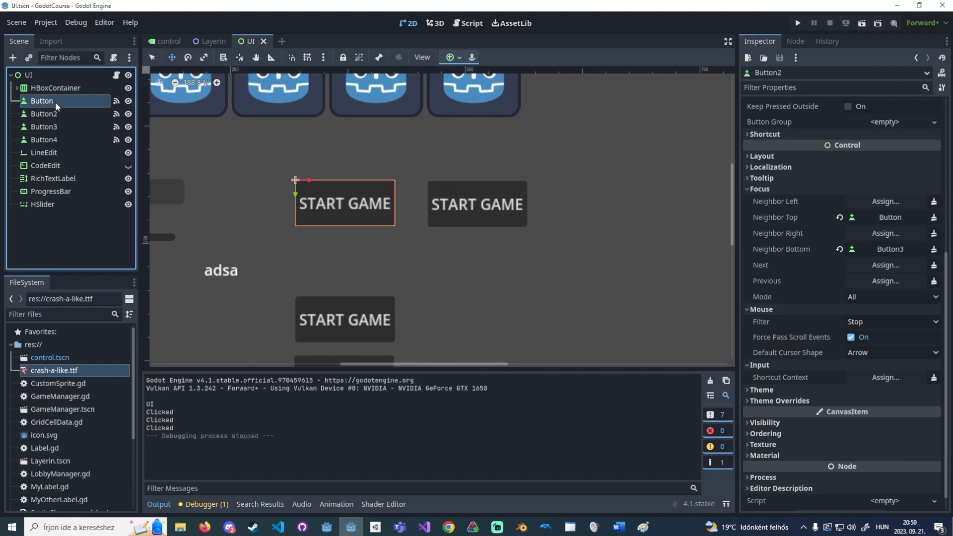
left_click(862, 24)
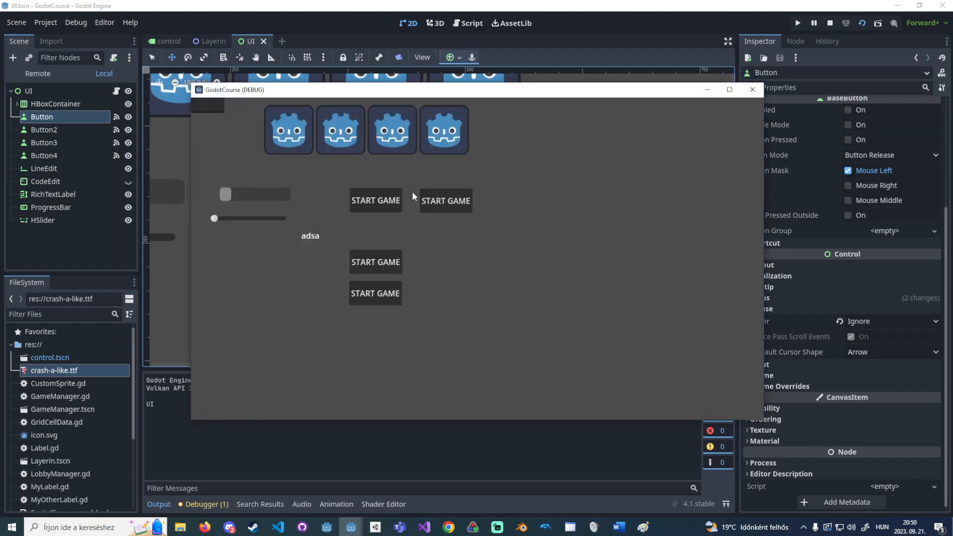
left_click(436, 200)
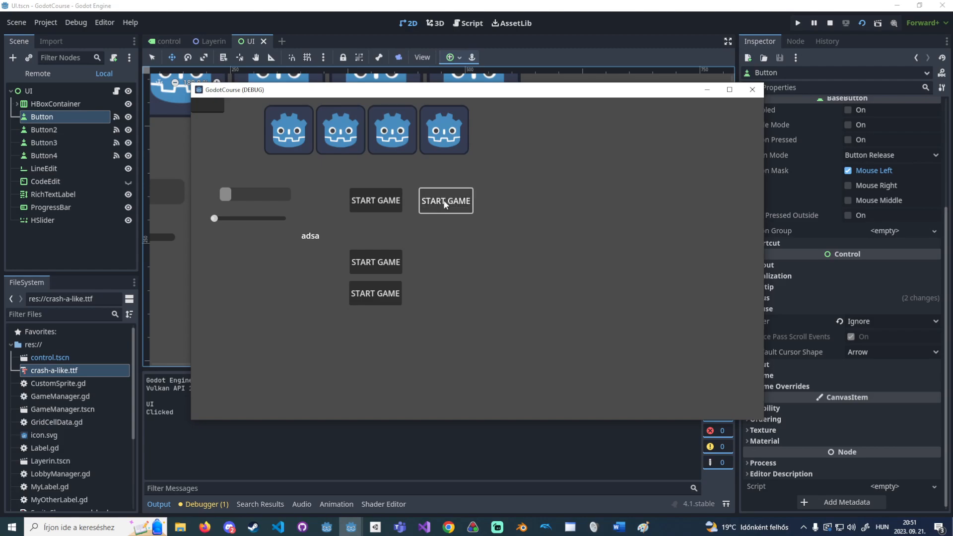
left_click(445, 201)
Recheck Button's mouse filter, return to the running scene, move focus to the first START GAME button and activate it repeatedly through keyboard focus.
left_click(791, 323)
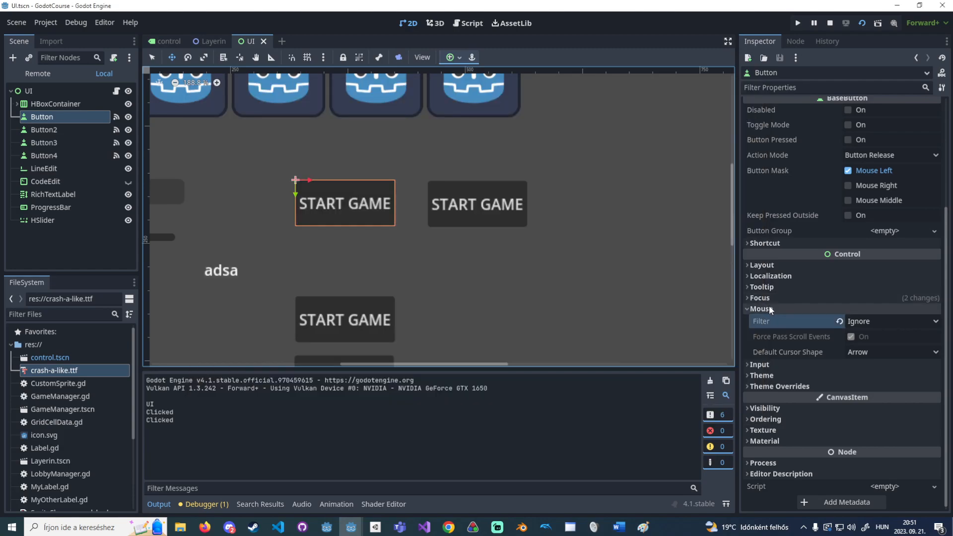
left_click(55, 130)
left_click(55, 117)
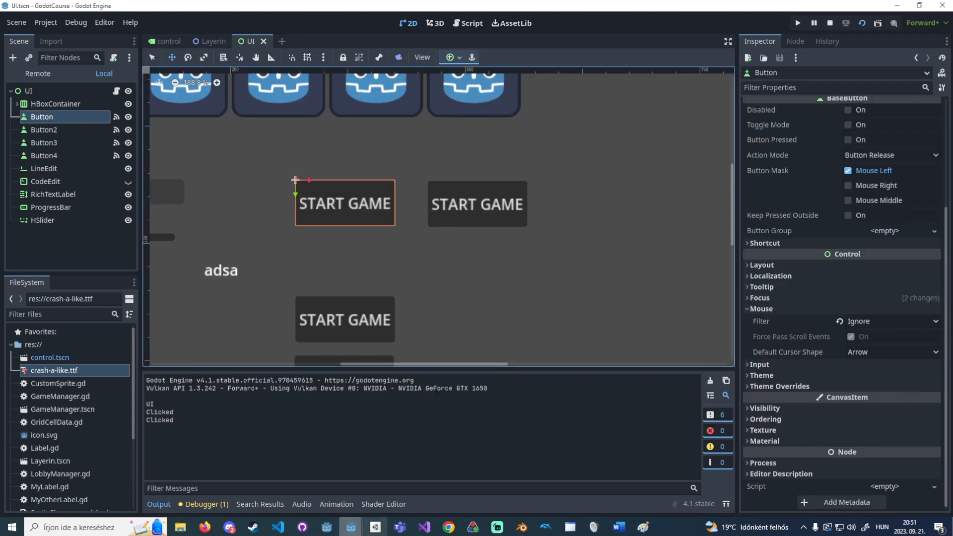
left_click(353, 527)
left_click(370, 496)
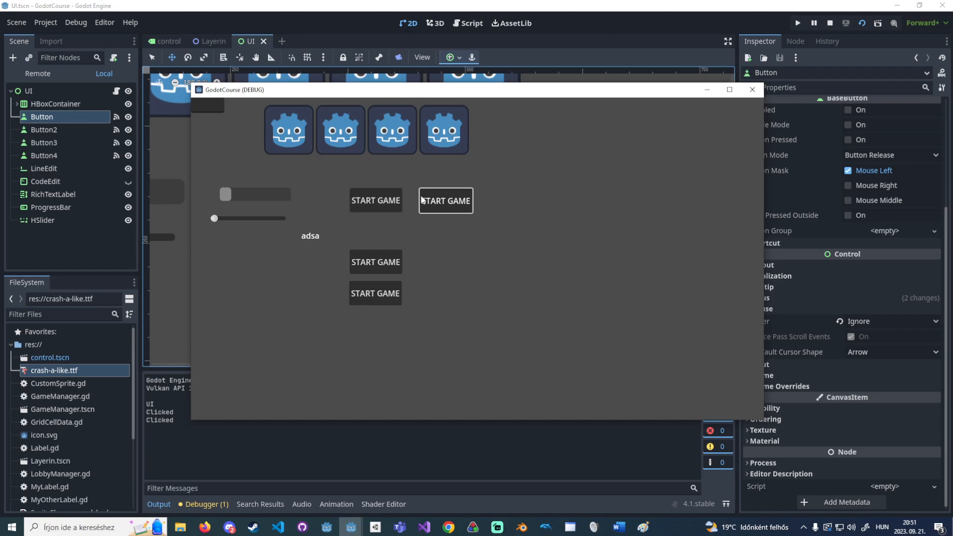
key("Left")
key("Right")
key("Left")
key("space")
key("space")
key("space")
key("space")
key("space")
key("space")
key("space")
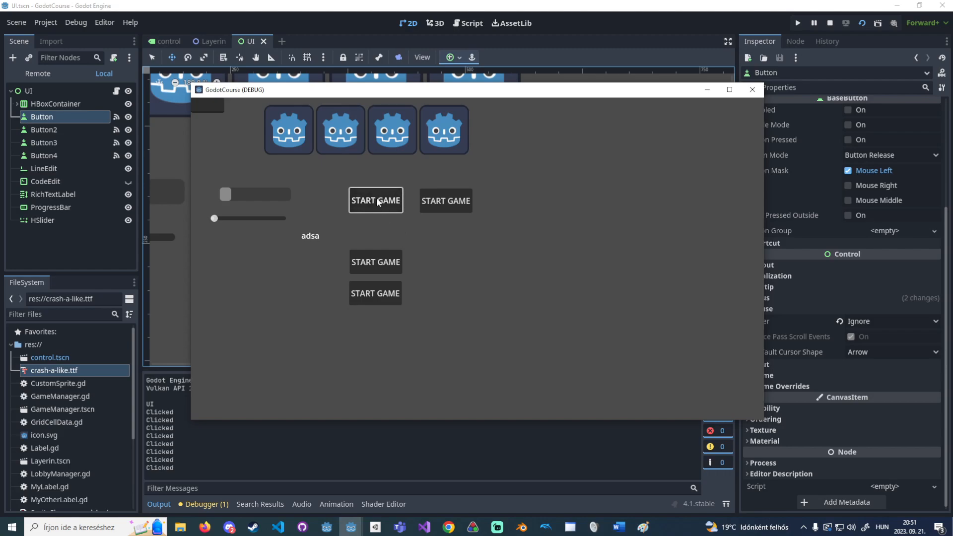
Set Button's default cursor shape to Forbidden and return to the running scene.
left_click(785, 330)
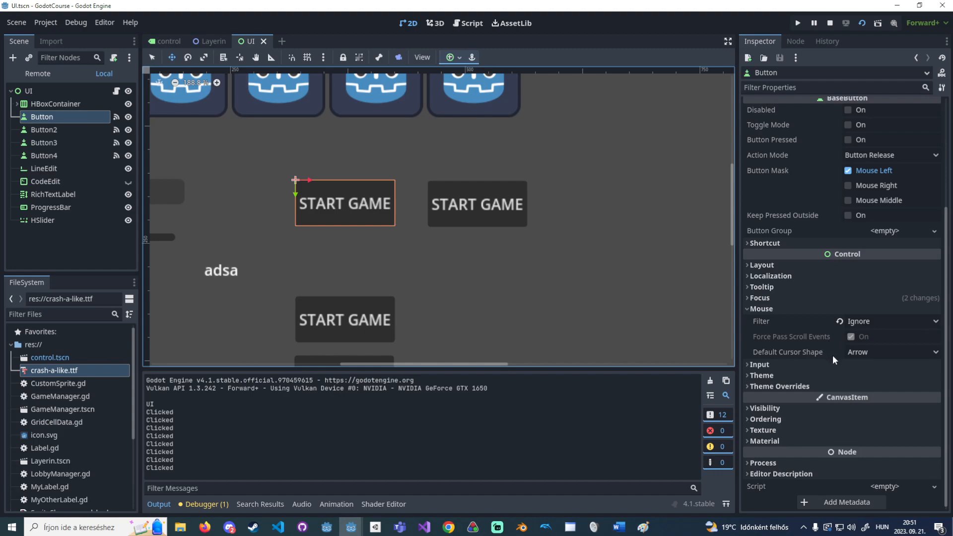
left_click(860, 352)
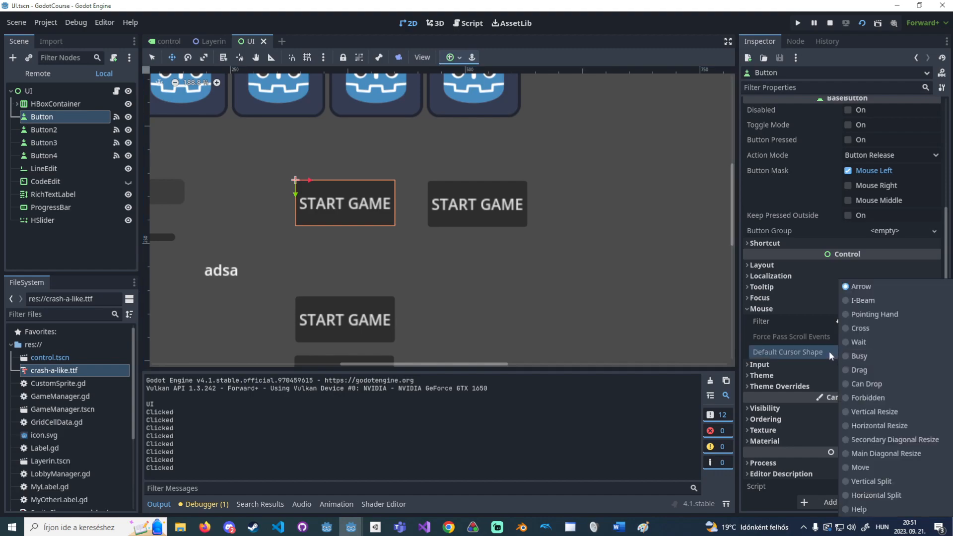
left_click(874, 397)
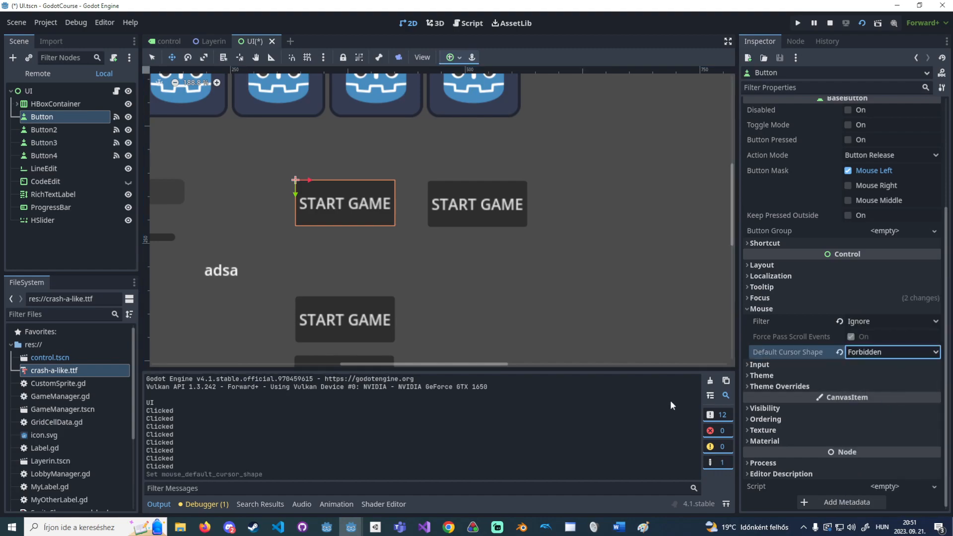
left_click(351, 532)
left_click(397, 480)
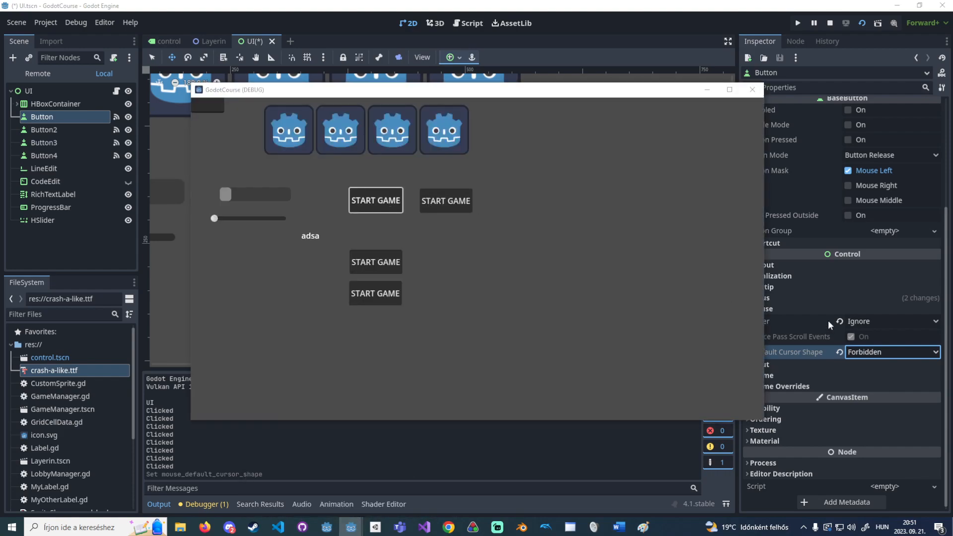
Reset Button's mouse filter to Stop, rerun the scene, and activate the first START GAME button.
left_click(837, 322)
left_click(862, 24)
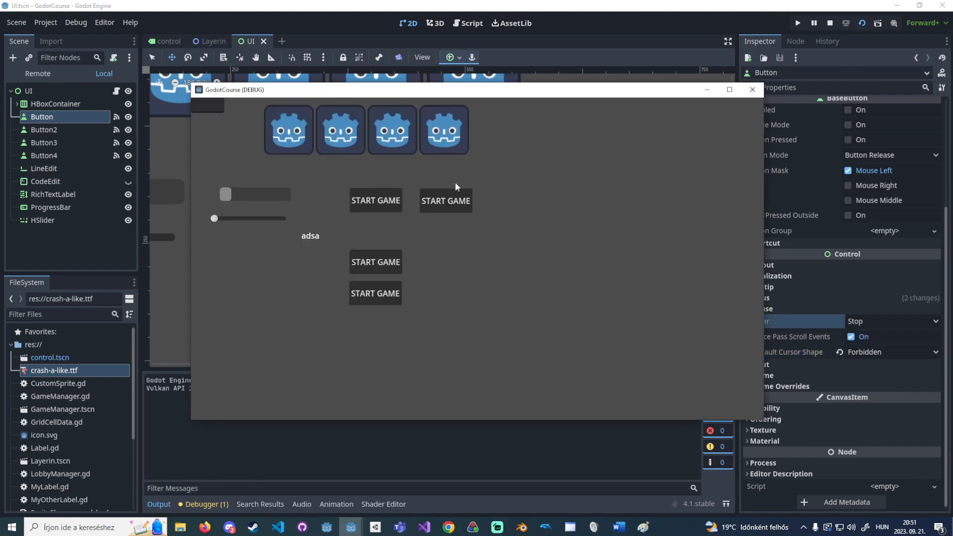
left_click(382, 198)
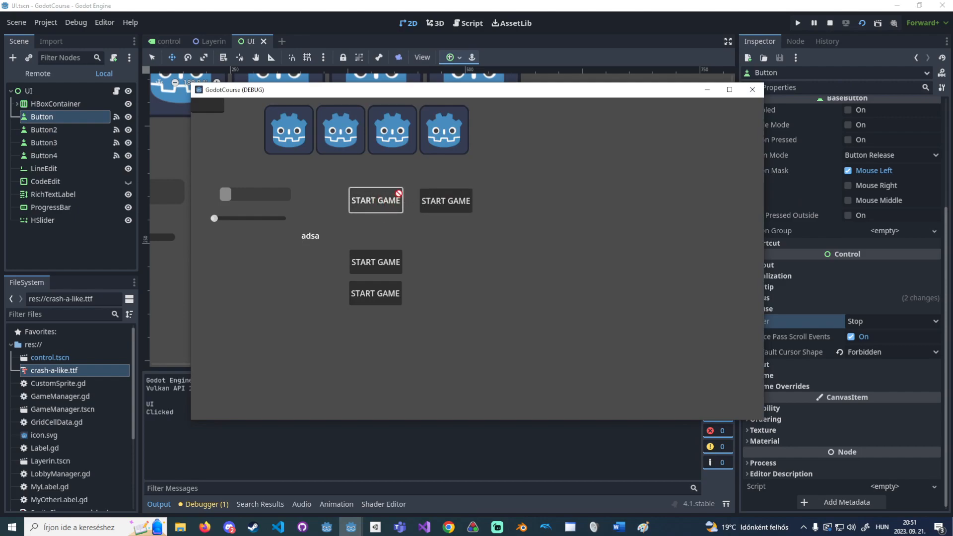
Set Button's default cursor shape to Help and bring the running scene back to the front.
left_click(854, 352)
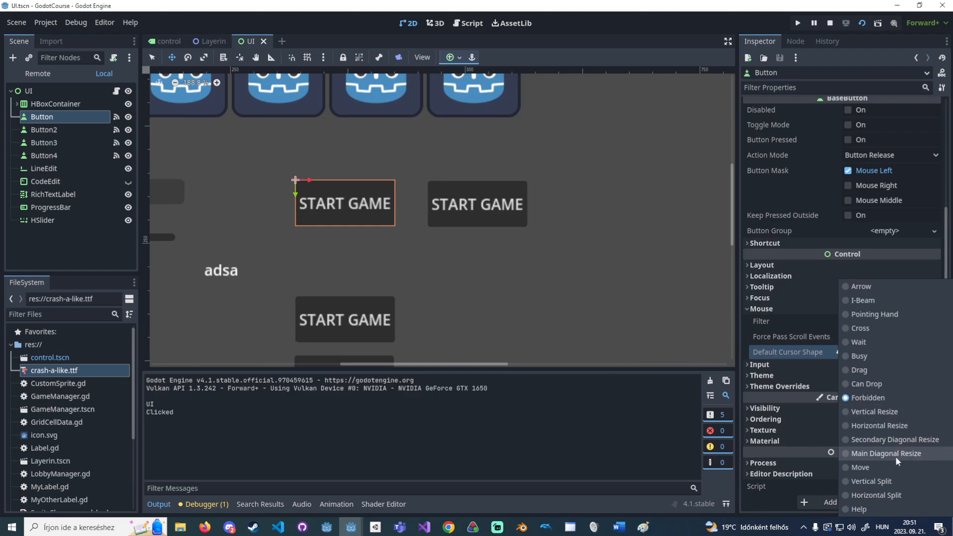
left_click(898, 509)
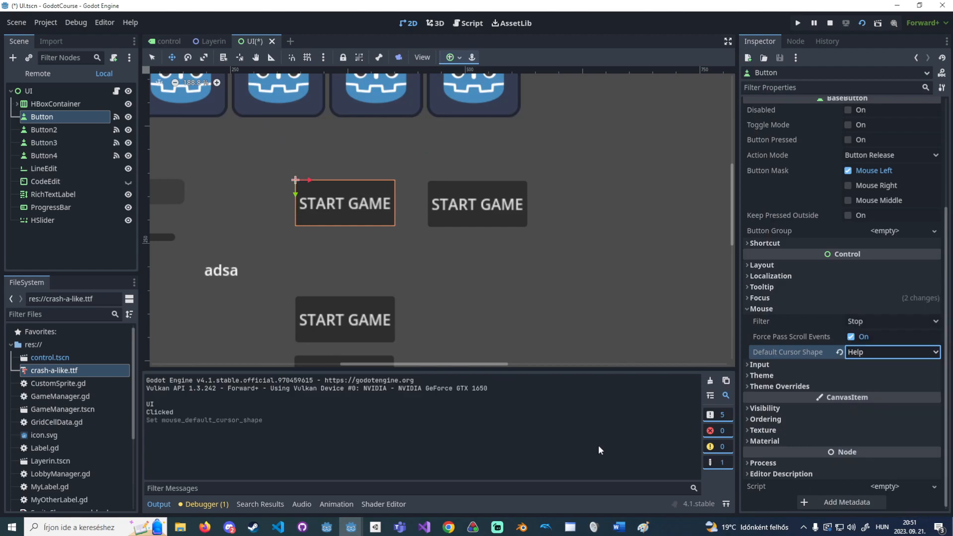
left_click(351, 527)
left_click(383, 499)
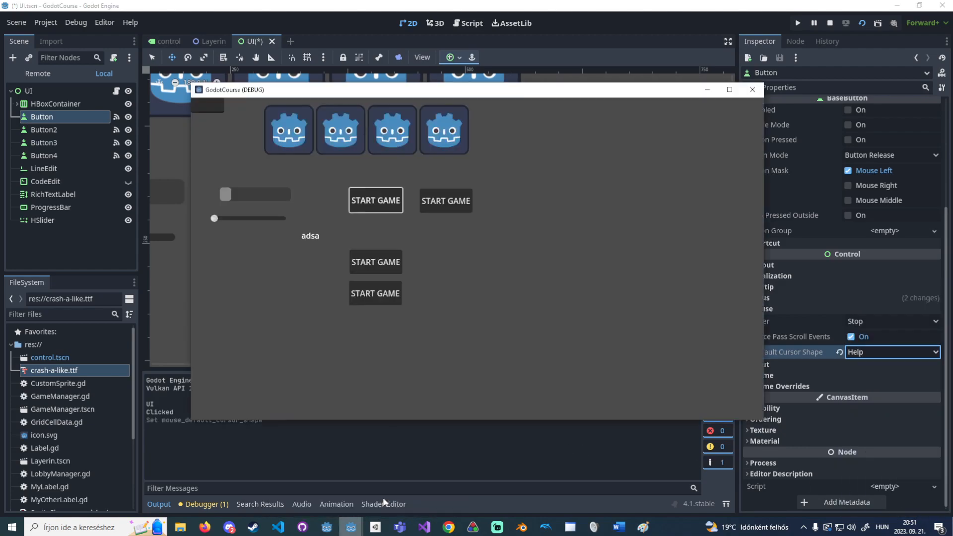
Activate the upper two START GAME buttons and the one below them in the running scene, then close it.
left_click(384, 202)
left_click(391, 201)
left_click(454, 202)
left_click(455, 202)
left_click(385, 262)
left_click(374, 202)
left_click(454, 204)
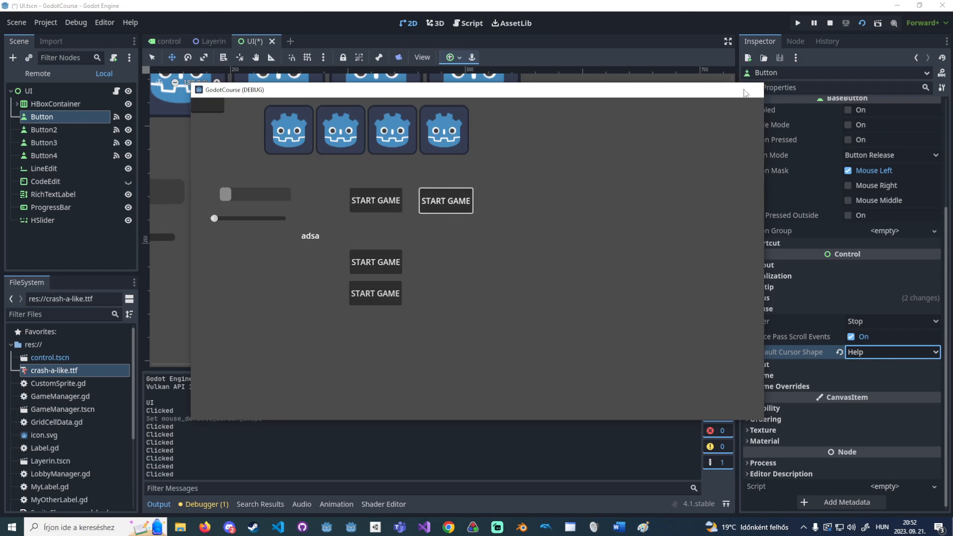
left_click(753, 90)
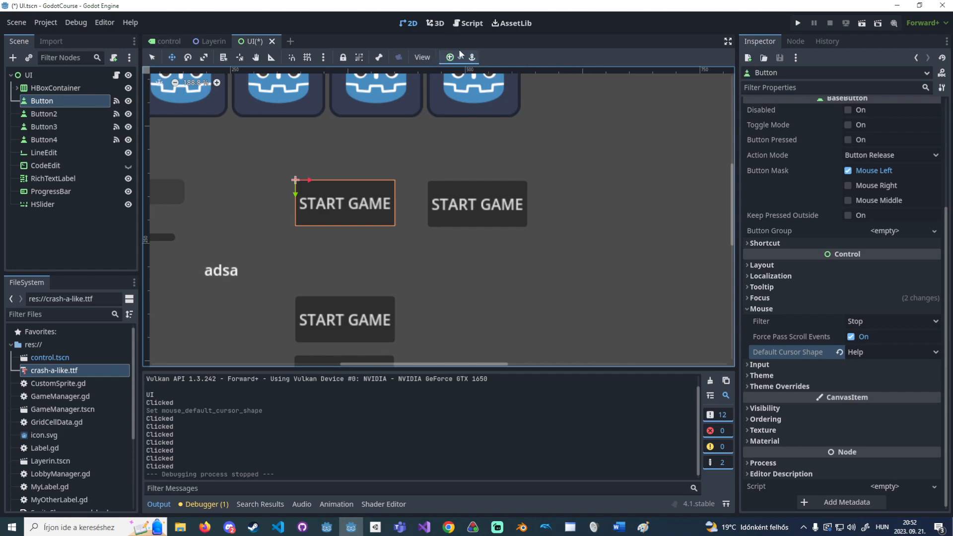
Add an ItemList node under the UI root and expand its Items properties.
right_click(86, 74)
left_click(114, 101)
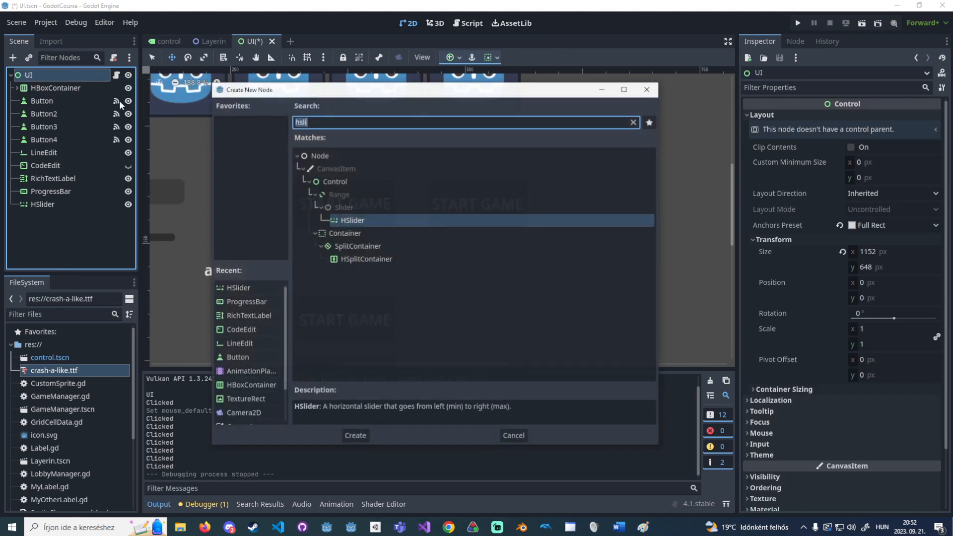
type("iteml")
key("Return")
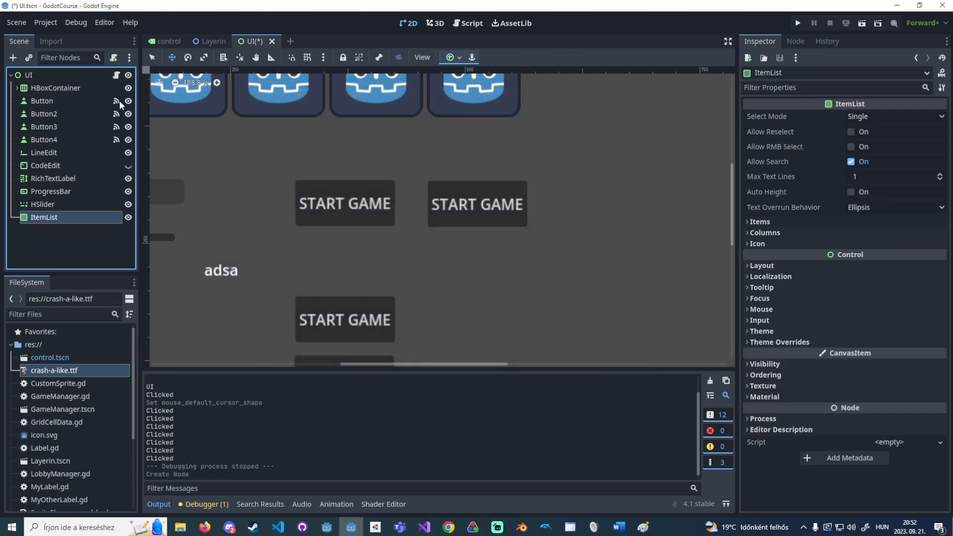
left_click(784, 221)
Try the Top Left and Top Right anchor presets on the ItemList.
left_click(460, 58)
left_click(460, 58)
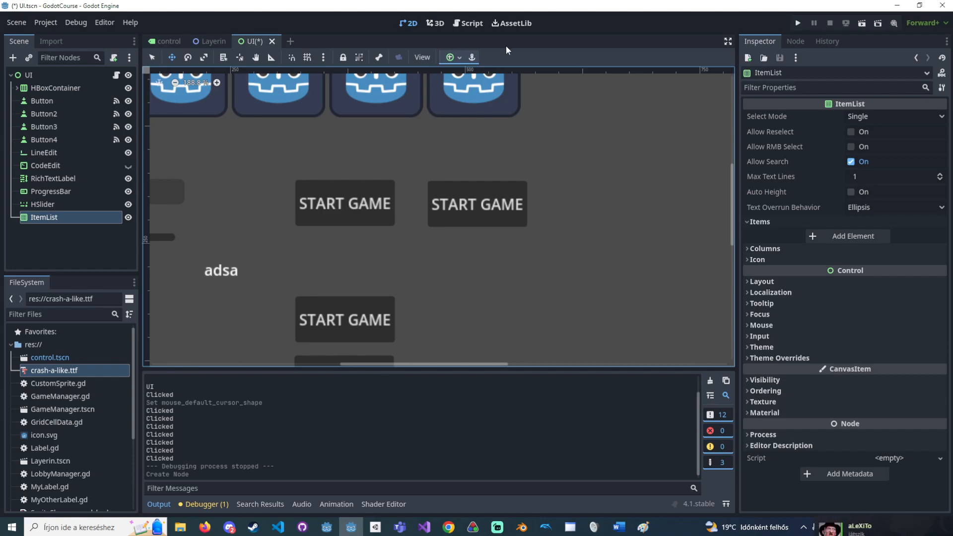
left_click(460, 59)
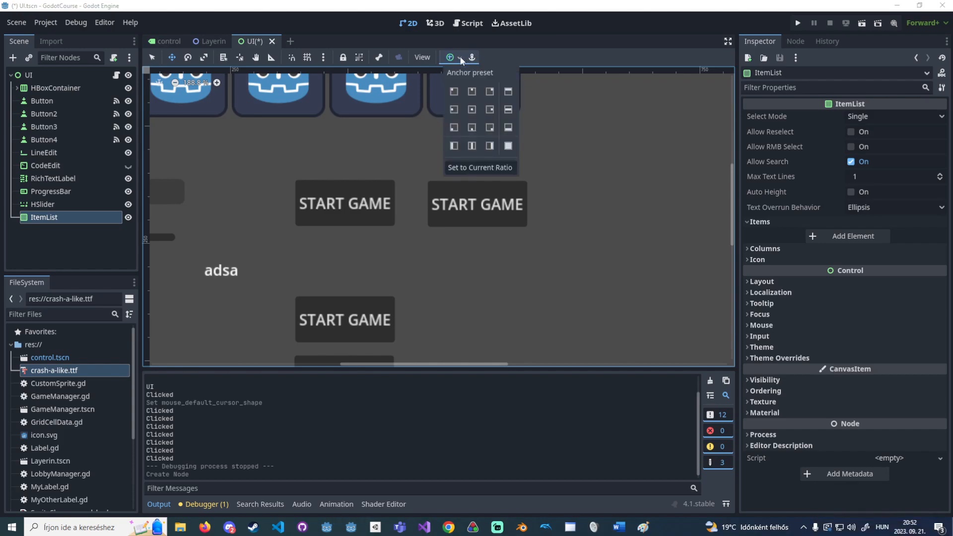
left_click(456, 94)
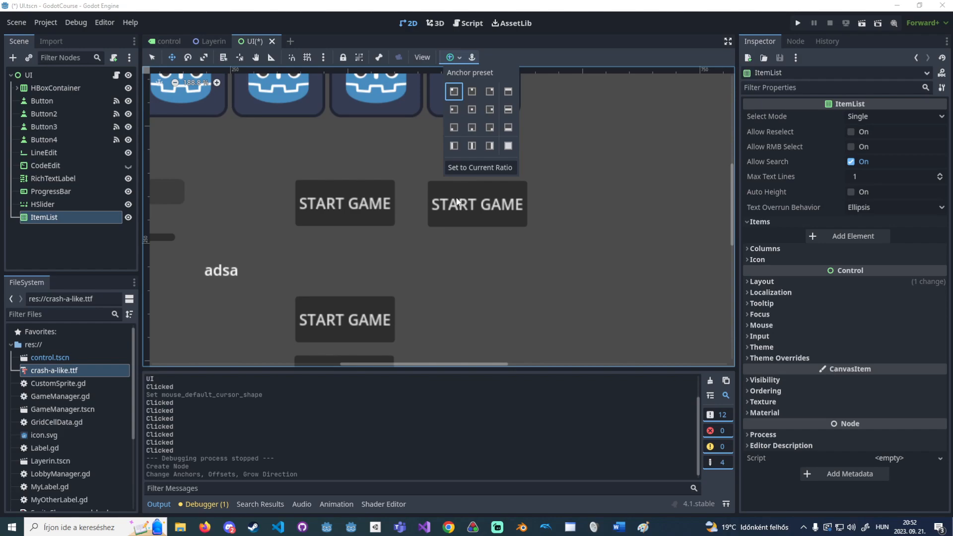
scroll(467, 218, "down", 4)
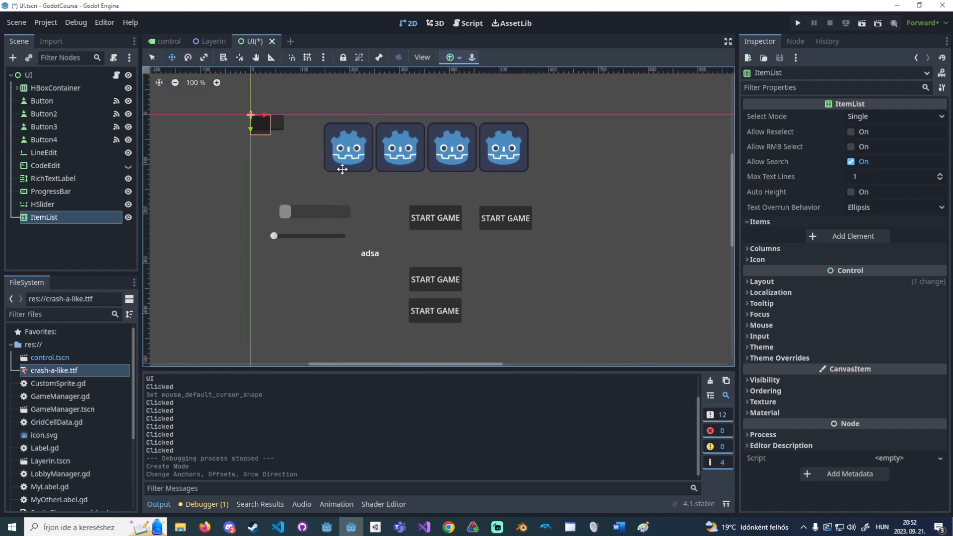
left_click(459, 57)
left_click(489, 91)
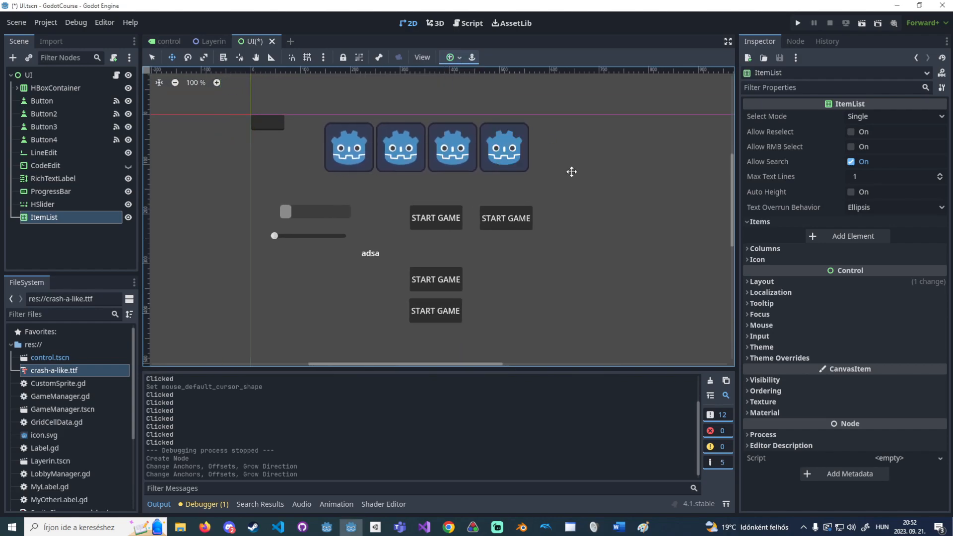
scroll(559, 201, "down", 3)
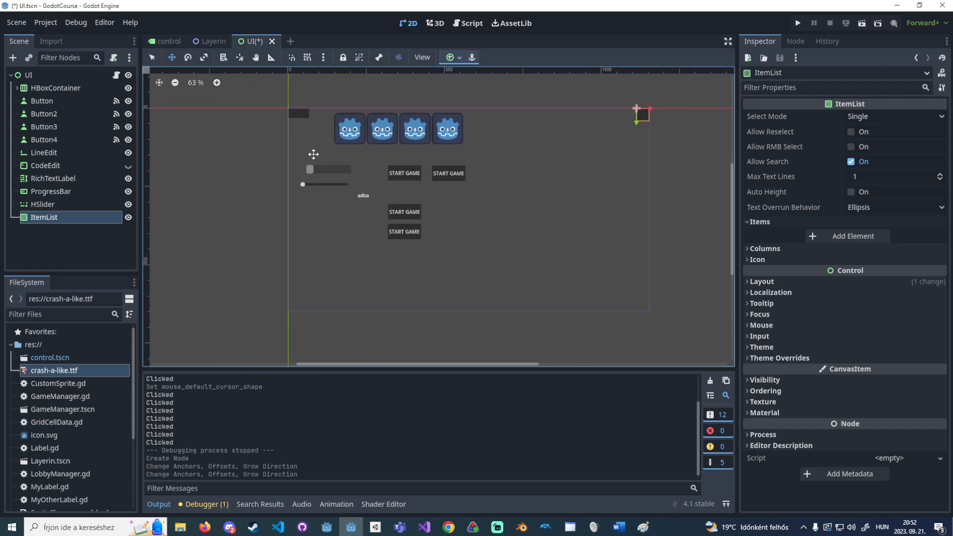
scroll(475, 80, "up", 1)
Try the Center and Left Wide anchor presets on the ItemList, and return it to Top Left.
left_click(459, 57)
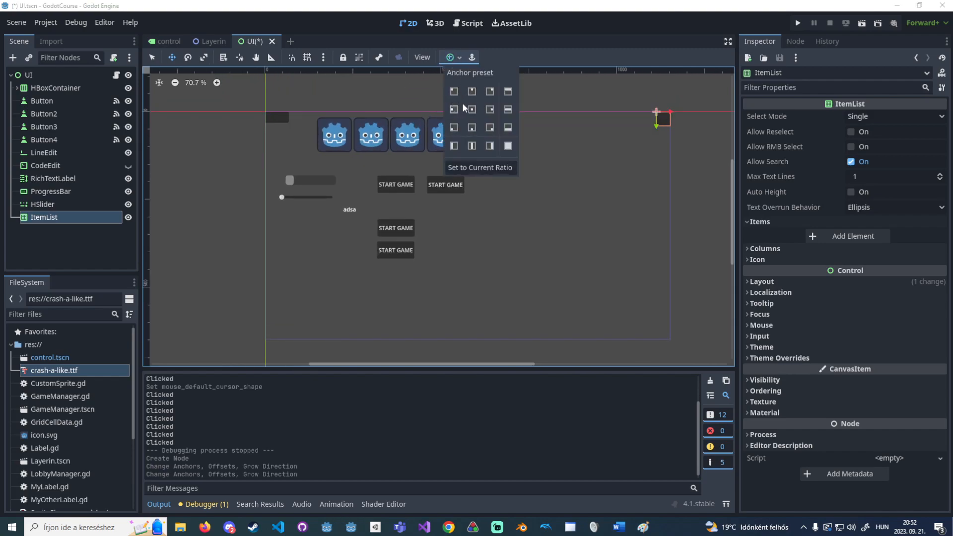
left_click(472, 111)
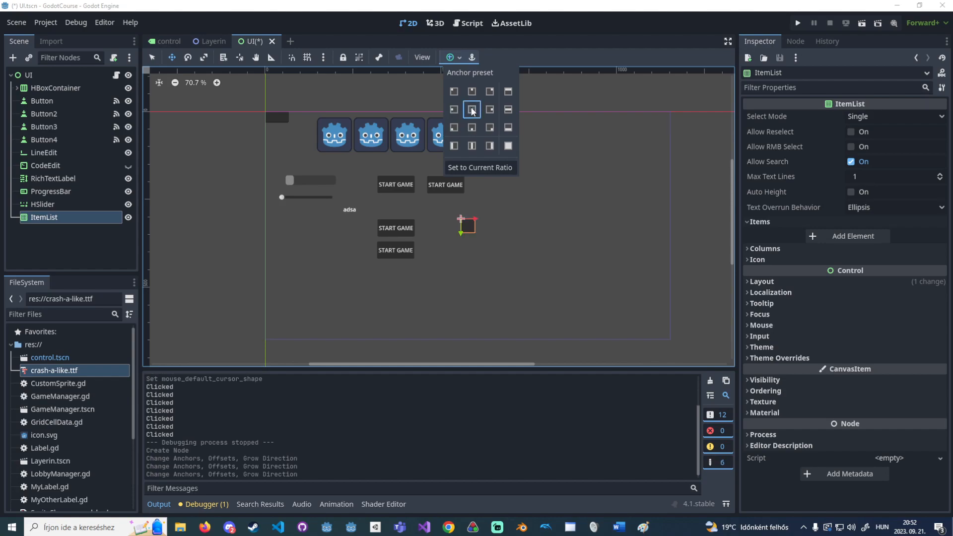
left_click(454, 146)
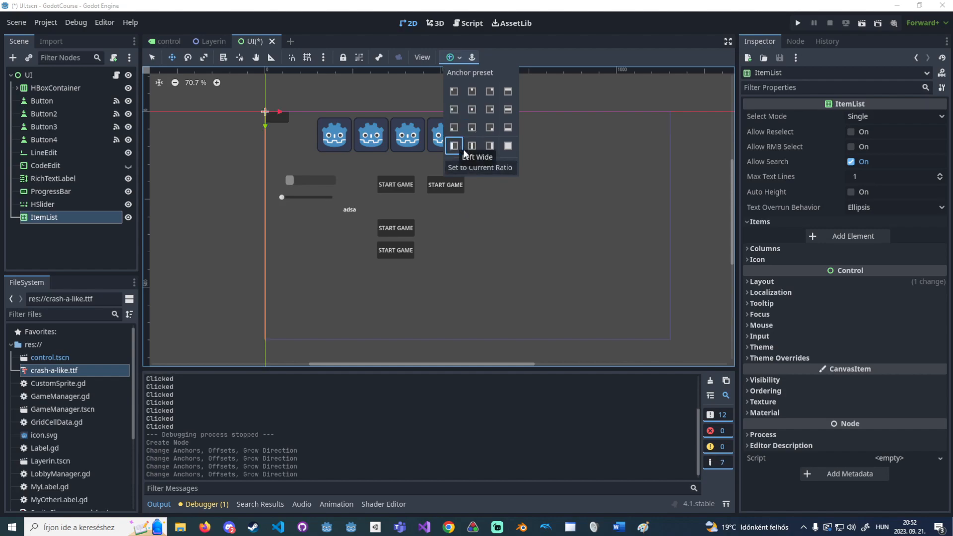
left_click(454, 93)
left_click(388, 198)
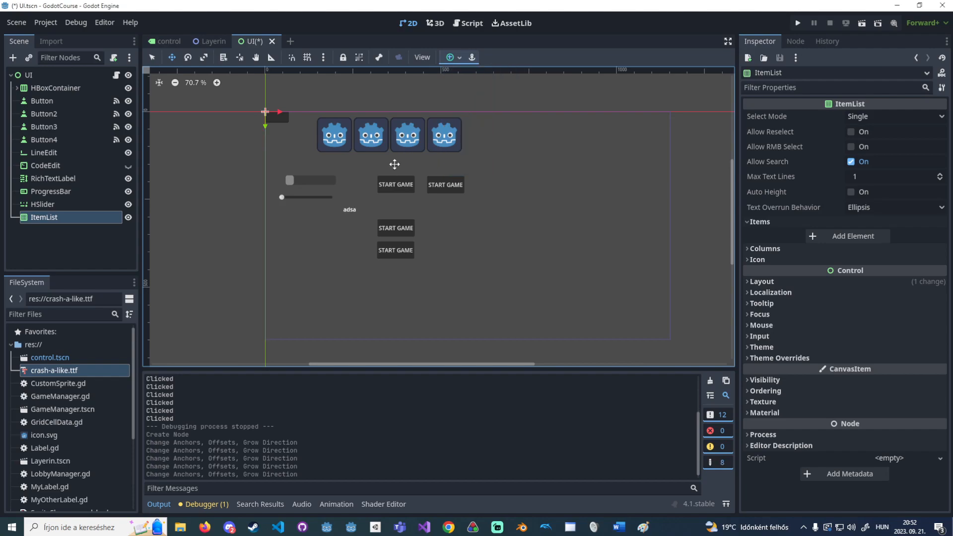
Expand the ItemList's Layout and Transform properties and set its custom minimum size to 100 by 100 px.
scroll(392, 189, "down", 1)
left_click(815, 281)
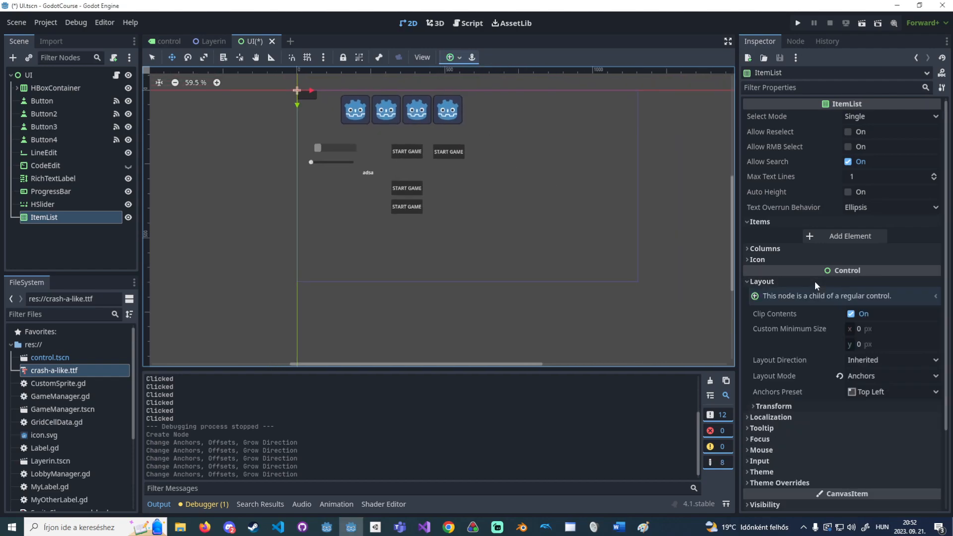
left_click(796, 405)
left_click(887, 420)
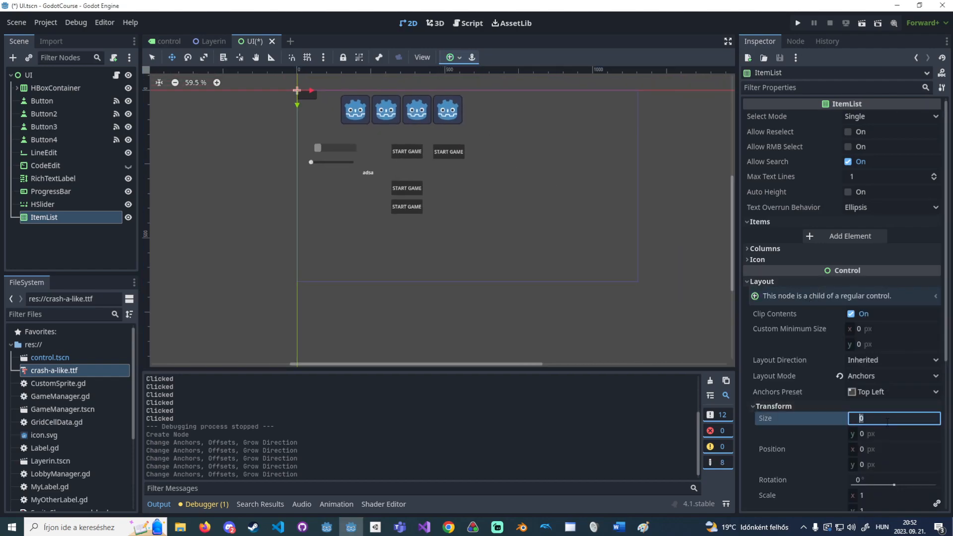
left_click(886, 330)
type("100")
left_click(886, 342)
type("100")
left_click(883, 333)
left_click(454, 61)
left_click(454, 61)
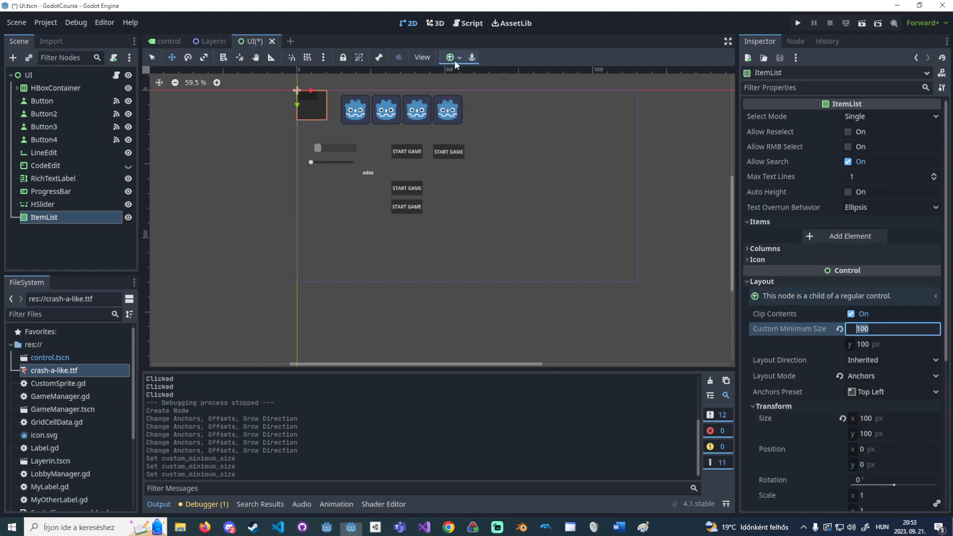
Try the Center Right, H Center Wide, Bottom Wide, Top Wide, Top Right and Center Top anchor presets on the ItemList under the UI root.
left_click(79, 74)
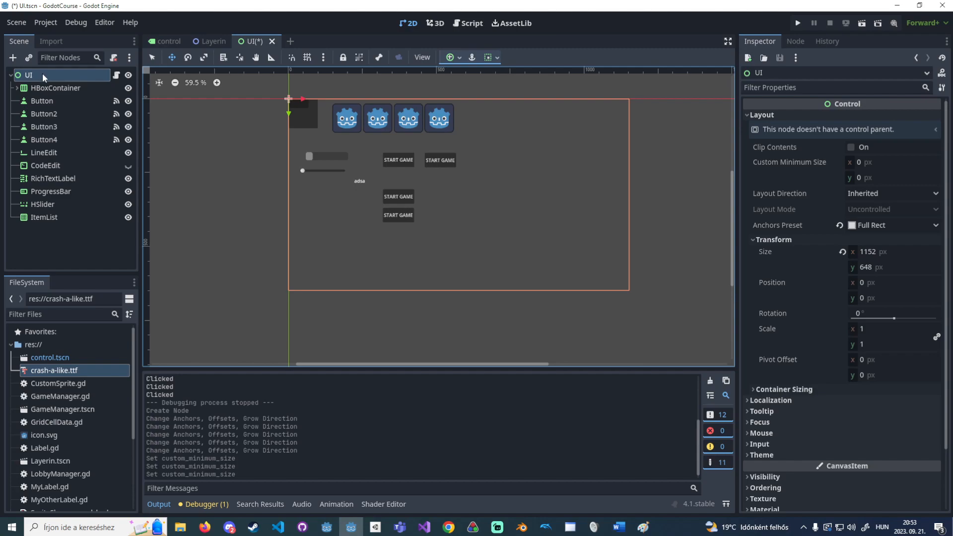
left_click(56, 216)
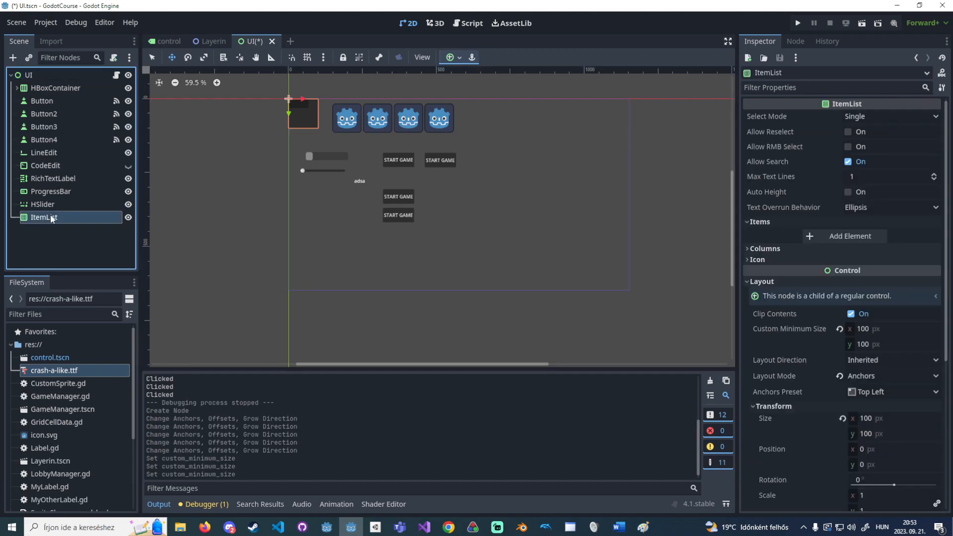
left_click(449, 59)
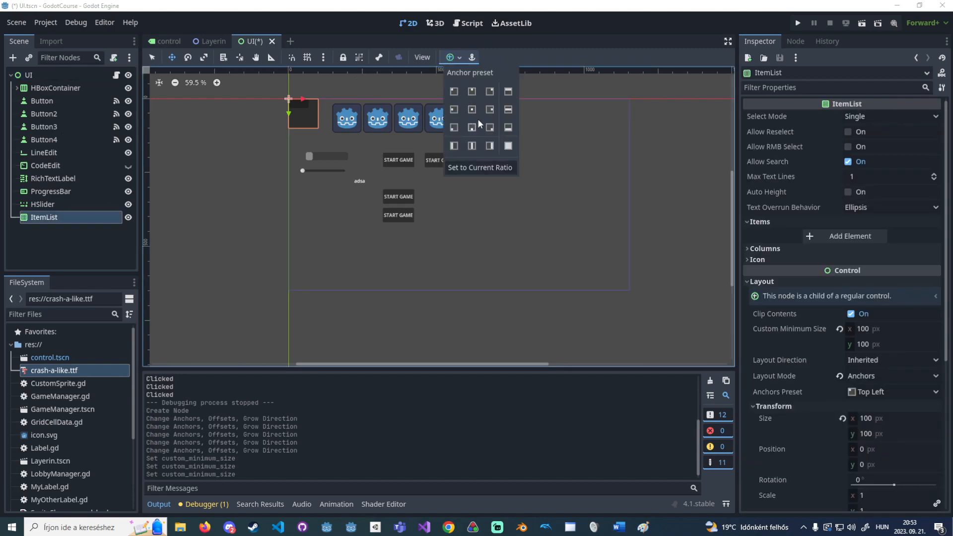
left_click(490, 110)
left_click(507, 109)
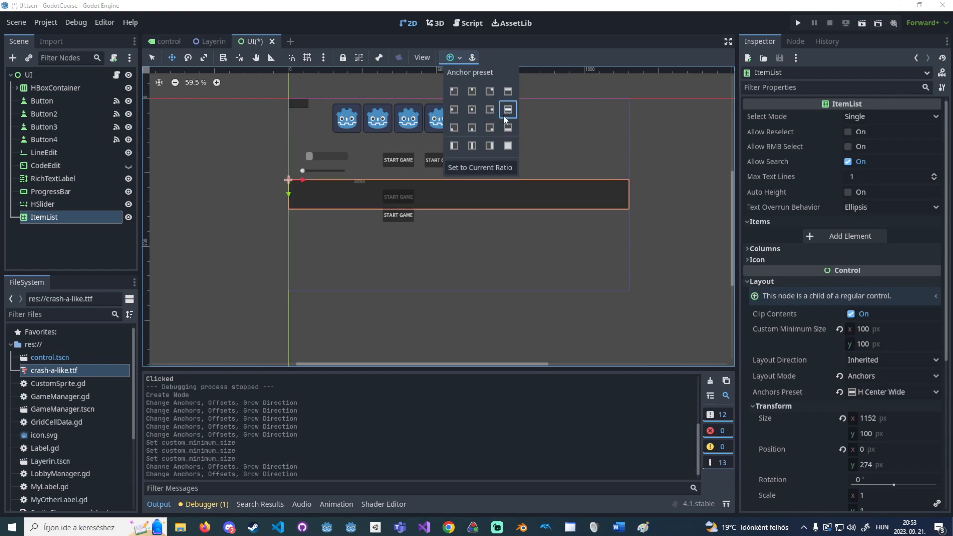
left_click(507, 128)
left_click(506, 92)
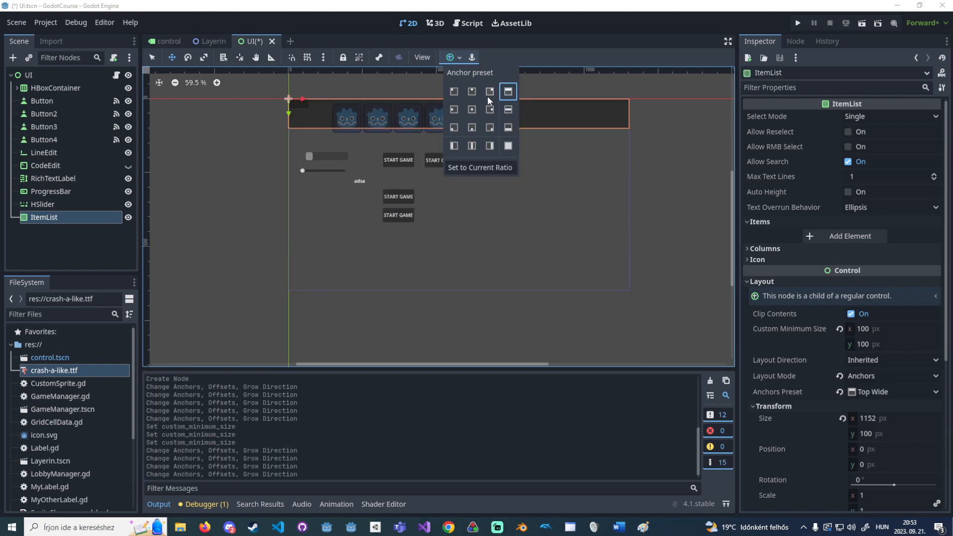
left_click(488, 96)
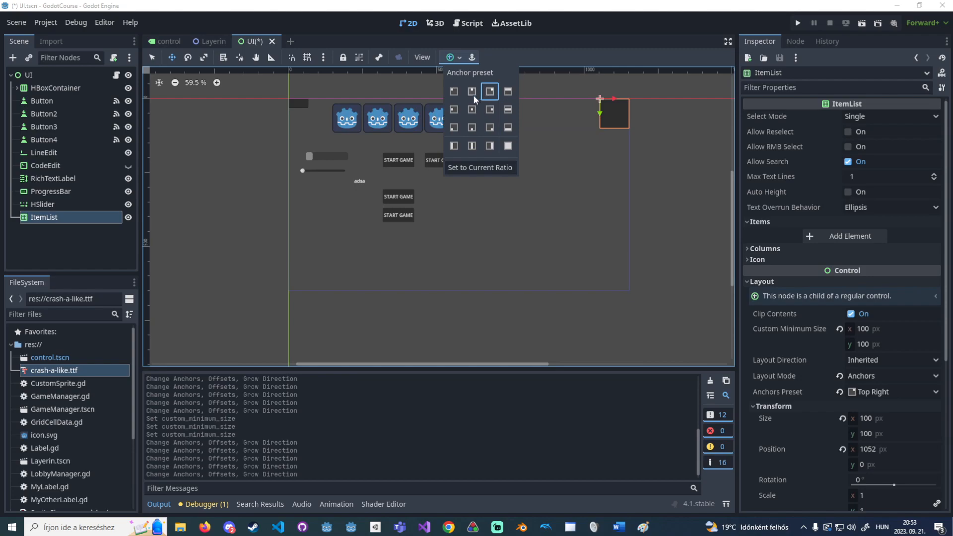
left_click(473, 95)
left_click(456, 60)
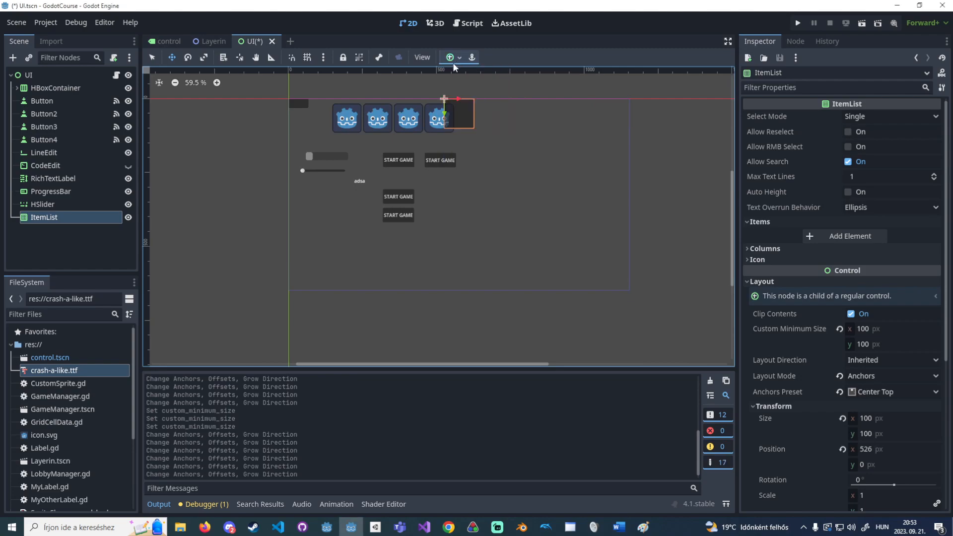
Reparent the ItemList under the first Button and try the Top Left, Center Top, Top Right, Center Right and Bottom Right anchor presets on it.
left_click_drag(100, 219, 67, 102)
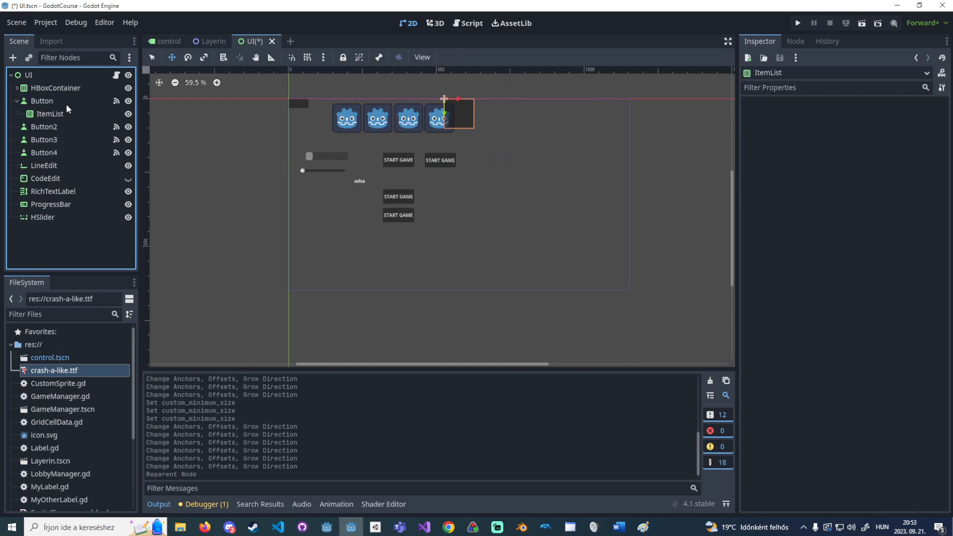
left_click(73, 113)
left_click(472, 58)
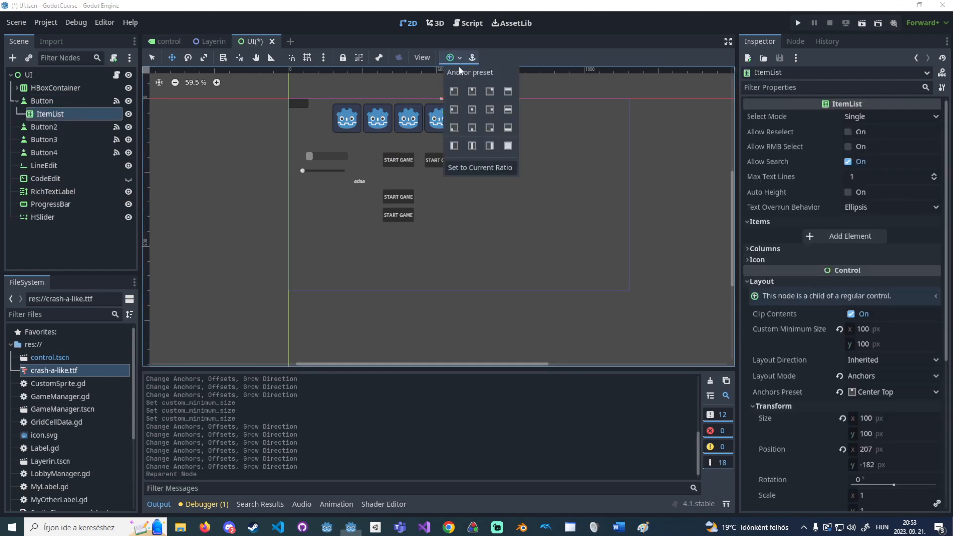
left_click(453, 92)
left_click(472, 92)
left_click(490, 91)
left_click(490, 111)
left_click(492, 128)
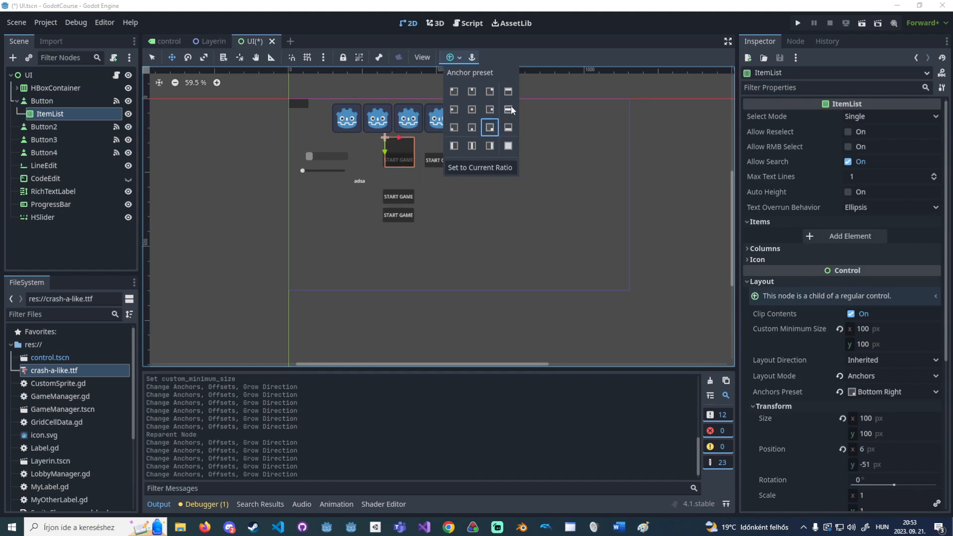
Try the H Center Wide anchor preset on the nested ItemList and set it to Top Wide.
left_click(508, 109)
left_click(508, 92)
left_click(72, 113)
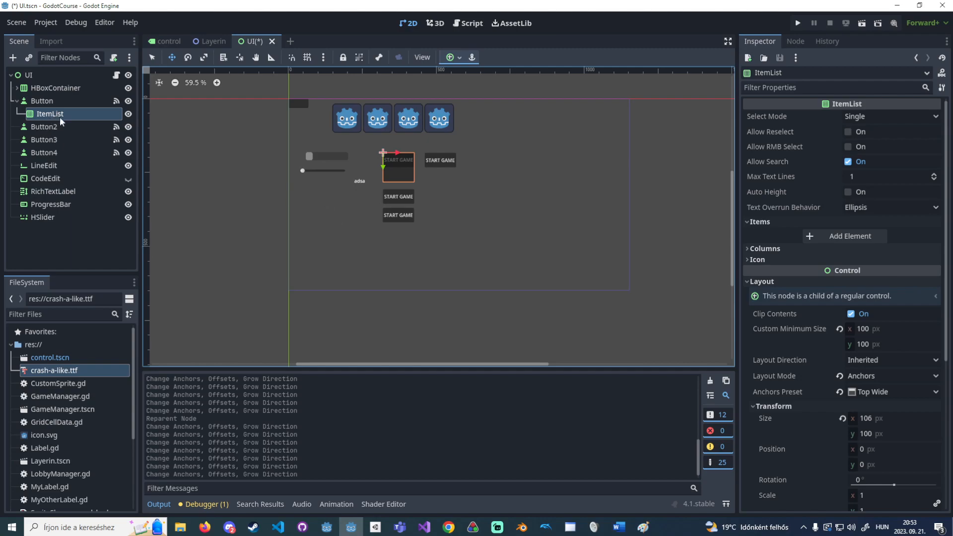
Switch to Paint, strike through "UI focus" in the lesson topic list, and close the drawing without saving.
left_click(229, 527)
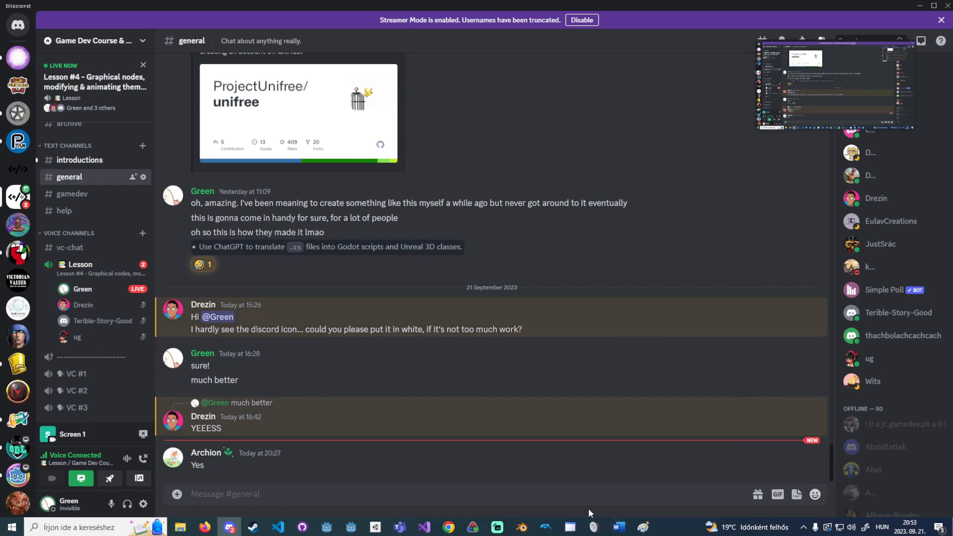
left_click(642, 526)
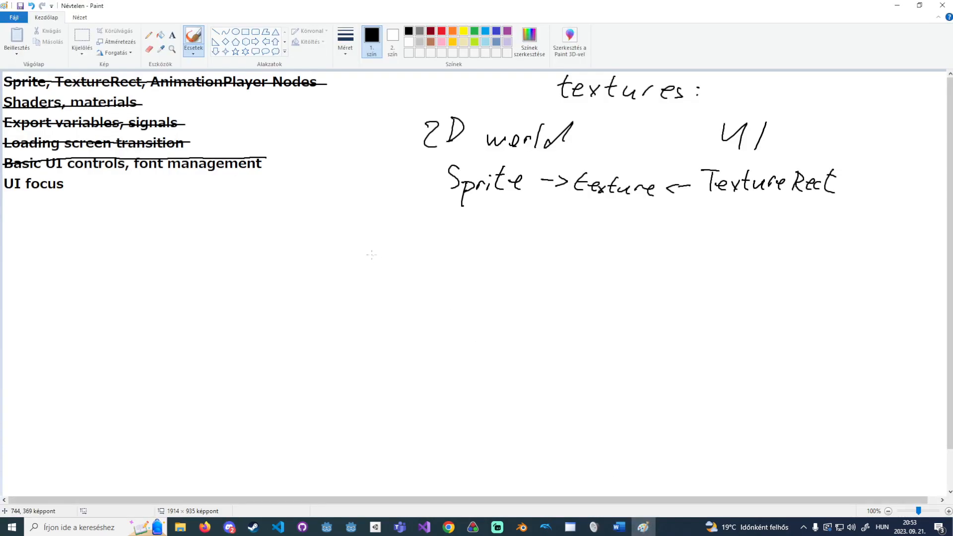
left_click_drag(70, 185, 2, 185)
left_click(942, 5)
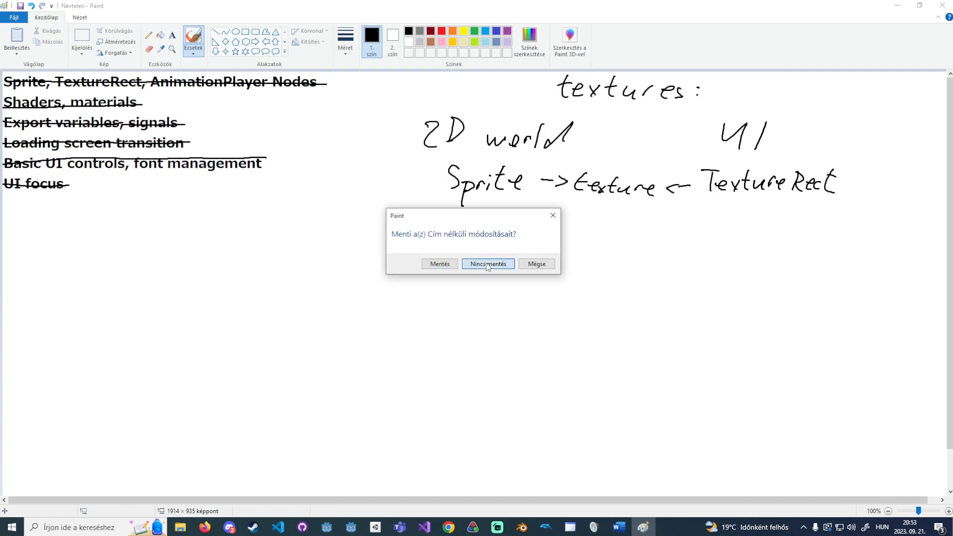
left_click(486, 263)
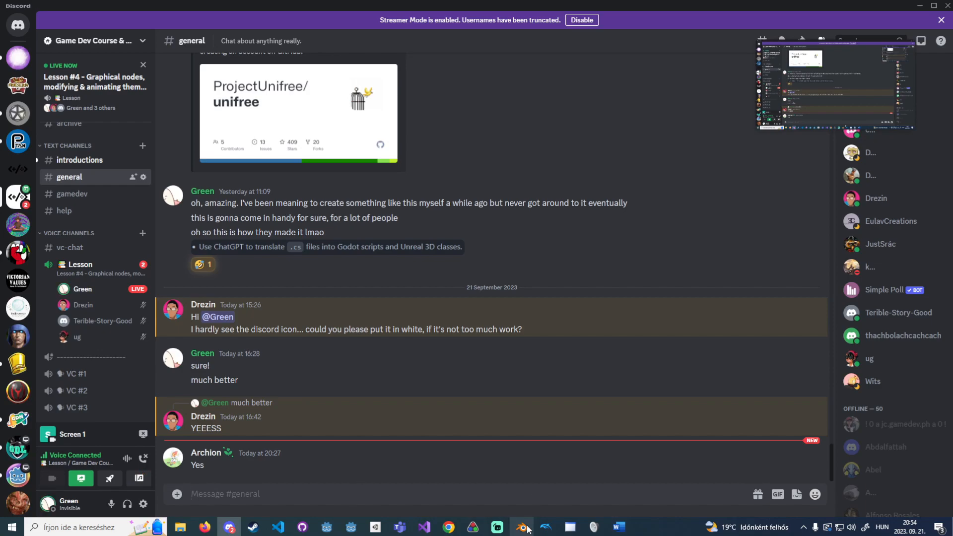
Check the running recording in Streamlabs Desktop, return to Discord, and disconnect from the Lesson voice channel.
left_click(498, 528)
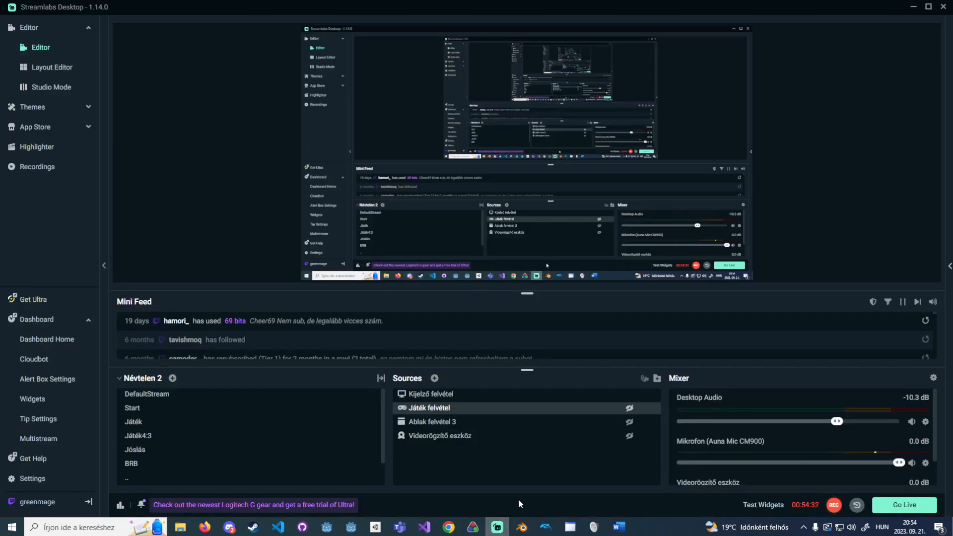
left_click(236, 531)
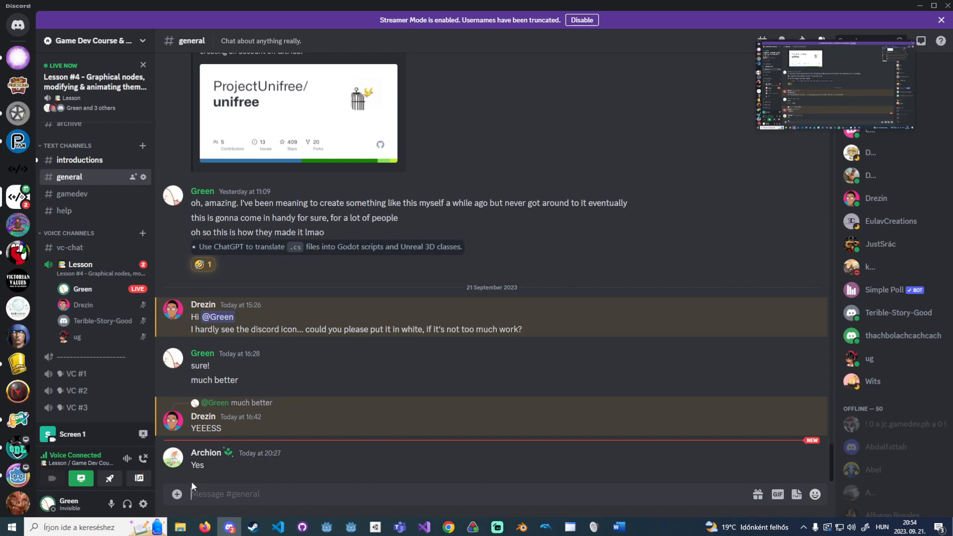
left_click(145, 460)
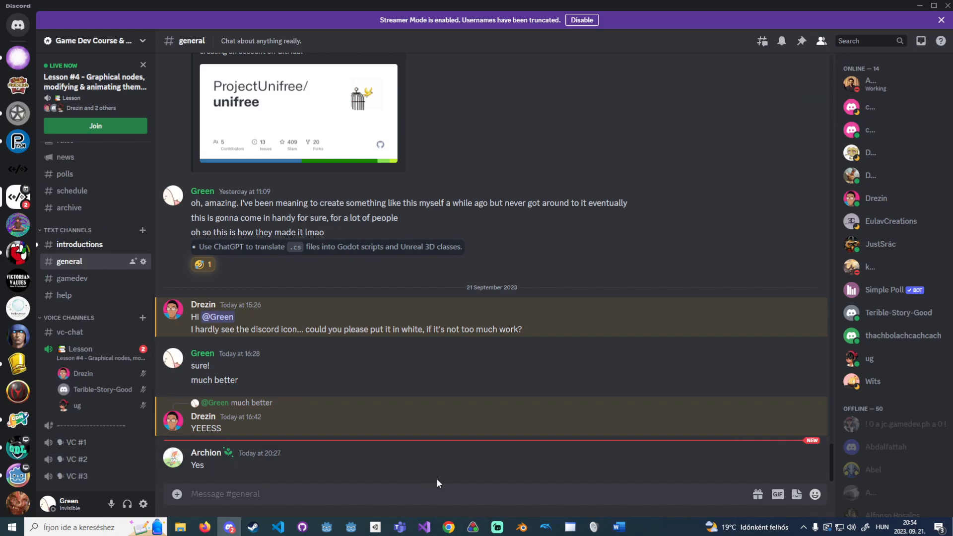